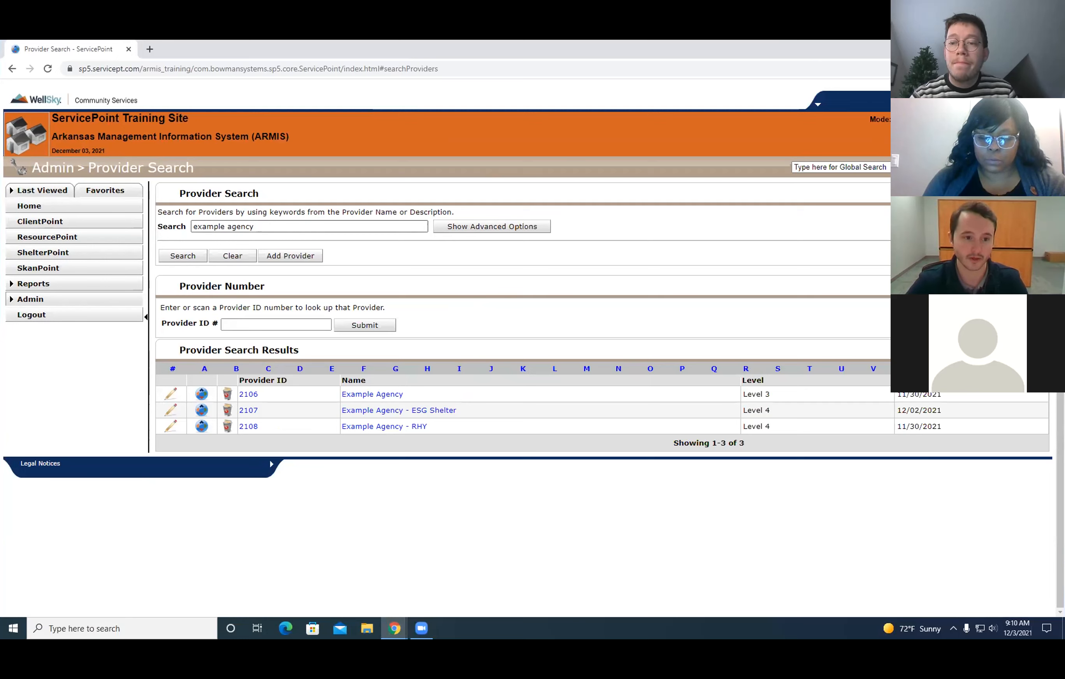
From the home dashboard, find the Example Agency case manager by username in Shadow Mode and start shadowing that account.
left_click(49, 210)
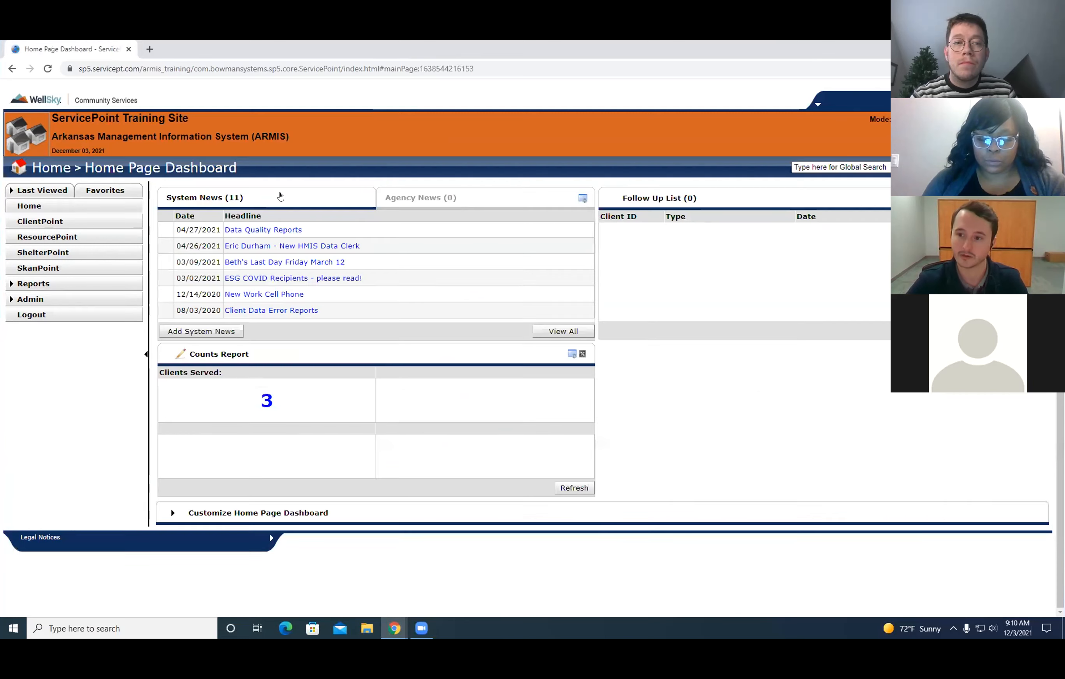
left_click(913, 120)
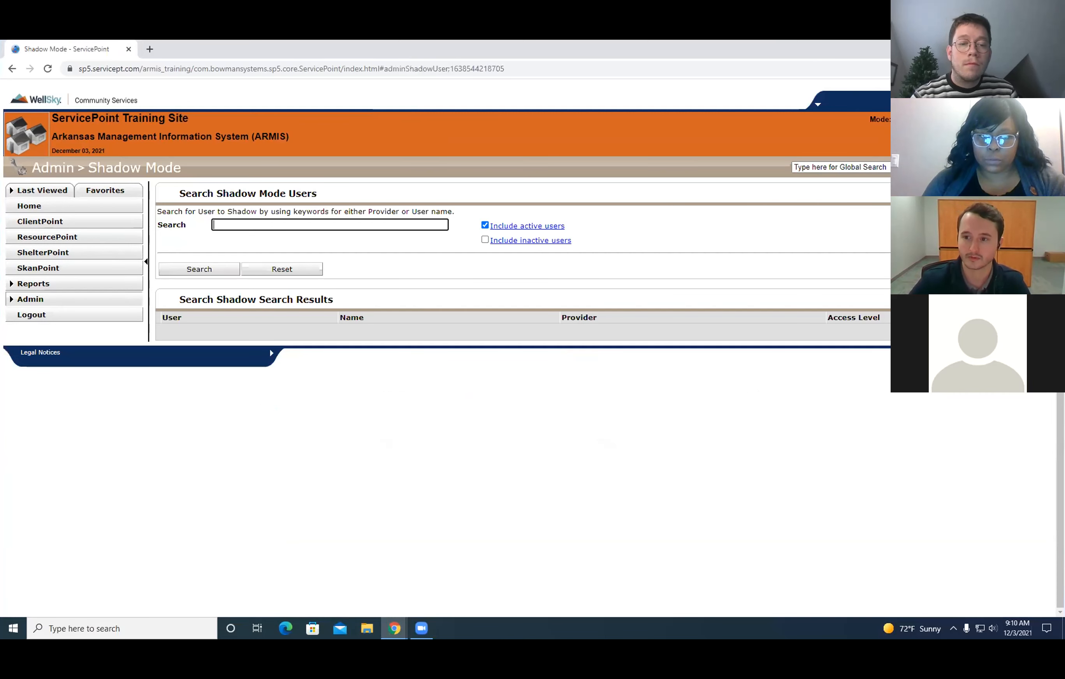
key("Return")
left_click(208, 332)
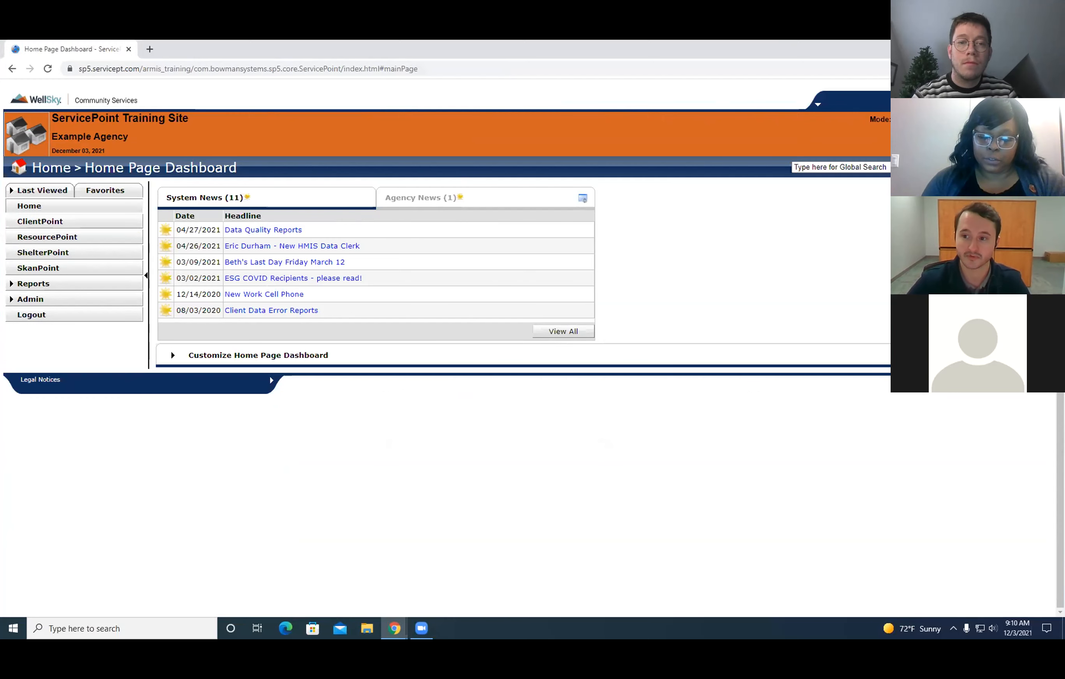
scroll(532, 277, "up", 1)
double_click(818, 109)
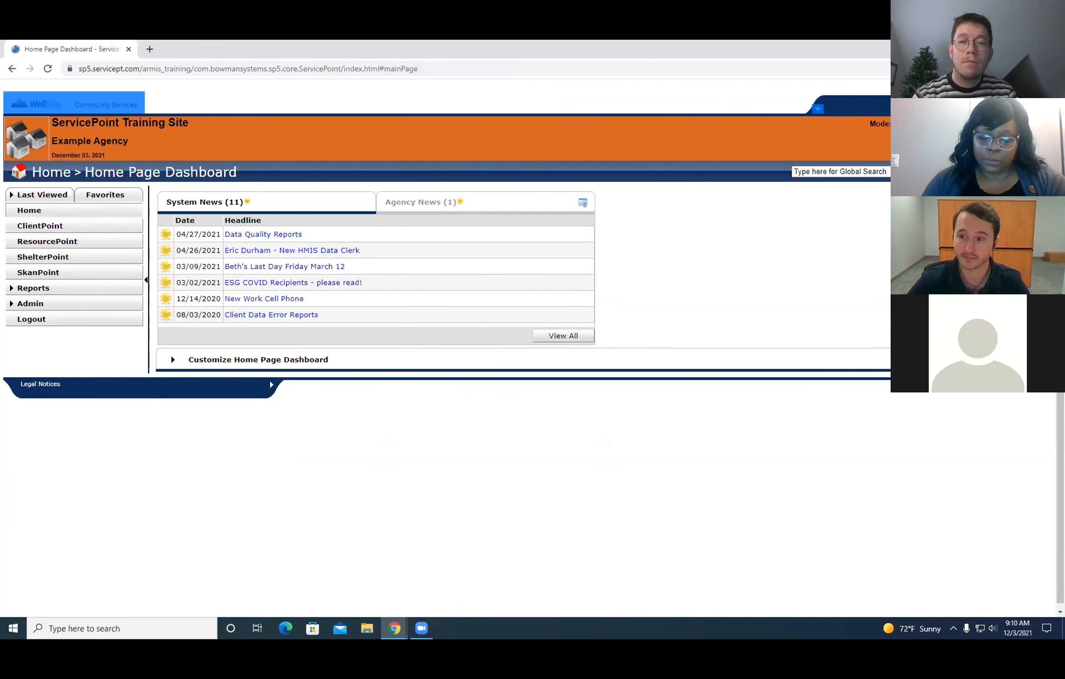
left_click(493, 100)
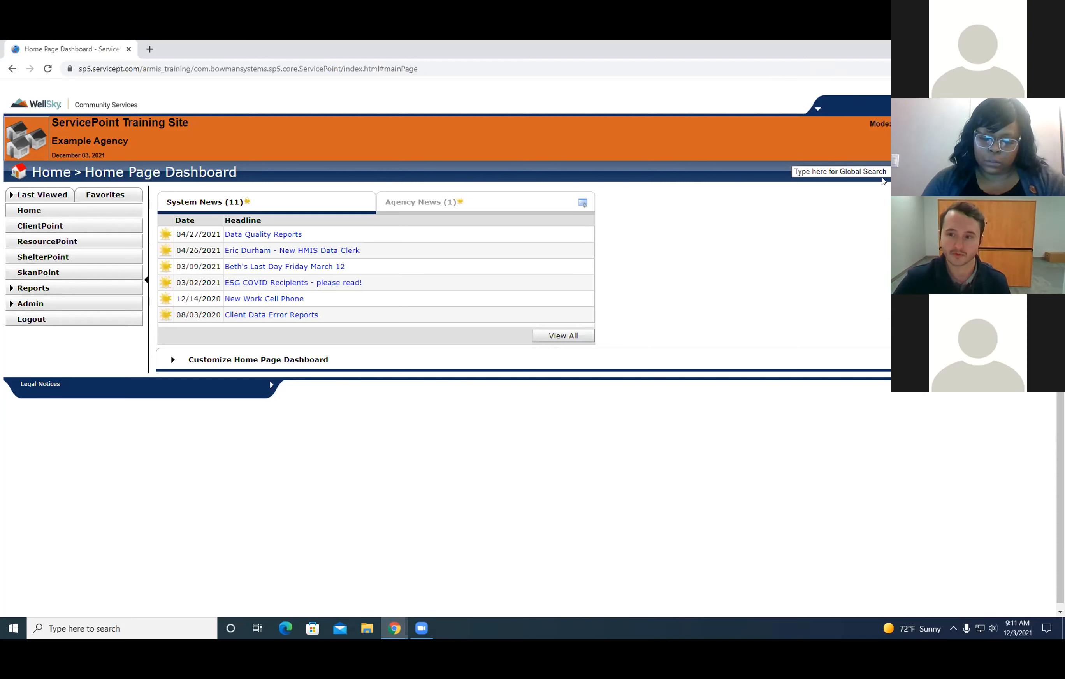
Exit the shadow session and search the providers in the admin area for "pulaski county".
left_click(918, 124)
left_click(27, 303)
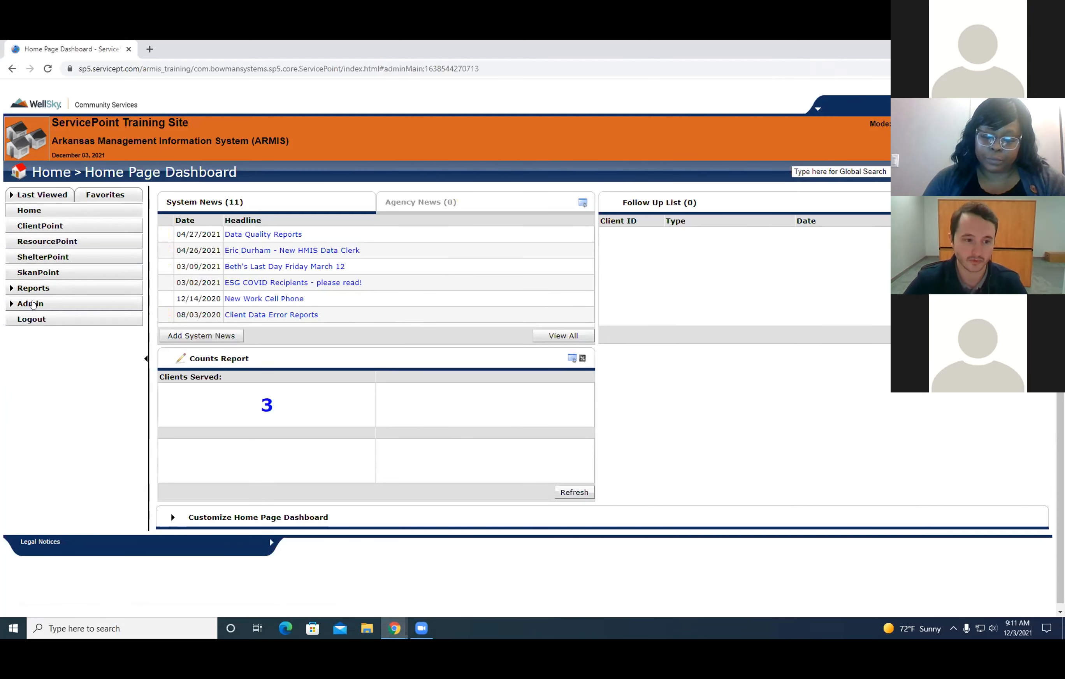
double_click(785, 48)
left_click(770, 393)
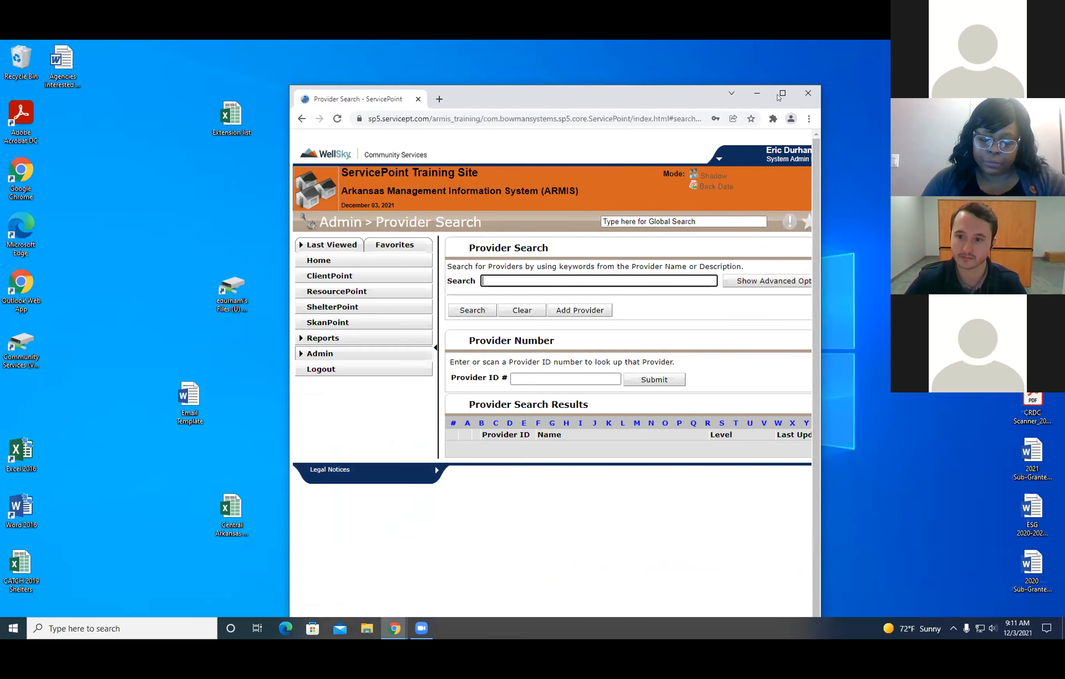
left_click(782, 93)
left_click(320, 226)
type("pulaski county")
key("Return")
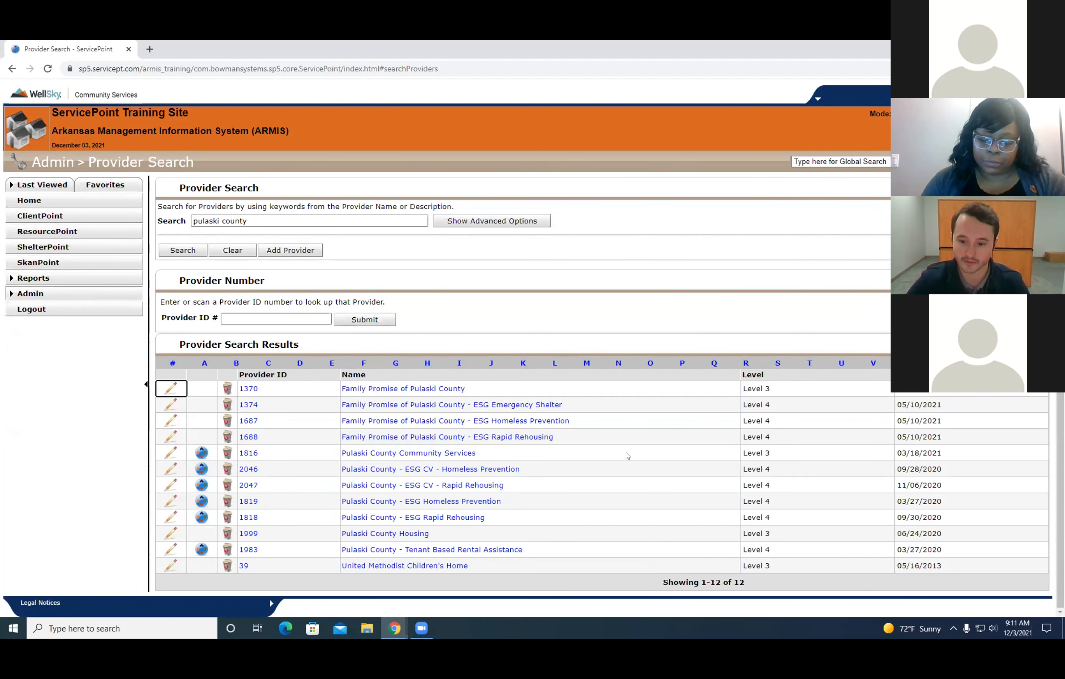
Examine the Pulaski County Community Services provider and its ESG Homeless Prevention and Rapid Rehousing programs, comparing their levels in the search results.
left_click_drag(780, 453, 492, 517)
left_click(47, 463)
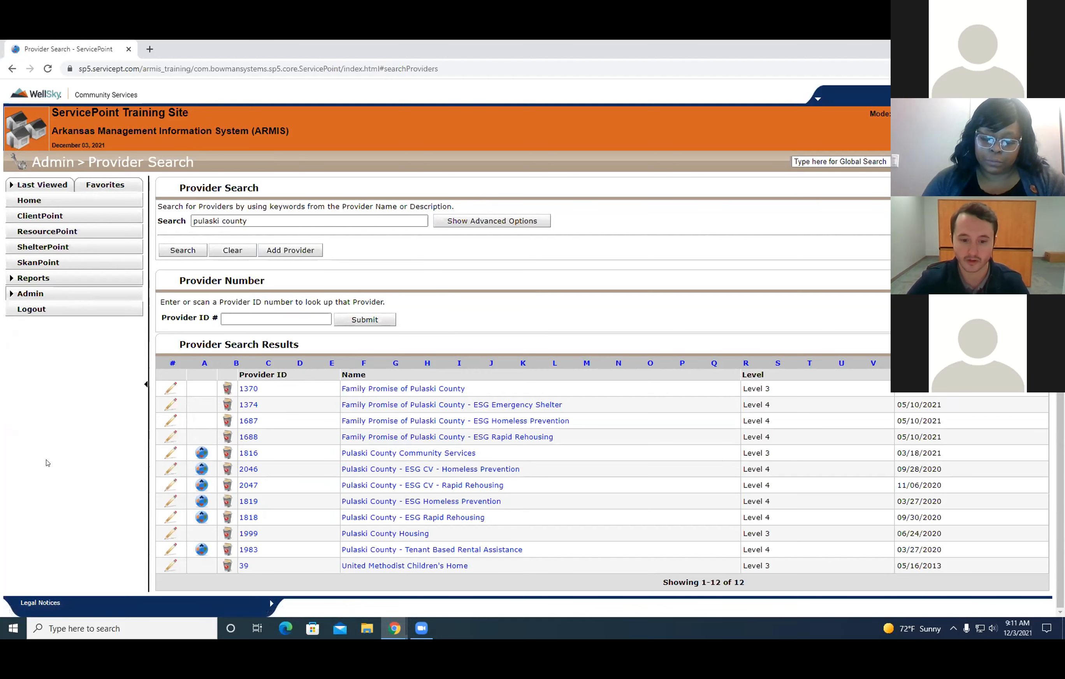
left_click_drag(772, 453, 767, 514)
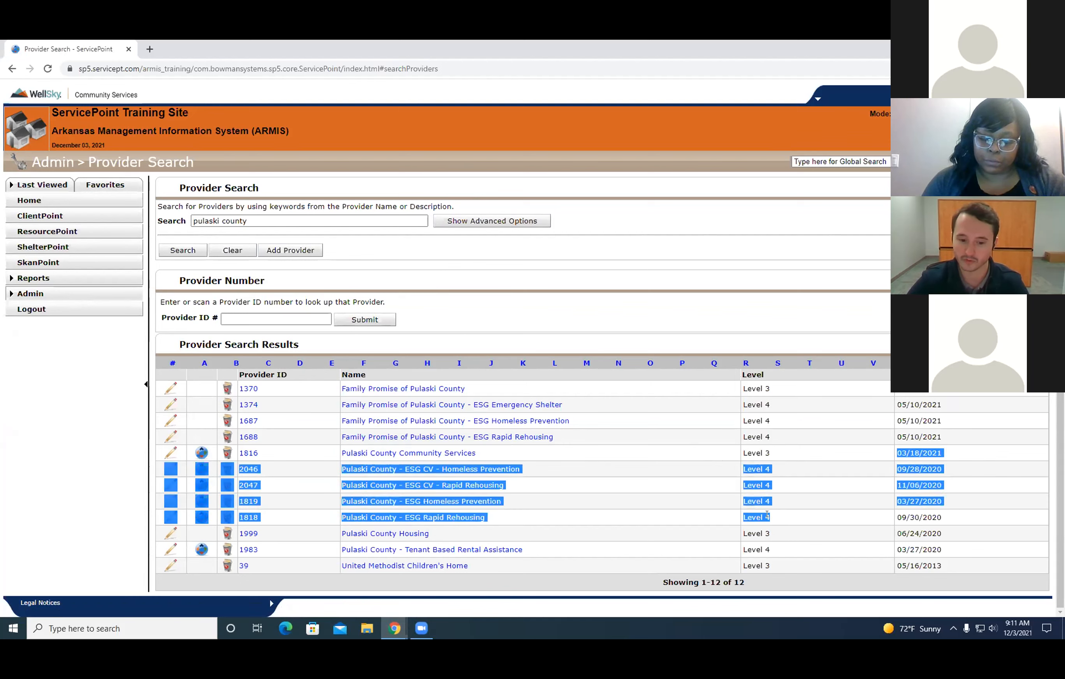
left_click(67, 454)
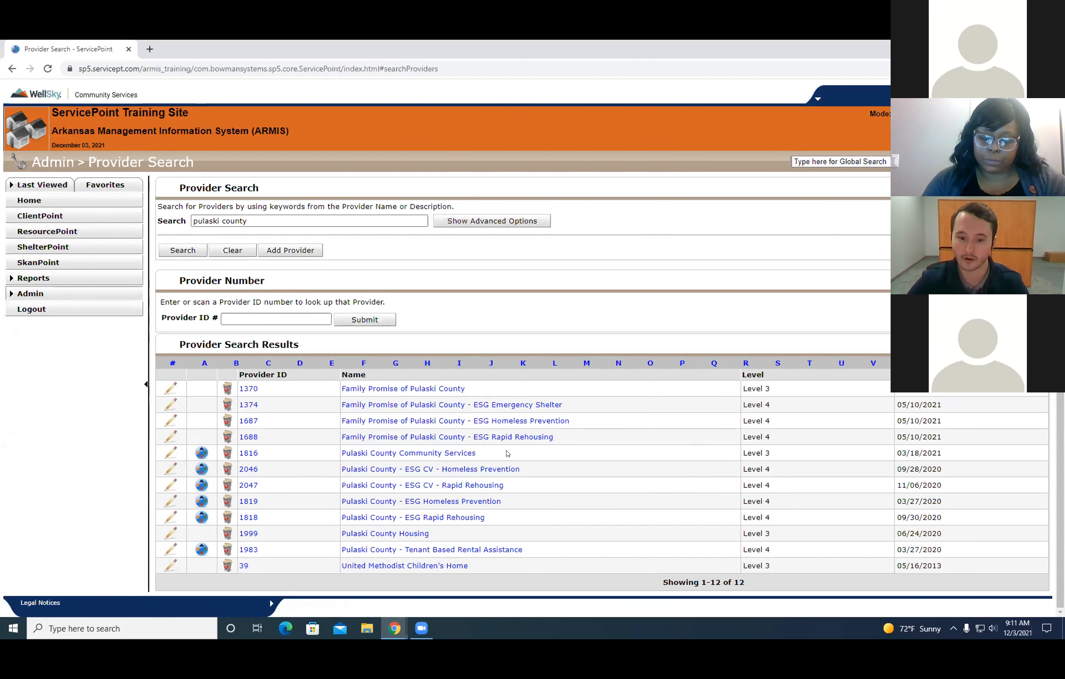
left_click_drag(503, 455, 503, 496)
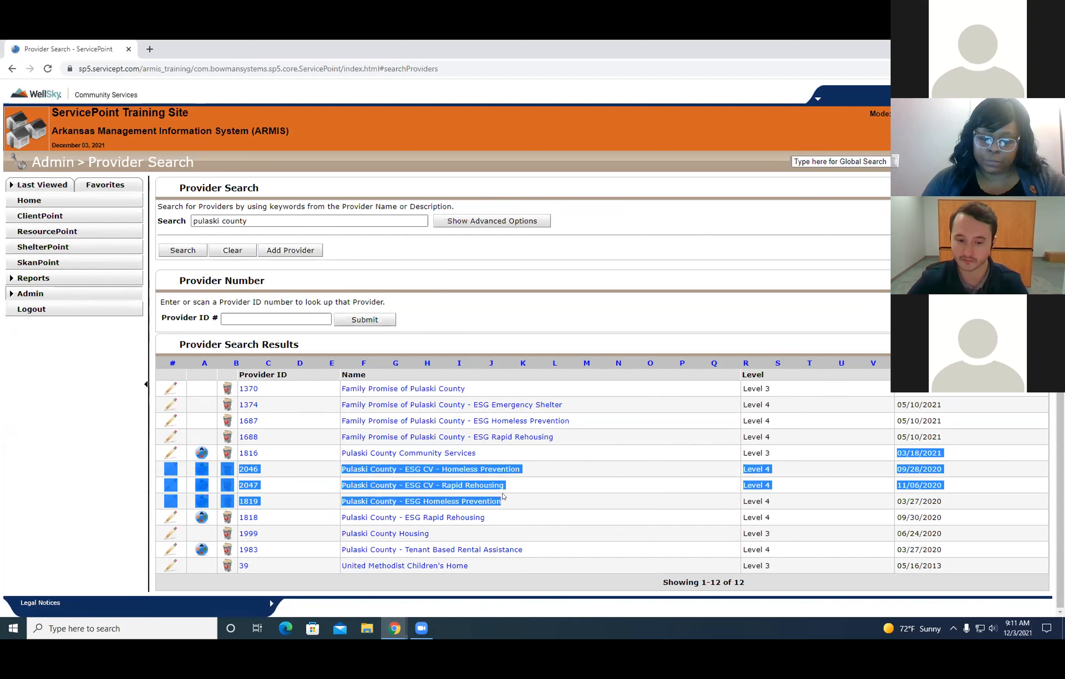
left_click(38, 438)
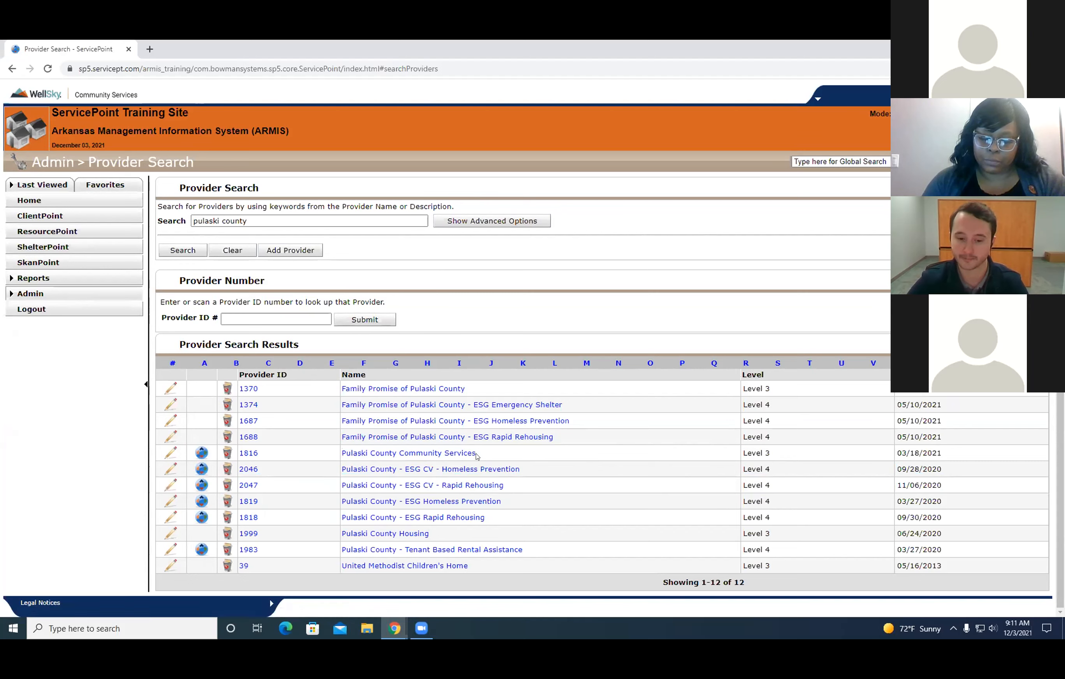
left_click_drag(771, 453, 331, 451)
left_click(2, 442)
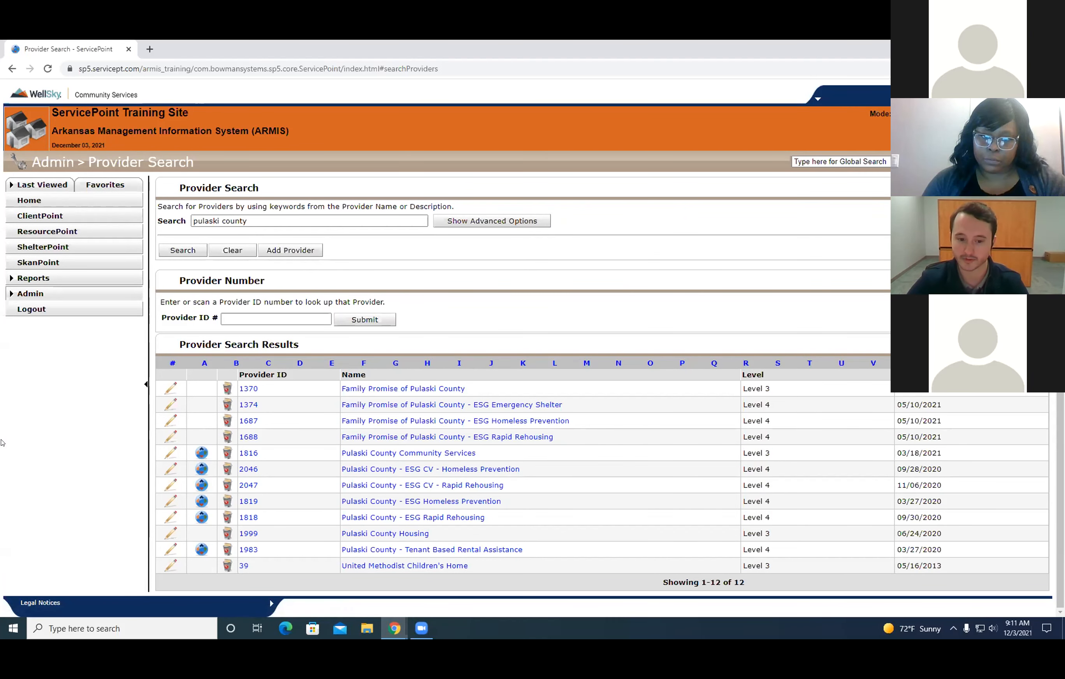
left_click_drag(539, 517, 340, 469)
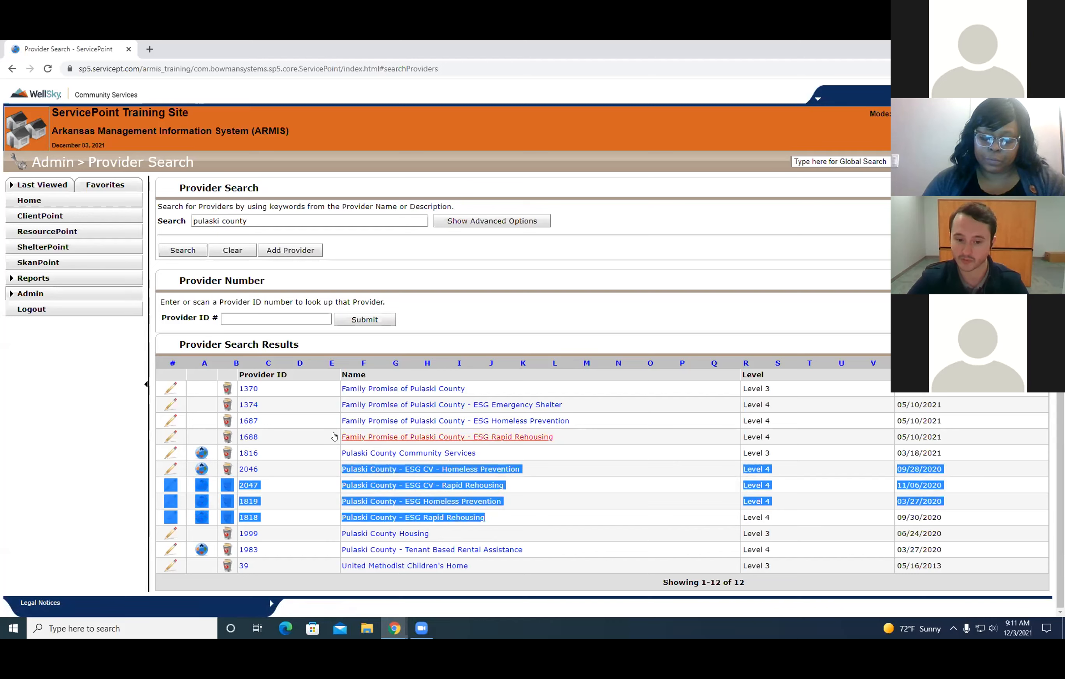
left_click(48, 436)
Return to Shadow Mode, search active users for the case manager's username, and shadow that Example Agency user.
left_click(32, 216)
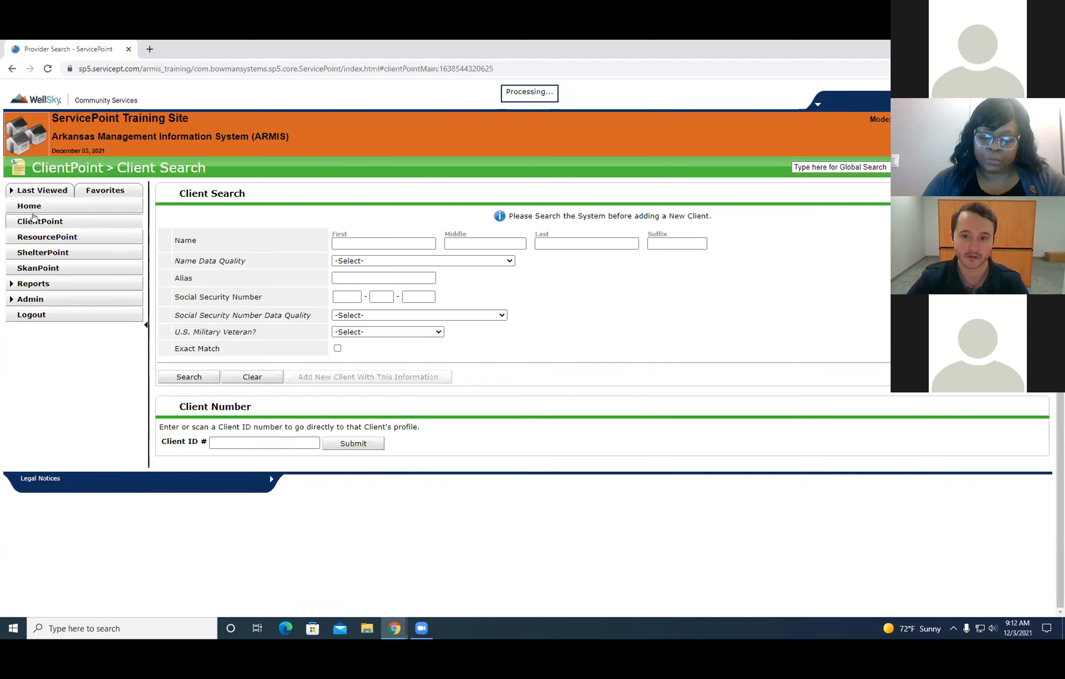
left_click(915, 120)
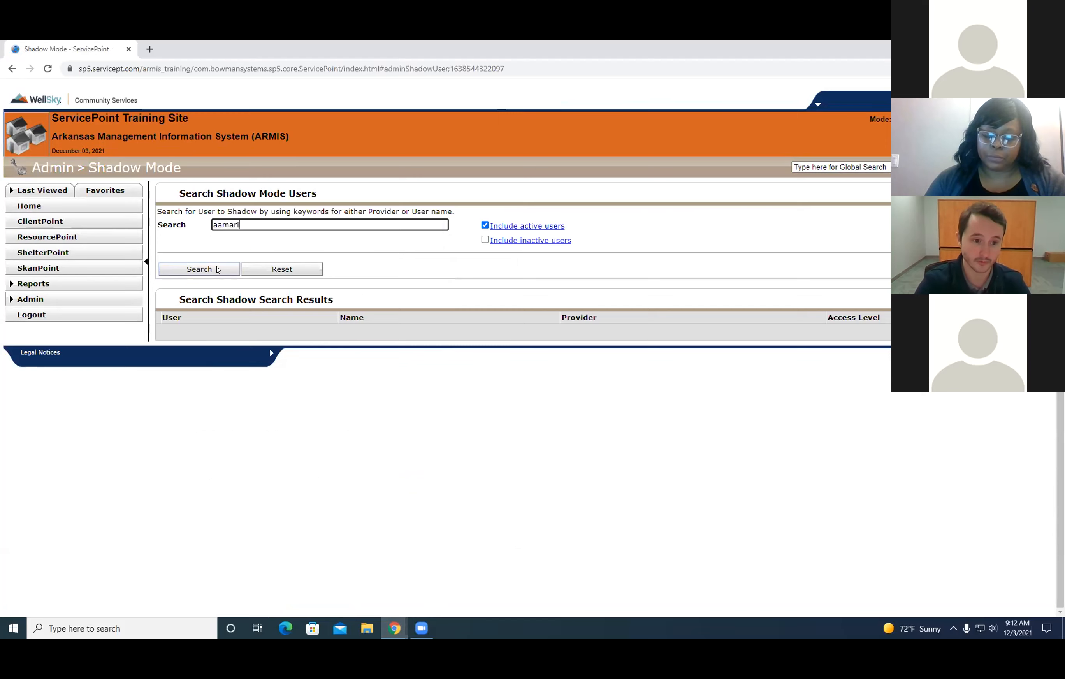
left_click(217, 270)
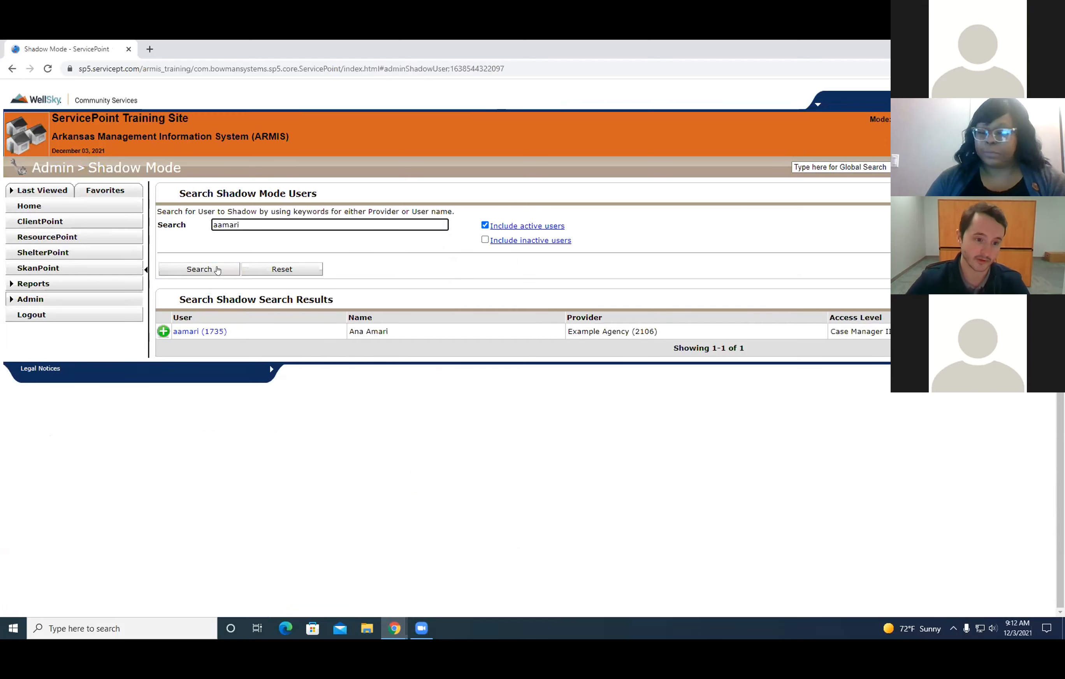
left_click(163, 331)
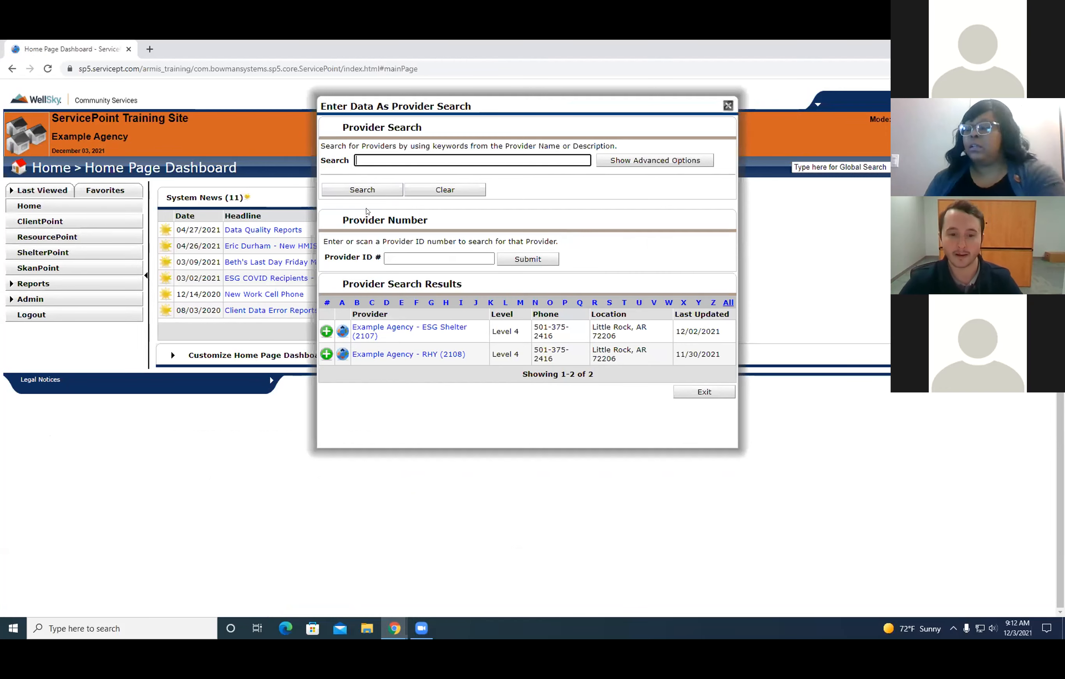
Choose Example Agency - ESG Shelter as the provider to enter data as.
left_click_drag(454, 112, 447, 126)
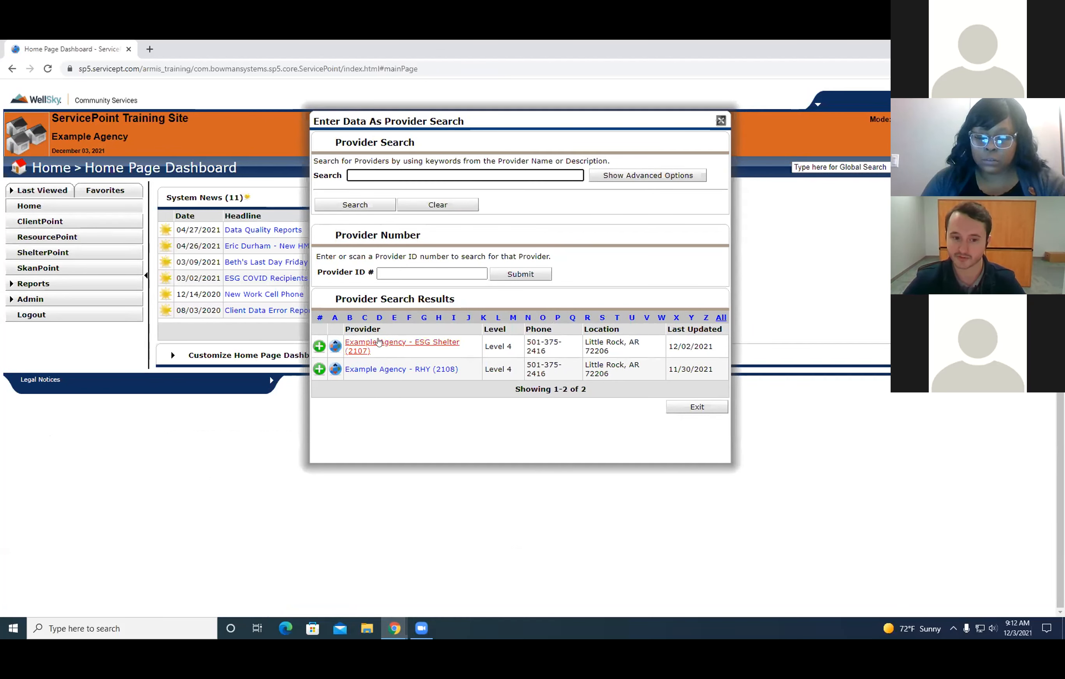
left_click_drag(464, 342, 343, 344)
left_click(342, 418)
left_click(342, 423)
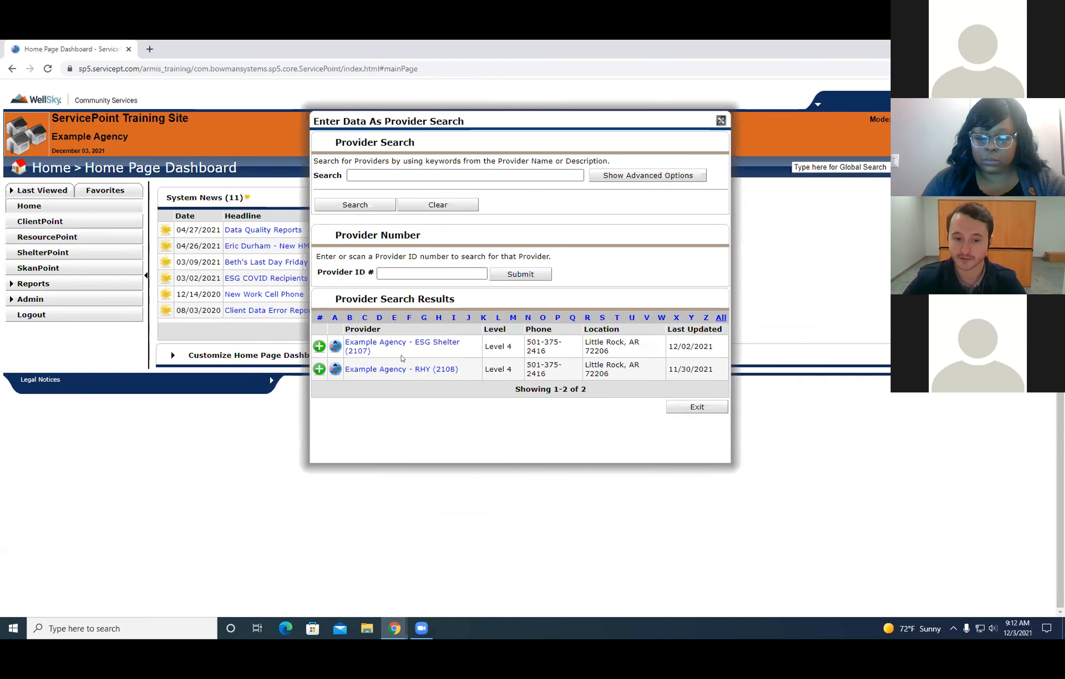
left_click(319, 346)
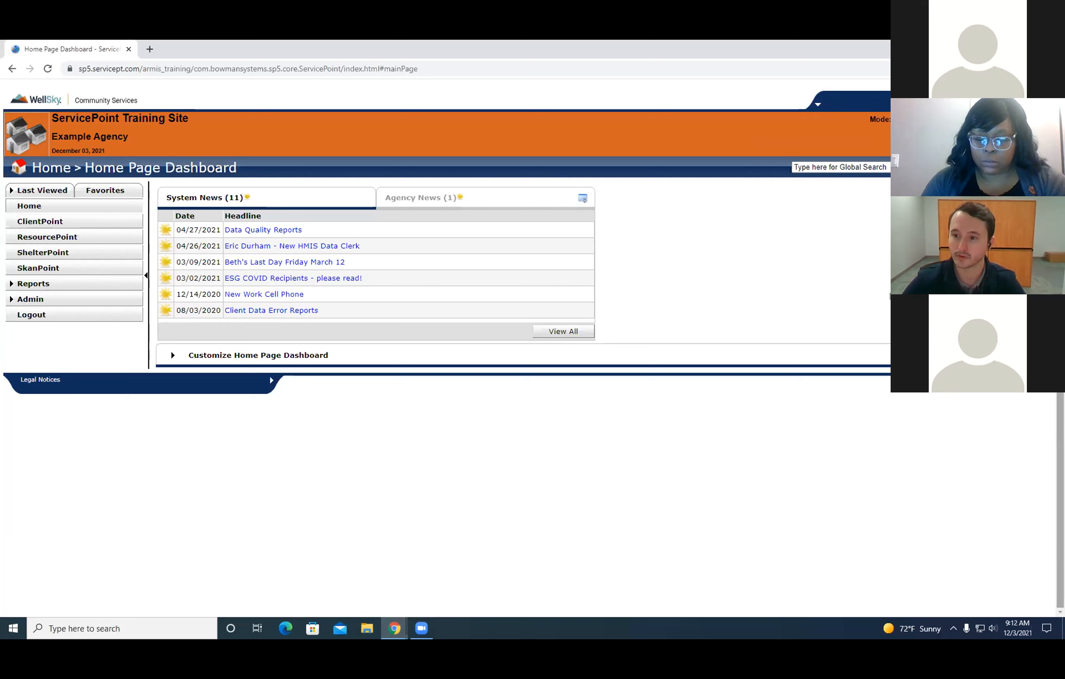
View the date and time settings of Back Date Mode and cancel without setting a back date.
left_click(1025, 119)
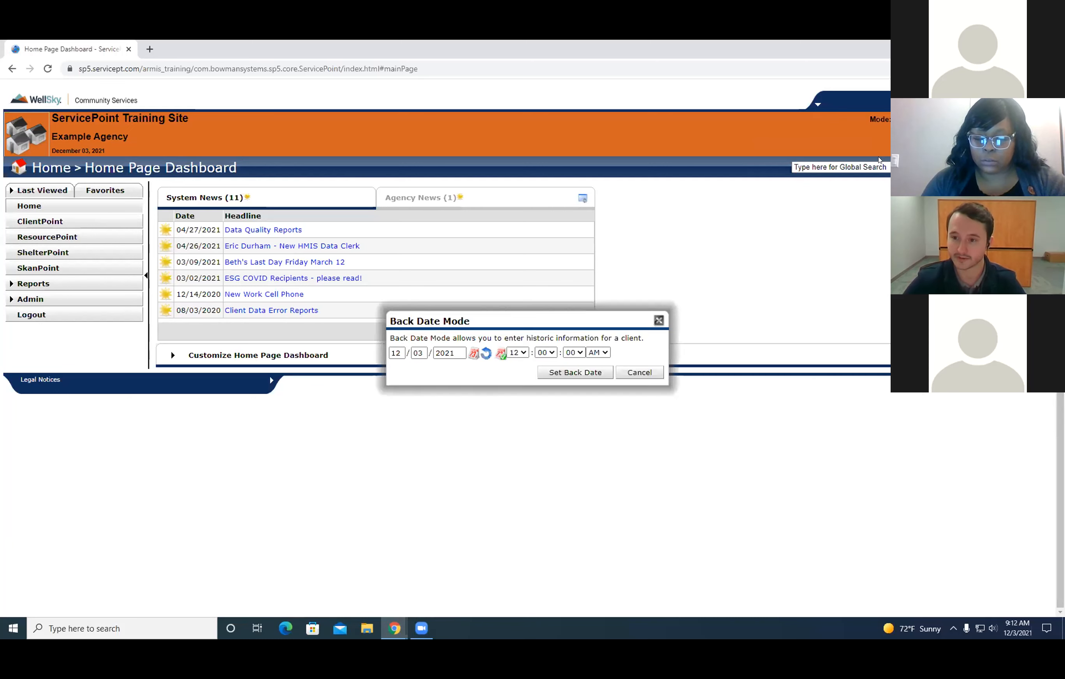
left_click_drag(590, 314, 627, 294)
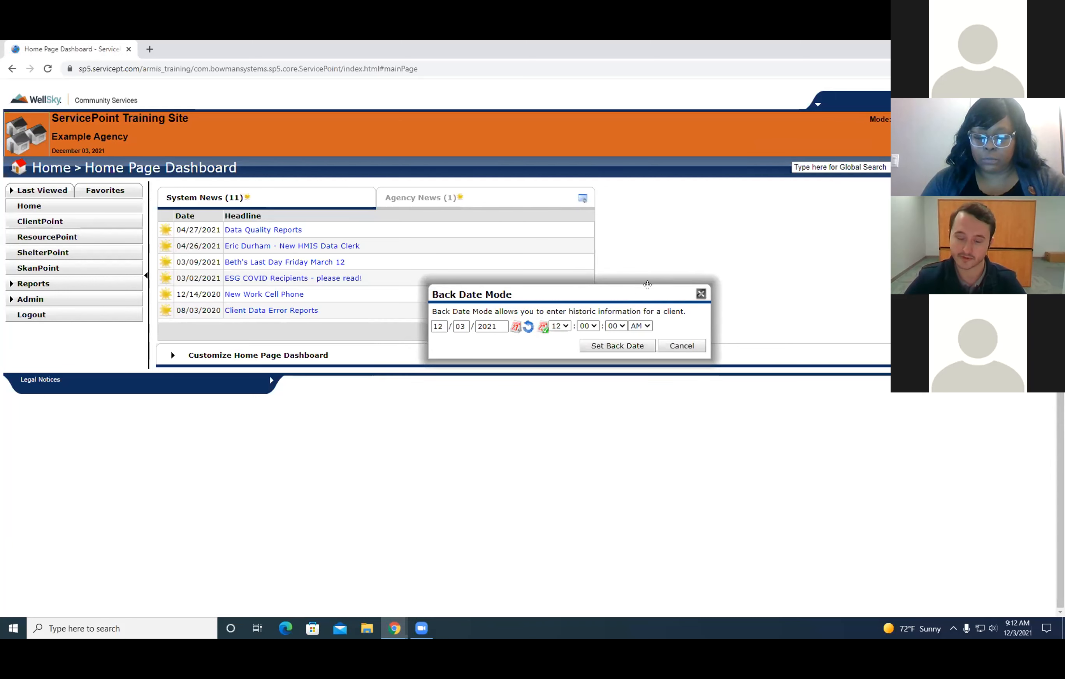
left_click_drag(645, 287, 631, 266)
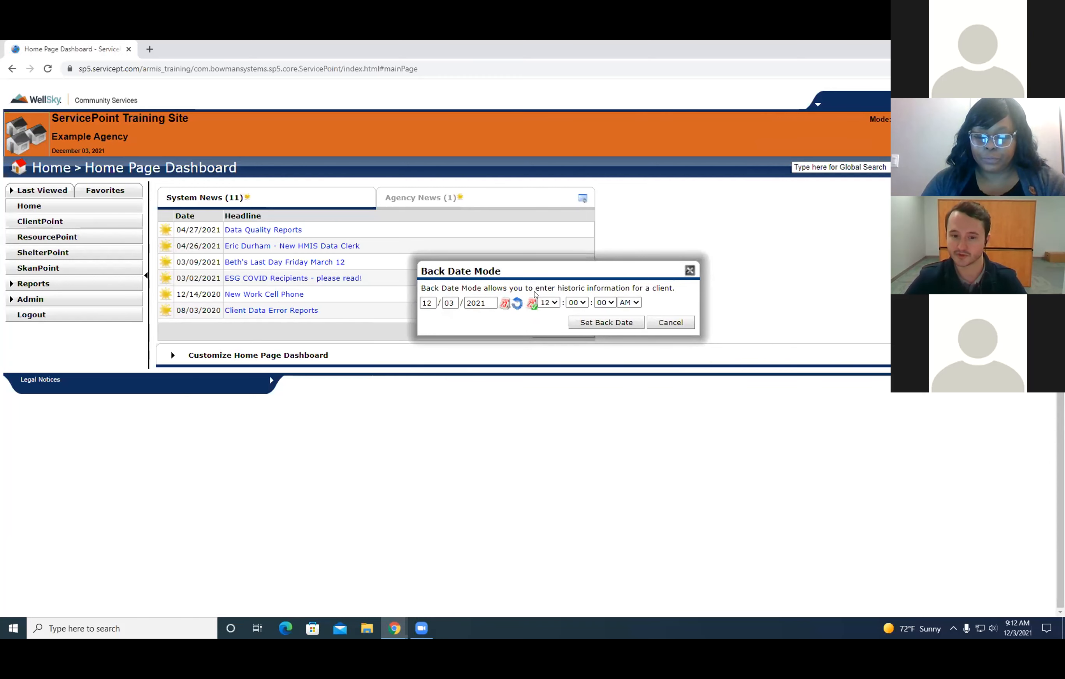
left_click(671, 324)
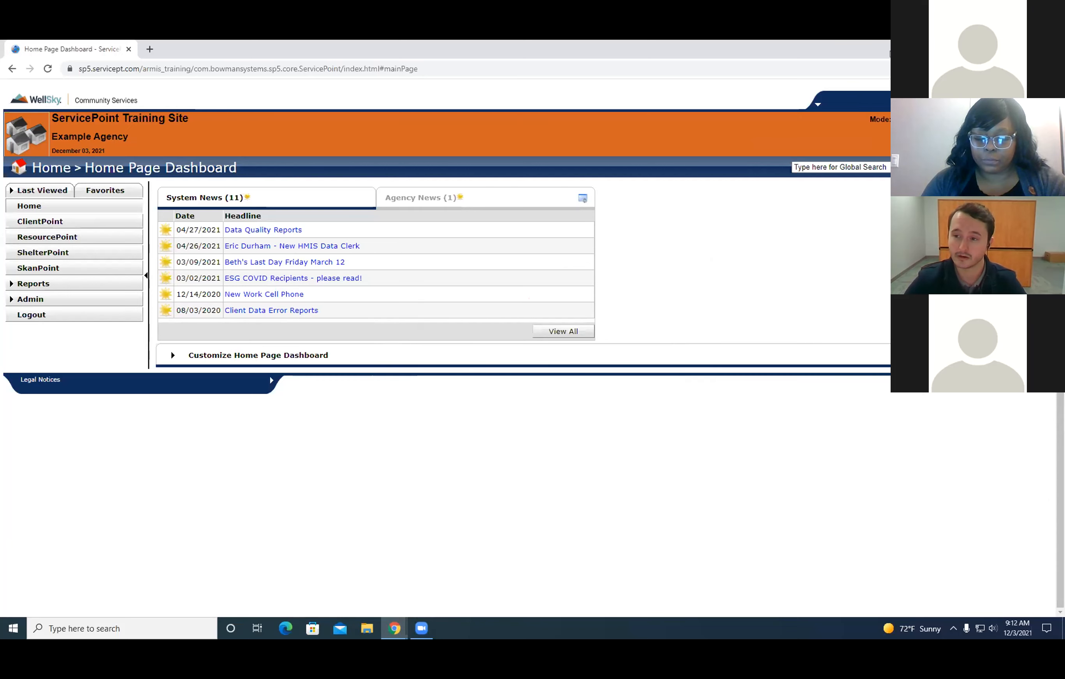
left_click(1026, 47)
left_click(987, 74)
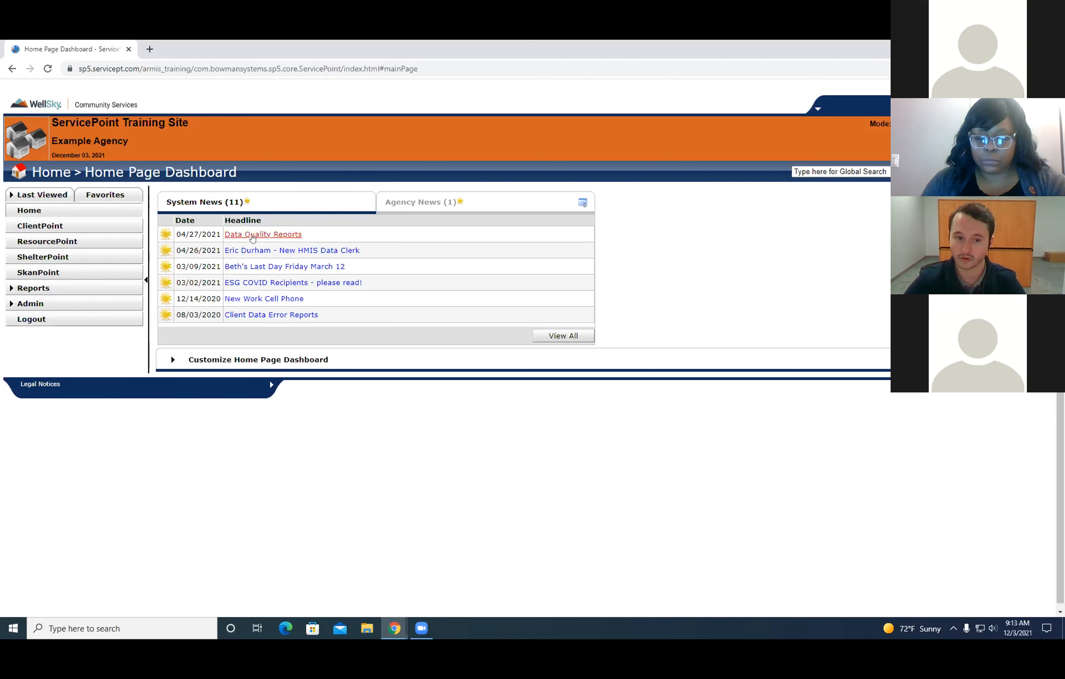
Show the Agency News on the dashboard, read the "Hello World" news item, and close it.
left_click(479, 205)
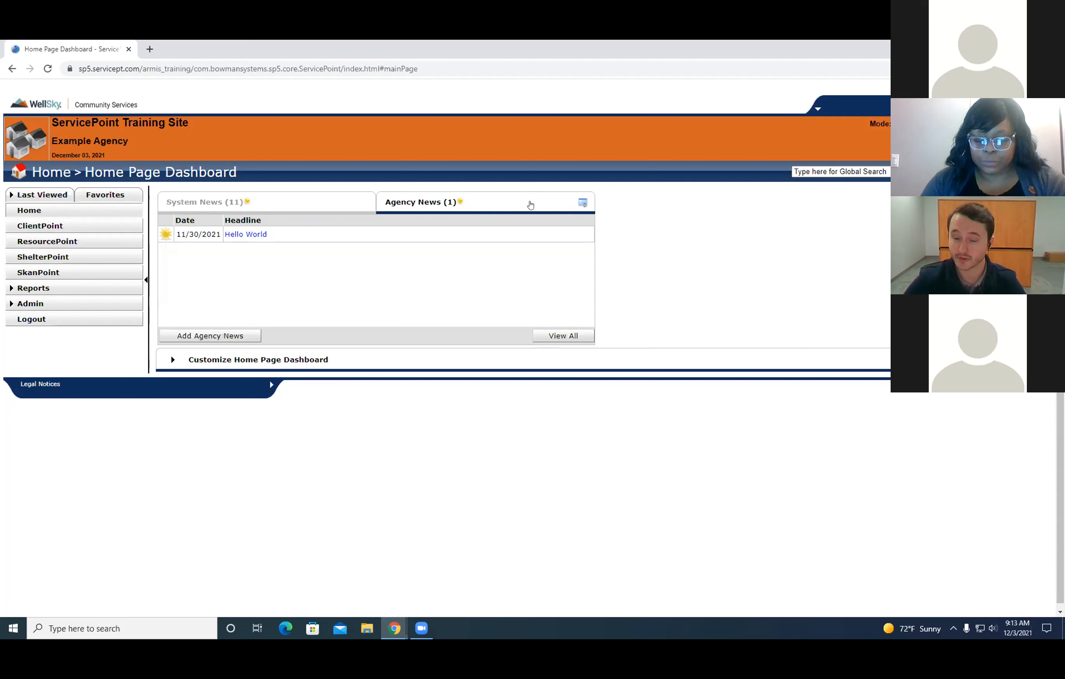
left_click(258, 234)
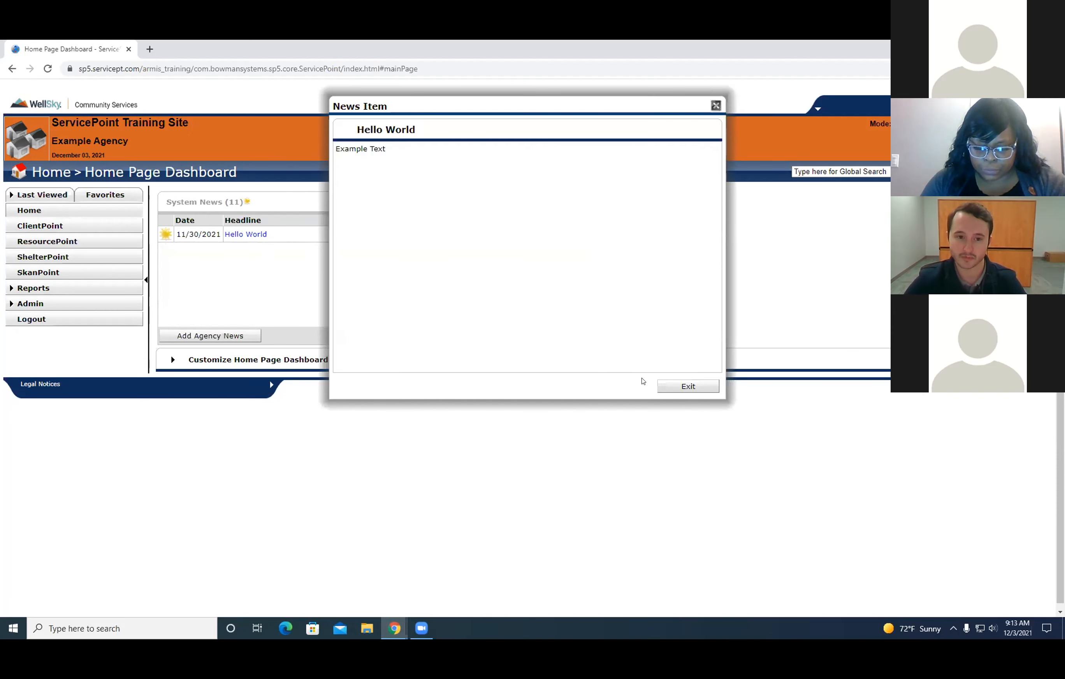
left_click(672, 385)
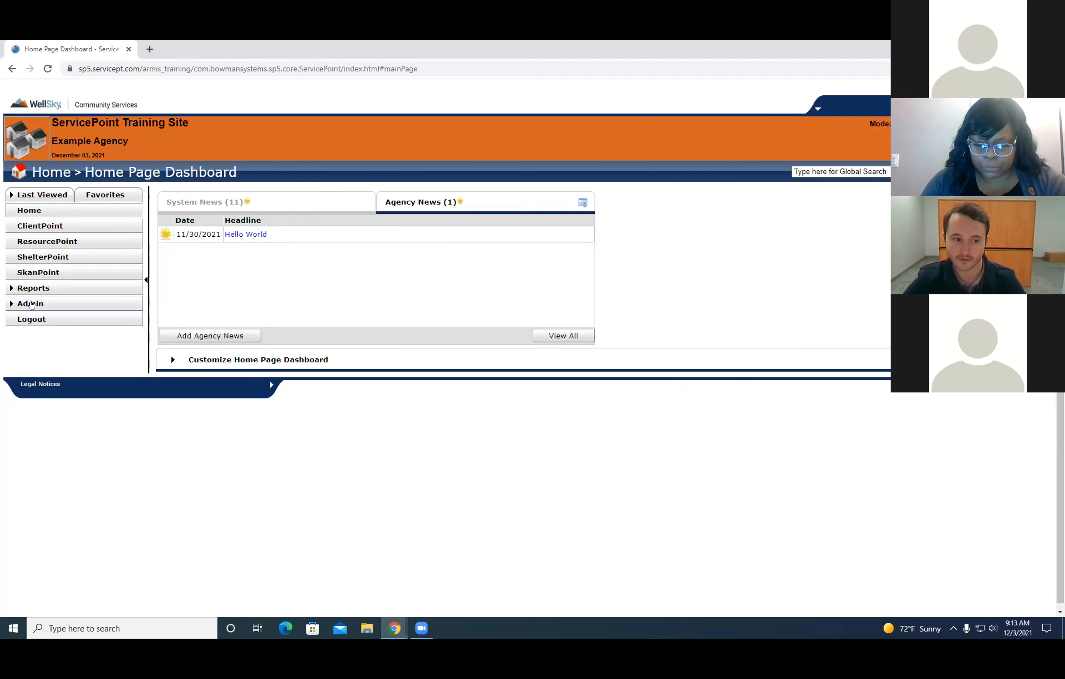
left_click_drag(140, 189, 517, 436)
left_click(517, 435)
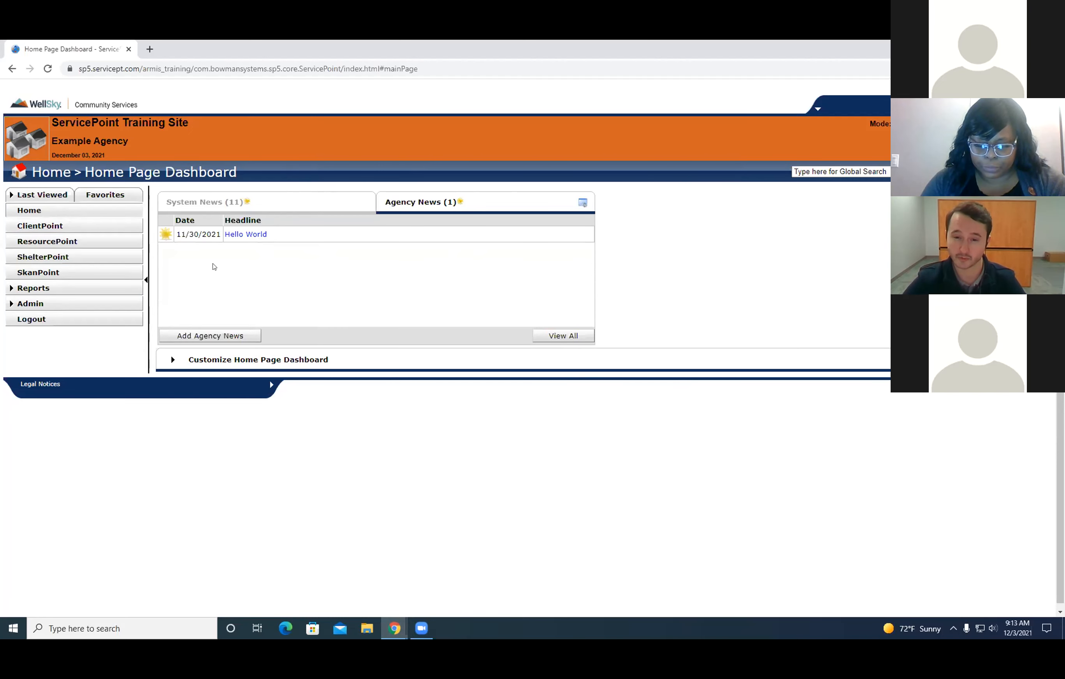
Open News Administration, request deletion of the "Hello World" agency news item, and decline the deletion.
left_click(40, 304)
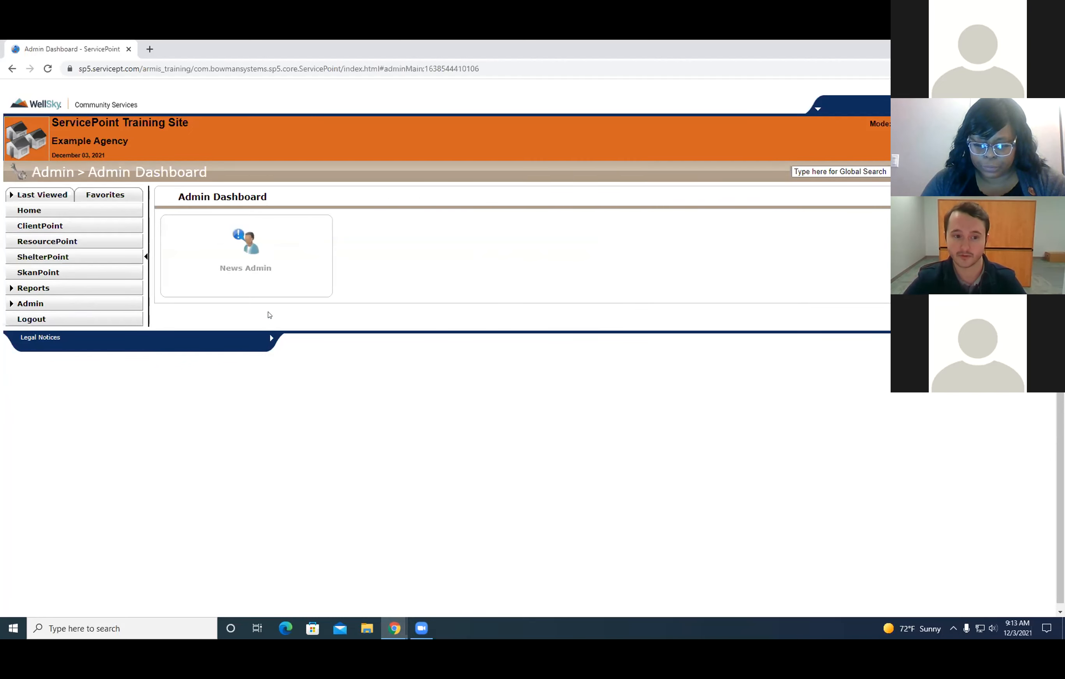
left_click(236, 259)
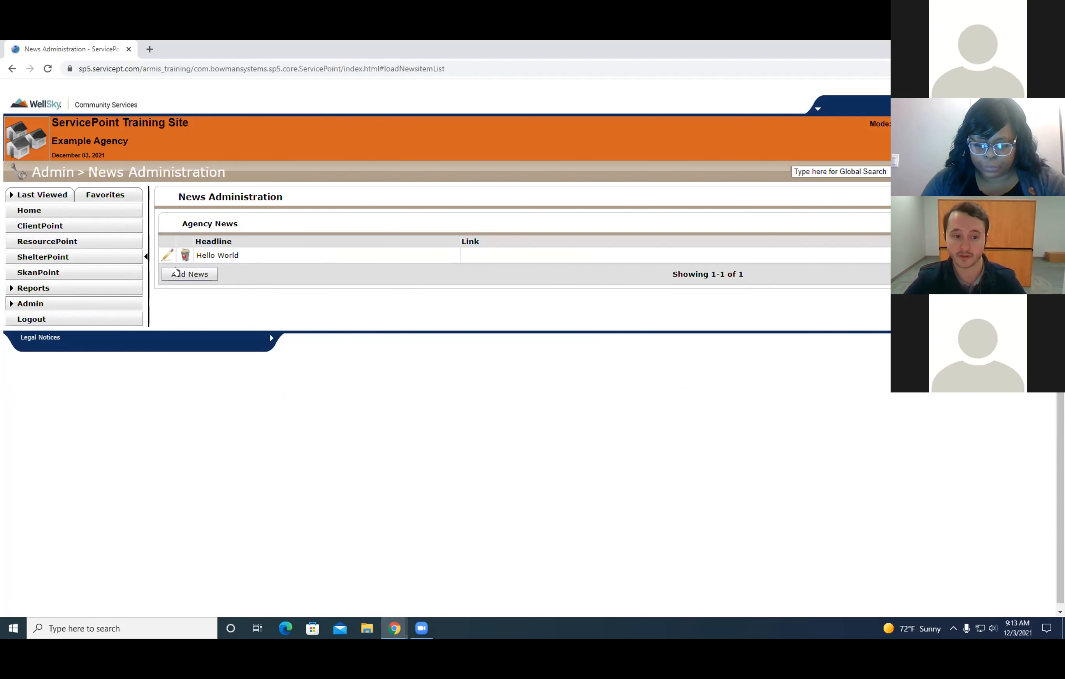
left_click(184, 256)
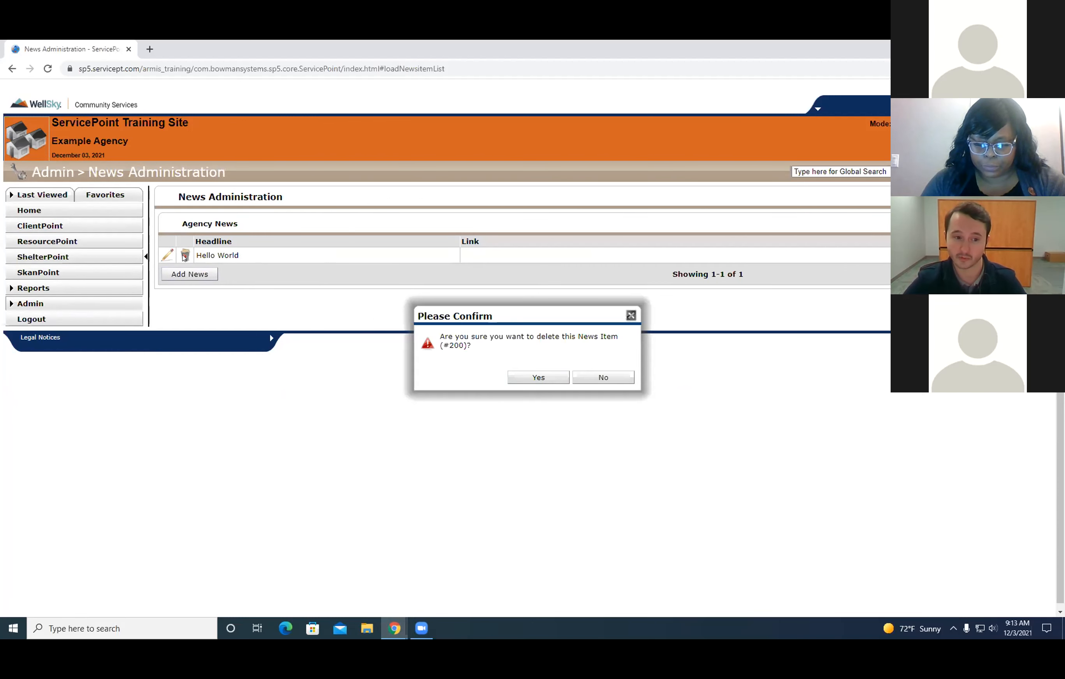
left_click(602, 378)
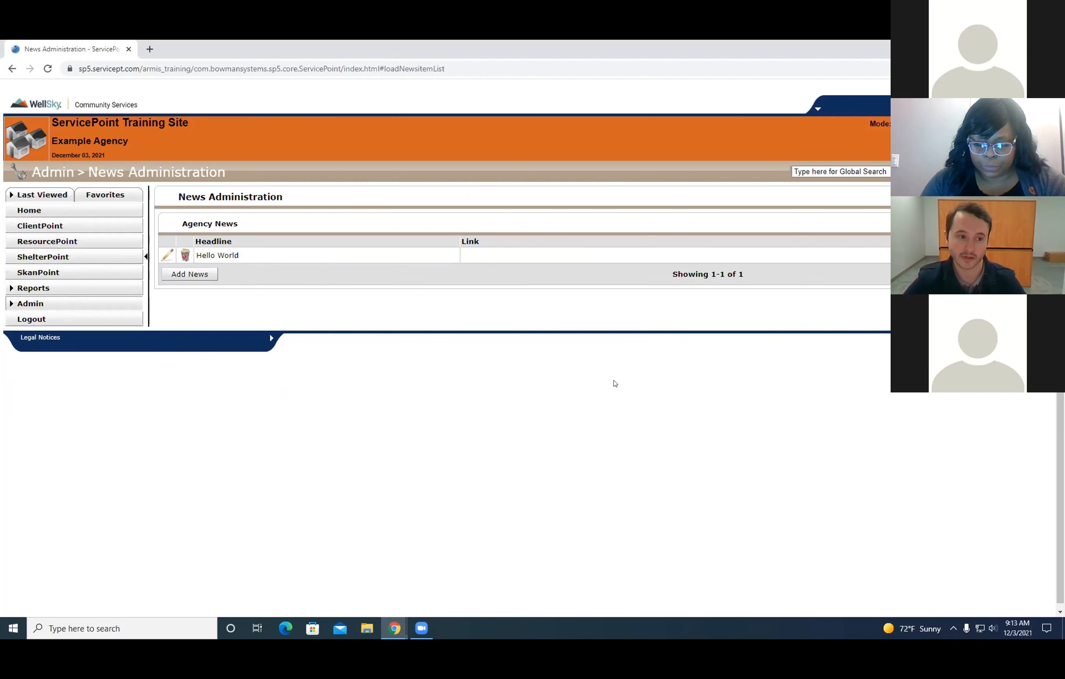
Start a new agency news item from the home dashboard, try to save it with empty fields, and return to the dashboard.
left_click(33, 210)
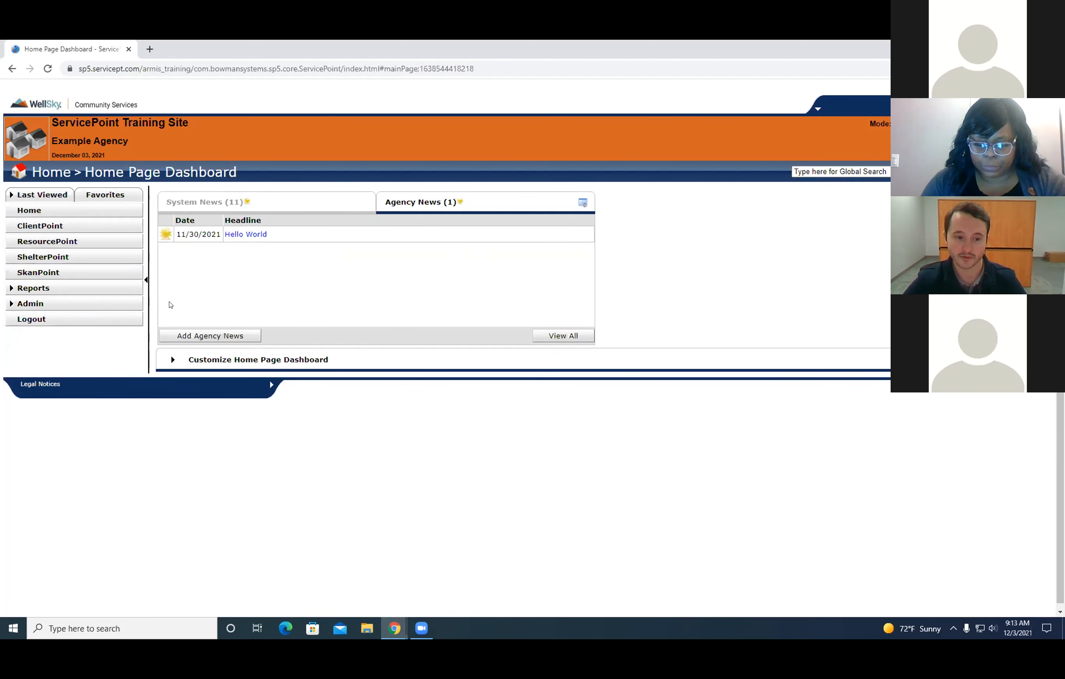
left_click(199, 336)
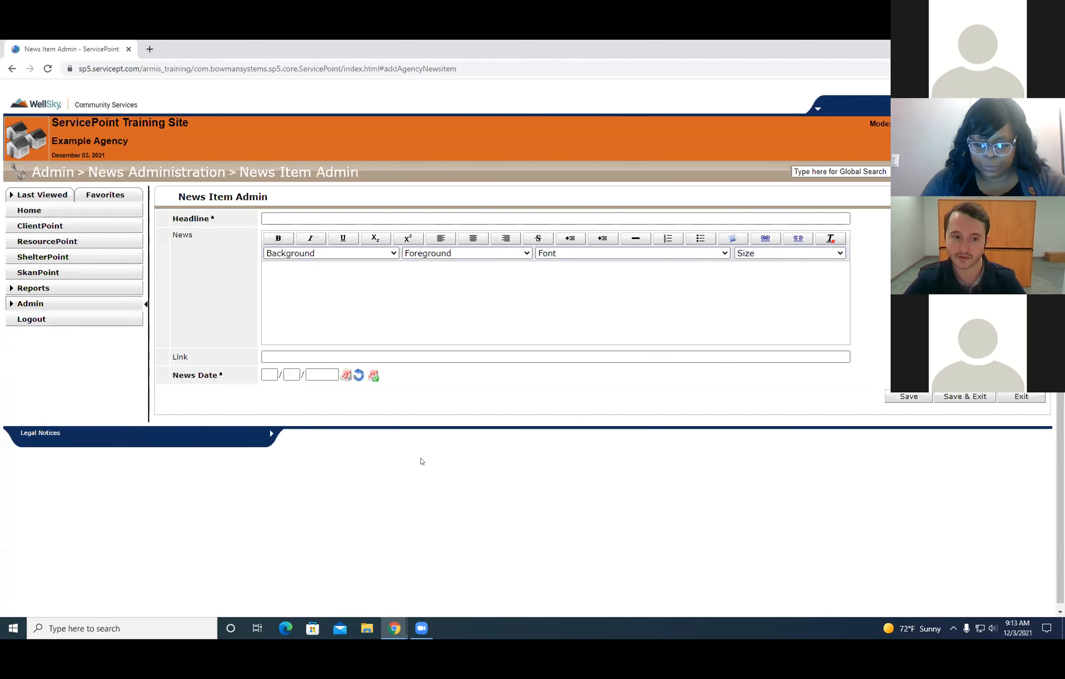
double_click(825, 51)
left_click_drag(848, 49, 620, 95)
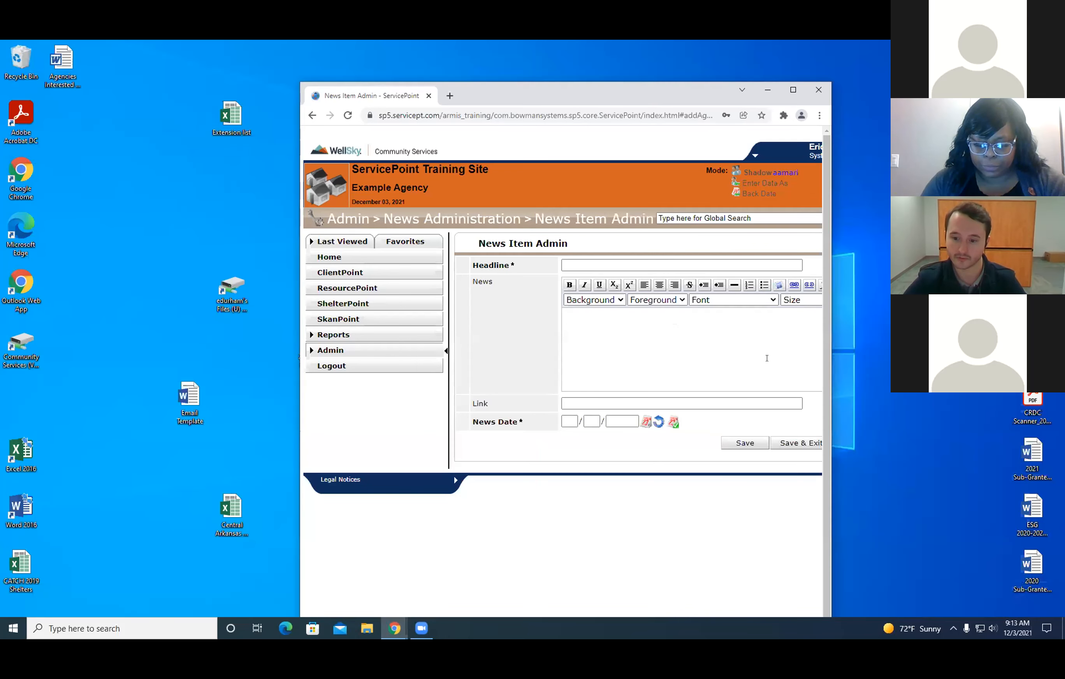
left_click(793, 452)
left_click(634, 414)
left_click_drag(675, 99, 339, 112)
left_click(457, 103)
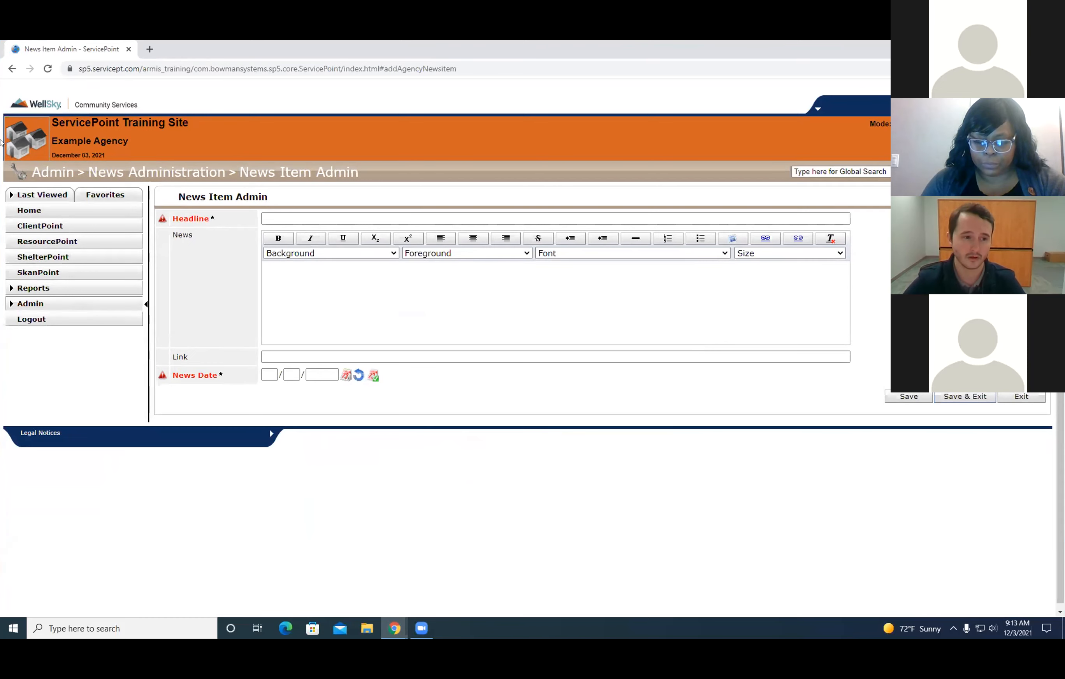
left_click(29, 210)
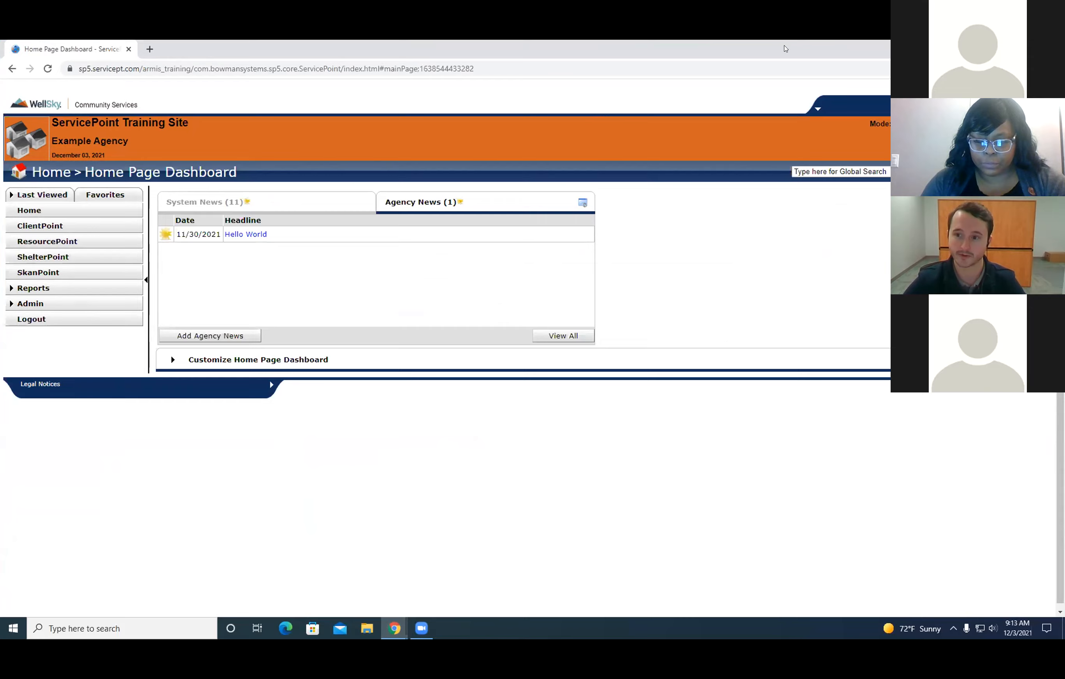
Open the ClientPoint client search and examine its search fields.
left_click_drag(786, 48, 847, 93)
left_click(873, 93)
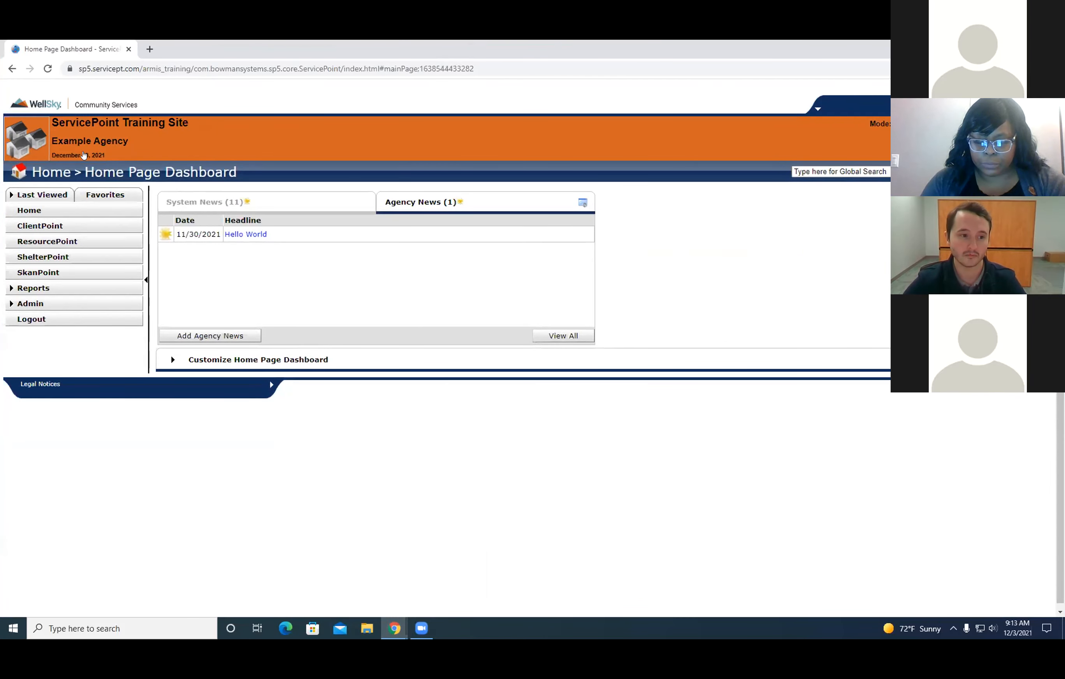
left_click(41, 226)
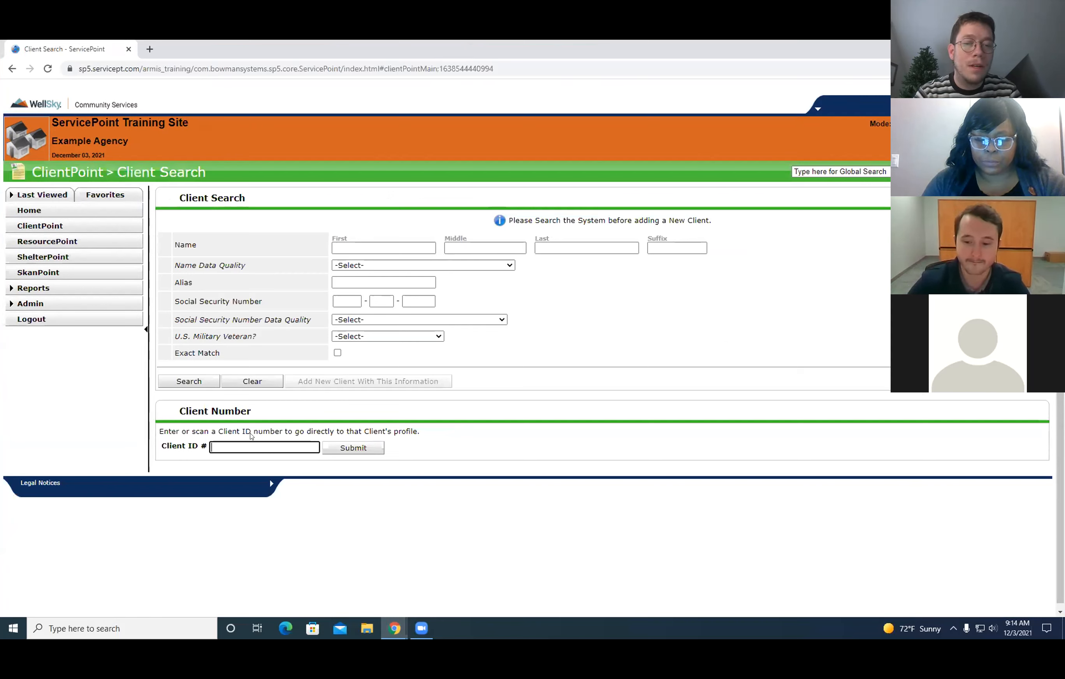
left_click_drag(855, 45, 429, 54)
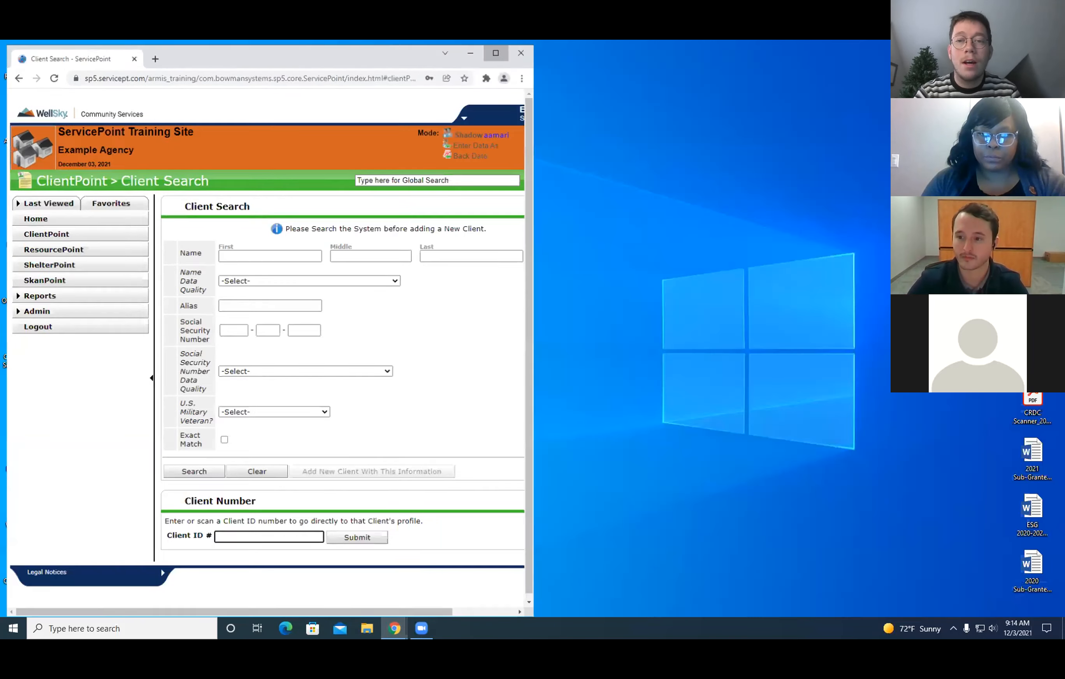
left_click(496, 54)
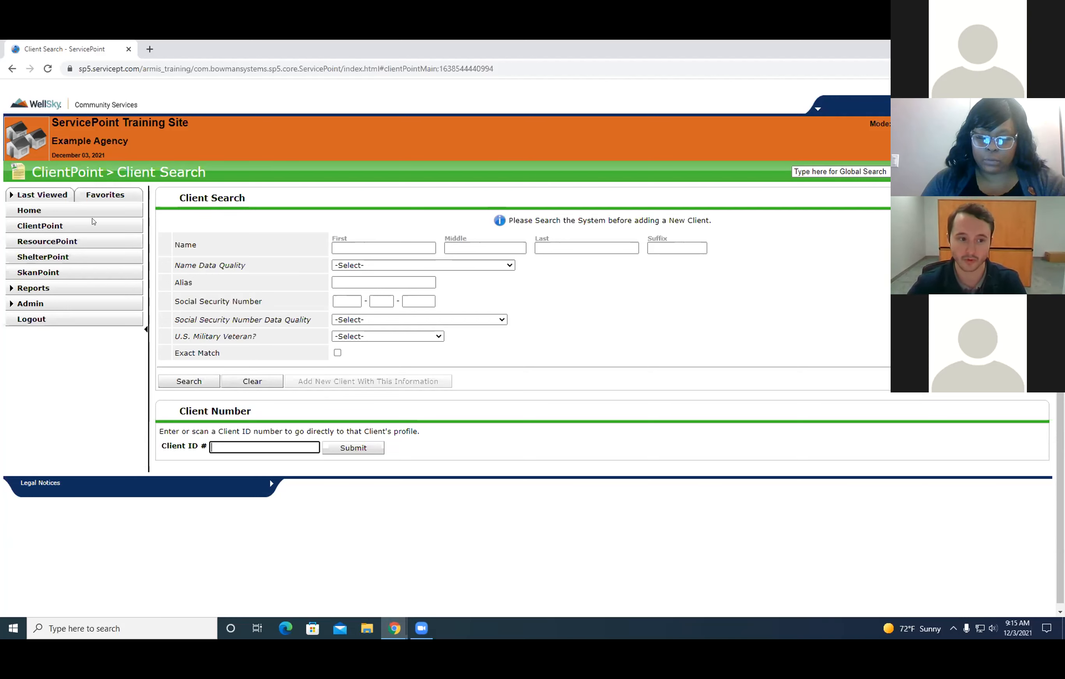
left_click(35, 225)
left_click_drag(164, 196, 695, 328)
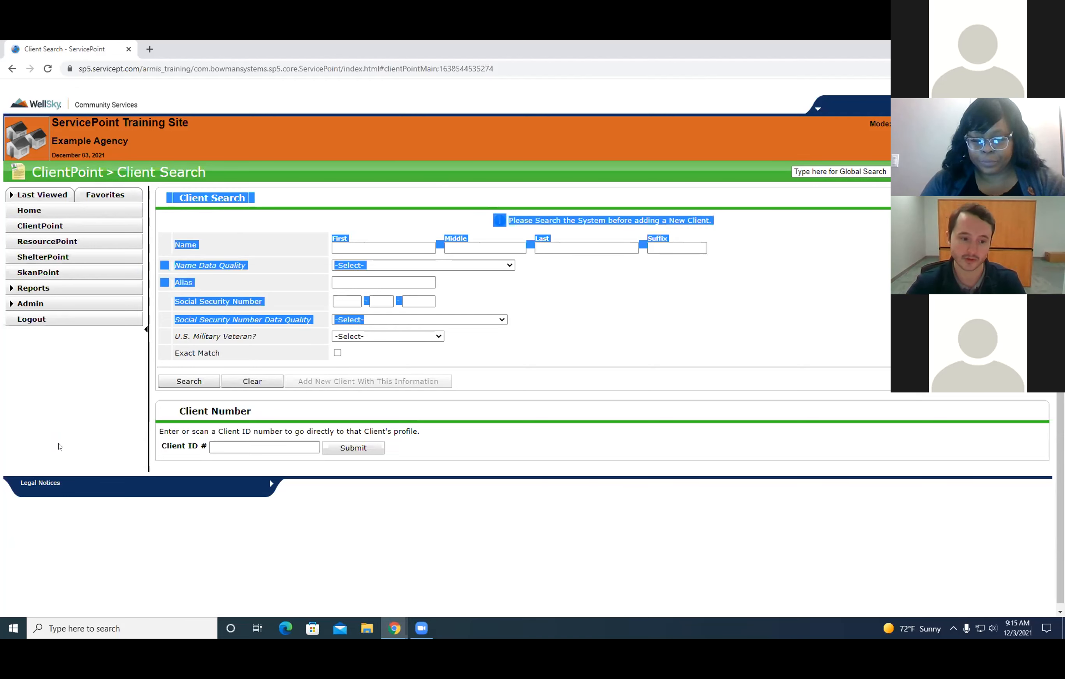
left_click(129, 538)
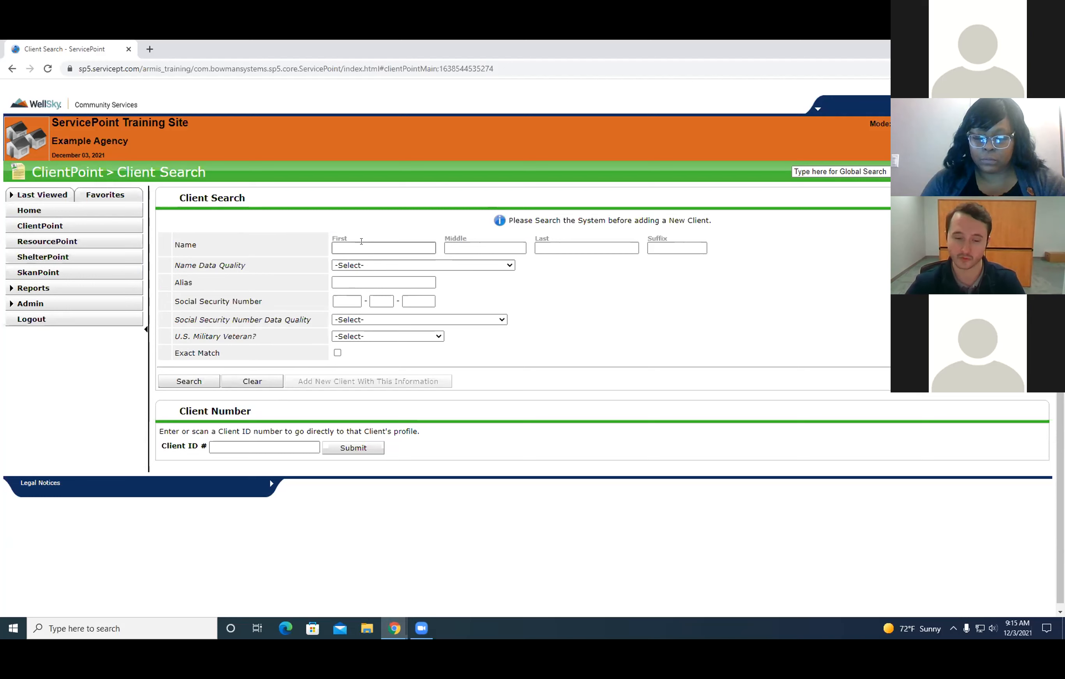
Search for the prospective client by first and last name.
left_click(379, 247)
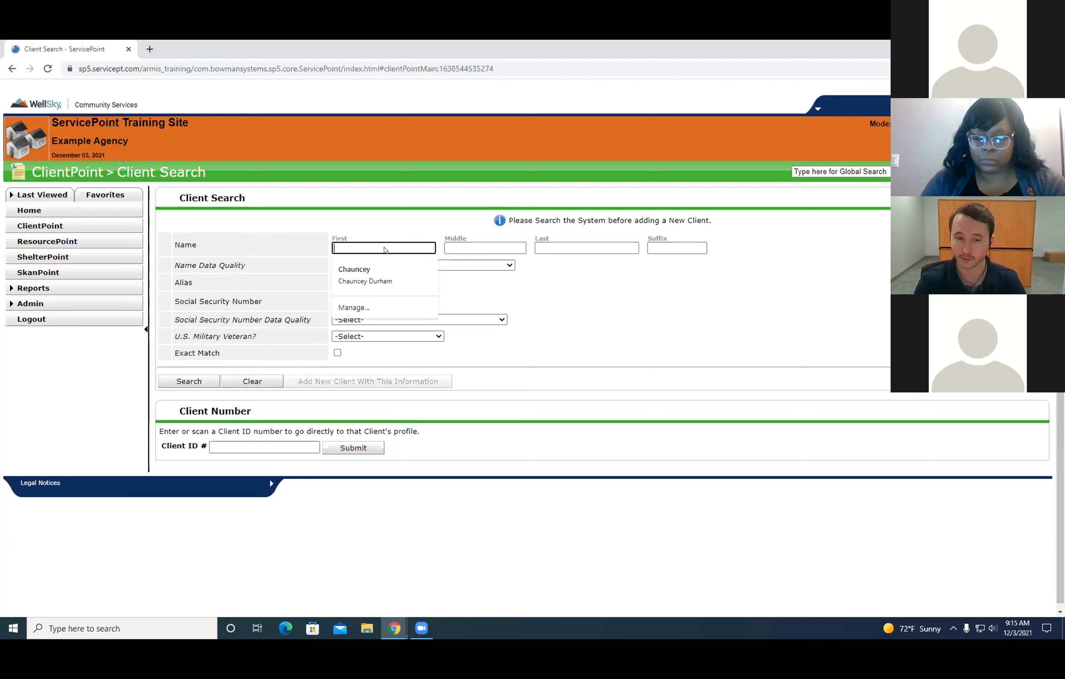
key("Tab")
key("Tab")
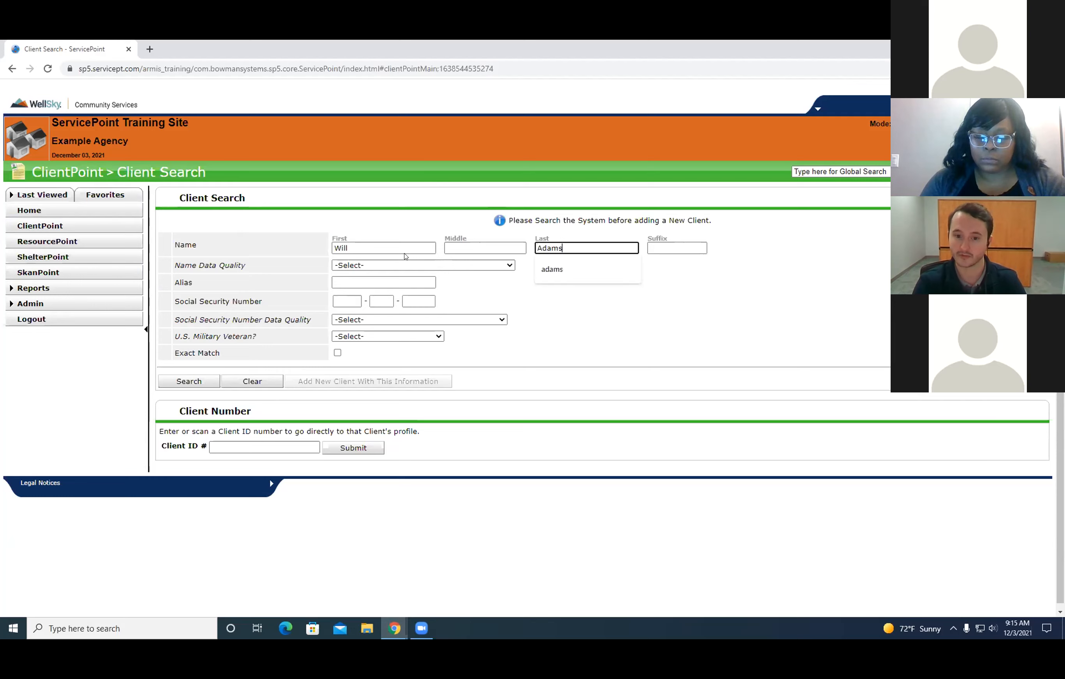
key("Return")
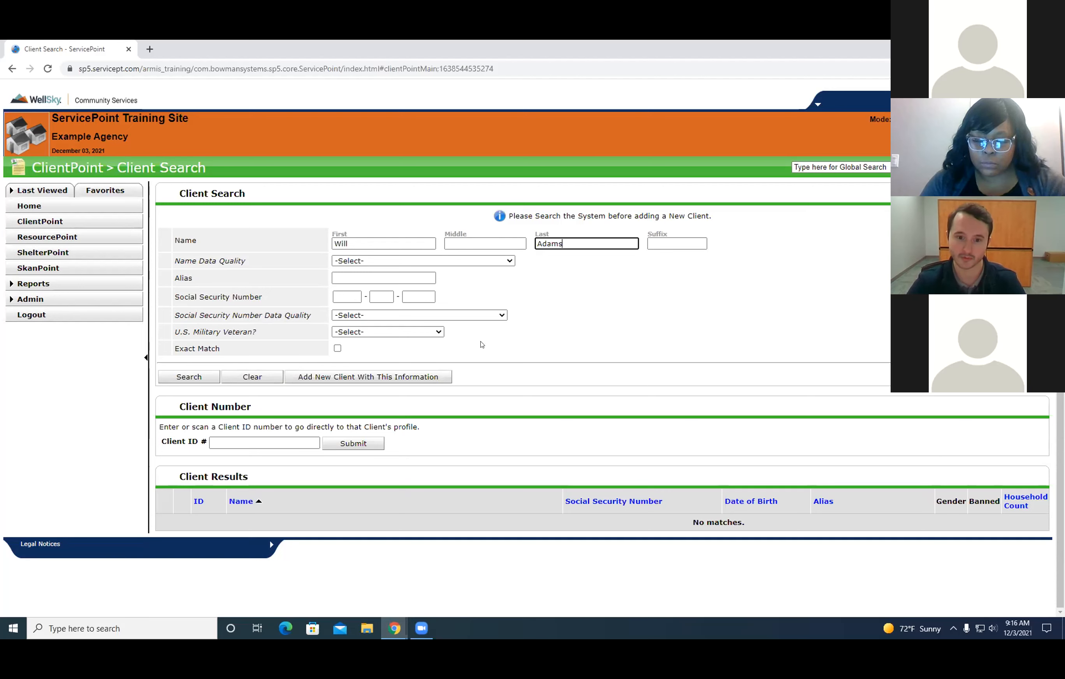
Find an existing client by first name alone and view the Entry / Exit records in that client's profile.
left_click(252, 376)
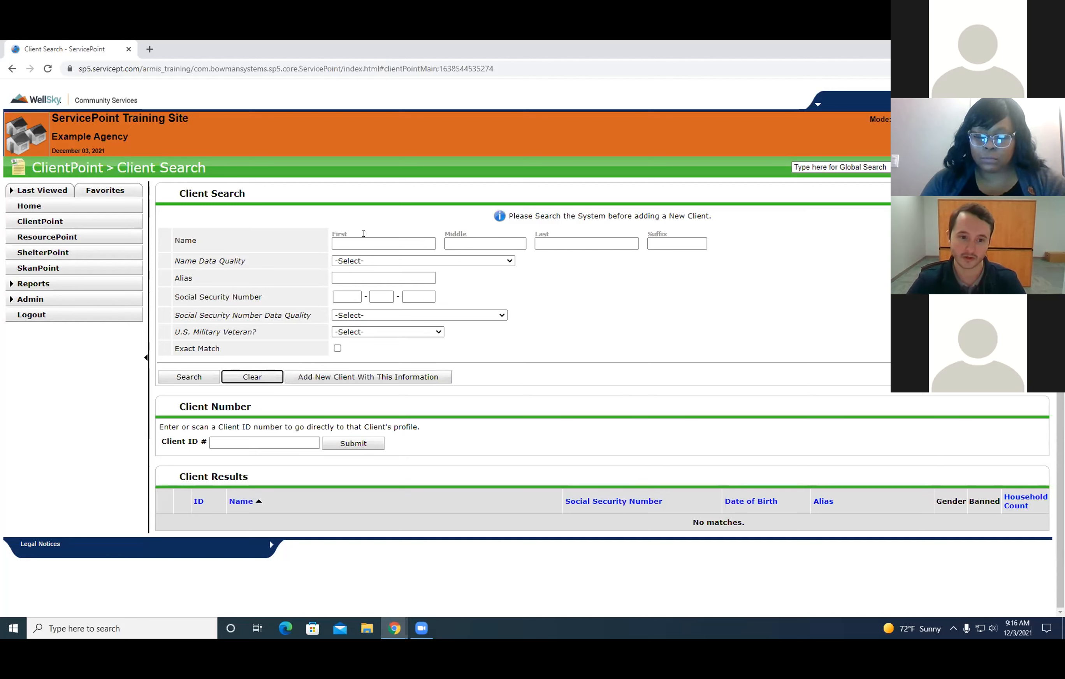
left_click(385, 238)
type("Hank")
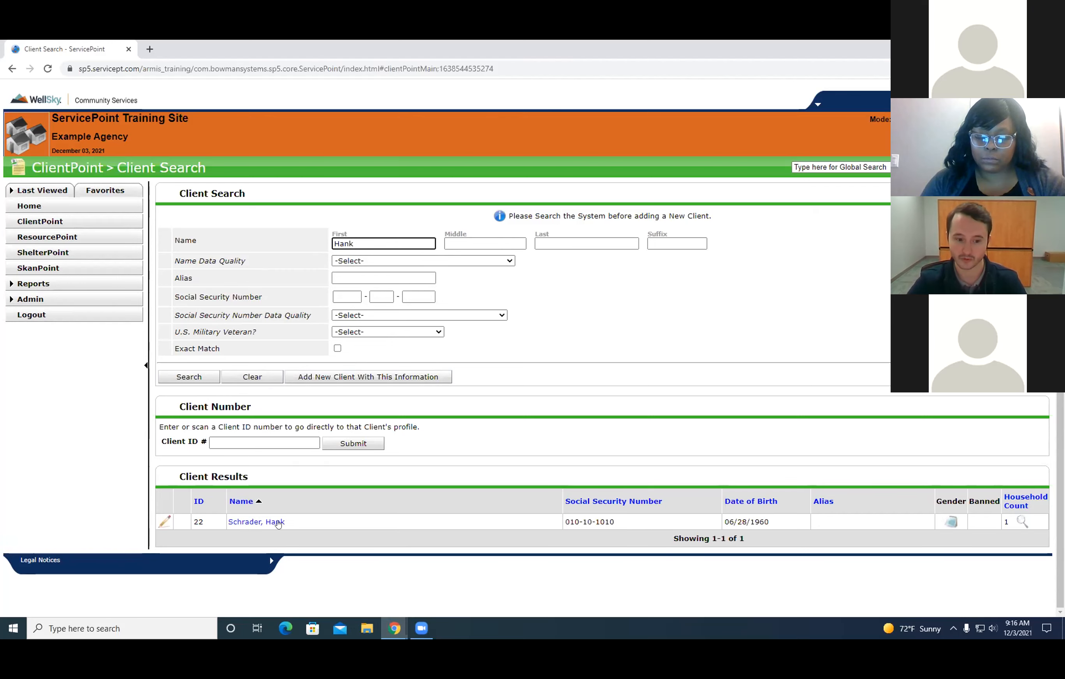
left_click(245, 523)
scroll(886, 527, "down", 4)
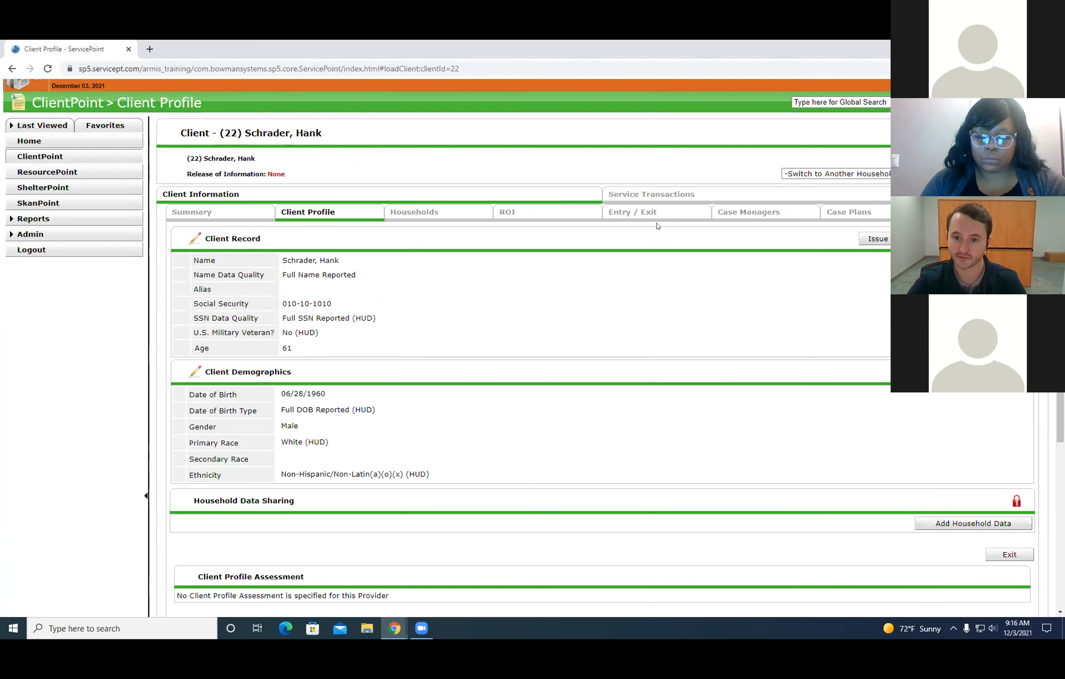
left_click(640, 208)
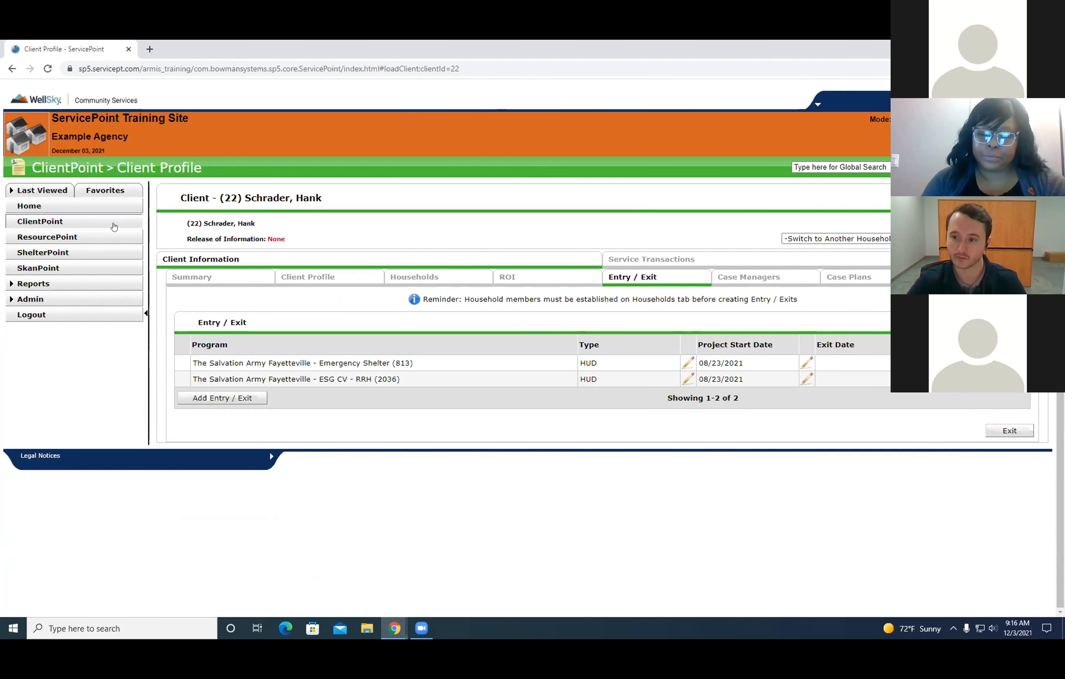
Go back to the client search, clear the previous criteria, and search again with the prospective client's first and last name.
left_click(72, 222)
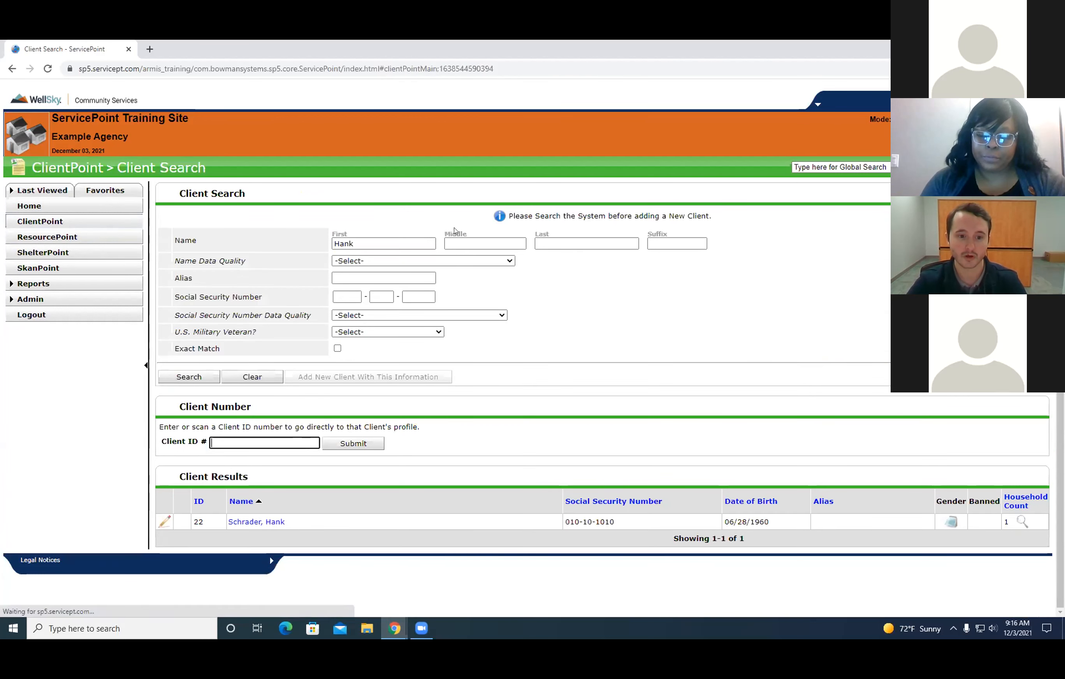
left_click(252, 377)
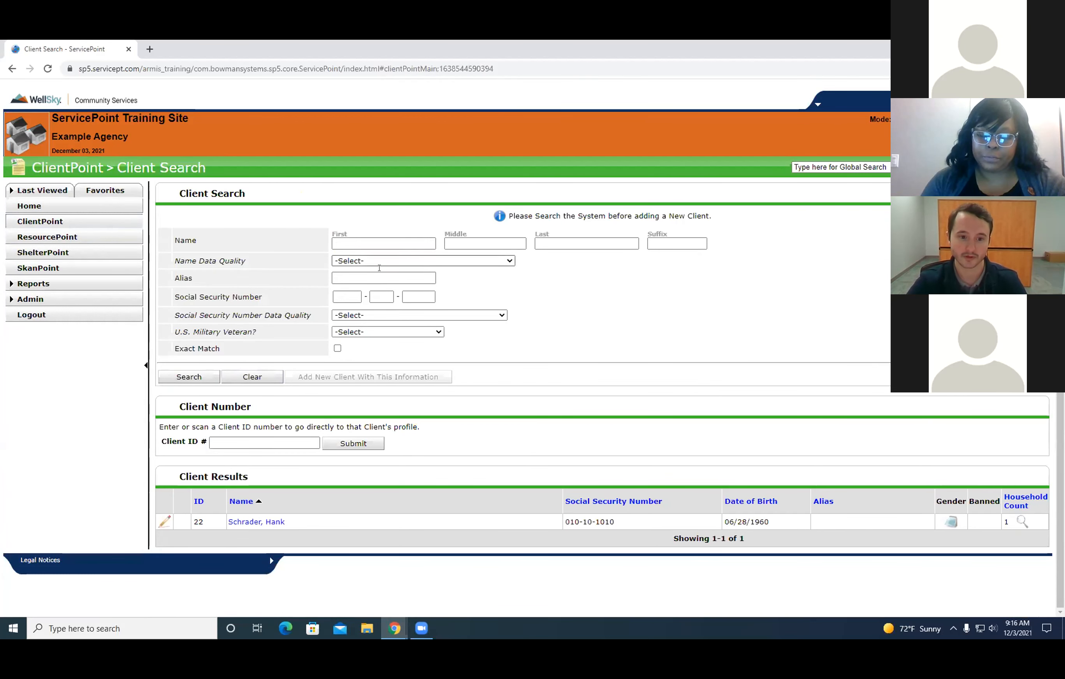
left_click(371, 241)
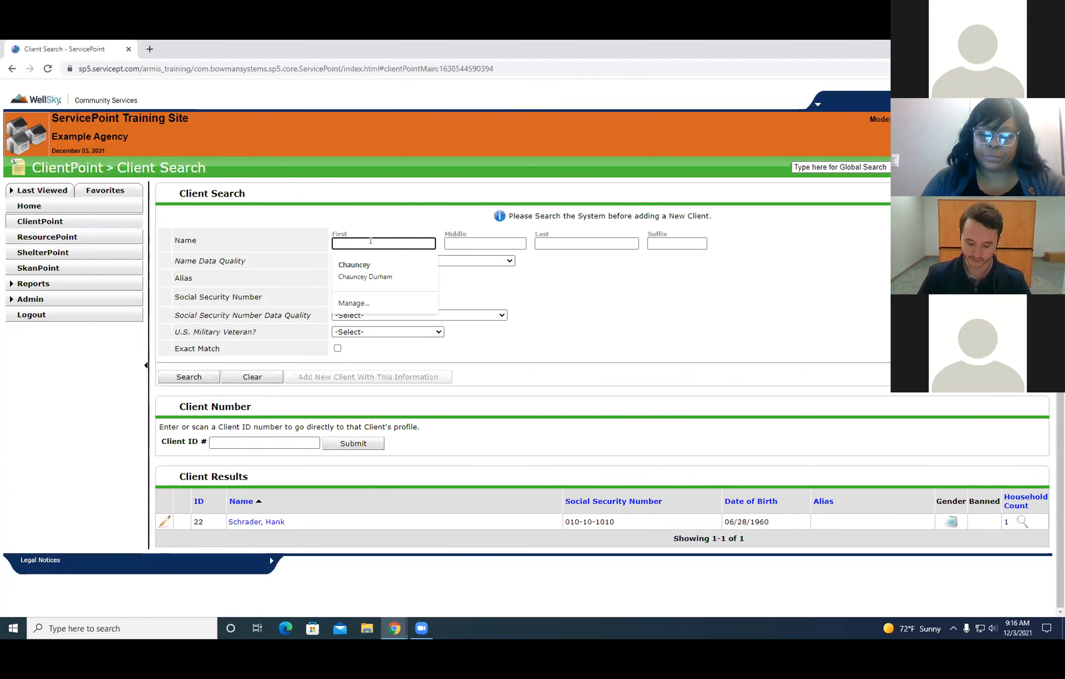
key("Tab")
key("Tab")
key("Return")
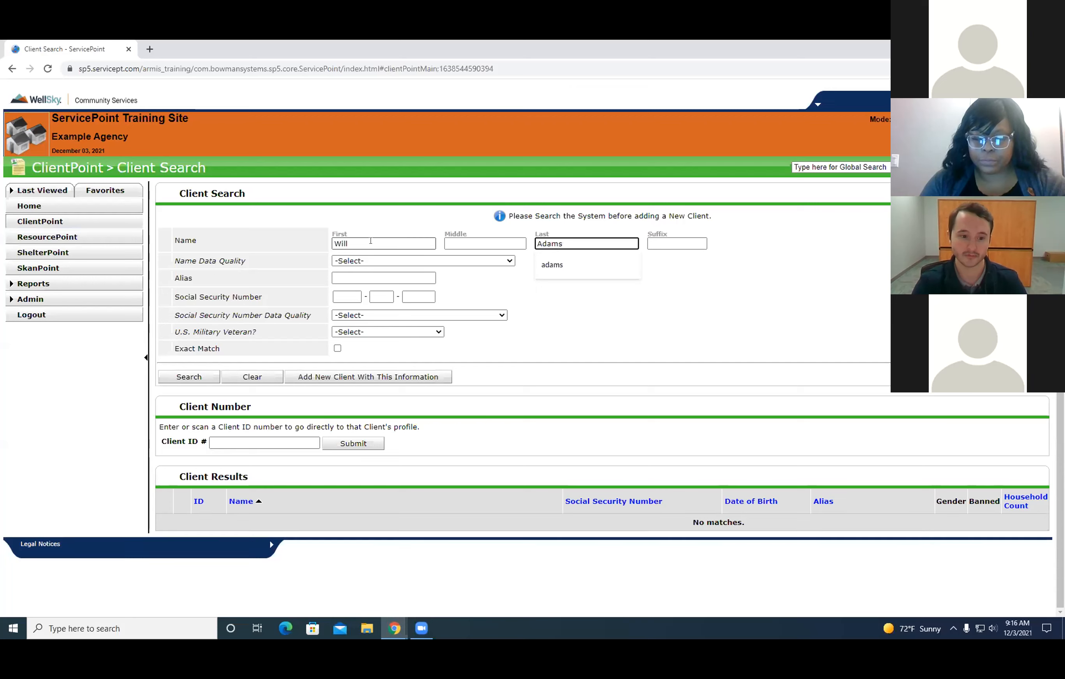
left_click_drag(755, 519, 670, 524)
left_click(677, 567)
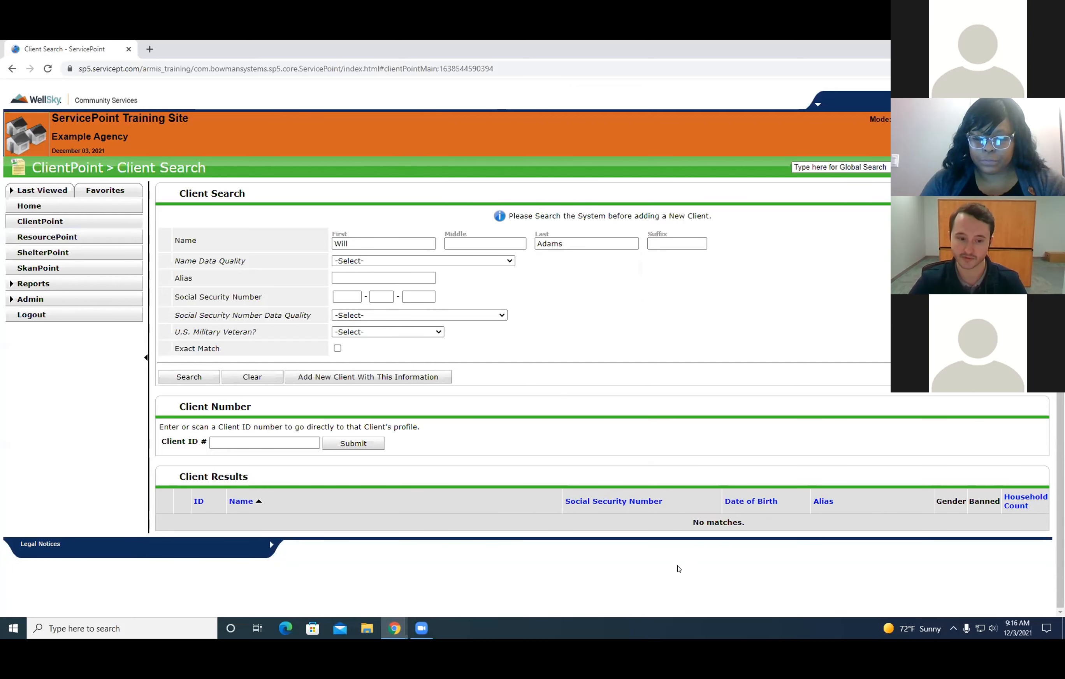
Set the client's Name Data Quality to Full Name Reported.
left_click(439, 261)
left_click(643, 321)
left_click(475, 261)
left_click(403, 281)
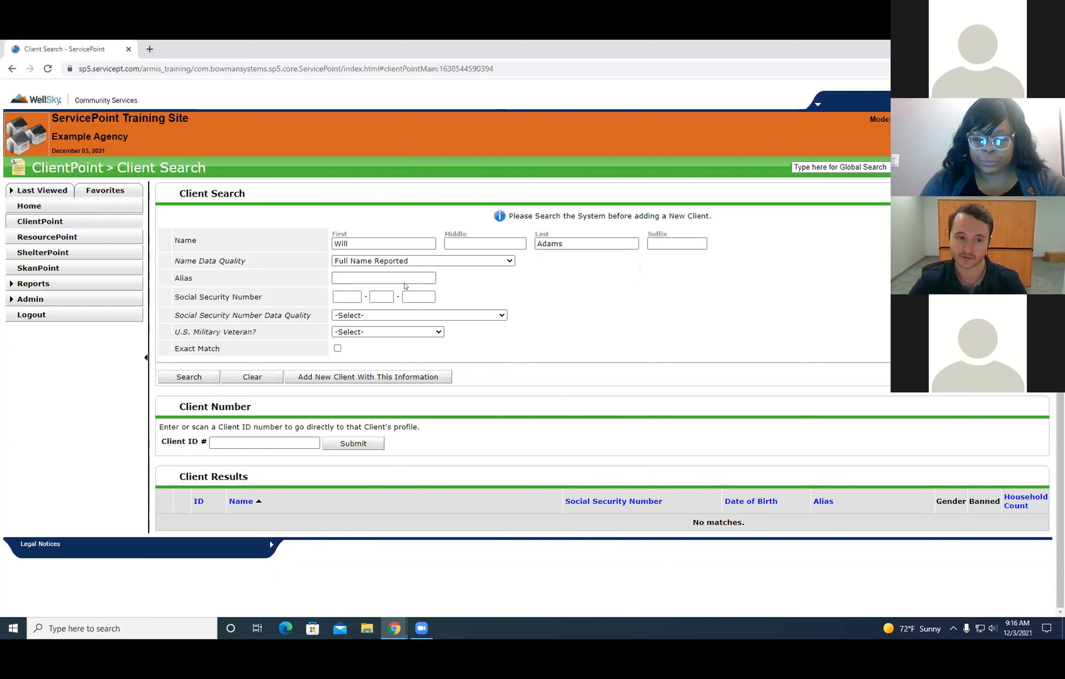
Enter the client's Social Security number and set its data quality to Full SSN Reported (HUD).
left_click(349, 294)
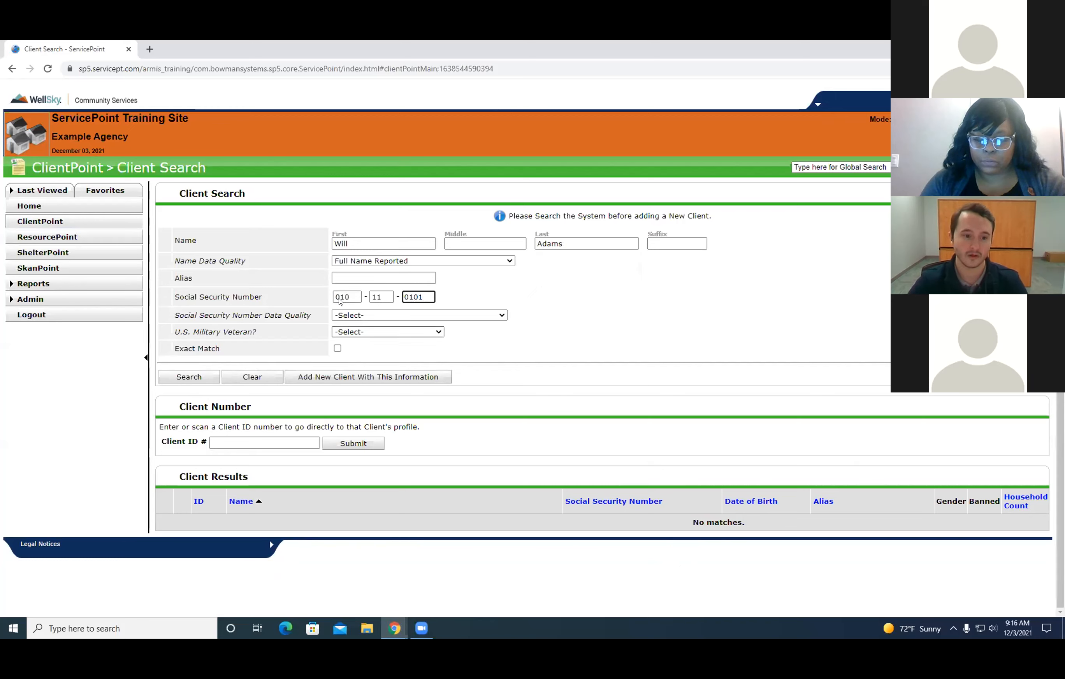
left_click(450, 316)
left_click(378, 335)
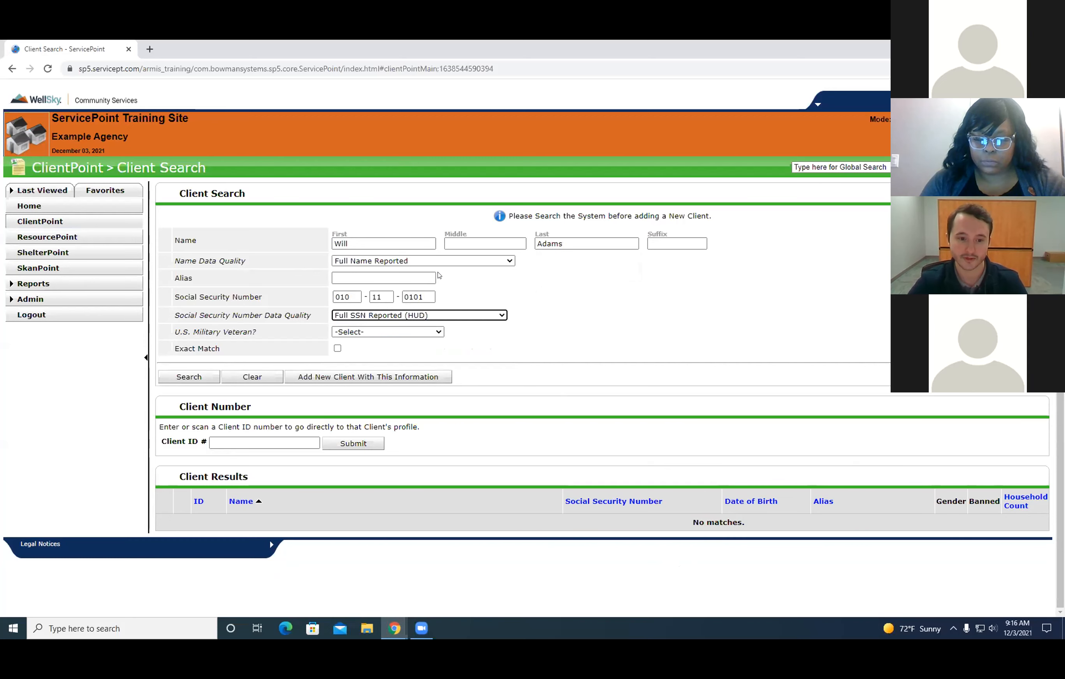
Set U.S. Military Veteran to No (HUD) and add the new client with the entered information.
left_click(389, 331)
left_click(371, 345)
left_click(401, 376)
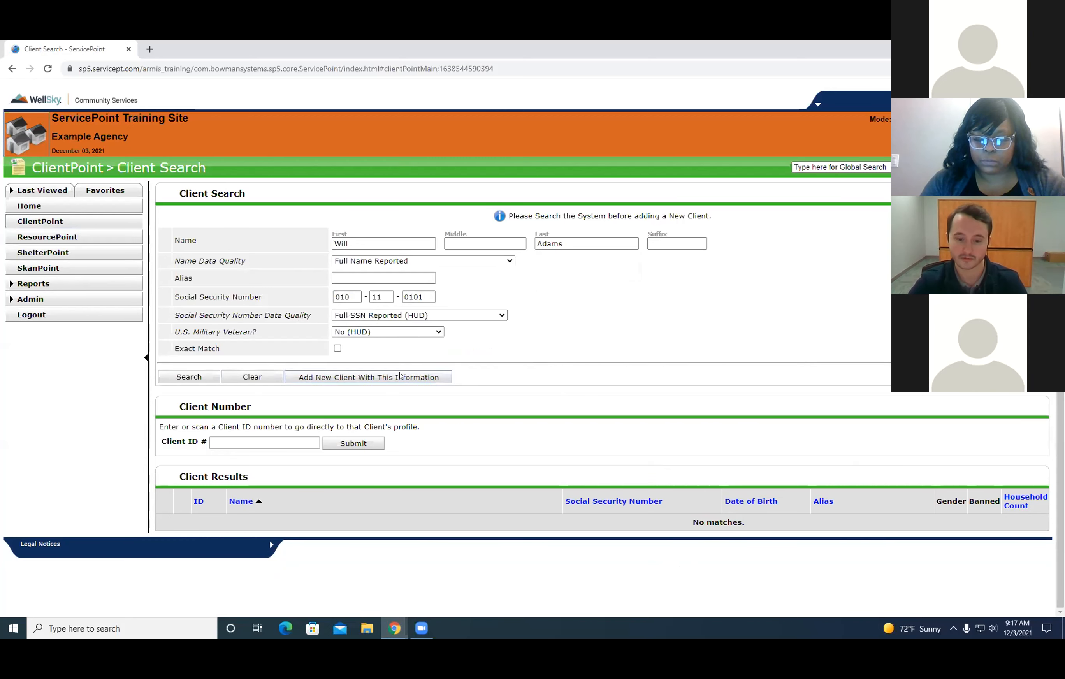
left_click_drag(474, 315, 581, 301)
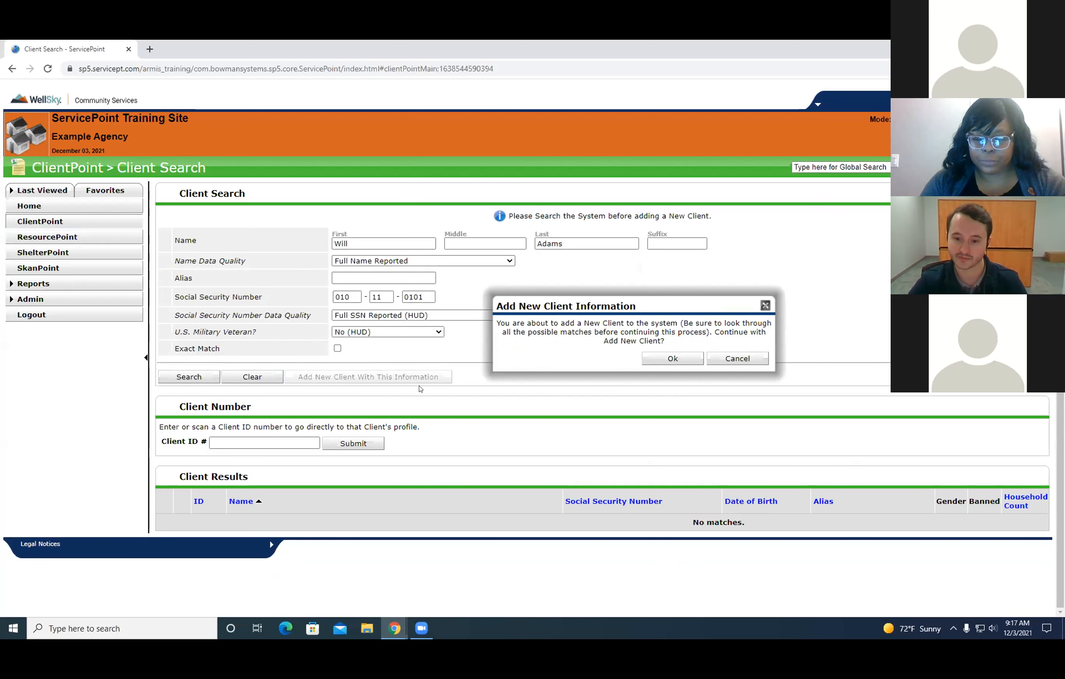
left_click_drag(680, 345, 563, 323)
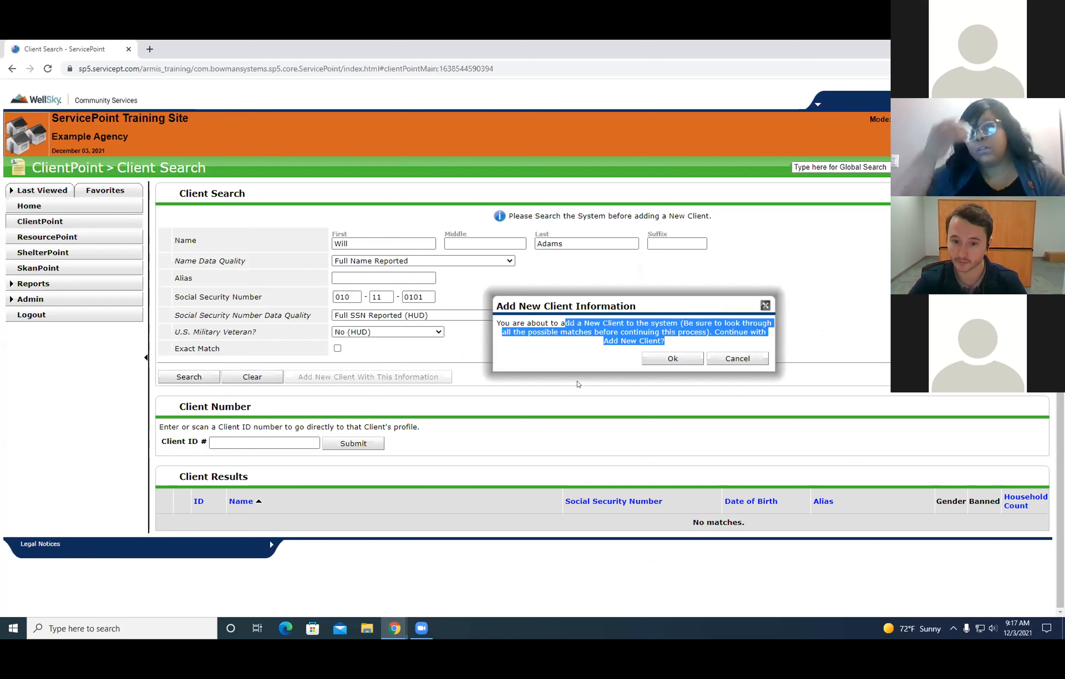
left_click(600, 348)
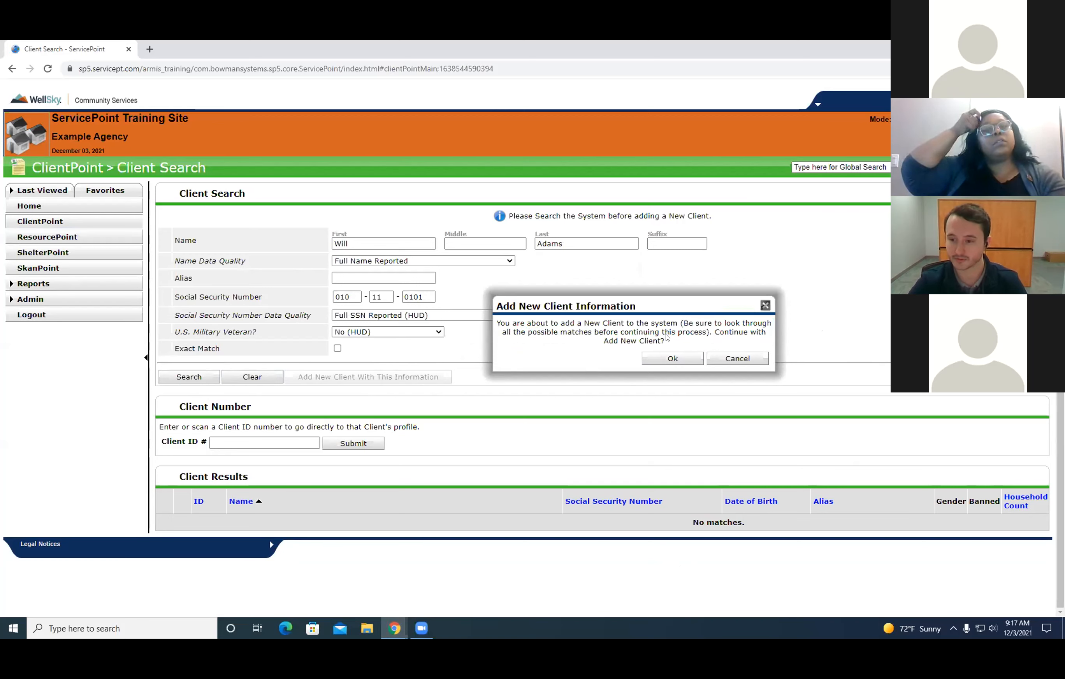
left_click_drag(743, 294, 694, 271)
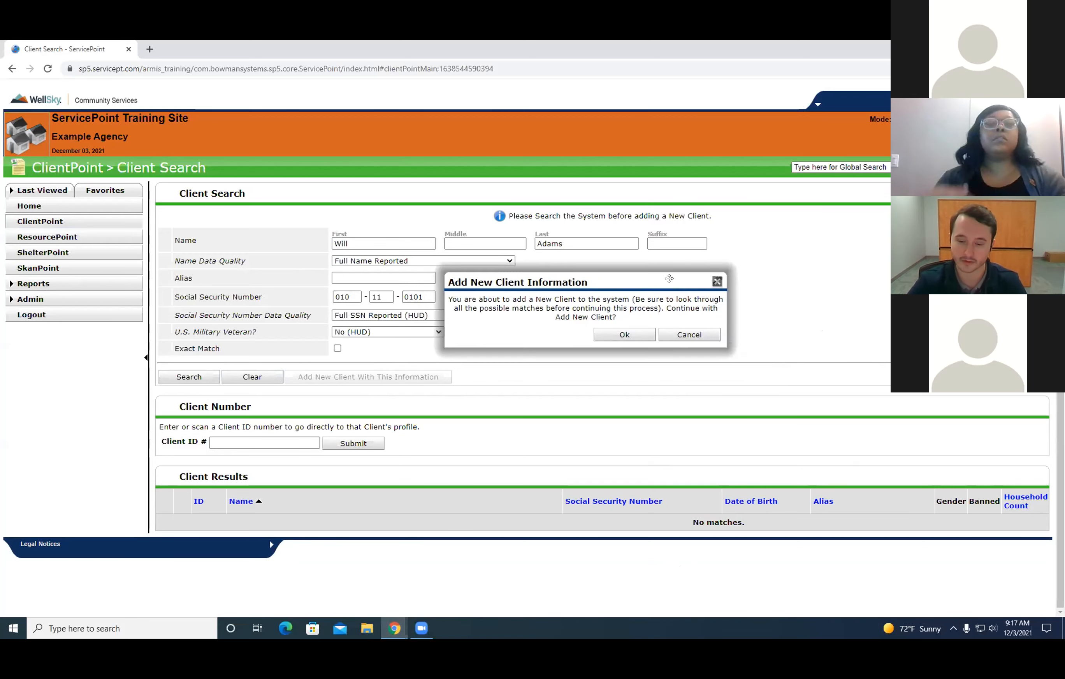
left_click(619, 334)
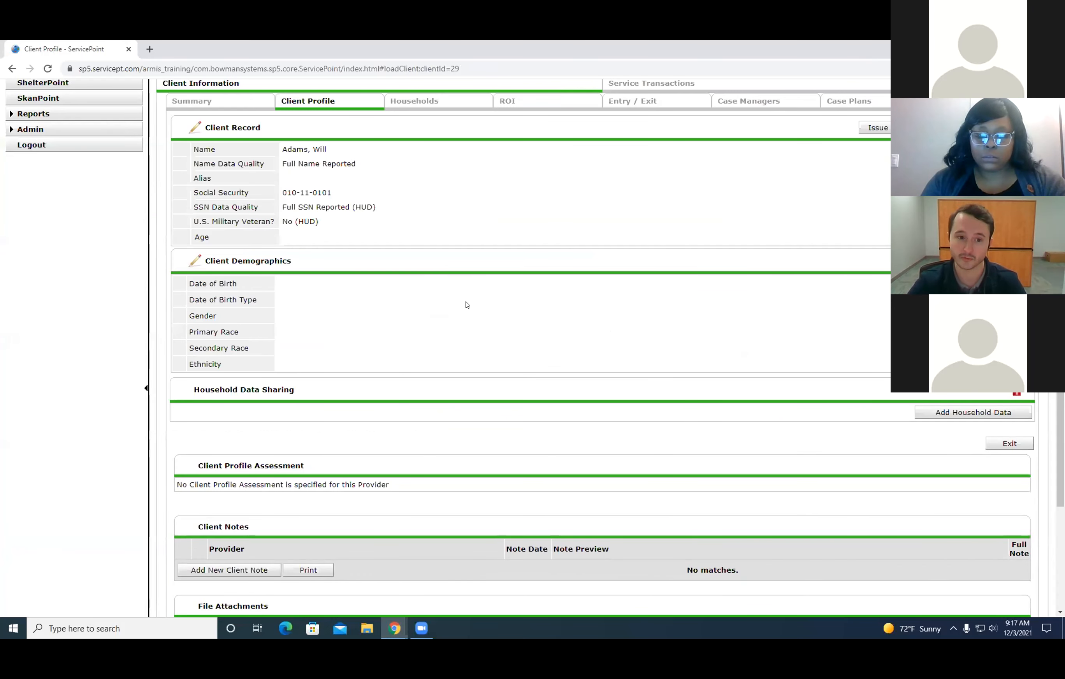
Examine the new client's profile, including the client ID in the heading and the Client Record and Client Demographics sections.
scroll(396, 427, "up", 3)
scroll(425, 403, "up", 1)
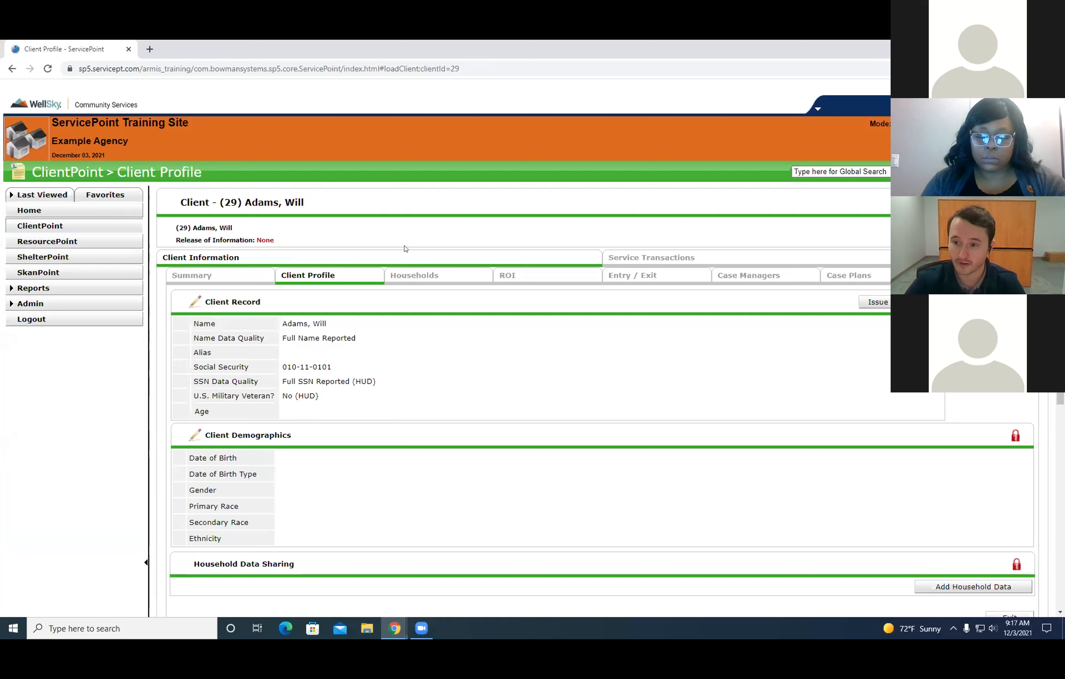
left_click_drag(311, 204, 245, 197)
double_click(229, 197)
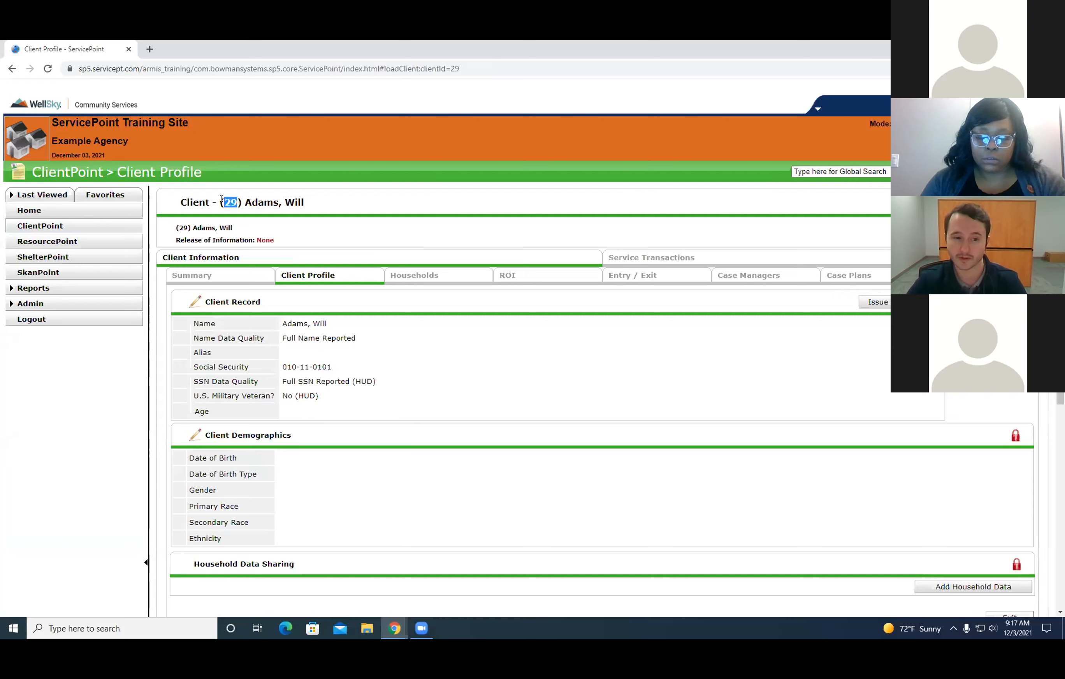
left_click(46, 477)
scroll(237, 322, "down", 2)
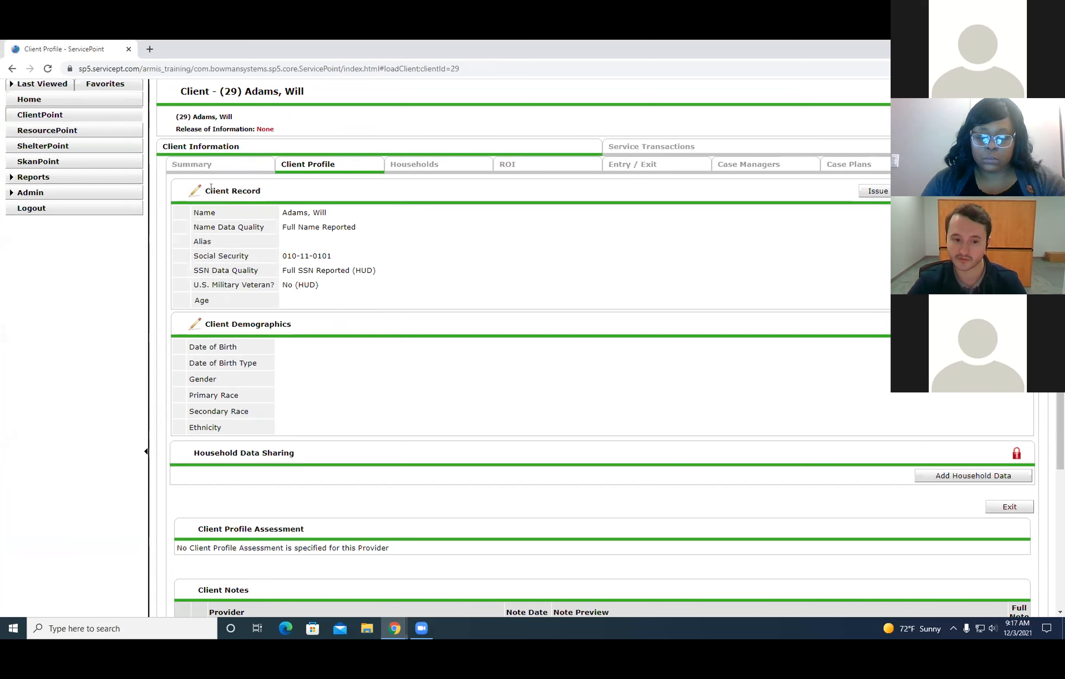
Examine the Client Record and Client Demographics fields, including the demographics edit form, without changing any values.
left_click_drag(341, 293, 198, 210)
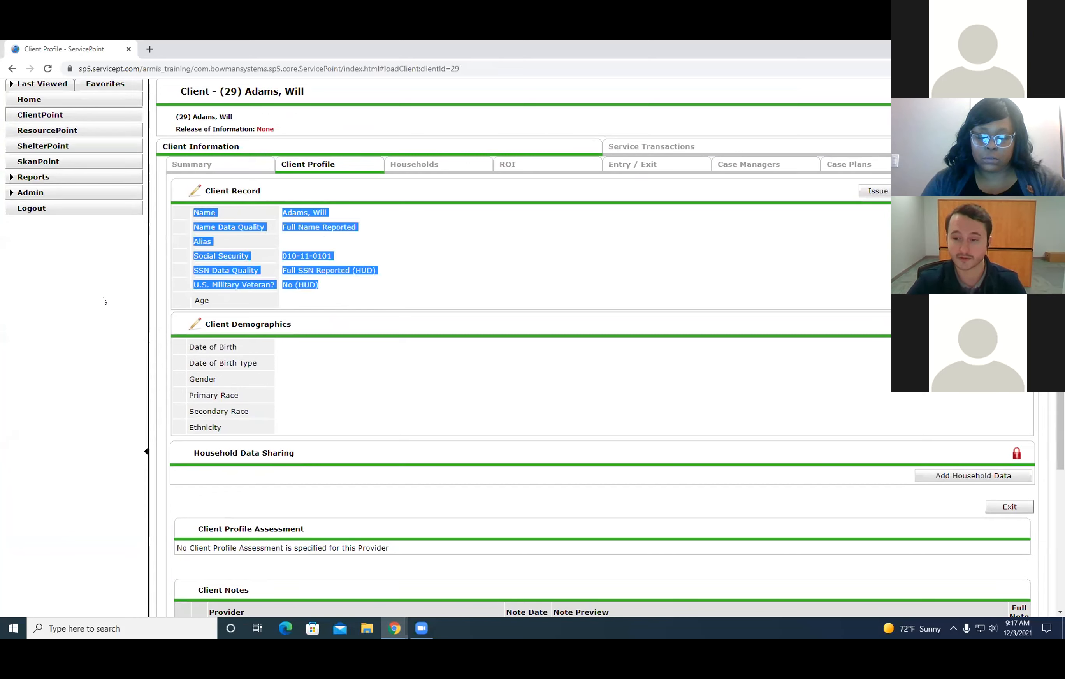
left_click(108, 333)
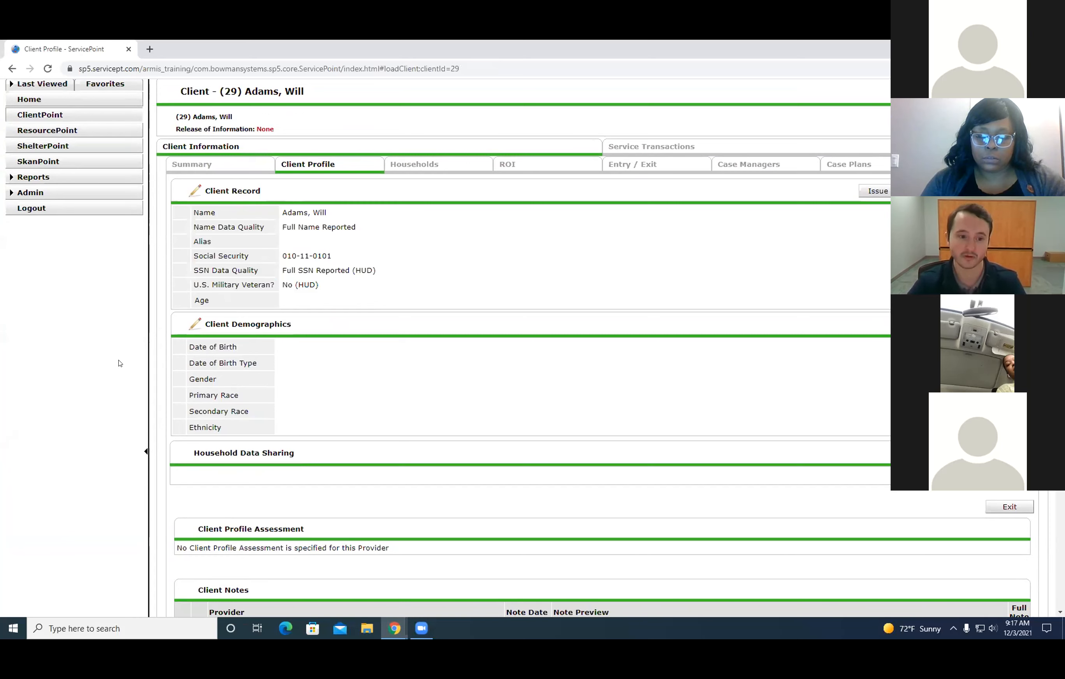
left_click_drag(170, 322, 323, 408)
left_click(3, 383)
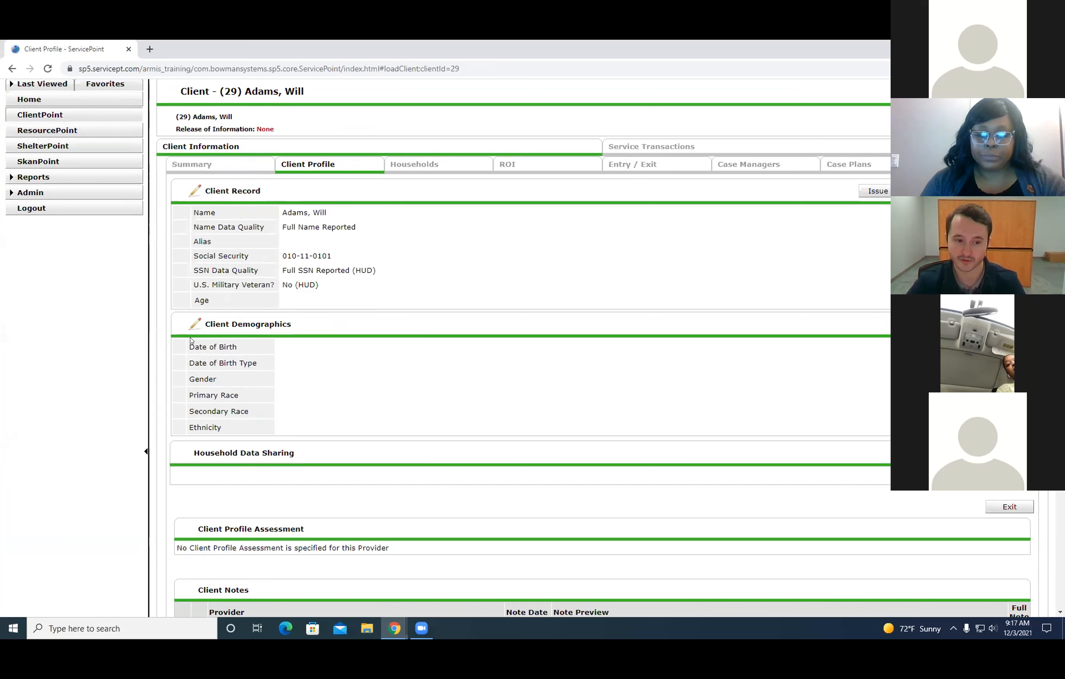
left_click_drag(182, 346, 254, 410)
left_click(84, 383)
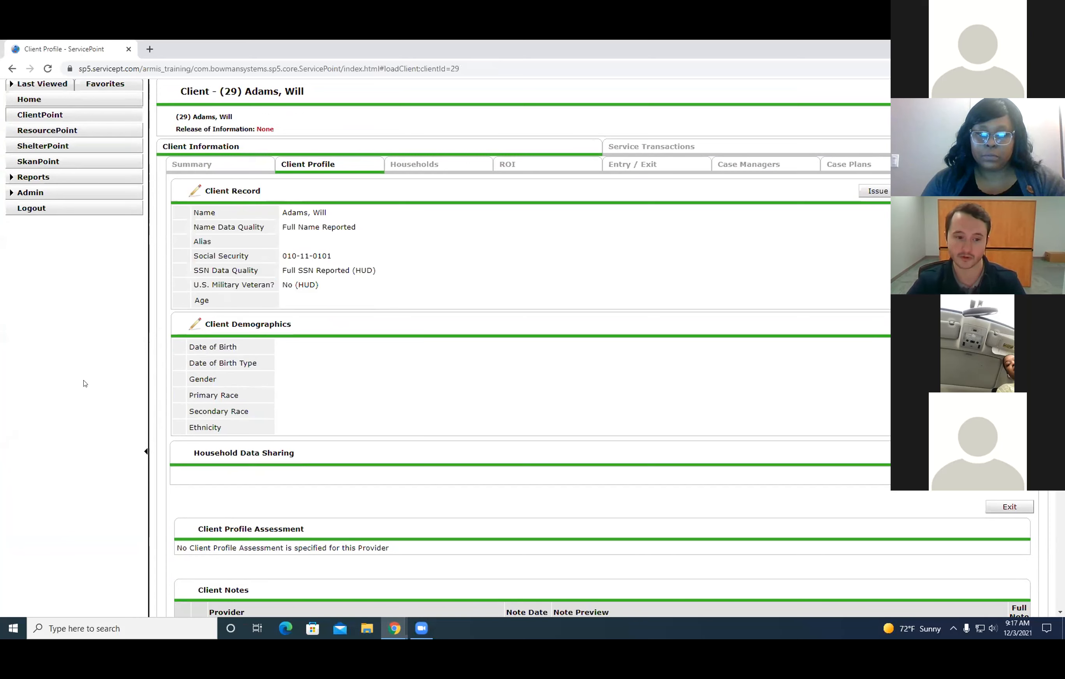
left_click(194, 323)
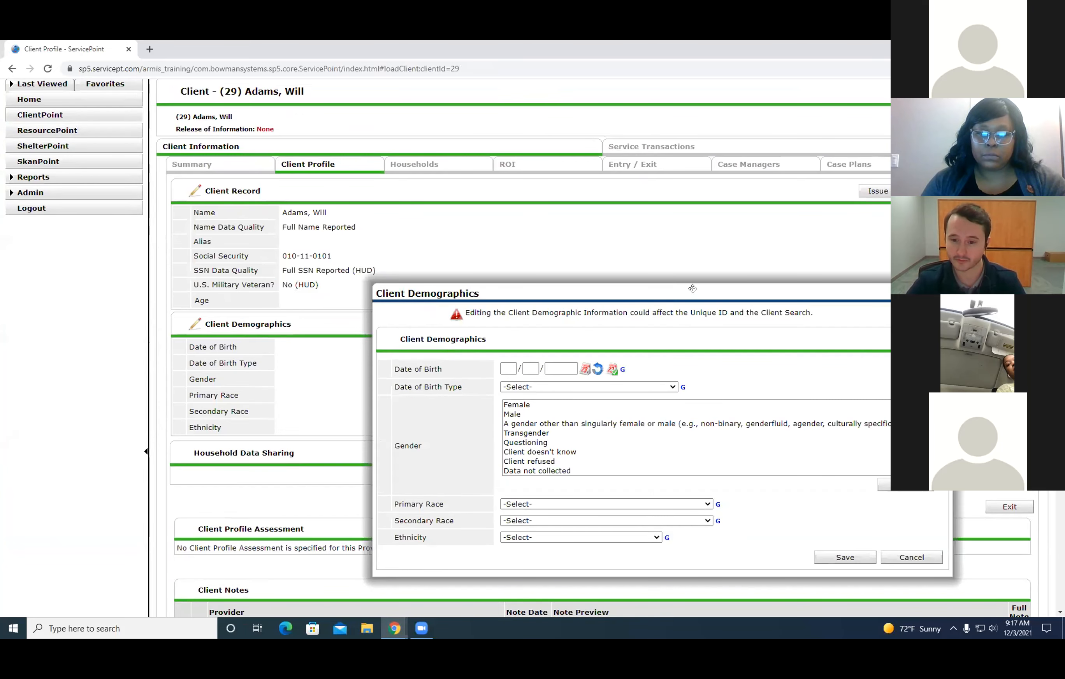
left_click(706, 528)
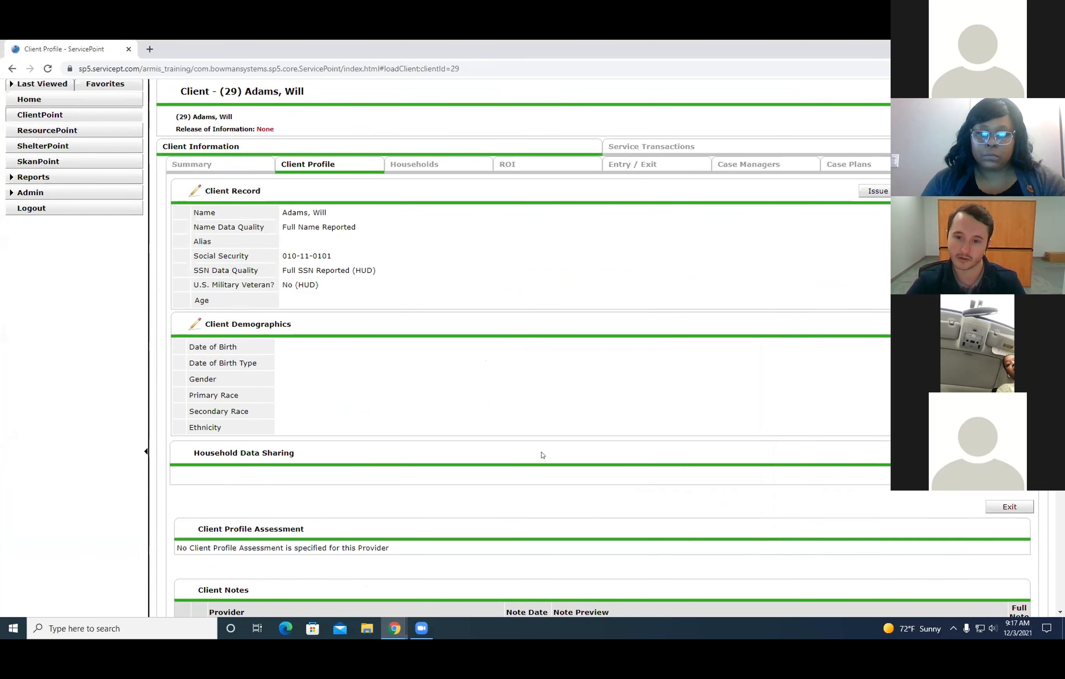
View the client's Entry / Exit and Households pages, returning to the Client Profile after each.
left_click(624, 170)
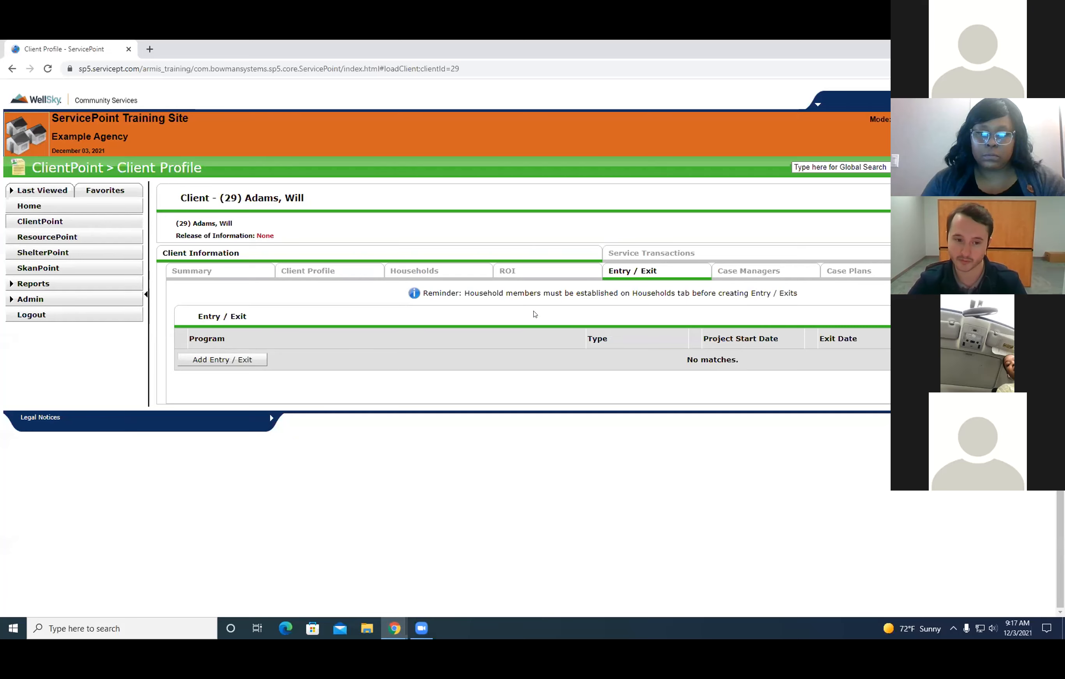
left_click(329, 272)
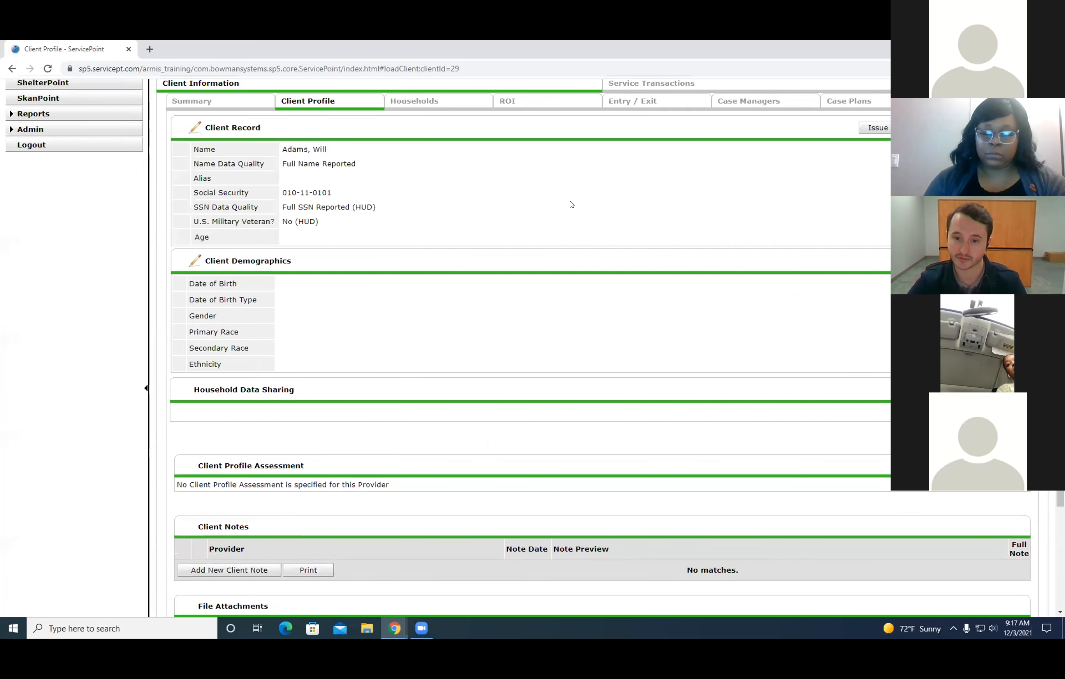
left_click(627, 101)
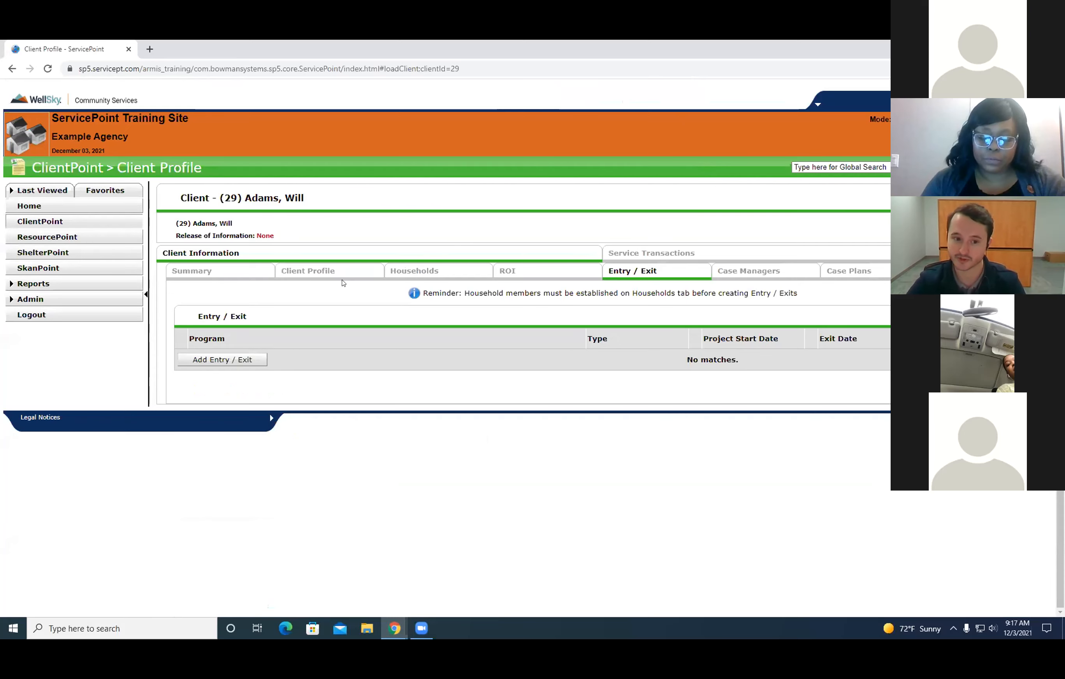
left_click(328, 272)
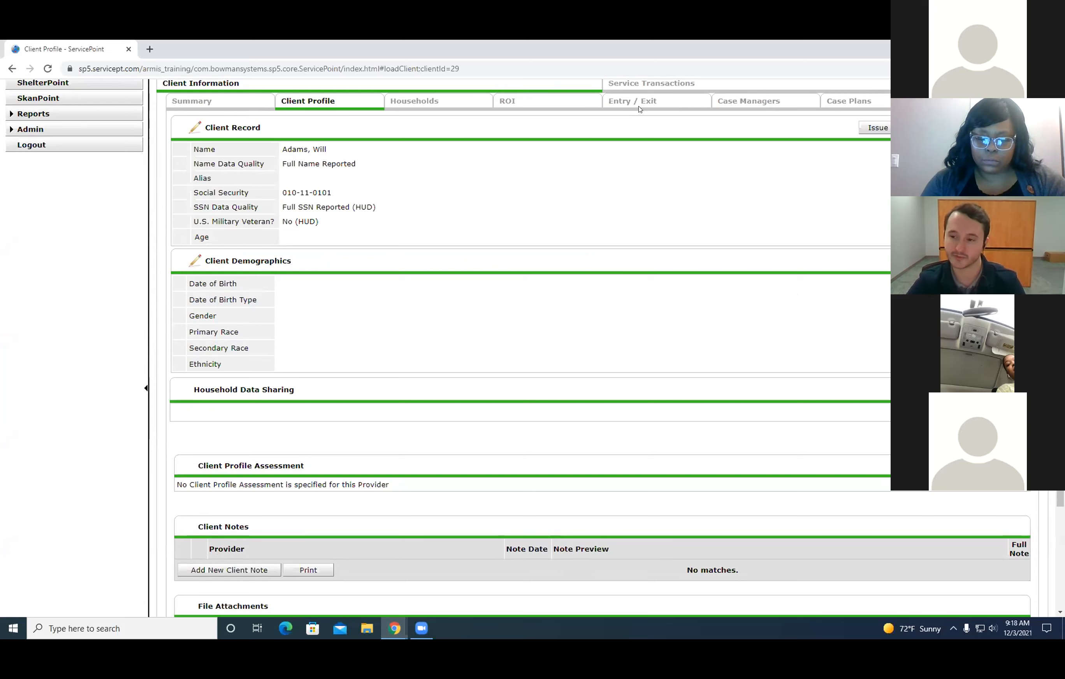
left_click(428, 105)
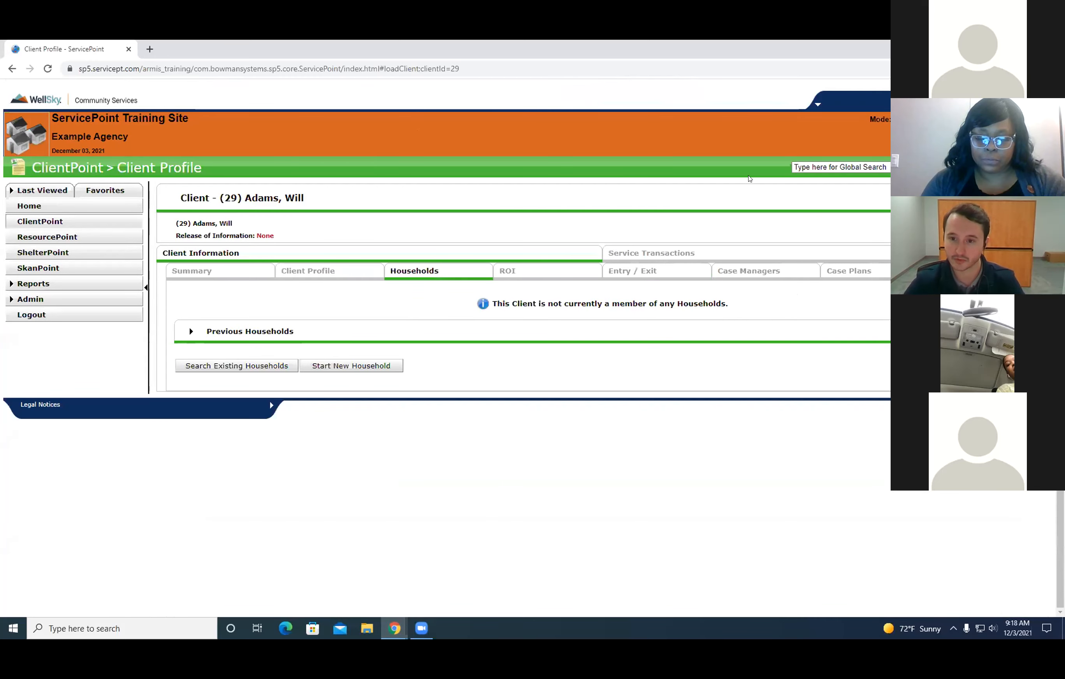
left_click(326, 271)
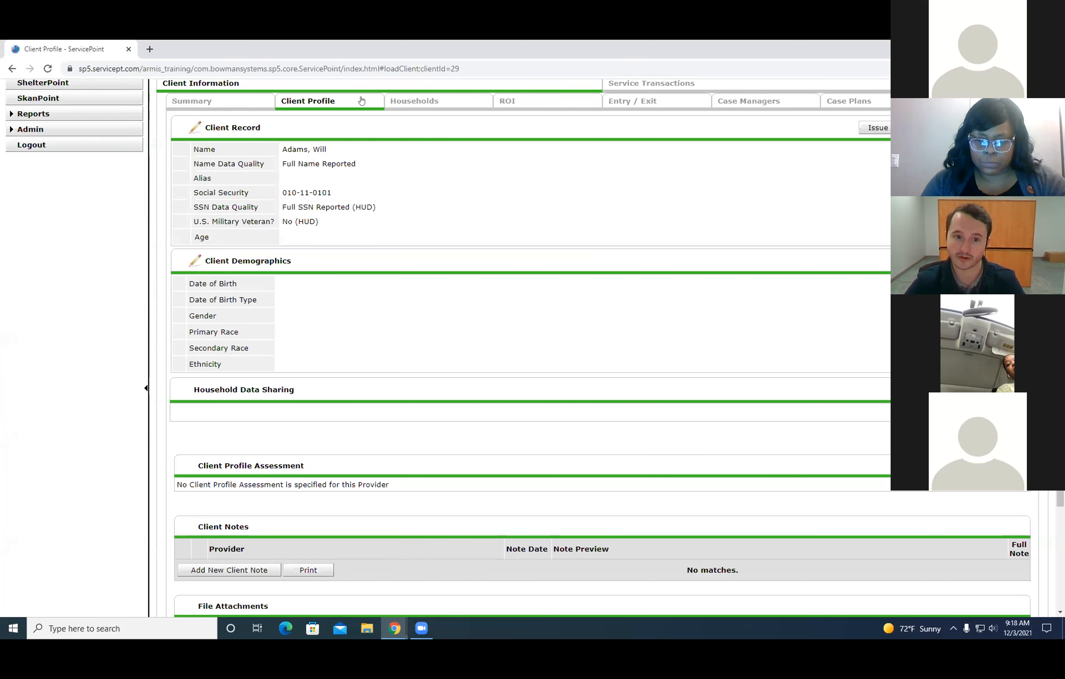
Start a new household for the client and set its Household Type to Male Single Parent Family.
scroll(410, 220, "up", 3)
left_click(420, 215)
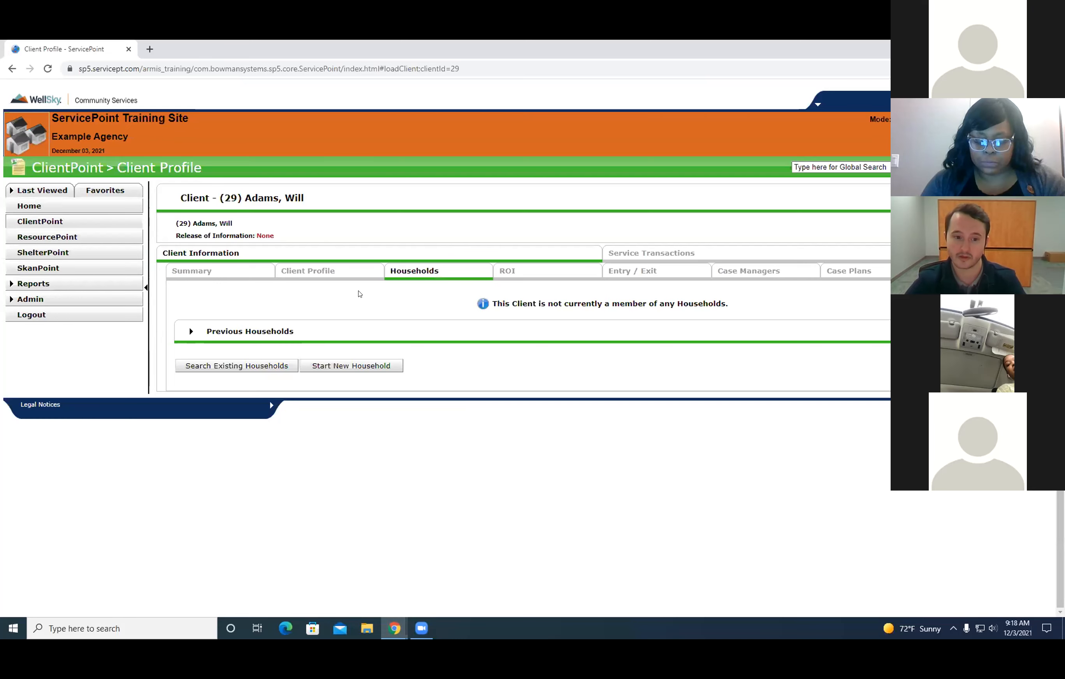
left_click(360, 367)
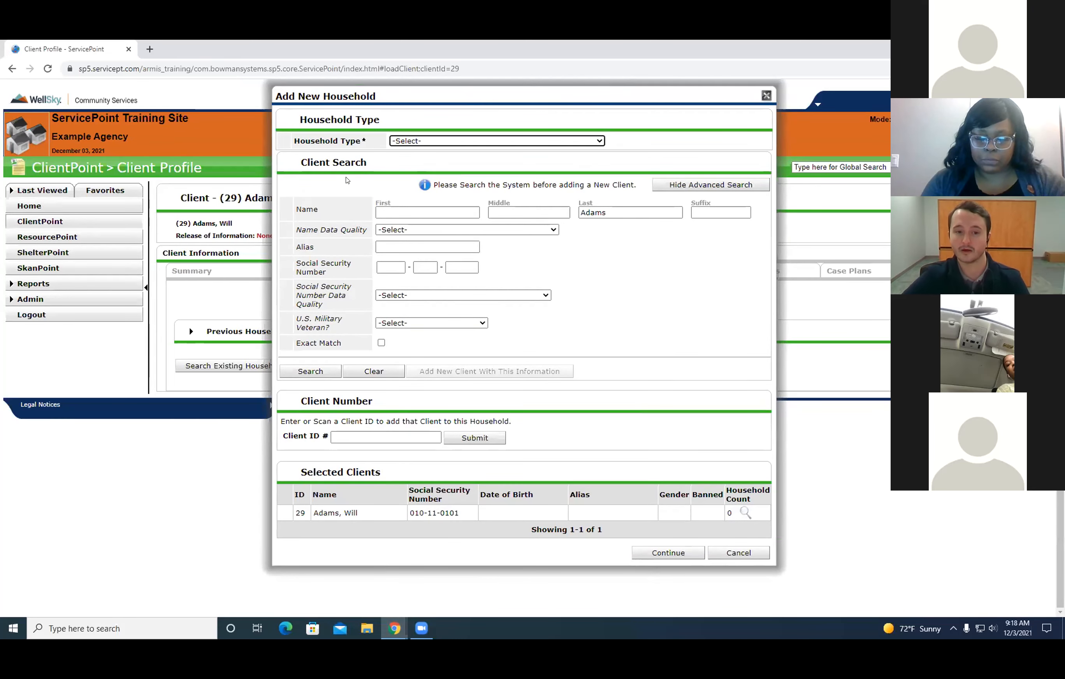
left_click_drag(288, 142, 516, 142)
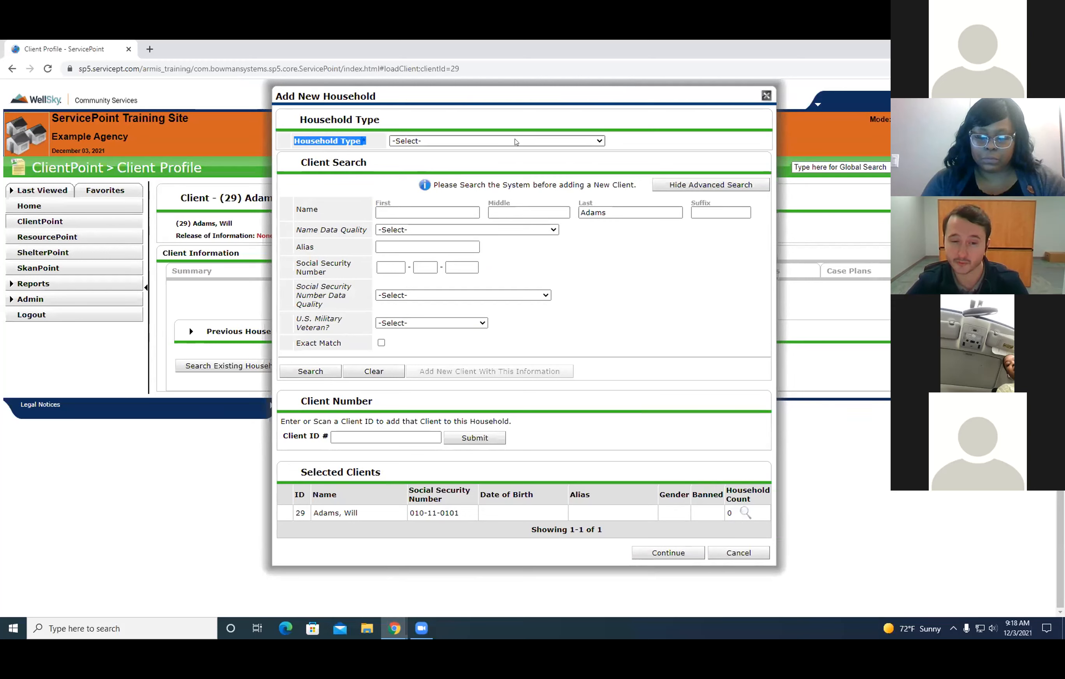
left_click(631, 141)
left_click_drag(368, 141, 293, 141)
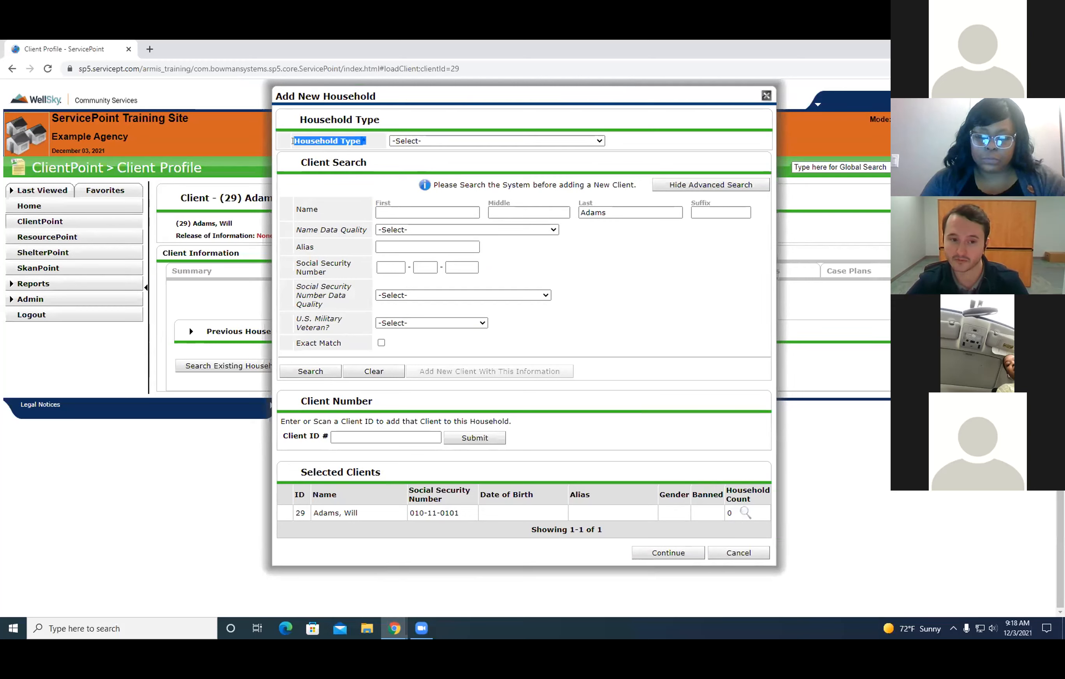
left_click(563, 141)
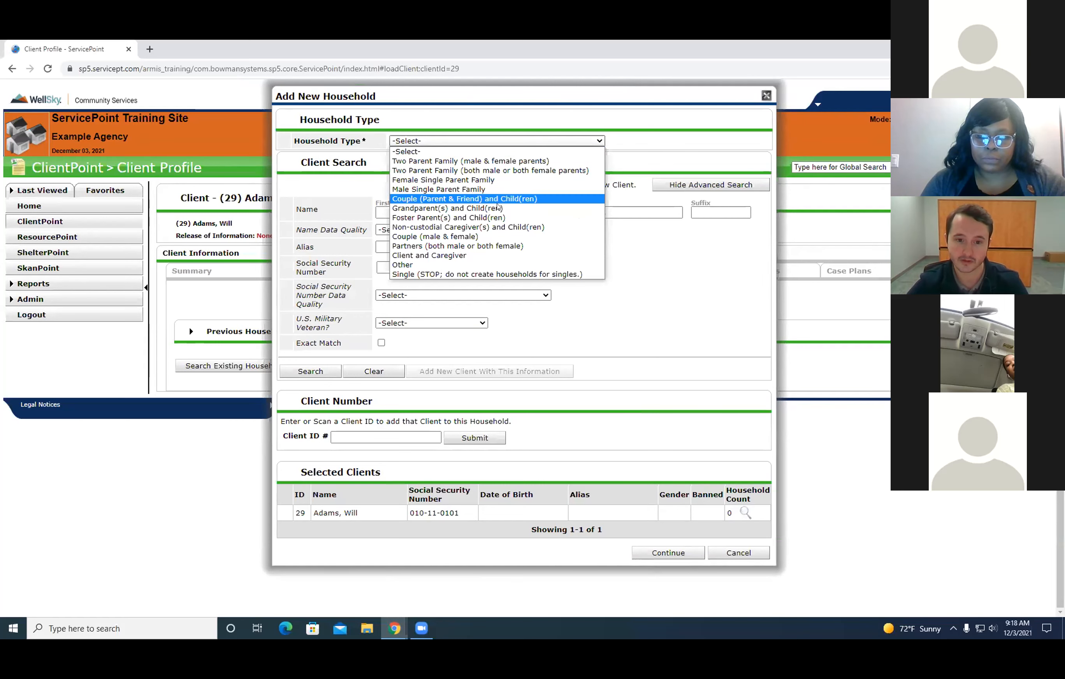
left_click(468, 190)
Enter the second household member's first name and search the system for an existing client record.
left_click(403, 212)
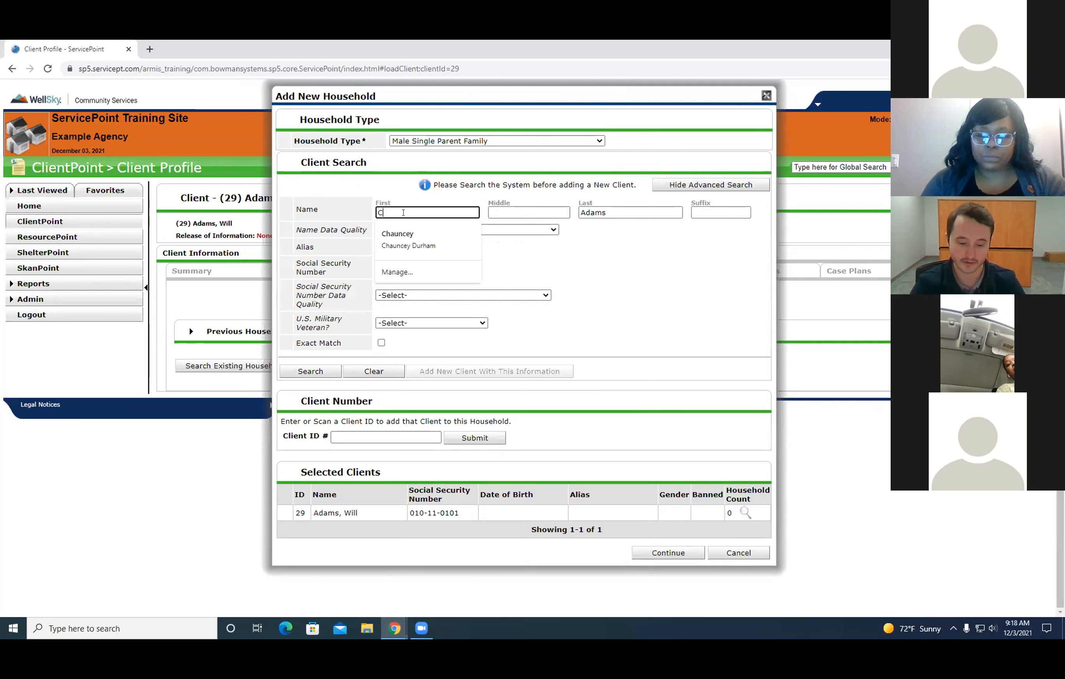
type("Caitlin")
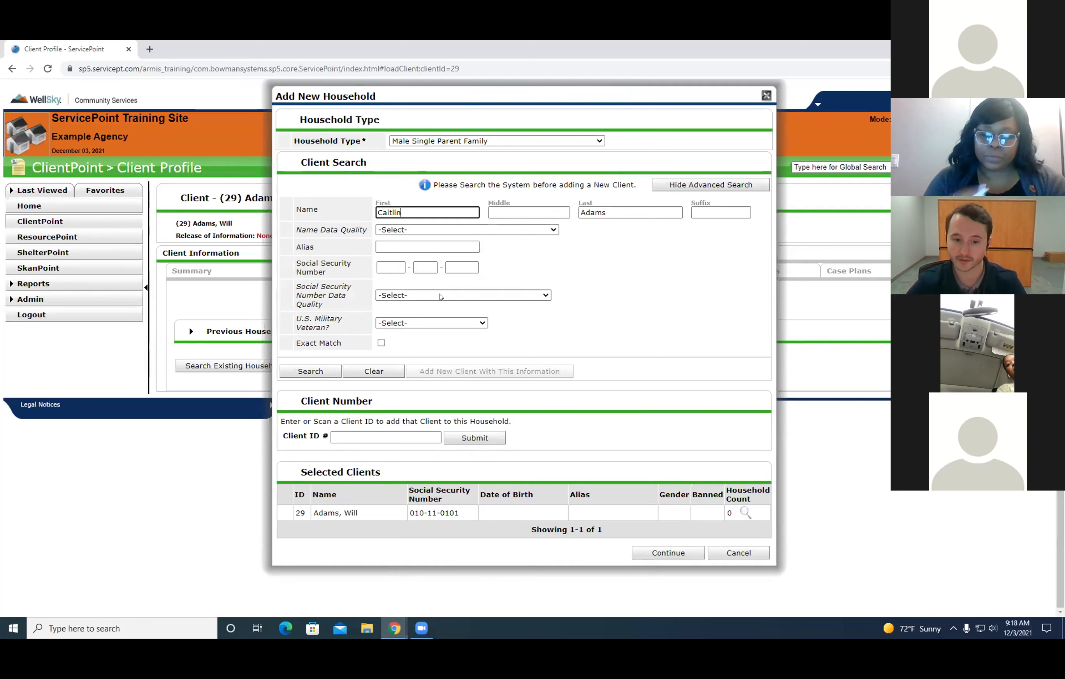
left_click(311, 372)
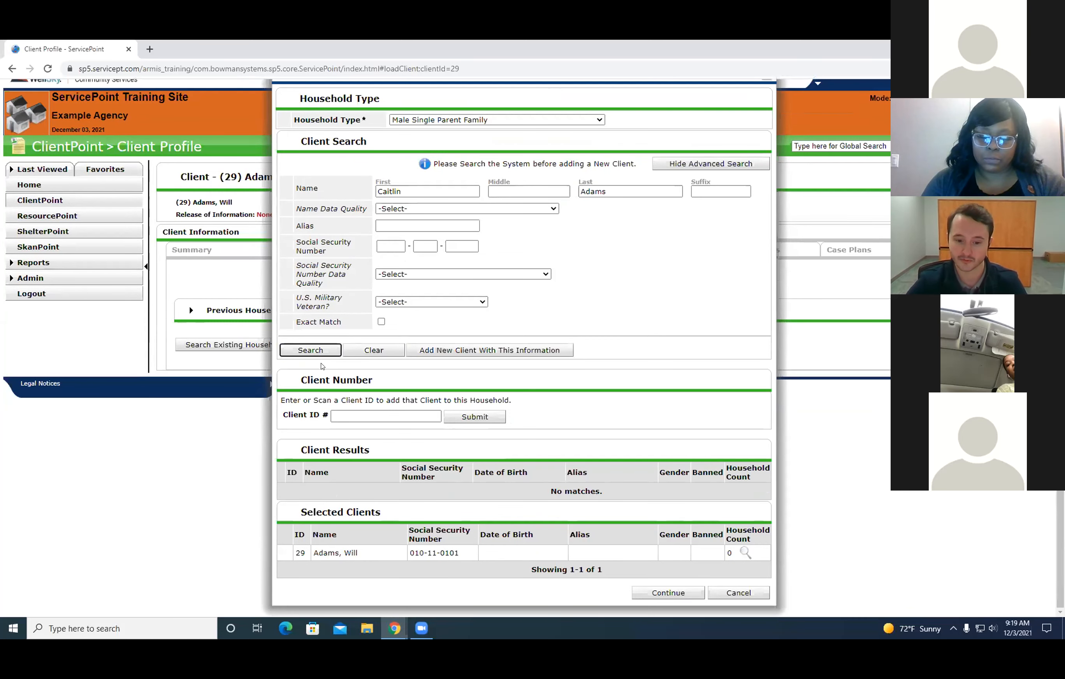
left_click_drag(610, 492, 538, 487)
left_click(613, 284)
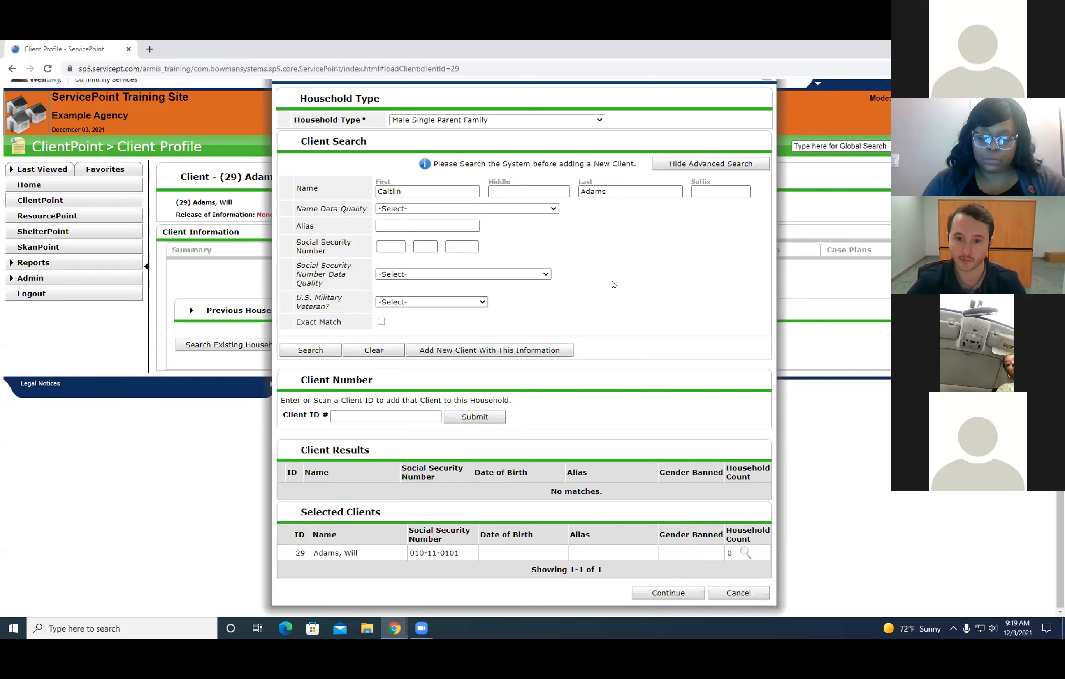
Set Name Data Quality to Full Name Reported and U.S. Military Veteran to No (HUD), and add the household member as a new client.
left_click(465, 208)
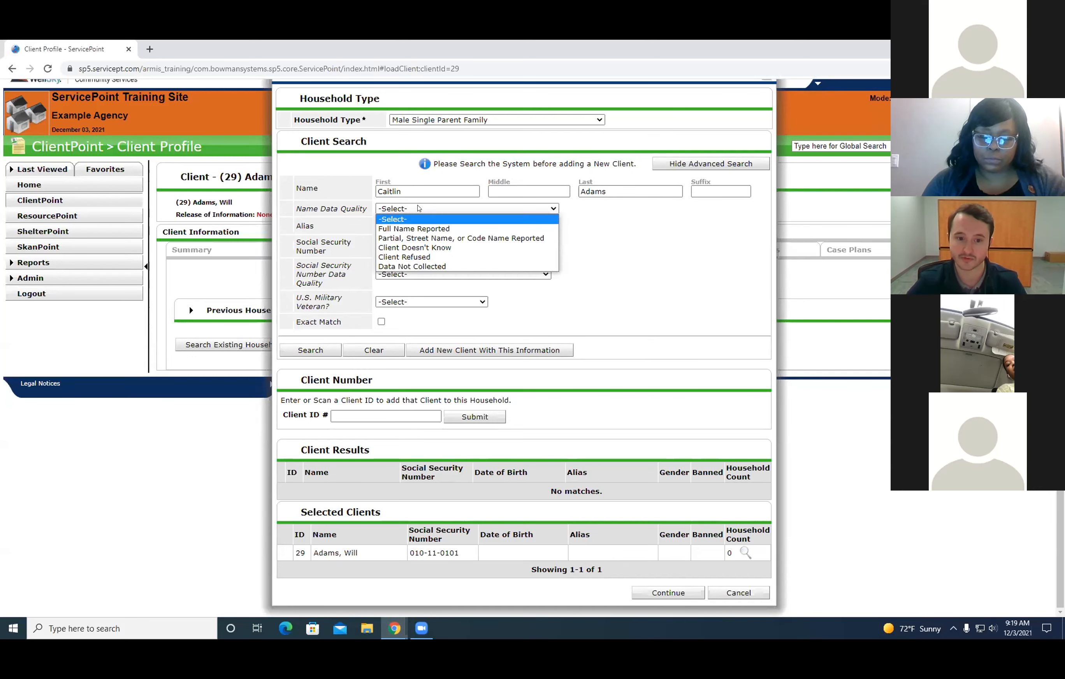
left_click(425, 228)
left_click(428, 302)
left_click(407, 319)
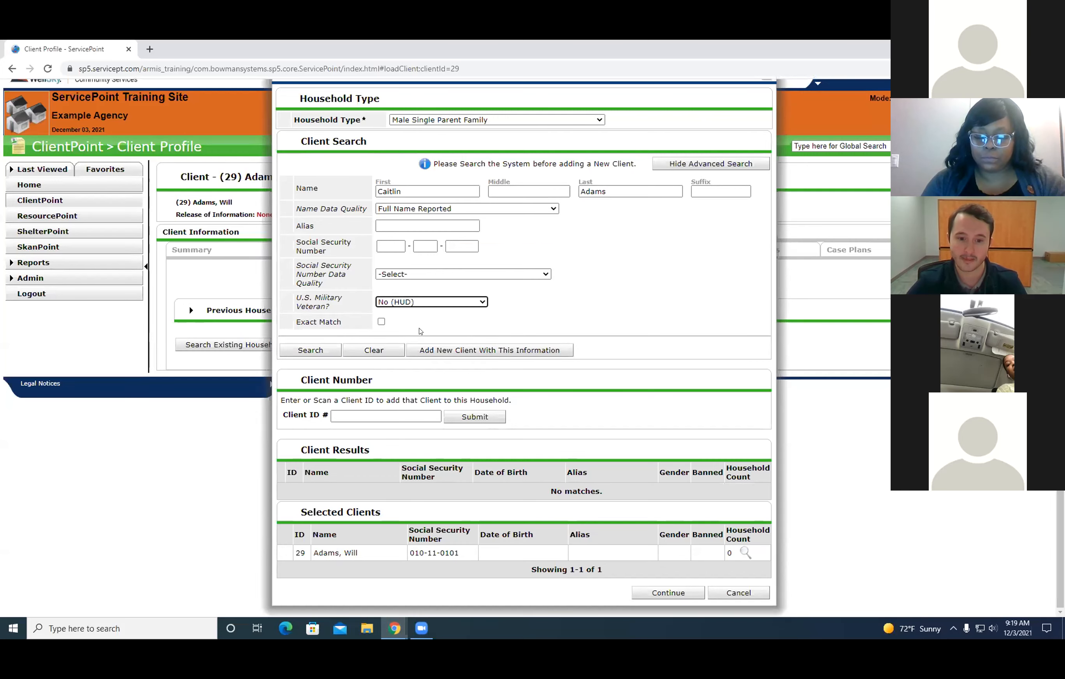
left_click(475, 349)
left_click(550, 373)
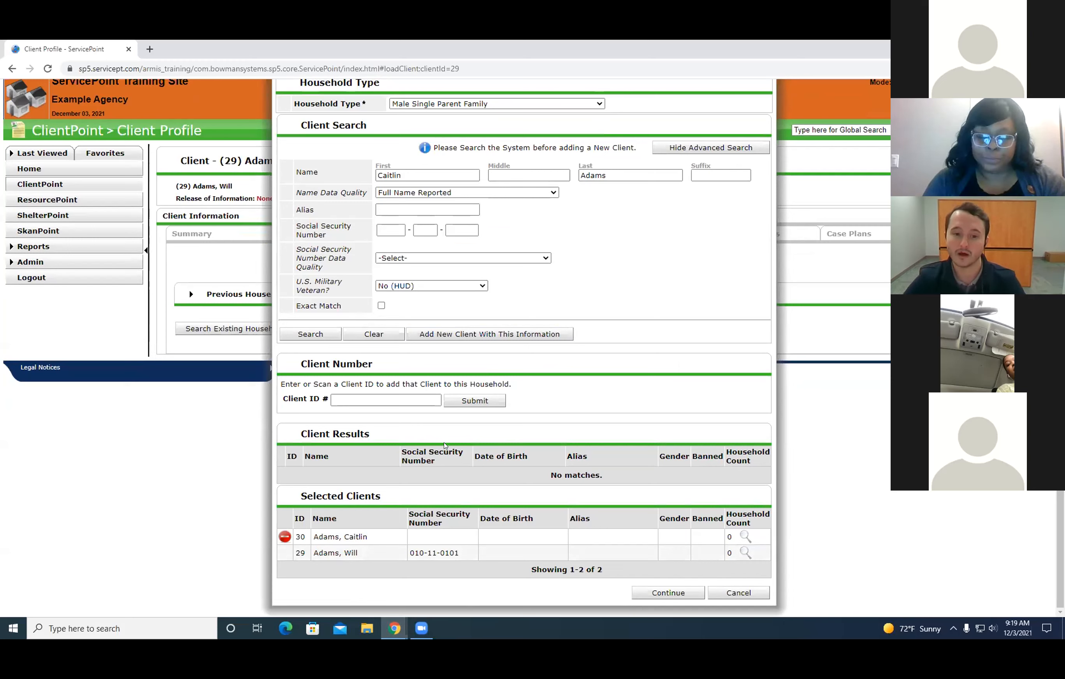
Examine the Selected Clients list for the new household, along with the client search and results areas.
left_click_drag(393, 563, 293, 533)
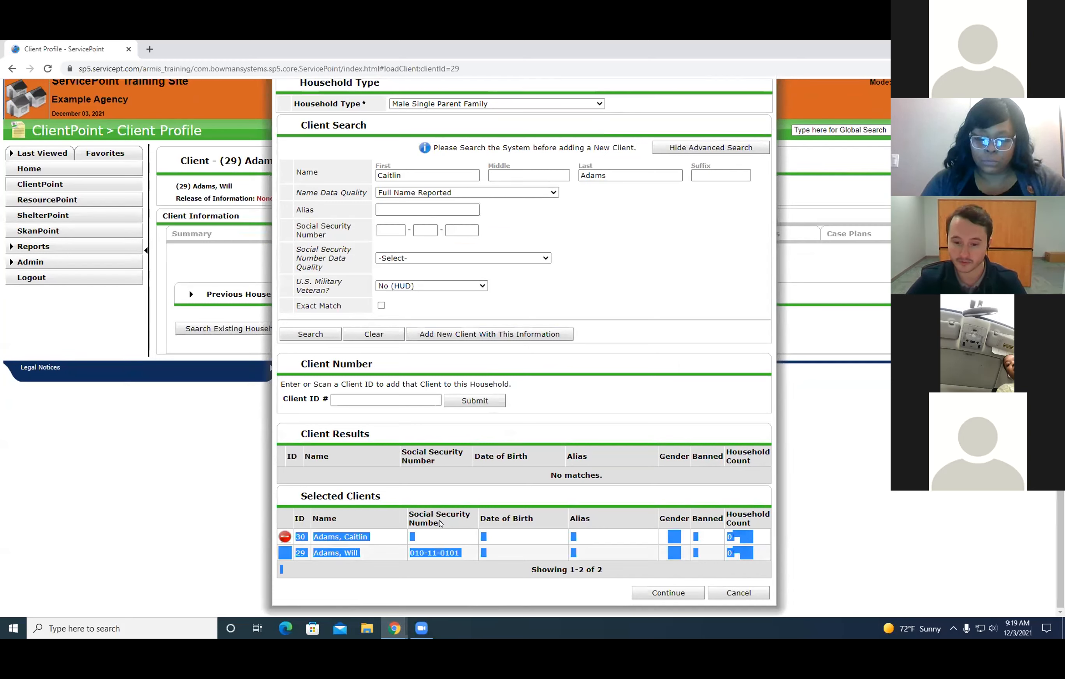
left_click(696, 406)
left_click_drag(405, 553, 281, 537)
left_click(372, 543)
left_click(356, 568)
left_click_drag(368, 558, 308, 551)
left_click(375, 585)
left_click(365, 587)
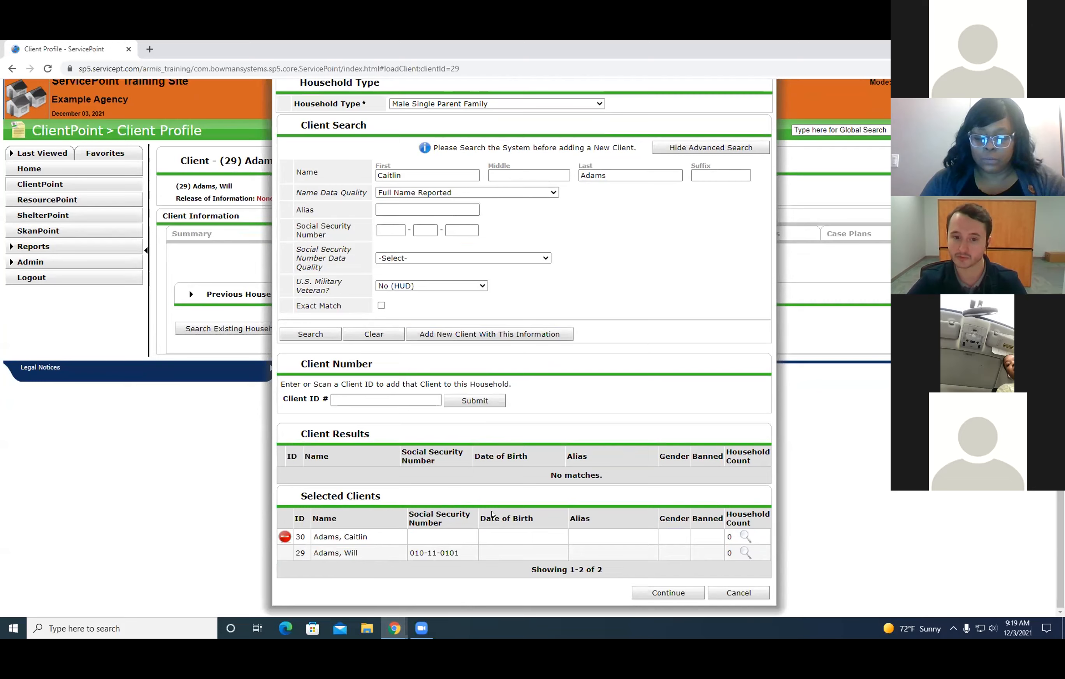
scroll(626, 453, "up", 1)
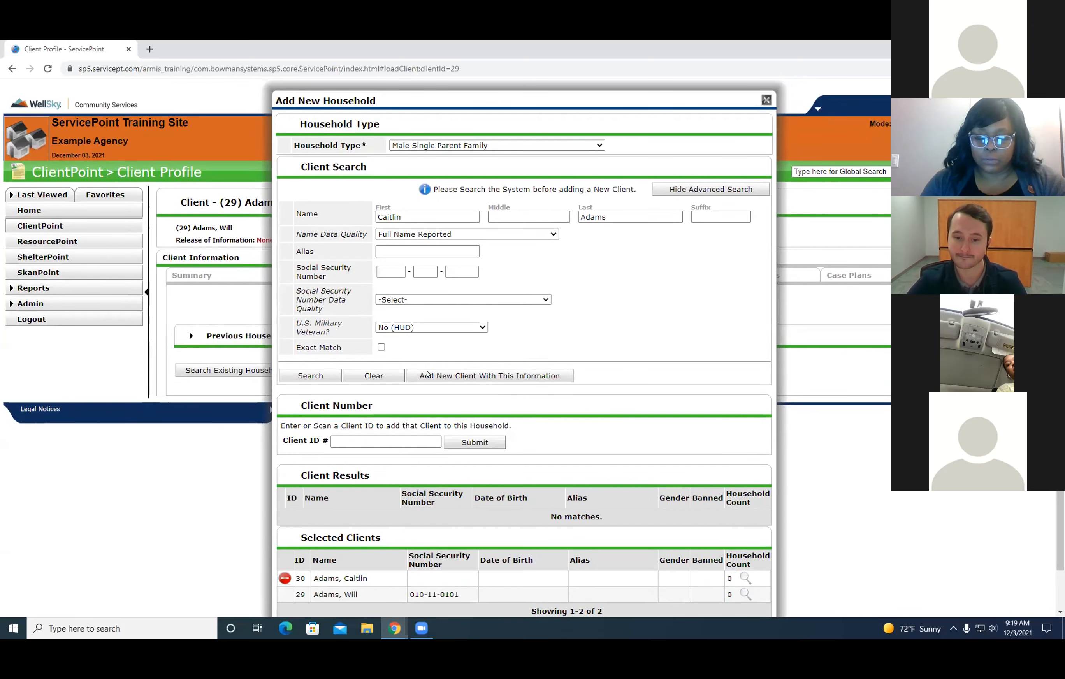
scroll(653, 439, "down", 1)
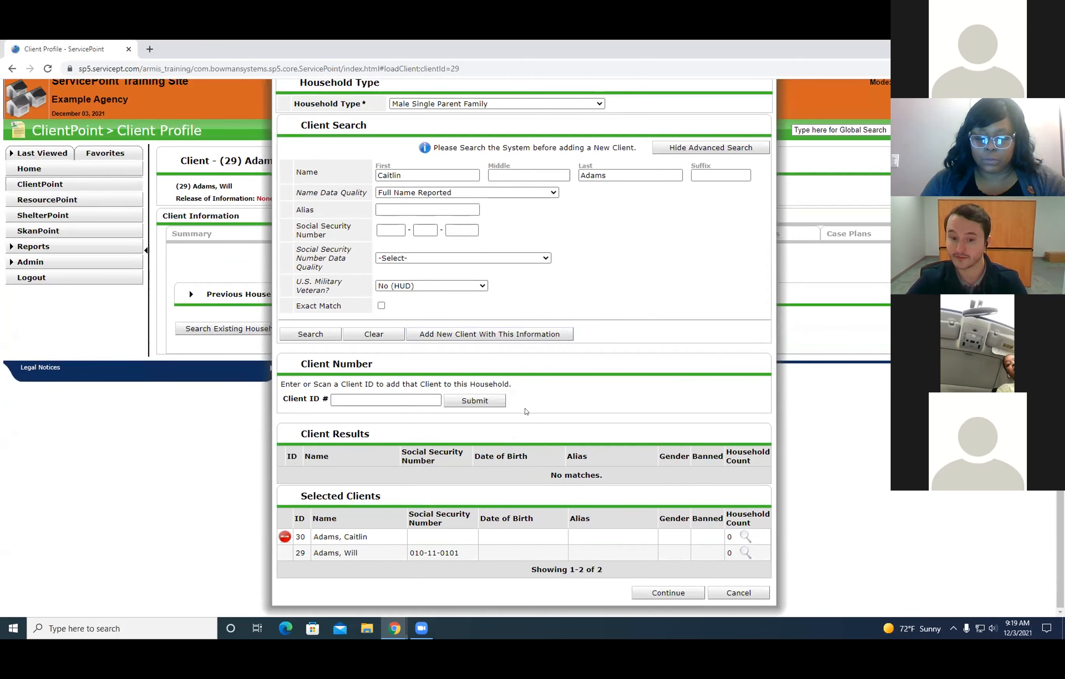
left_click_drag(694, 471, 545, 421)
left_click(545, 421)
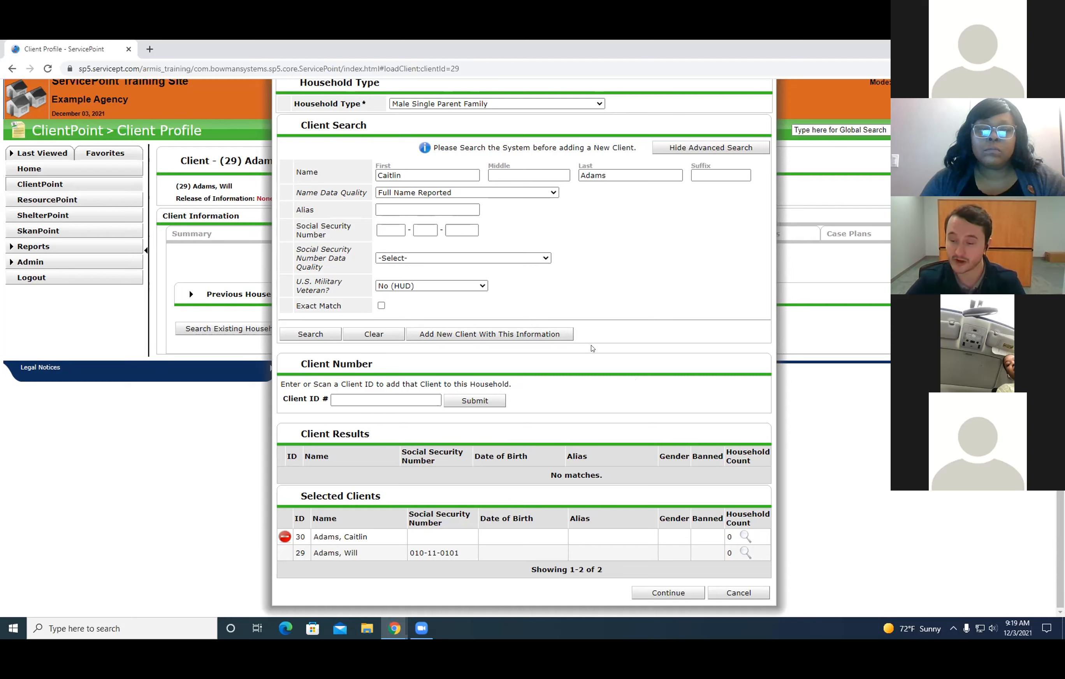
Create the household from the two selected clients and review its Household Members section.
left_click(646, 594)
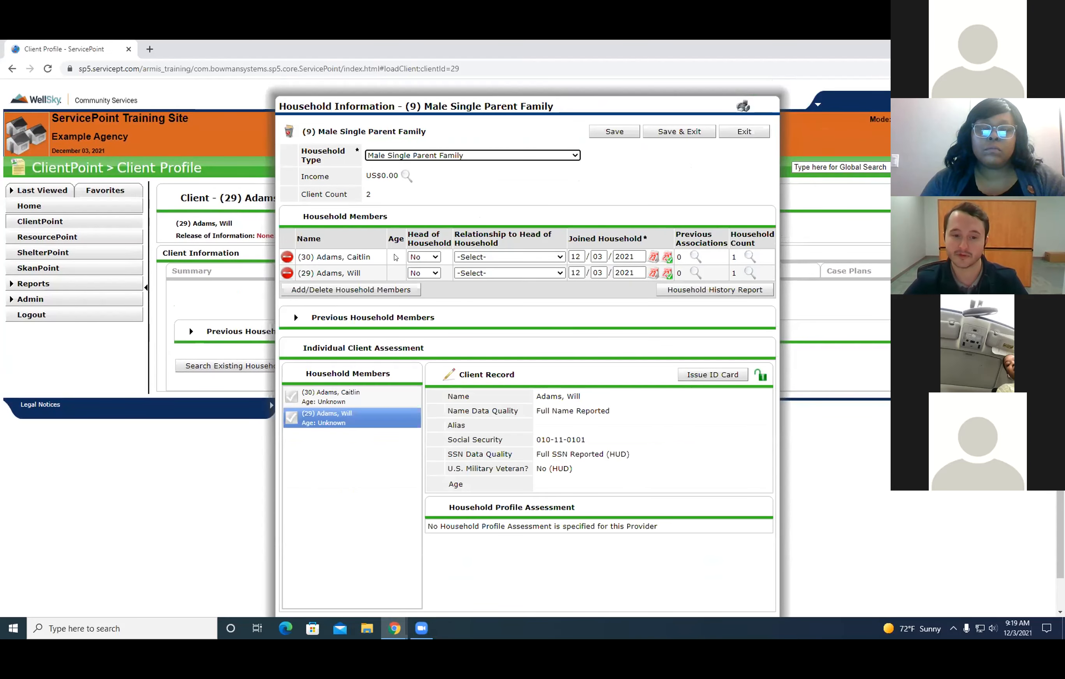
left_click_drag(371, 257, 307, 258)
left_click(404, 302)
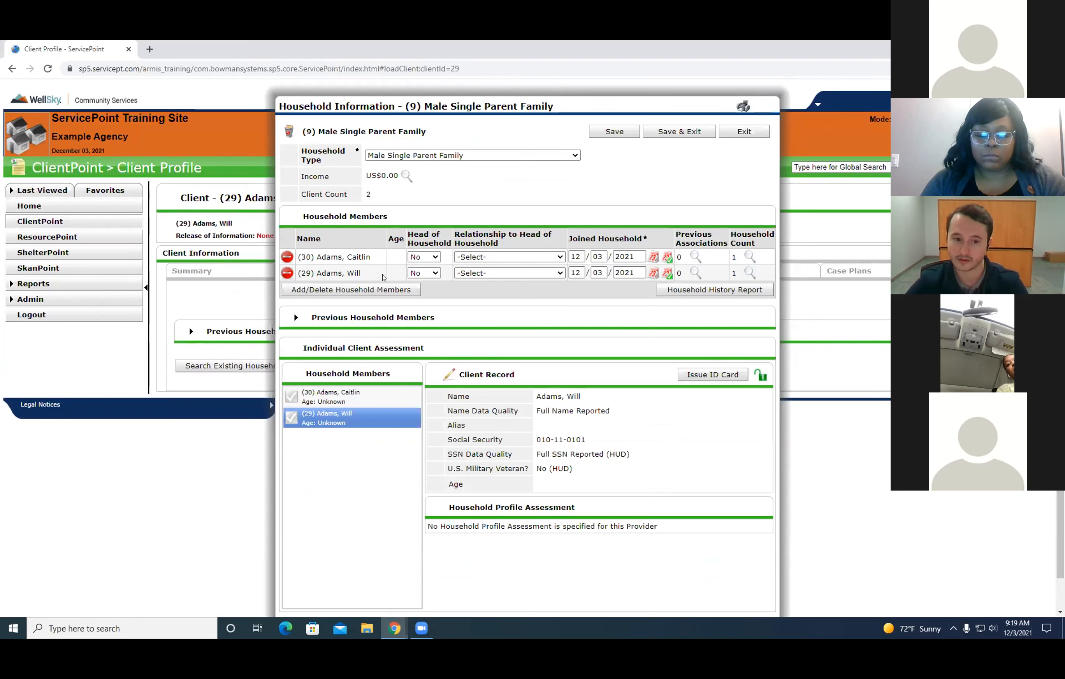
left_click_drag(372, 277, 327, 258)
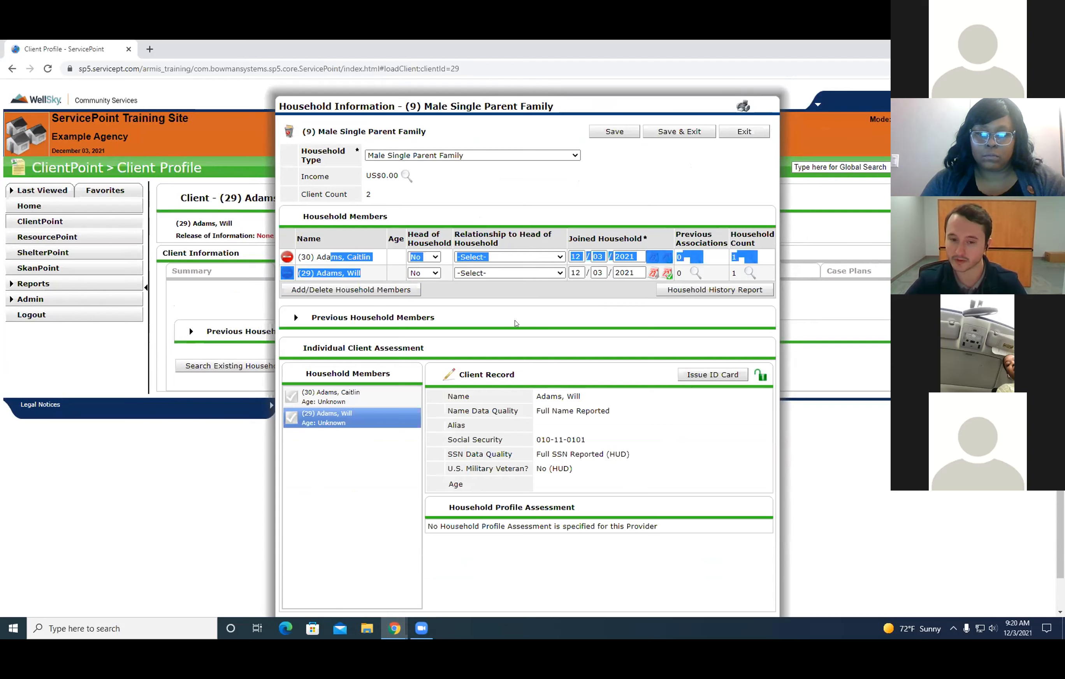
left_click(503, 315)
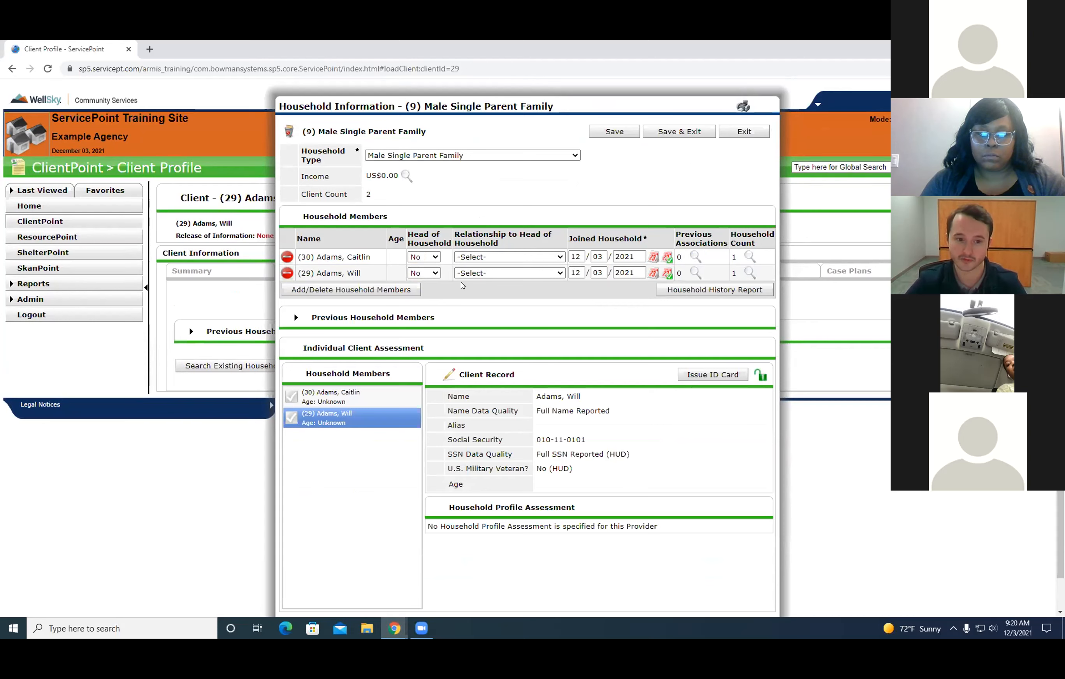
left_click_drag(361, 273, 326, 273)
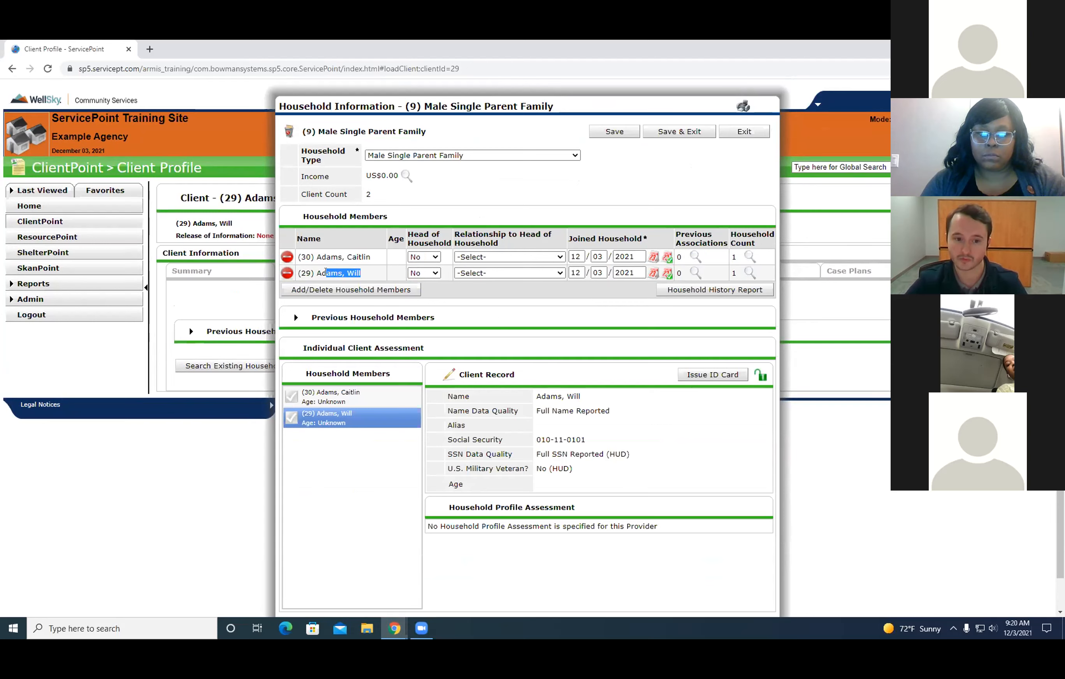
left_click(374, 274)
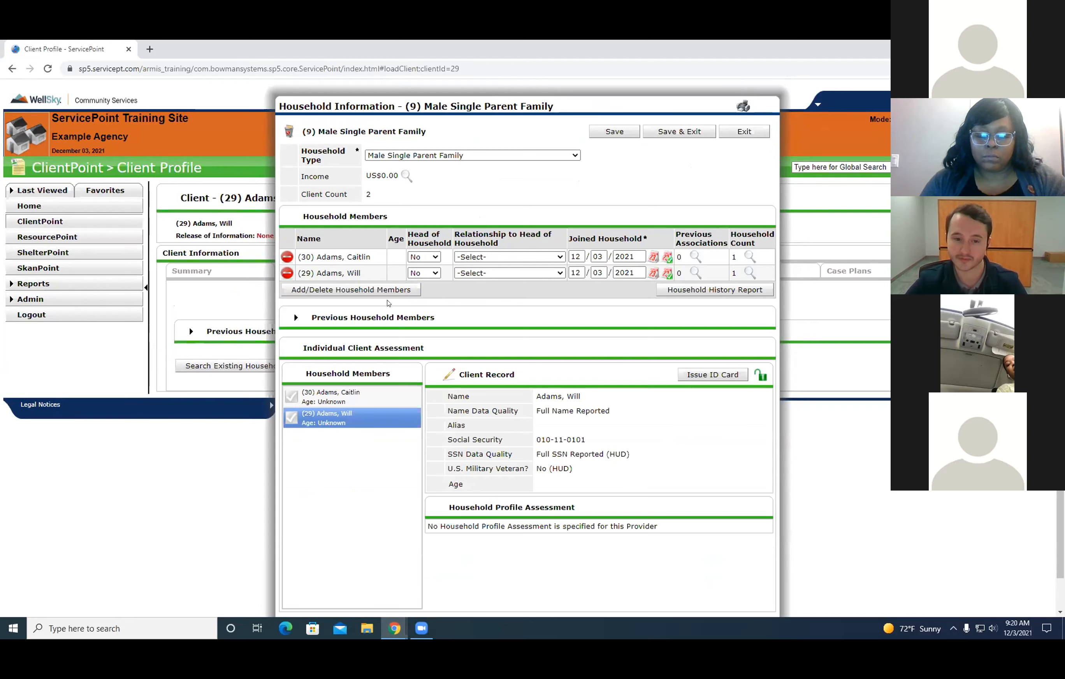
Mark the second listed household member as Head of Household with the relationship Self.
left_click(425, 273)
left_click(422, 294)
left_click(570, 273)
left_click(457, 275)
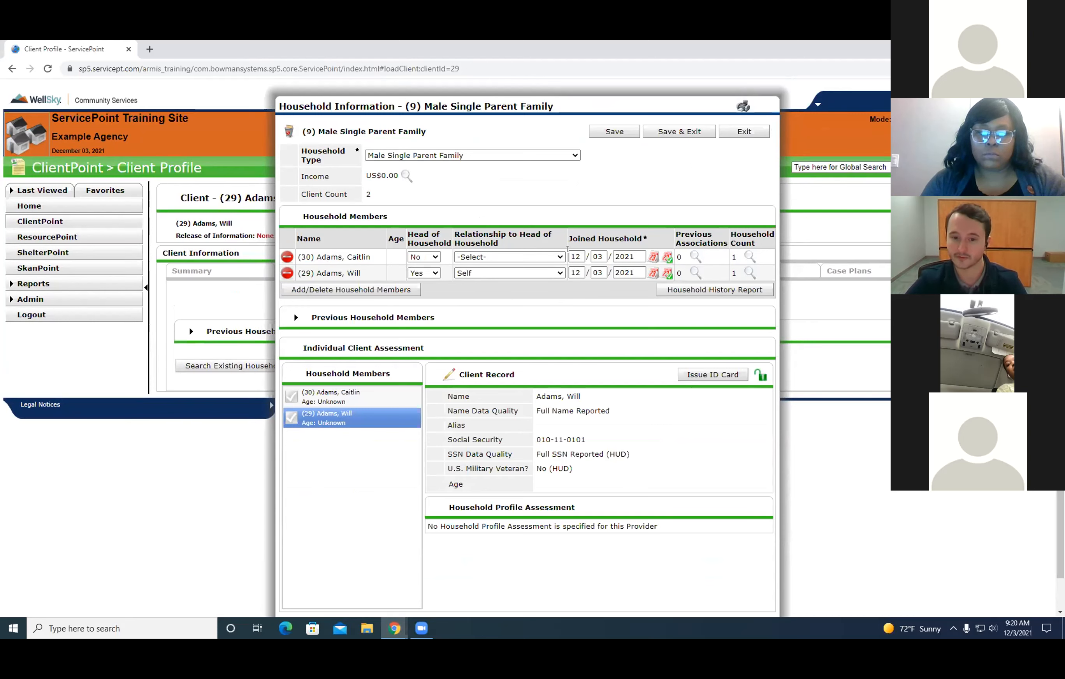
Set the first listed member's relationship to head of household to Daughter, and save and close the household information.
left_click(524, 256)
left_click_drag(563, 285, 563, 292)
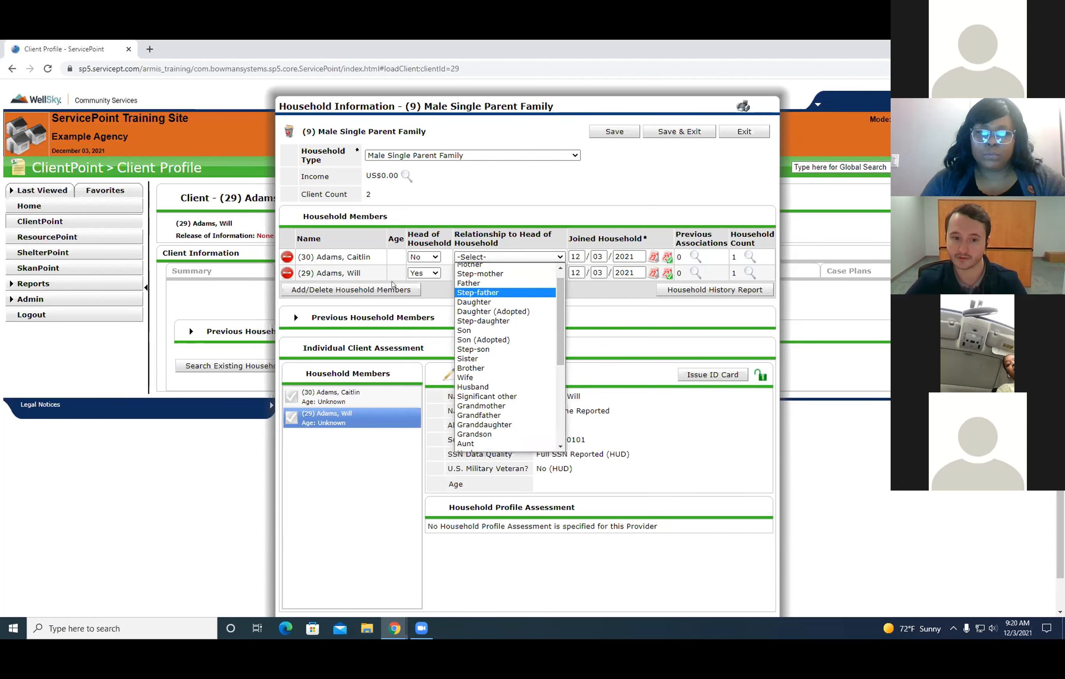
scroll(510, 301, "up", 1)
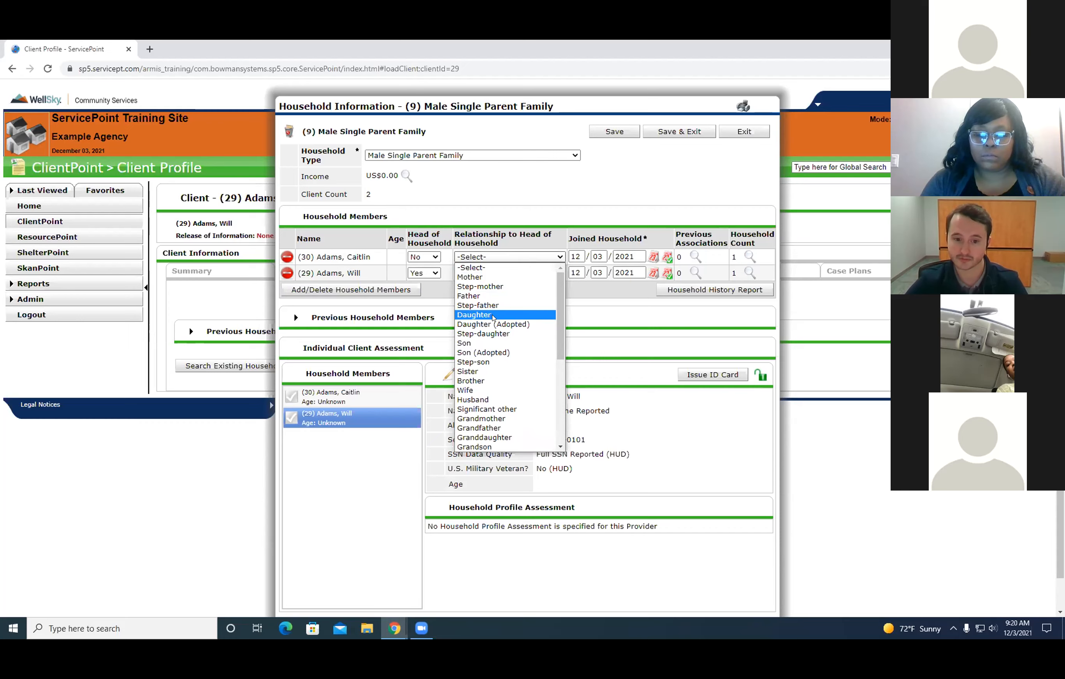
left_click(482, 315)
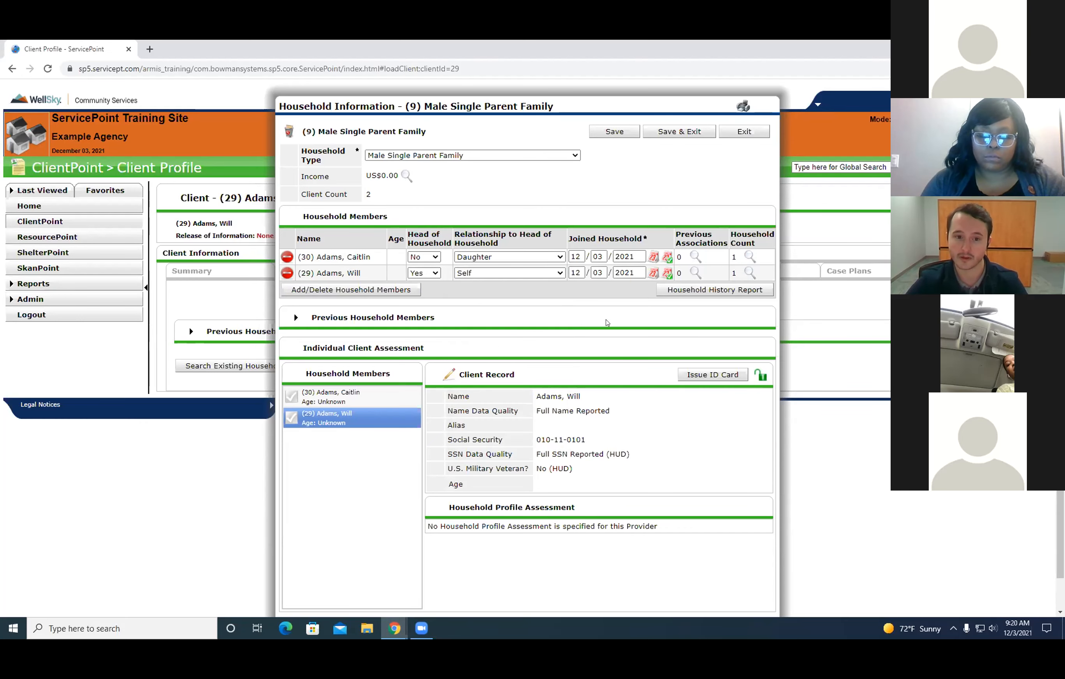
scroll(598, 295, "down", 1)
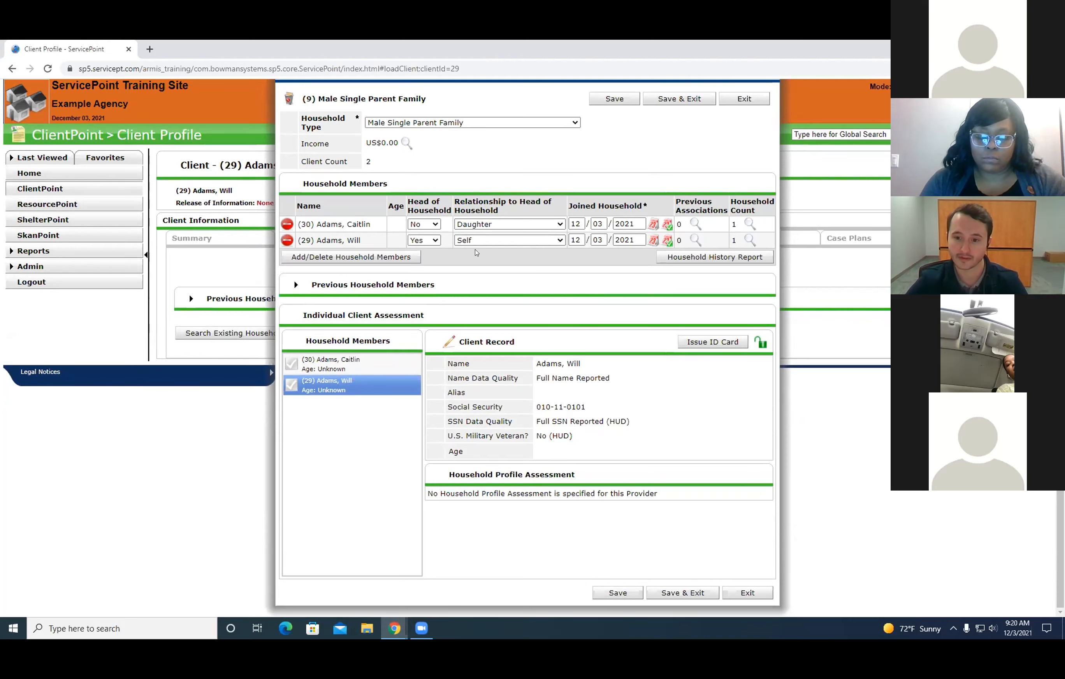
scroll(555, 302, "up", 1)
scroll(554, 303, "down", 1)
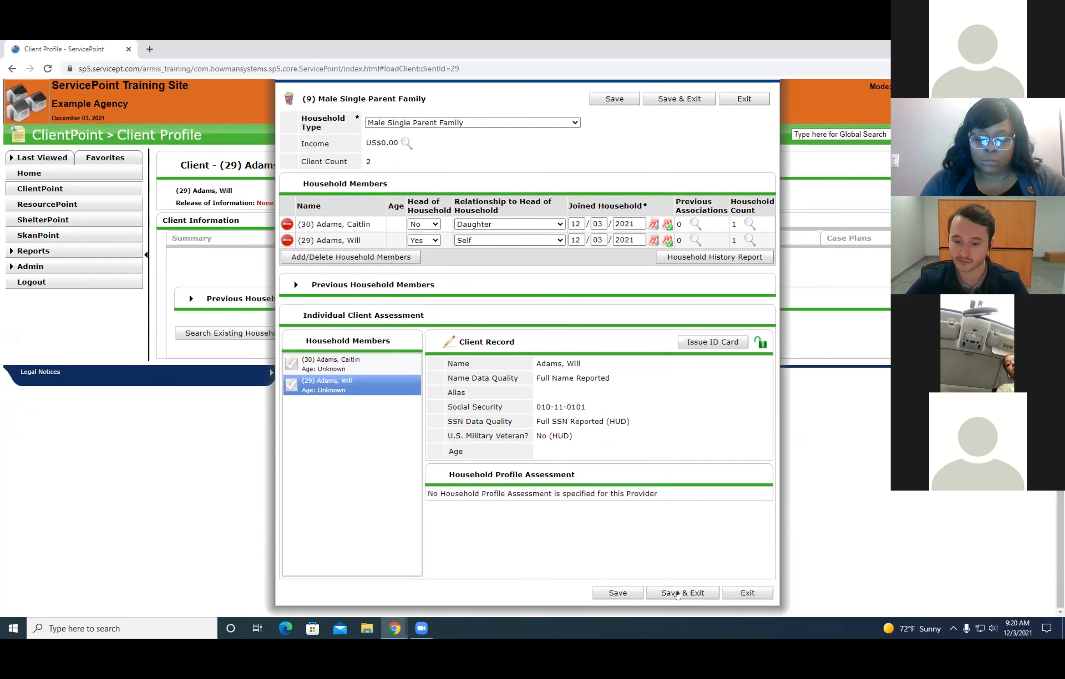
left_click(660, 593)
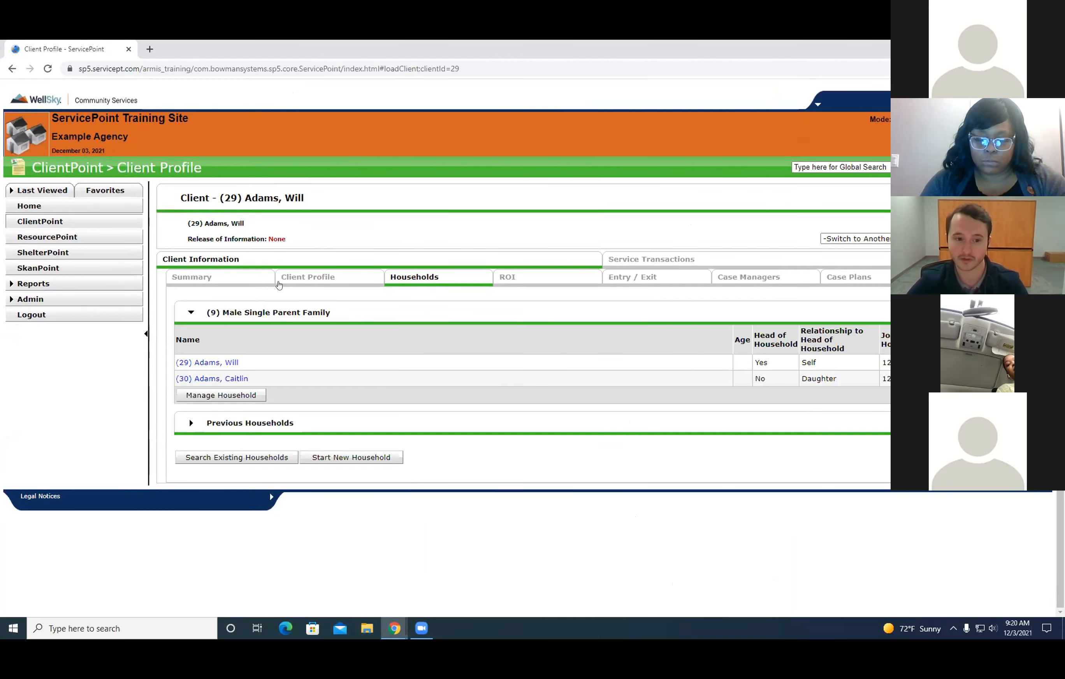
Examine the client profile and the members listed under the Male Single Parent Family household.
left_click(309, 277)
scroll(380, 223, "down", 4)
left_click(424, 105)
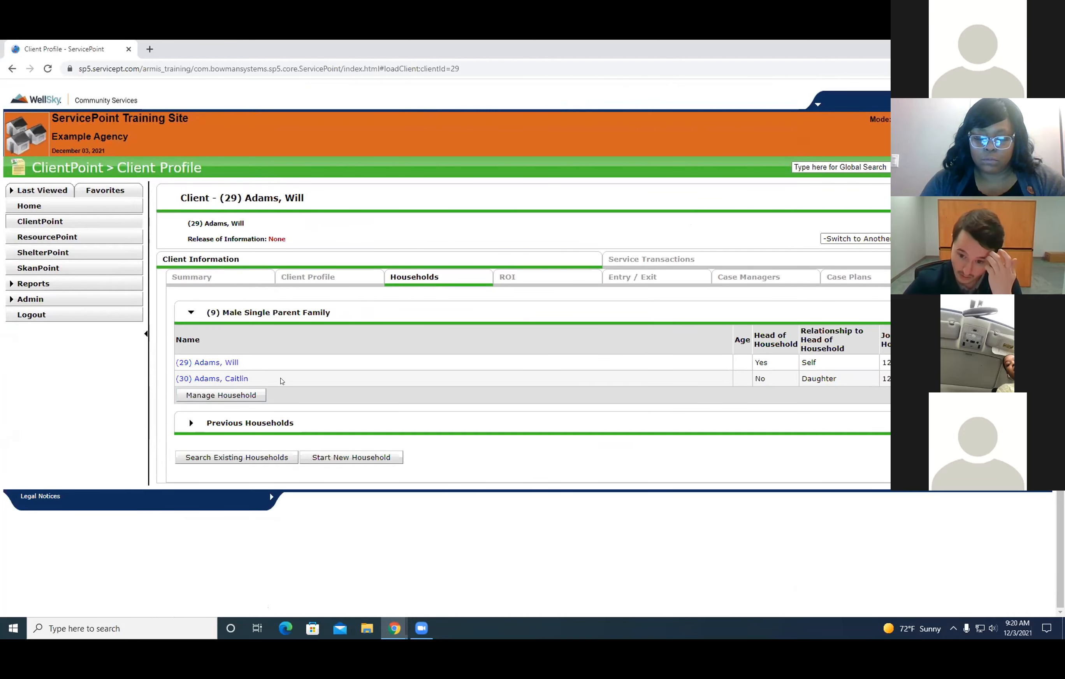
left_click_drag(323, 382, 201, 345)
left_click(165, 361)
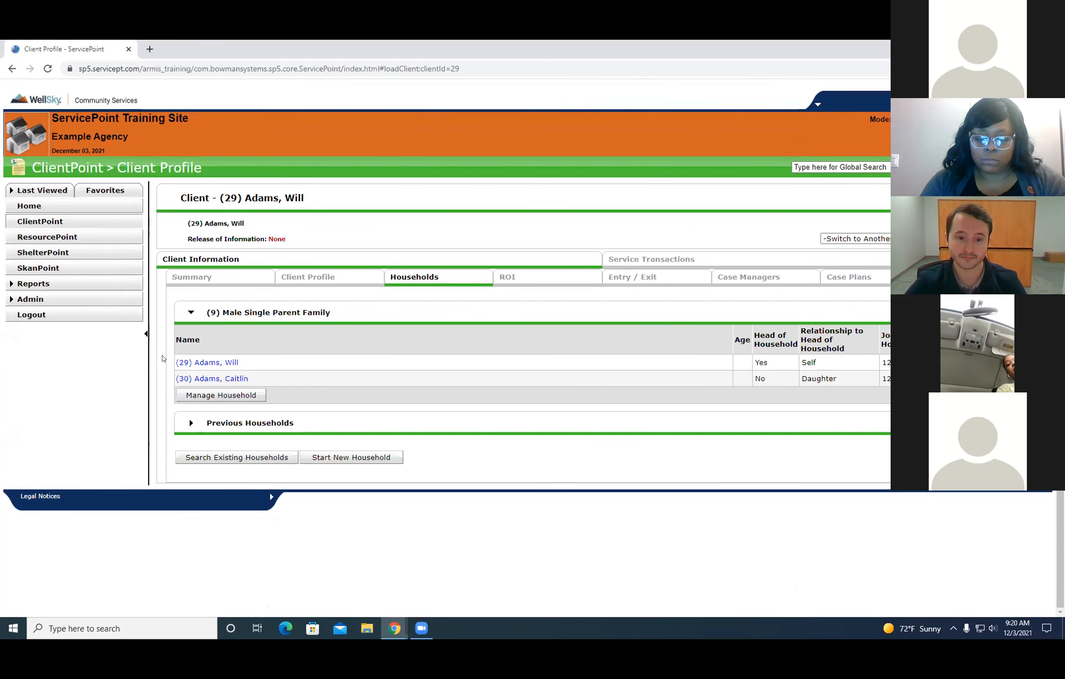
left_click(333, 277)
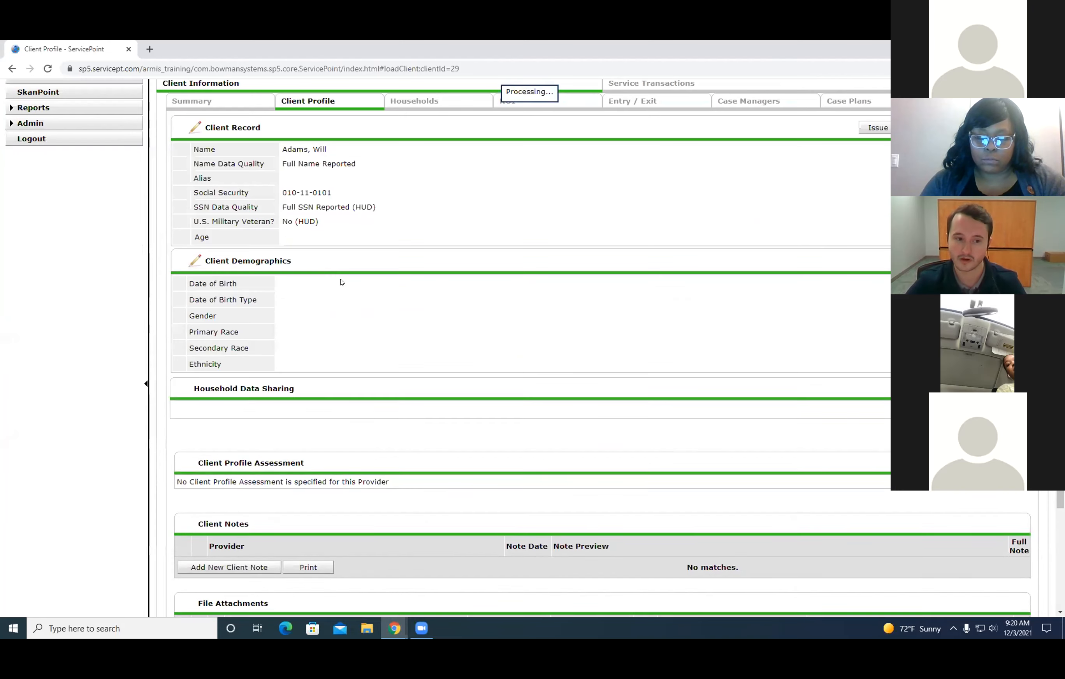
scroll(416, 277, "up", 4)
left_click(420, 281)
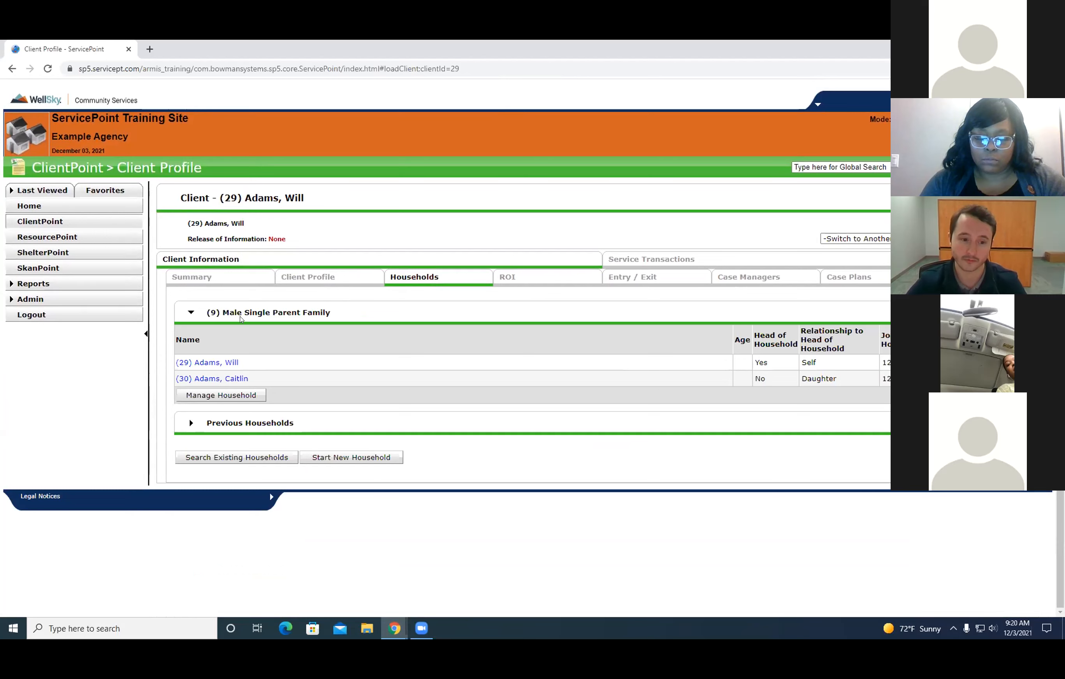
left_click_drag(249, 360, 212, 363)
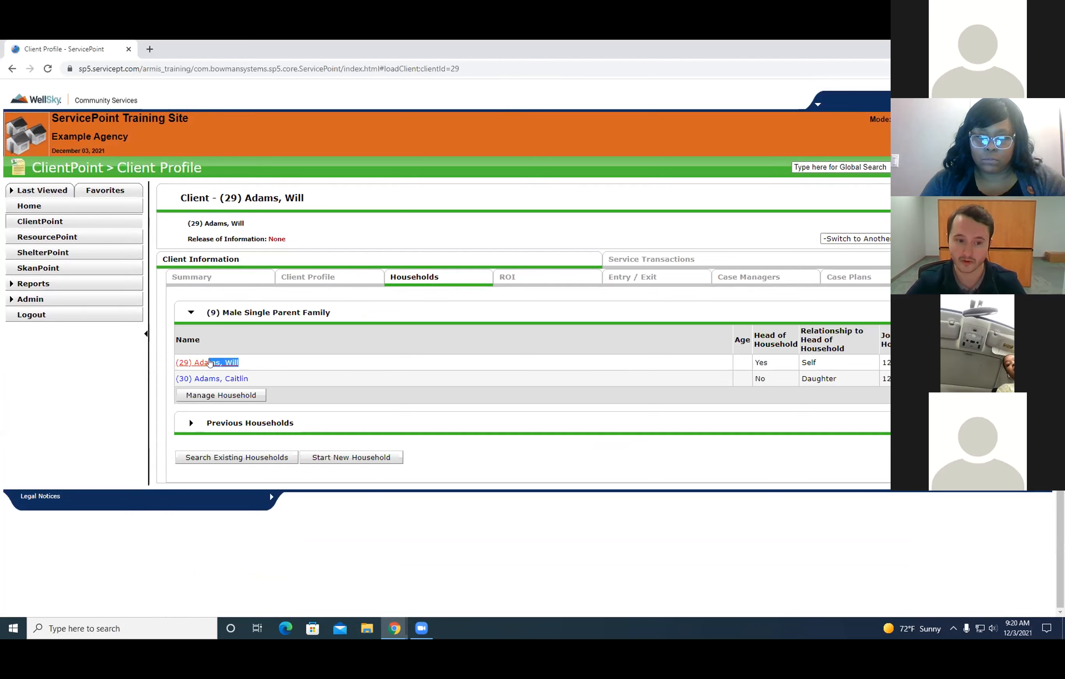
left_click(164, 378)
left_click_drag(862, 375, 165, 379)
left_click(96, 384)
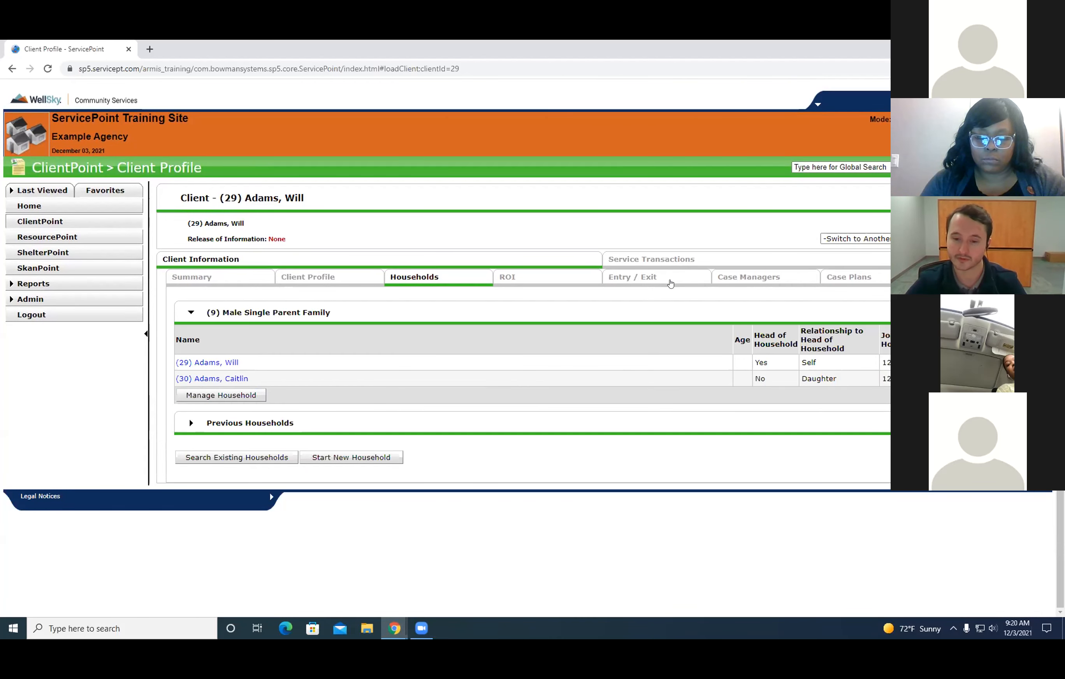
Start a new Entry / Exit record for the head of household.
left_click(626, 277)
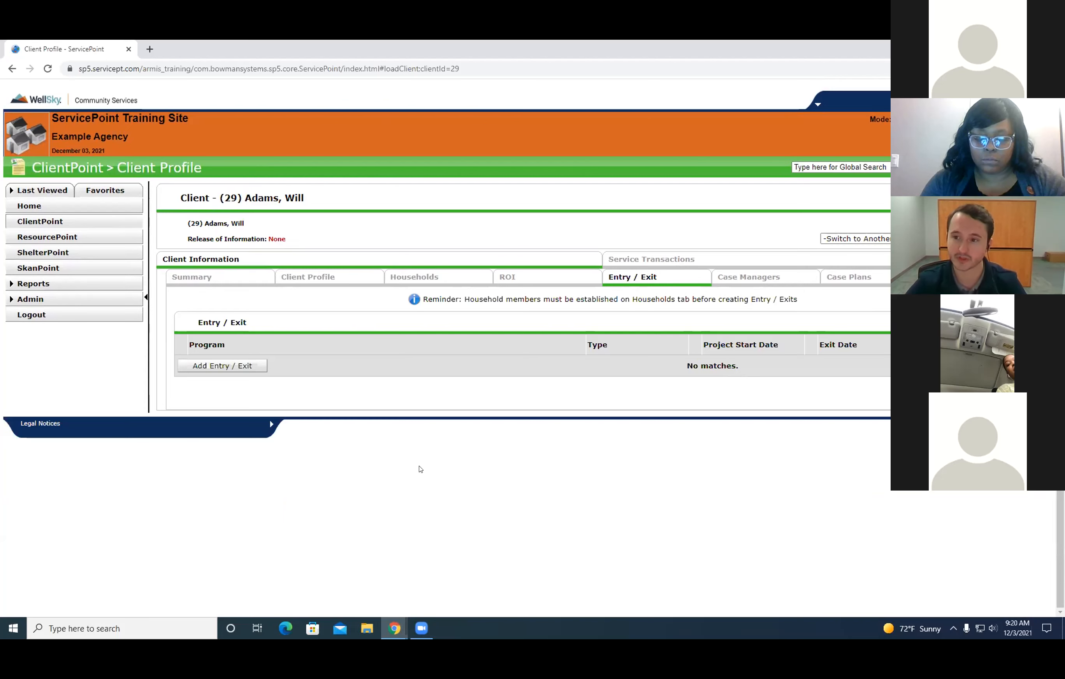
left_click(627, 276)
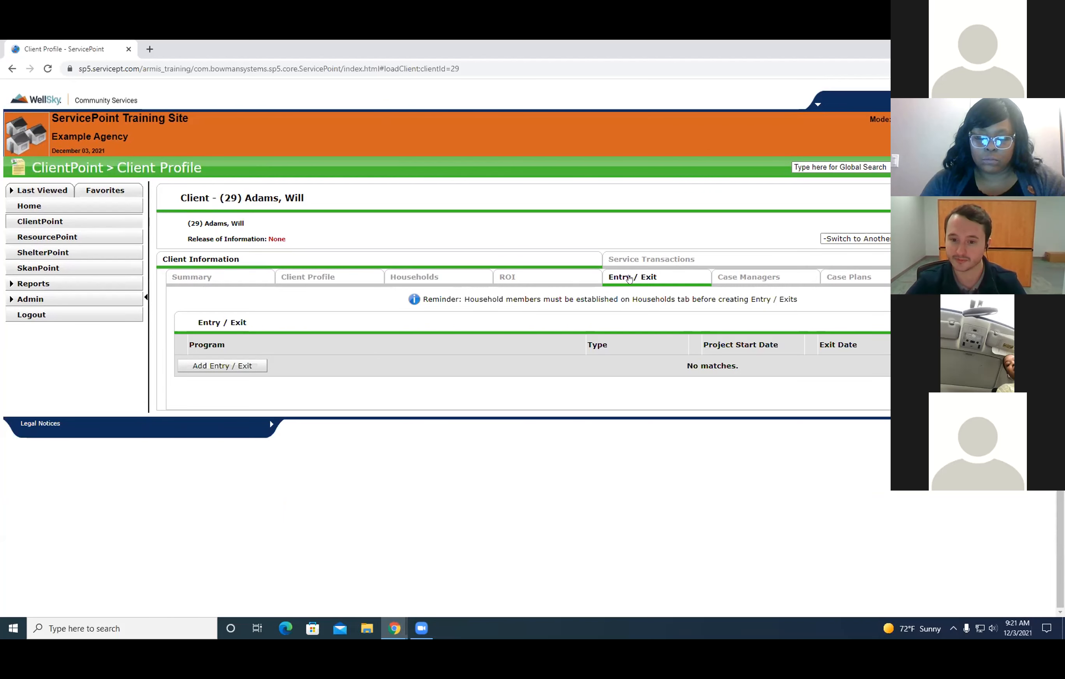
left_click(206, 371)
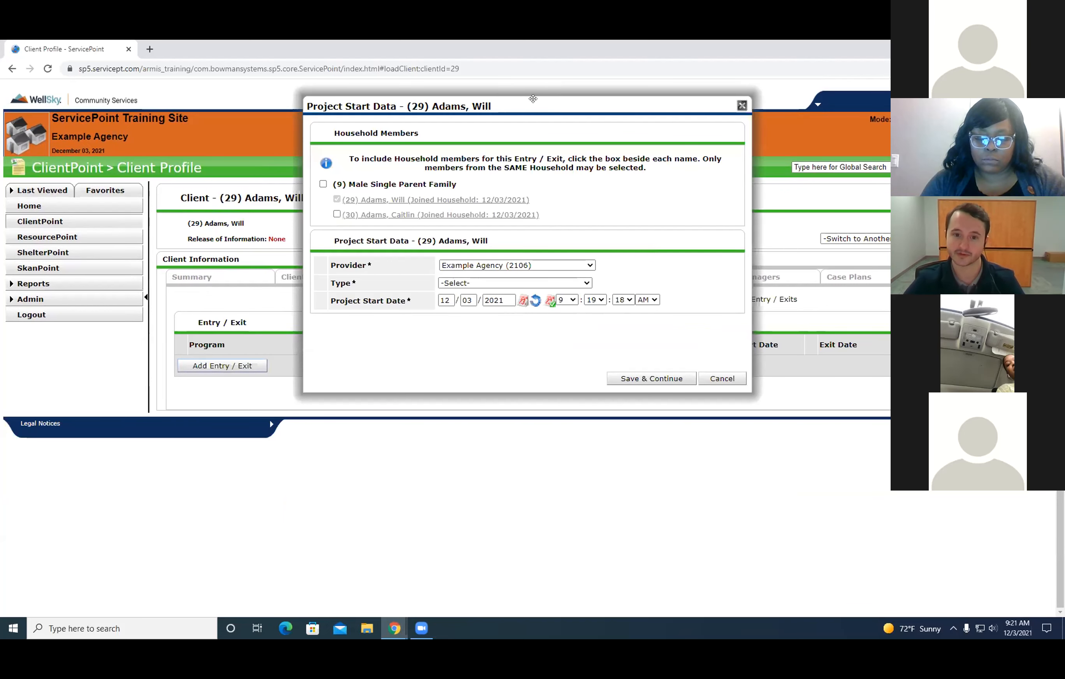
left_click_drag(530, 106, 477, 115)
Try including all members of the Male Single Parent Family household in the entry, and clear that selection.
left_click(269, 193)
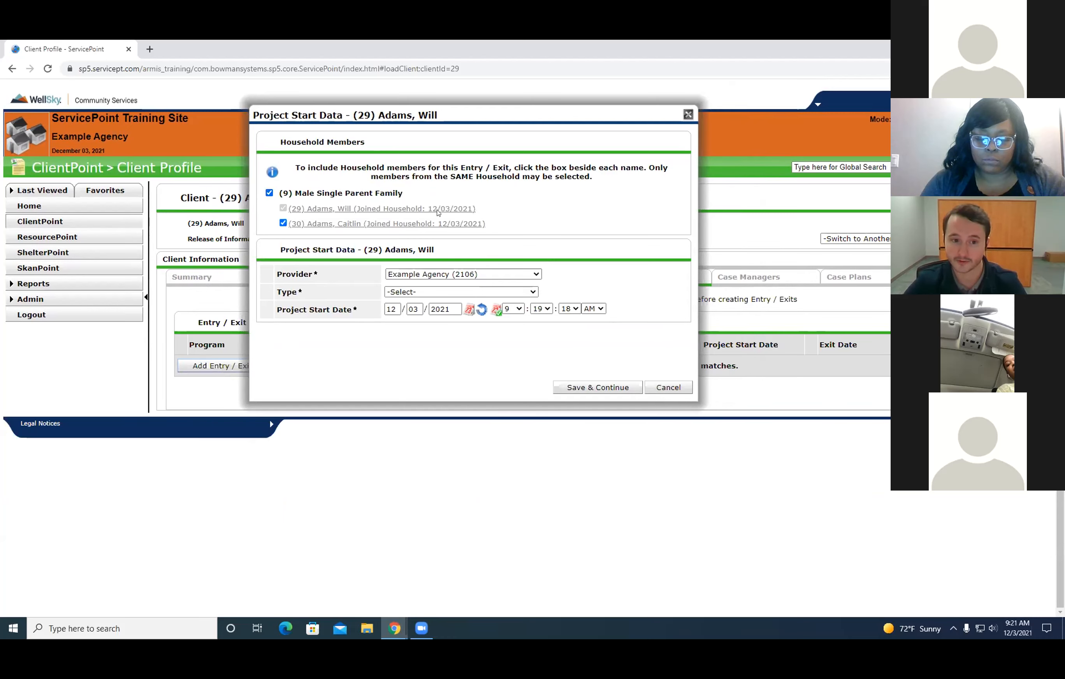
left_click_drag(534, 230, 278, 193)
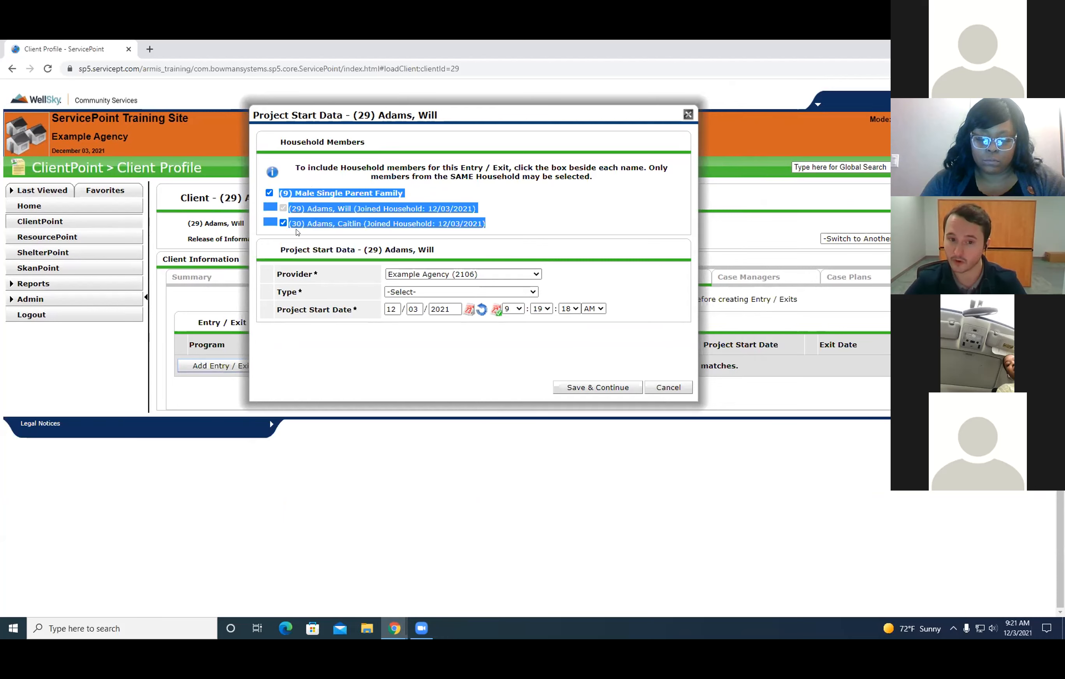
left_click(440, 213)
left_click(269, 193)
left_click(269, 193)
left_click(269, 193)
left_click_drag(468, 209, 339, 206)
left_click(543, 209)
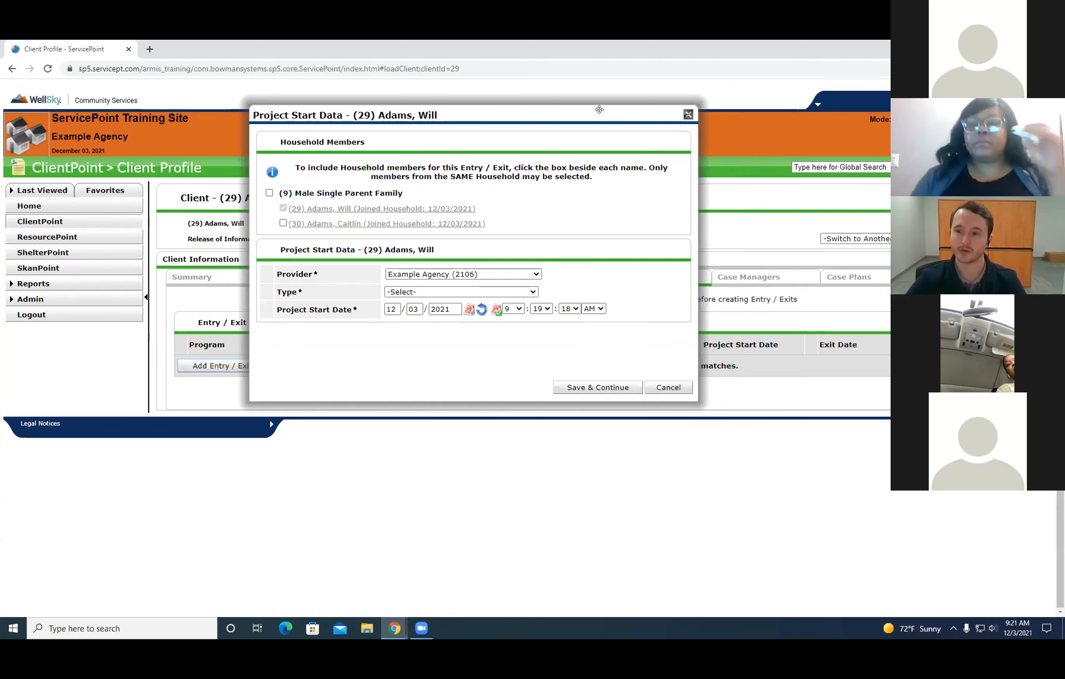
Set the entry's Provider to Example Agency - ESG Shelter (2107) and its Type to HUD.
left_click_drag(597, 108, 572, 115)
left_click_drag(249, 279, 304, 279)
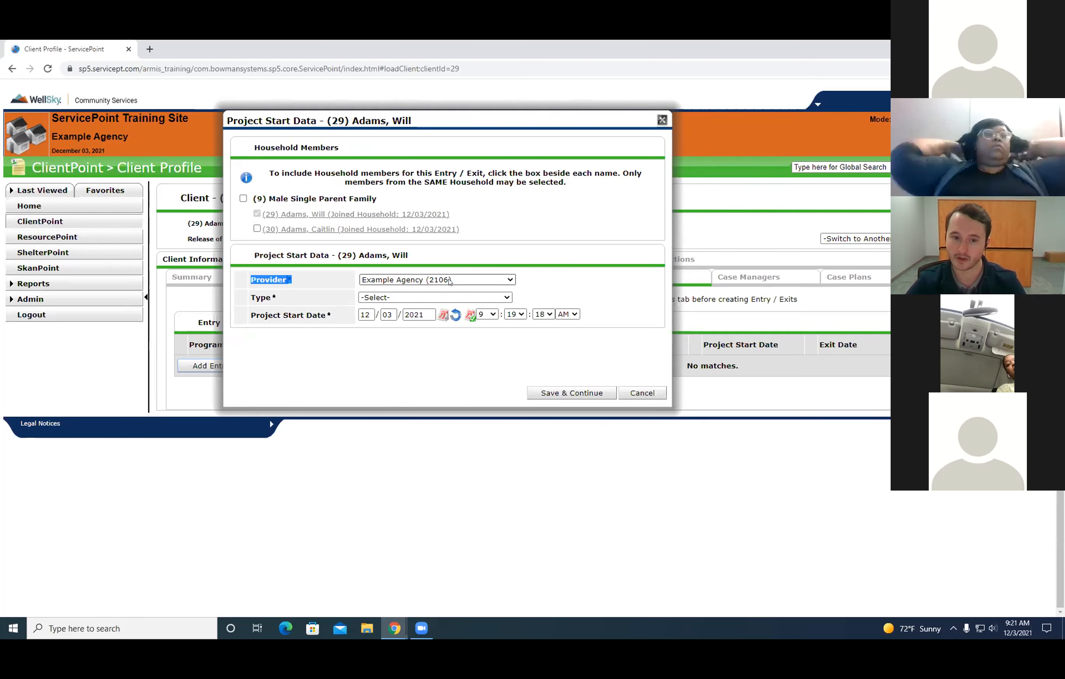
left_click(418, 348)
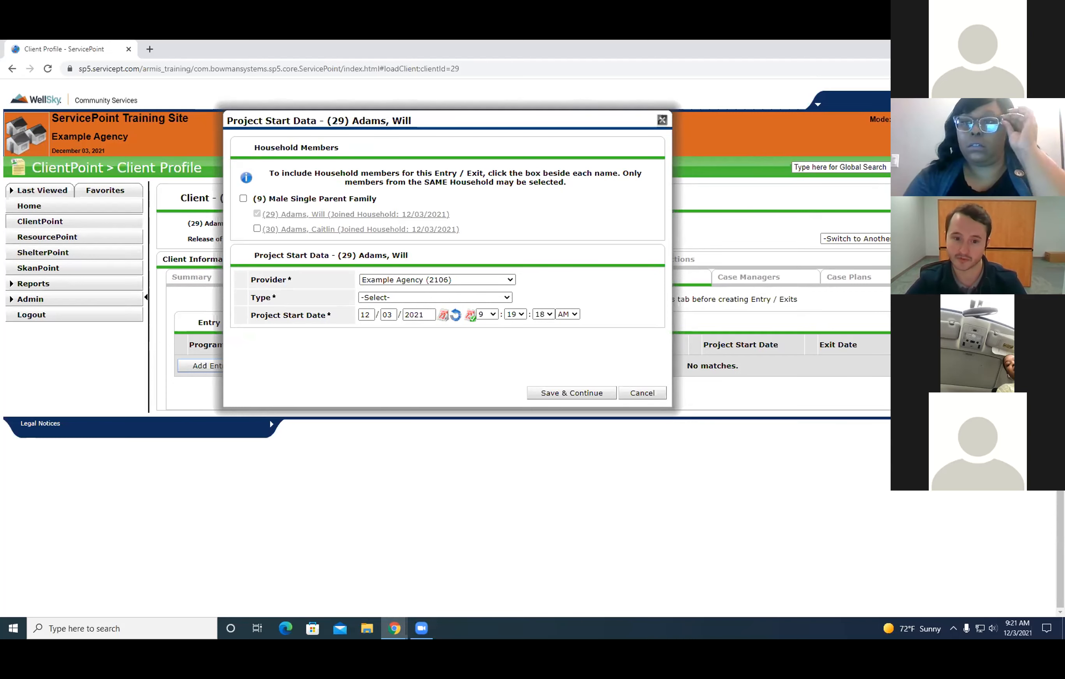
left_click(474, 281)
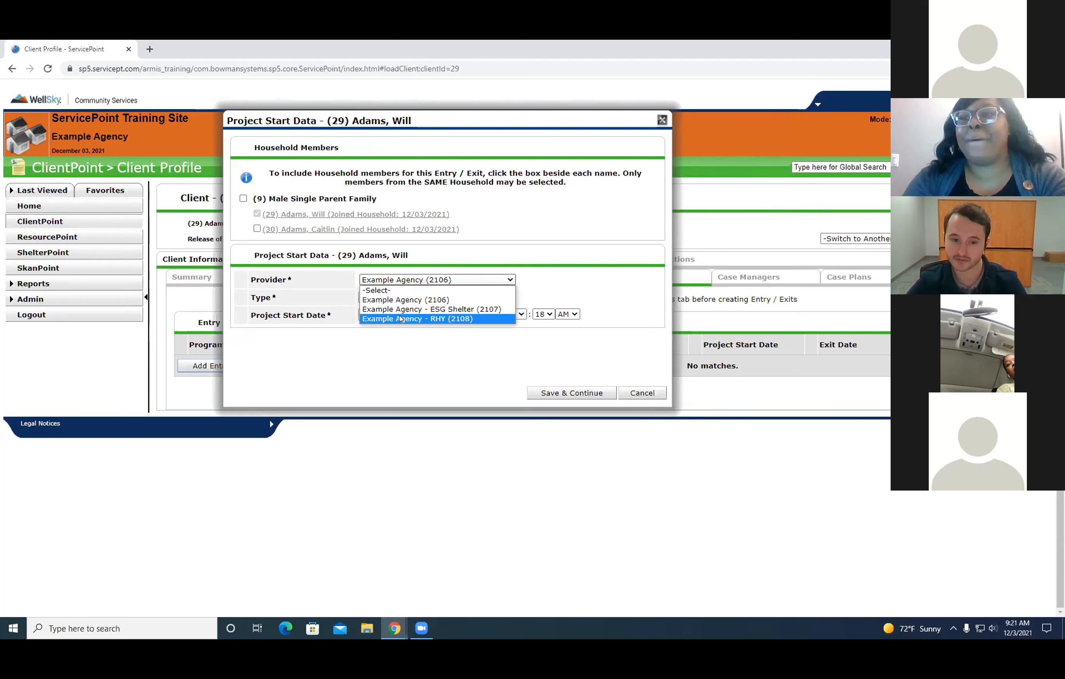
left_click(438, 310)
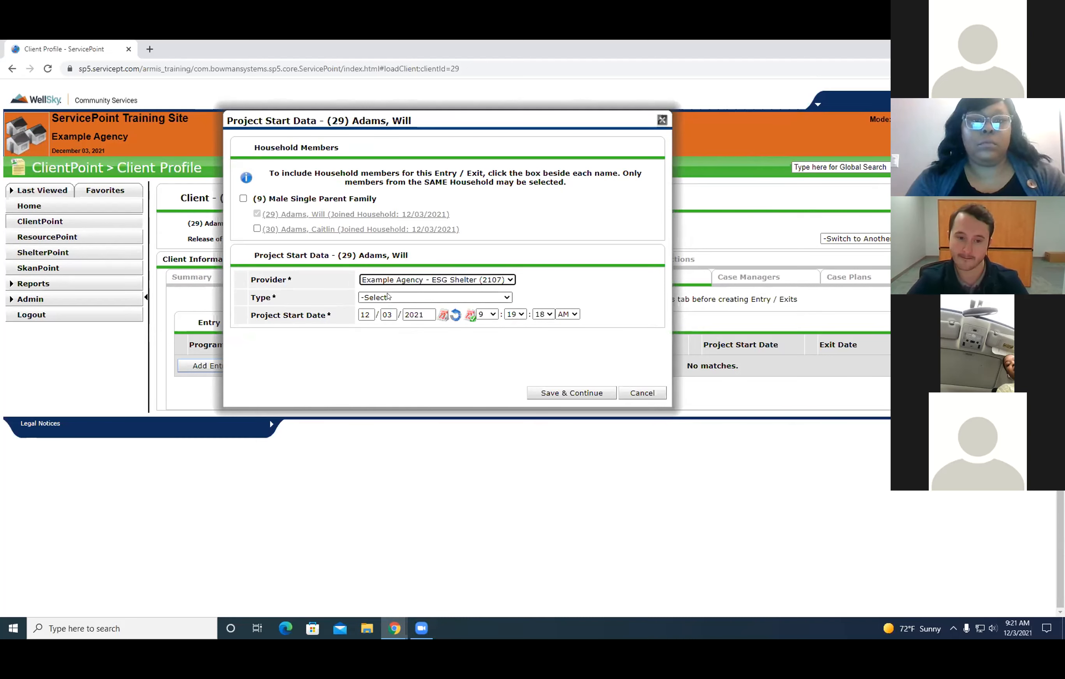
left_click(508, 296)
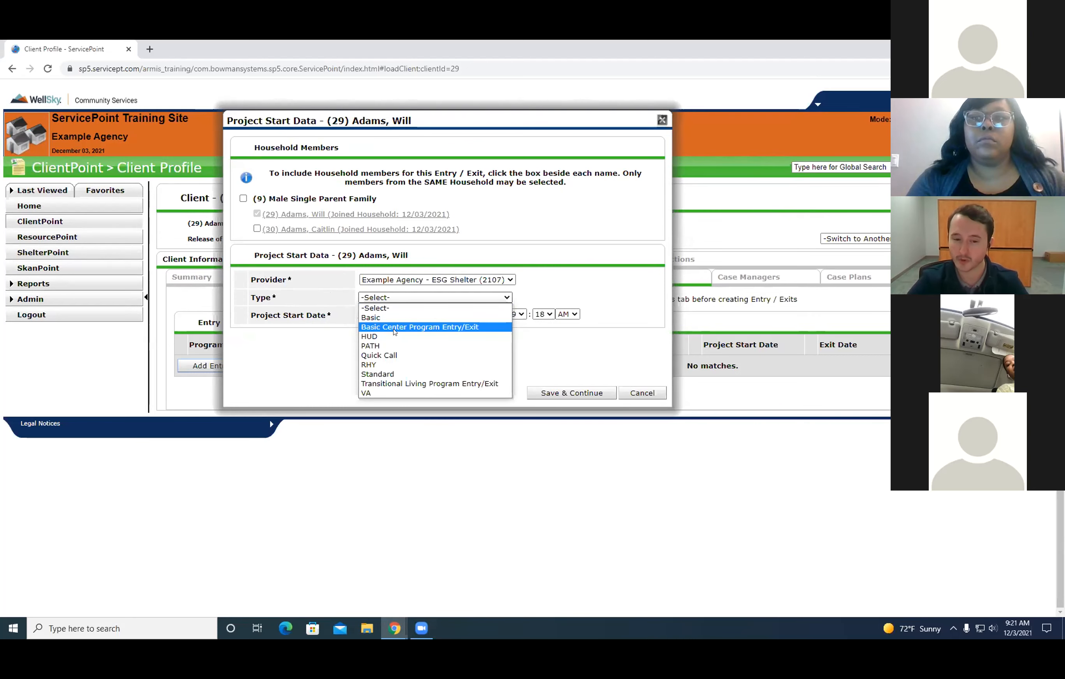
left_click(368, 336)
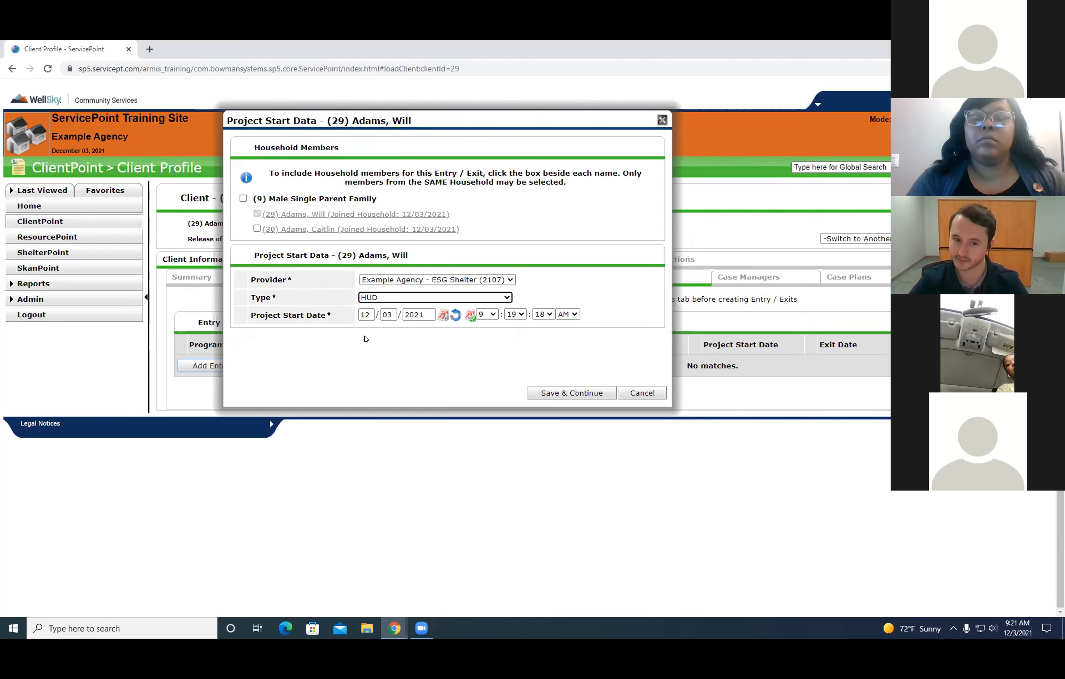
Set the entry's Provider to Example Agency - RHY (2108) and its Type to RHY.
left_click(468, 279)
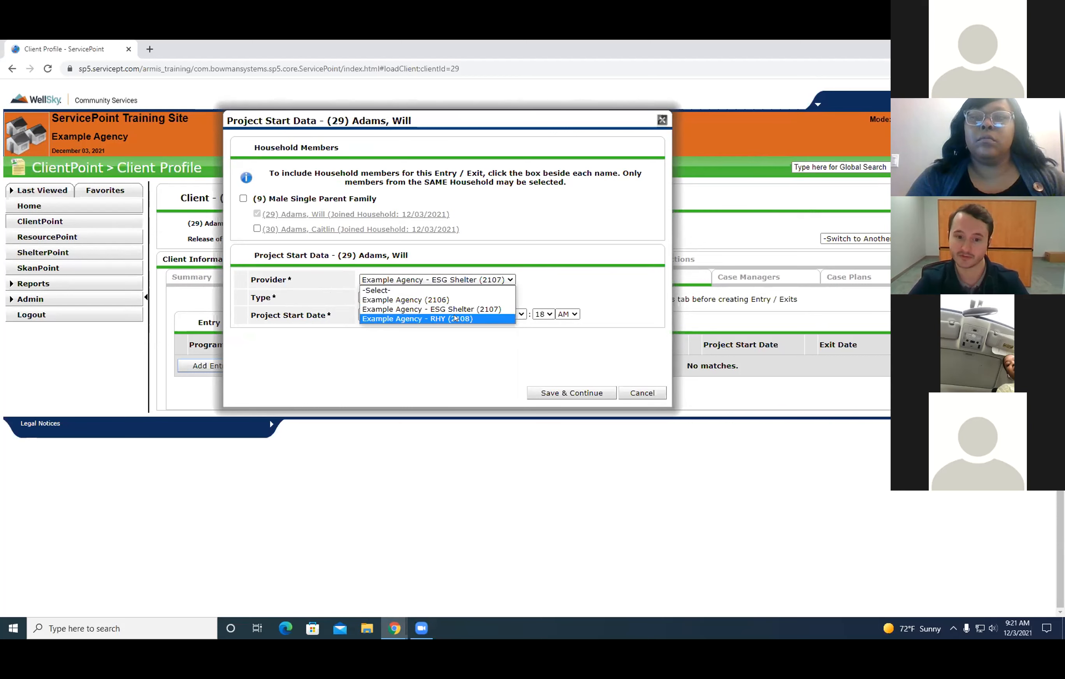
left_click(455, 318)
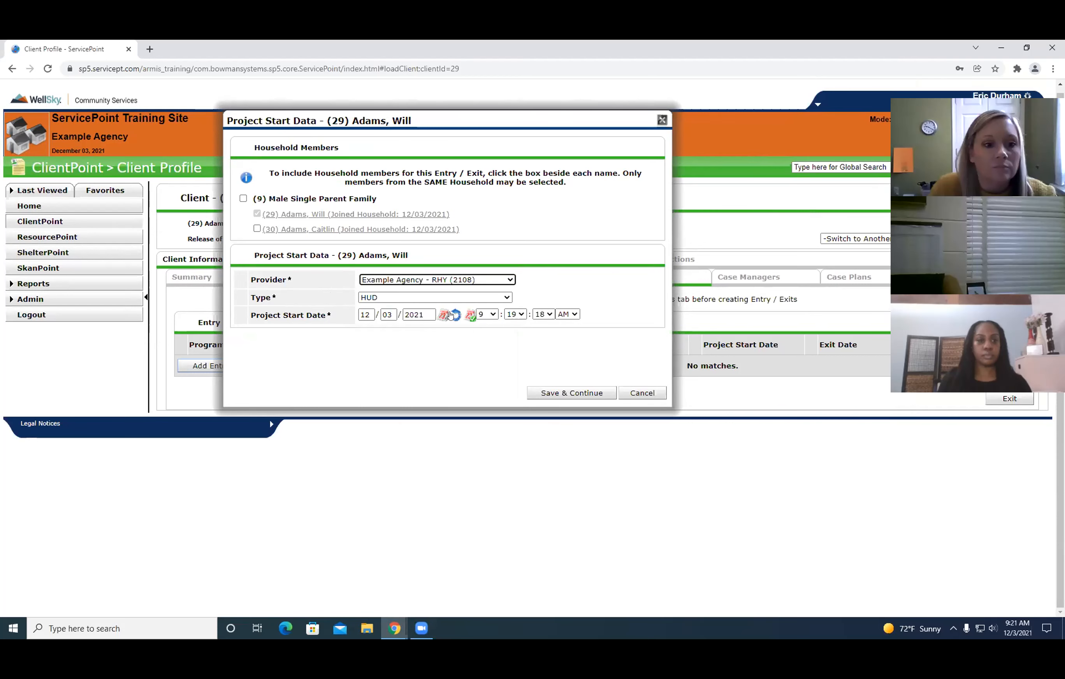
left_click(489, 297)
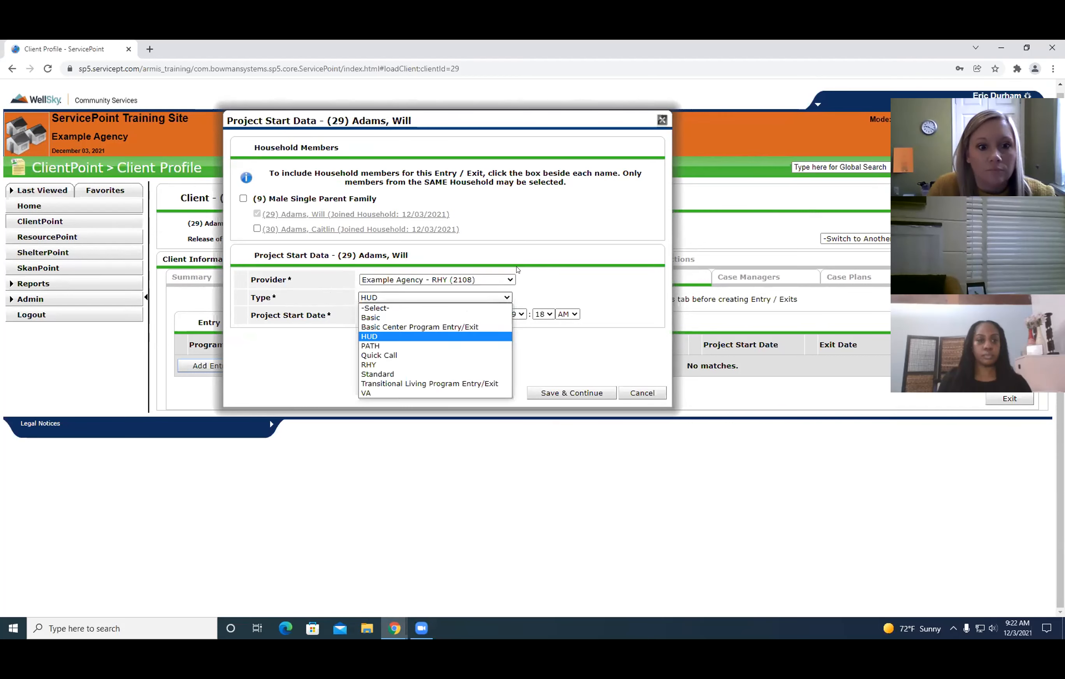
left_click(369, 365)
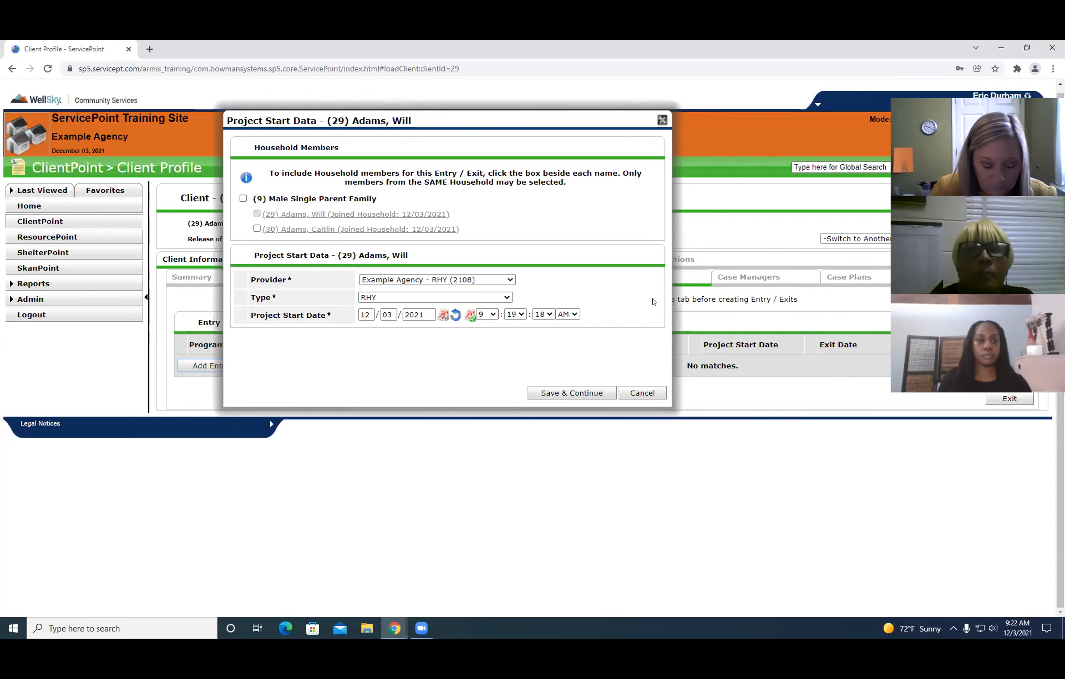
Set the Project Start Date to 12/01/2021, and save the project start data to continue to the entry assessment.
left_click(389, 314)
key("BackSpace")
key("BackSpace")
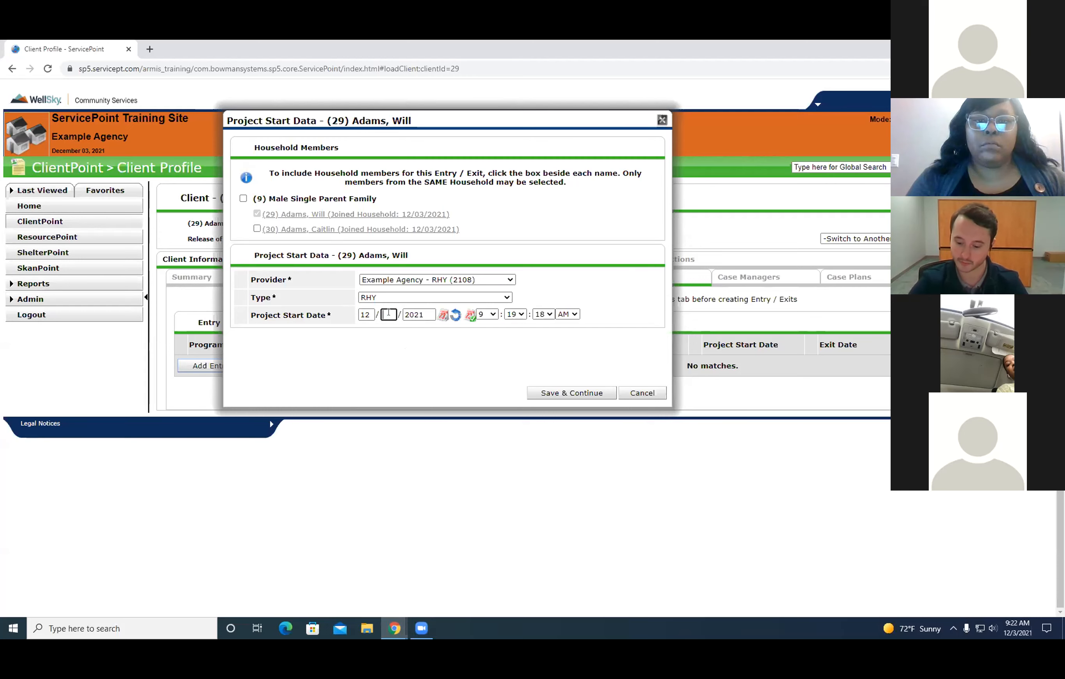
type("01")
left_click(375, 357)
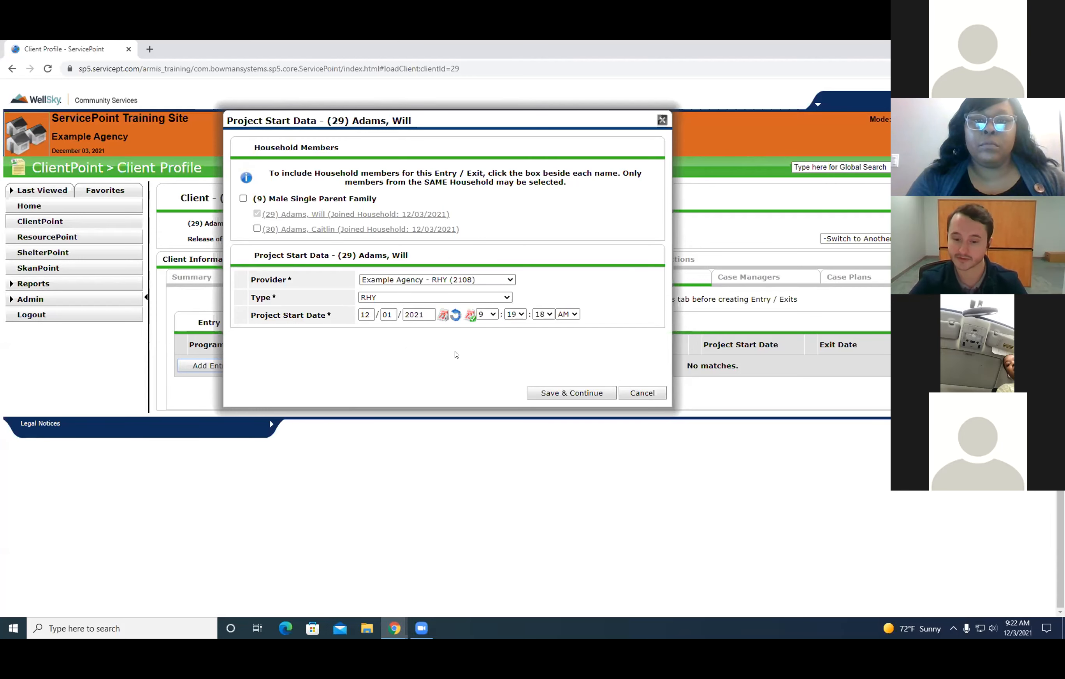
left_click(563, 393)
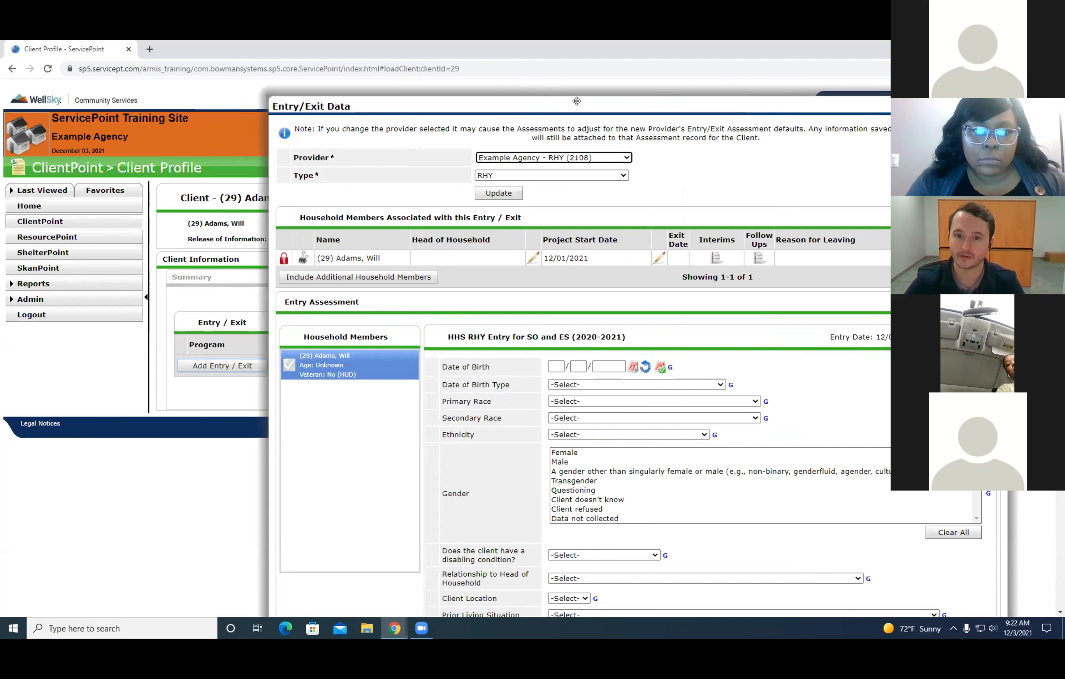
Review the demographic questions in the HHS RHY Entry assessment, from Date of Birth to Gender.
scroll(607, 268, "down", 3)
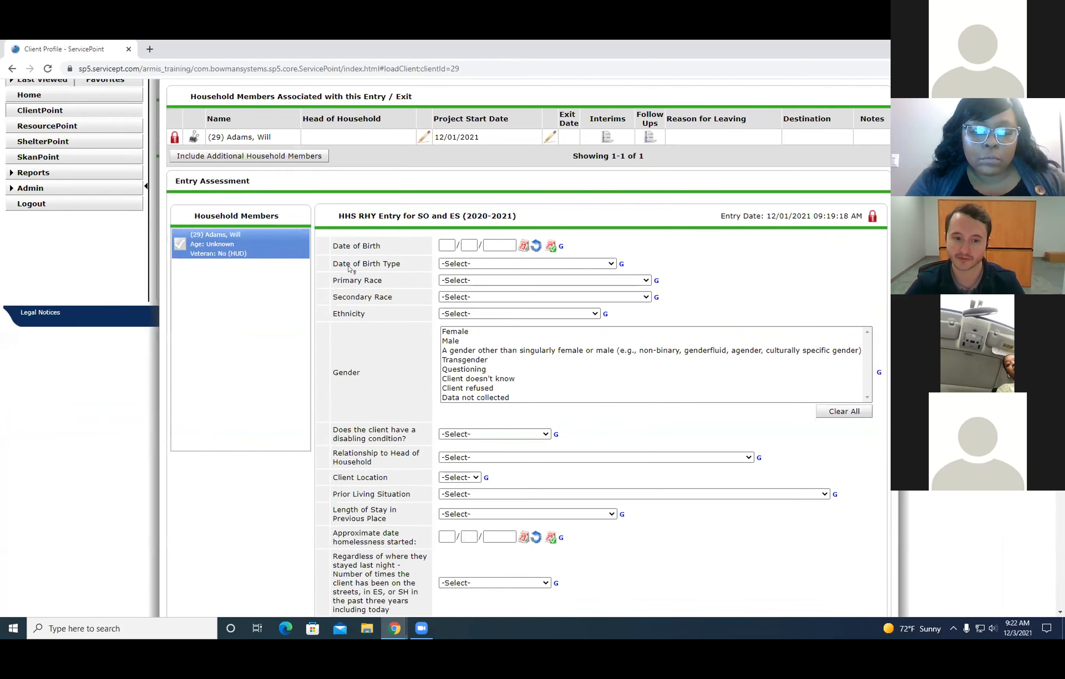
left_click_drag(330, 242, 625, 385)
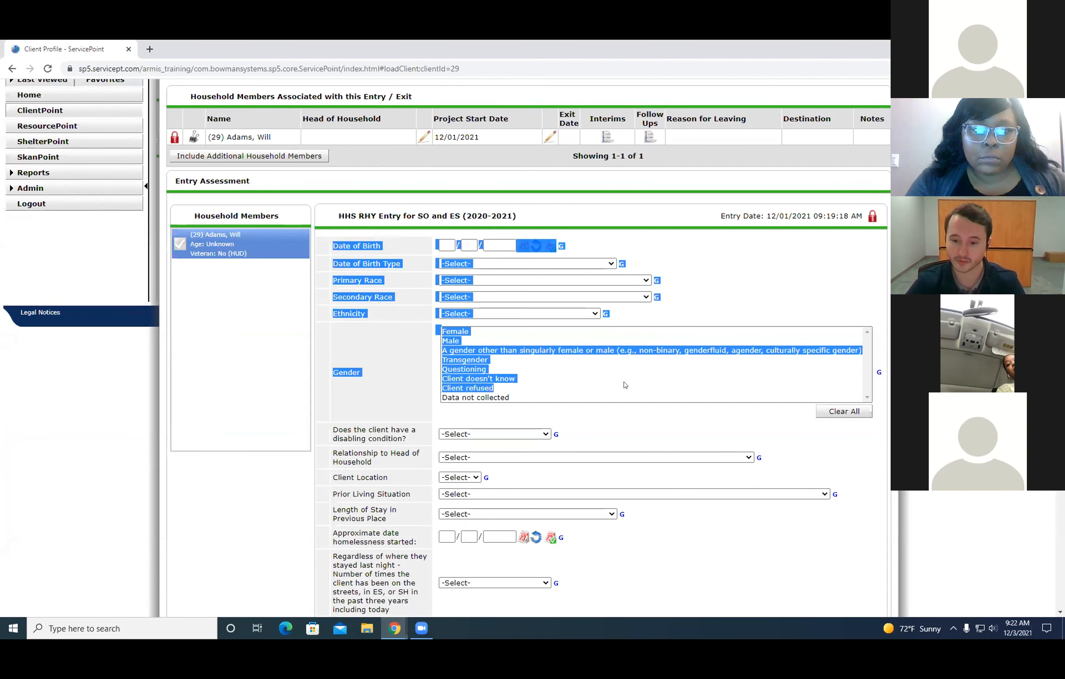
left_click(671, 427)
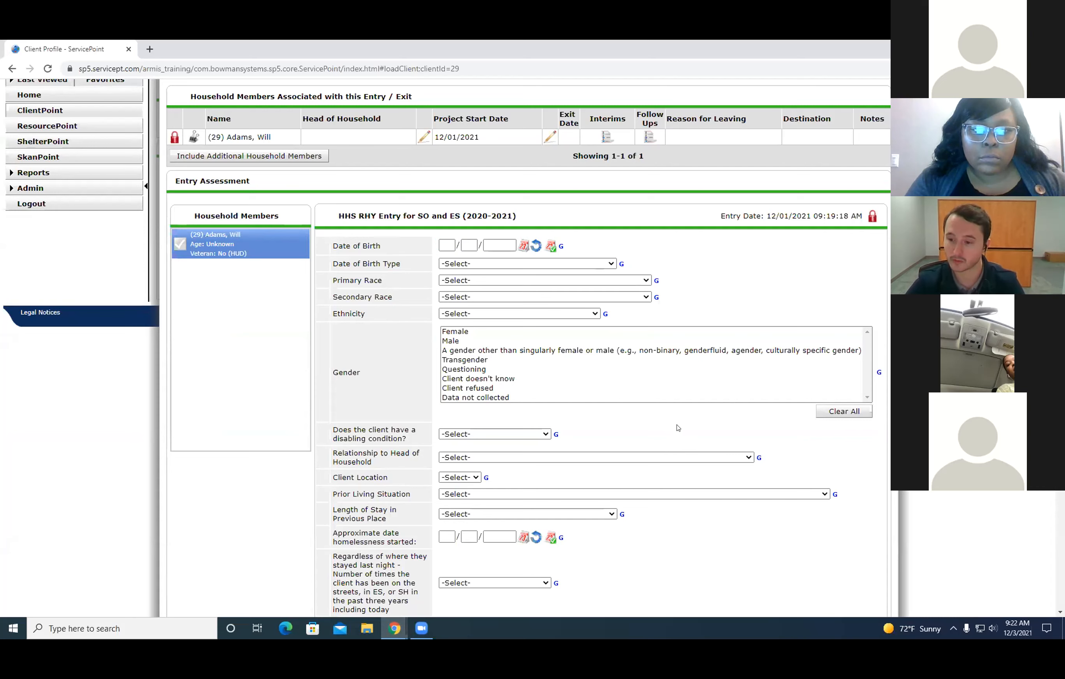
Enter the client's date of birth in the HHS RHY Entry assessment.
left_click_drag(328, 251, 613, 398)
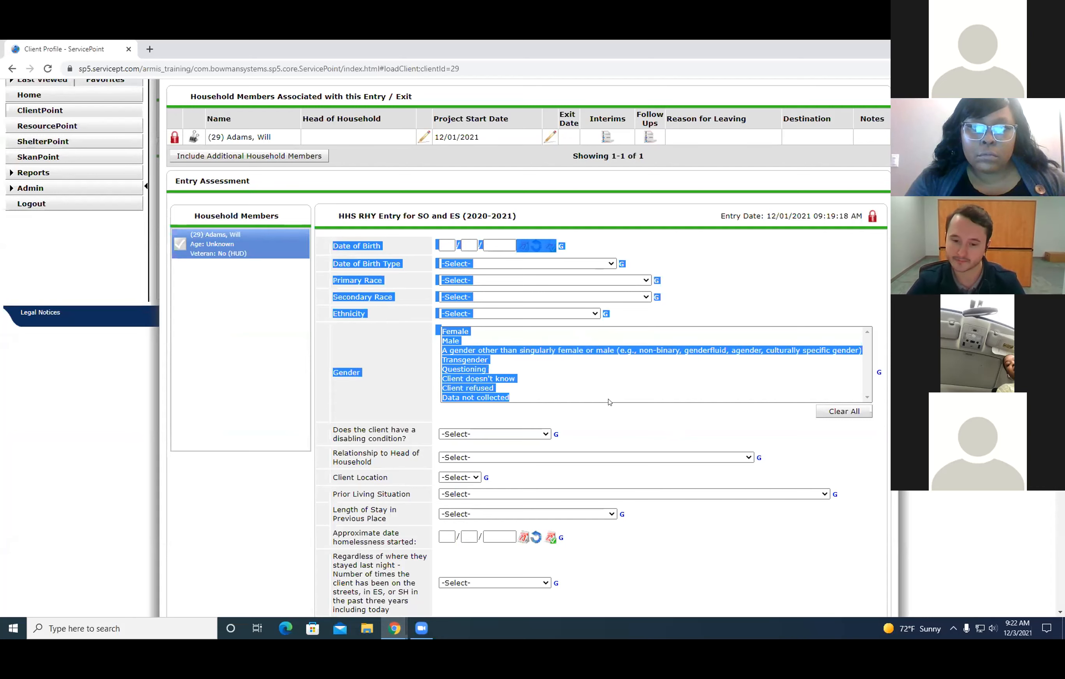
left_click(614, 418)
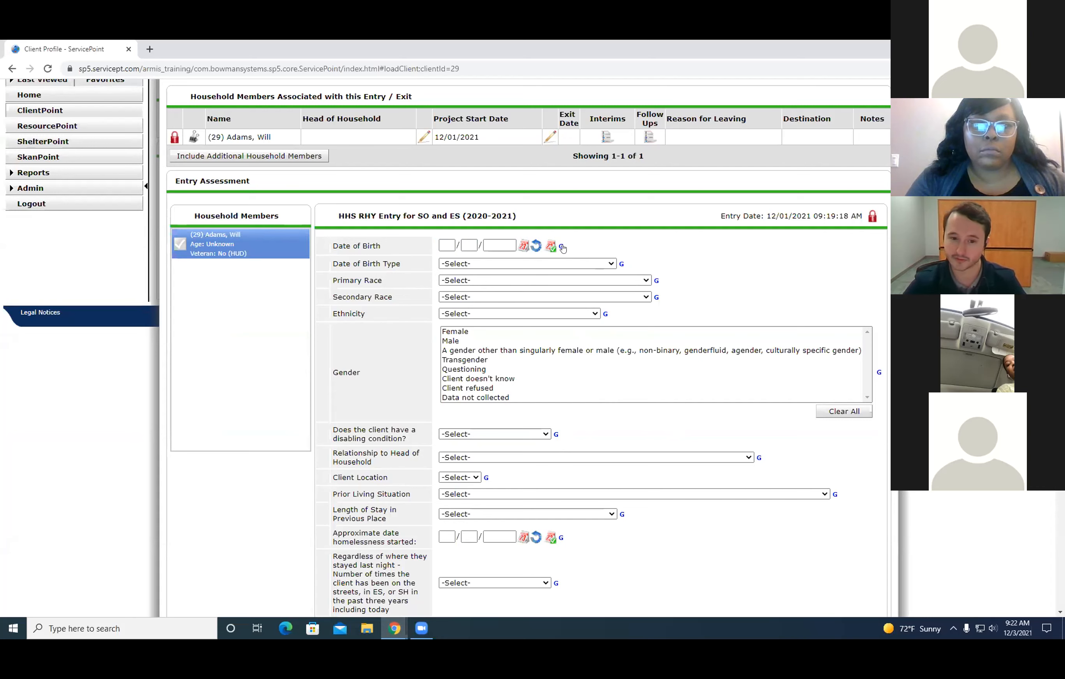
left_click(448, 245)
type("0101")
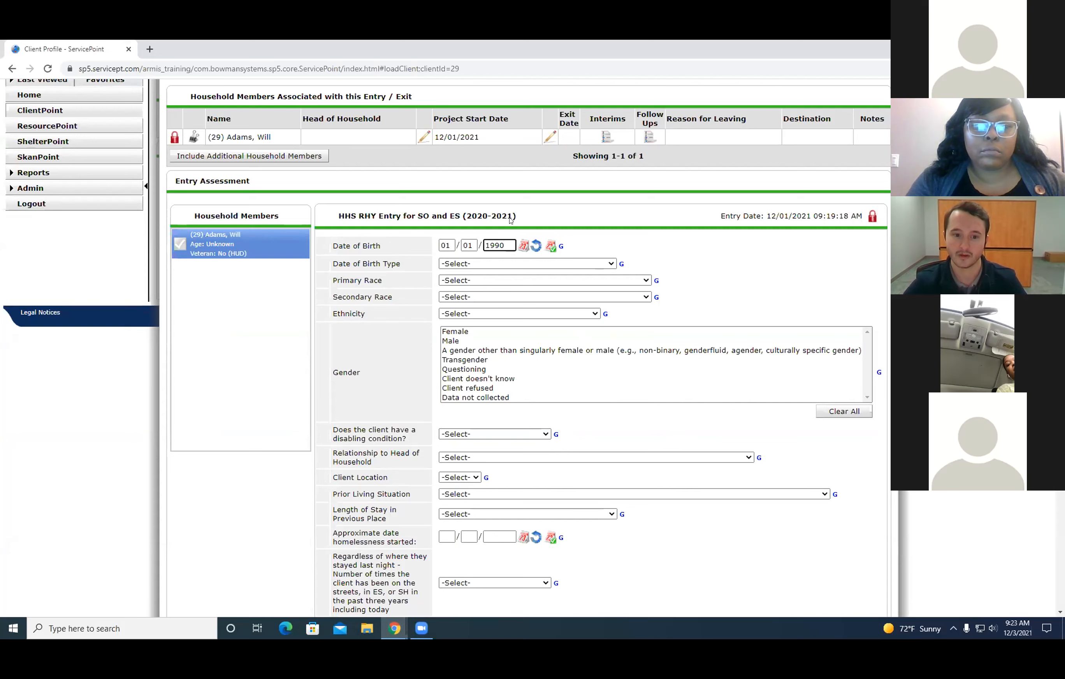
left_click_drag(330, 247, 390, 248)
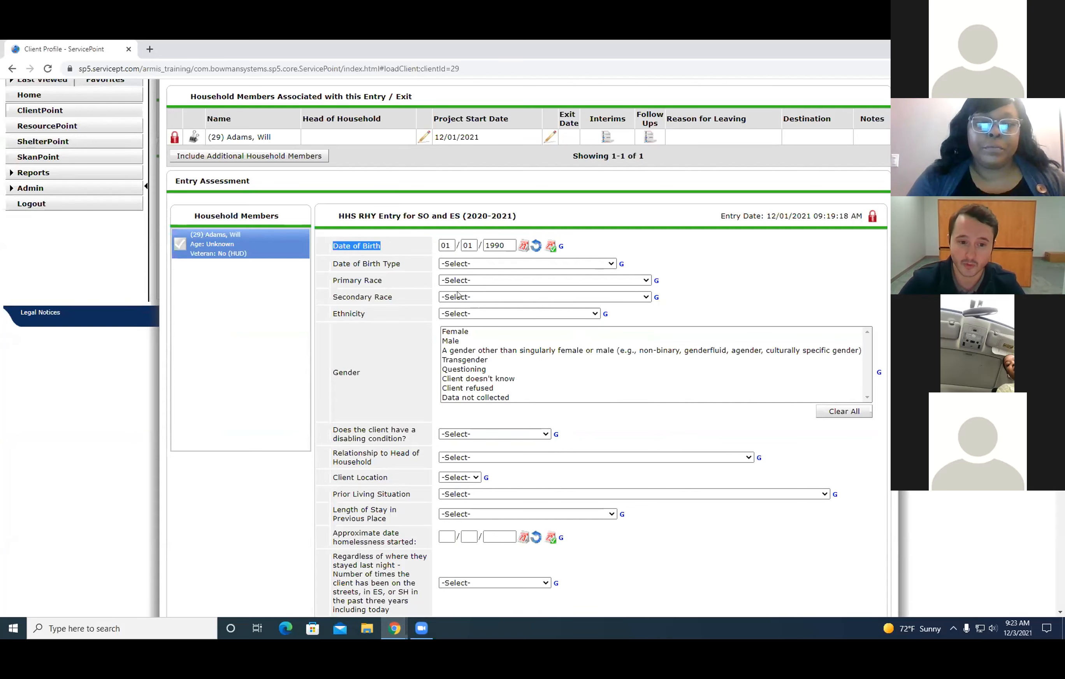
left_click(706, 294)
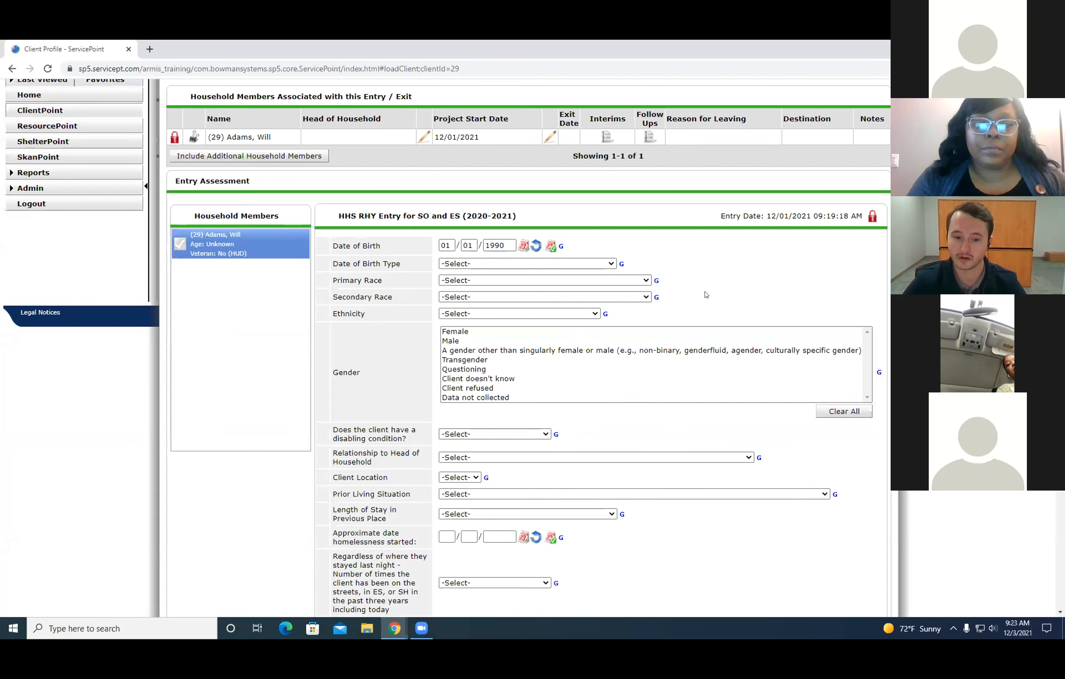
Open the HUD Exchange HMIS Data Standards page in a separate browser tab.
scroll(706, 295, "down", 12)
scroll(377, 279, "up", 11)
scroll(377, 279, "up", 4)
left_click_drag(931, 48, 587, 154)
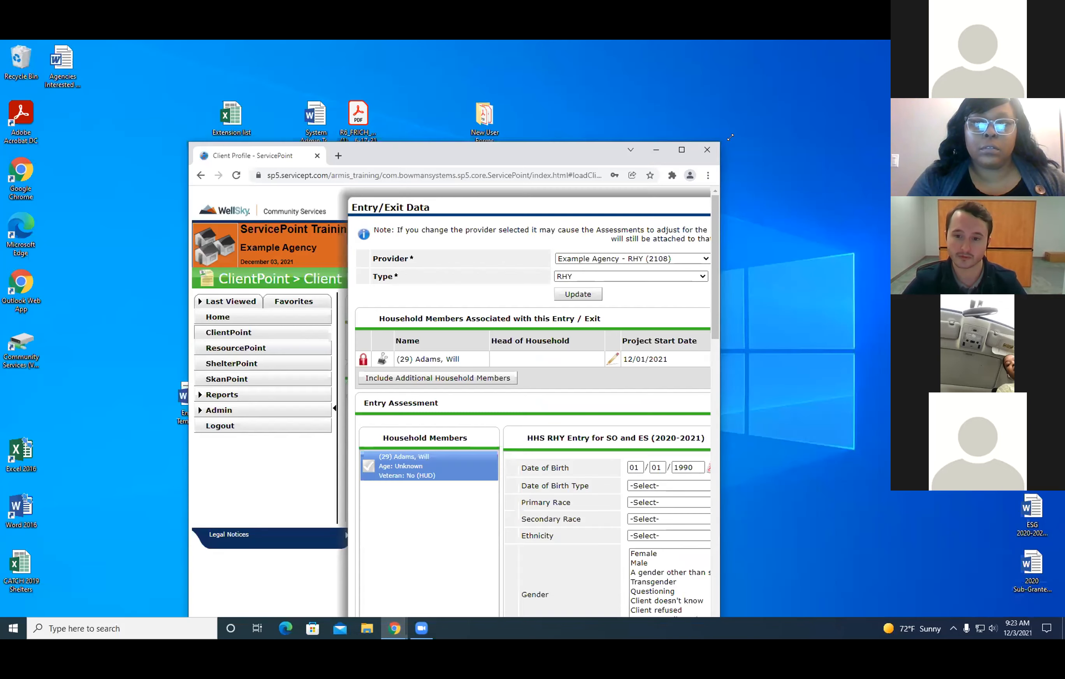
left_click(688, 153)
key("ctrl+t")
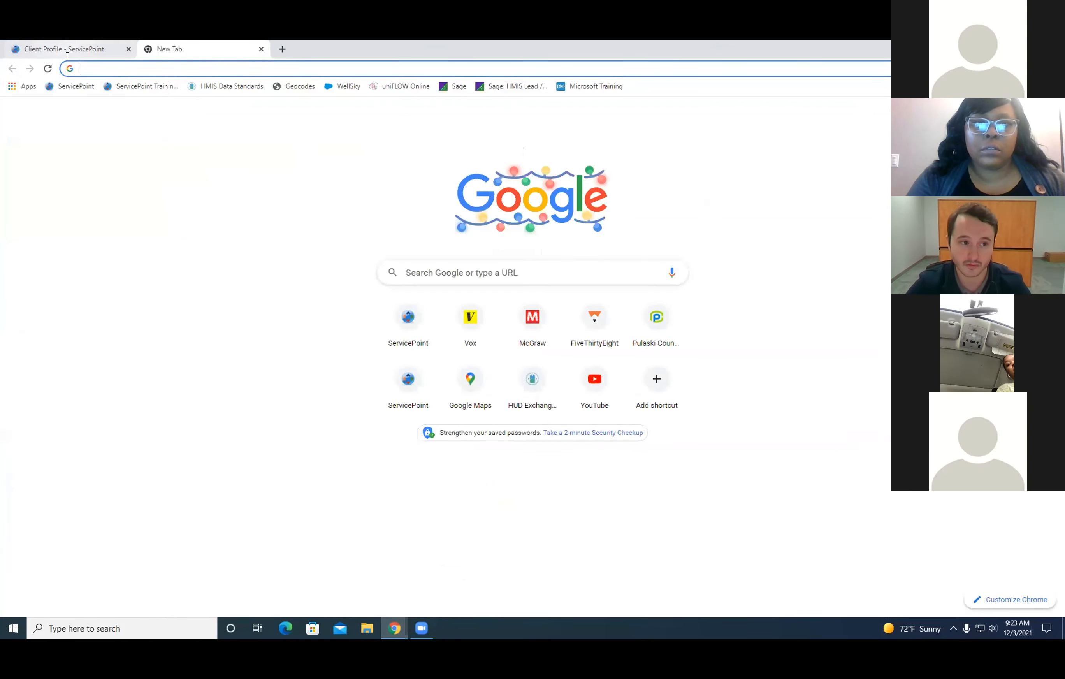
left_click(210, 87)
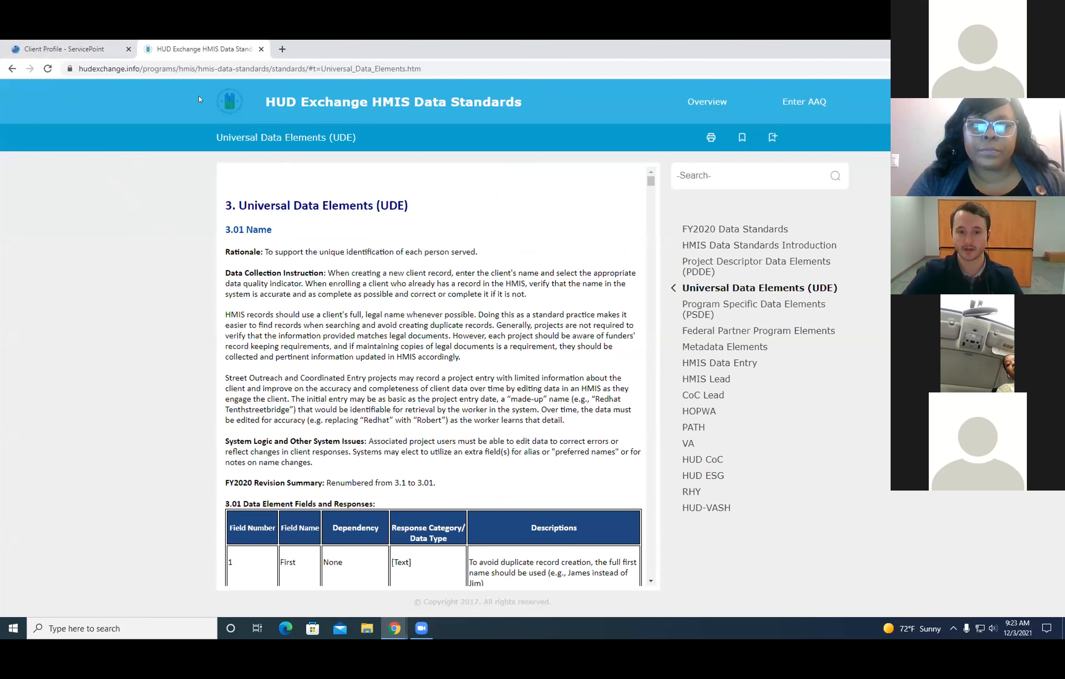
Read the rationale and data collection instructions in Universal Data Elements, from Name to Date of Birth, and close the reference page.
scroll(338, 214, "down", 4)
scroll(403, 261, "up", 4)
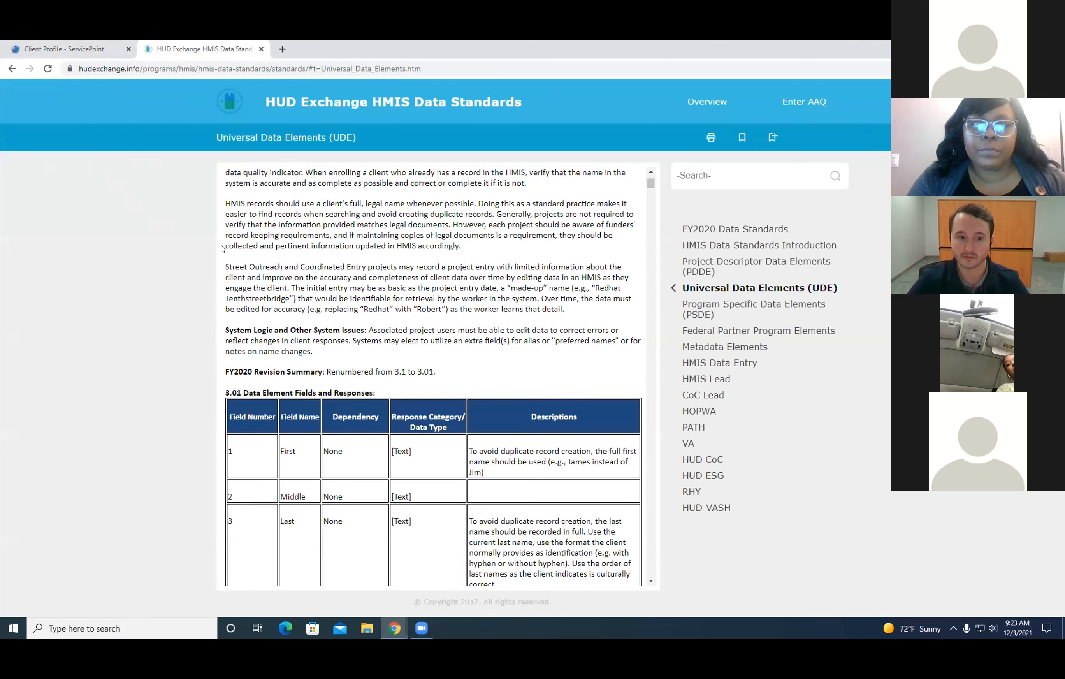
left_click_drag(225, 251, 510, 441)
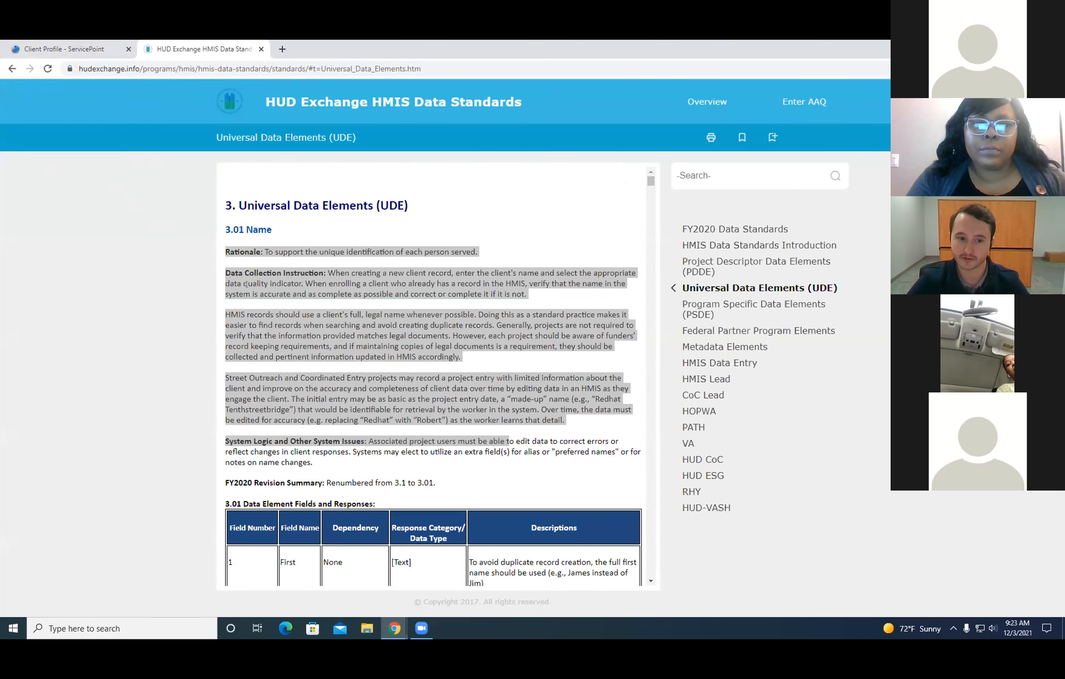
left_click(135, 260)
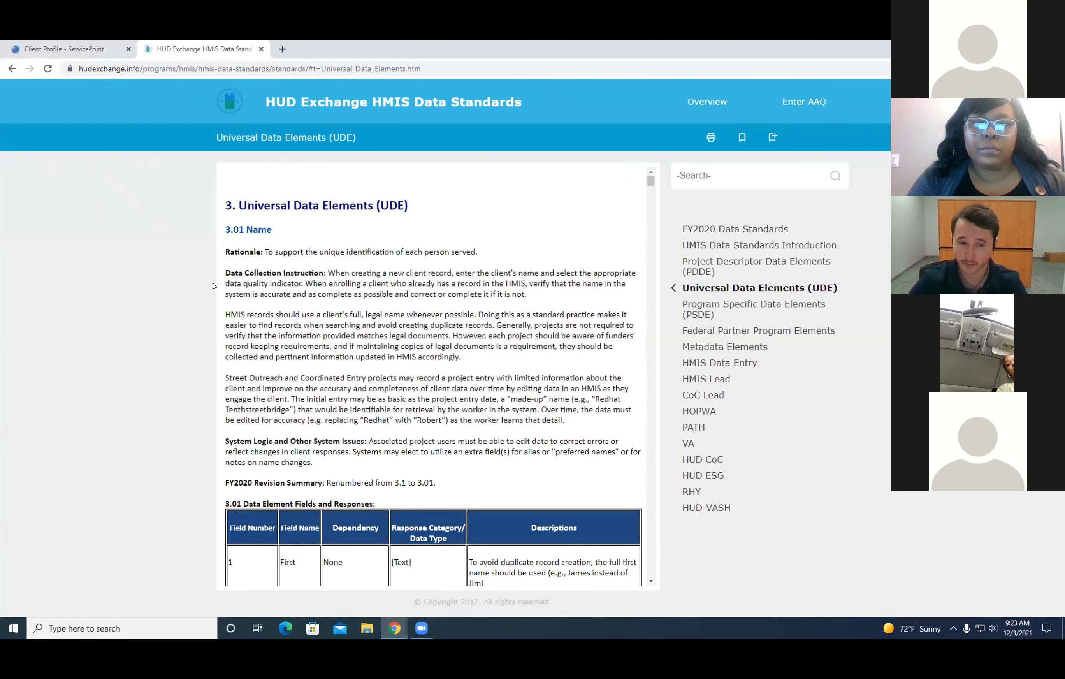
left_click_drag(225, 272, 315, 272)
scroll(405, 312, "down", 9)
scroll(405, 312, "down", 20)
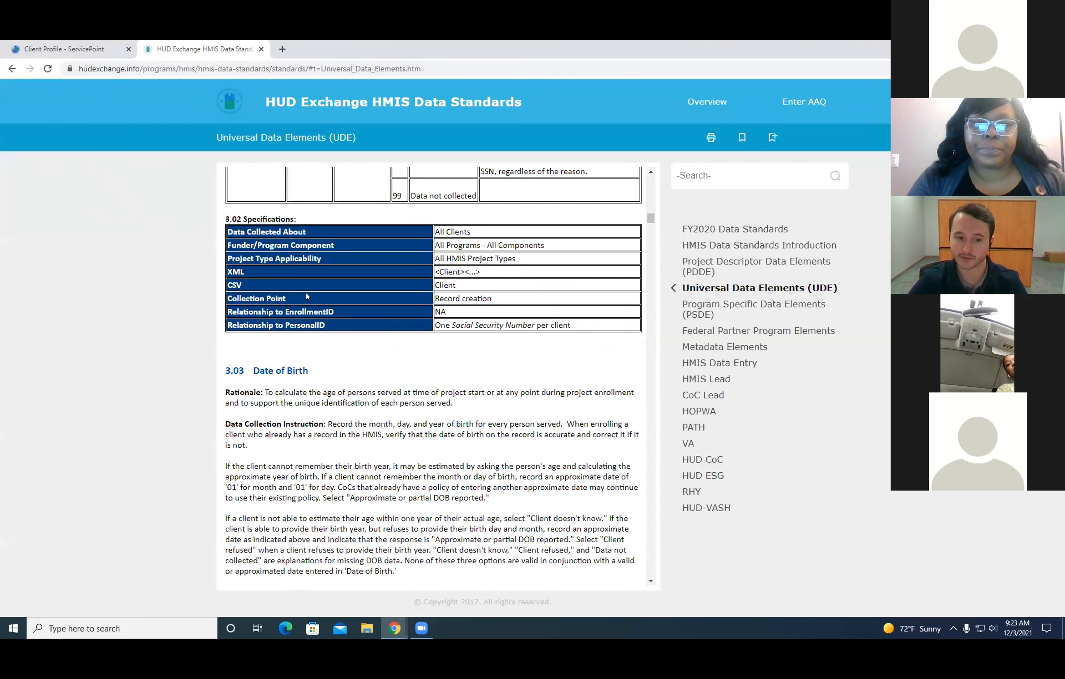
scroll(307, 297, "down", 5)
left_click(64, 49)
left_click(261, 49)
Review the Non-Cash Benefits and Health Insurance sections of the client's entry assessment.
scroll(348, 473, "down", 5)
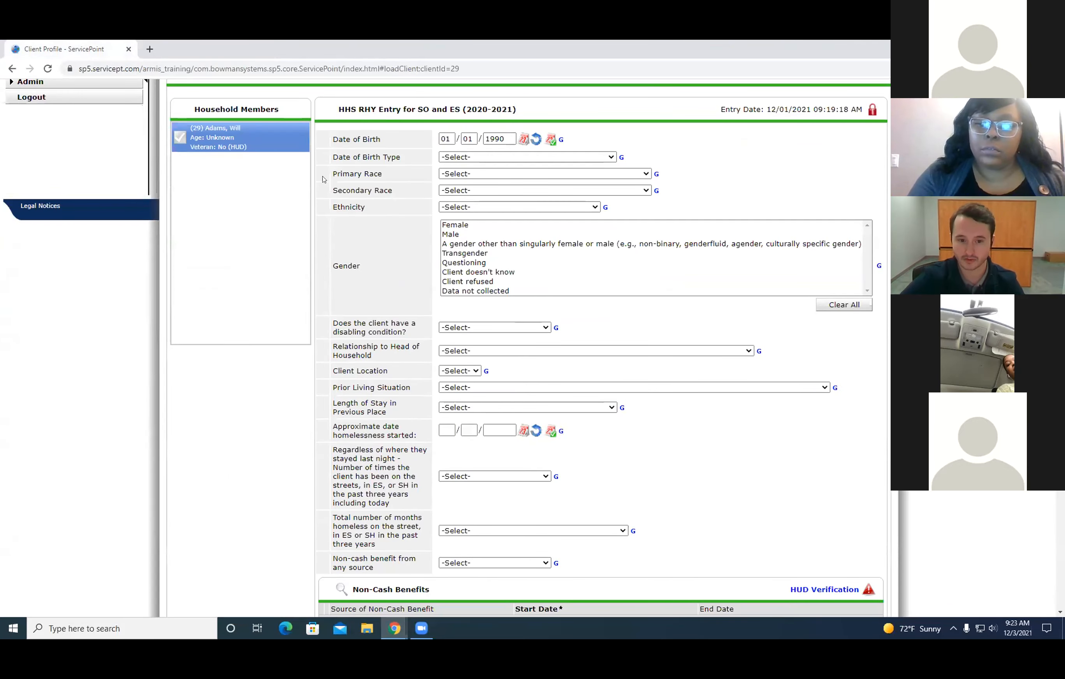
scroll(443, 197, "down", 7)
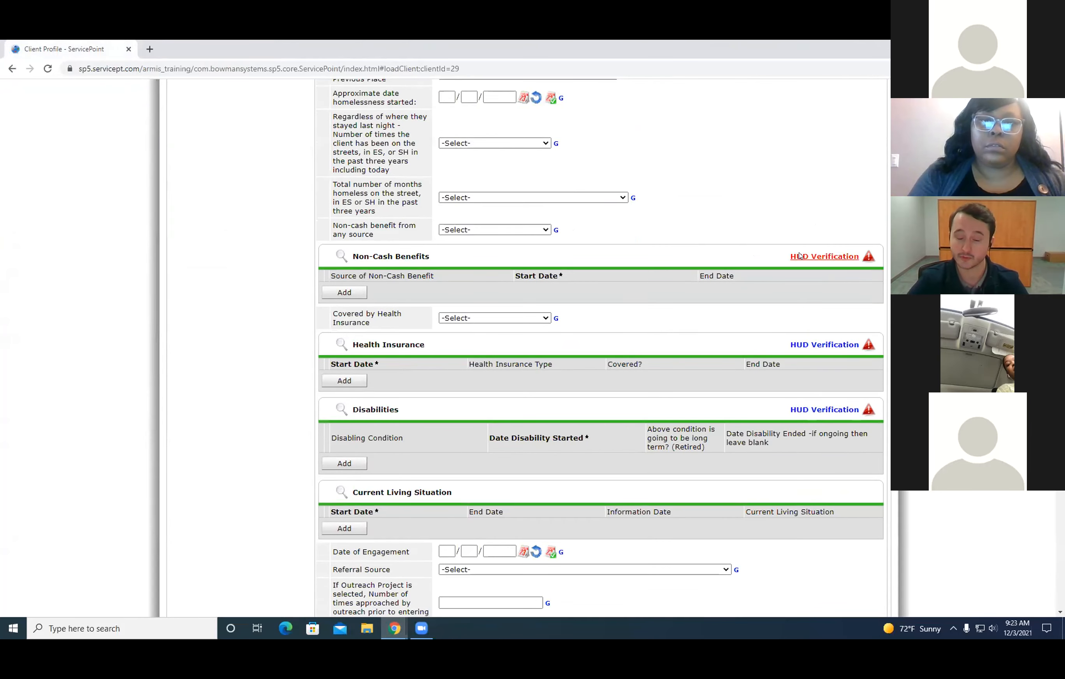
left_click_drag(308, 250, 853, 381)
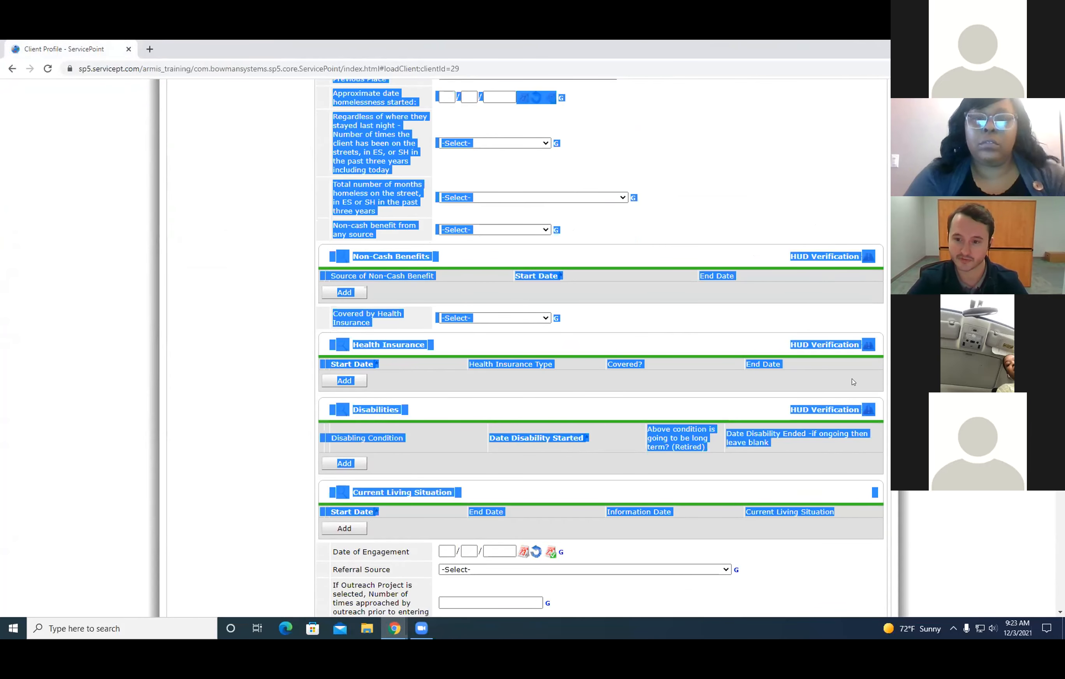
left_click(776, 205)
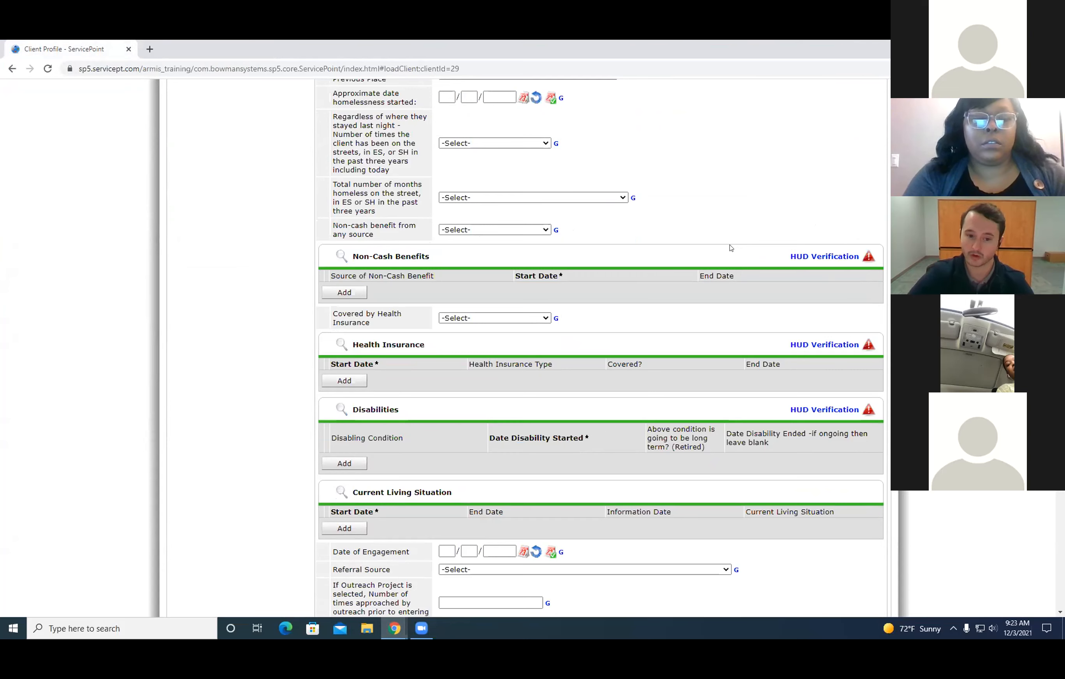
Try answering the question on non-cash benefit from any source with Yes (HUD), and reset it to unselected.
left_click(492, 230)
left_click(461, 250)
left_click(501, 230)
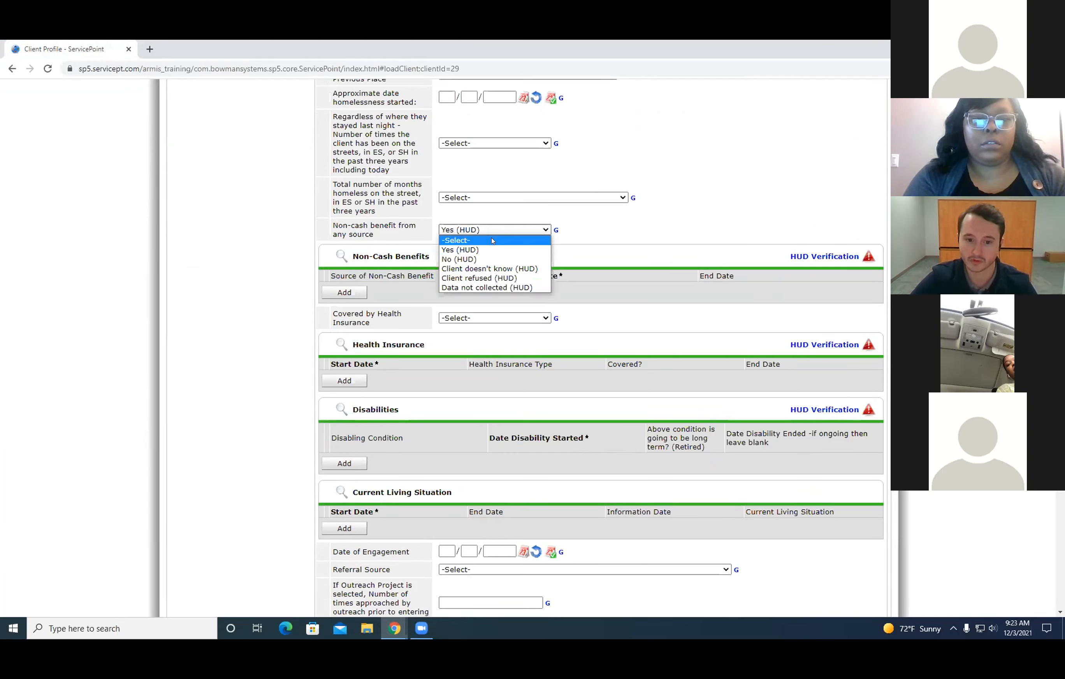
left_click(490, 239)
Open the HUD Verification for the Non-Cash Benefits section.
left_click_drag(353, 257, 435, 257)
left_click_drag(351, 344, 421, 341)
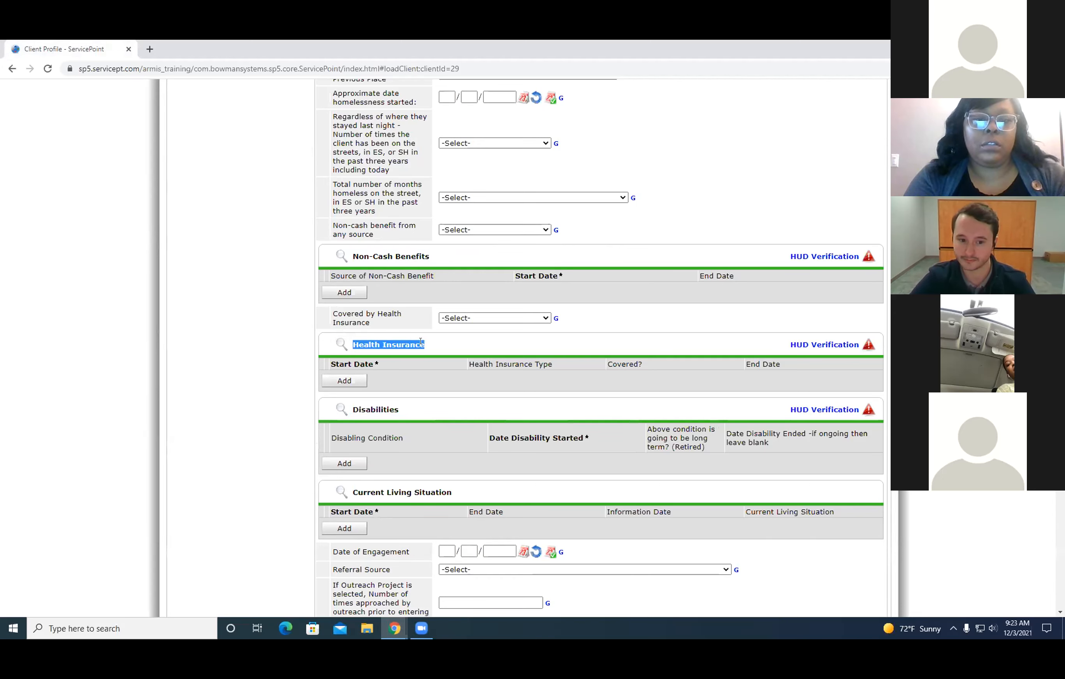
left_click(445, 345)
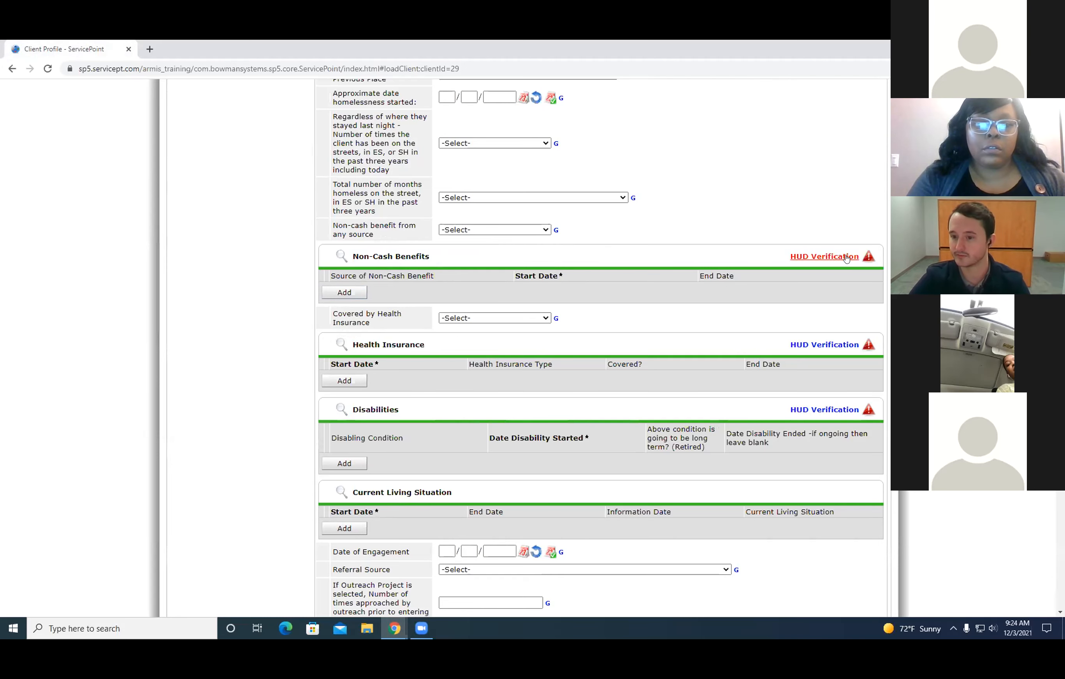
left_click(826, 257)
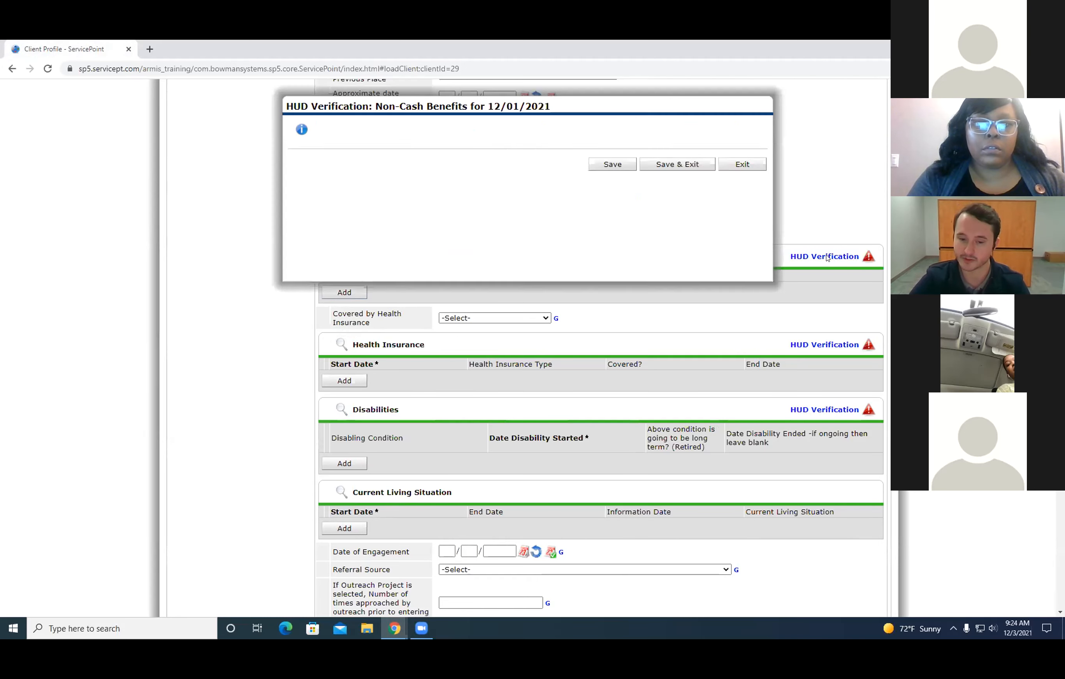
left_click_drag(634, 108, 681, 118)
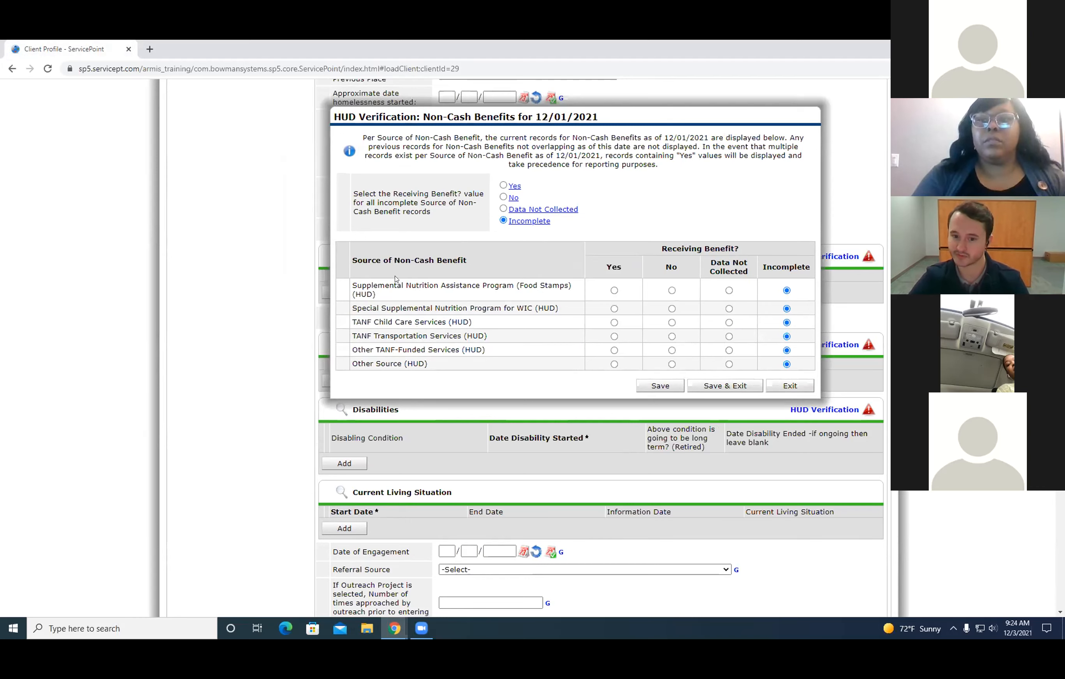
Mark all non-cash benefit sources No except Supplemental Nutrition Assistance Program (Food Stamps) as Yes, and save and exit the verification.
left_click_drag(517, 285, 556, 279)
left_click(662, 309)
left_click(504, 197)
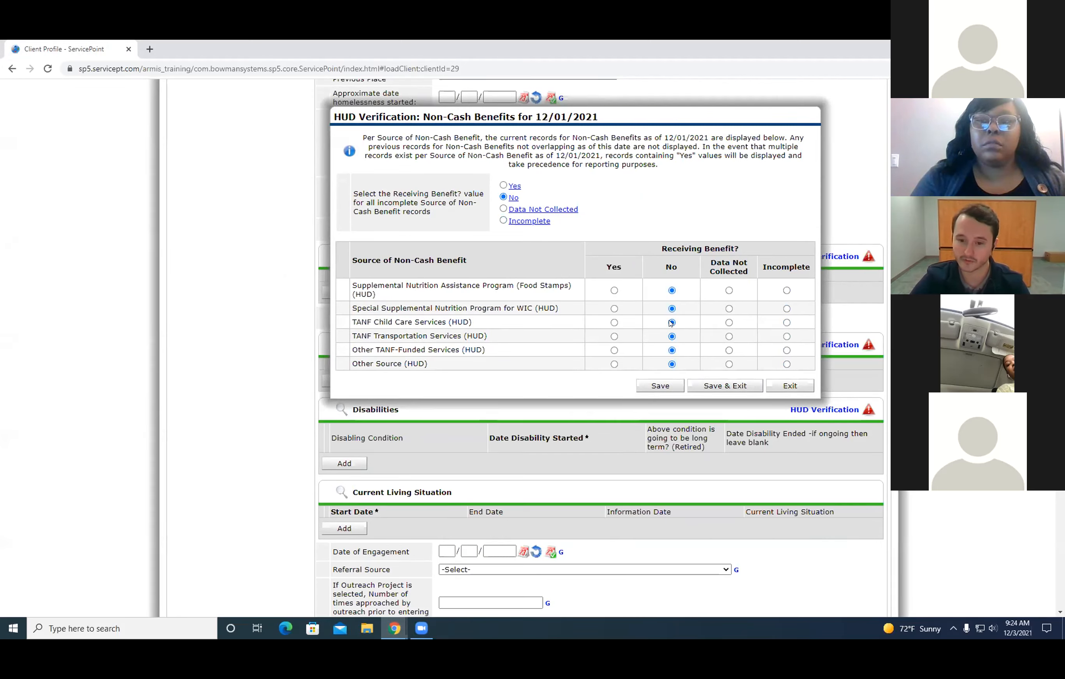
left_click(614, 291)
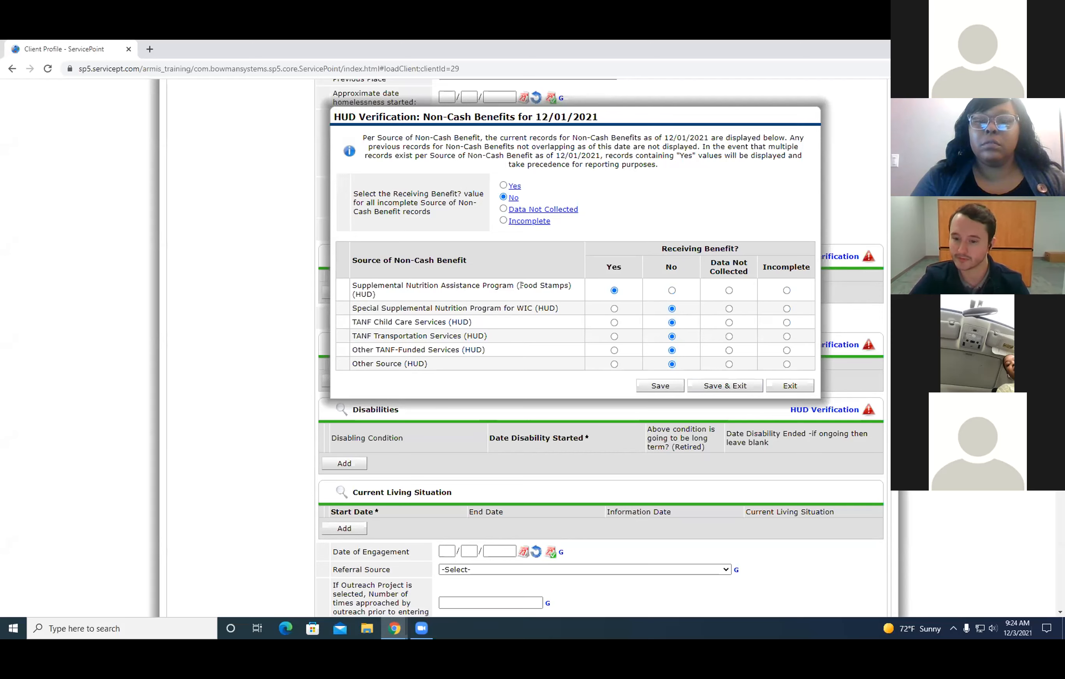
left_click(705, 385)
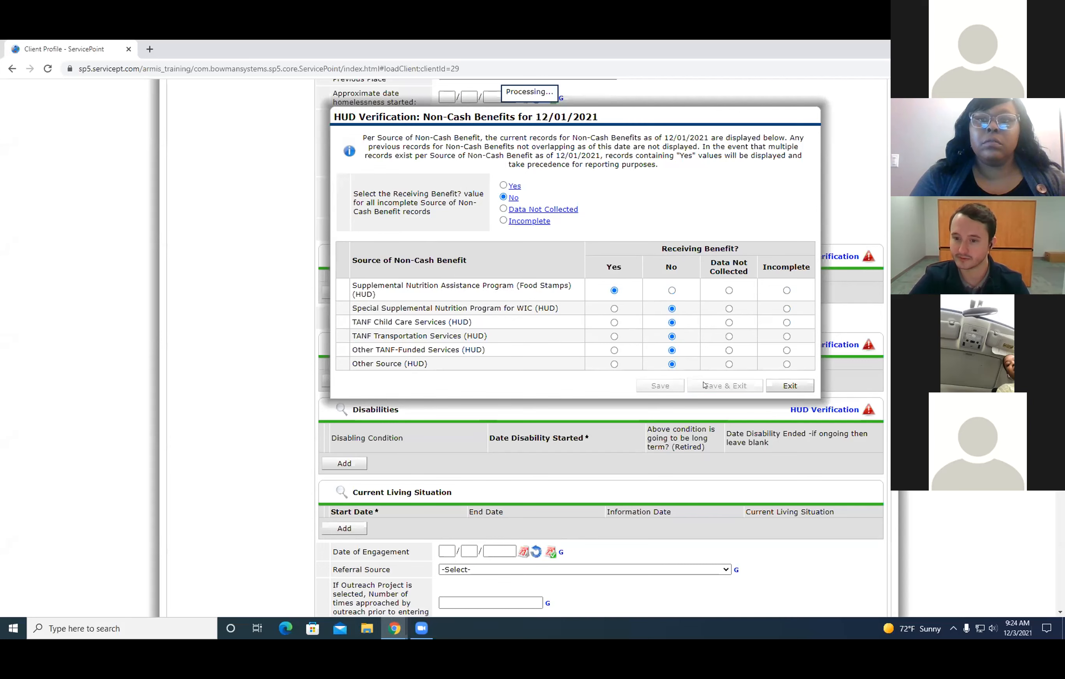
Review the entry assessment from the recorded Non-Cash Benefits through the remaining sections, and back to the provider and type.
scroll(635, 320, "up", 3)
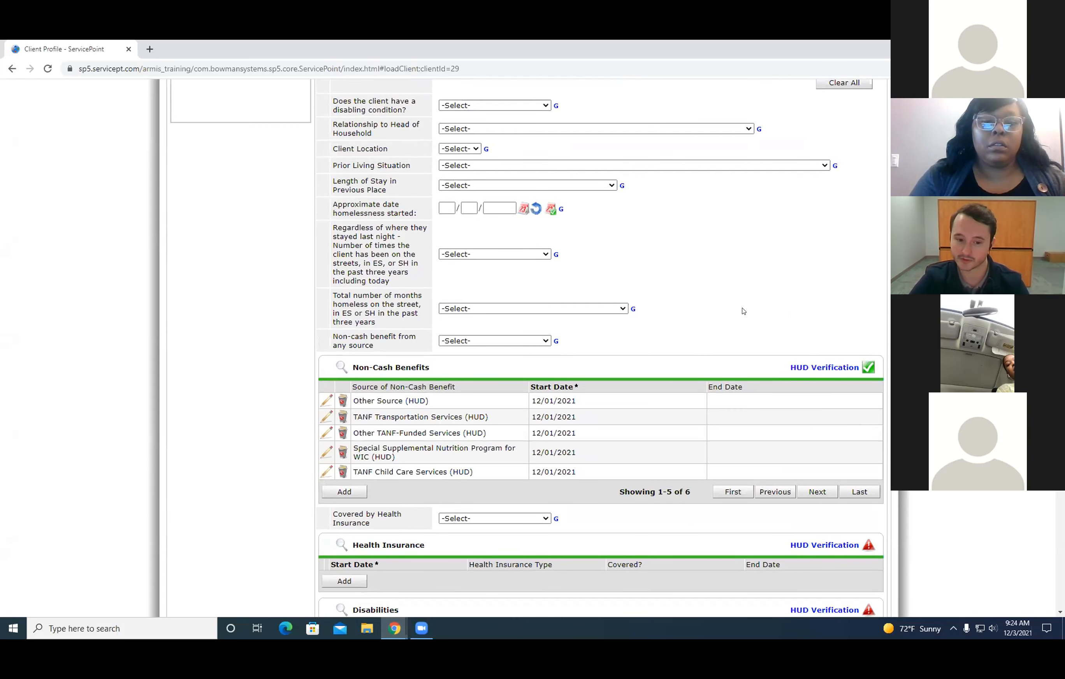
scroll(742, 311, "down", 3)
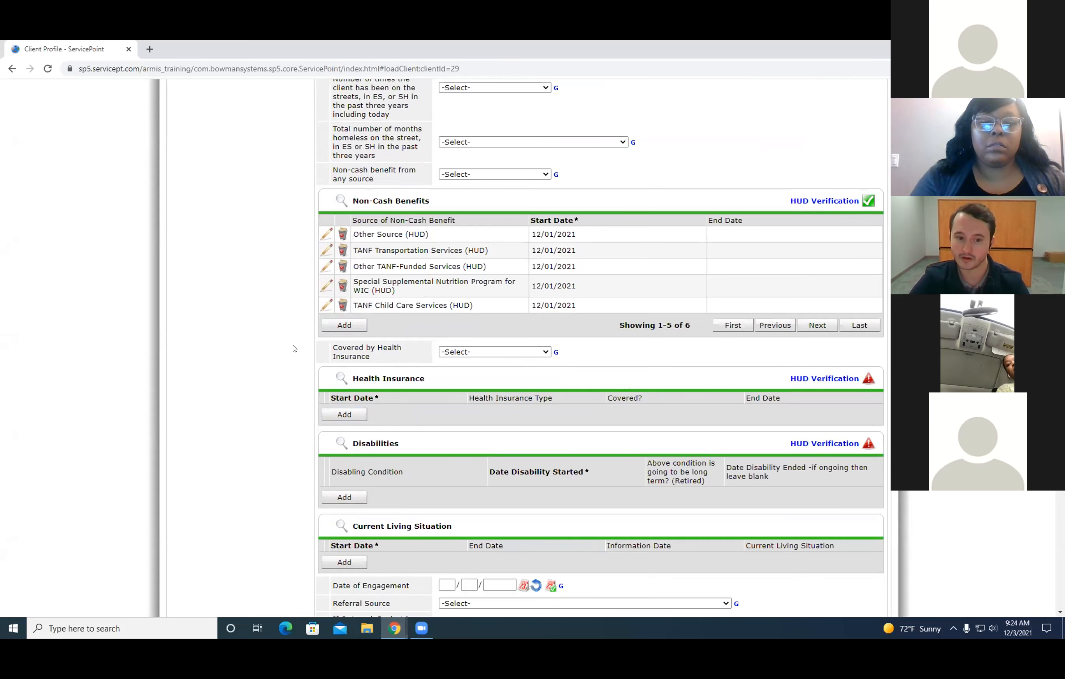
scroll(503, 412, "down", 10)
scroll(588, 390, "up", 5)
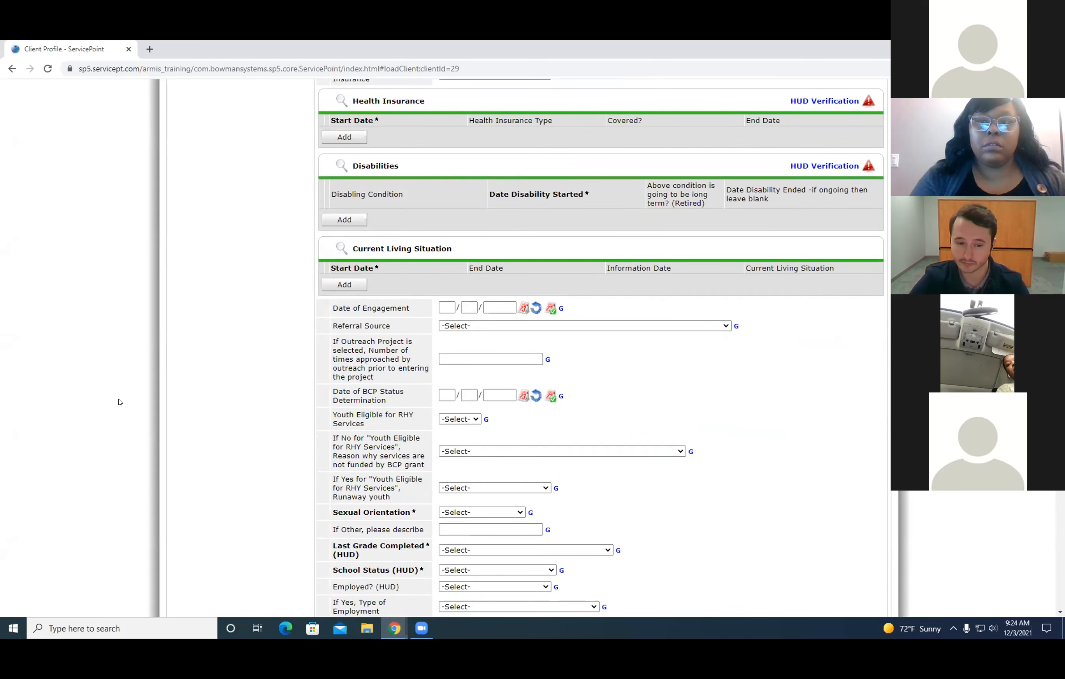
scroll(287, 382, "down", 4)
scroll(445, 393, "up", 20)
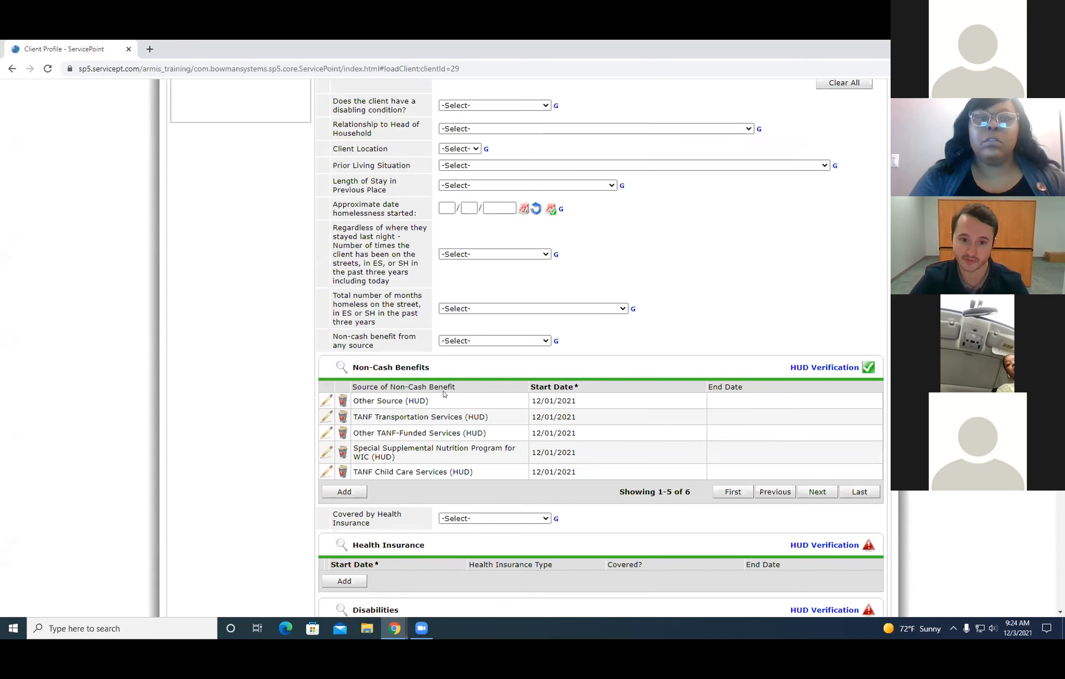
scroll(445, 394, "up", 5)
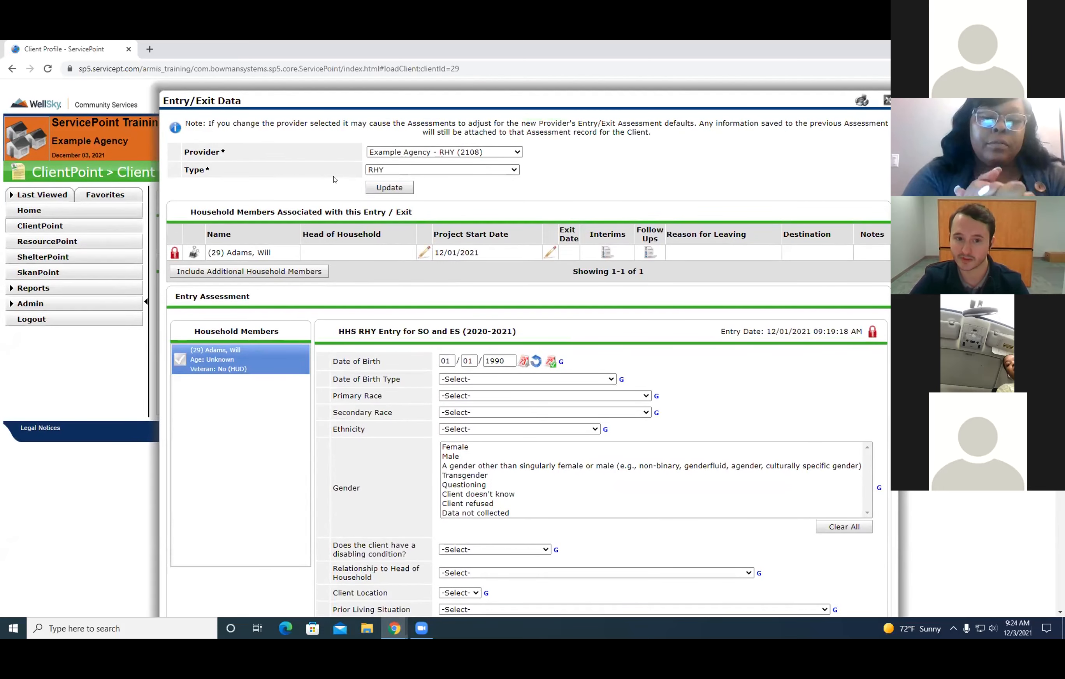
scroll(663, 361, "down", 15)
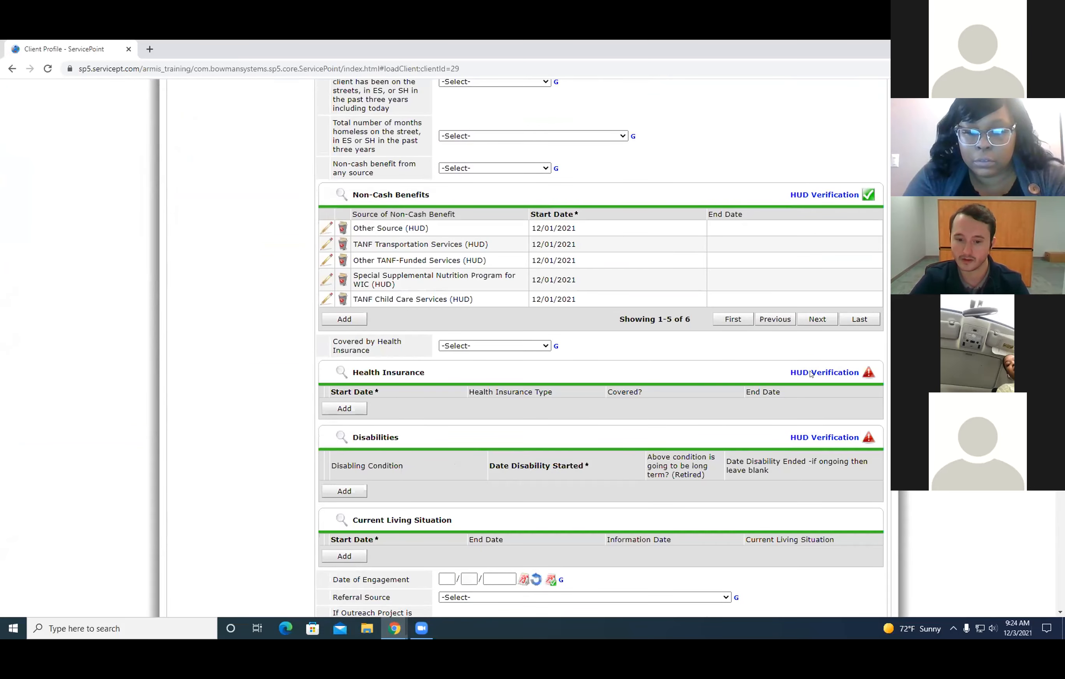
scroll(716, 394, "down", 1)
scroll(639, 409, "up", 12)
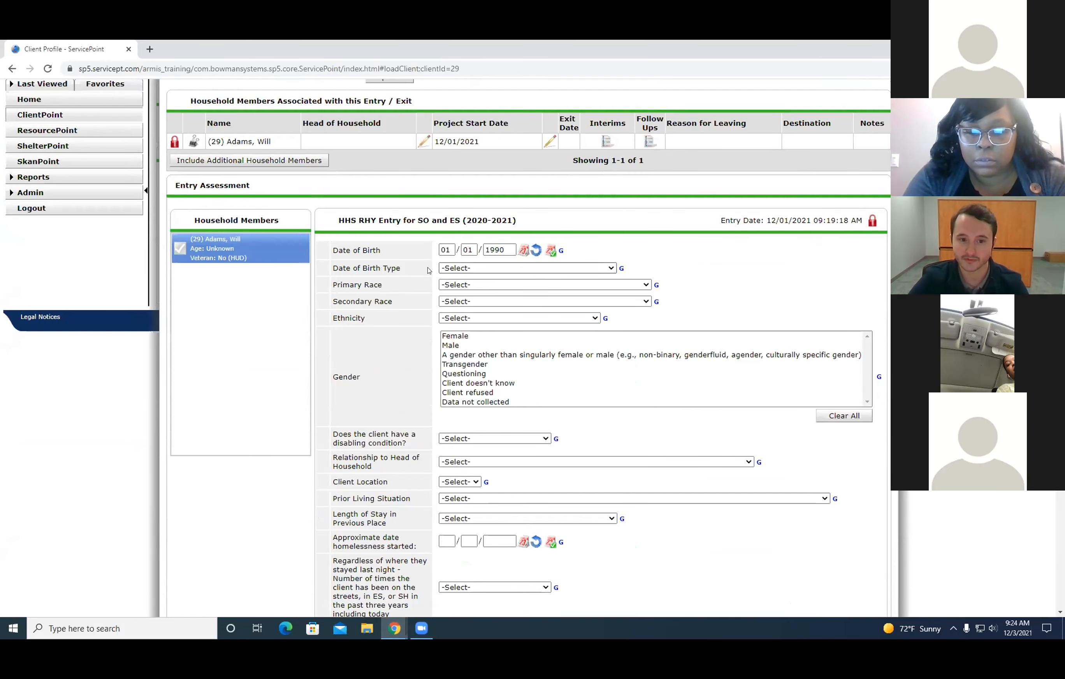
scroll(428, 270, "up", 3)
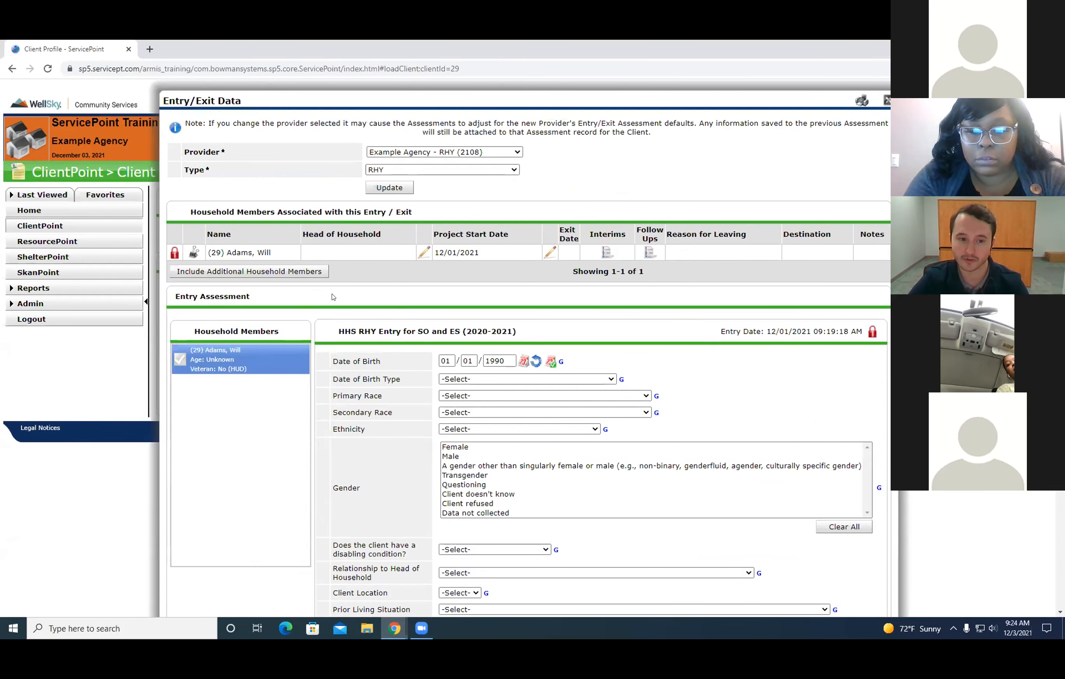
Try to save and exit the client's RHY entry assessment with the required questions unanswered.
scroll(783, 265, "down", 15)
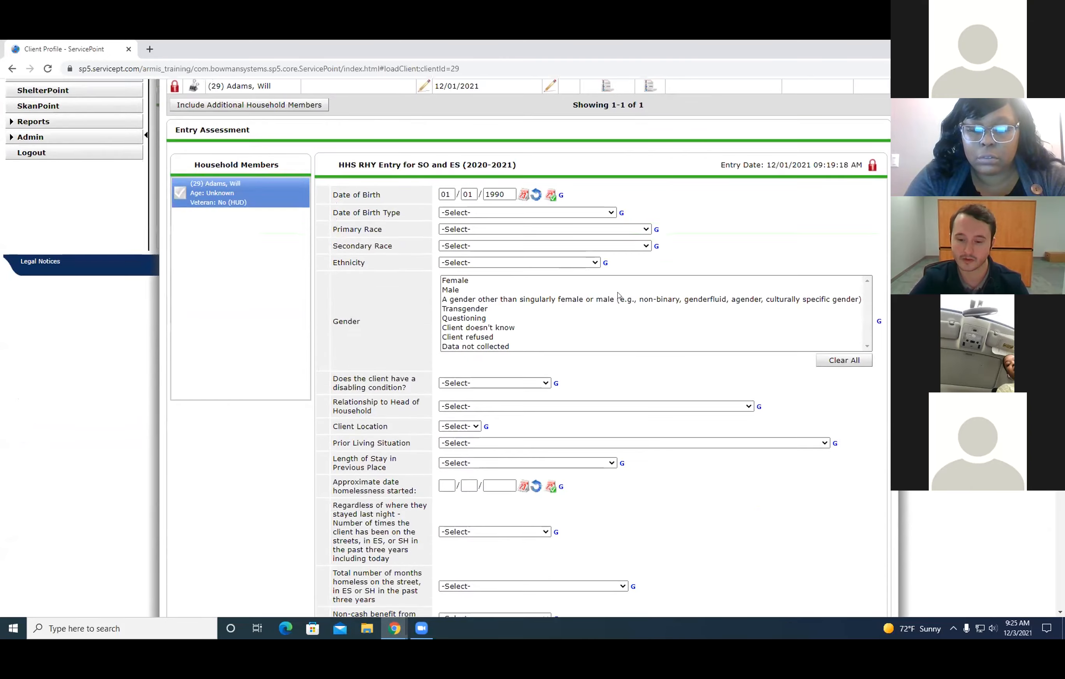
scroll(677, 398, "down", 10)
scroll(677, 400, "up", 3)
scroll(678, 402, "down", 3)
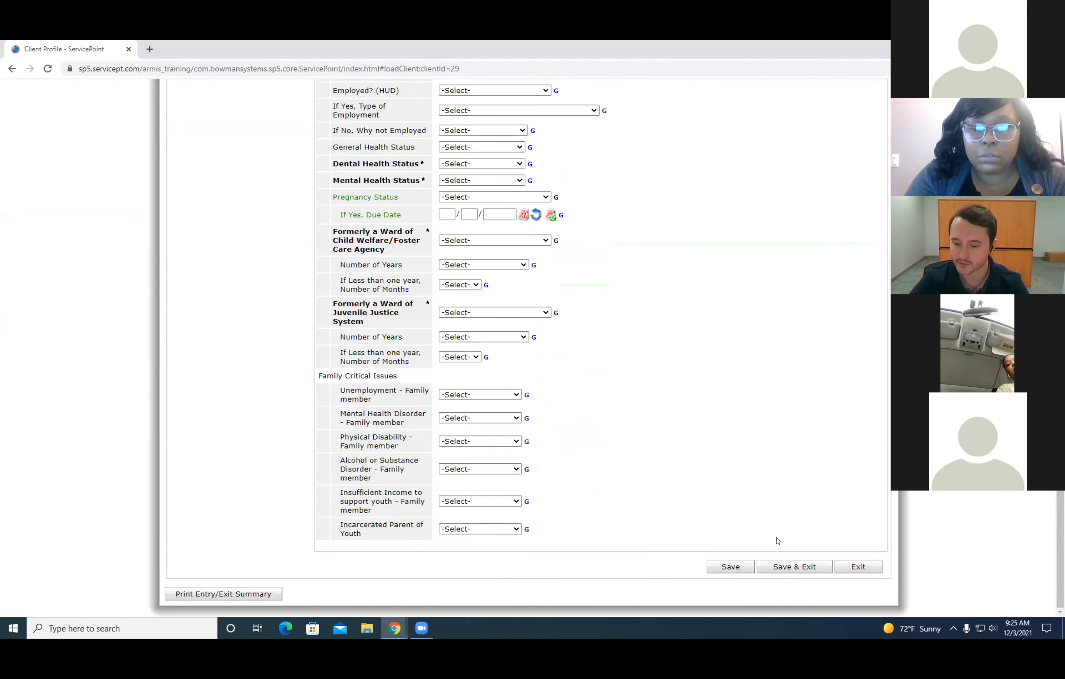
left_click(788, 568)
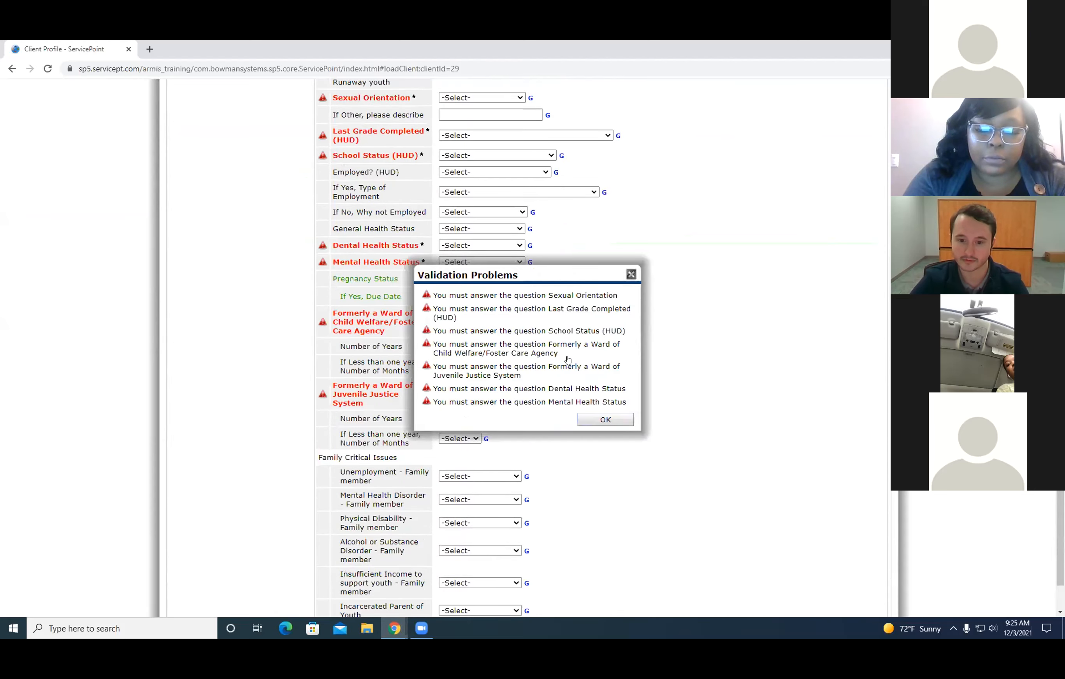
Close the RHY entry assessment without saving and delete the client's Example Agency - RHY entry.
left_click(605, 419)
scroll(597, 382, "up", 15)
scroll(598, 382, "up", 5)
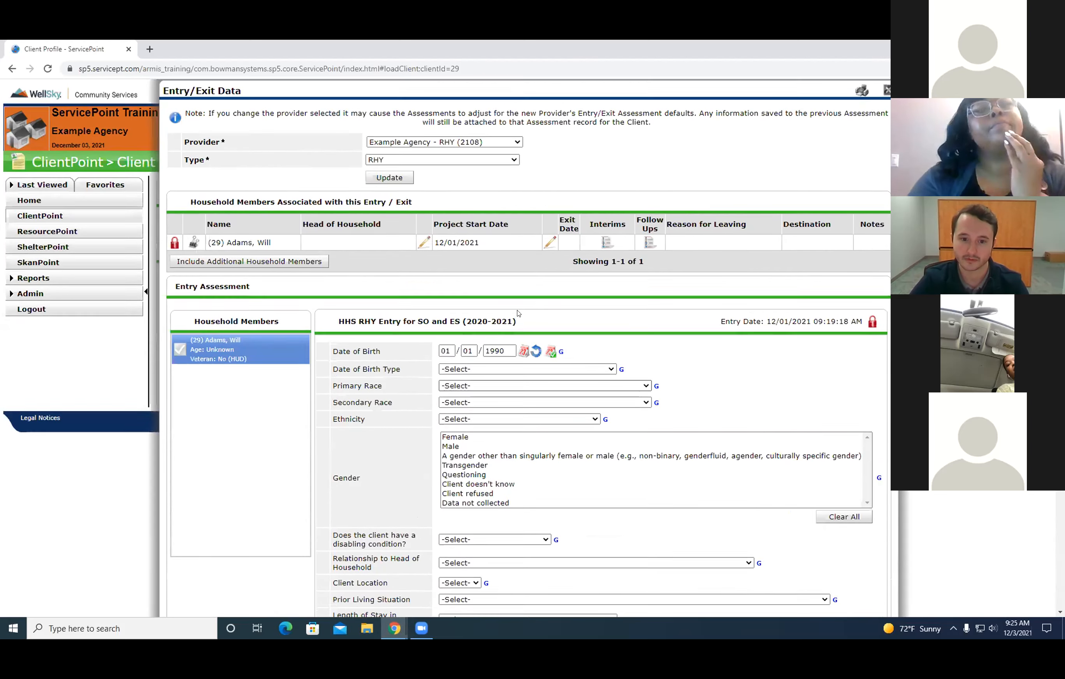
left_click(886, 98)
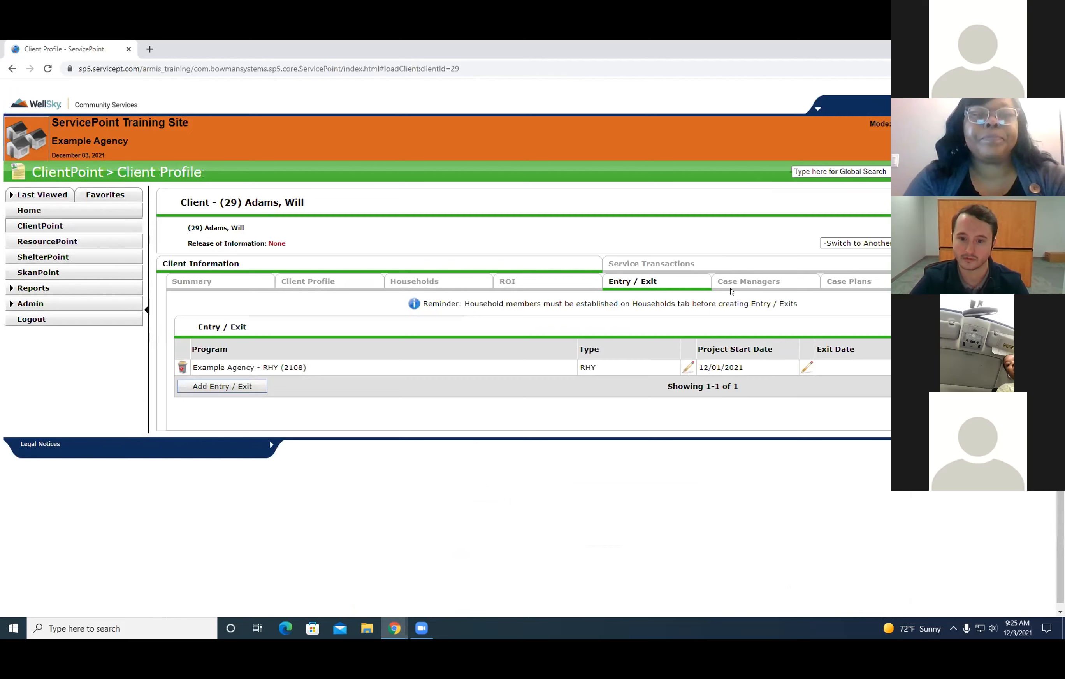
left_click(178, 366)
left_click(539, 376)
Add a HUD-type entry at Example Agency - ESG Shelter (2107), including the whole Male Single Parent Family household, and continue to its assessment.
left_click(227, 371)
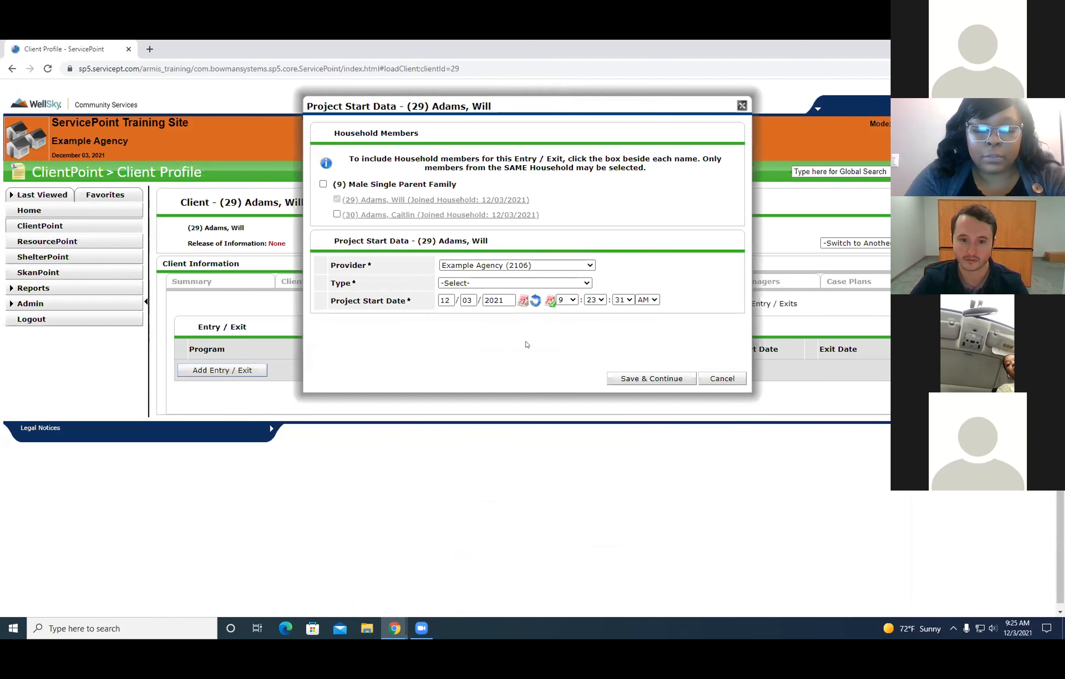
left_click(514, 282)
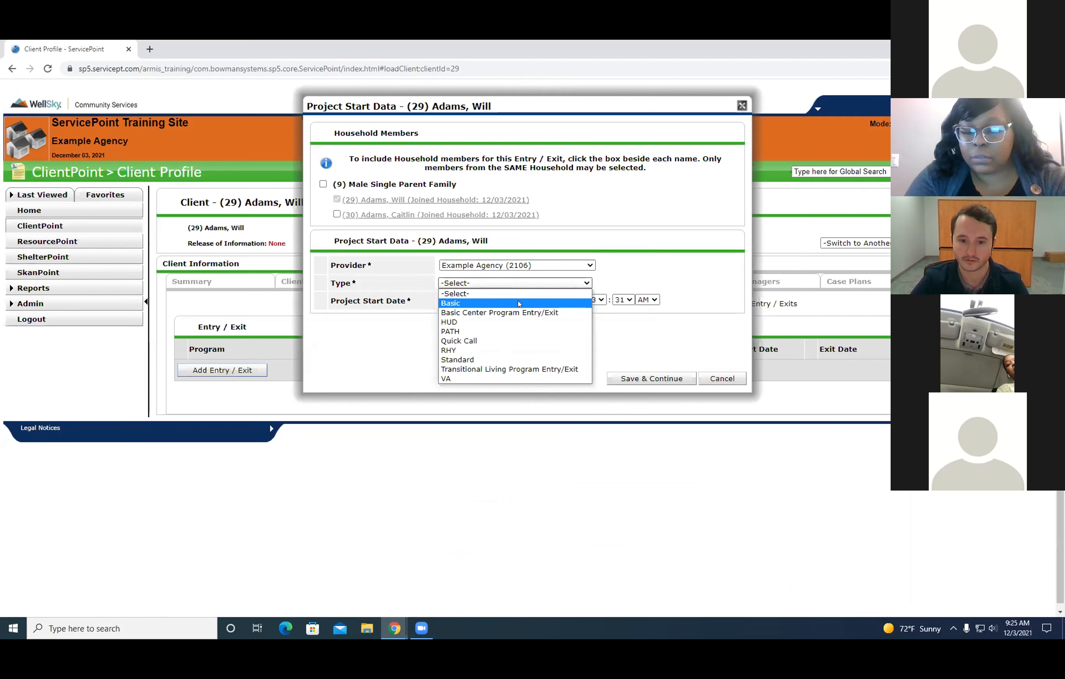
left_click(515, 265)
left_click(484, 294)
left_click(484, 283)
left_click(481, 321)
left_click(322, 184)
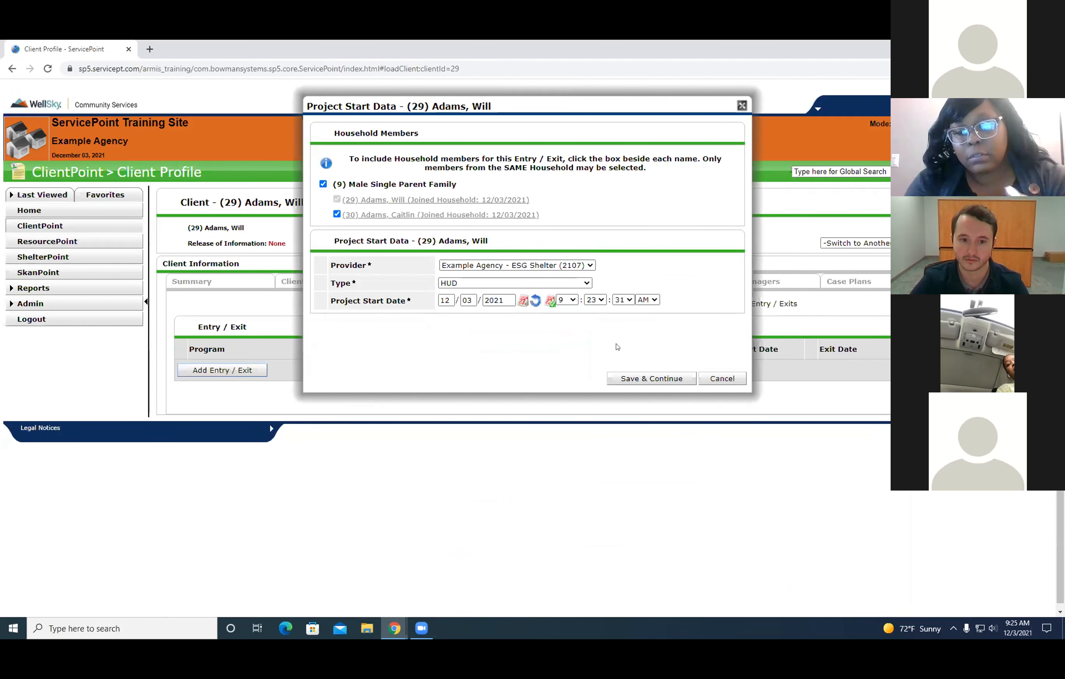
left_click(662, 378)
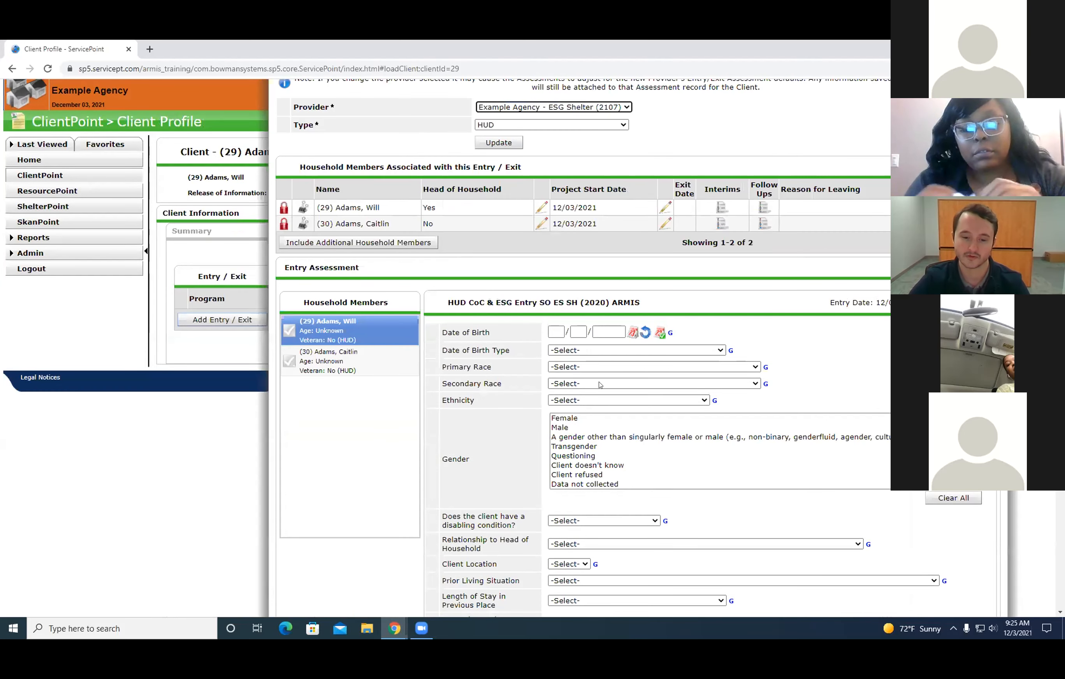
Examine the HUD CoC & ESG entry assessment for the father and then the daughter, from demographics through the disability and domestic violence questions.
left_click(337, 356)
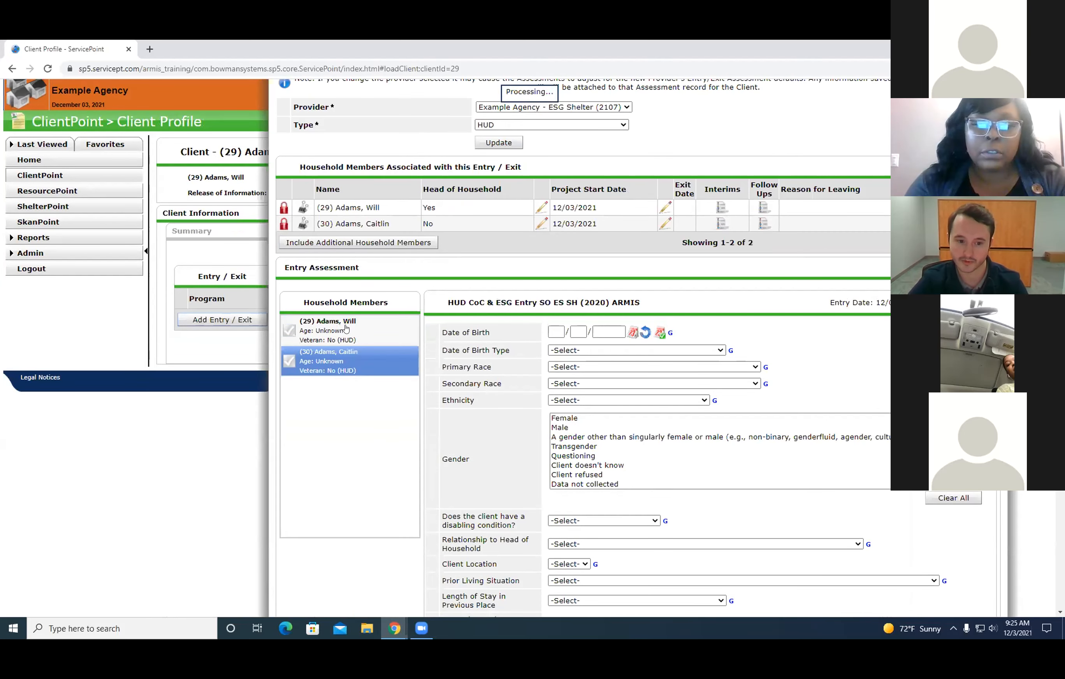
left_click(345, 327)
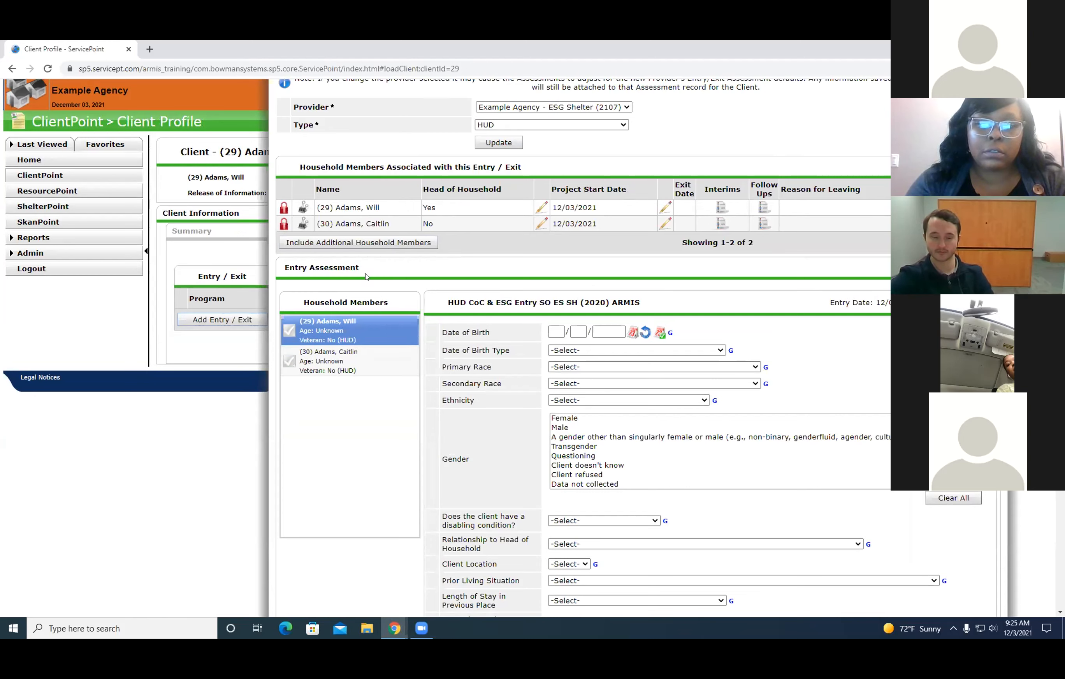
left_click(326, 356)
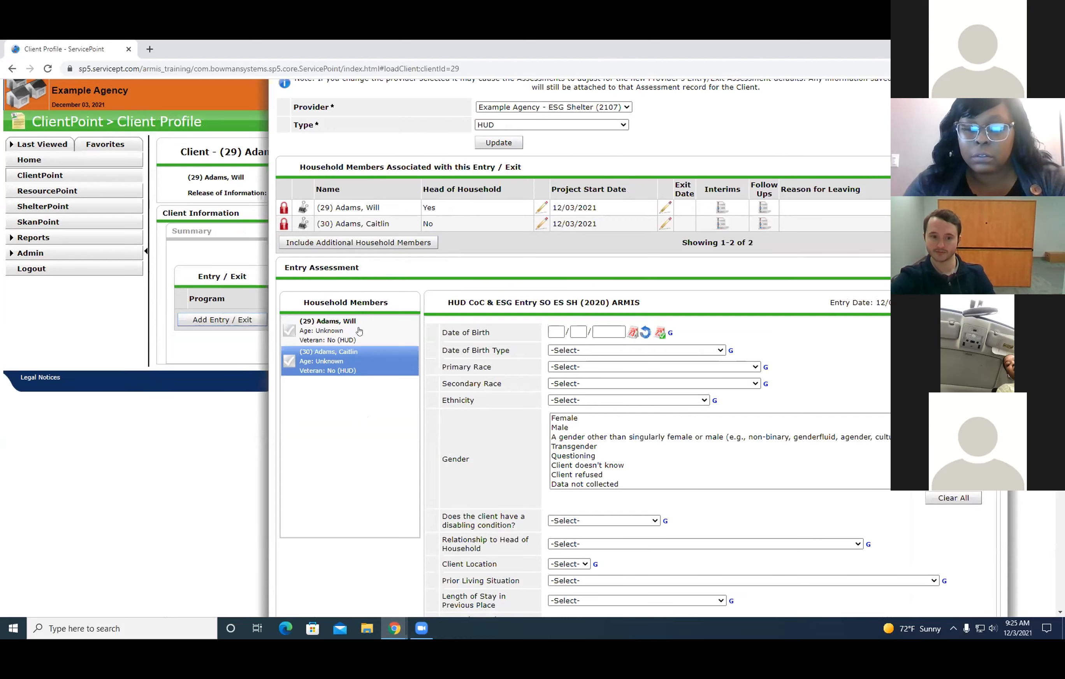
scroll(876, 429, "down", 7)
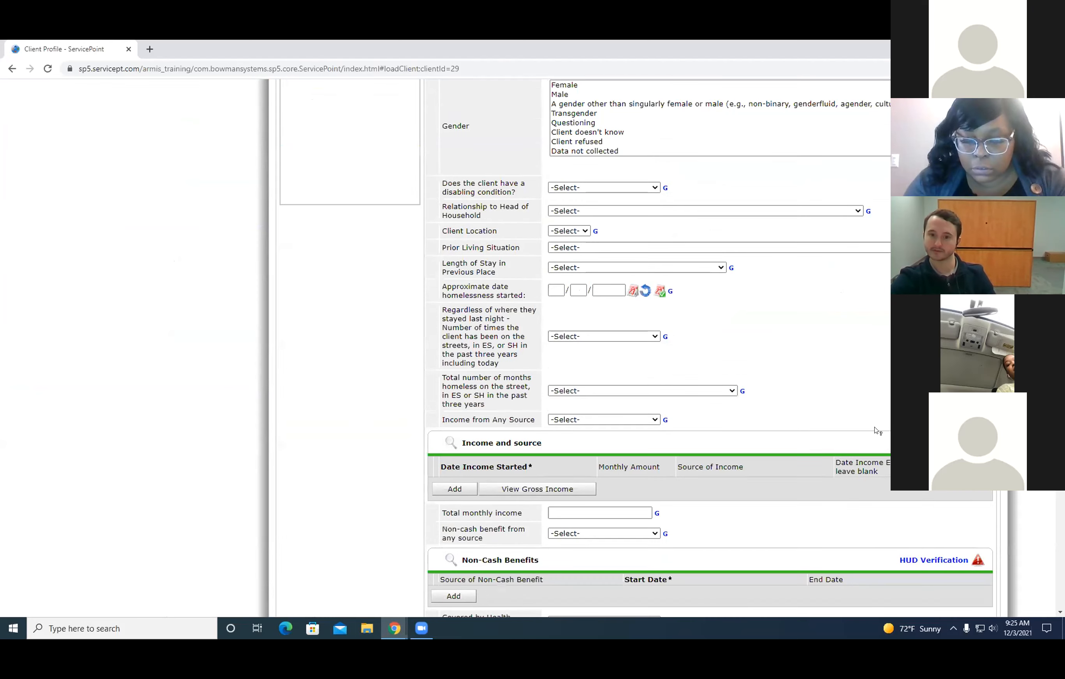
scroll(395, 348, "down", 10)
scroll(497, 406, "up", 14)
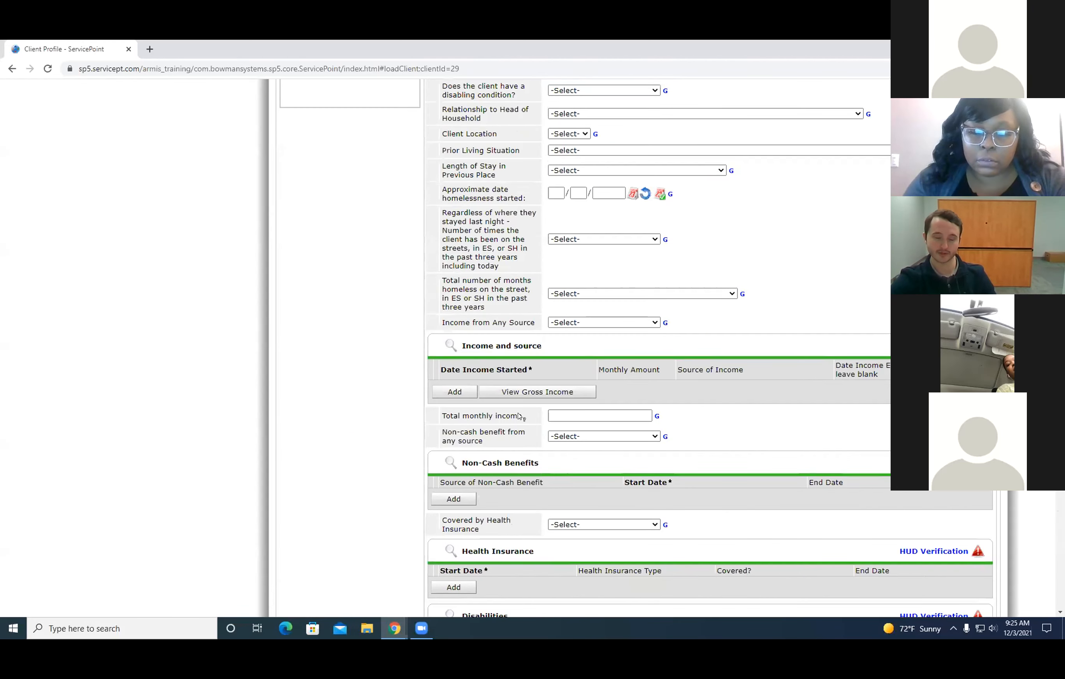
scroll(497, 406, "up", 4)
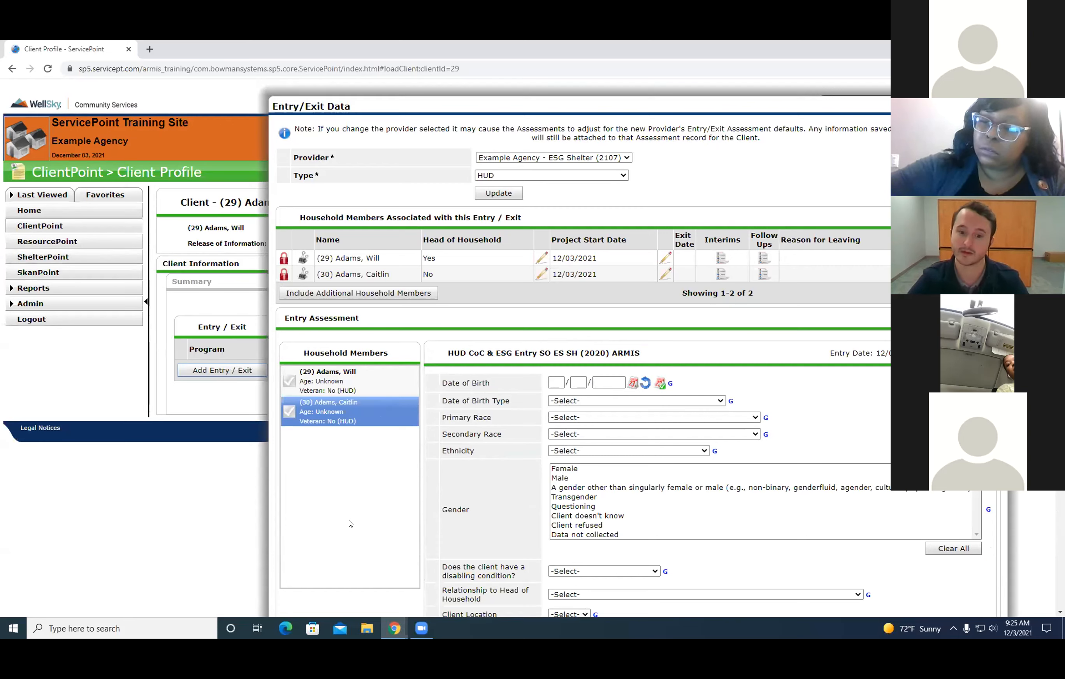
scroll(455, 419, "down", 9)
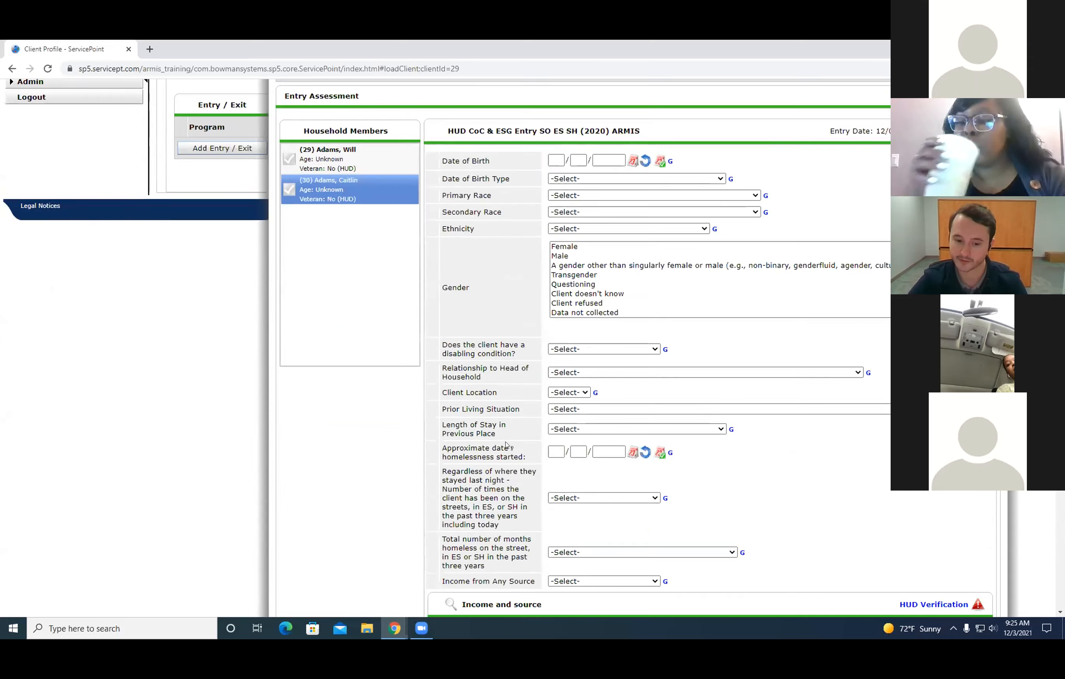
scroll(463, 252, "up", 6)
scroll(608, 478, "down", 15)
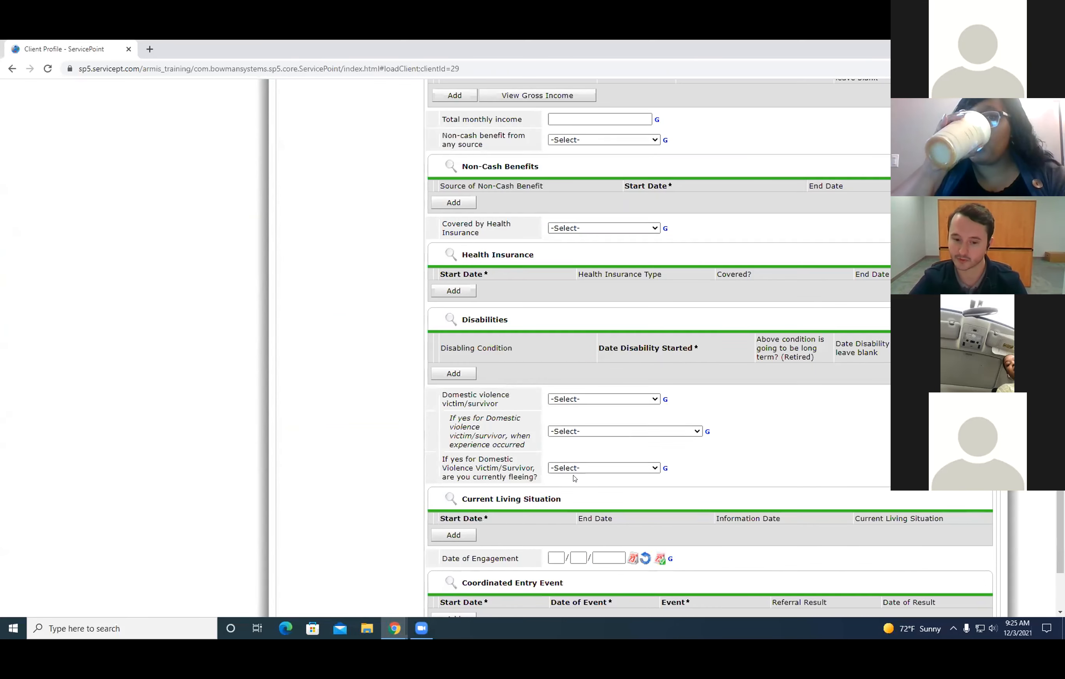
scroll(608, 477, "up", 9)
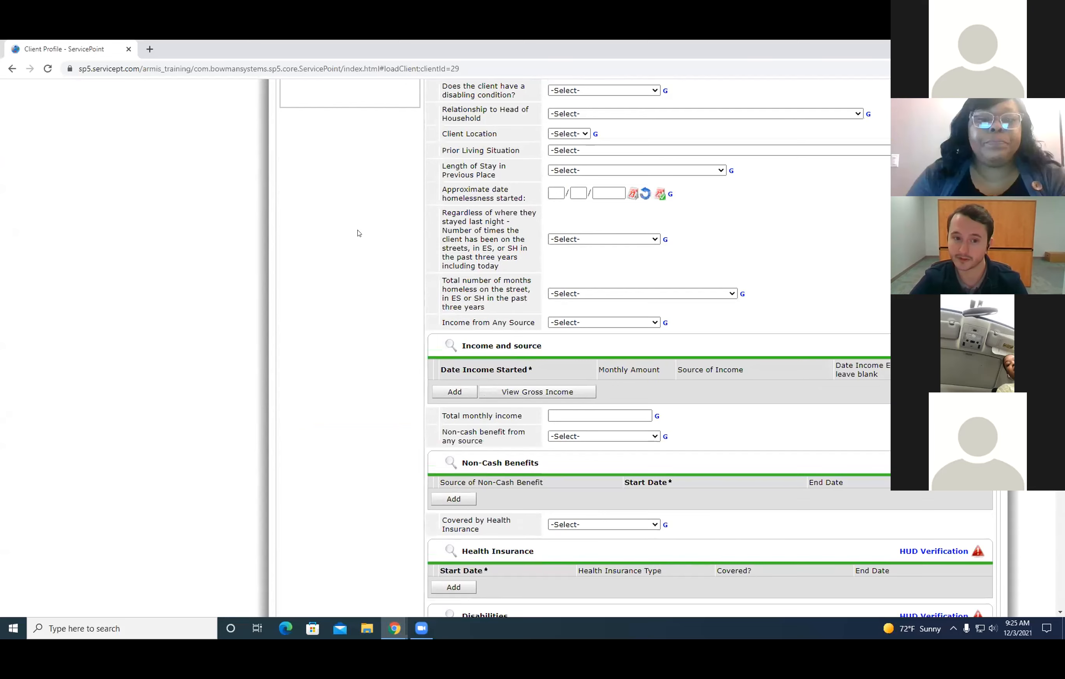
Switch between the two household members' entry assessments, and save and exit the ESG Shelter entry.
scroll(359, 233, "up", 8)
left_click(382, 263)
left_click(387, 237)
left_click(387, 260)
left_click(387, 241)
left_click(378, 268)
left_click(385, 230)
left_click(378, 266)
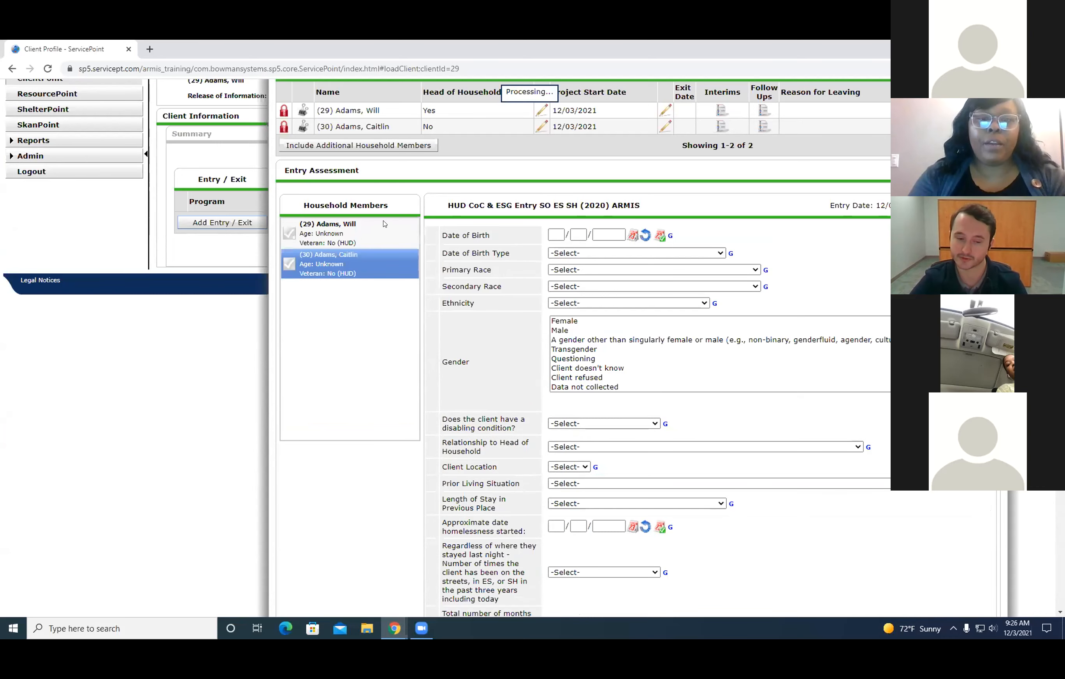
scroll(534, 318, "down", 20)
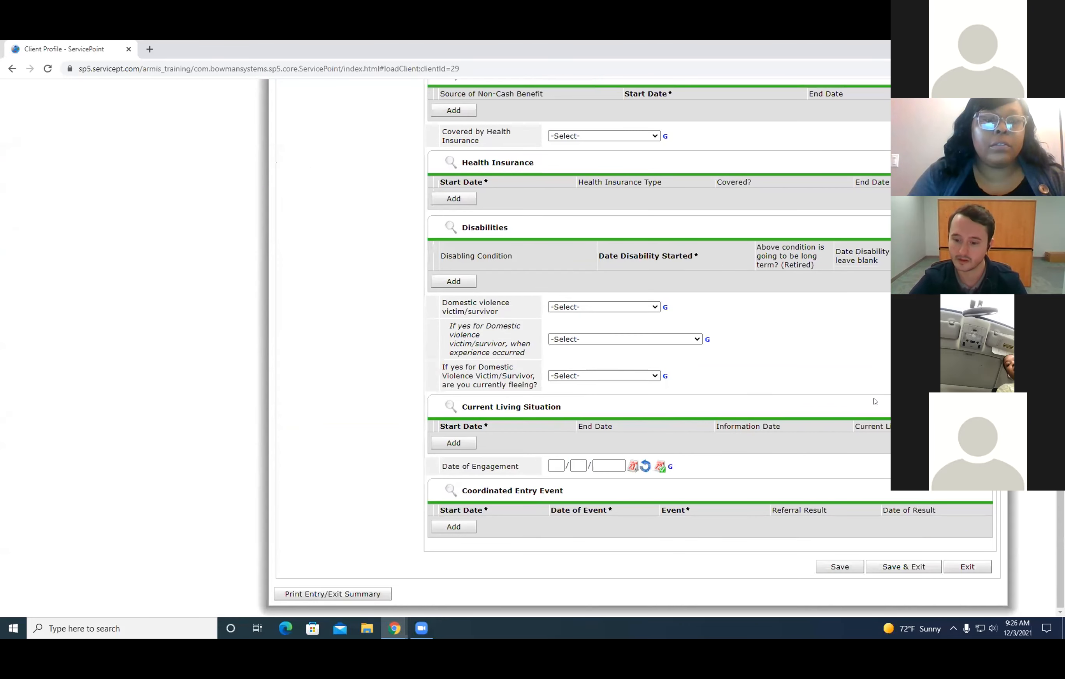
left_click(901, 566)
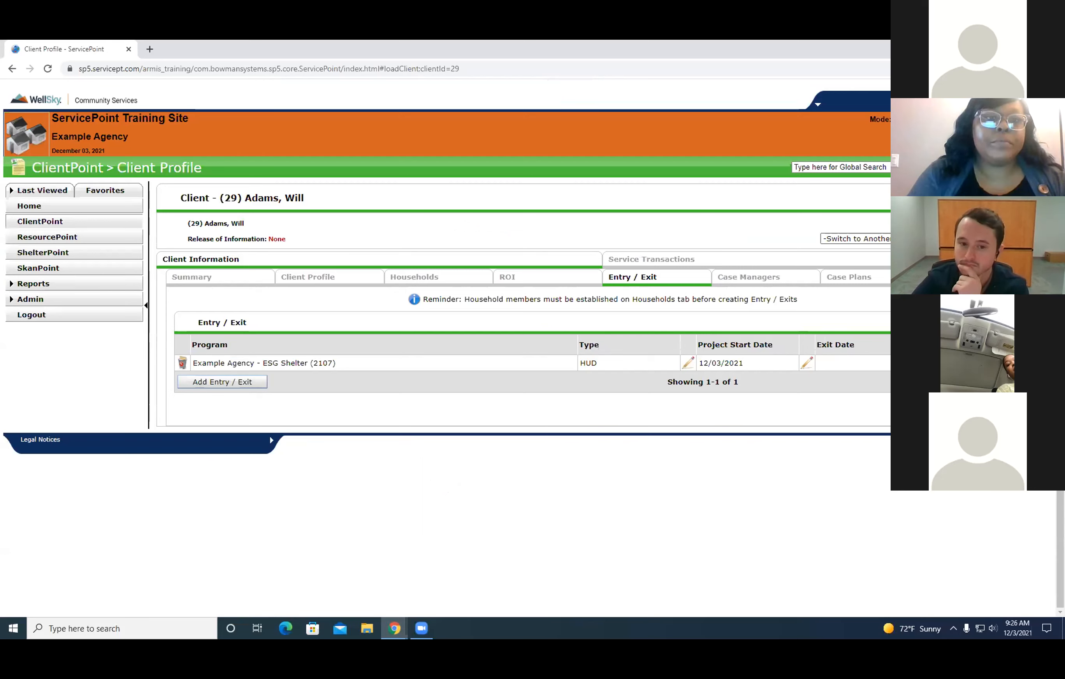
View the Male Single Parent Family household's management details and exit them.
left_click(441, 279)
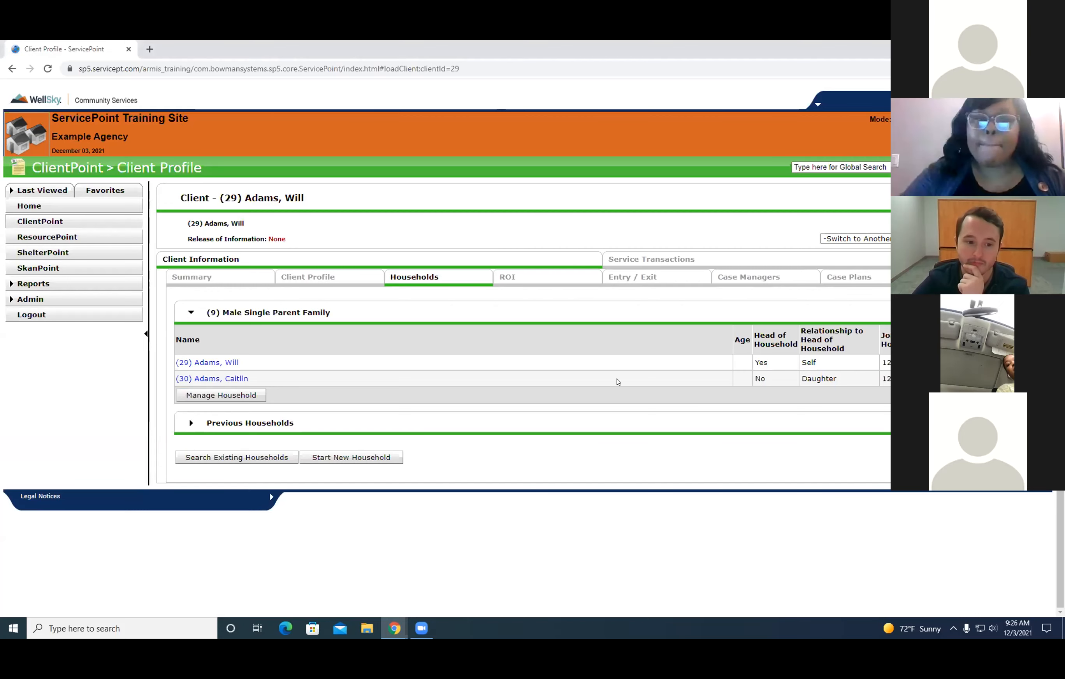
left_click(201, 395)
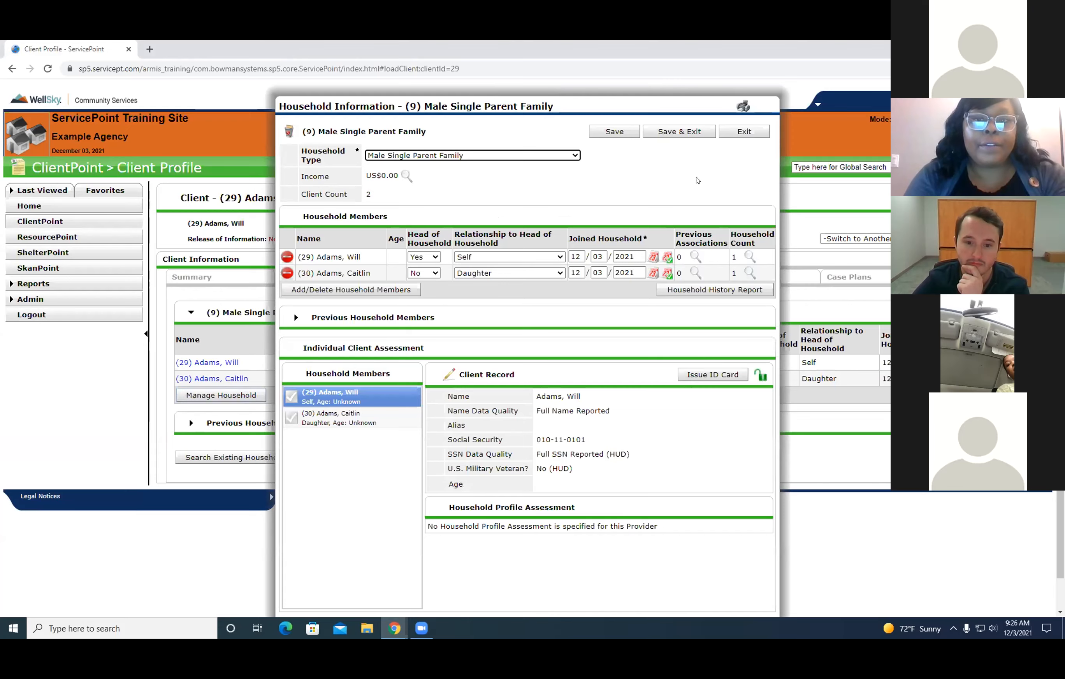
left_click(744, 132)
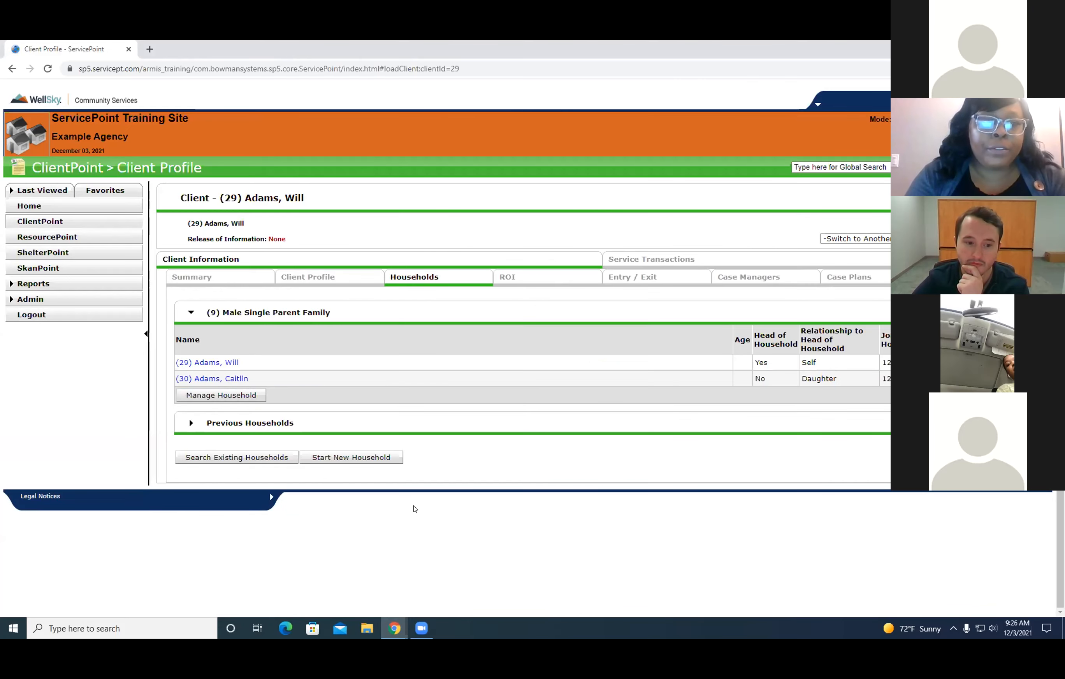
Reopen the household's management details and examine each member's head-of-household status and relationship to the head of household.
left_click(233, 400)
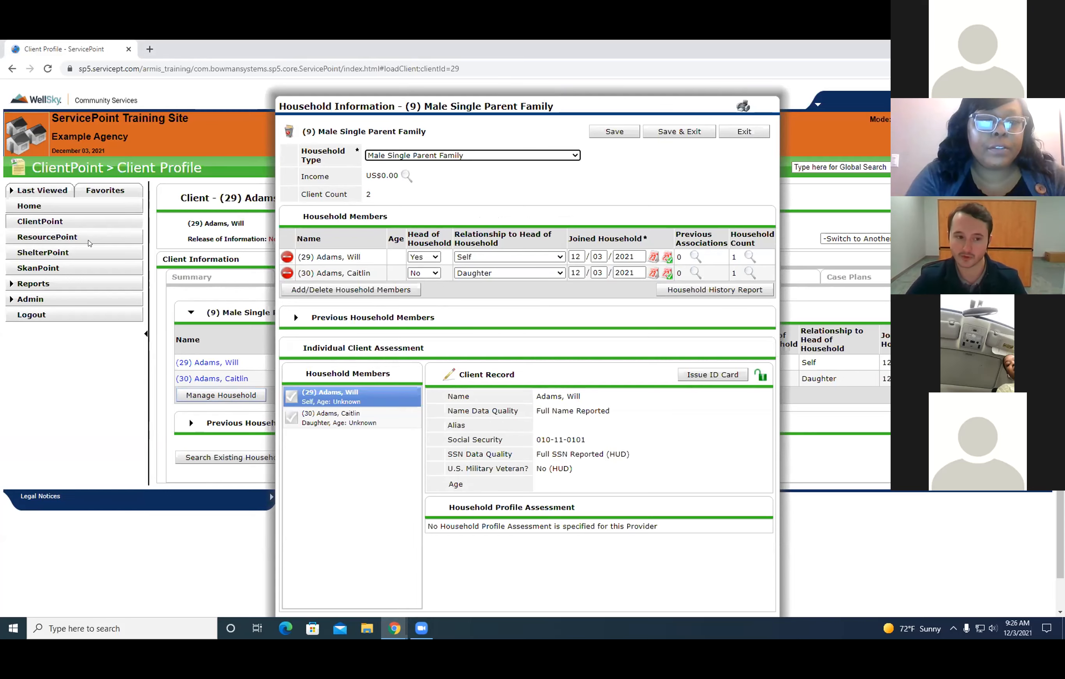
scroll(567, 102, "down", 2)
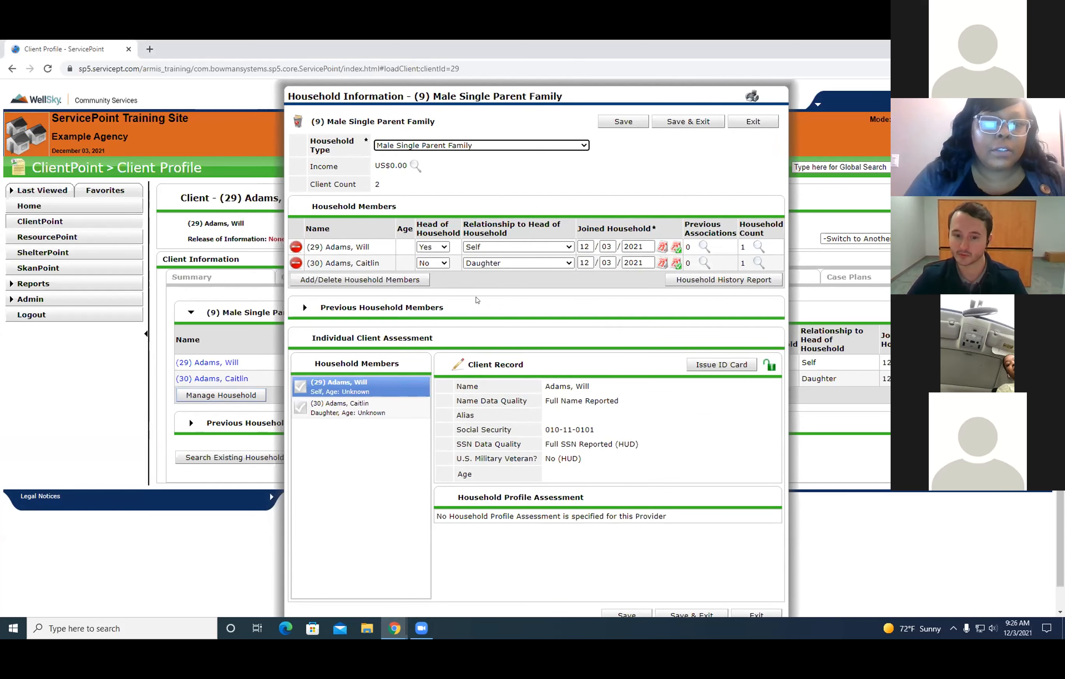
scroll(467, 330, "up", 1)
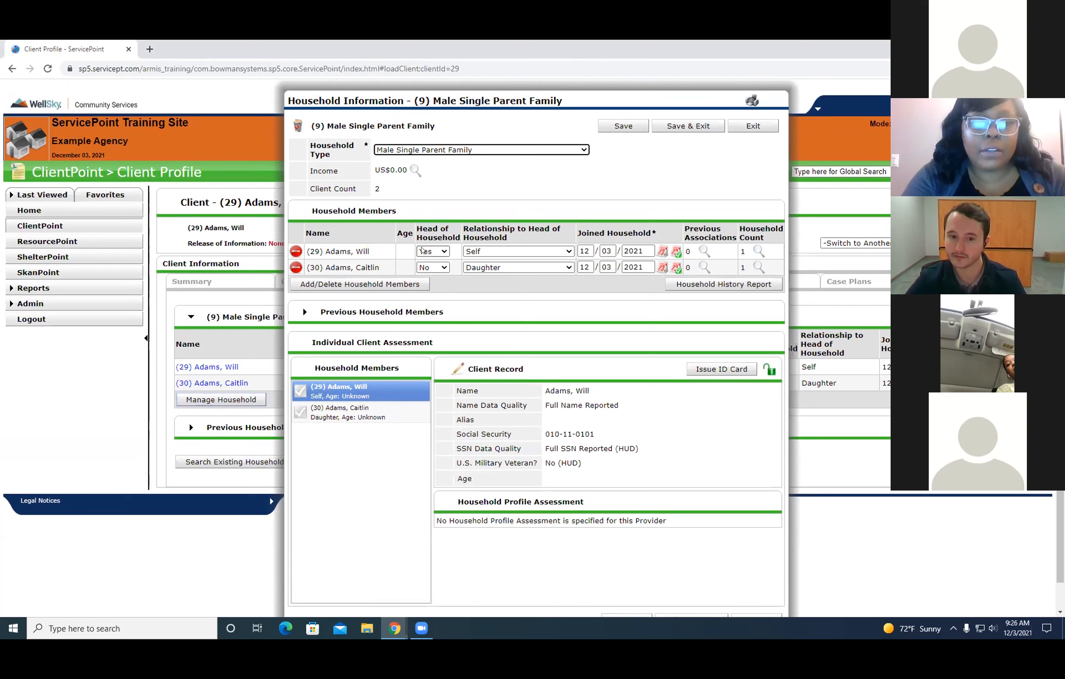
left_click_drag(334, 250, 484, 258)
left_click_drag(479, 274, 607, 290)
left_click(472, 309)
left_click_drag(414, 230, 475, 300)
left_click(475, 300)
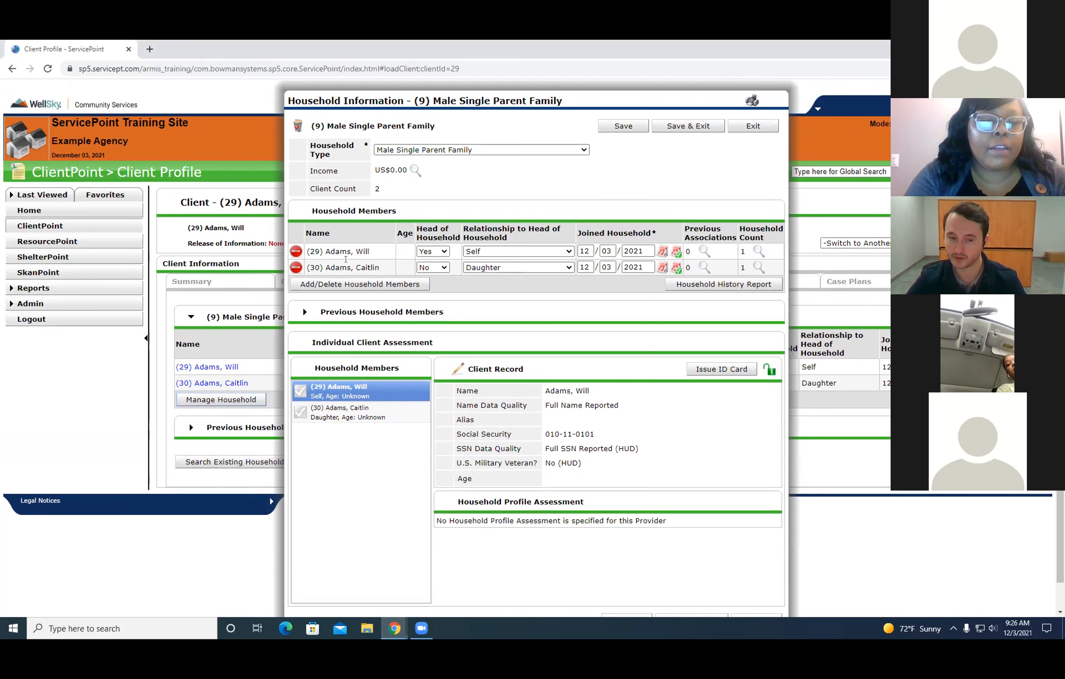
left_click_drag(323, 248, 378, 251)
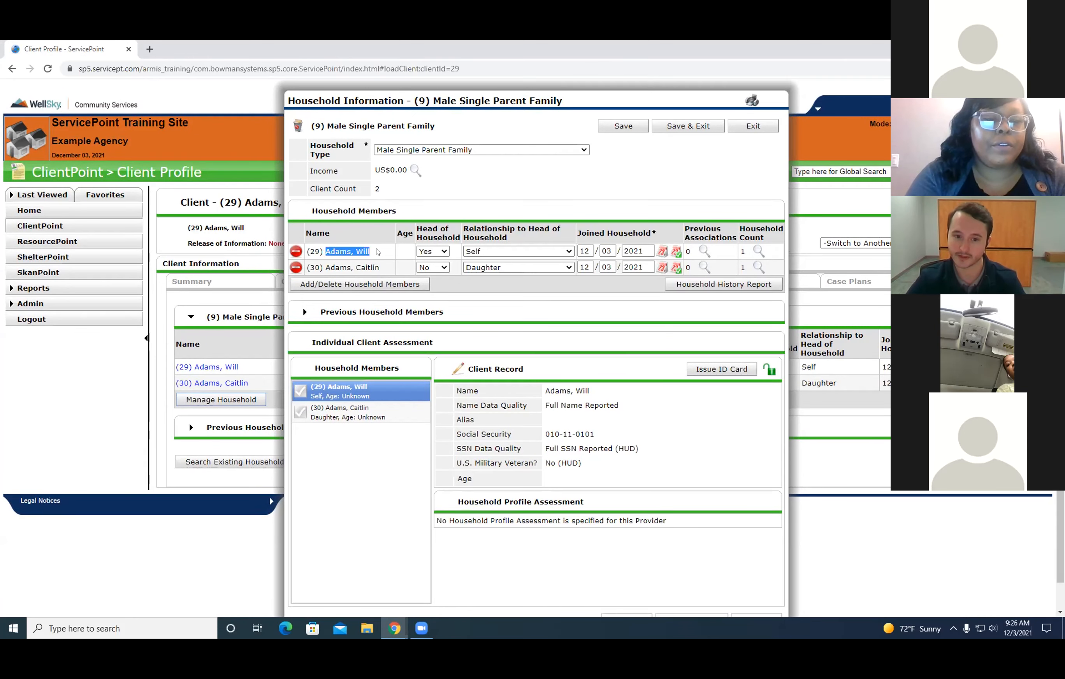
left_click(485, 304)
Check the father's Head of Household and Relationship to Head of Household options, and exit the household details without saving.
left_click(444, 251)
left_click(427, 272)
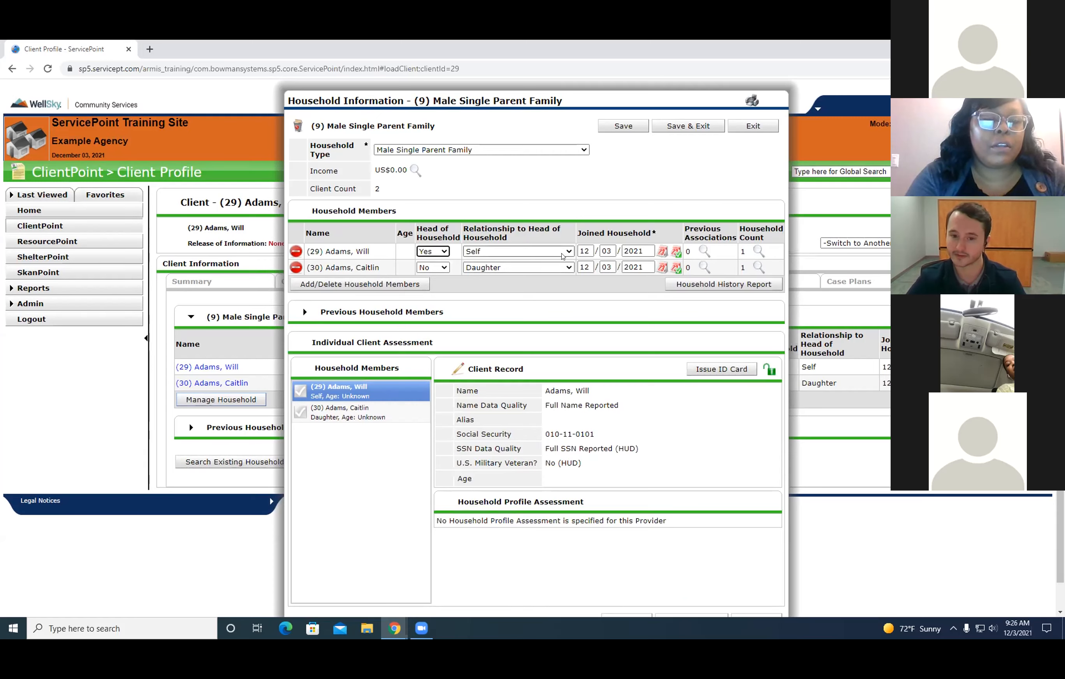
left_click(495, 252)
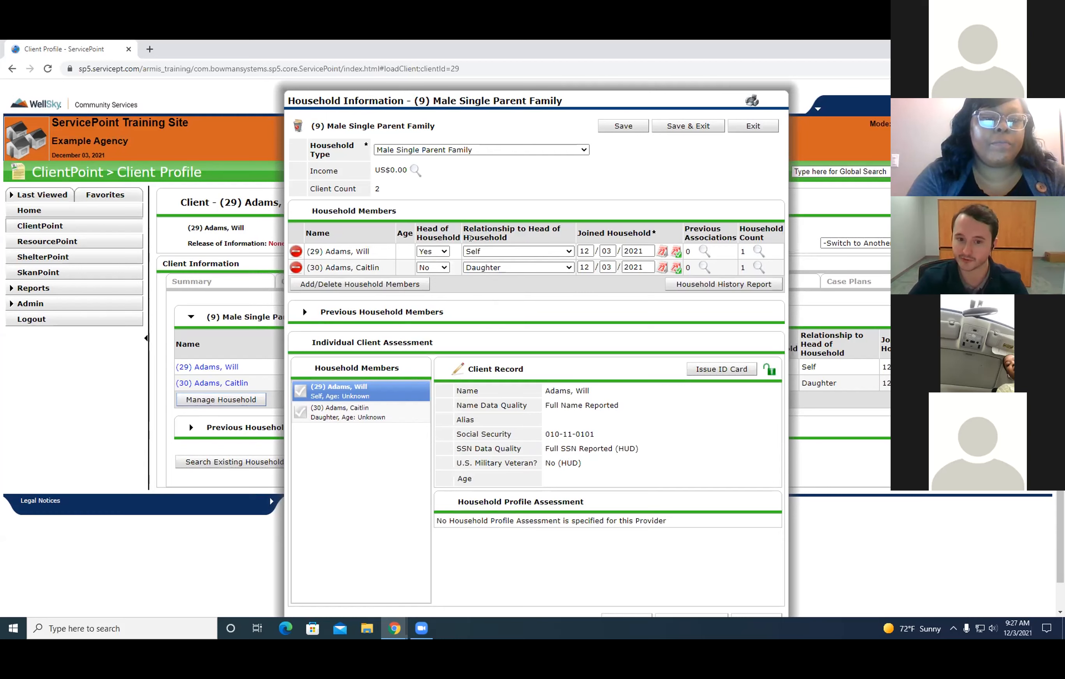
left_click(482, 251)
left_click(669, 320)
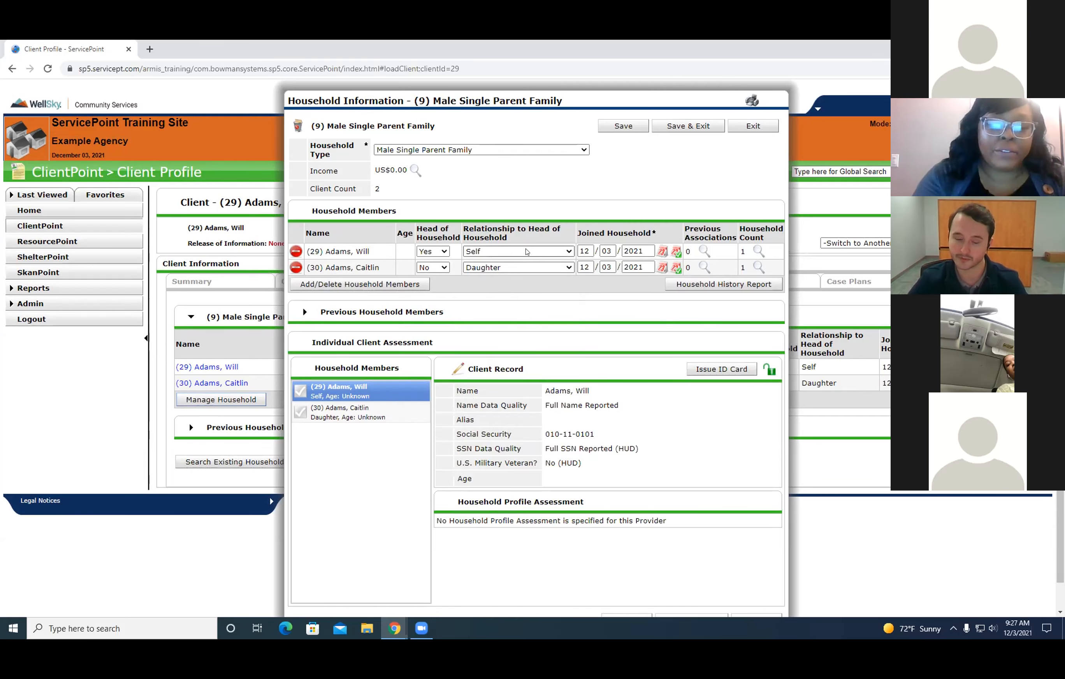
scroll(576, 250, "down", 1)
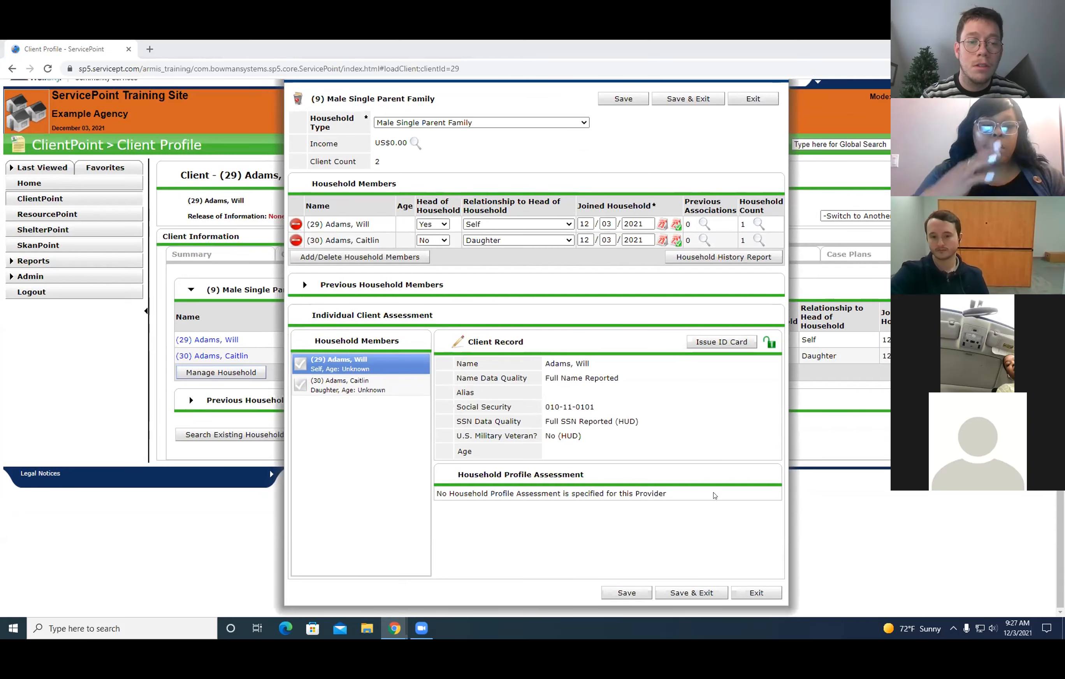
left_click(769, 594)
Open the client's ESG Shelter entry for editing, select the whole household, and continue to the entry assessment to view its members.
left_click(652, 281)
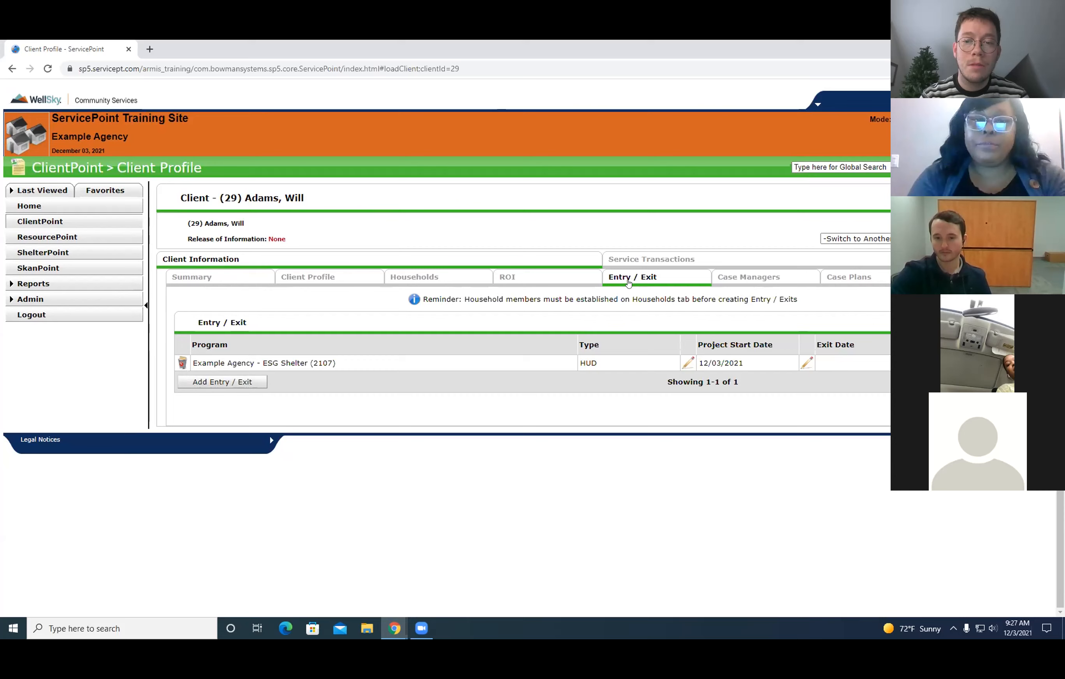
left_click(687, 363)
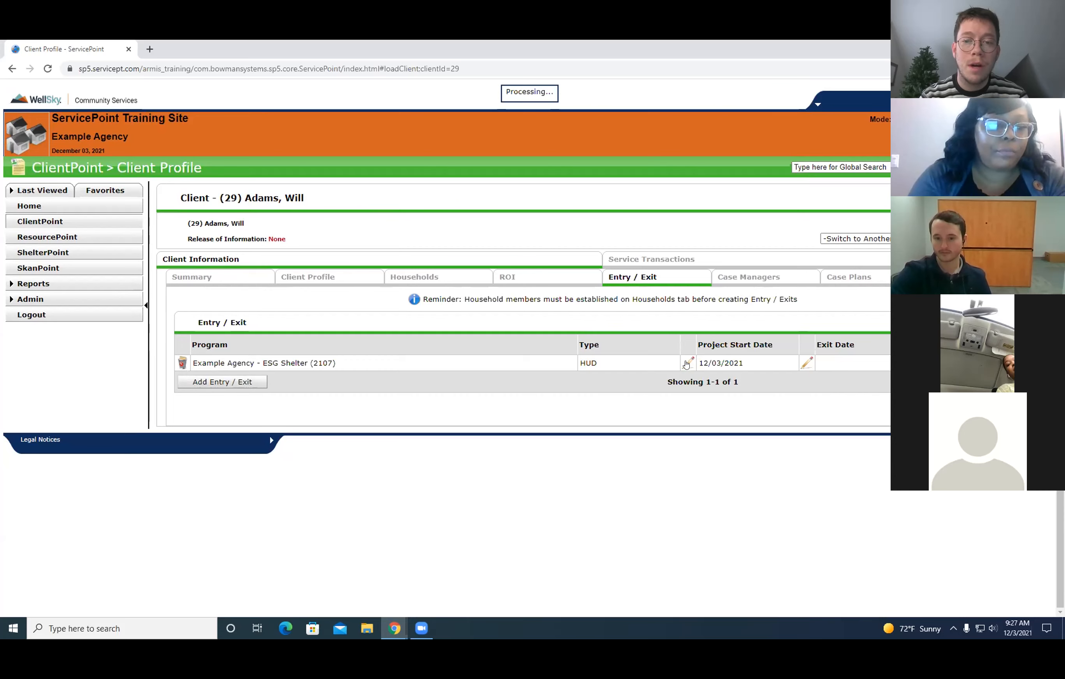
left_click(323, 180)
left_click(643, 380)
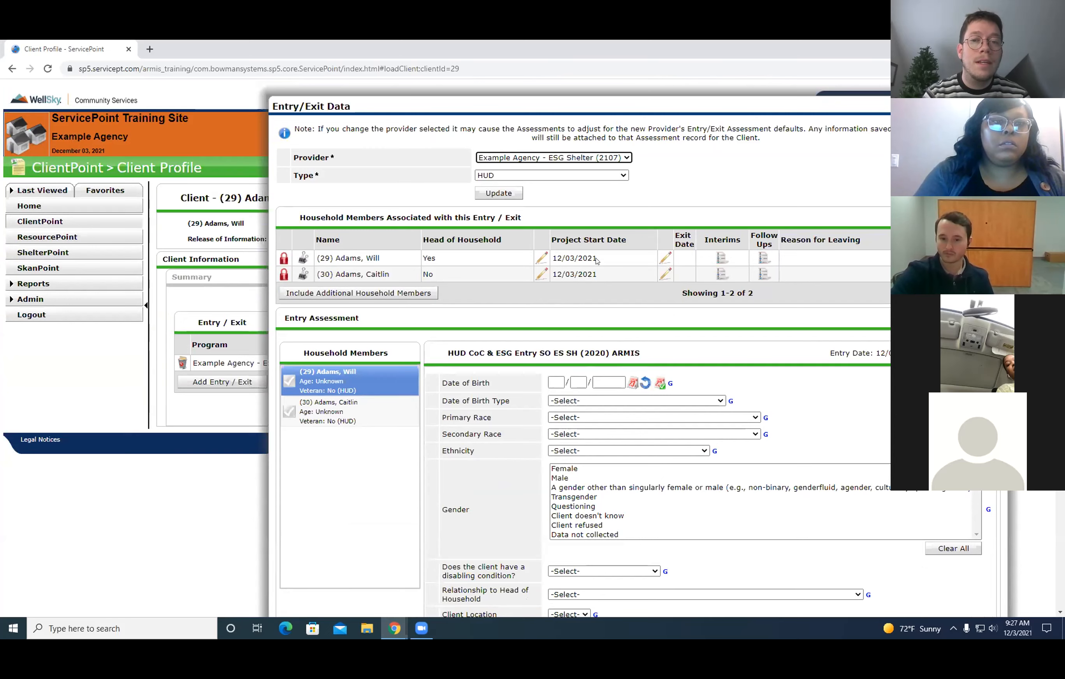
scroll(633, 276, "down", 7)
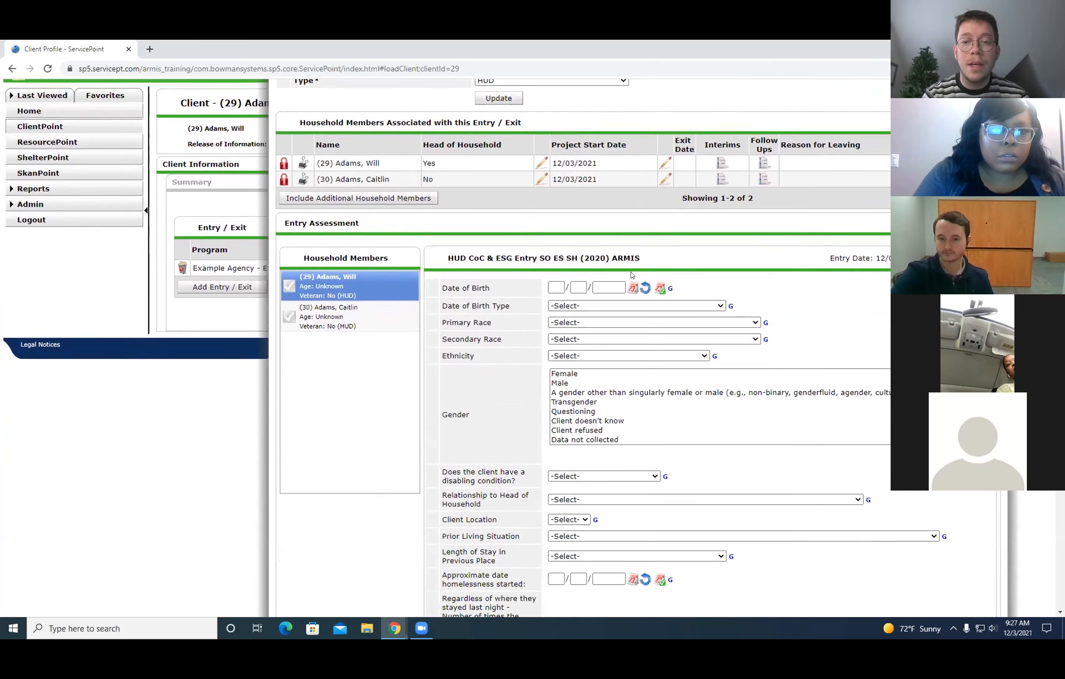
scroll(640, 282, "up", 6)
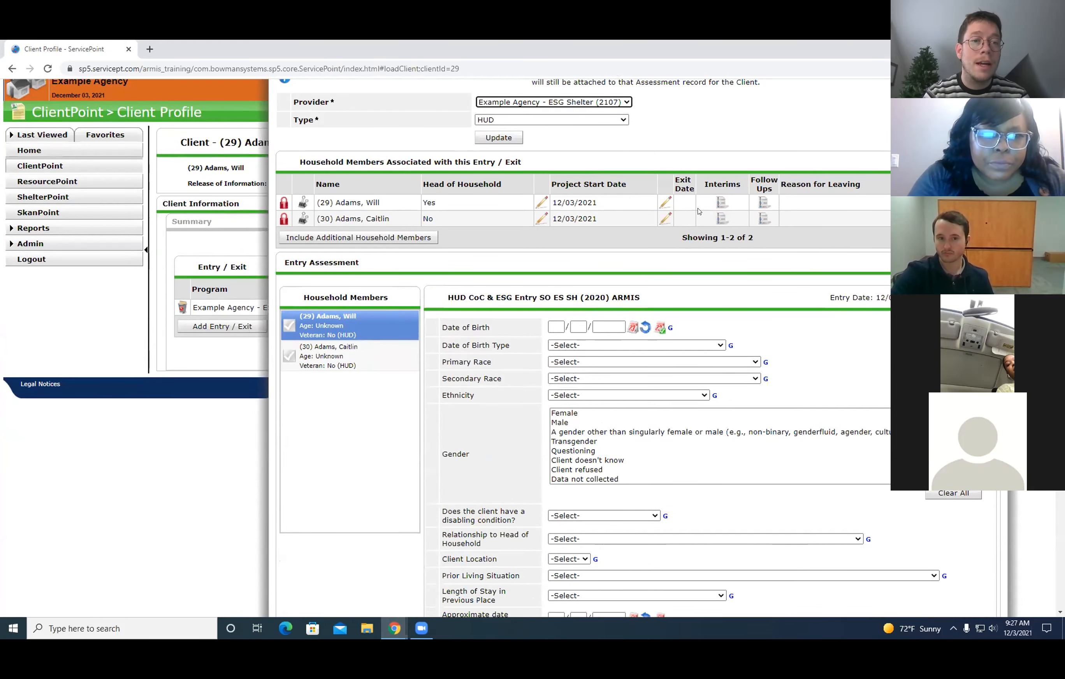
Review the entry assessment down to Income and source, view its HUD Verification, and exit without updating the incomplete records.
scroll(699, 211, "up", 2)
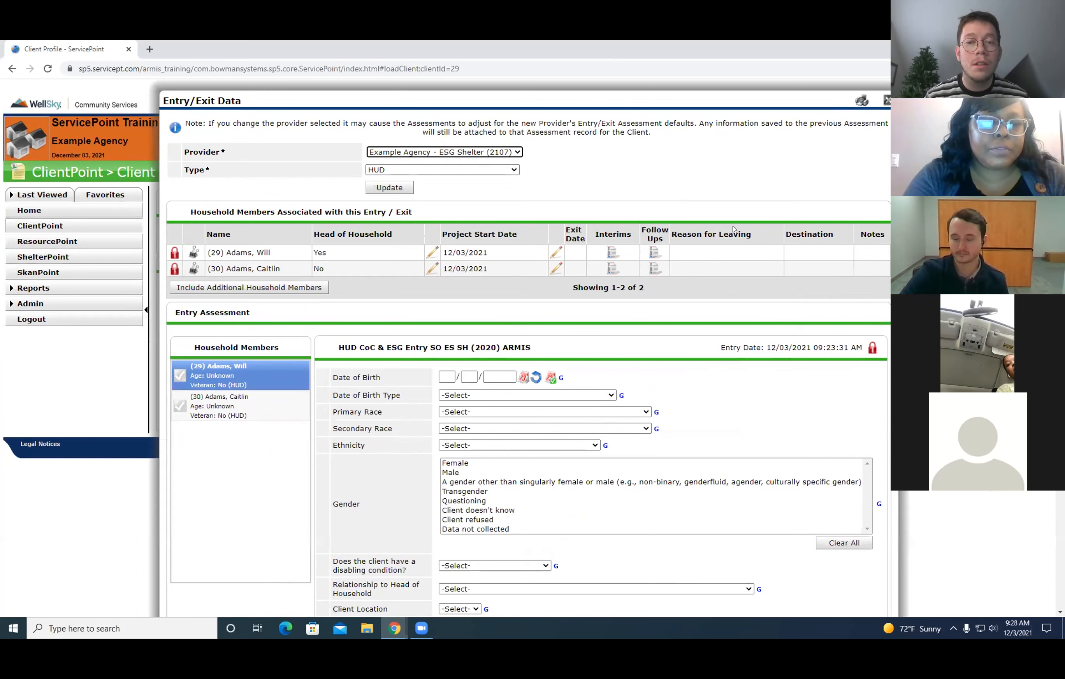
left_click_drag(747, 100, 734, 100)
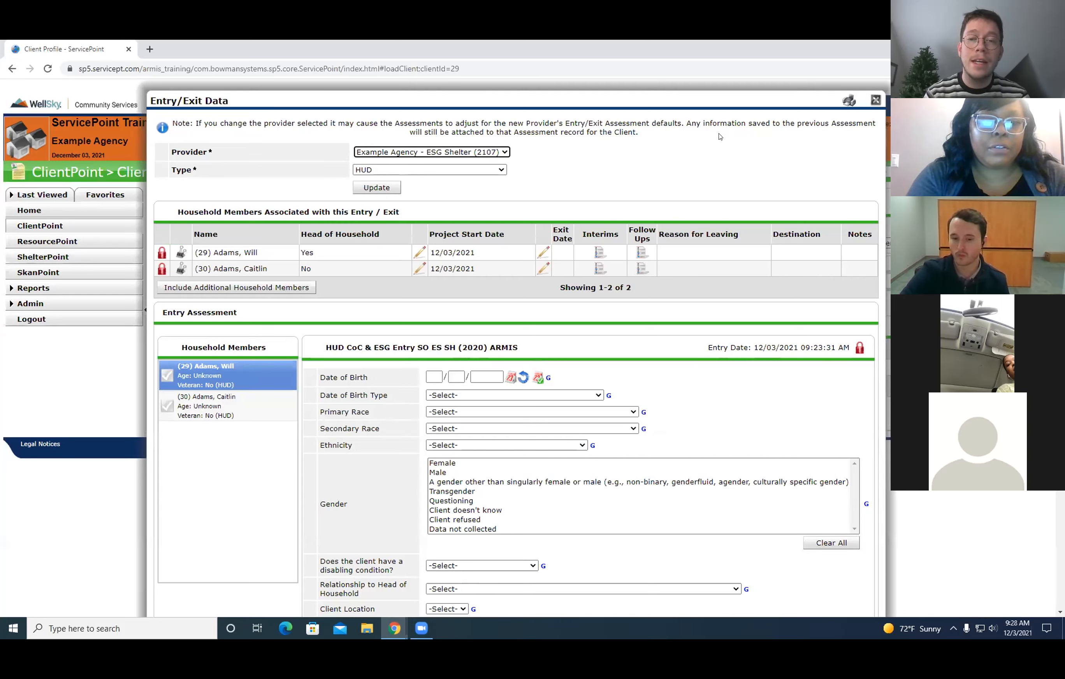
scroll(707, 192, "down", 8)
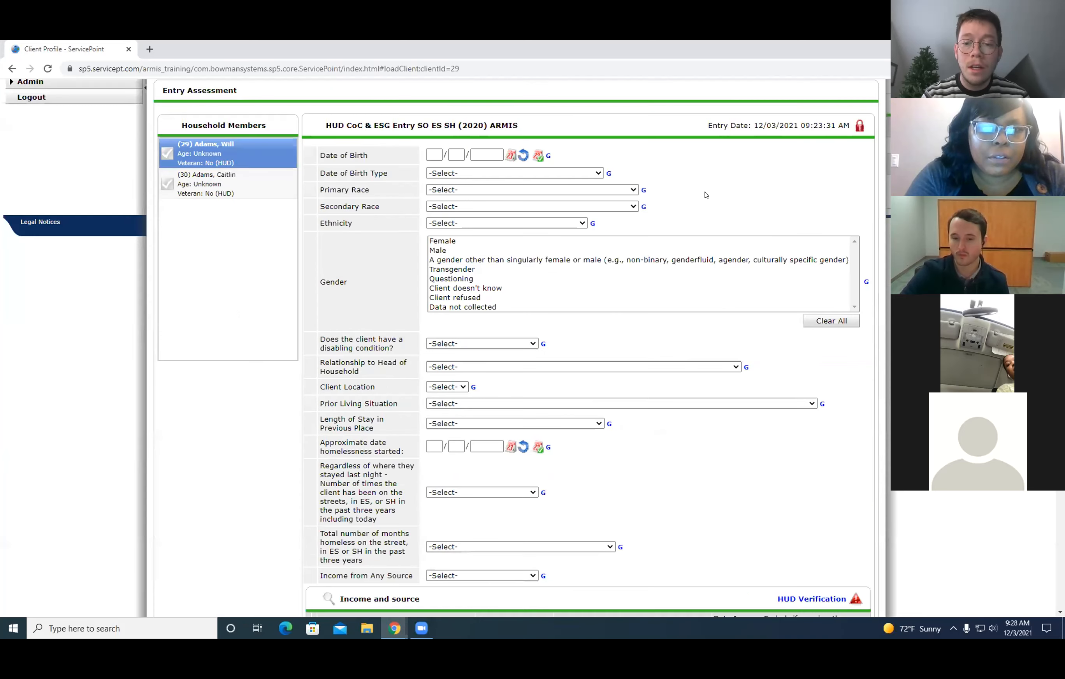
scroll(725, 195, "down", 2)
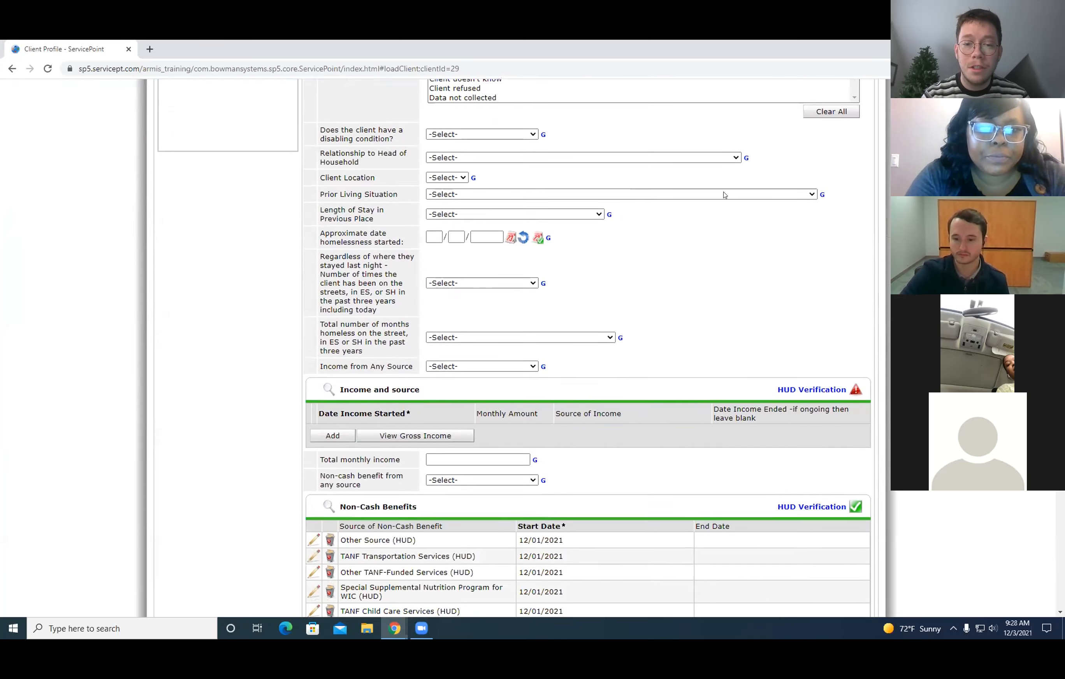
scroll(801, 219, "down", 1)
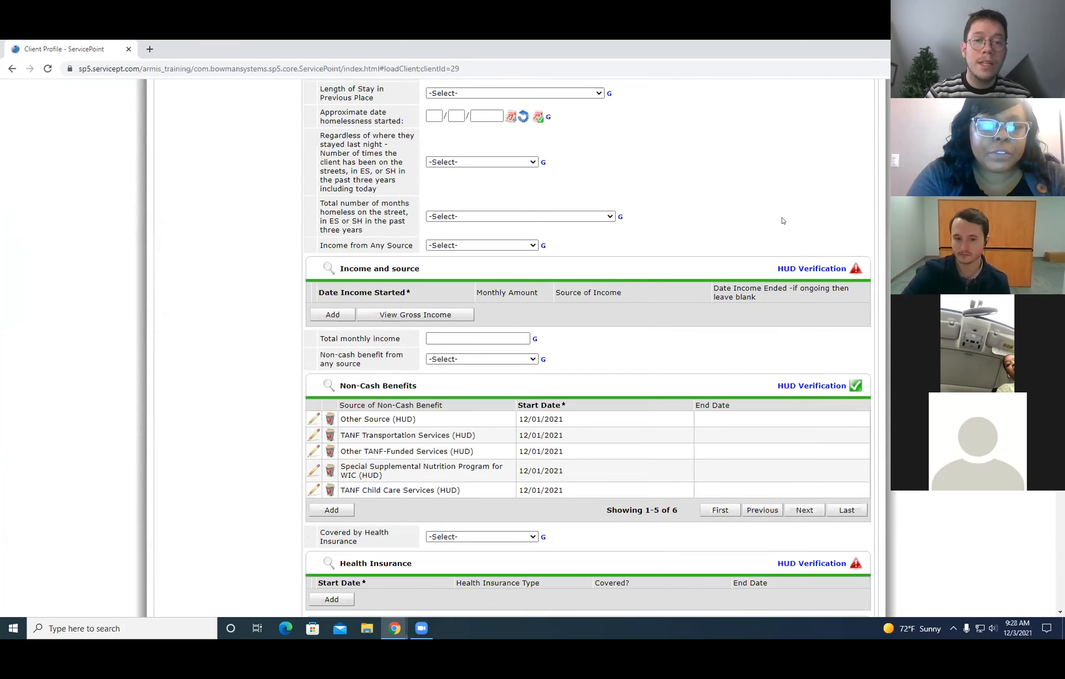
left_click(800, 265)
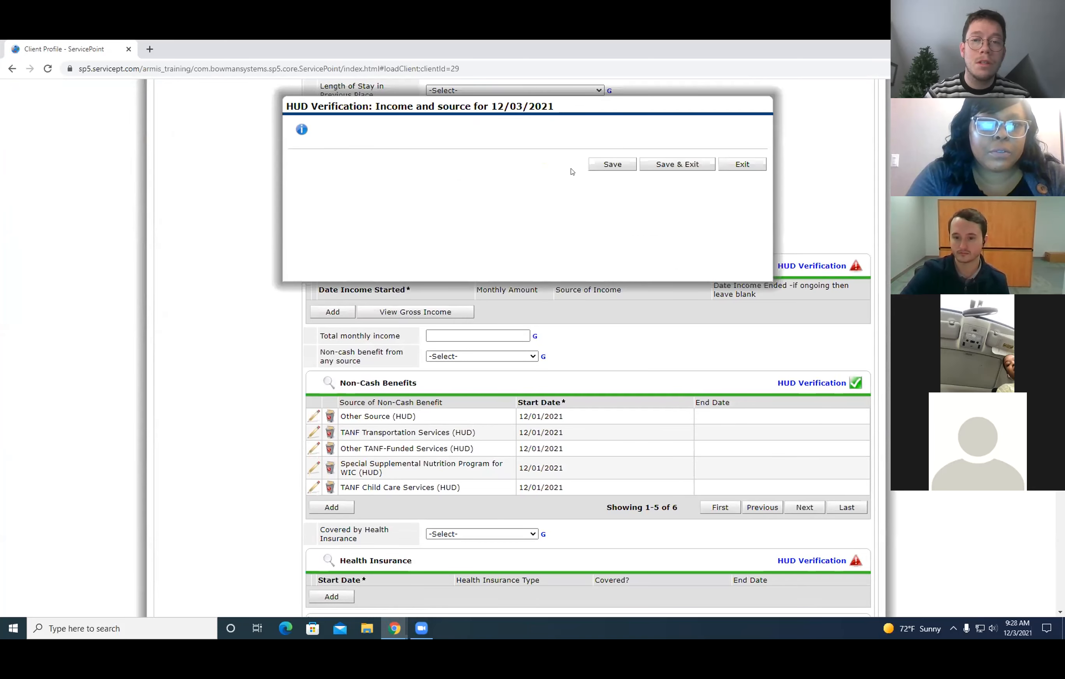
left_click(743, 480)
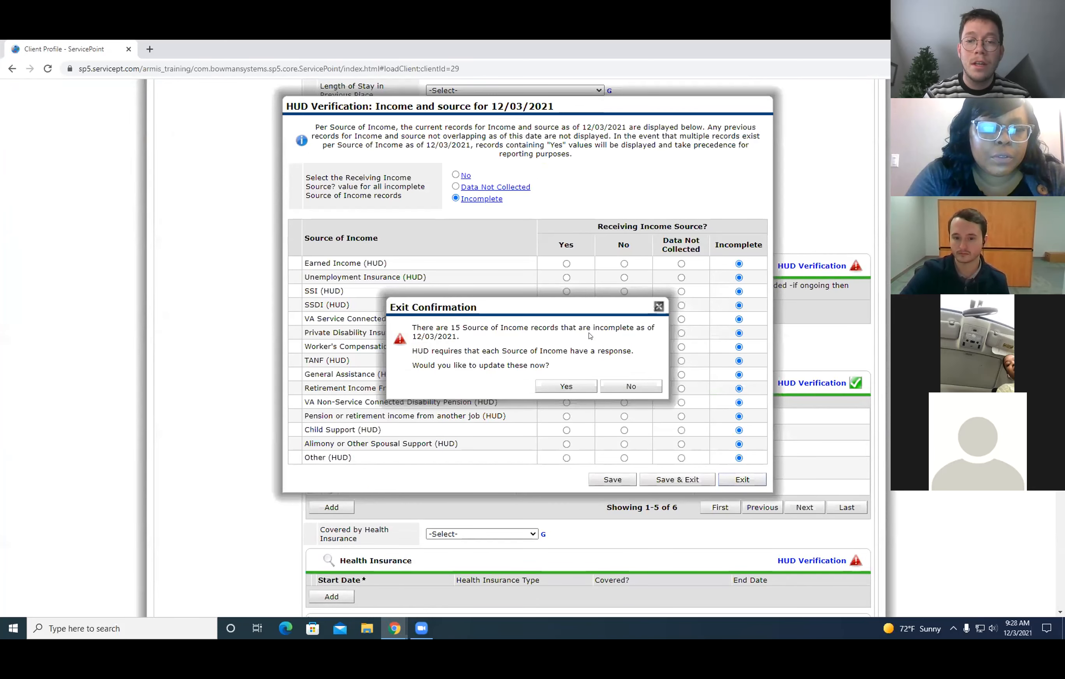
left_click(631, 385)
Set Income from Any Source to Yes (HUD) in the head of household's entry assessment.
scroll(566, 328, "up", 2)
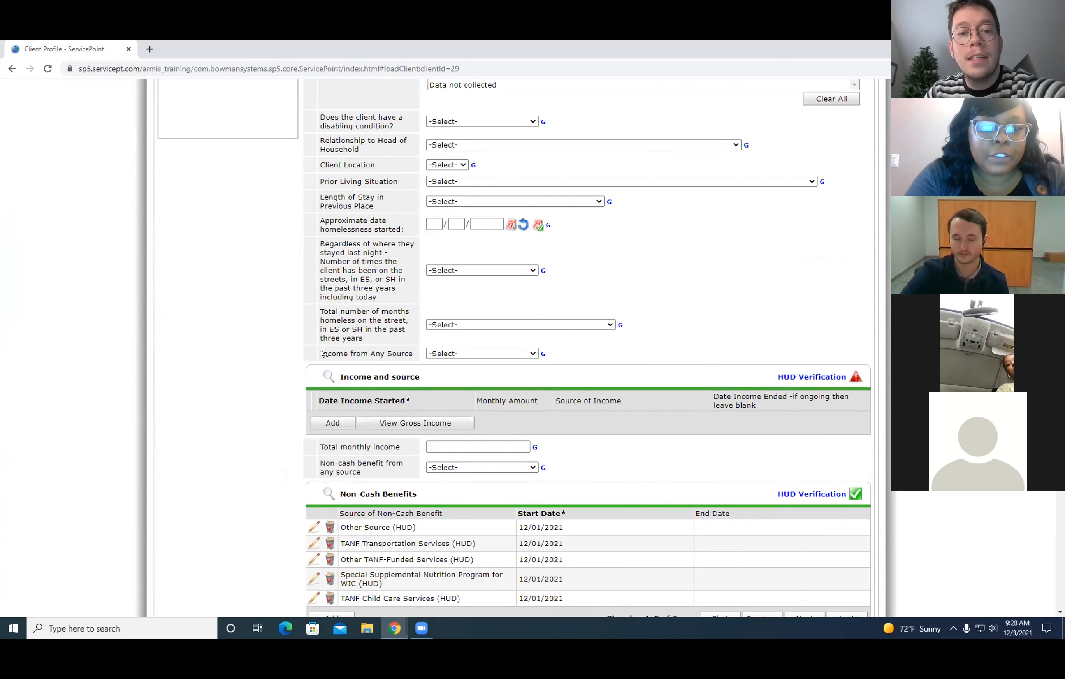
left_click_drag(320, 353, 416, 356)
left_click(527, 354)
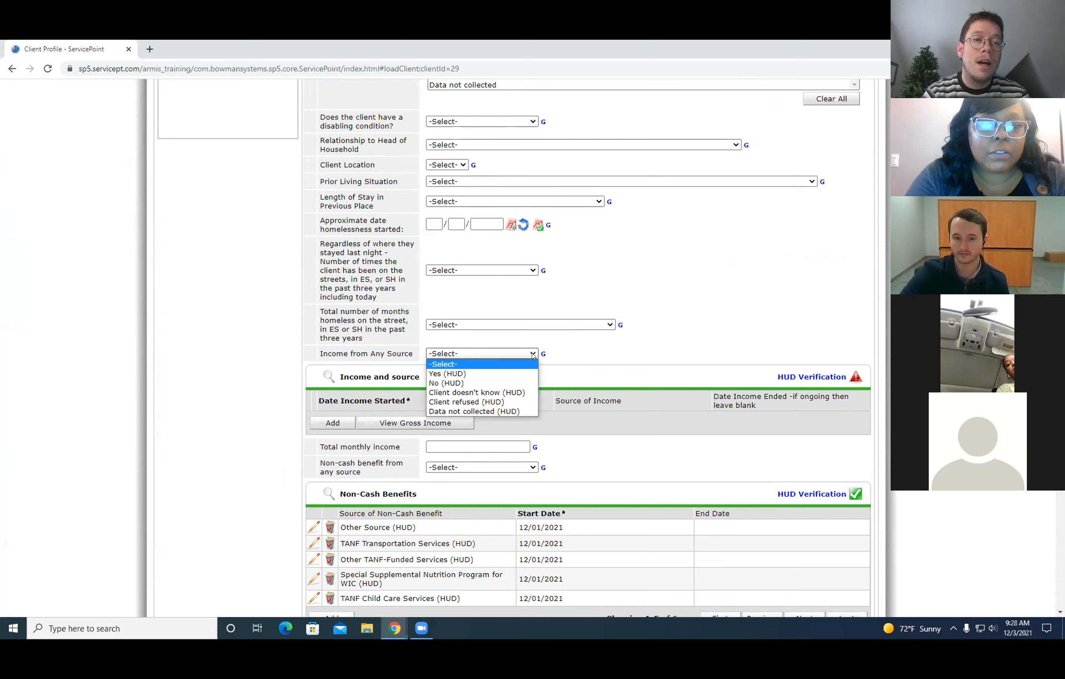
left_click(468, 374)
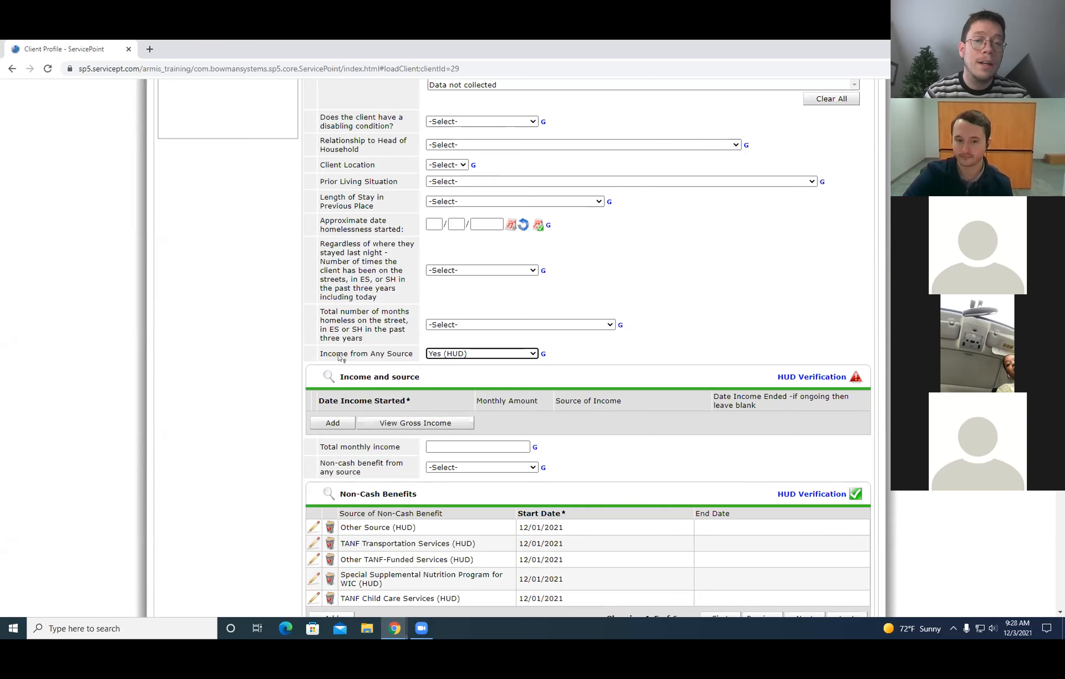
Check the Source of Income list in the Income and source HUD Verification and exit, declining to update it.
left_click(811, 378)
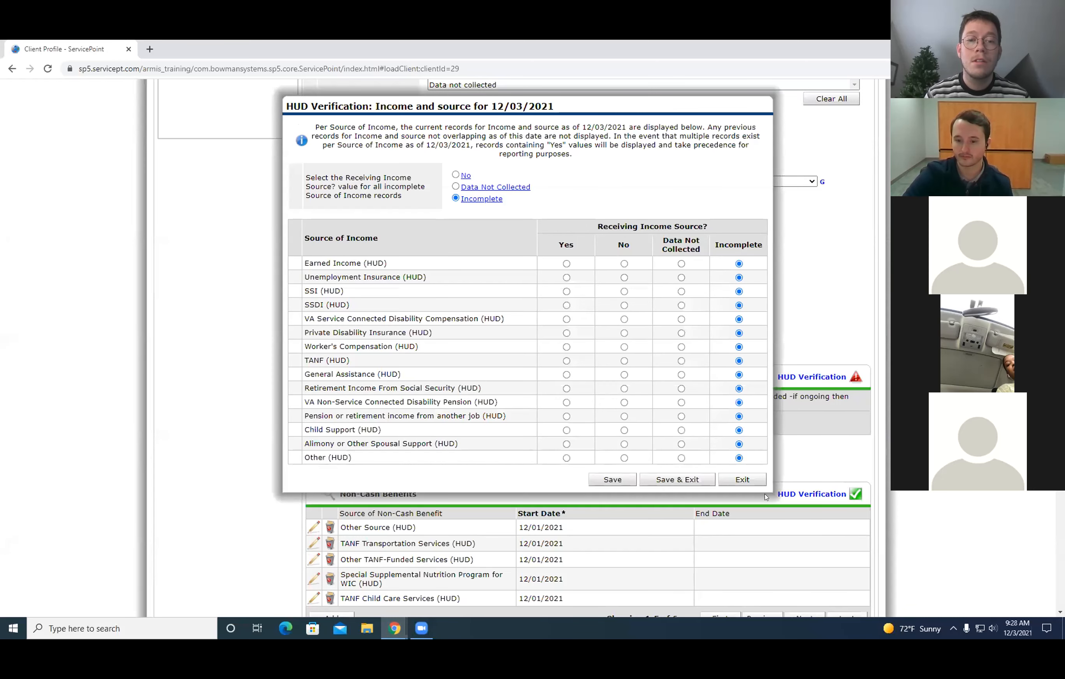
left_click(742, 477)
left_click(617, 387)
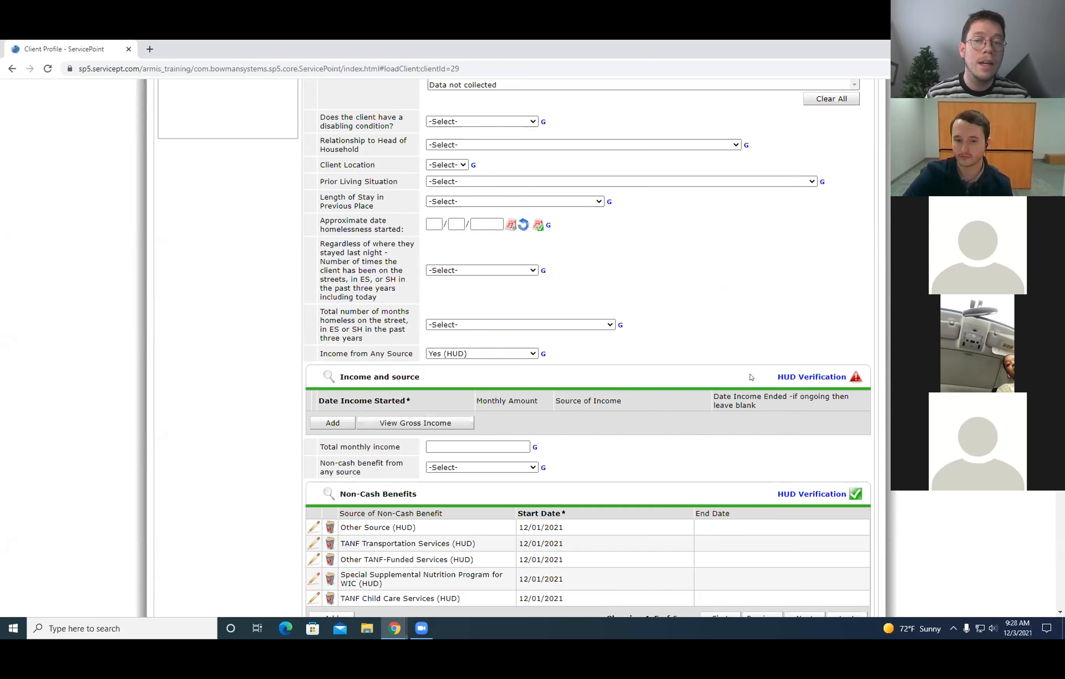
In the Income and source HUD Verification, mark all incomplete sources No and record Earned Income (HUD) as Yes with a monthly amount of 1000.
left_click(791, 378)
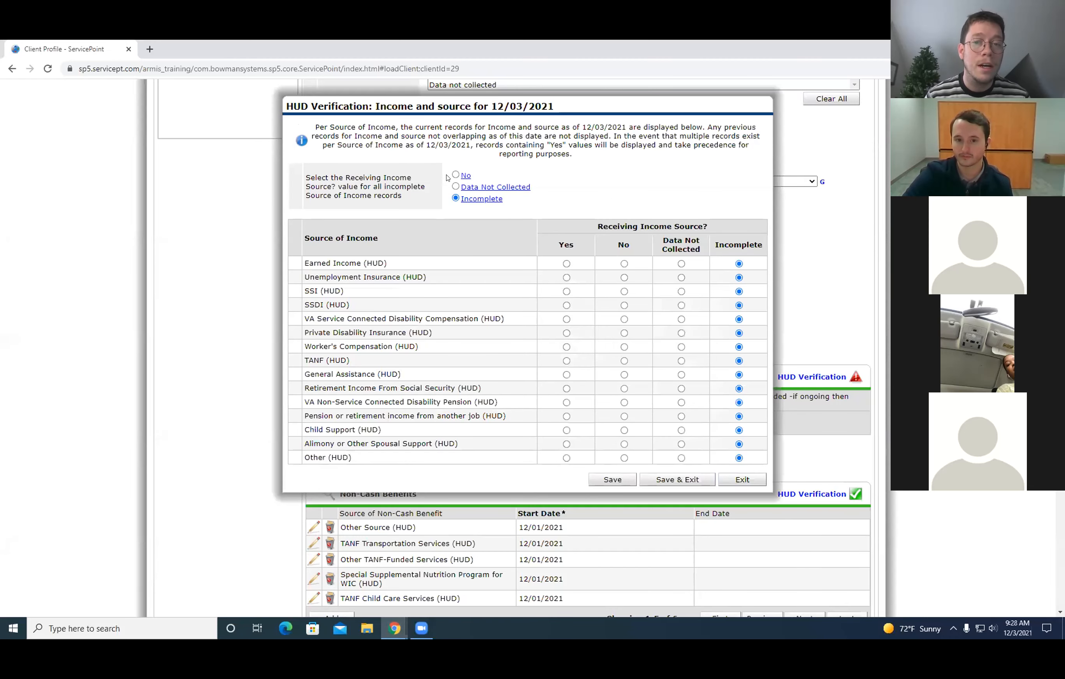
left_click(457, 175)
left_click(566, 264)
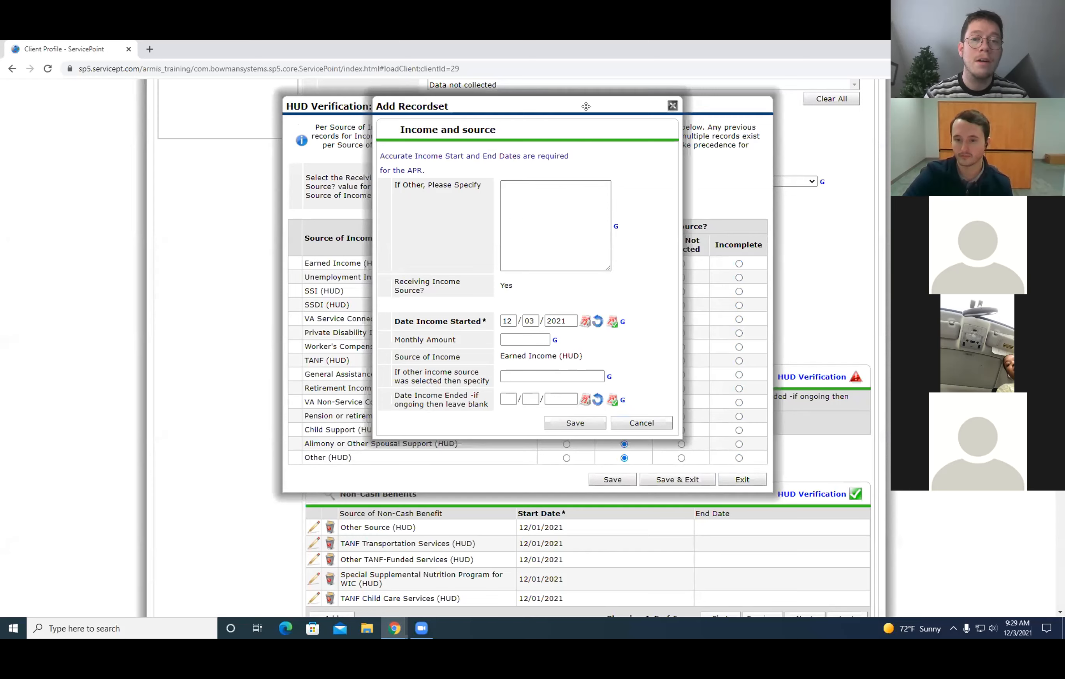
left_click_drag(587, 106, 638, 135)
left_click(580, 378)
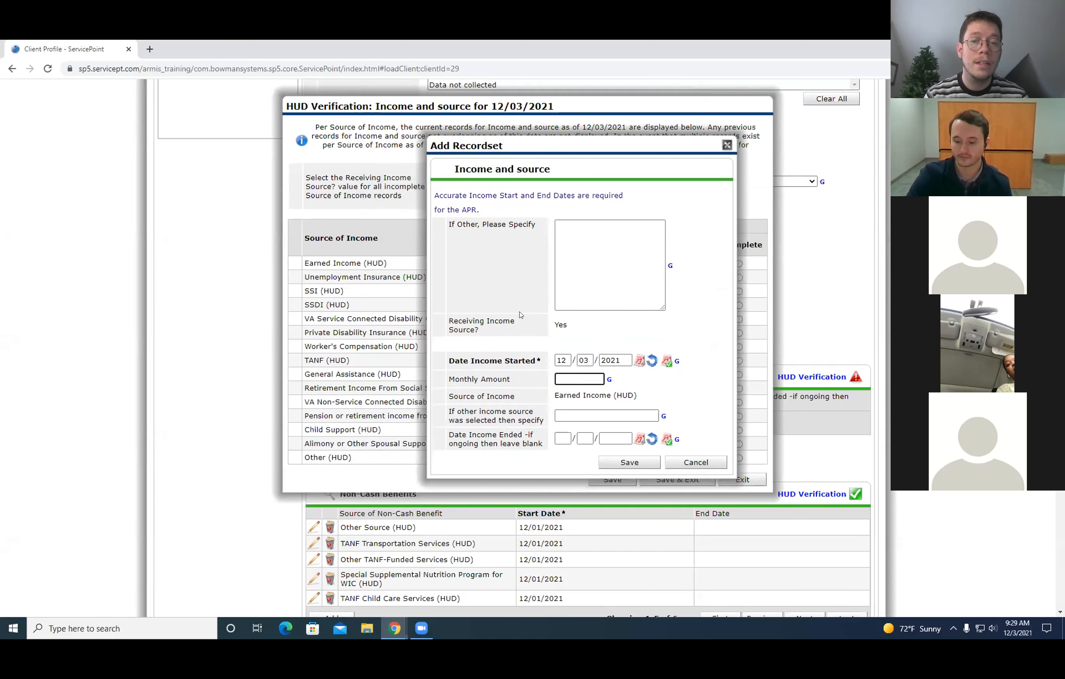
type("1000")
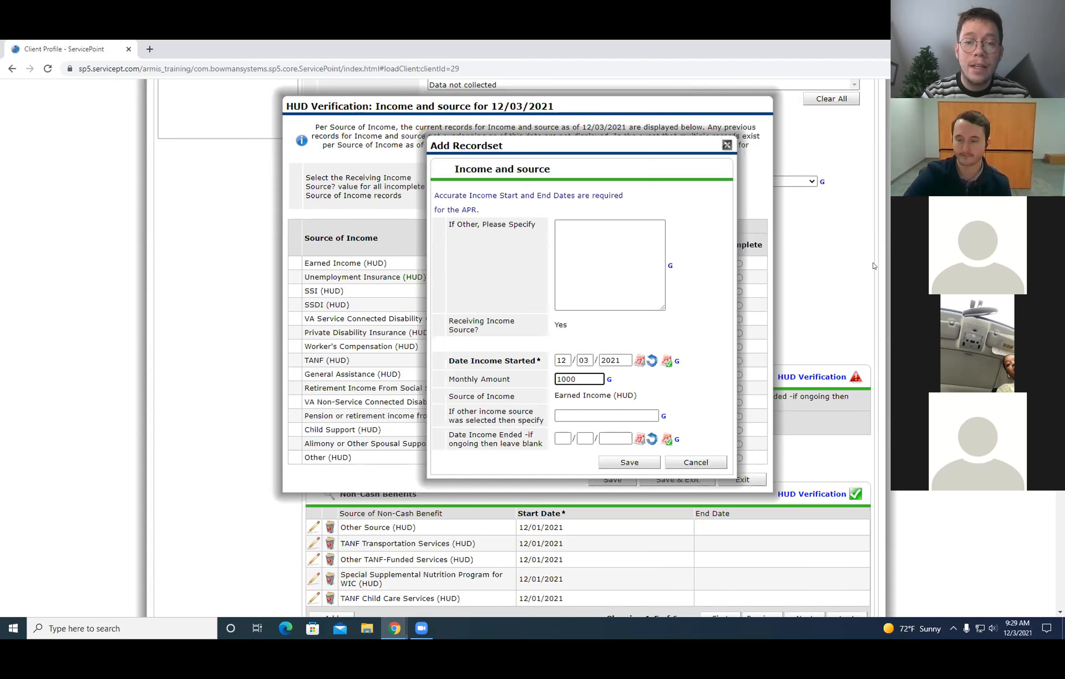
left_click(642, 466)
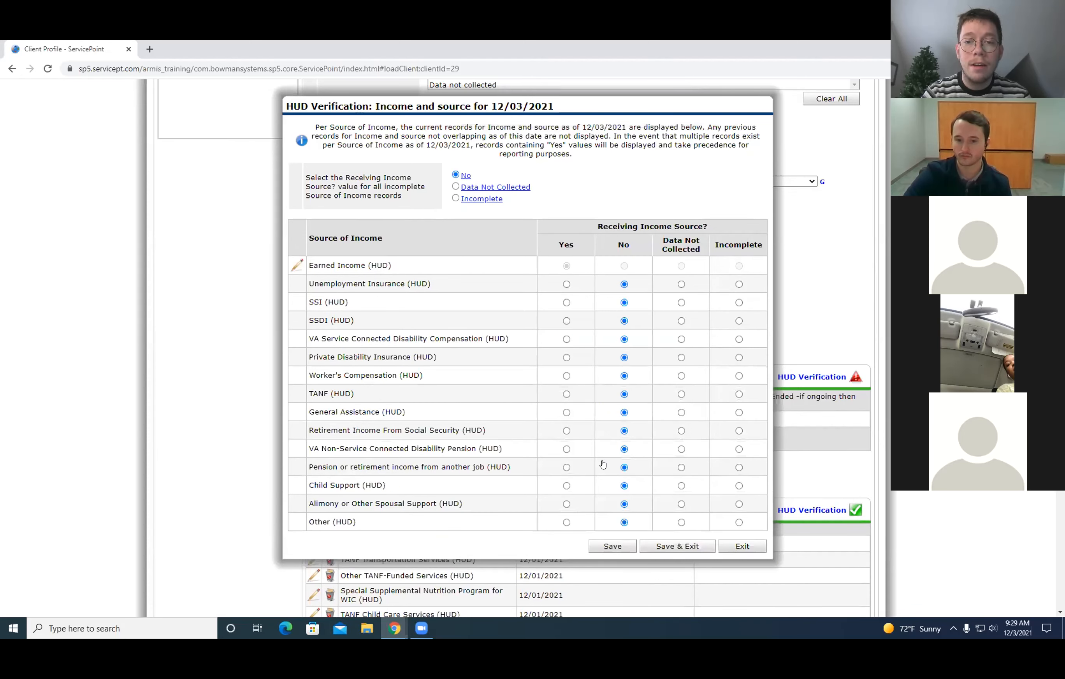
Save the income verification answers and exit the verification, staying to update the records if exiting finds them unsaved.
left_click(740, 545)
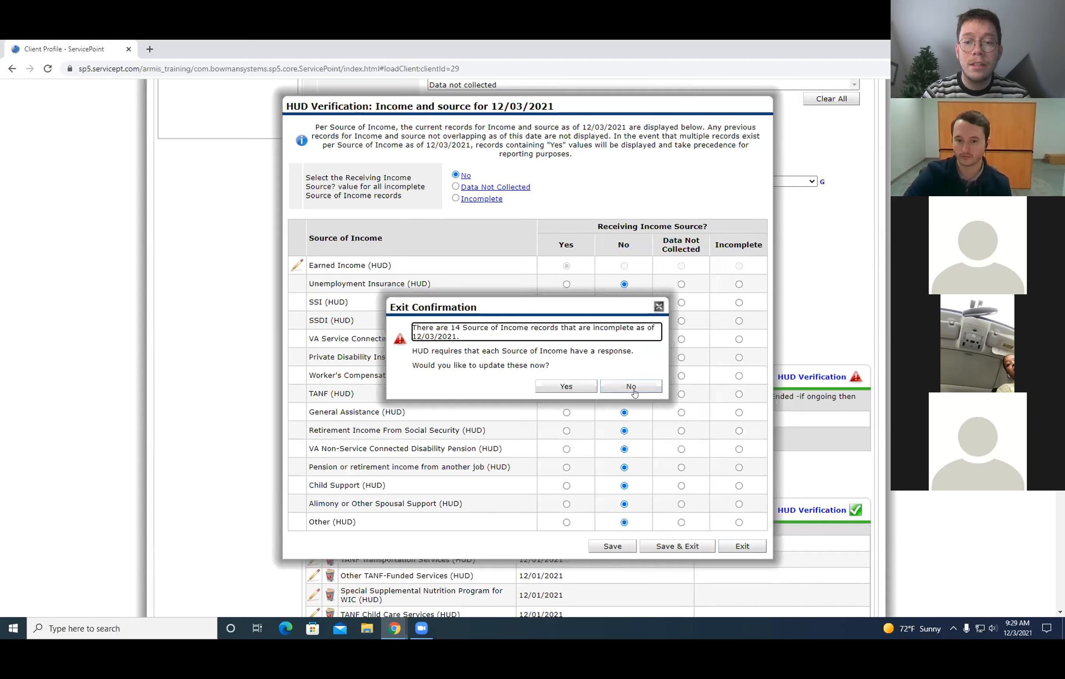
left_click(590, 393)
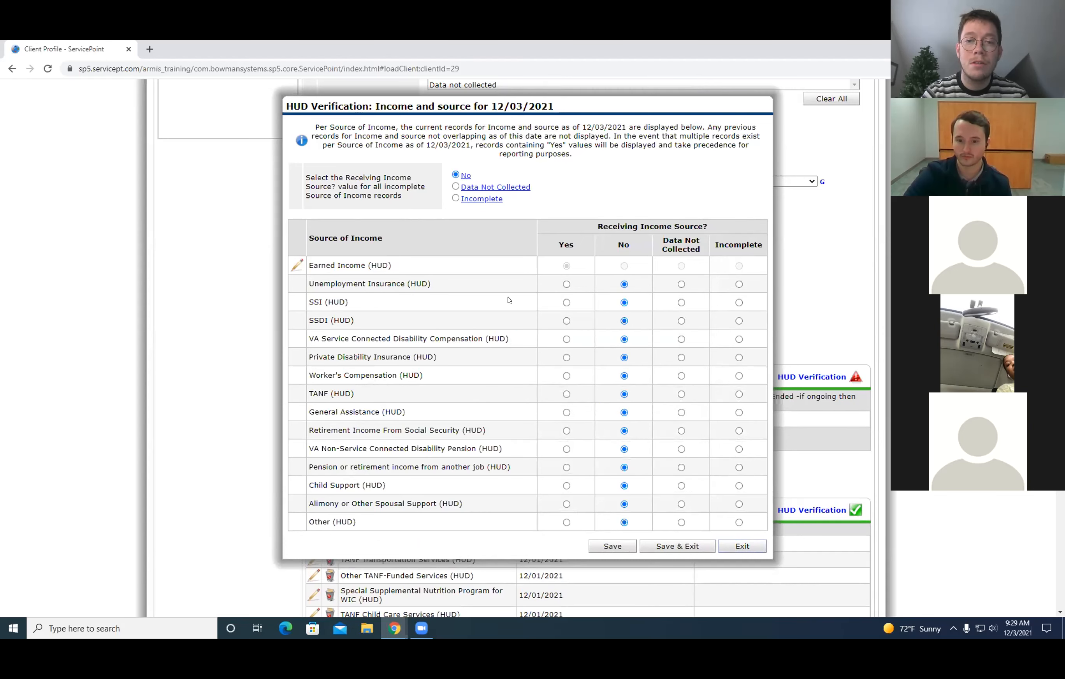
left_click(679, 546)
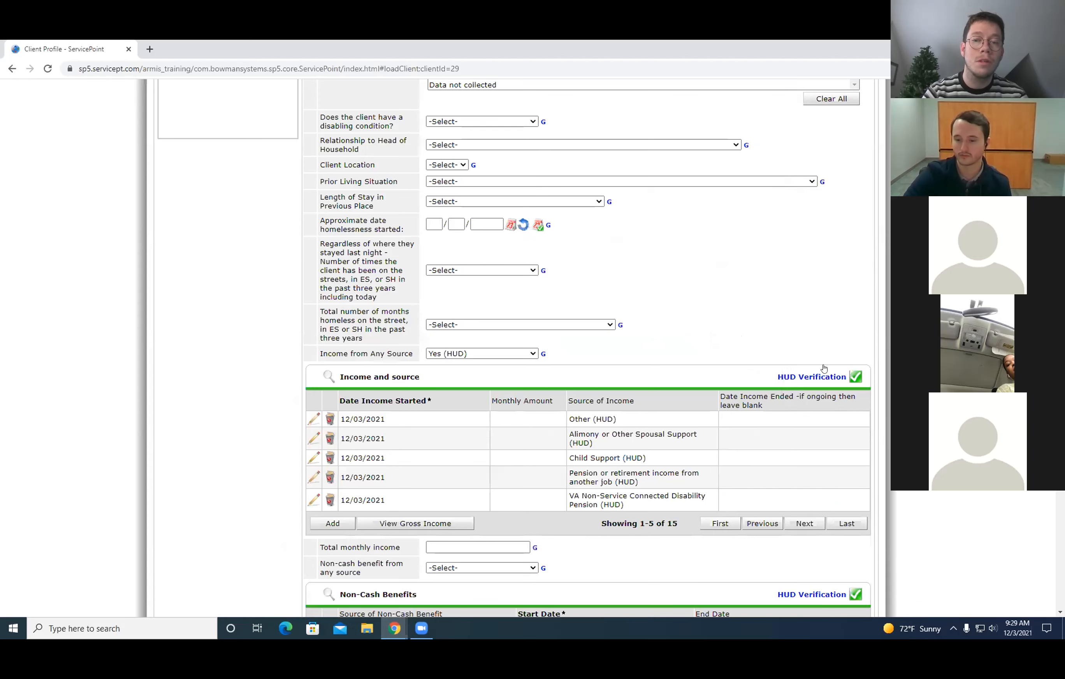
left_click_drag(824, 369, 875, 384)
left_click(813, 315)
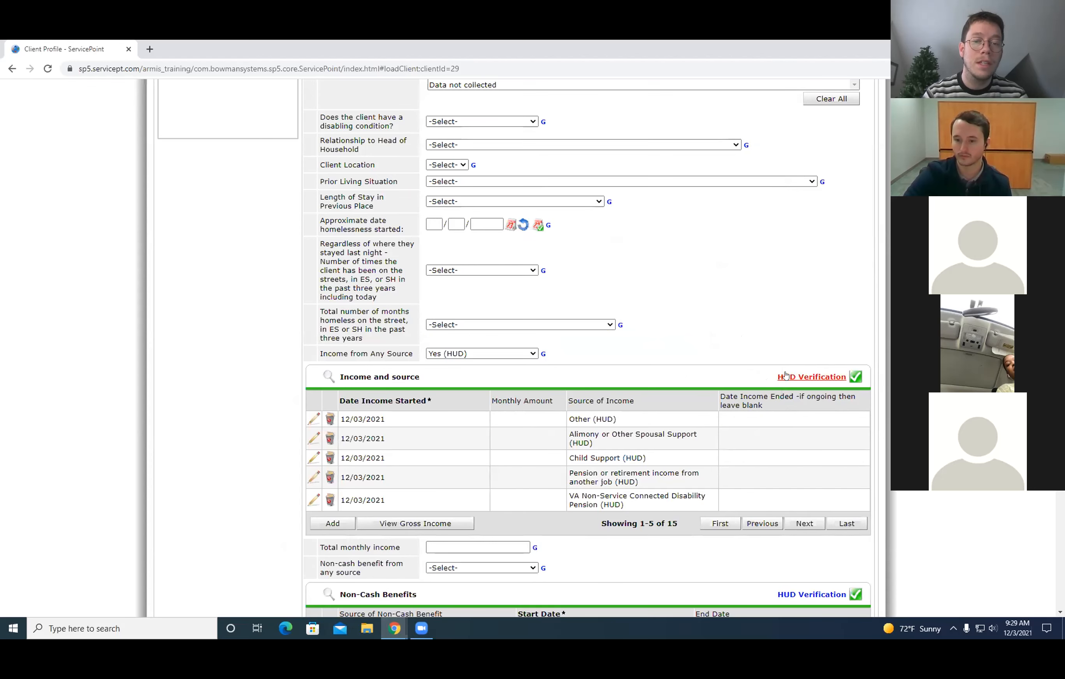
left_click_drag(778, 377, 805, 377)
left_click(804, 301)
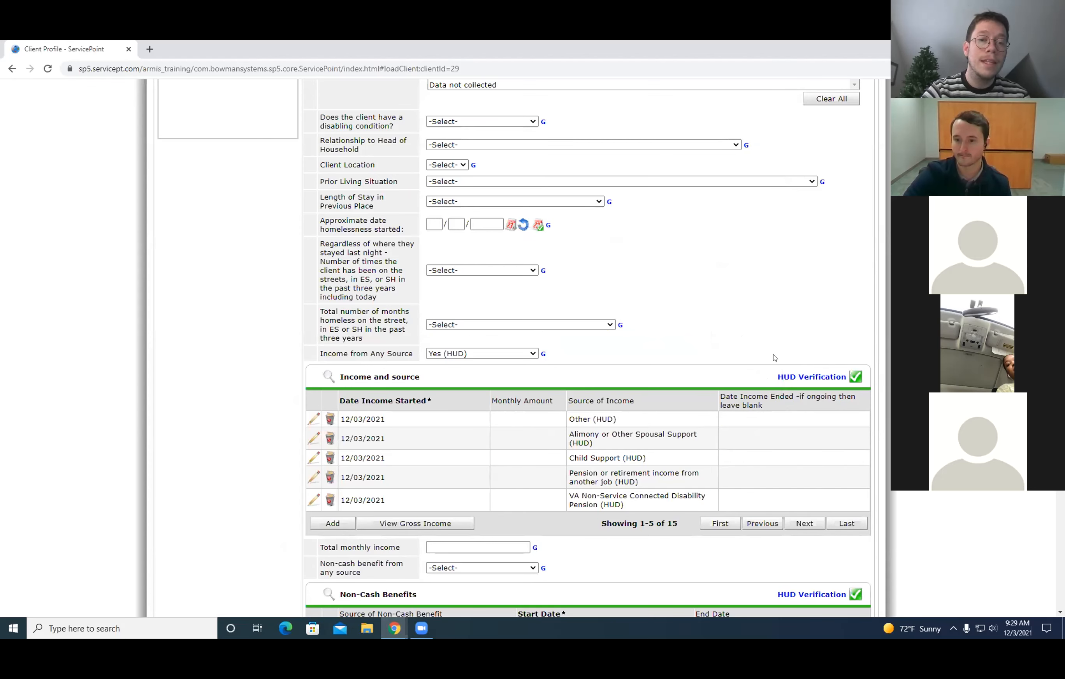
Set Total monthly income to 1000 and Non-cash benefit from any source to Yes (HUD).
scroll(711, 322, "down", 1)
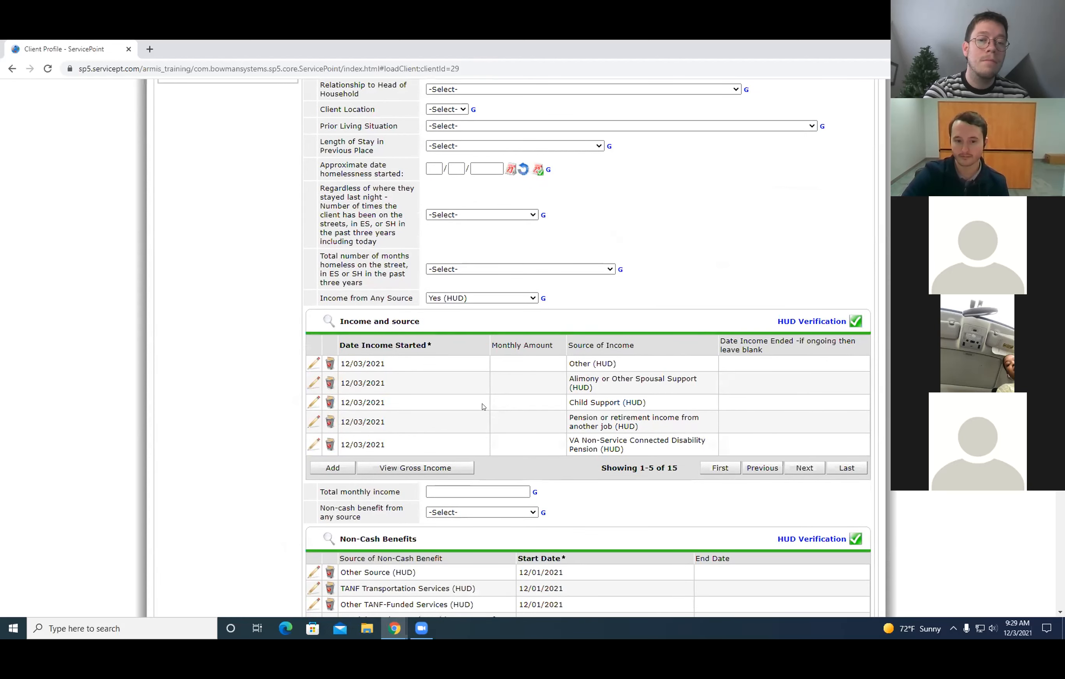
left_click(447, 492)
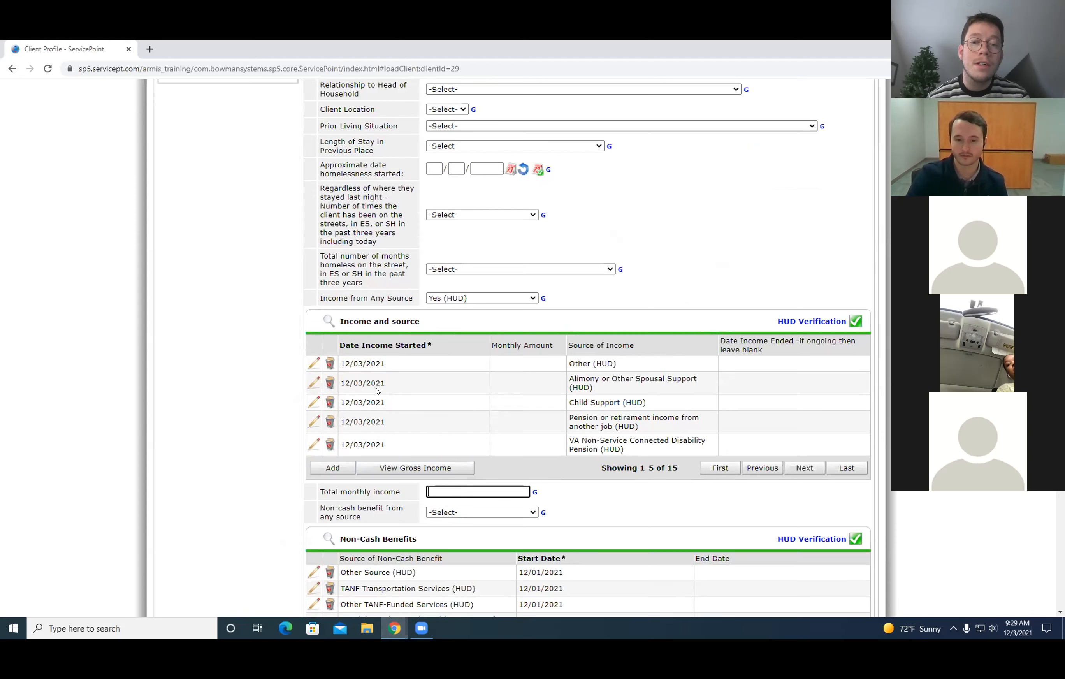
type("10")
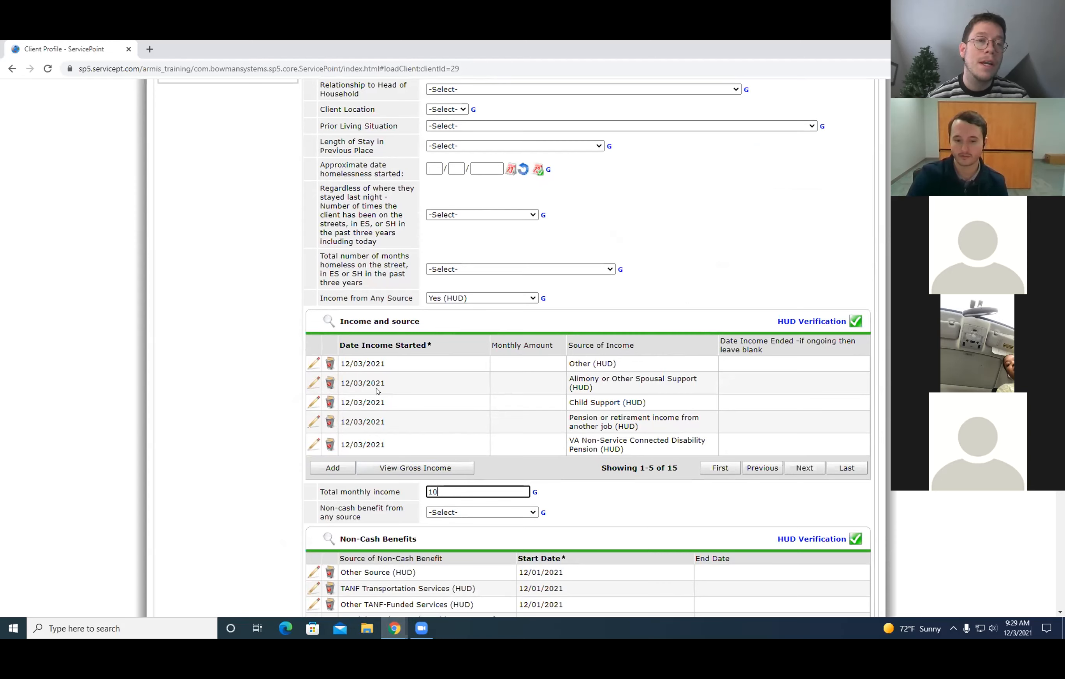
left_click(234, 388)
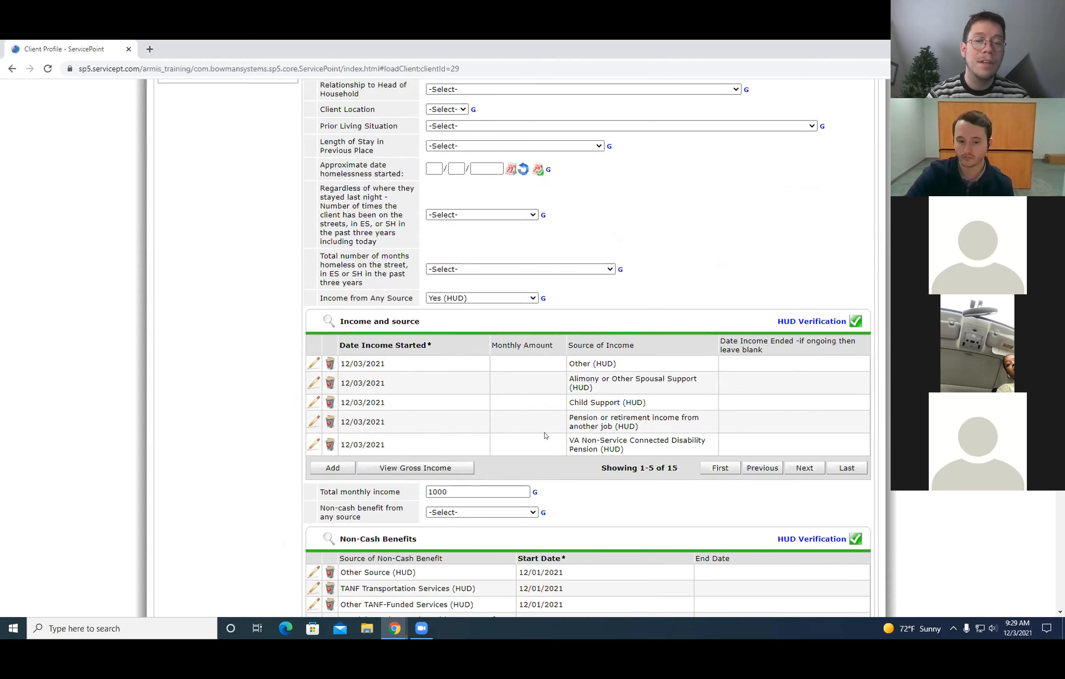
scroll(545, 436, "down", 1)
left_click(483, 455)
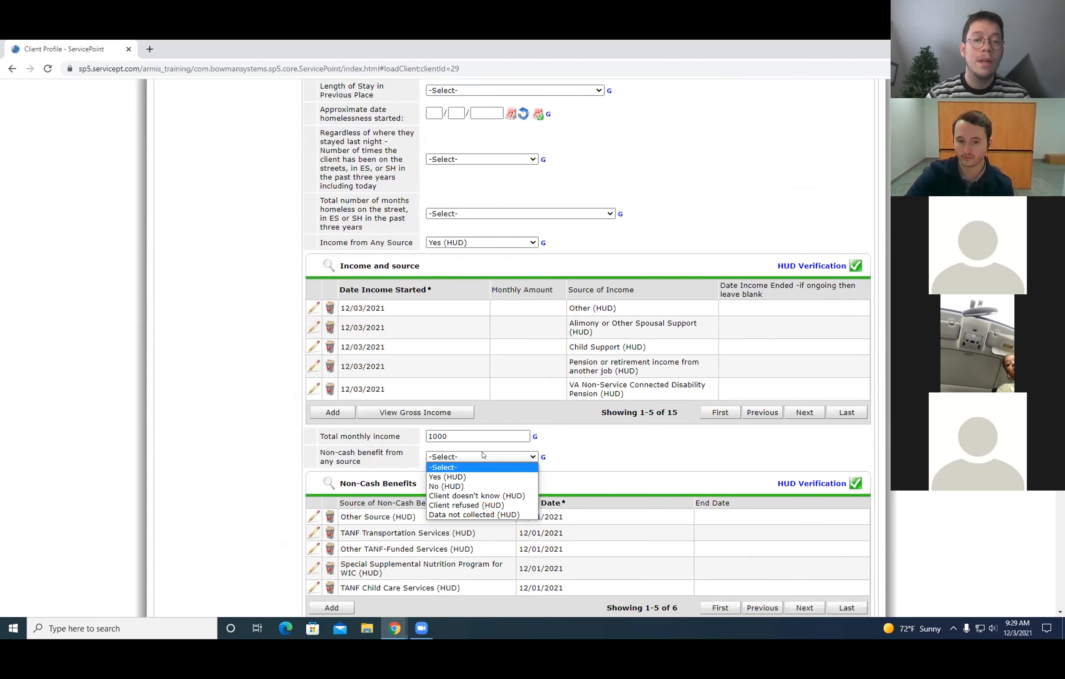
left_click(440, 477)
View the Non-Cash Benefits HUD Verification answers and exit them.
scroll(483, 470, "down", 4)
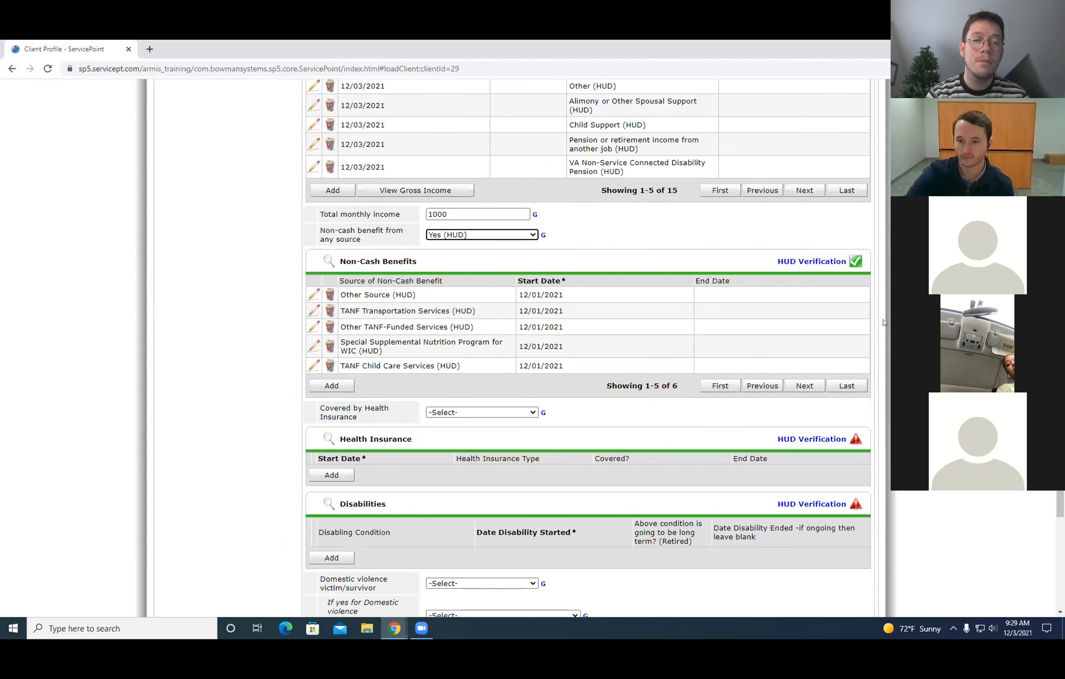
left_click(813, 262)
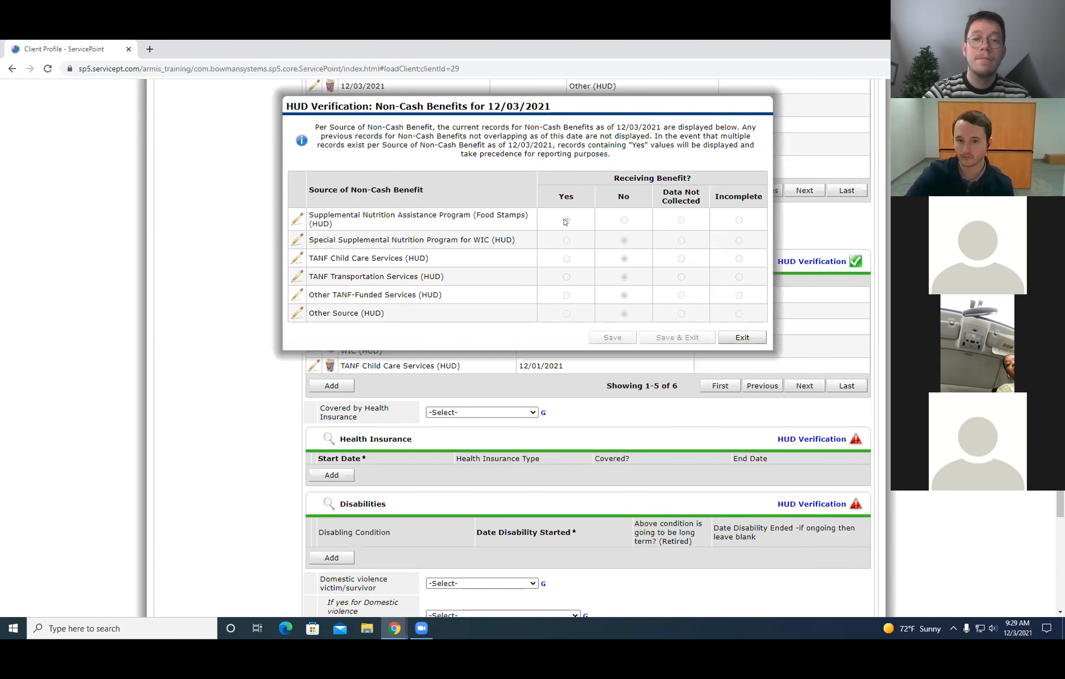
left_click(742, 337)
Check the Covered by Health Insurance options without choosing one, and view the Health Insurance and Disabilities sections.
scroll(527, 385, "down", 1)
left_click(511, 361)
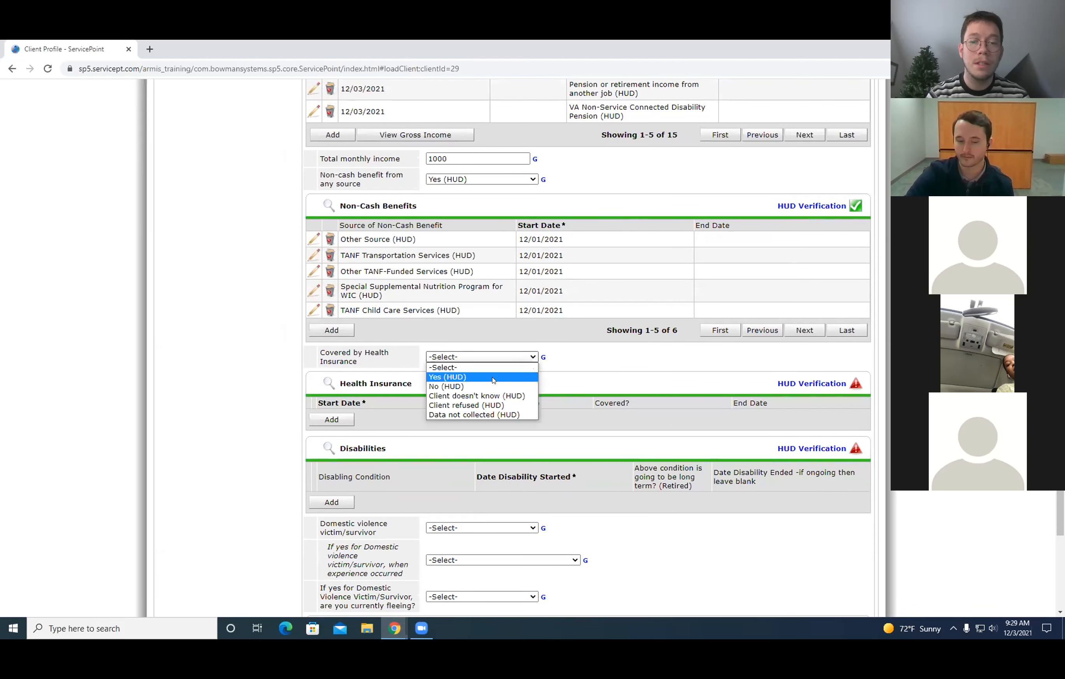
left_click(631, 368)
scroll(533, 400, "down", 1)
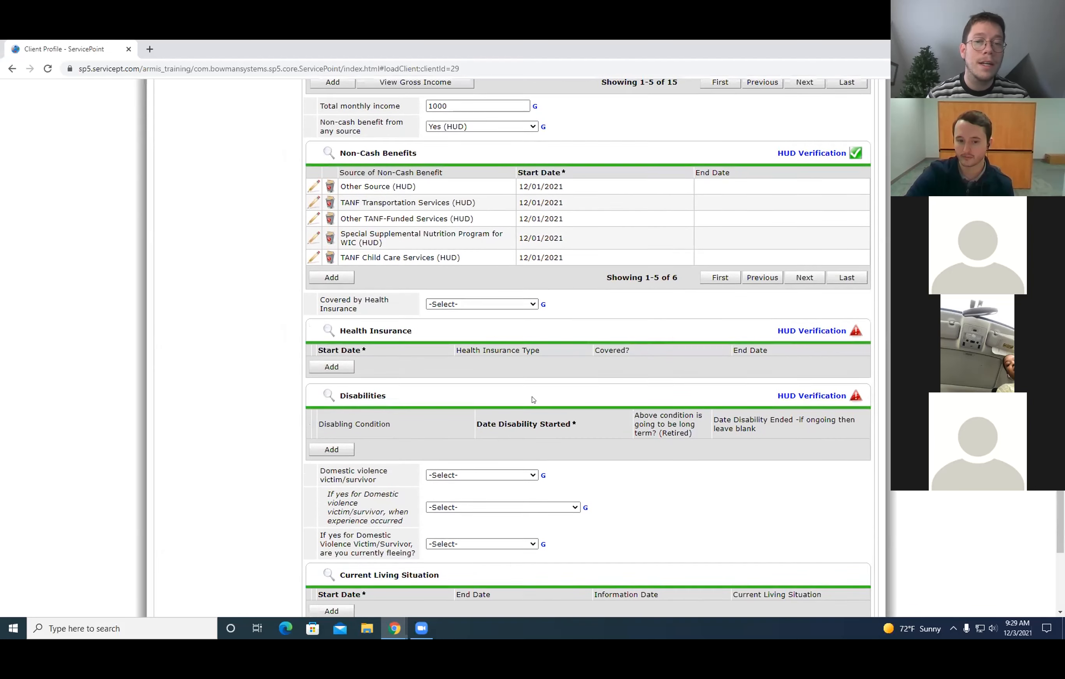
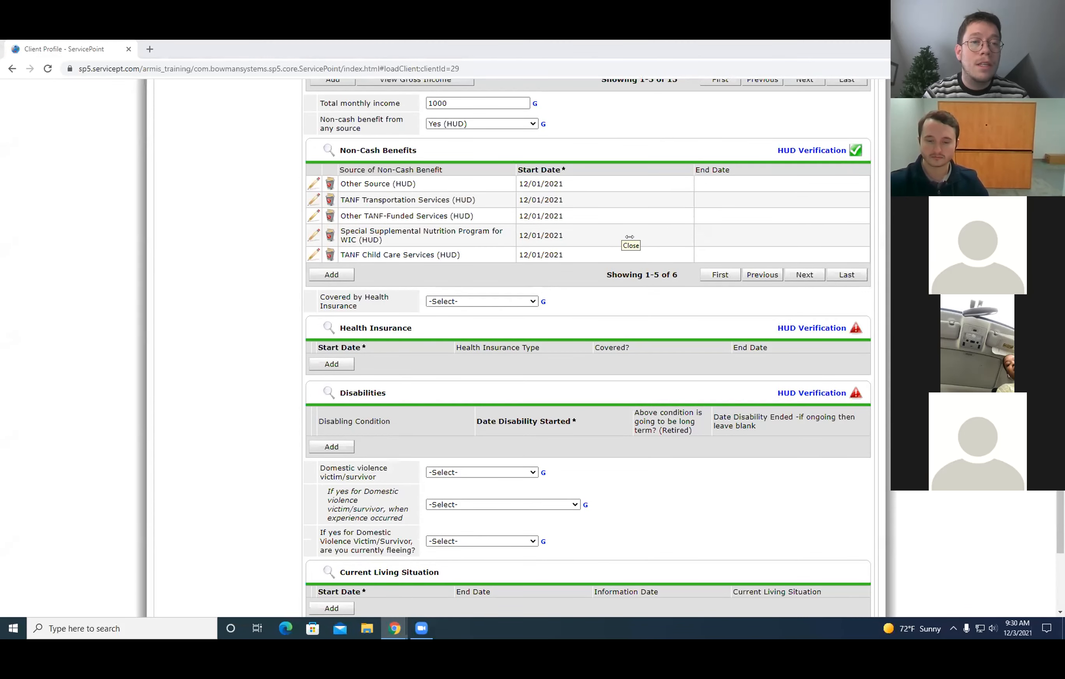
Review the Prior Living Situation options in the entry assessment without choosing one.
scroll(631, 238, "up", 10)
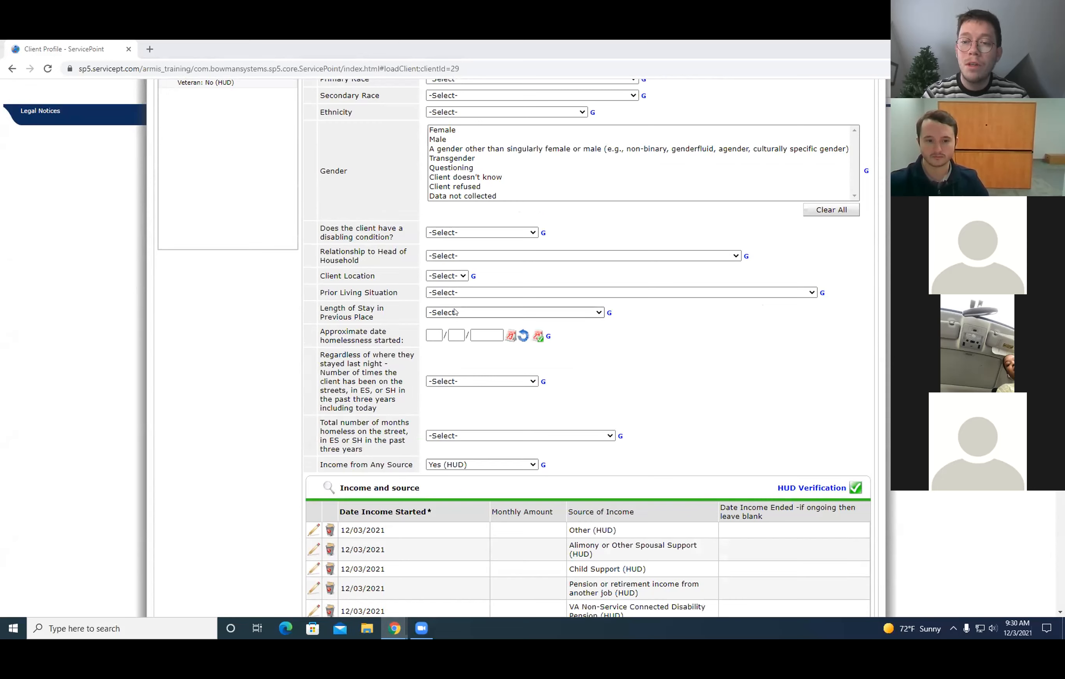
left_click(455, 293)
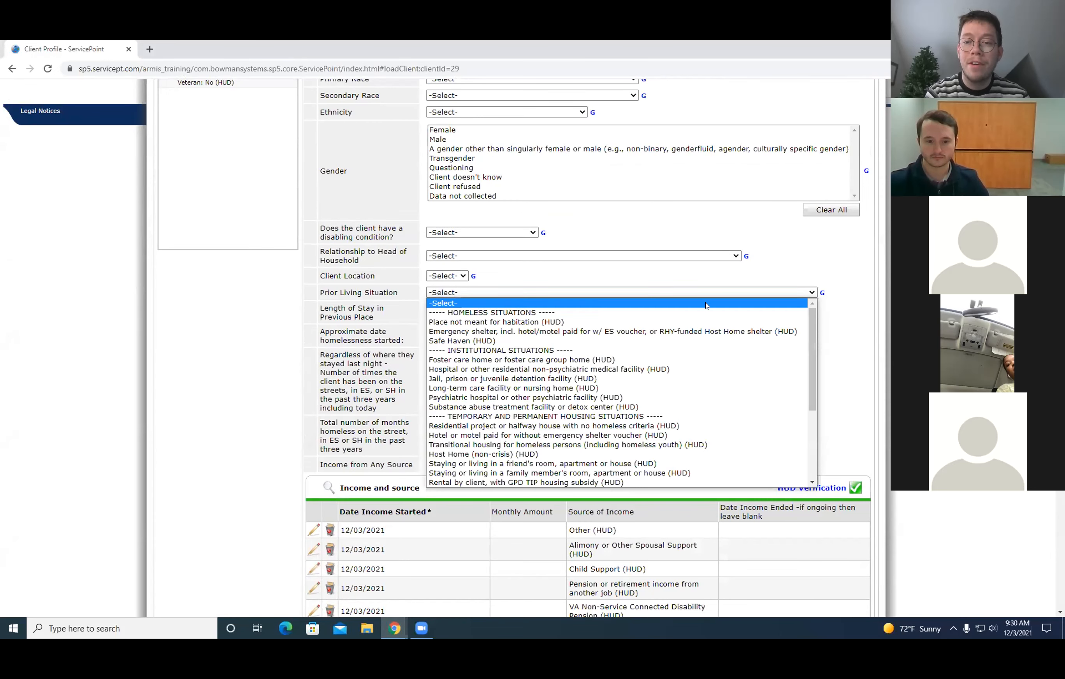
scroll(716, 340, "down", 5)
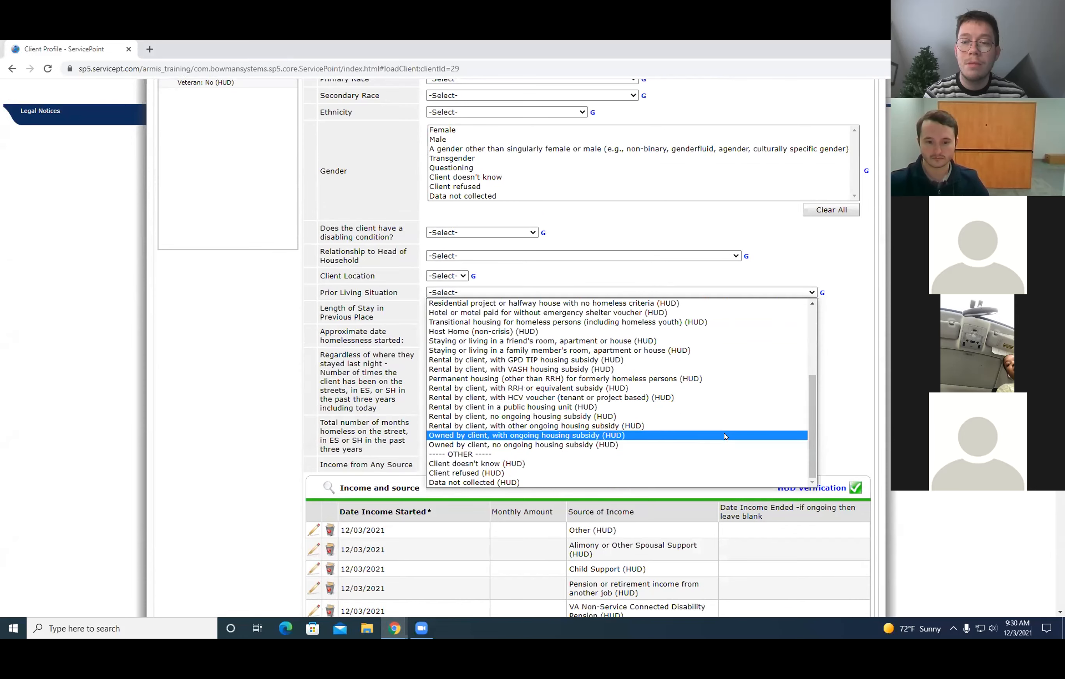
left_click(832, 399)
scroll(779, 380, "up", 1)
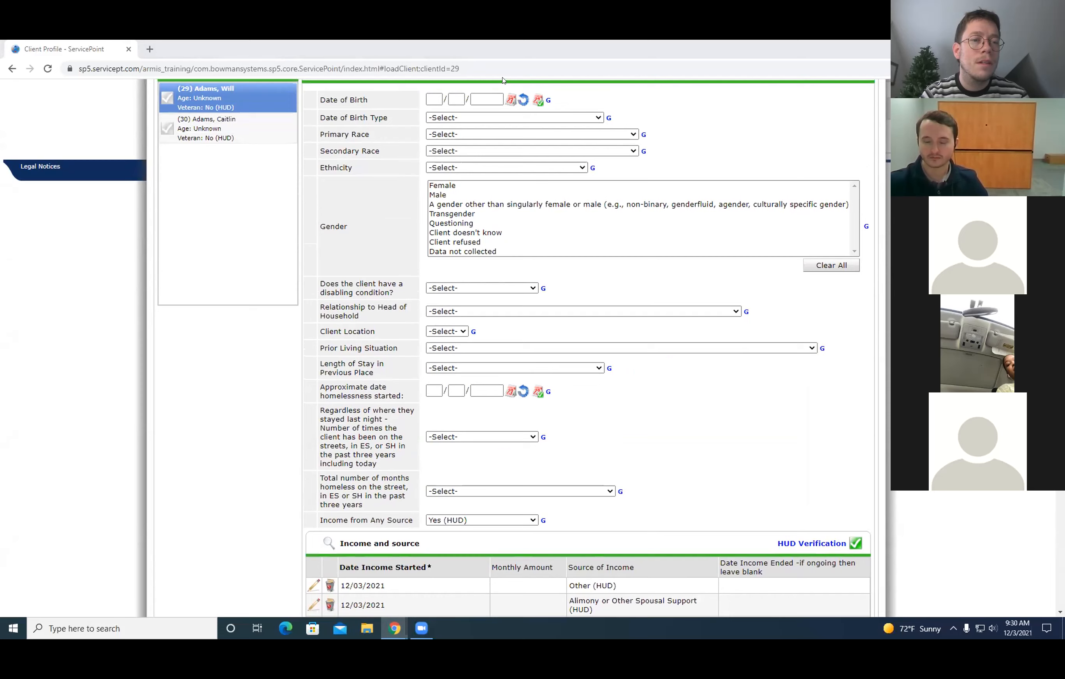
Preview the printout of the Entry/Exit Data through both pages, and cancel without printing.
scroll(666, 452, "up", 5)
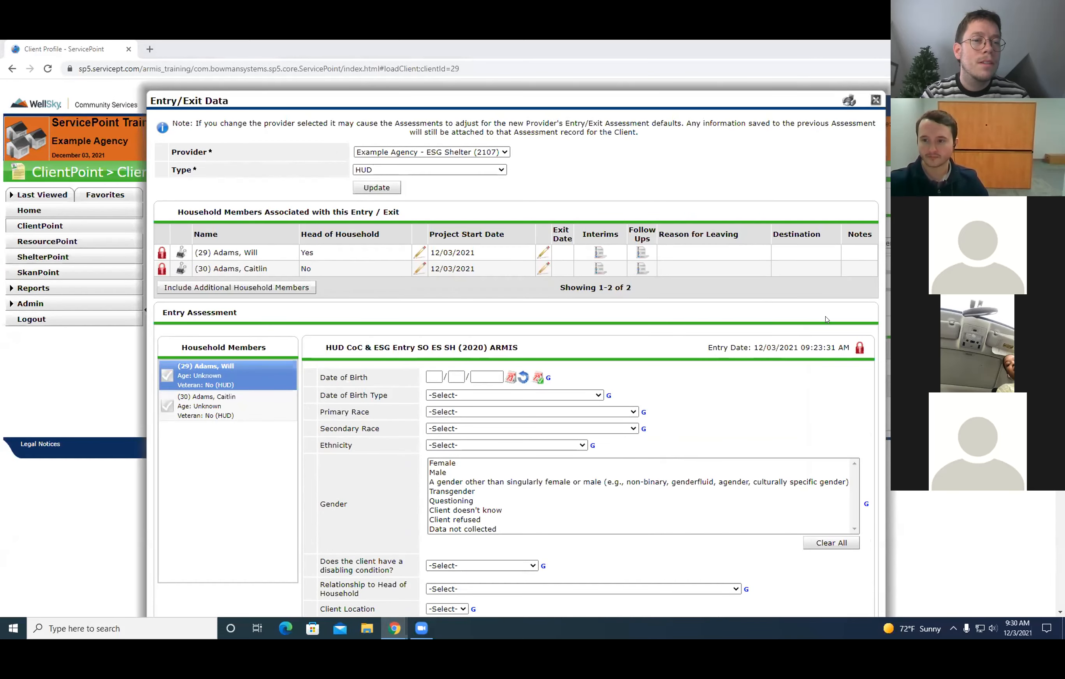
left_click(849, 103)
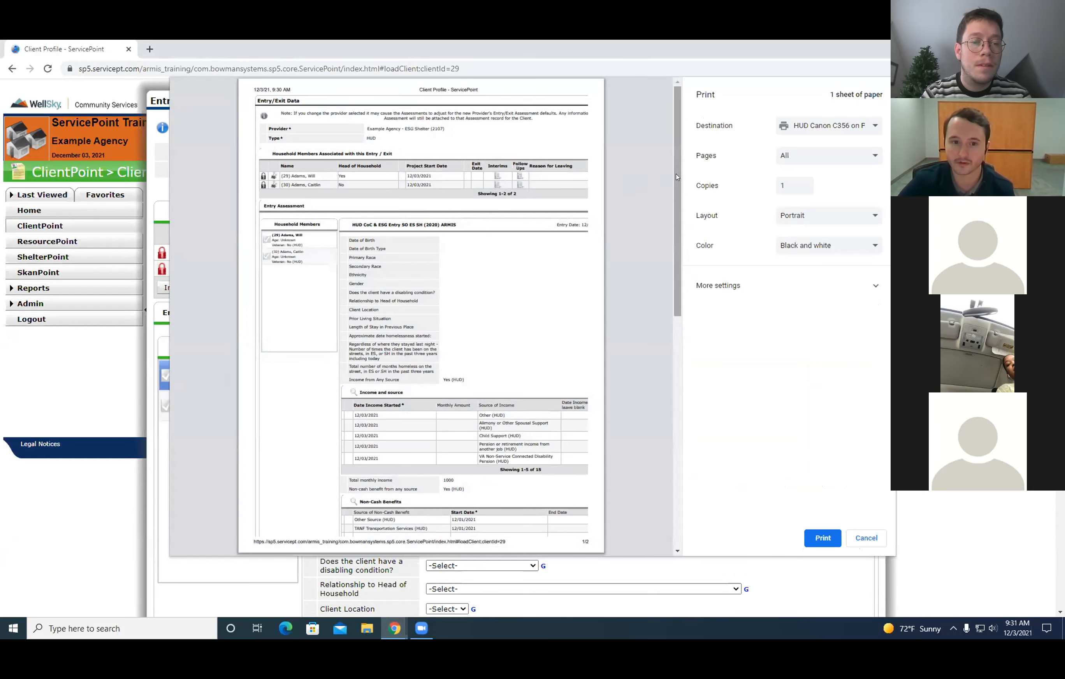
scroll(653, 319, "down", 5)
scroll(653, 319, "up", 7)
scroll(663, 402, "down", 10)
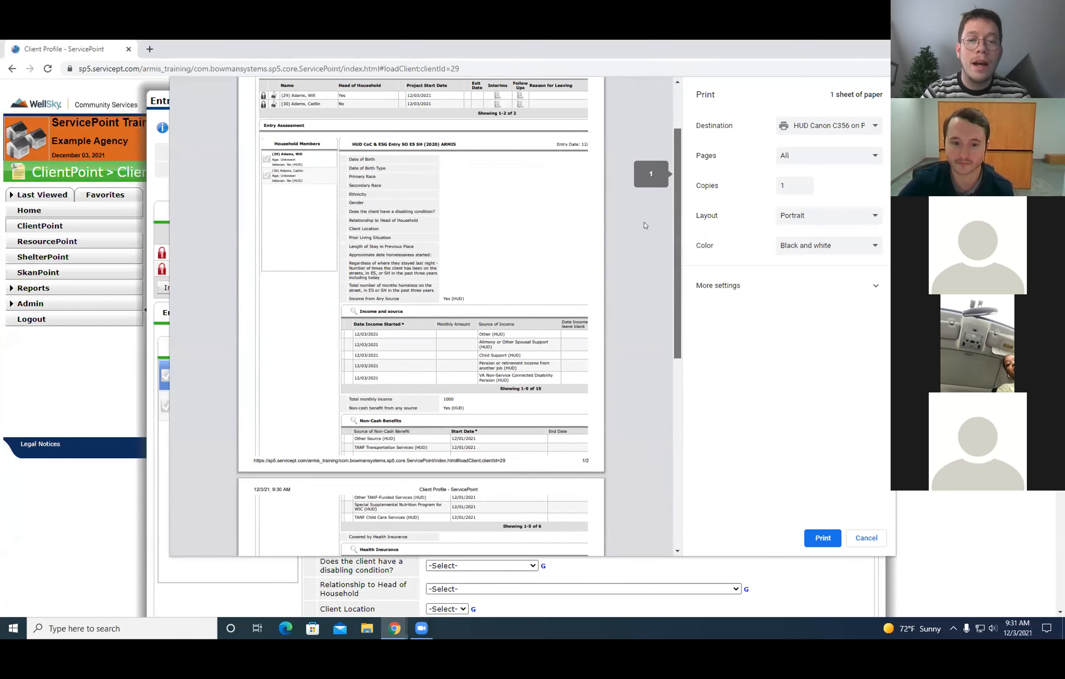
scroll(663, 402, "up", 10)
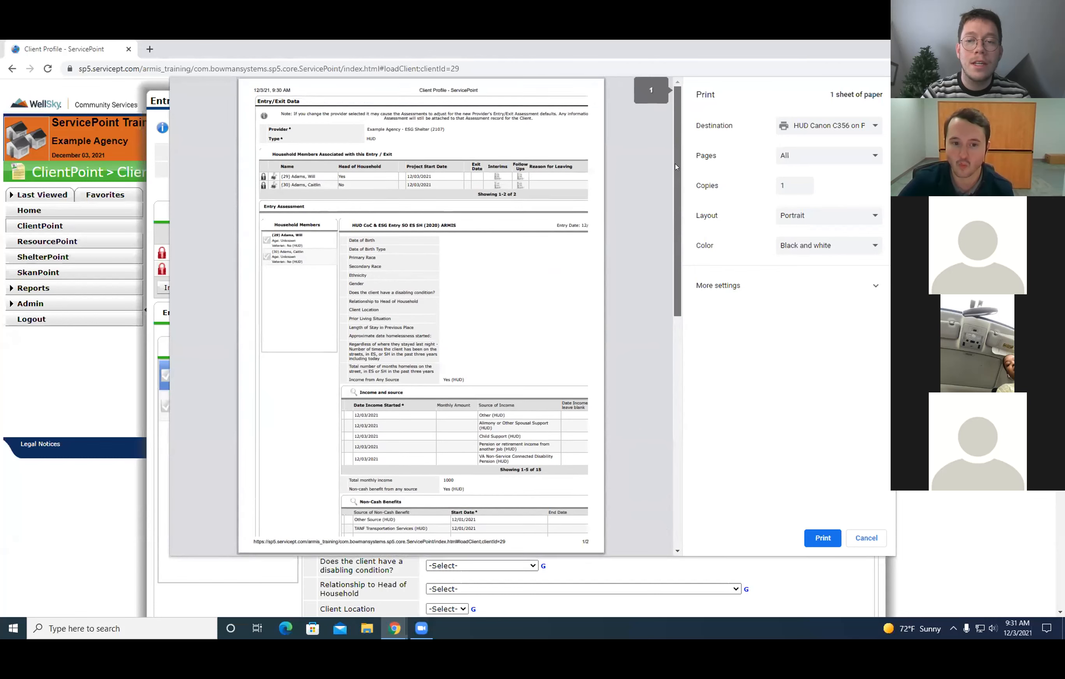
left_click_drag(676, 172, 672, 347)
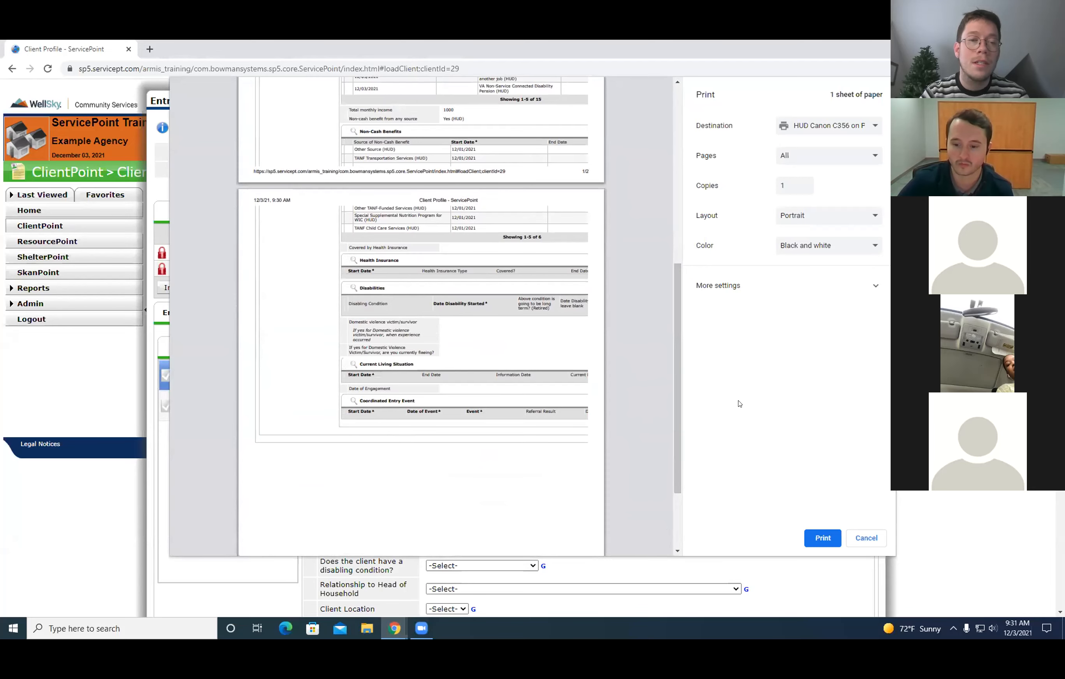
left_click_drag(676, 376, 676, 221)
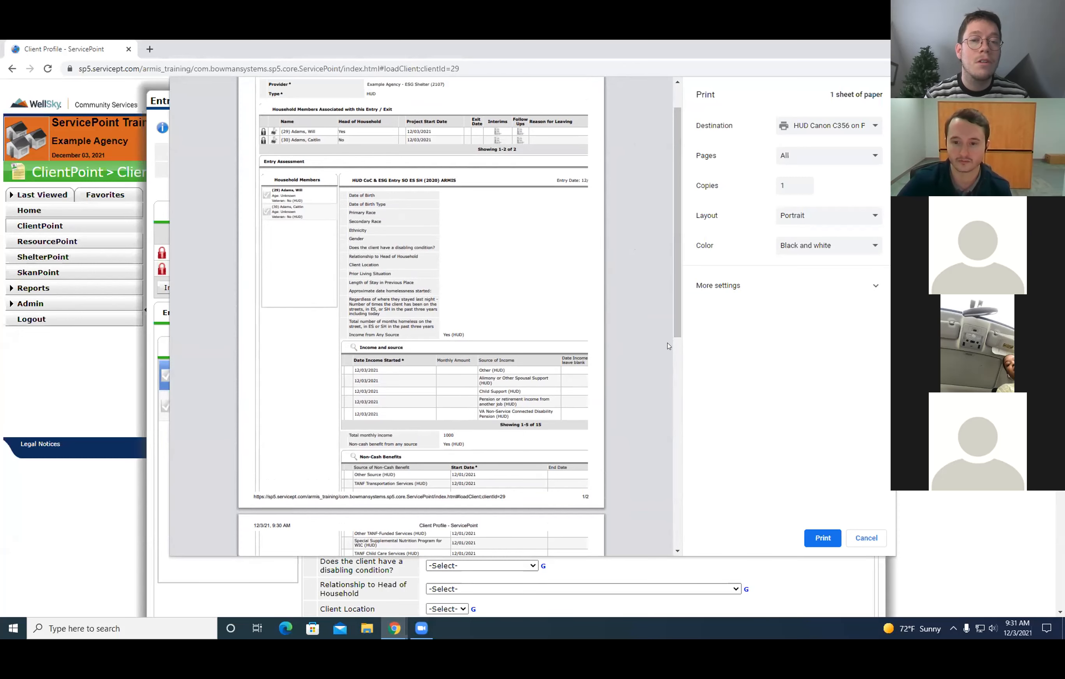
scroll(675, 261, "up", 1)
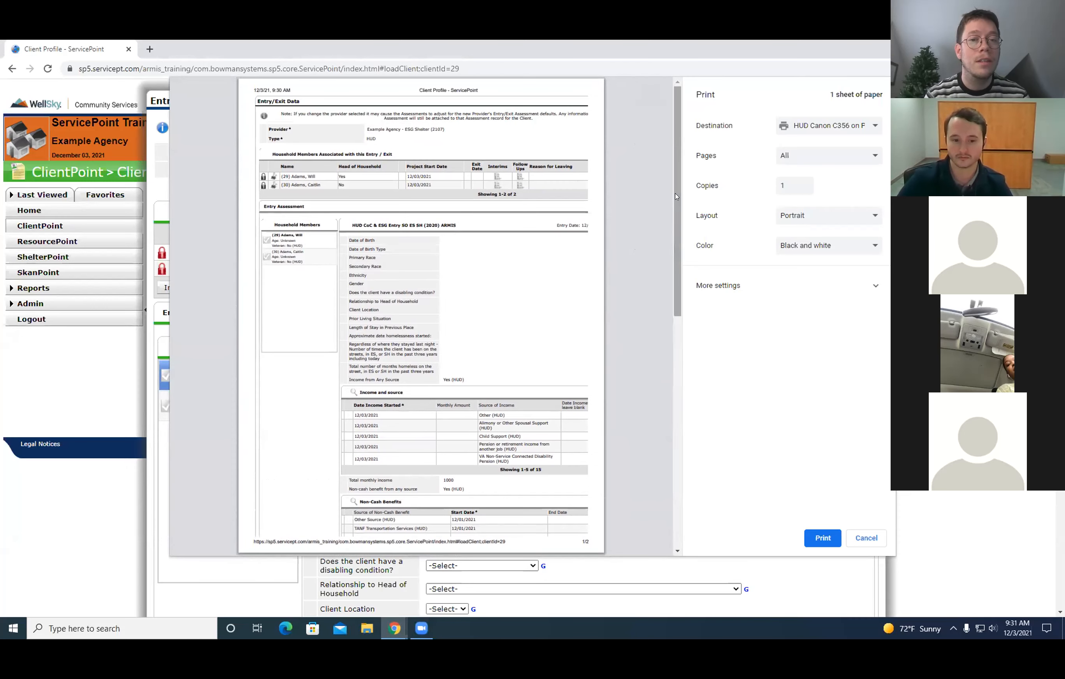
left_click_drag(676, 197, 679, 163)
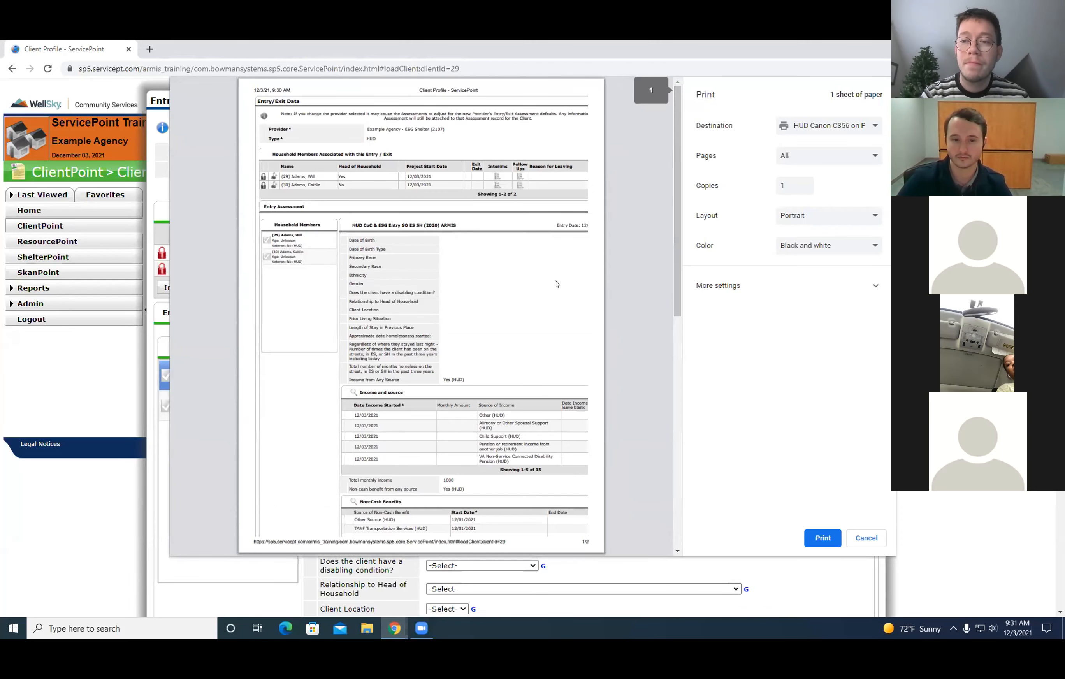
scroll(679, 241, "down", 1)
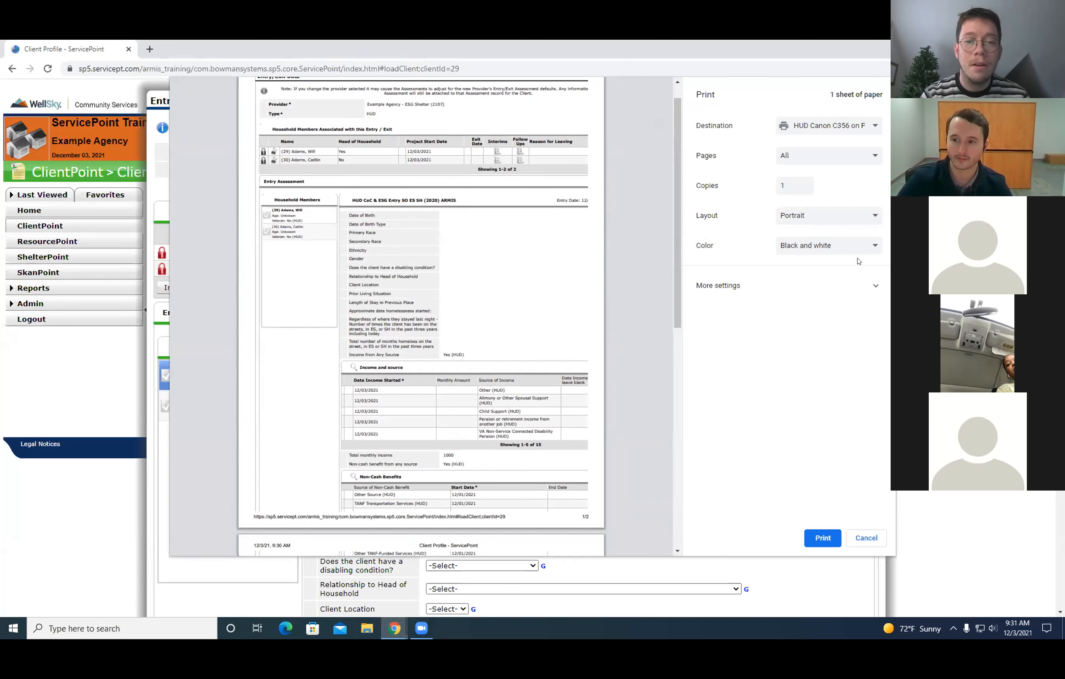
scroll(657, 286, "down", 10)
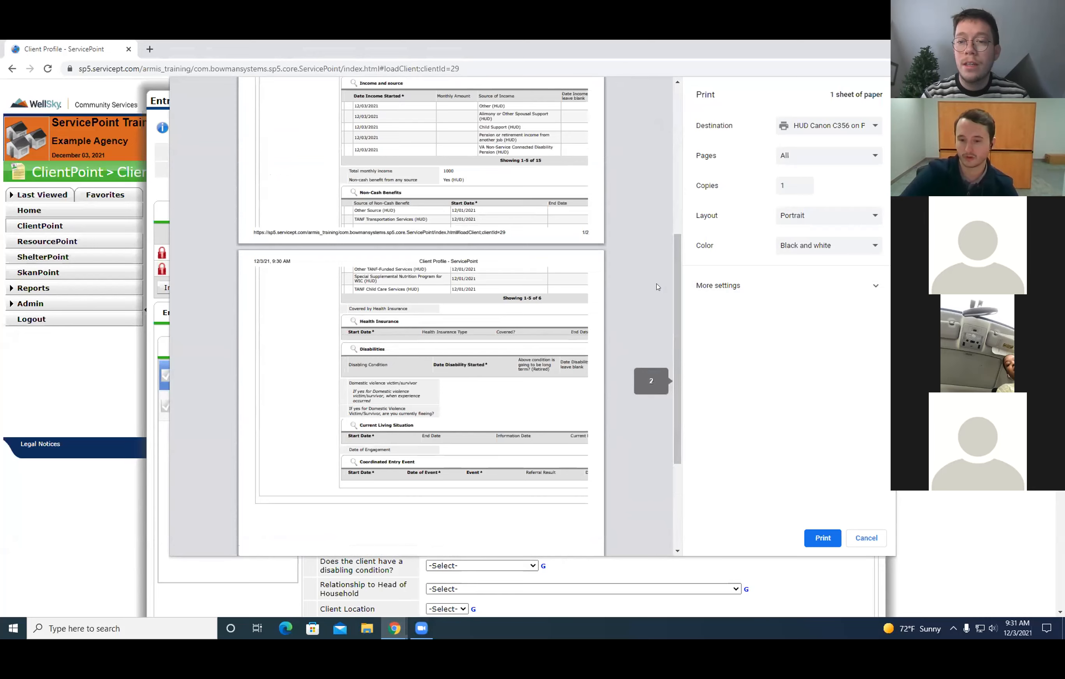
left_click(867, 538)
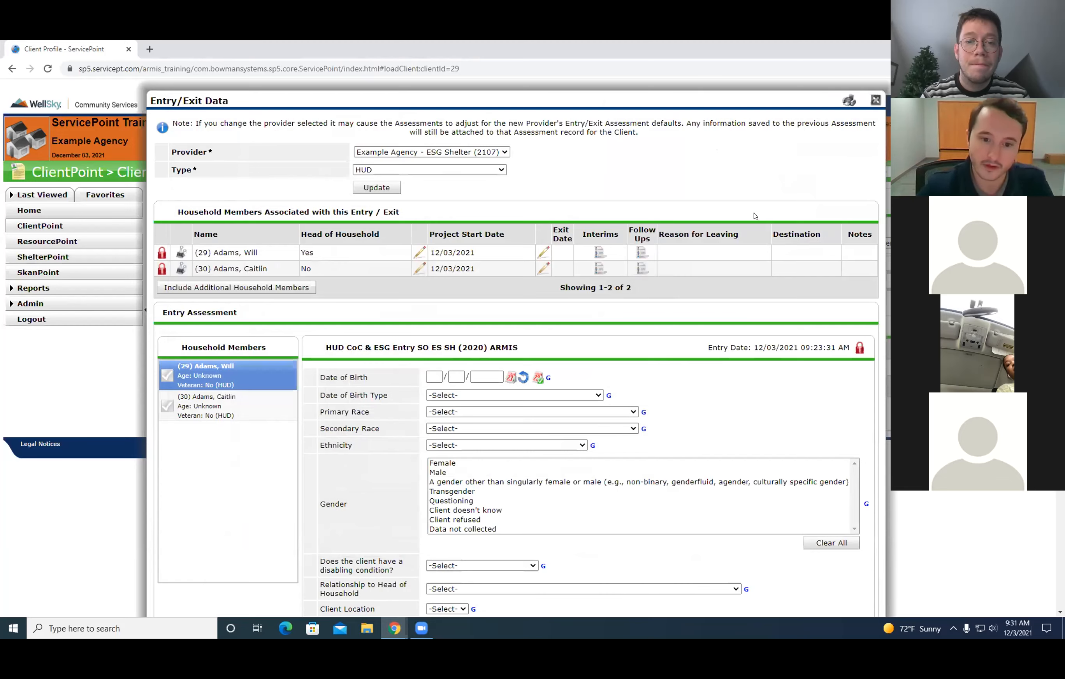
Save the head of household's entry assessment and exit the Entry/Exit Data.
scroll(609, 224, "down", 15)
scroll(598, 285, "up", 15)
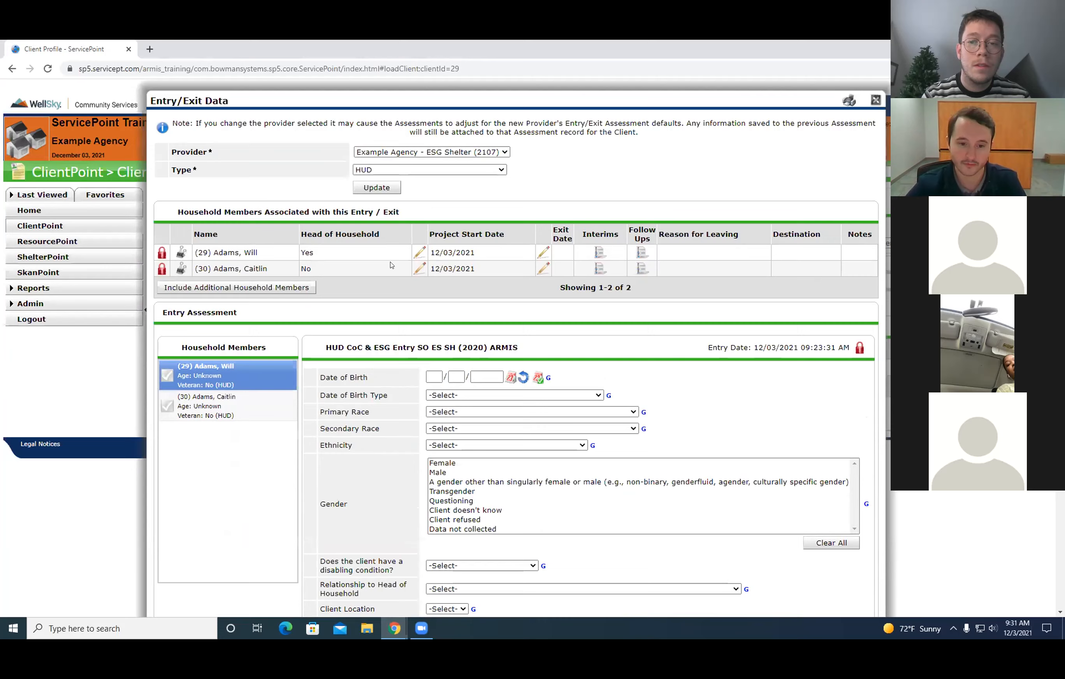
scroll(390, 265, "down", 2)
scroll(643, 260, "down", 15)
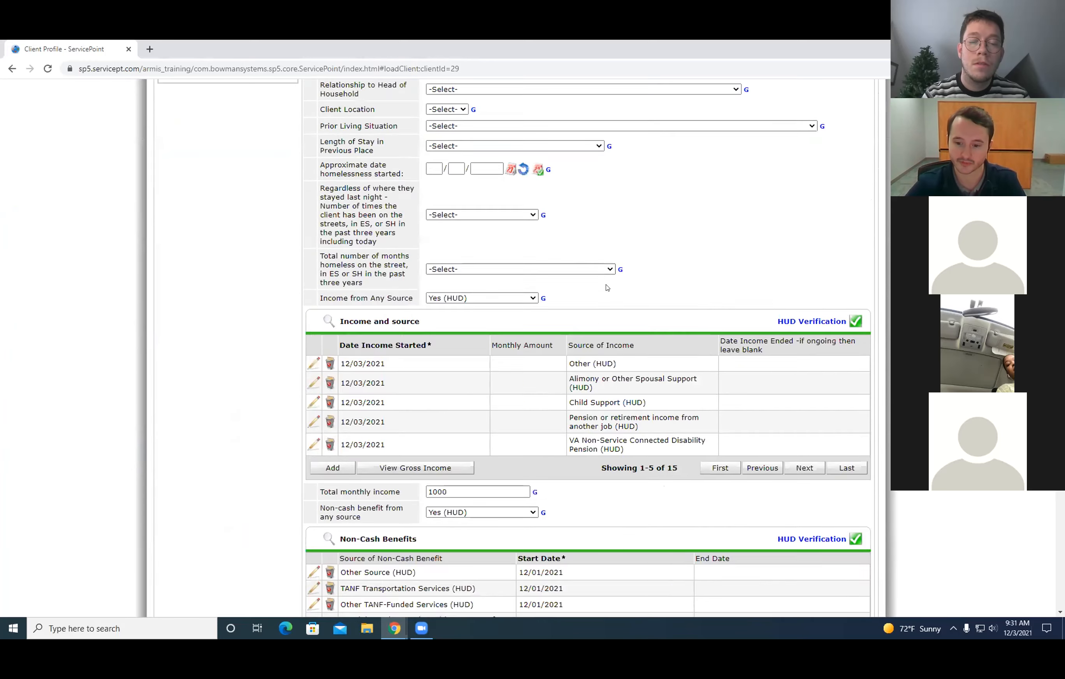
scroll(785, 354, "down", 3)
left_click(787, 564)
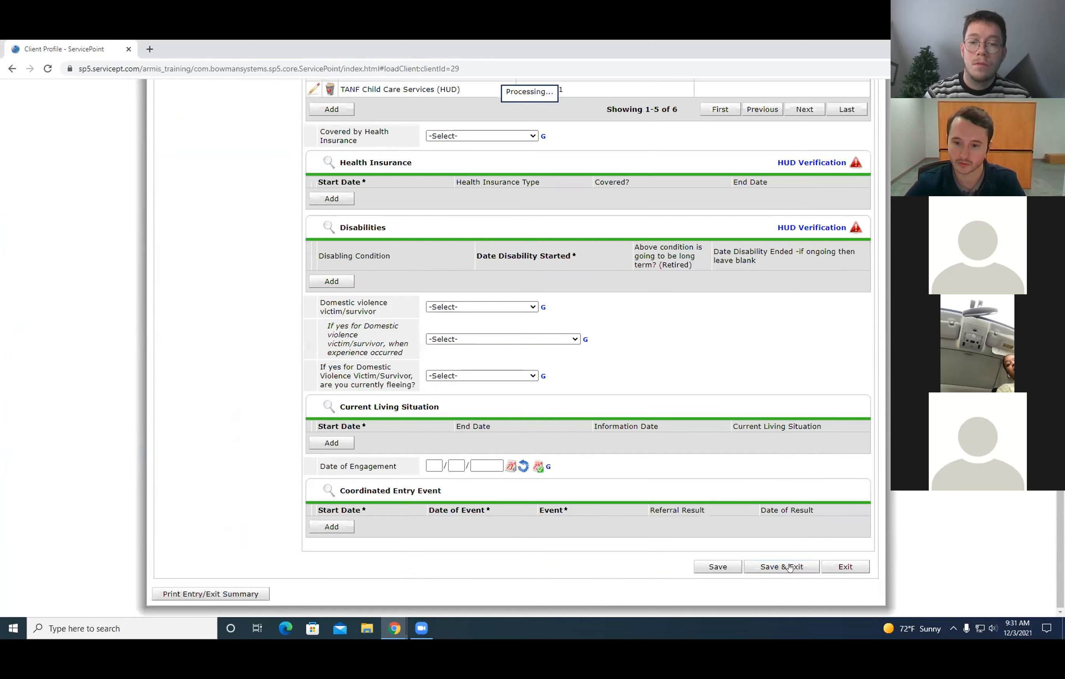
left_click_drag(227, 363, 752, 363)
left_click(446, 563)
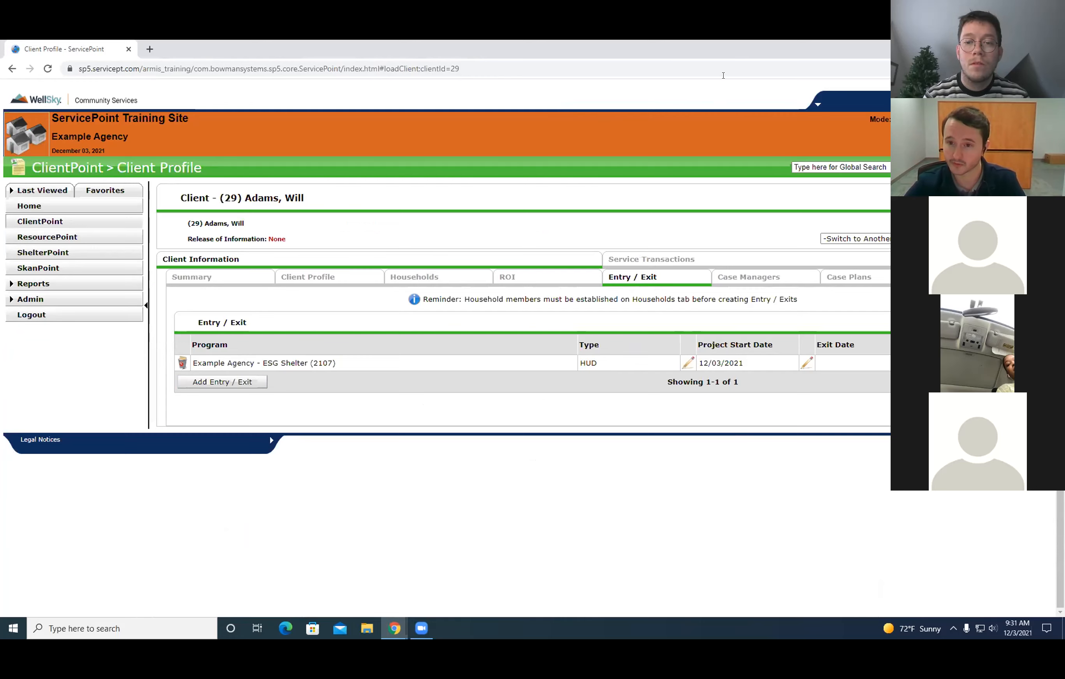
left_click(1027, 47)
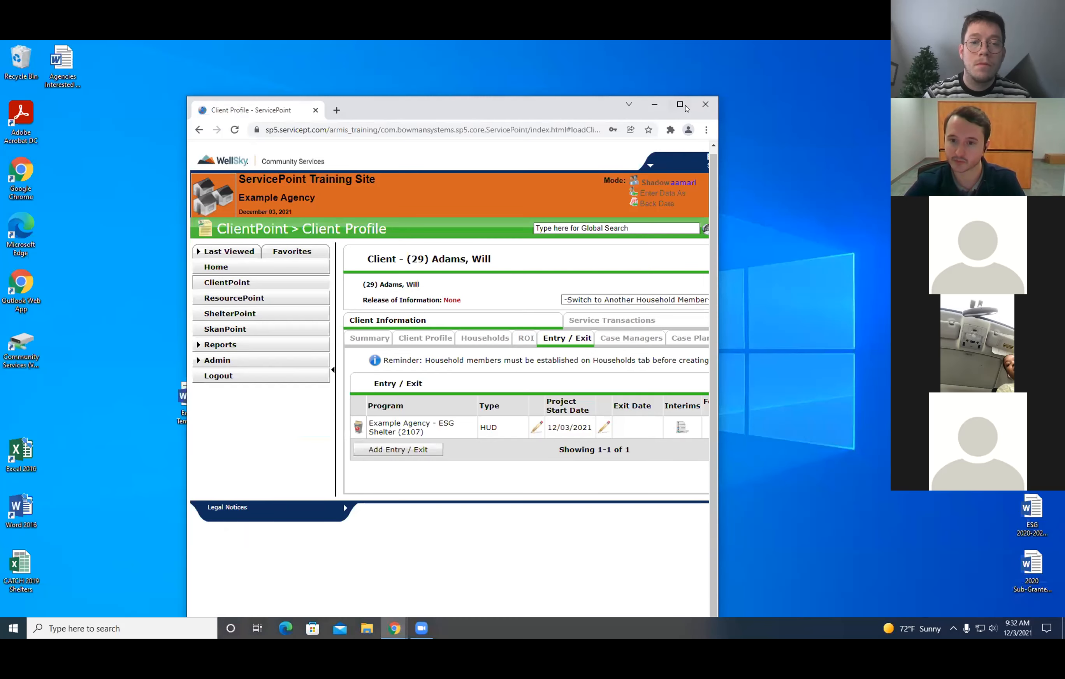
left_click(684, 106)
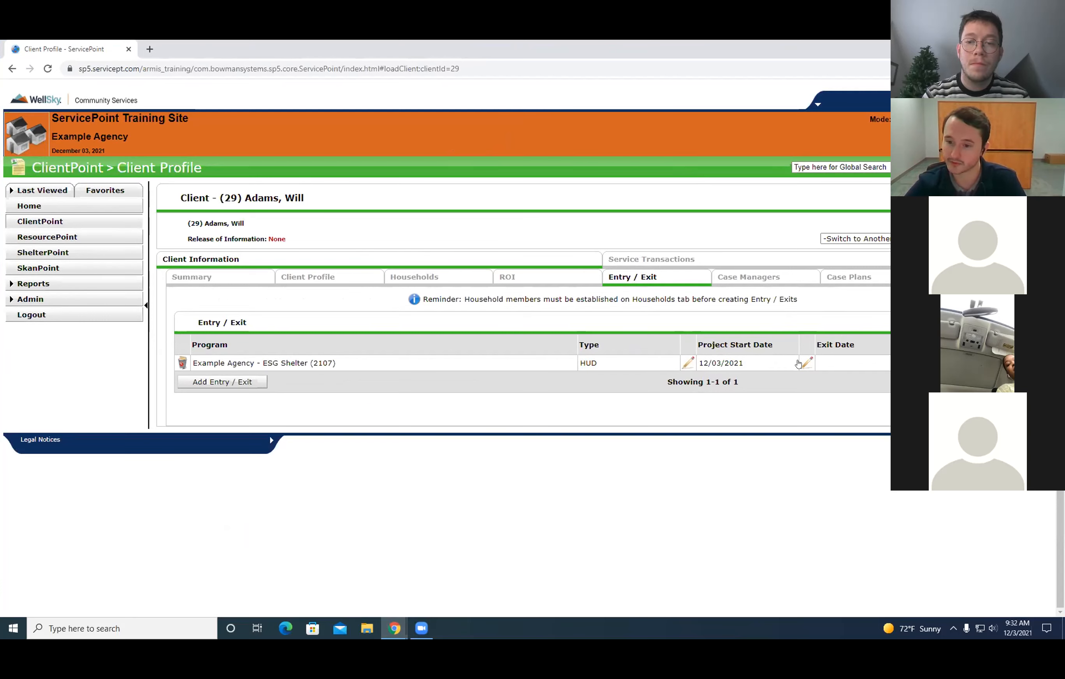
Open the exit data of the client's Example Agency - ESG Shelter entry and set the Exit Date to 12/01/2021.
left_click(806, 363)
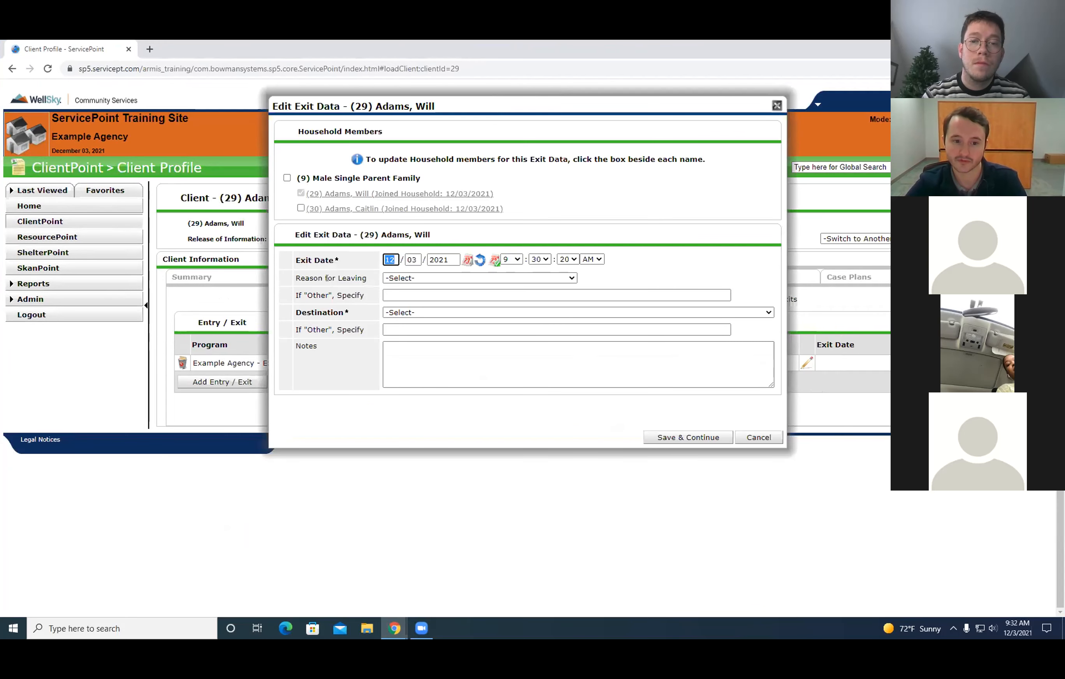
left_click_drag(295, 259, 376, 257)
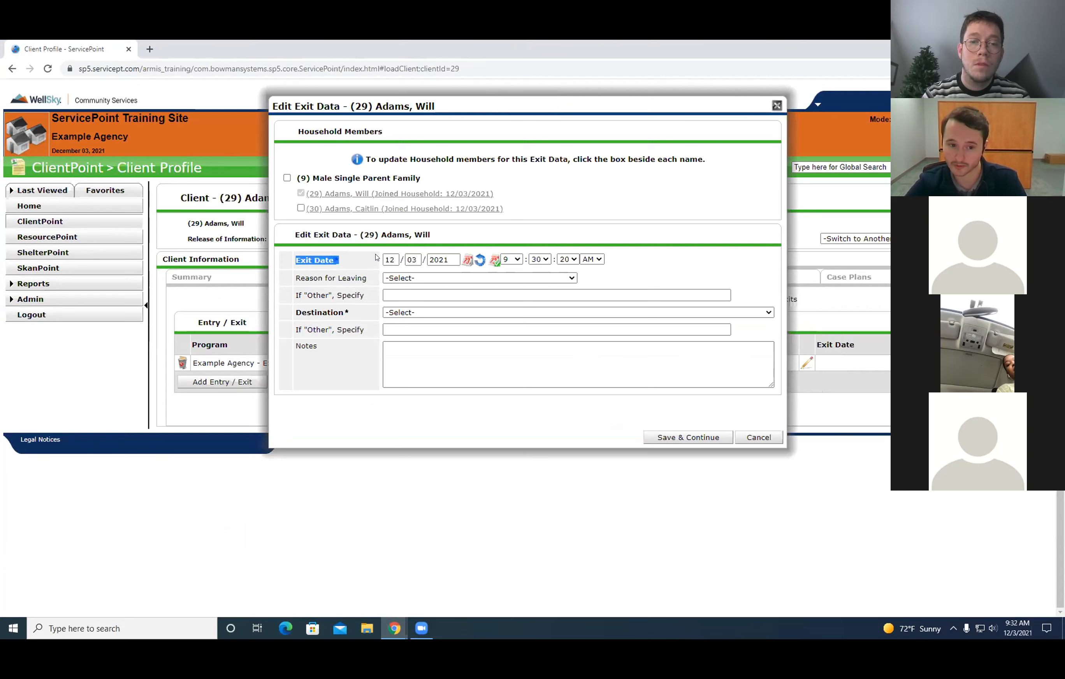
left_click_drag(288, 310, 394, 313)
left_click(642, 265)
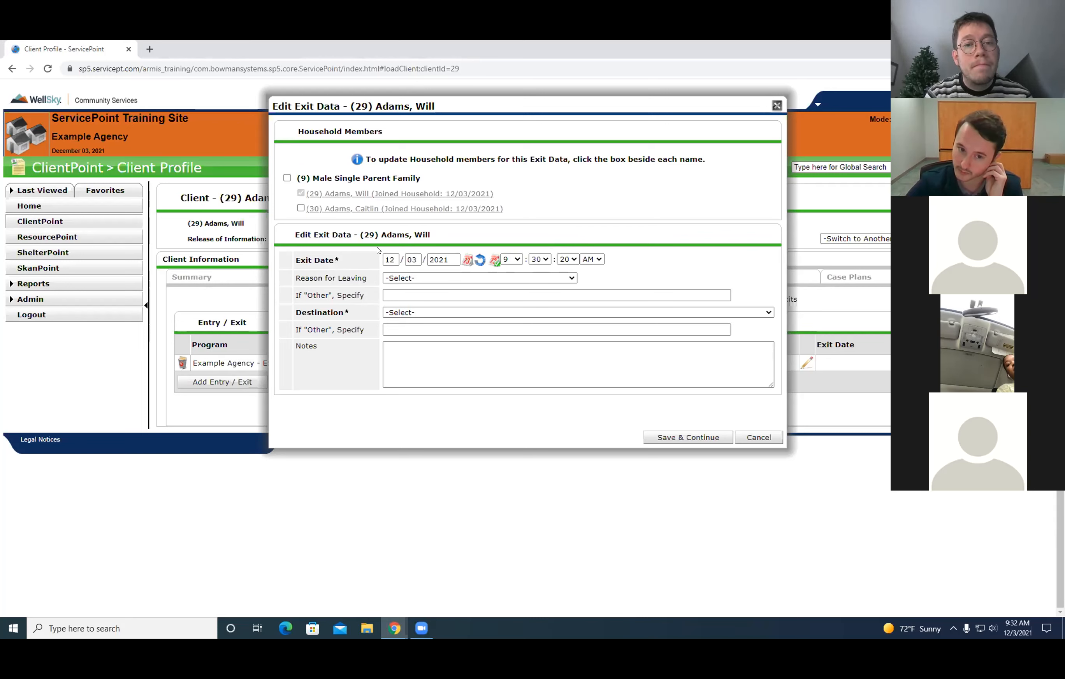
left_click(414, 259)
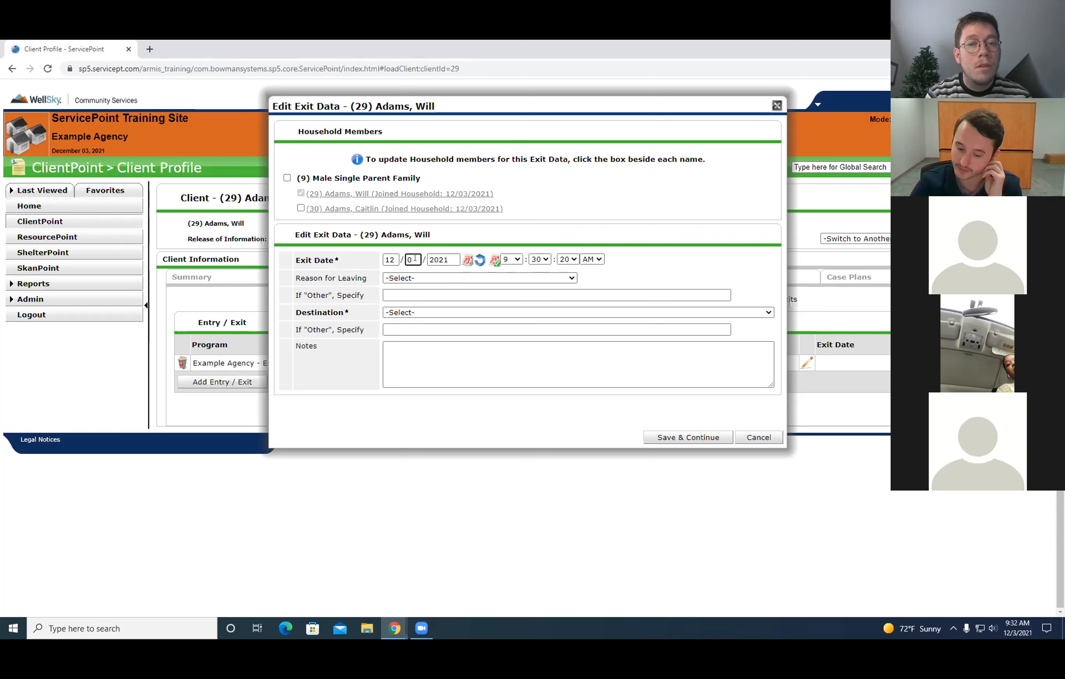
type("01")
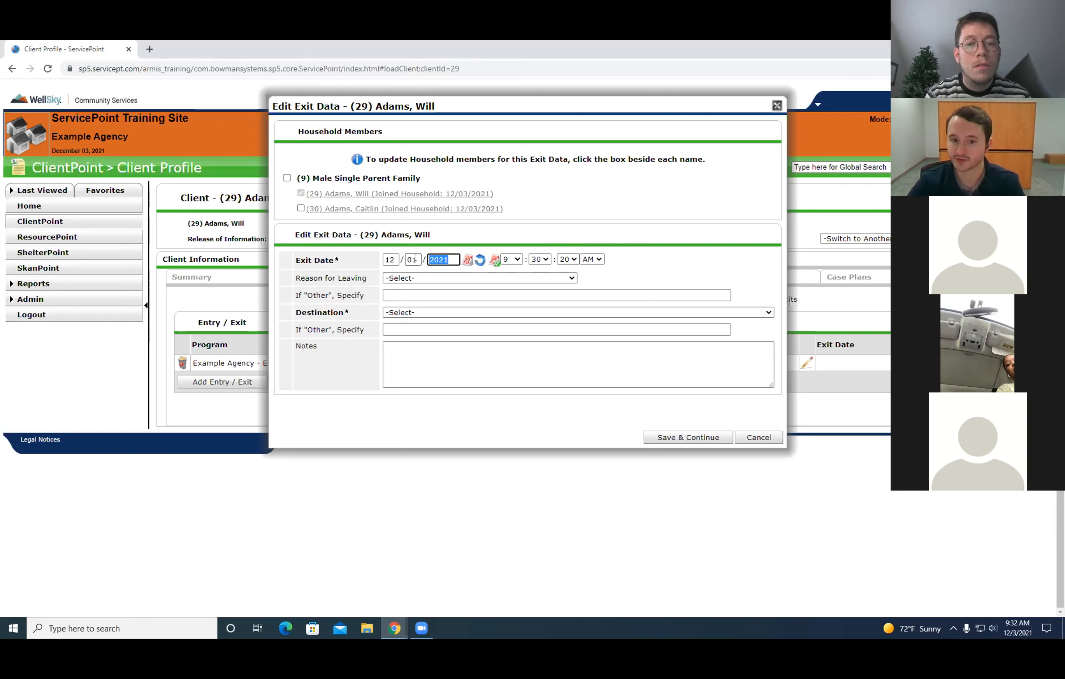
left_click(643, 276)
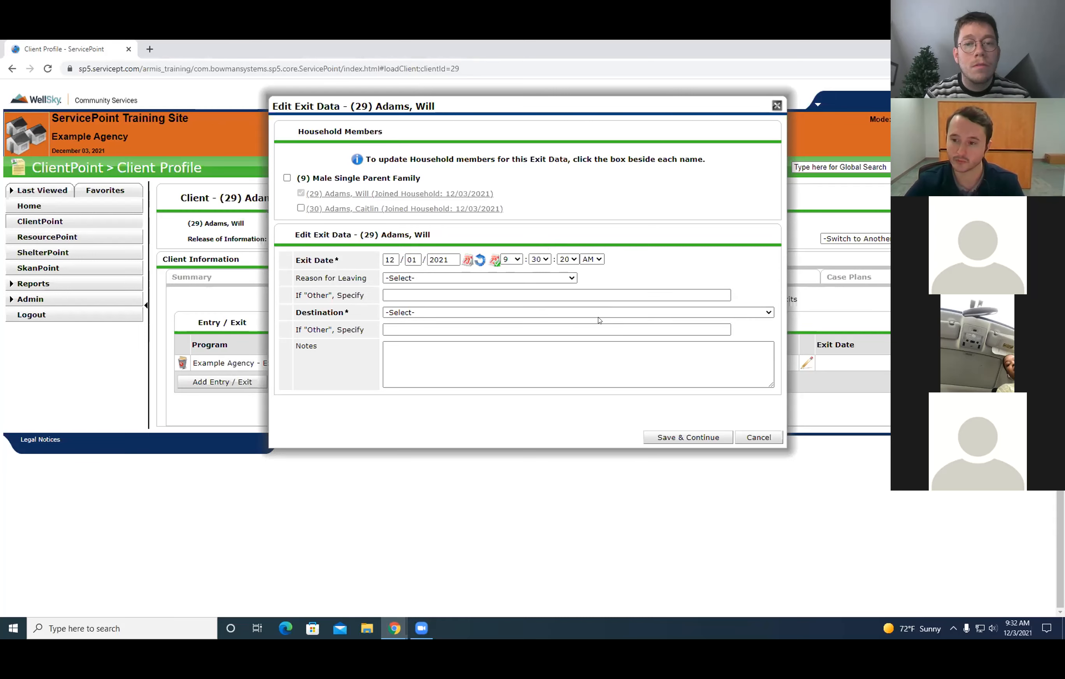
Review the full list of exit Destination options without choosing one.
left_click(415, 315)
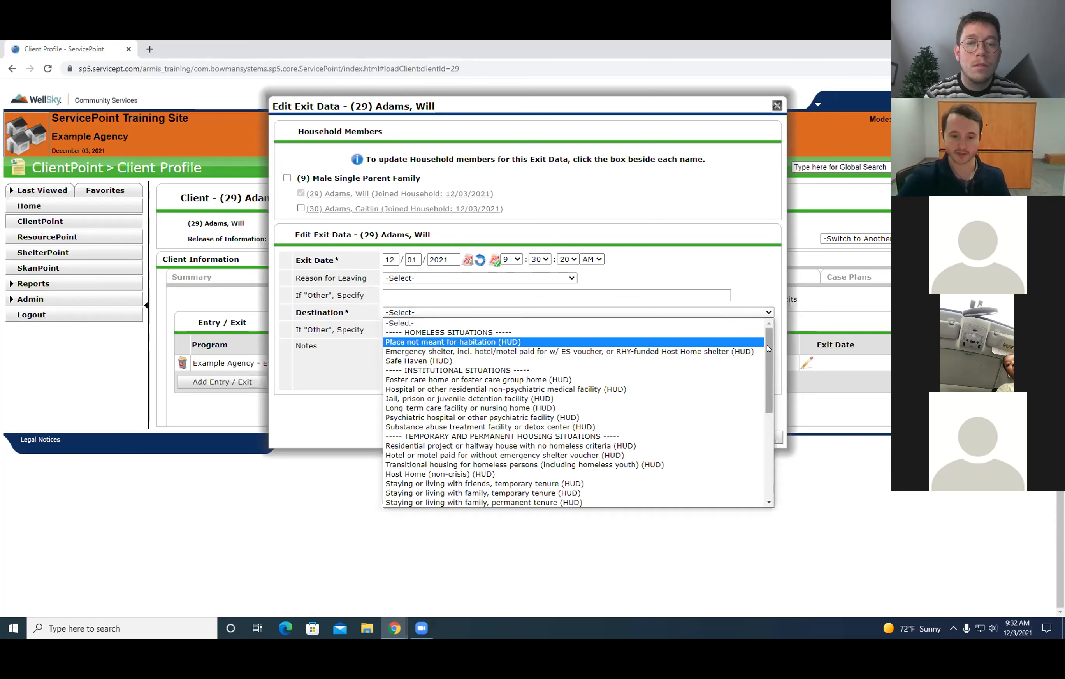
left_click_drag(768, 348, 749, 488)
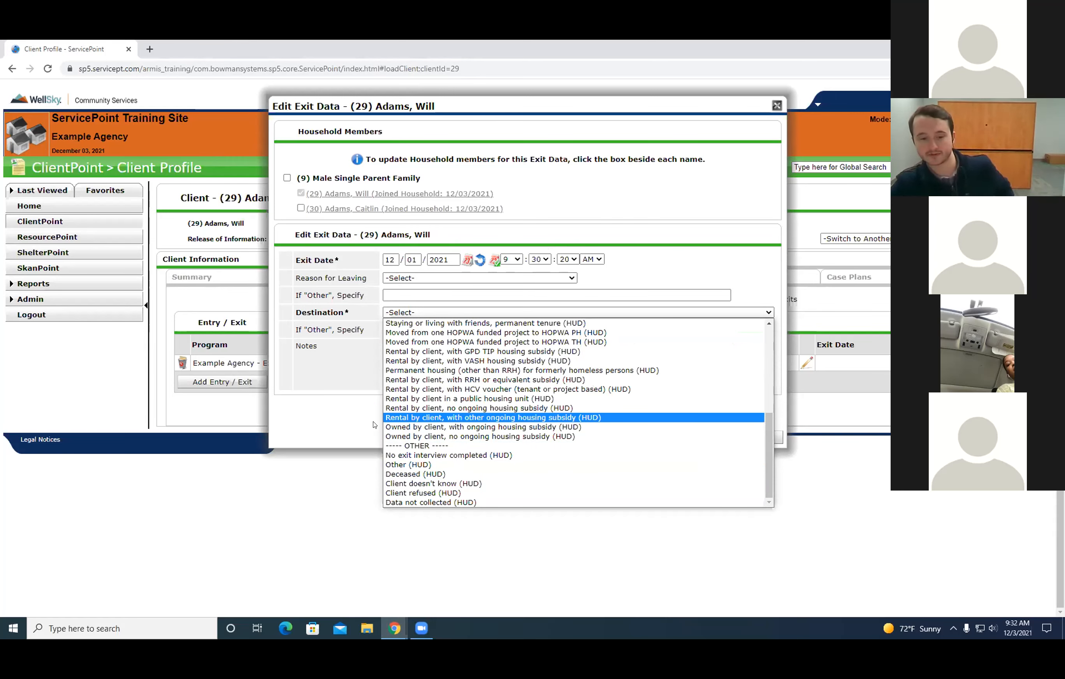
left_click(300, 310)
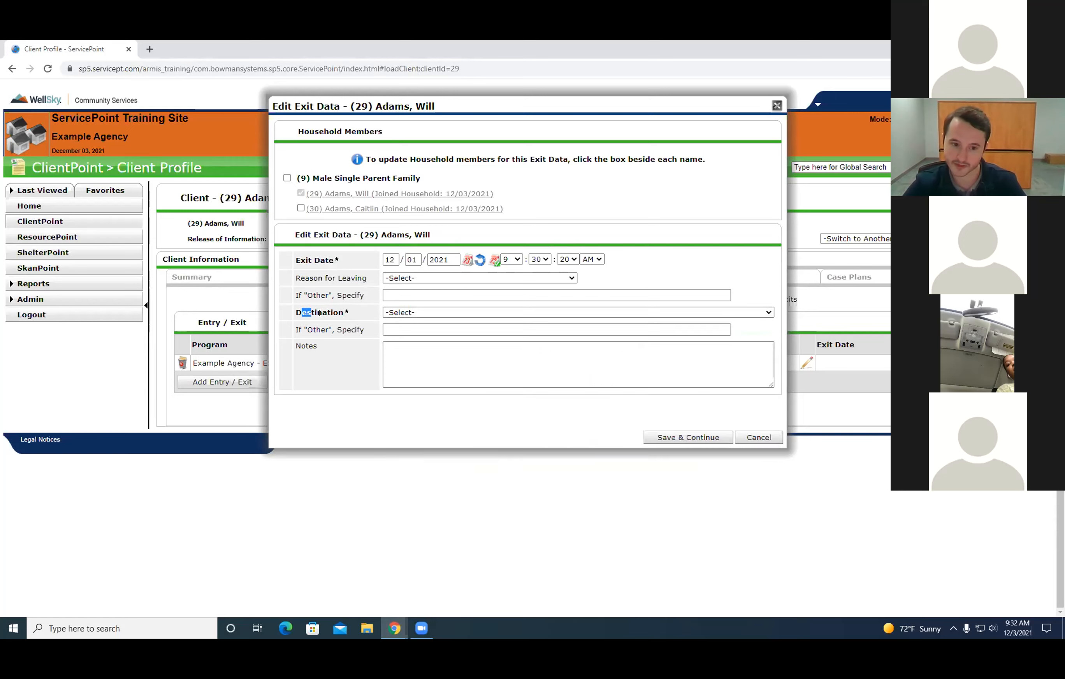
left_click(739, 313)
scroll(752, 464, "down", 5)
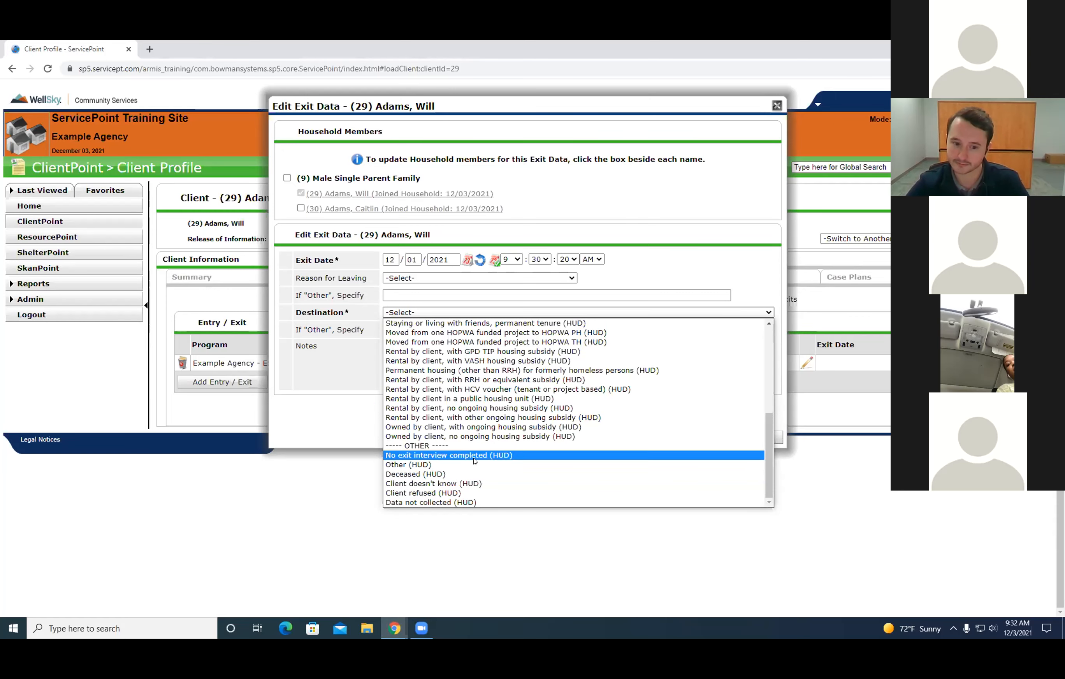
scroll(500, 474, "up", 6)
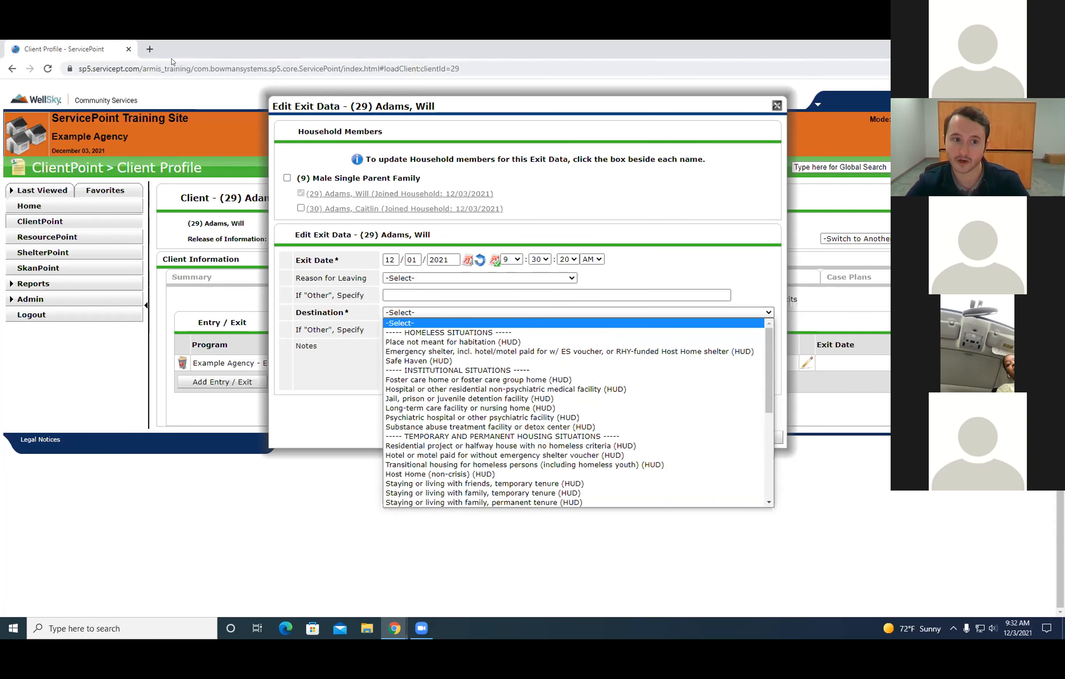
View the Universal Data Elements page of the HUD Exchange HMIS Data Standards in a new browser tab, and return to ServicePoint.
left_click(149, 49)
left_click(210, 86)
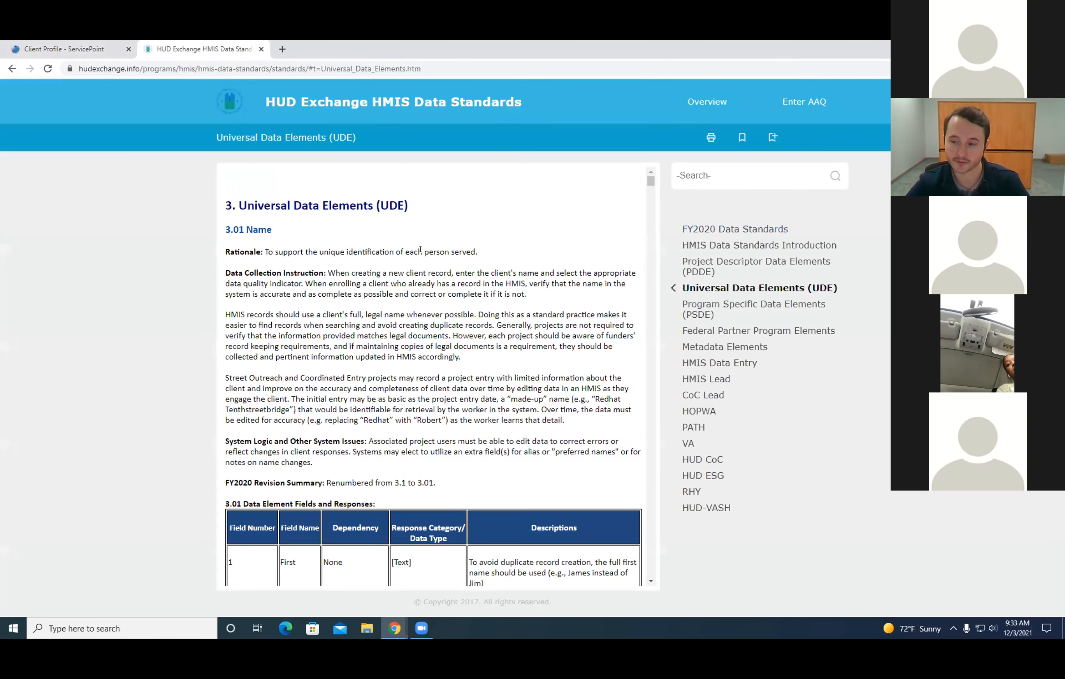
scroll(306, 268, "down", 8)
scroll(306, 268, "up", 8)
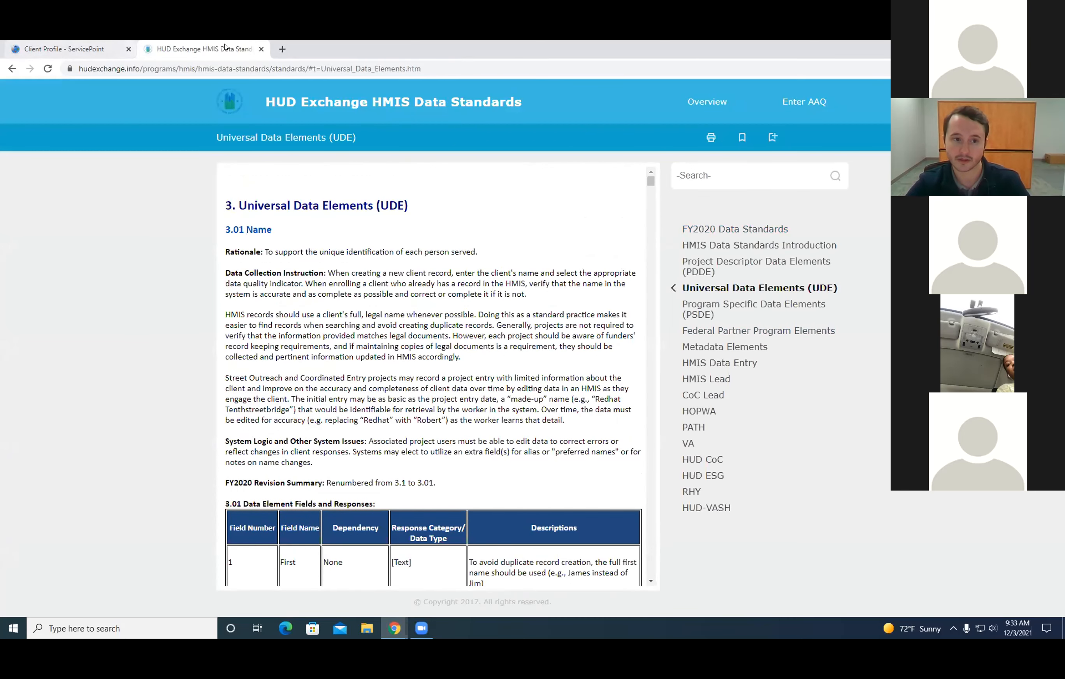
left_click(80, 50)
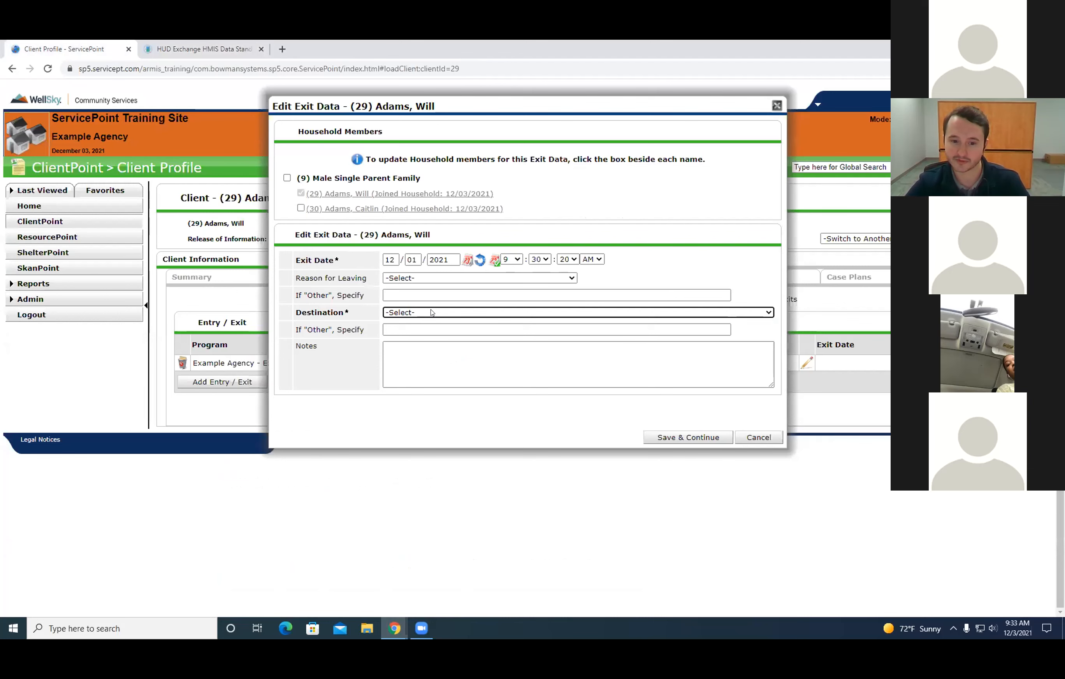
Set the exit Destination to Rental by client in a public housing unit (HUD), correct the Exit Date to 12/03/2021, and save the exit data.
left_click(432, 312)
left_click_drag(767, 370, 765, 412)
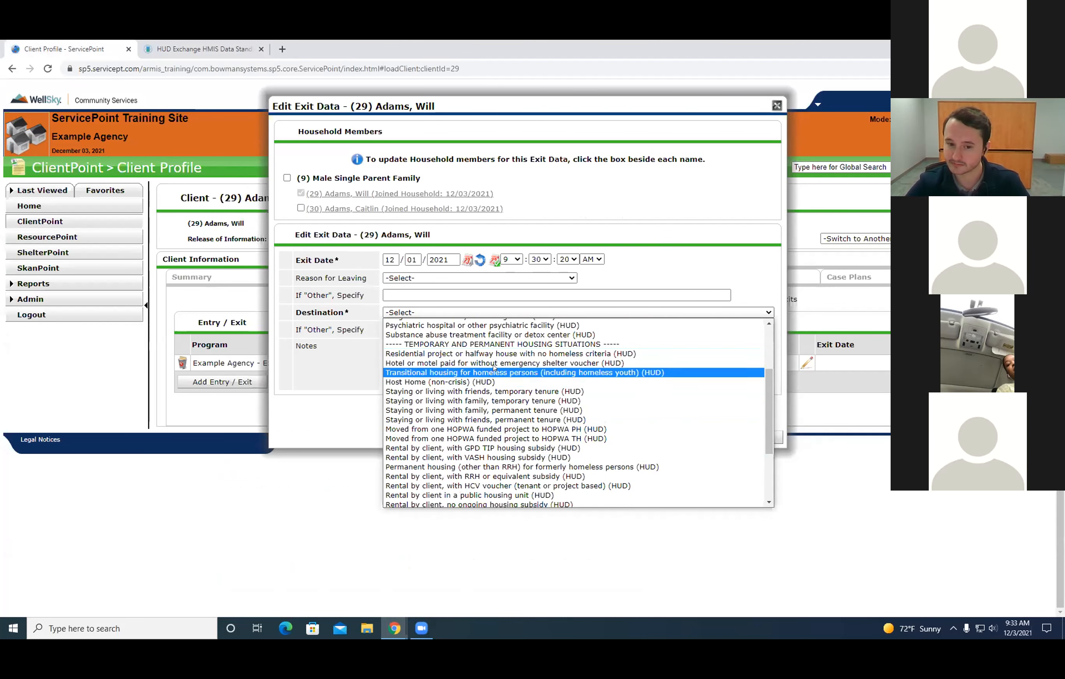
left_click_drag(766, 376, 767, 436)
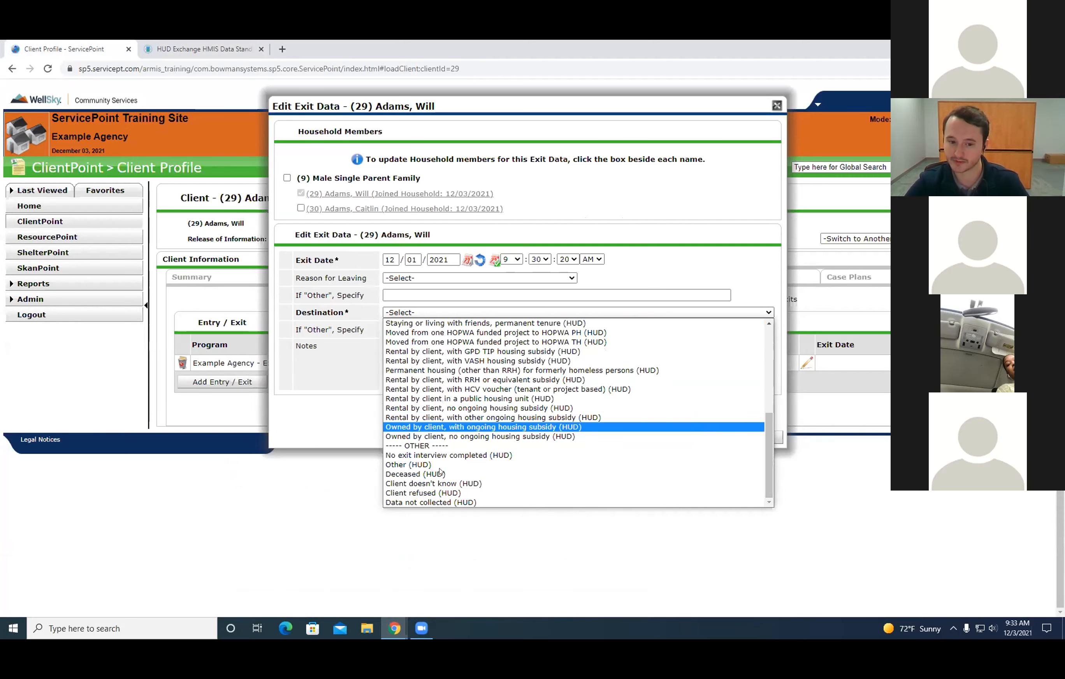
scroll(475, 425, "up", 10)
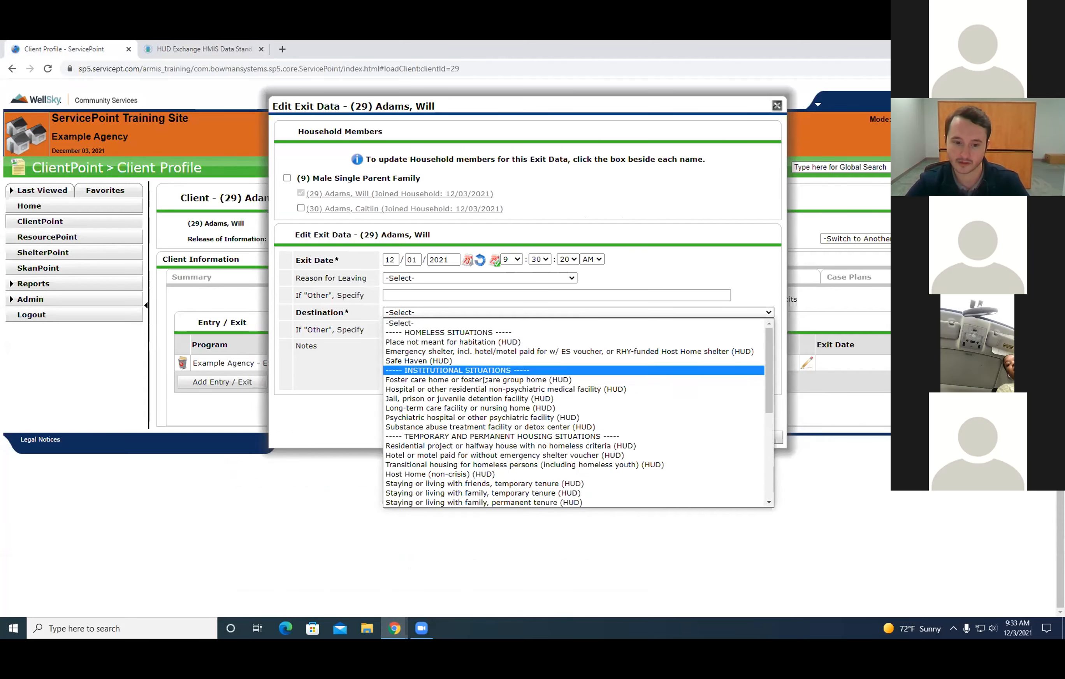
scroll(481, 393, "down", 10)
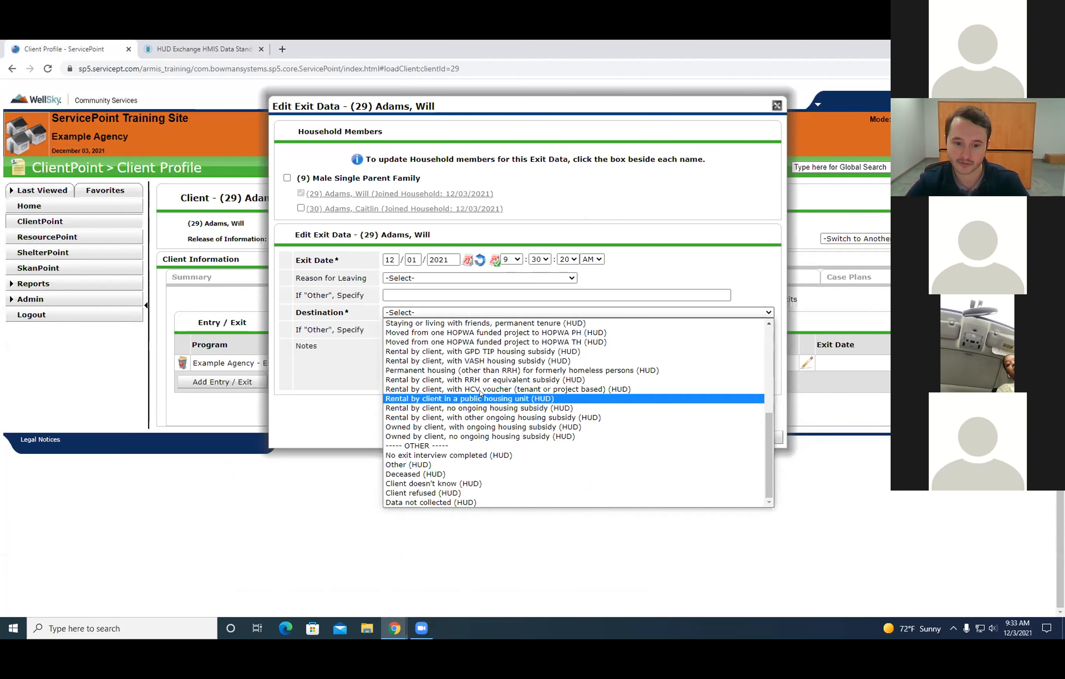
left_click(456, 401)
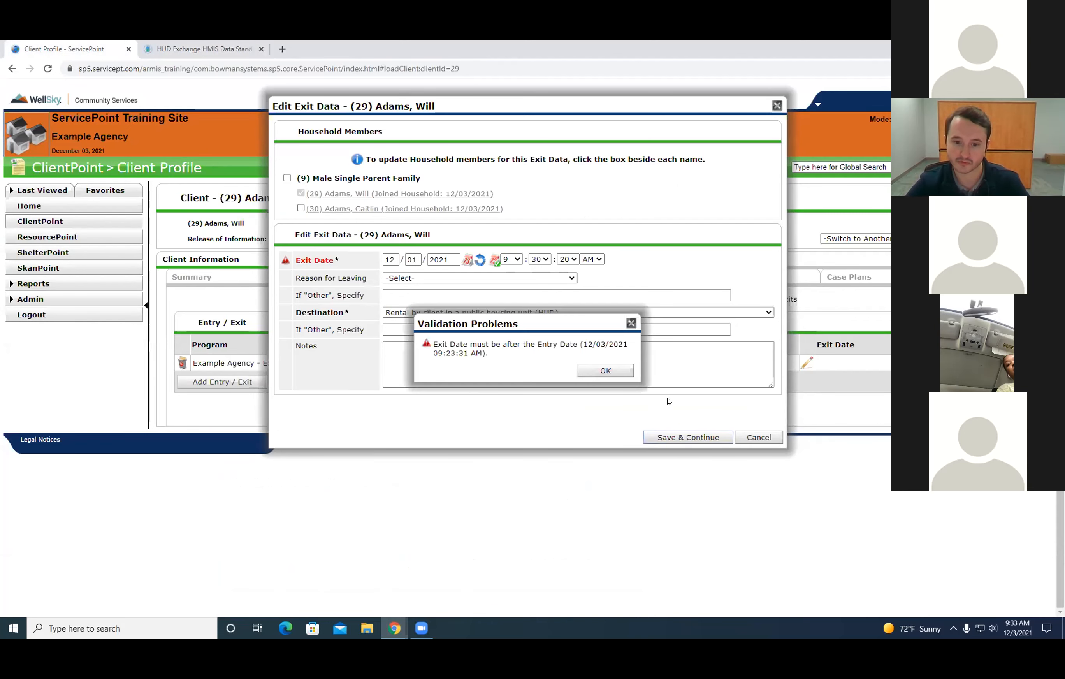
left_click(605, 370)
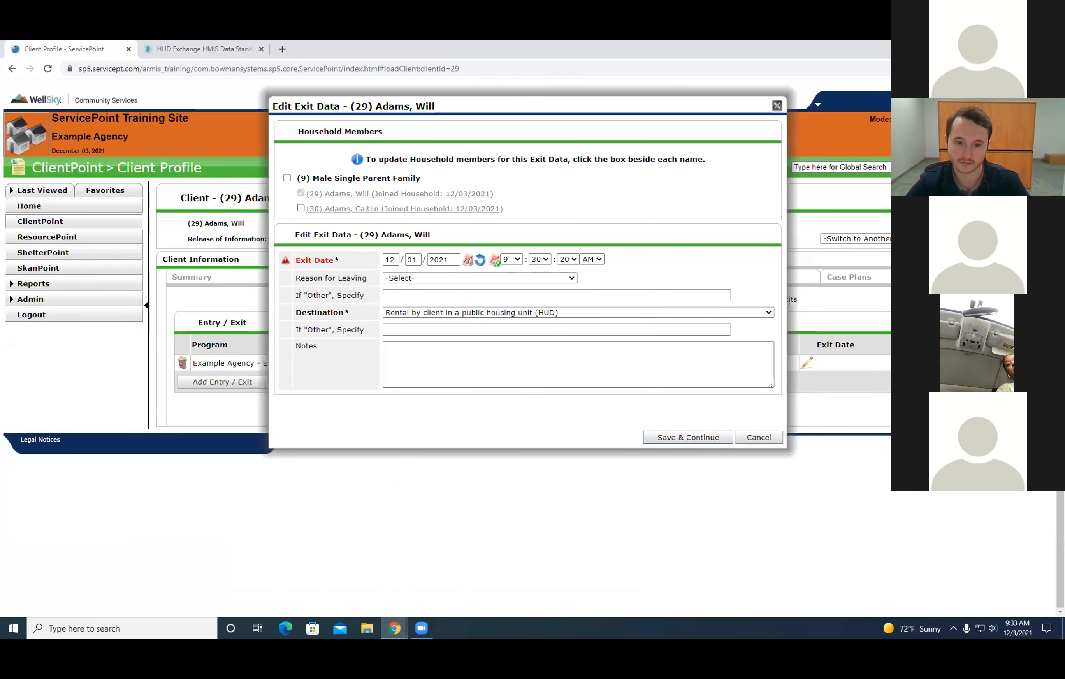
left_click(682, 436)
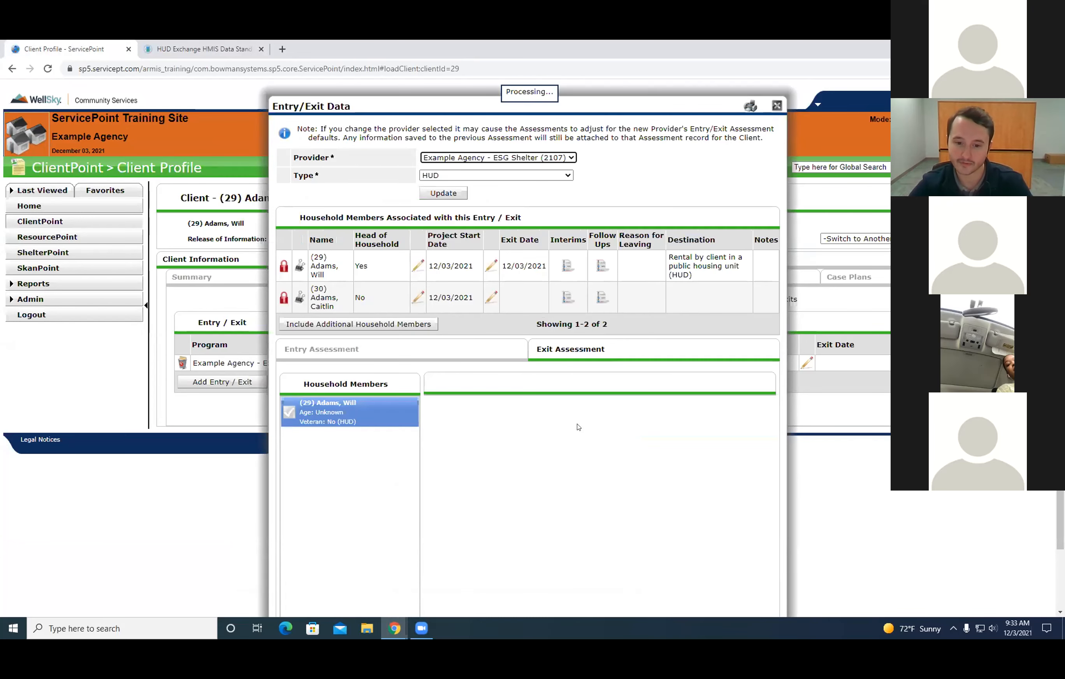
In the exit assessment's Income and source HUD Verification, end the Earned Income record on 12/03/2021, save it, and exit the verification.
scroll(439, 191, "down", 3)
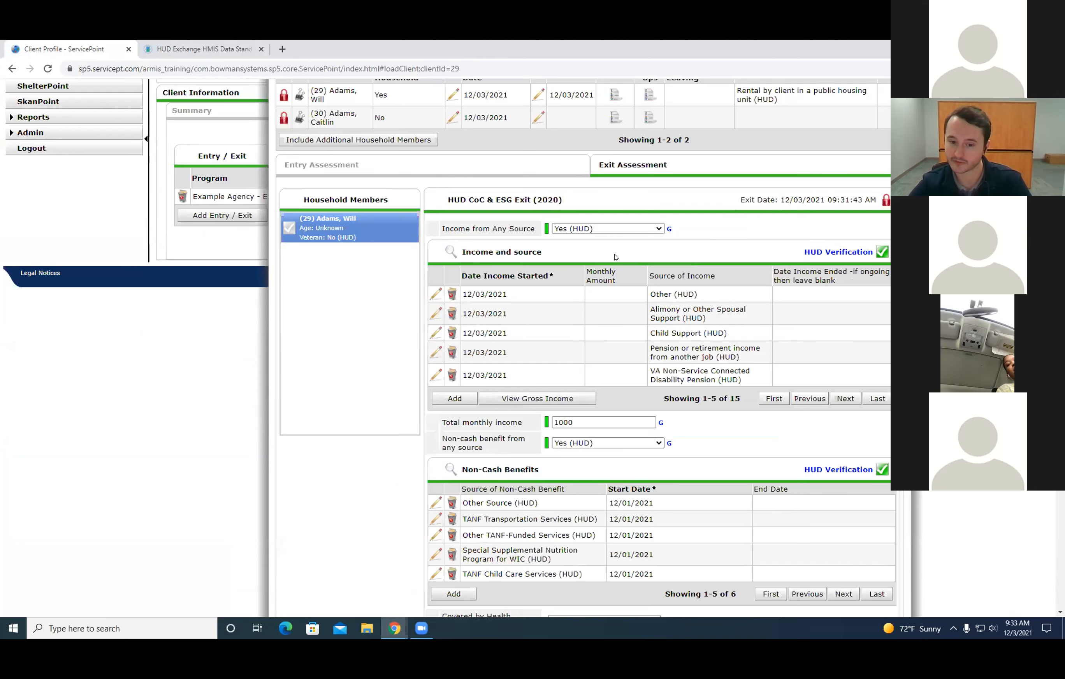
scroll(615, 257, "down", 3)
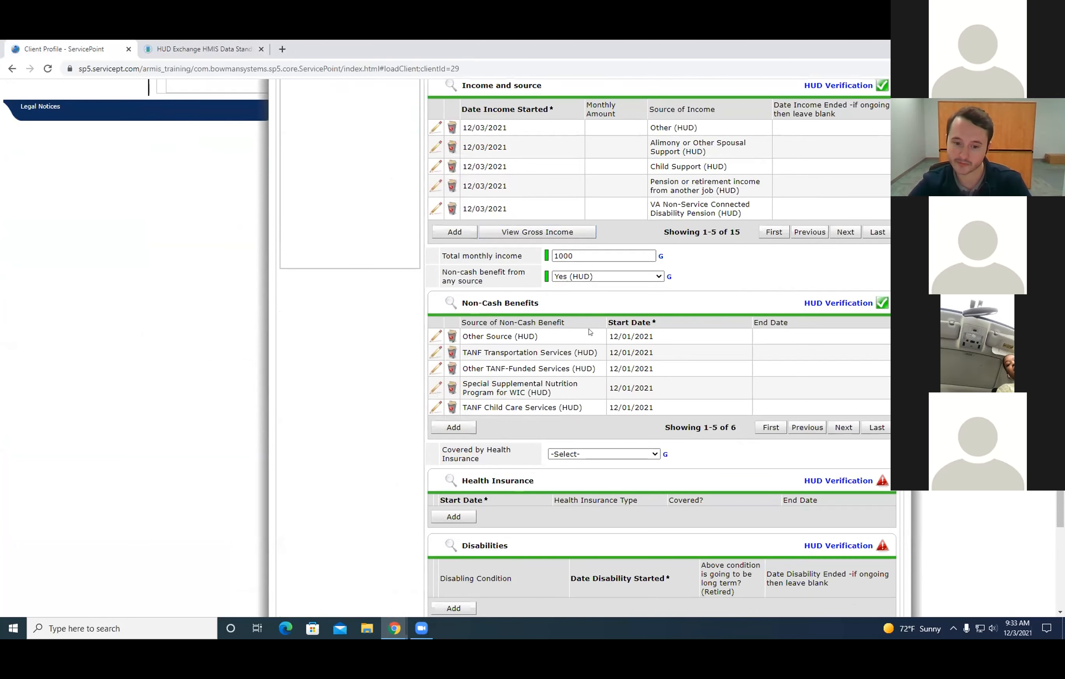
scroll(590, 331, "down", 3)
scroll(508, 322, "up", 9)
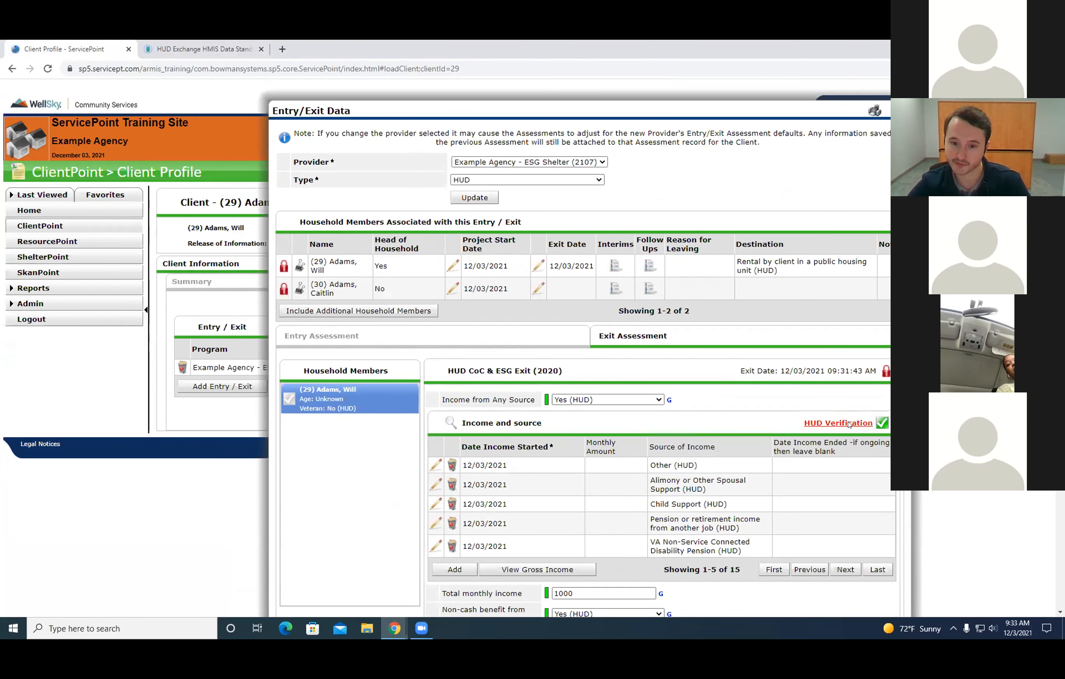
left_click(838, 423)
left_click(297, 216)
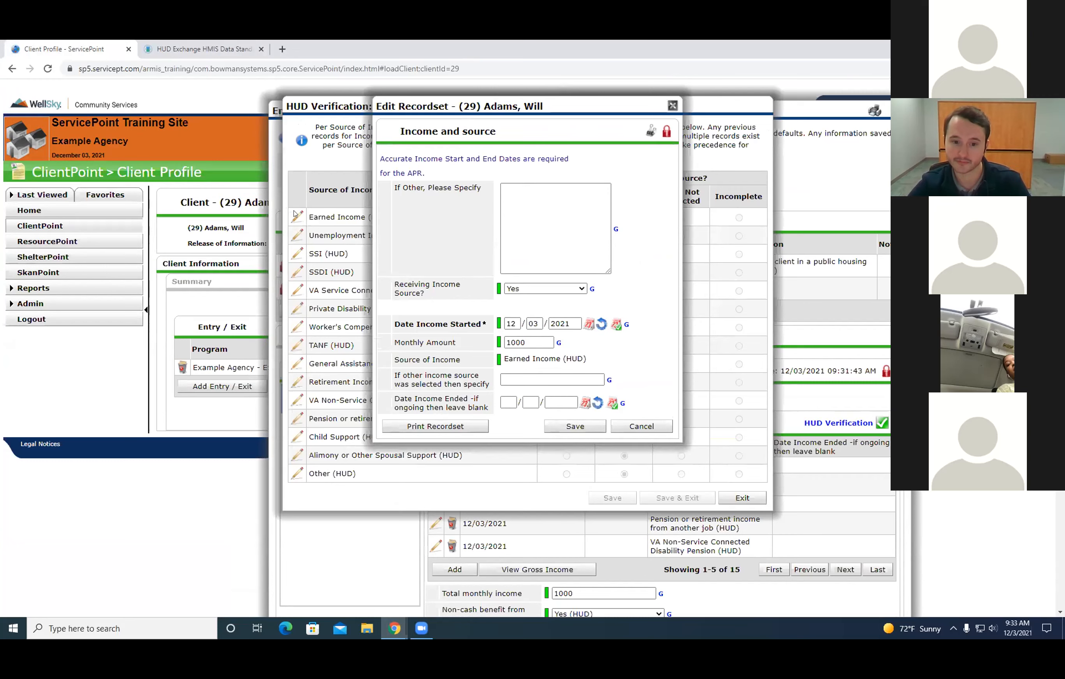
left_click(584, 403)
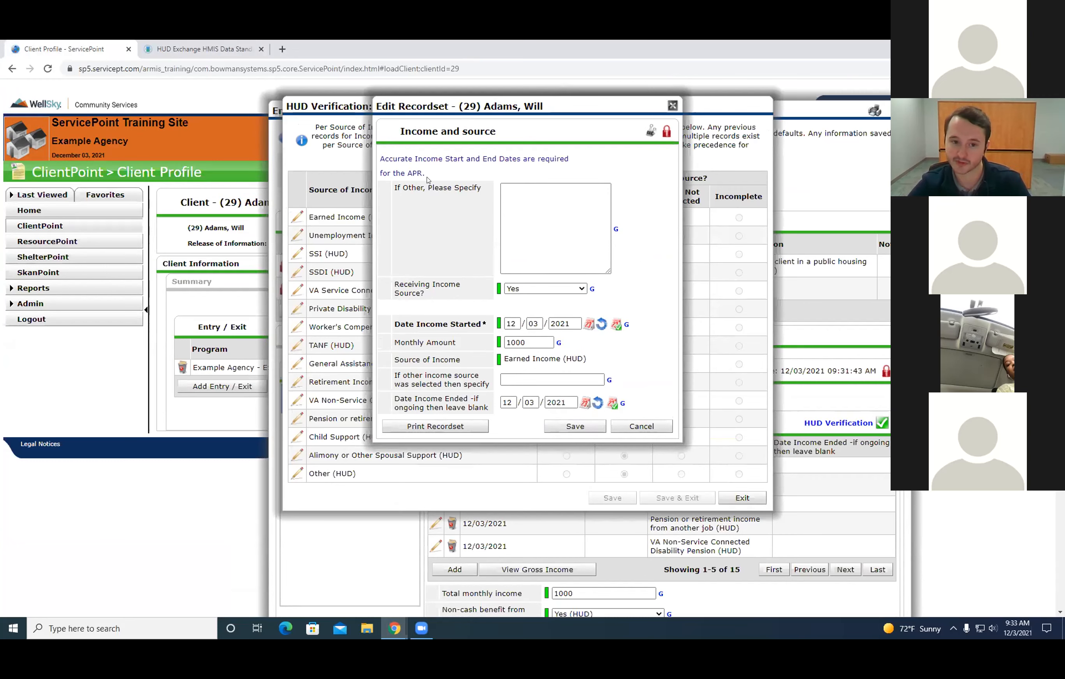
left_click(566, 426)
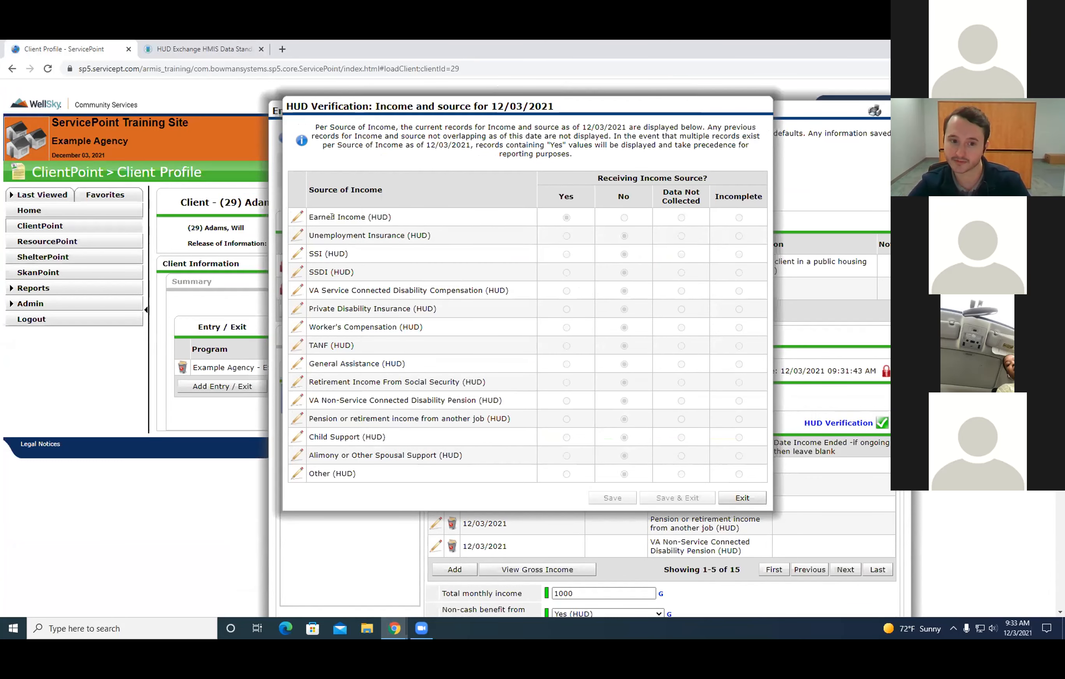
left_click(744, 498)
Save the client's exit assessment and exit the Entry/Exit Data.
scroll(653, 248, "down", 9)
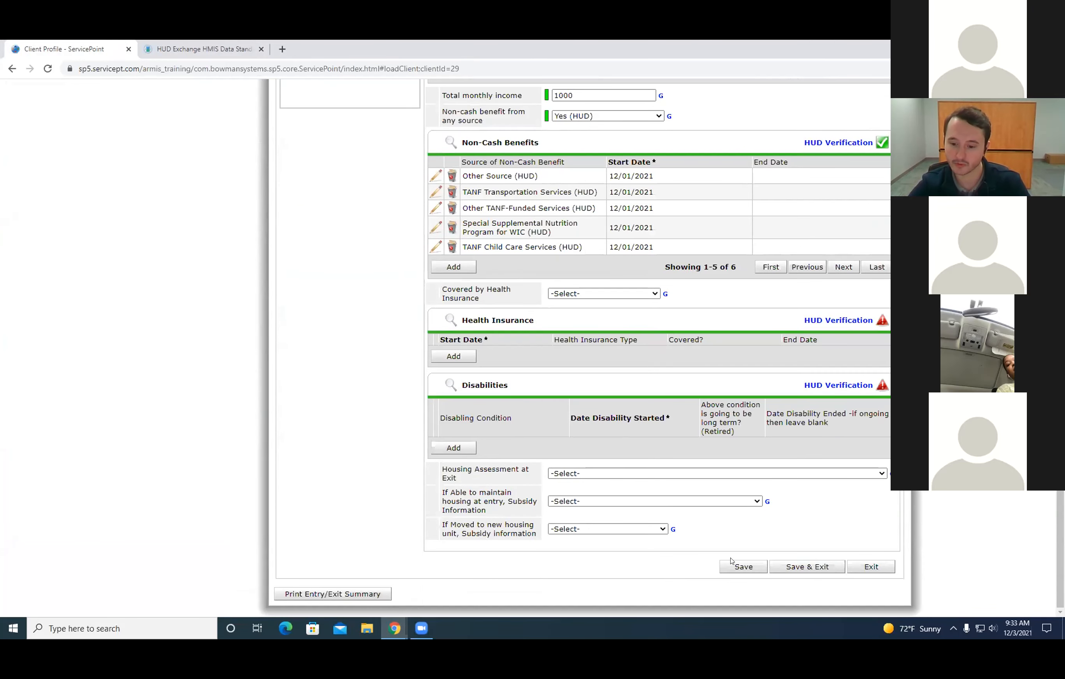
left_click(791, 567)
left_click_drag(862, 364, 768, 358)
left_click(795, 466)
left_click(726, 496)
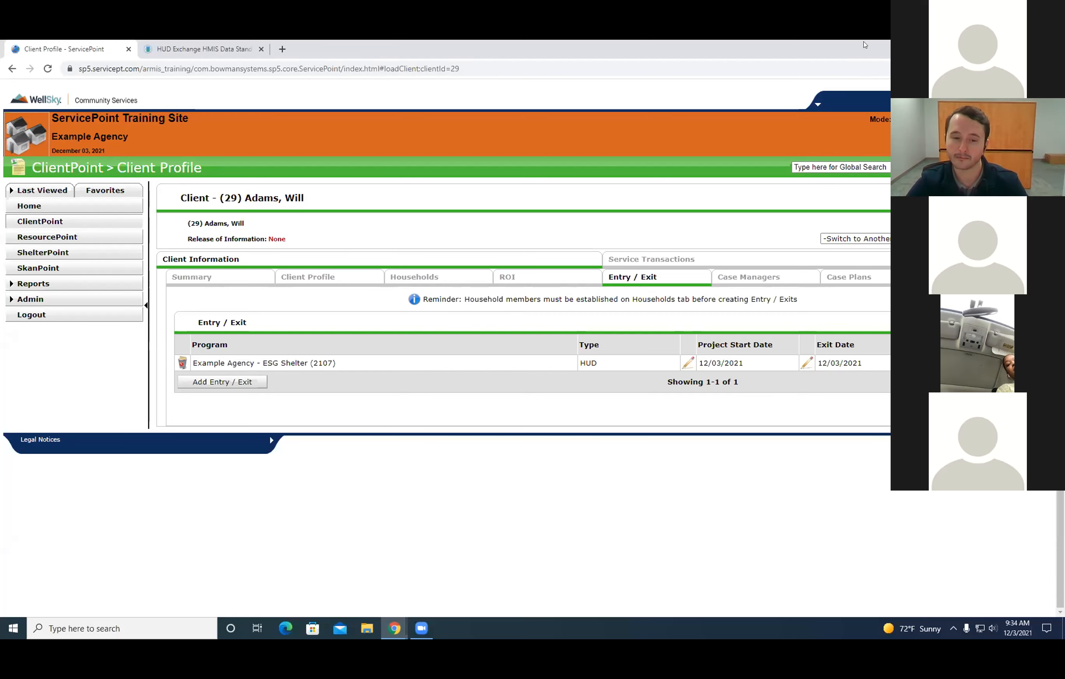
left_click_drag(633, 48, 633, 92)
left_click(792, 93)
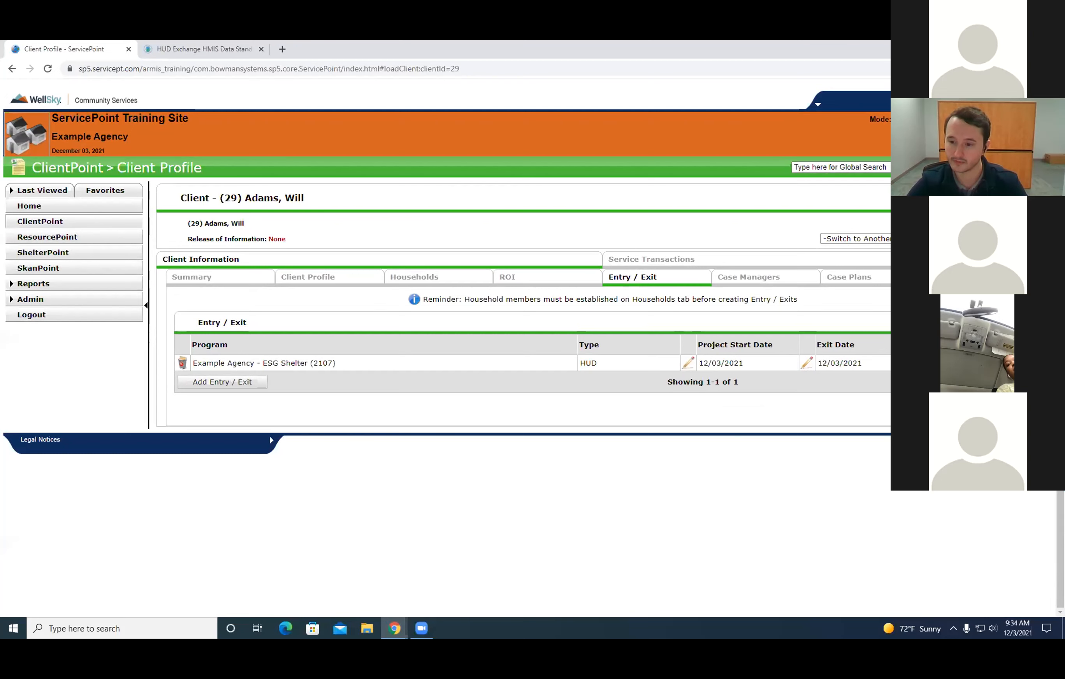
Try to add an Annual Assessment interim review to the Example Agency - ESG Shelter entry, and cancel it.
left_click(938, 363)
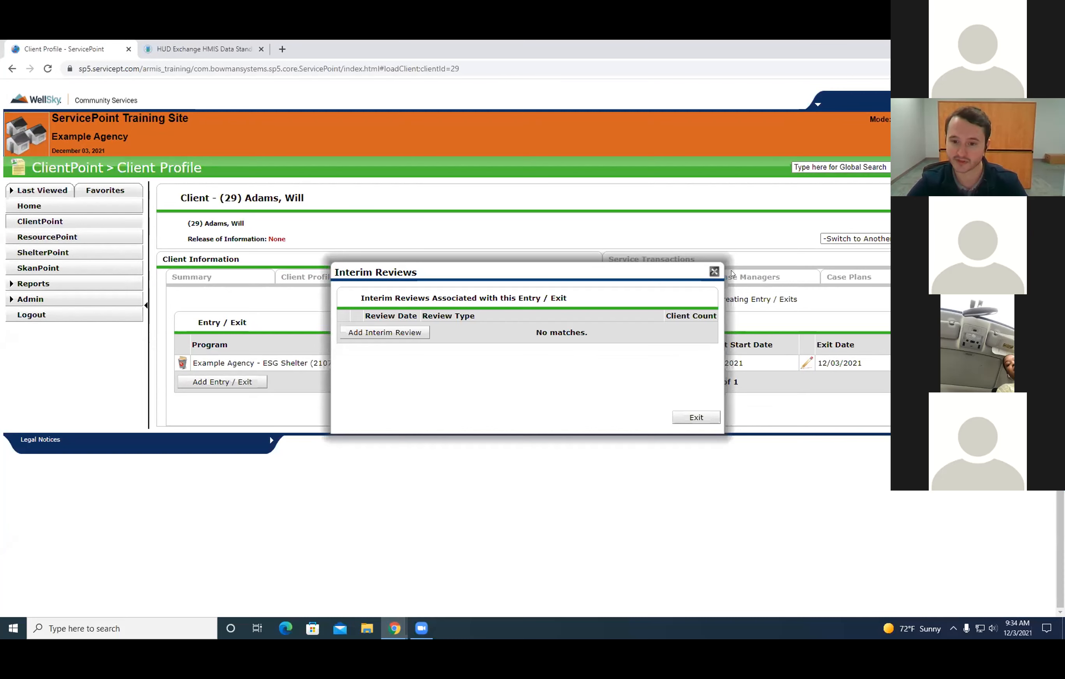
left_click(705, 418)
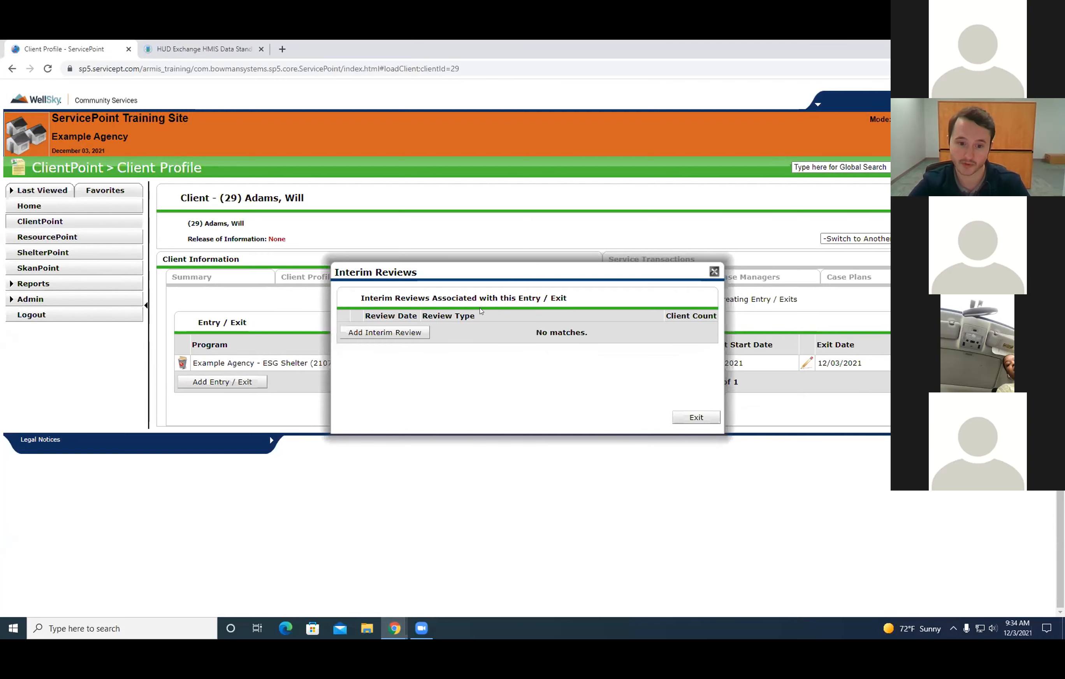
left_click(360, 333)
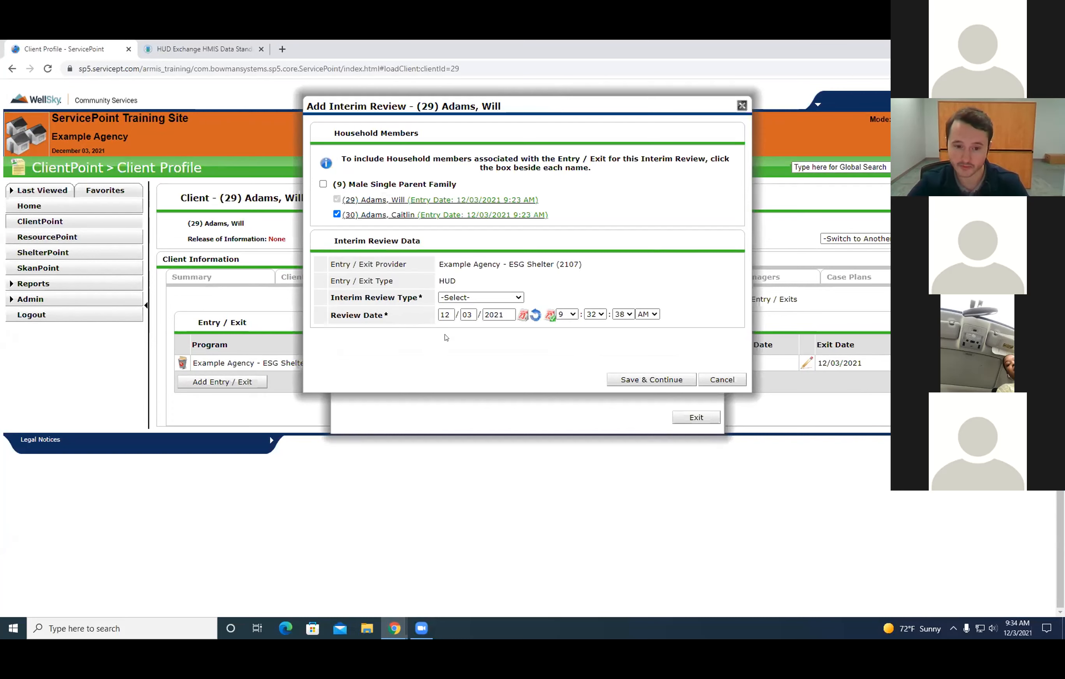
left_click(478, 298)
left_click(475, 355)
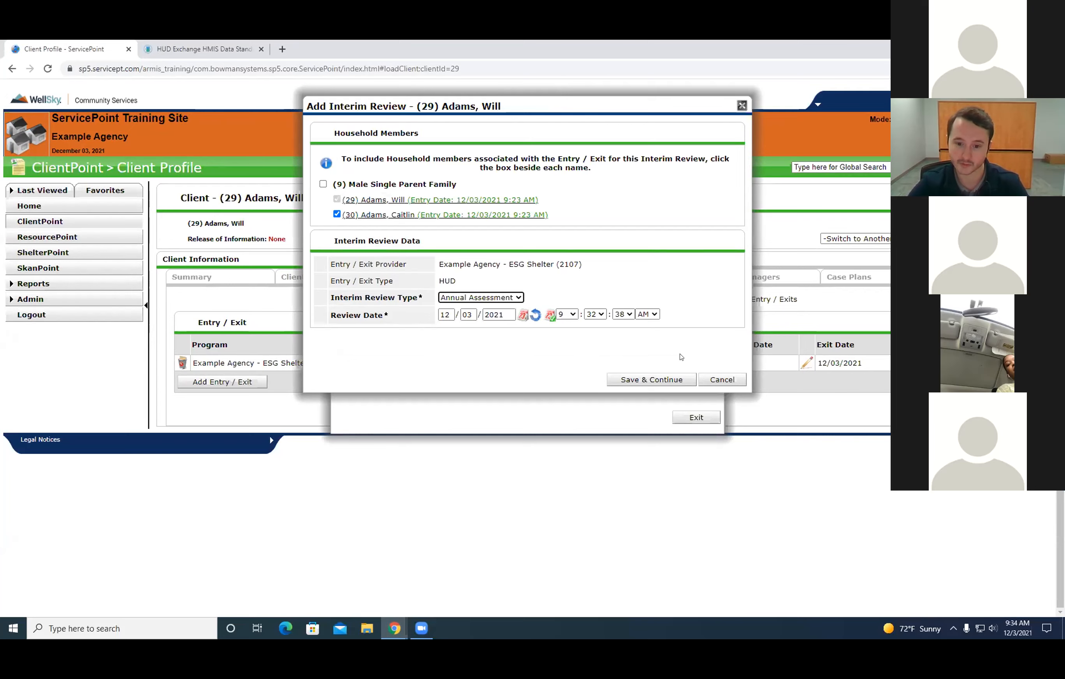
left_click(653, 379)
left_click(605, 370)
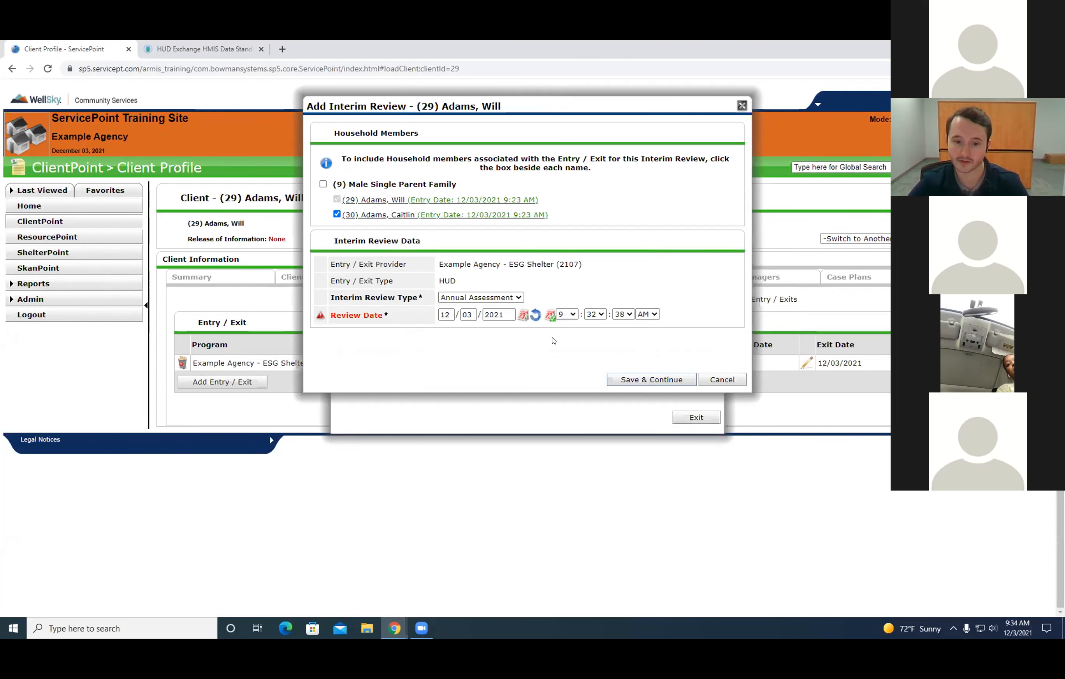
left_click_drag(657, 103, 542, 313)
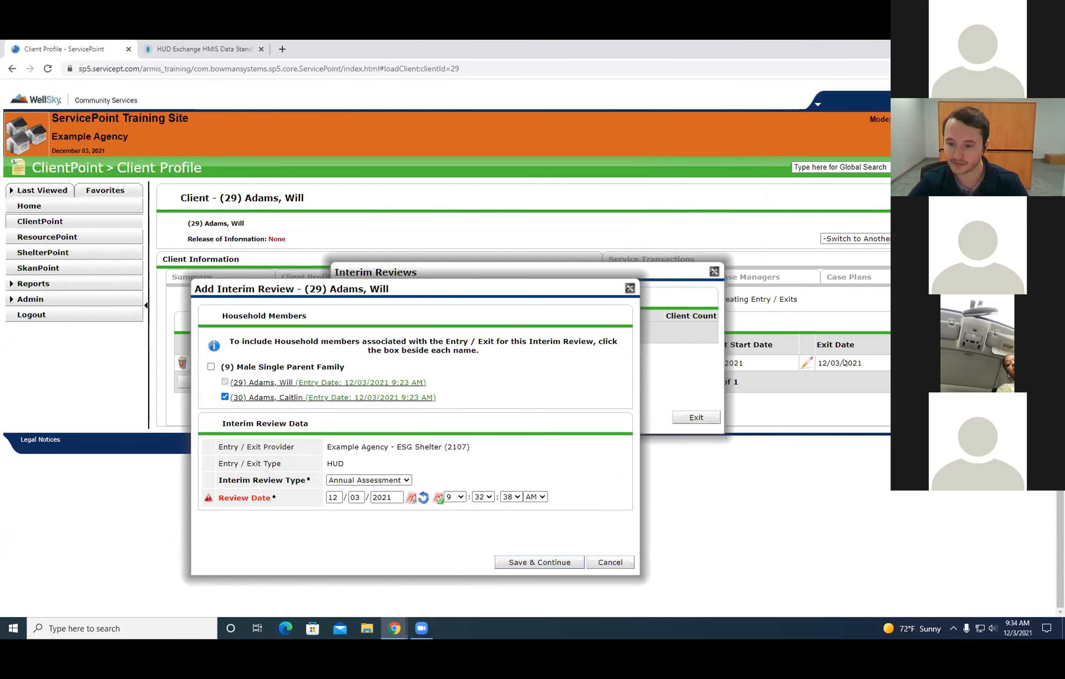
left_click_drag(457, 285, 476, 206)
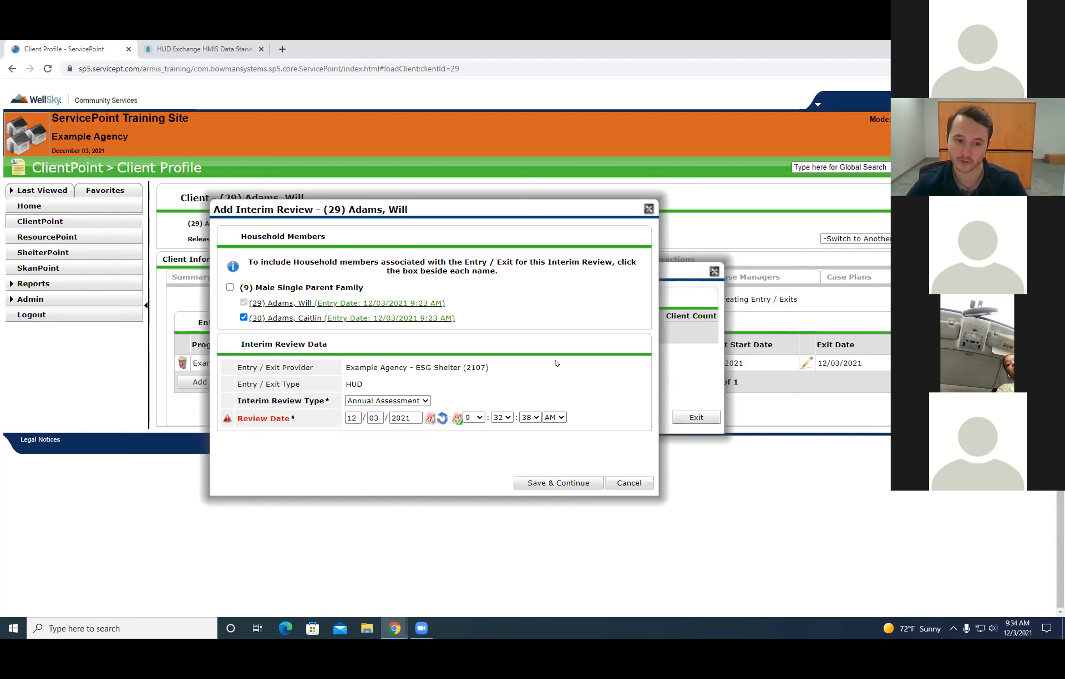
left_click_drag(474, 200, 553, 173)
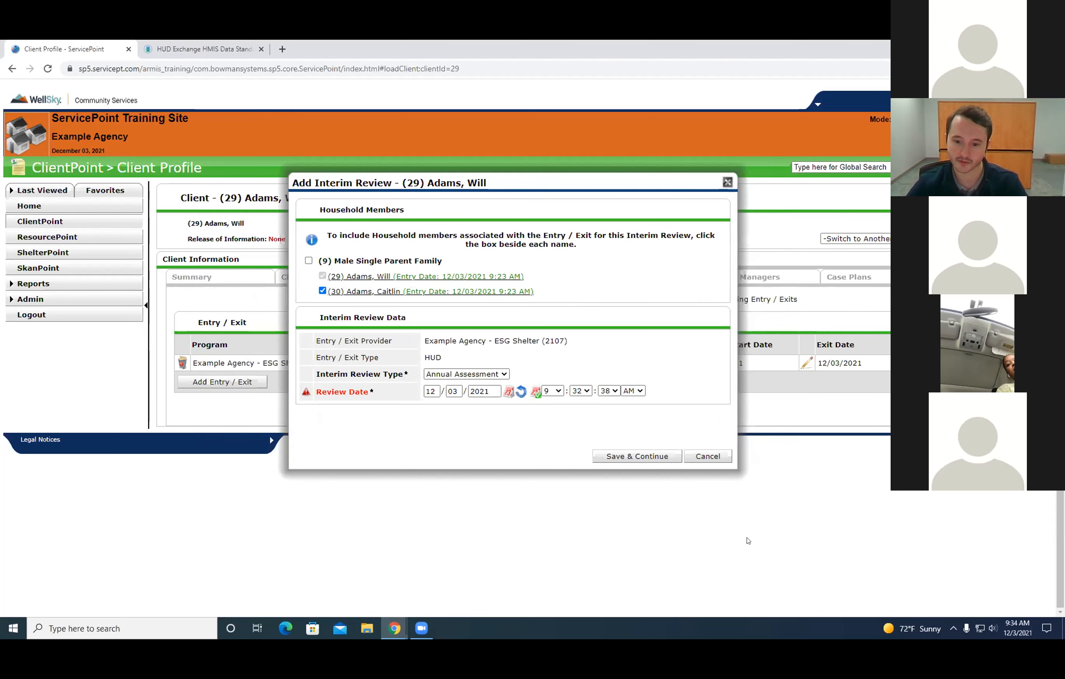
left_click(703, 456)
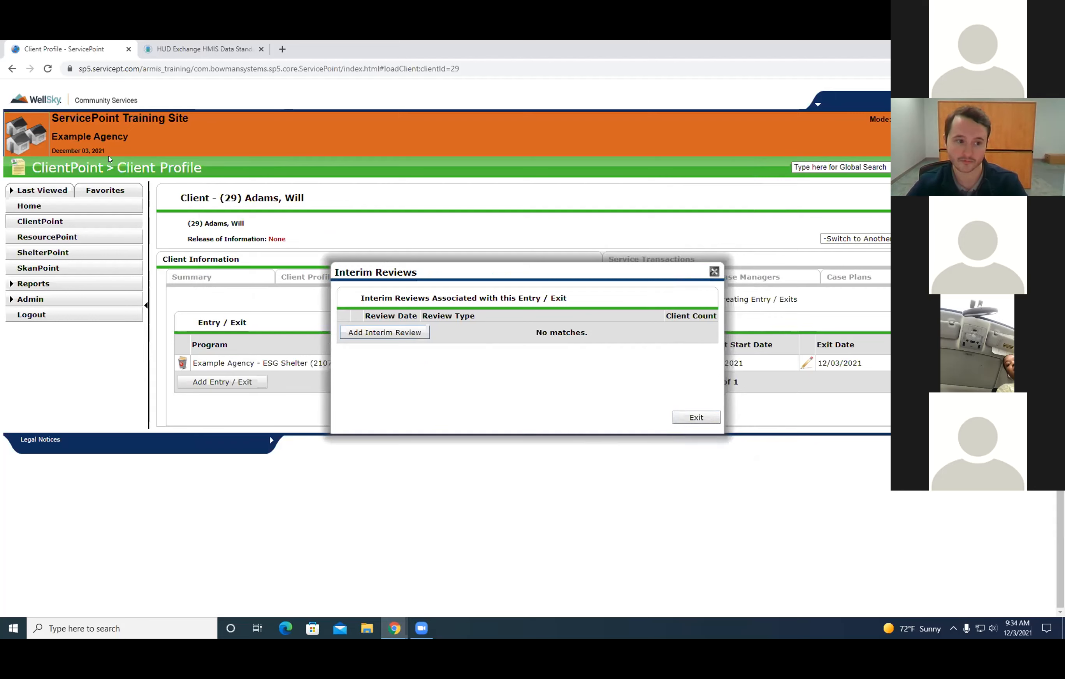
Close the Interim Reviews list of the ESG Shelter entry.
left_click_drag(586, 271, 629, 261)
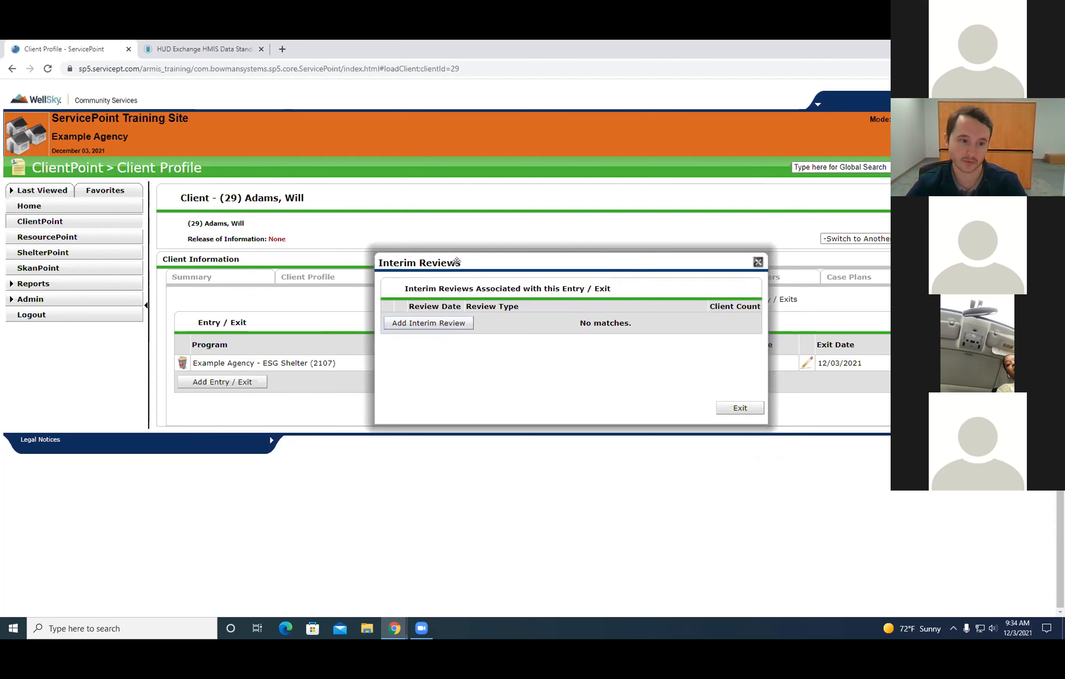
mouse_move(475, 258)
left_mouse_down()
mouse_move(514, 253)
mouse_move(456, 252)
left_mouse_up()
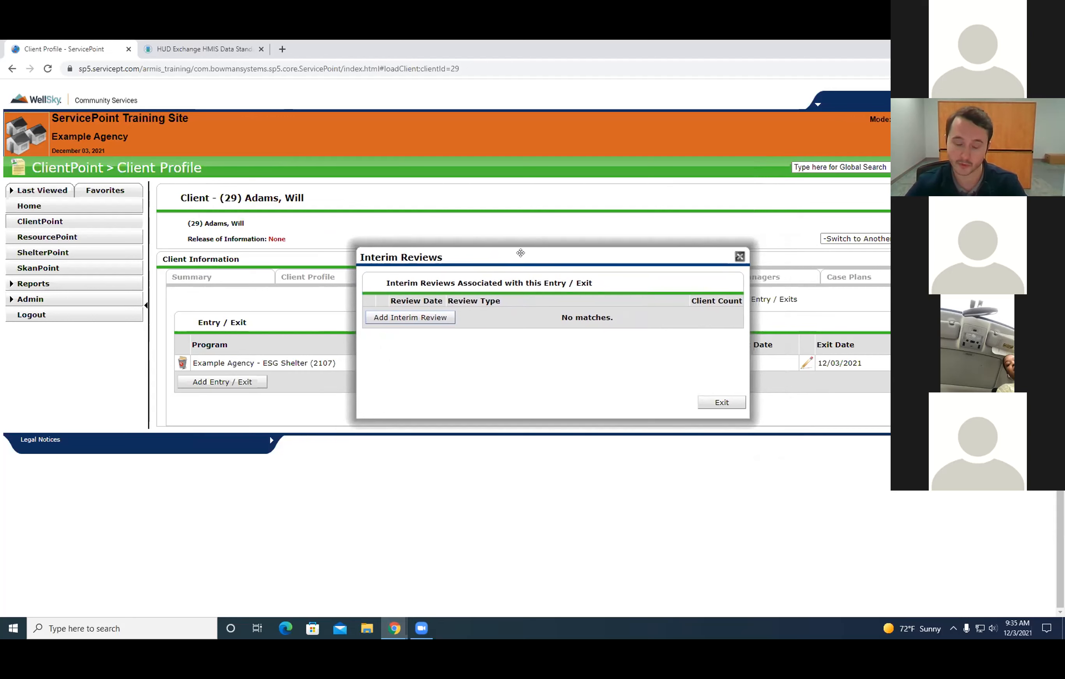
left_click_drag(520, 251, 566, 240)
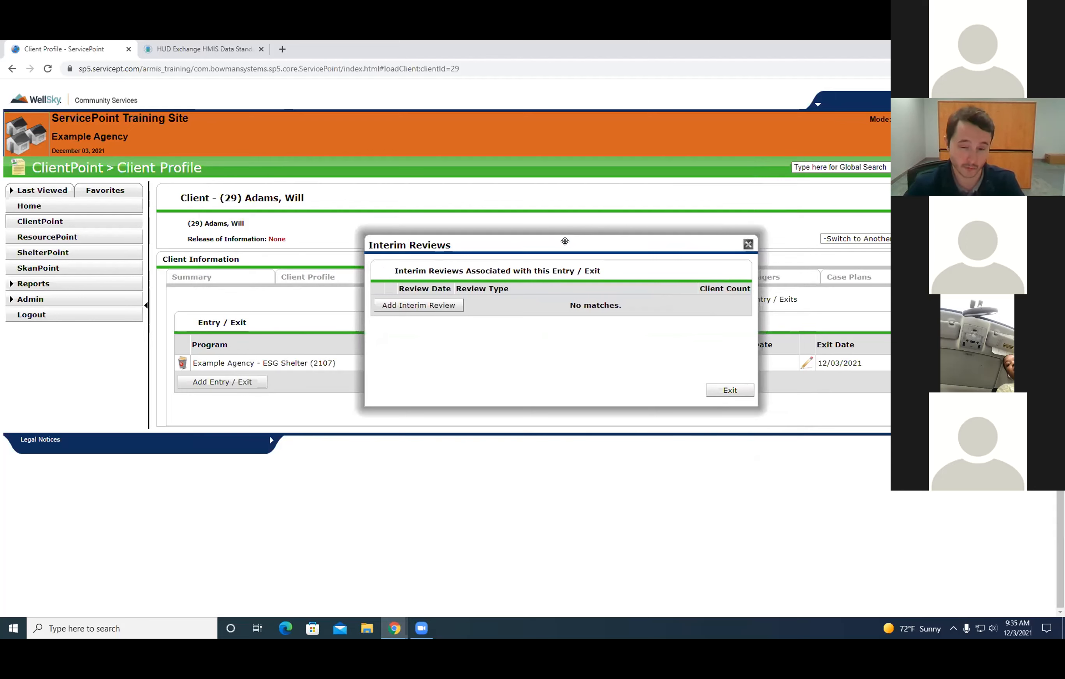
left_click_drag(557, 243, 524, 228)
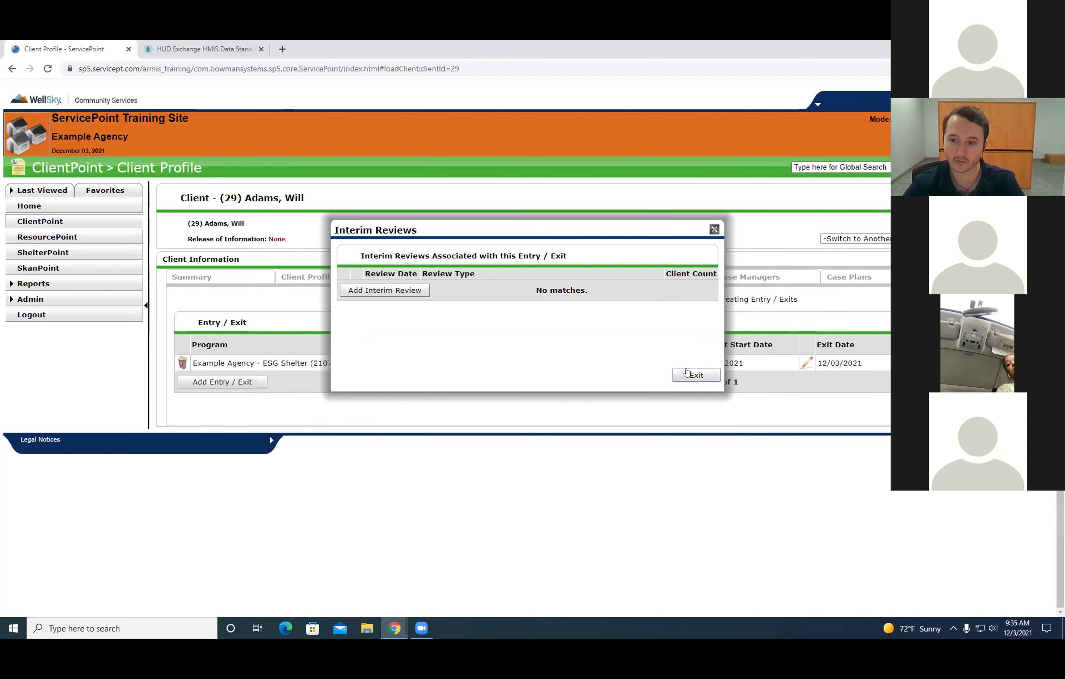
left_click(699, 378)
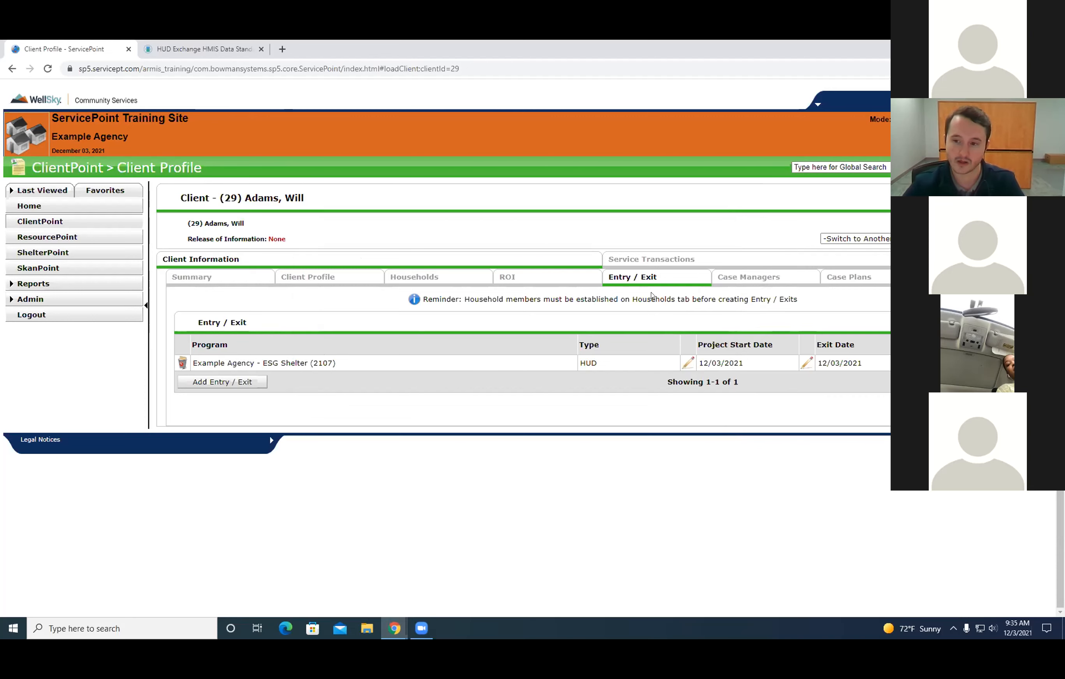
Review the assessments available for the client and open the Medical Insurance assessment.
left_click(875, 259)
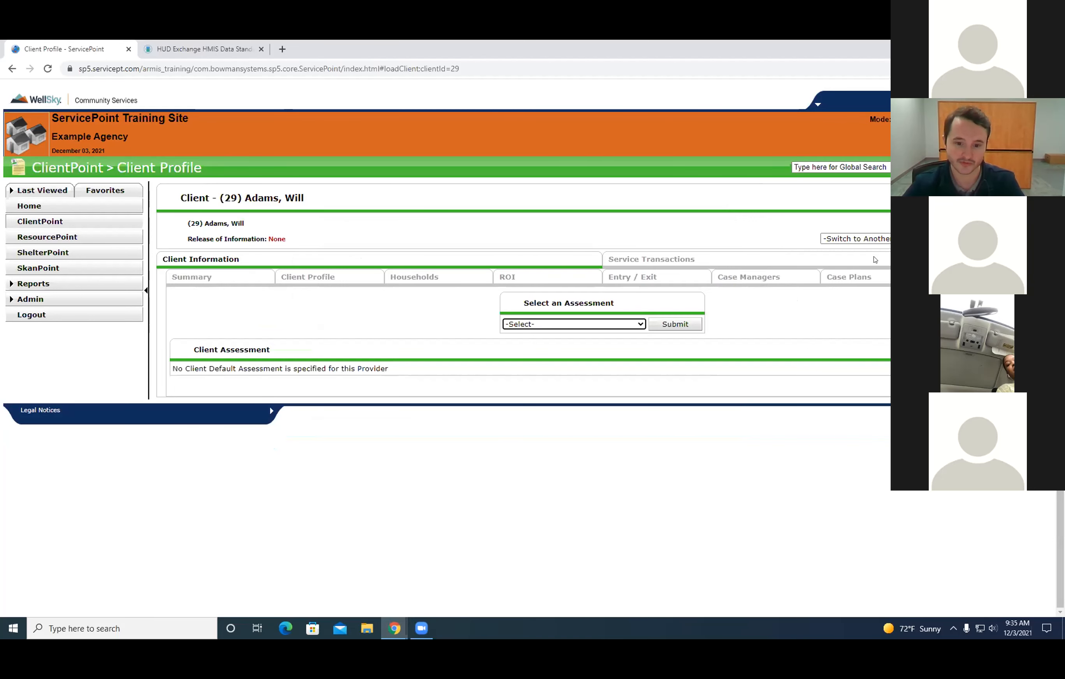
left_click(557, 321)
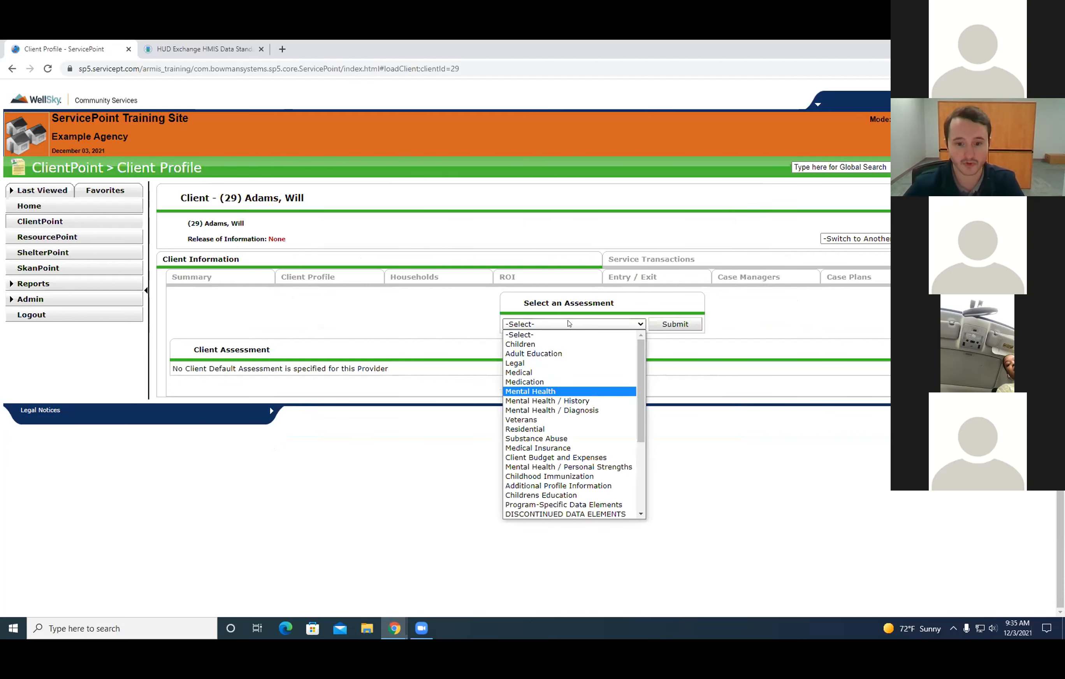
mouse_move(641, 373)
left_mouse_down()
mouse_move(635, 449)
mouse_move(643, 367)
left_mouse_up()
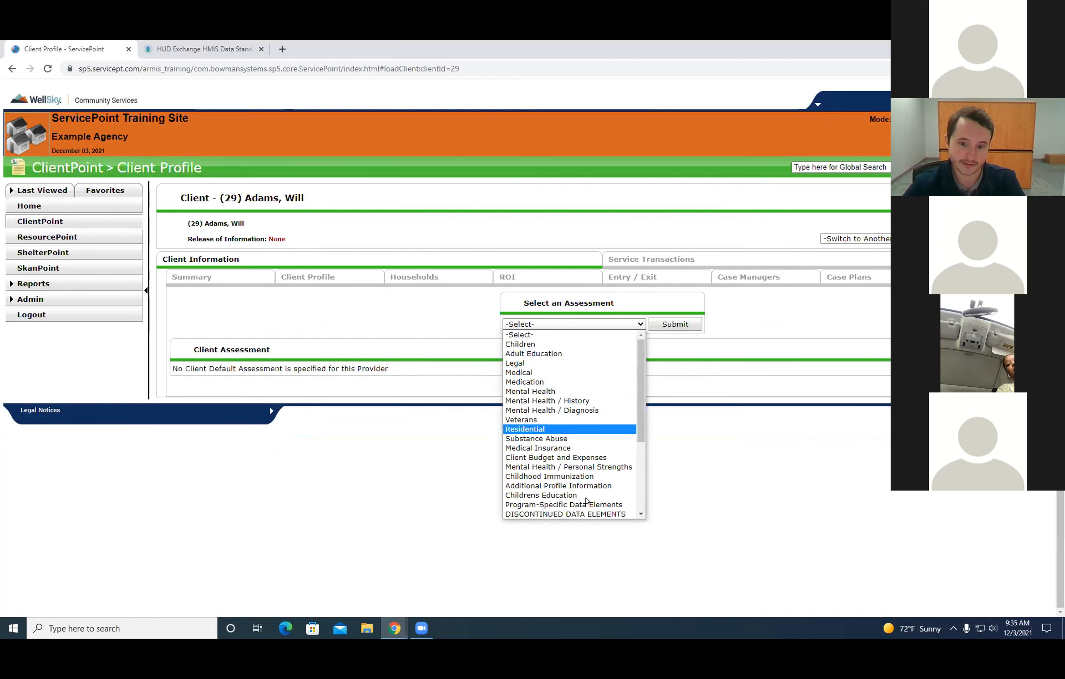
left_click_drag(640, 430, 650, 361)
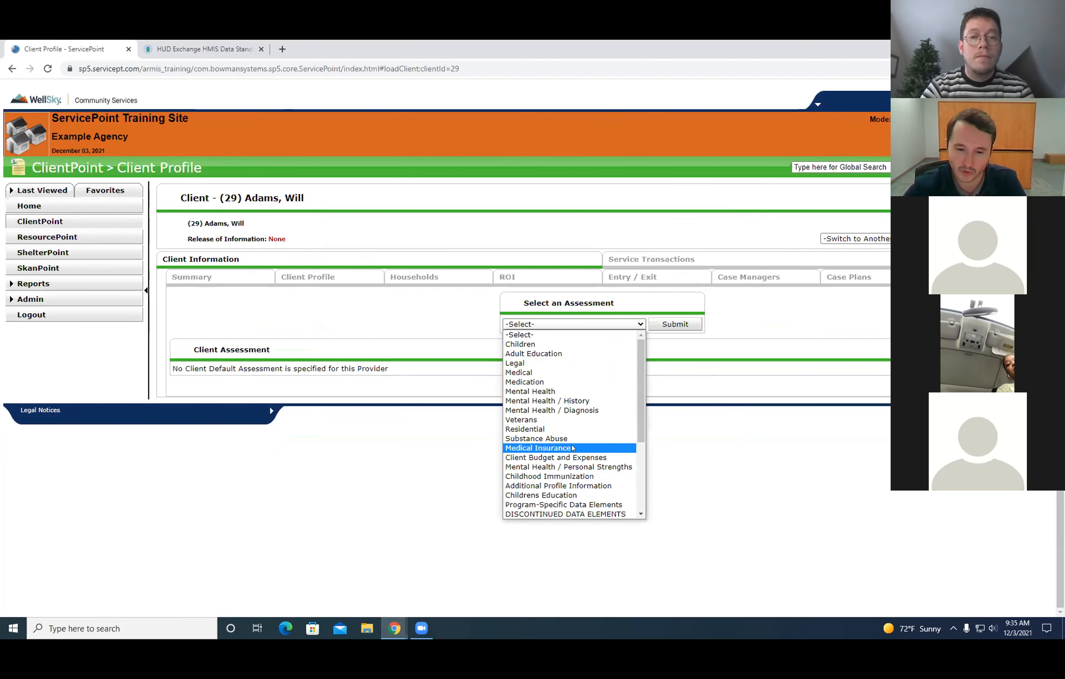
left_click(538, 448)
left_click(675, 324)
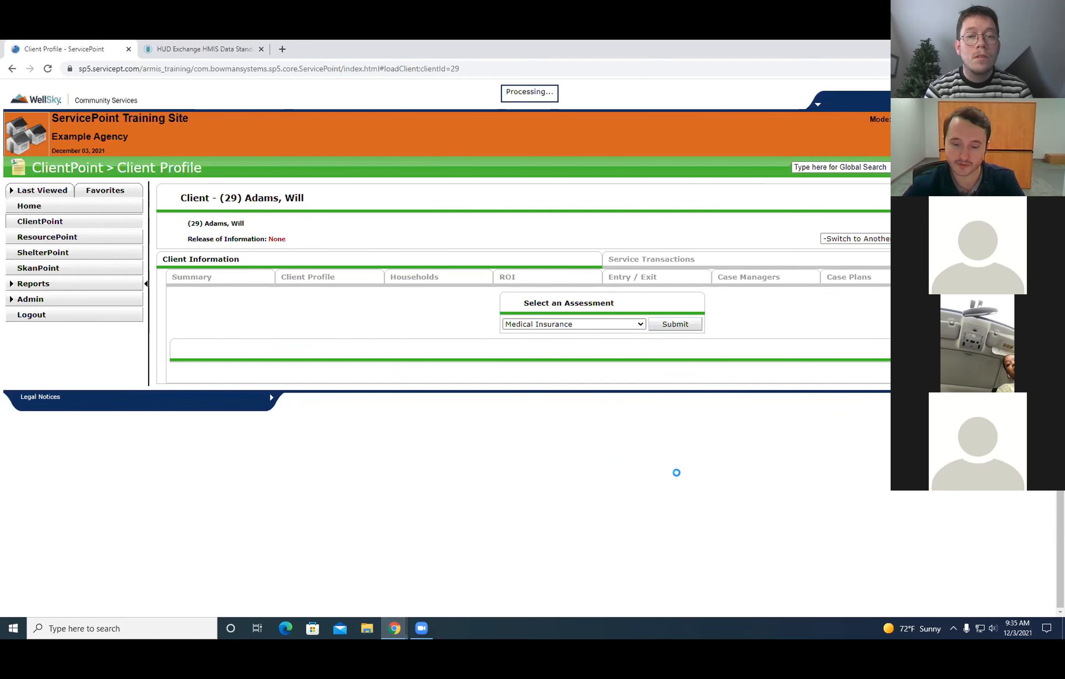
Open a new Medical Insurance record to examine its fields, and discard it without saving.
left_click(198, 440)
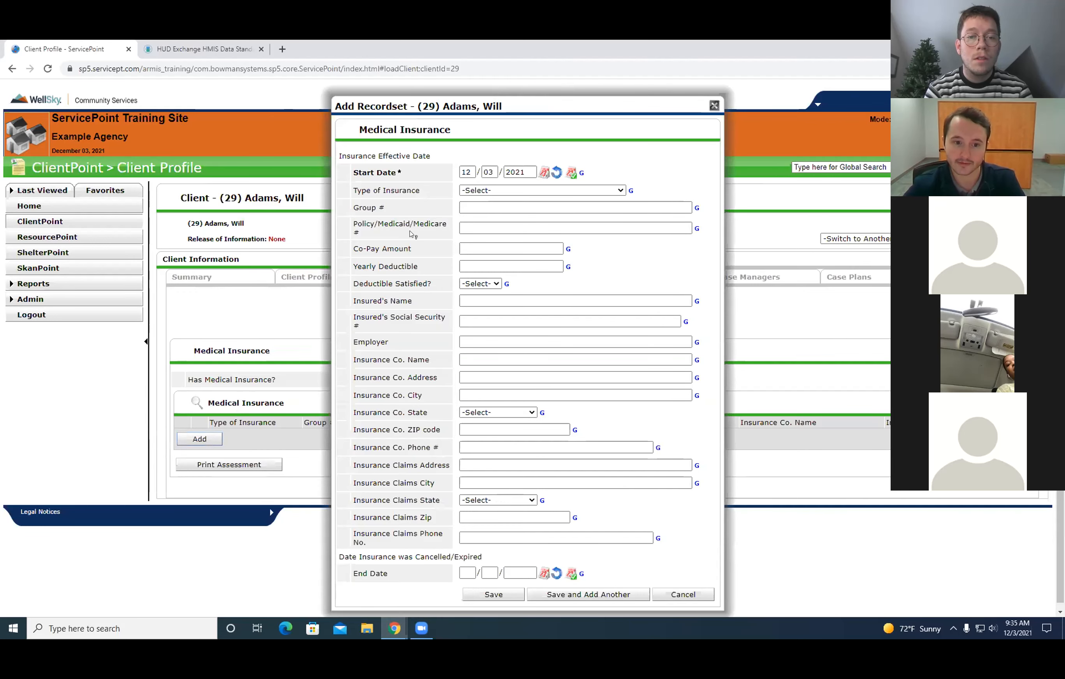
left_click(475, 223)
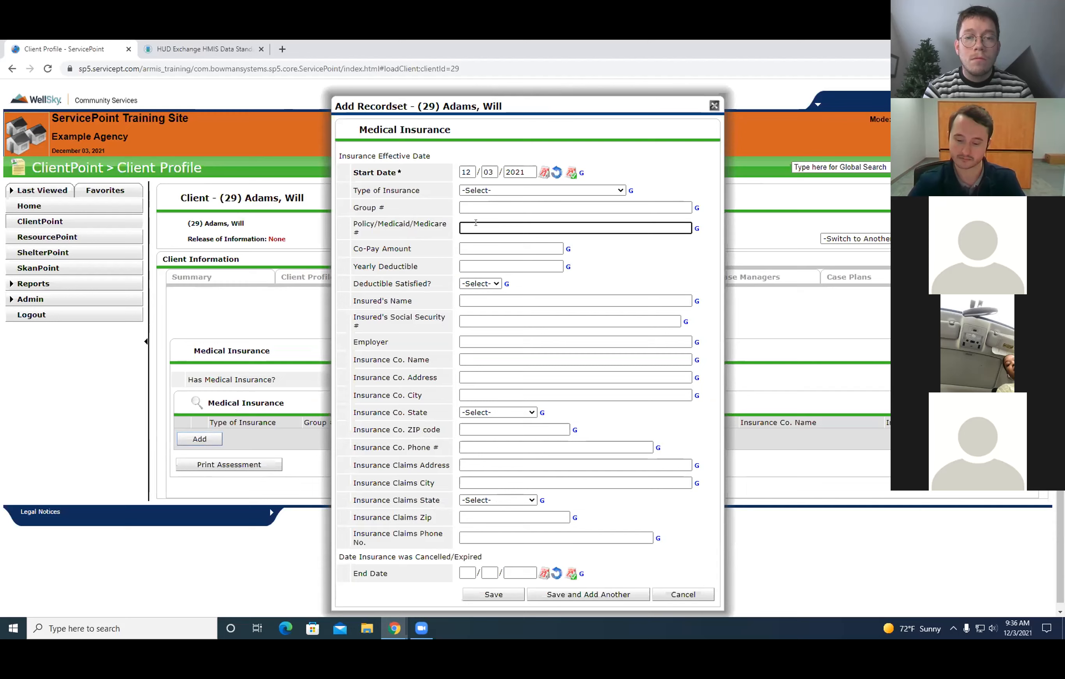
left_click(680, 589)
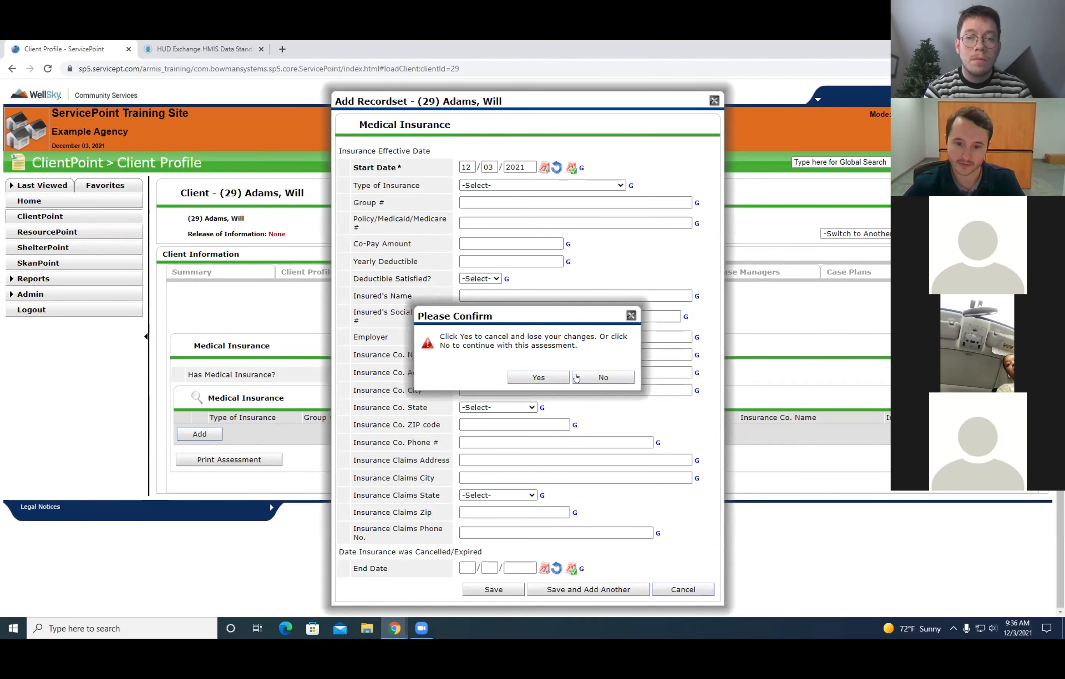
left_click(533, 377)
Review the client's Entry / Exit, assessments, Summary, Client Profile and Households sections, ending on Entry / Exit.
left_click(632, 276)
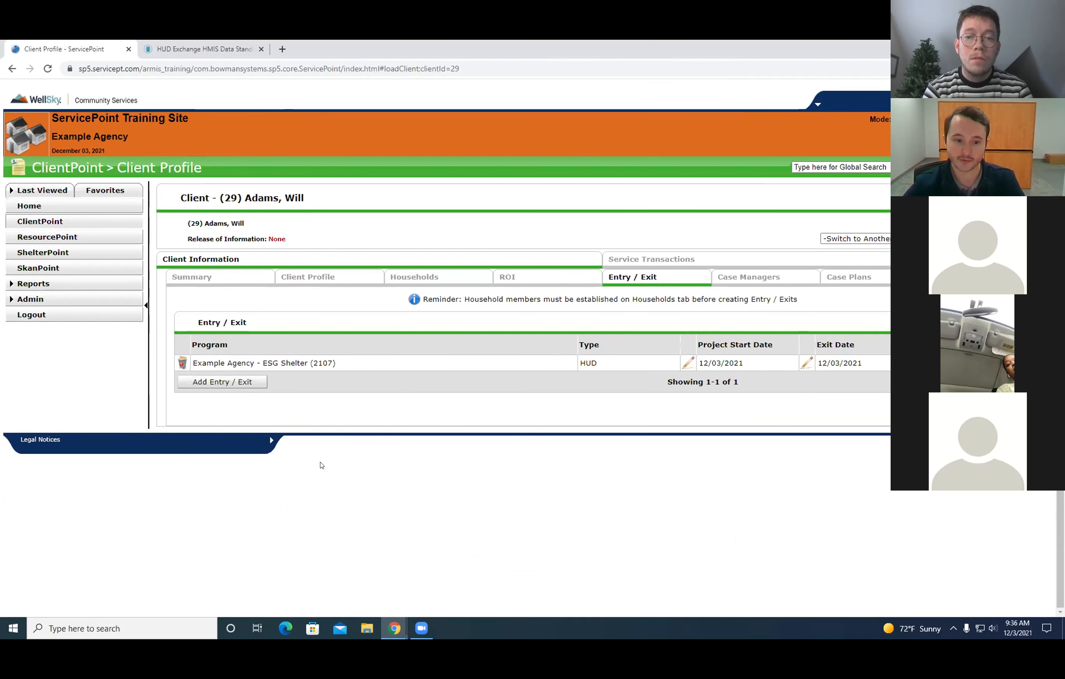
left_click(958, 277)
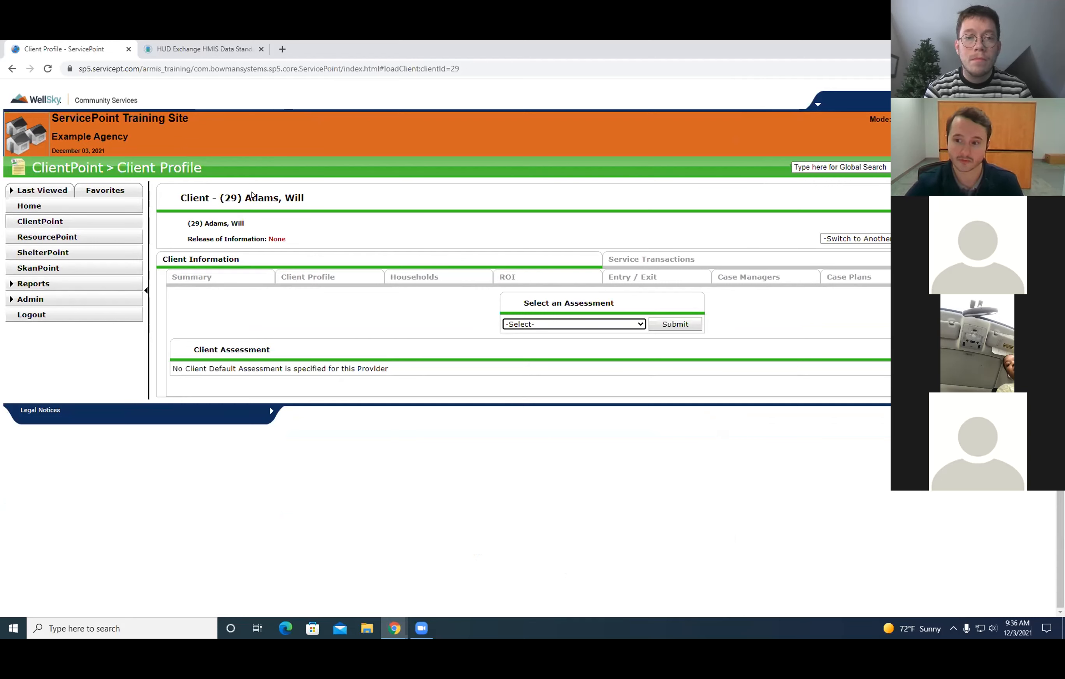
left_click(217, 279)
left_click(328, 275)
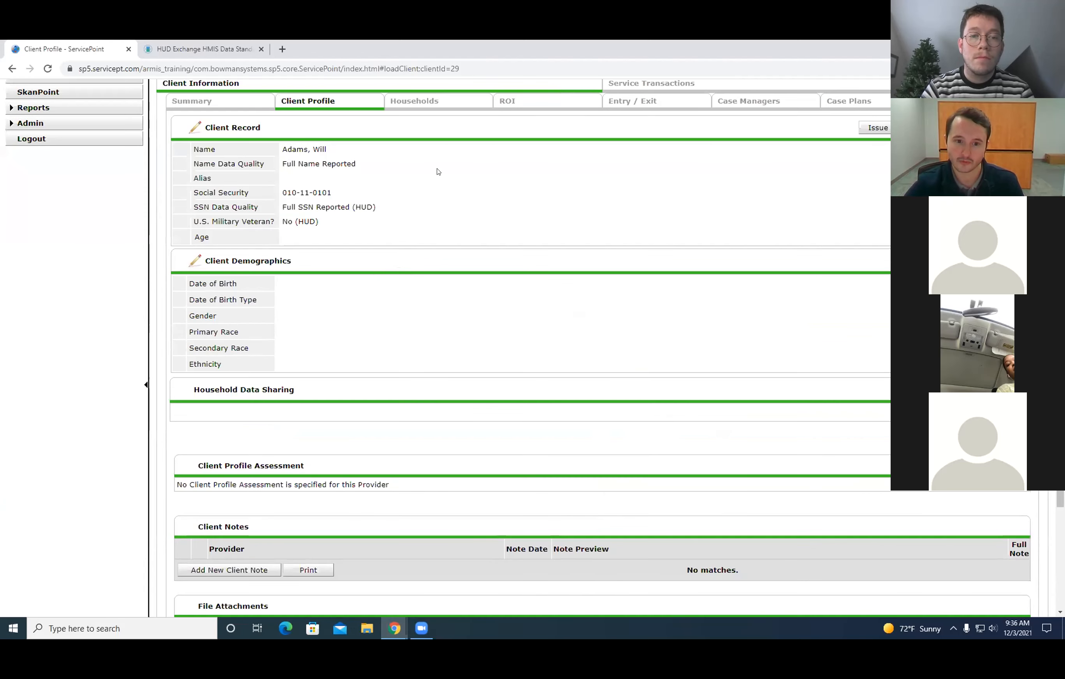
left_click(425, 280)
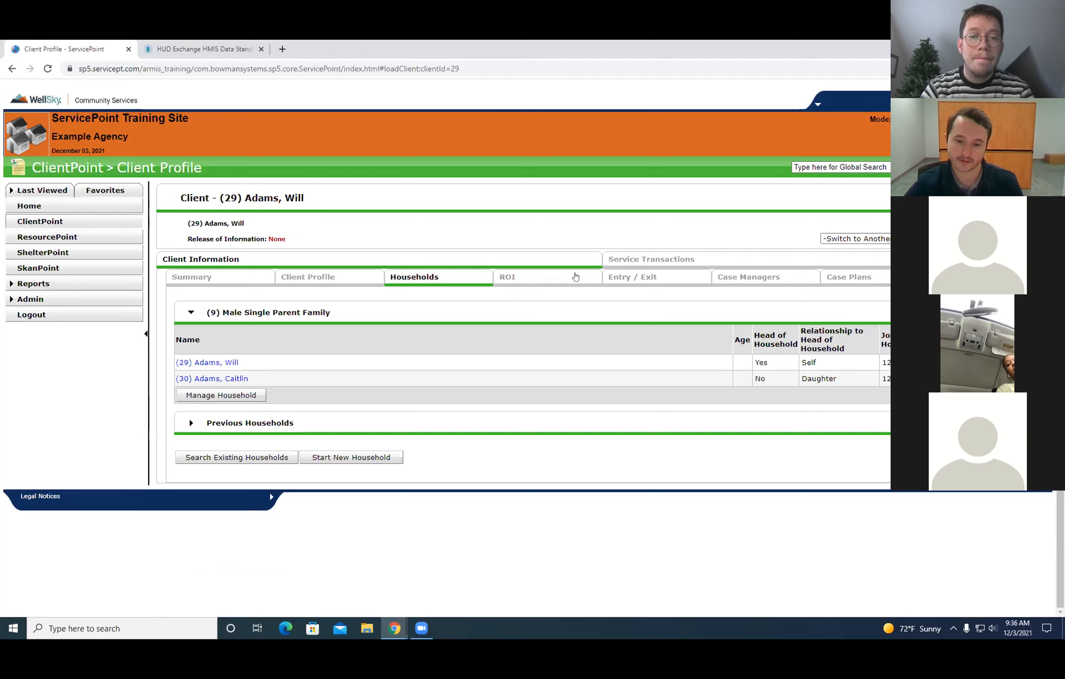
left_click(645, 277)
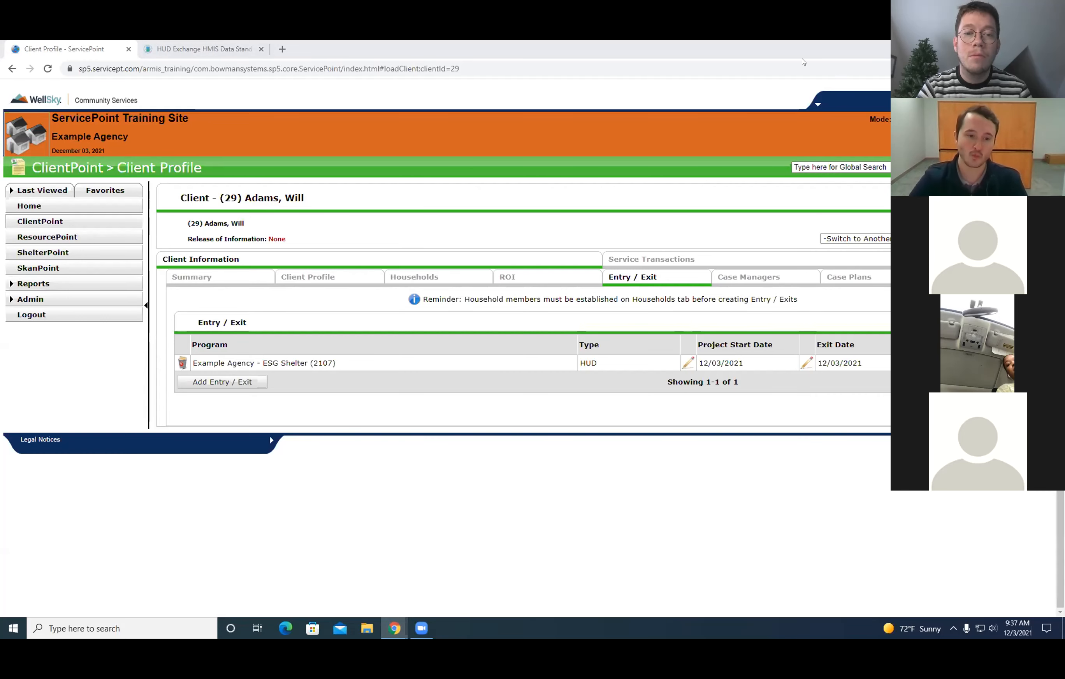
left_click(199, 281)
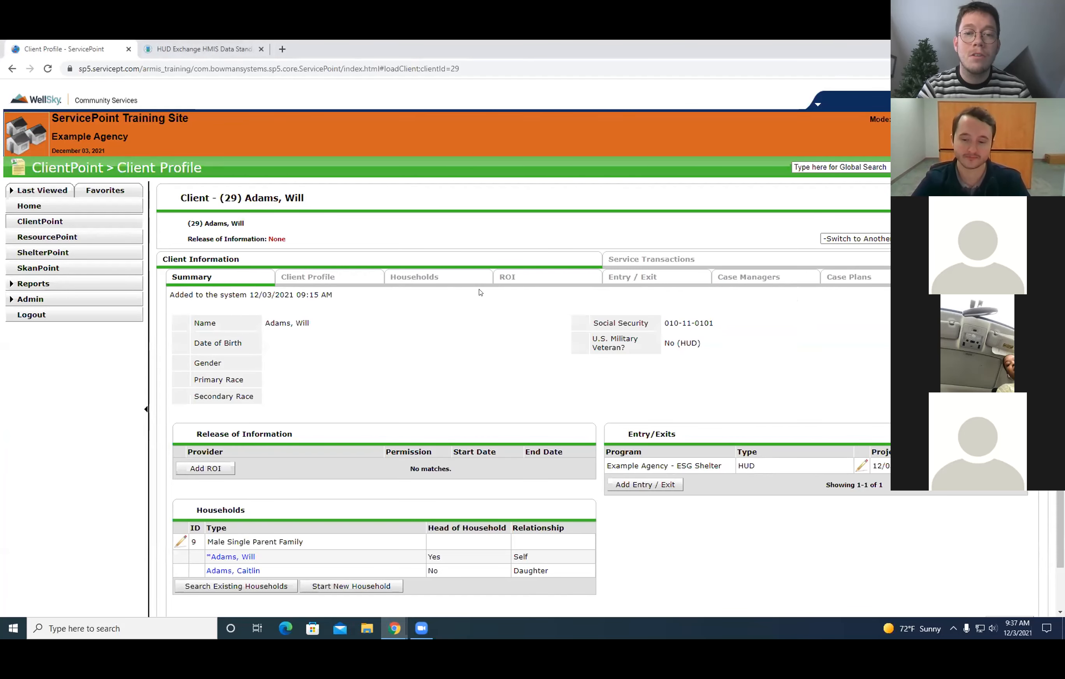
scroll(475, 310, "down", 1)
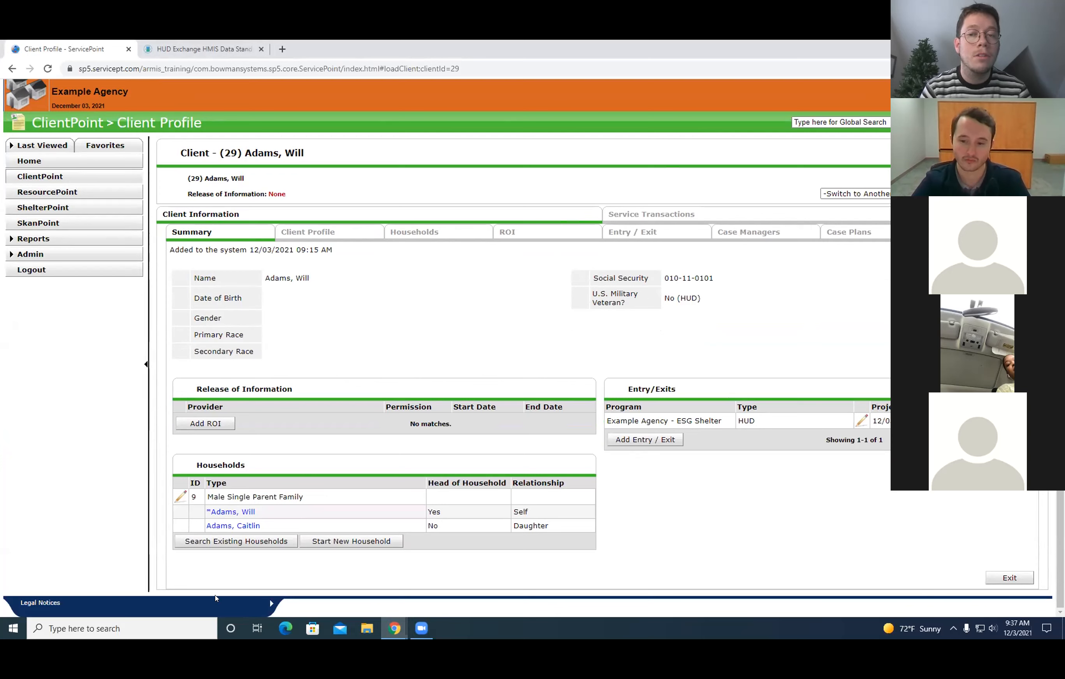
left_click(626, 231)
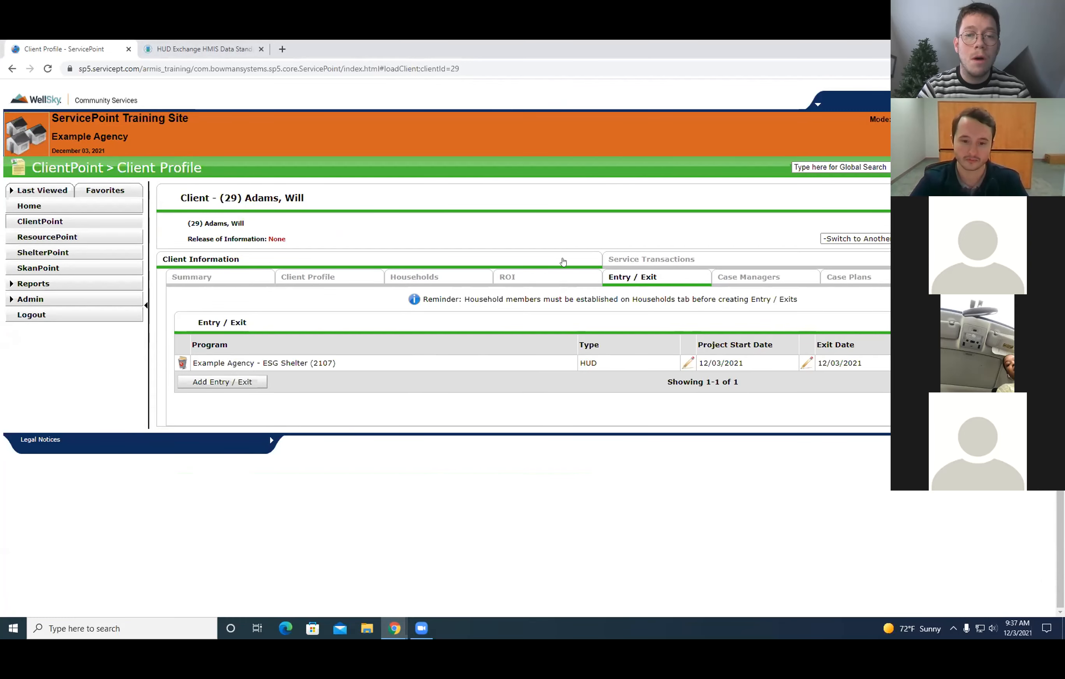
Open a new Release of Information for the client to examine its fields, and cancel it.
left_click(567, 280)
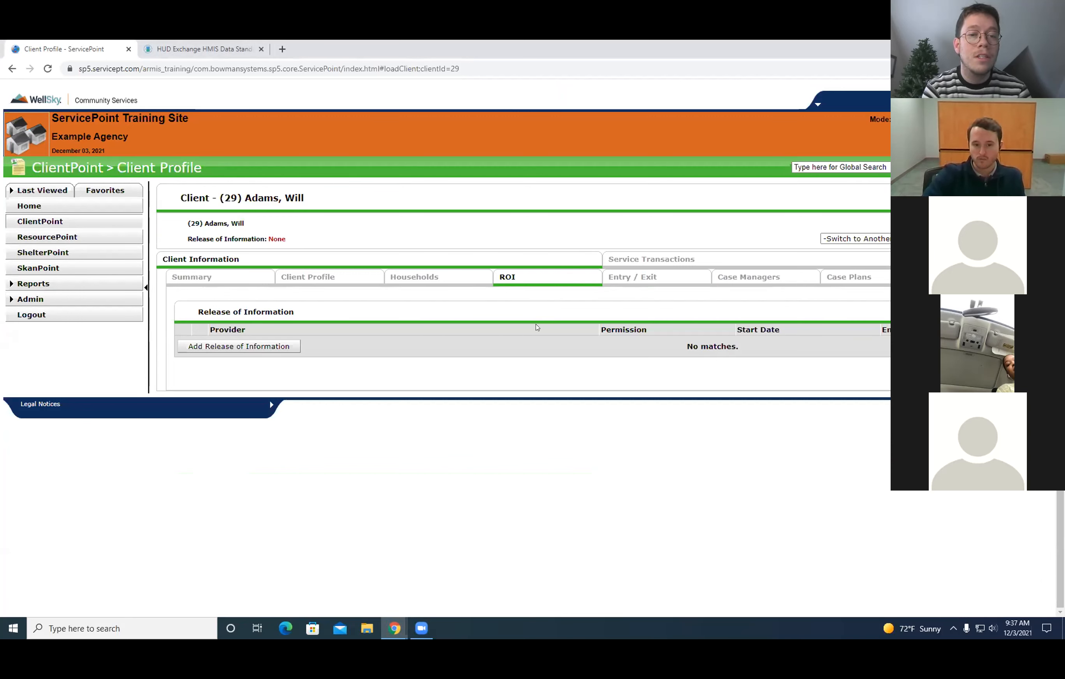
left_click(237, 348)
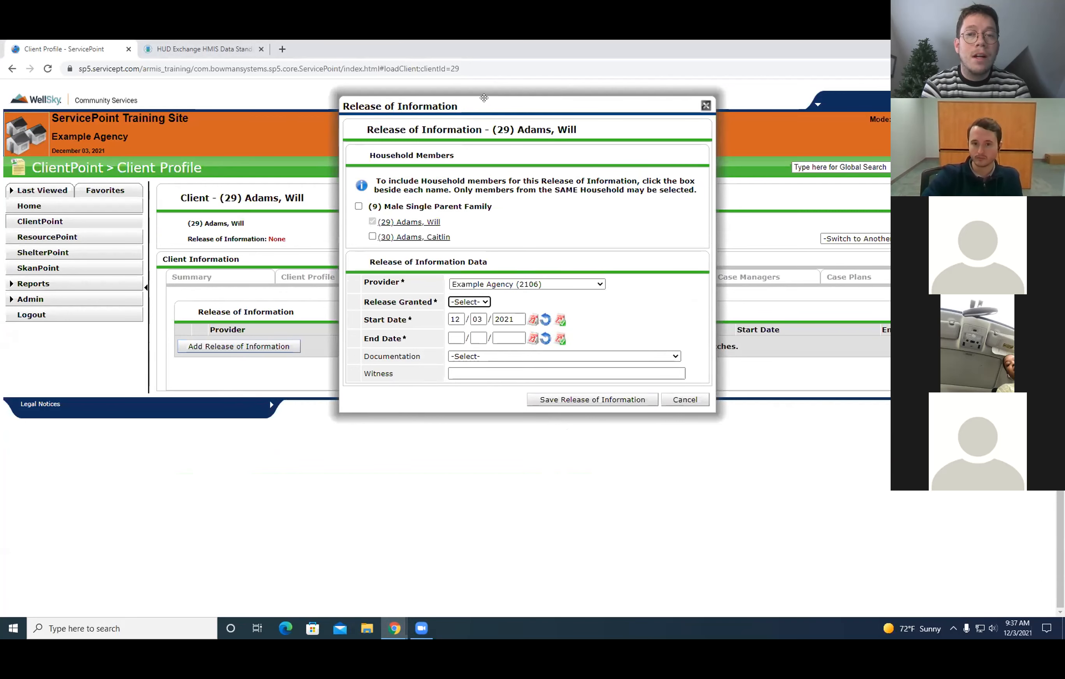
left_click_drag(491, 100, 450, 116)
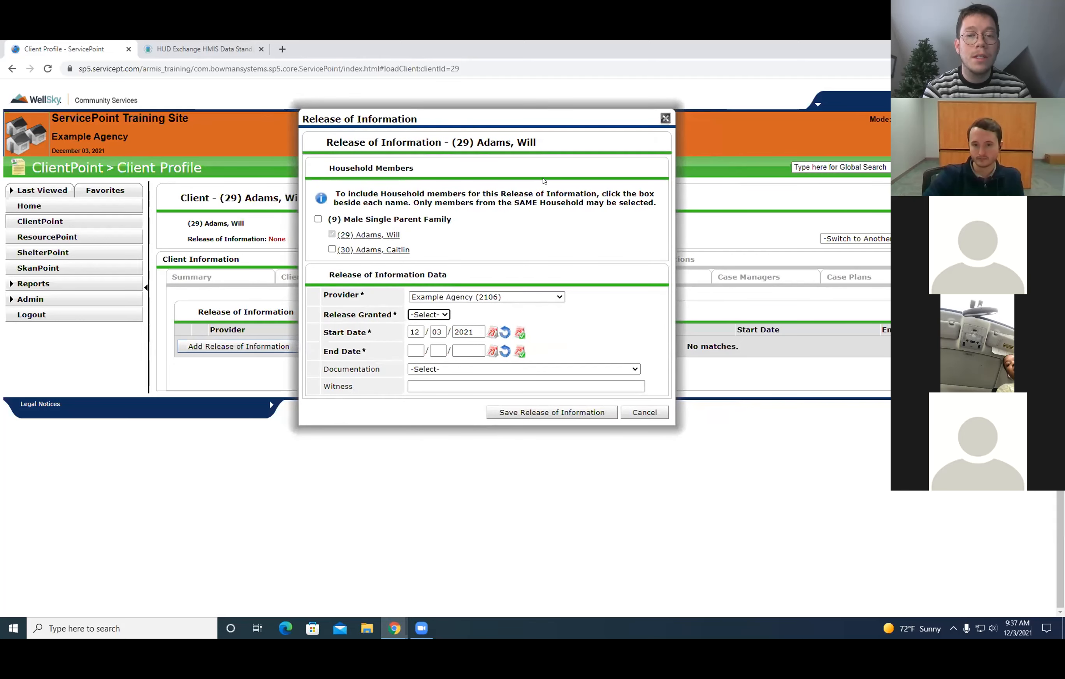
left_click_drag(523, 118, 548, 124)
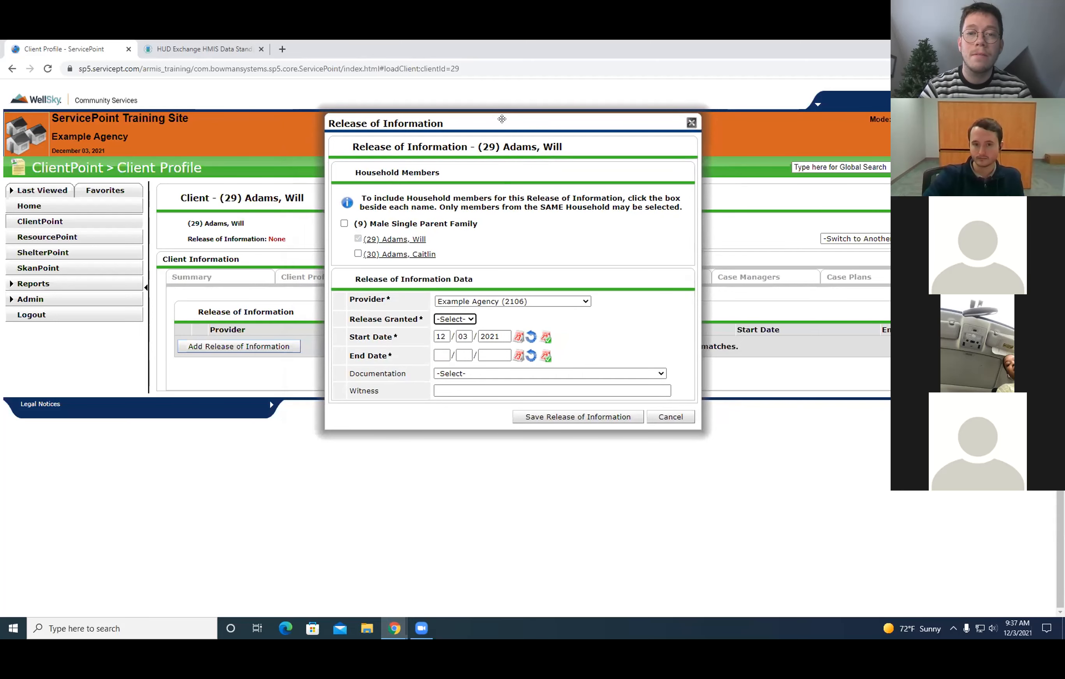
left_click_drag(502, 118, 503, 116)
left_click(679, 415)
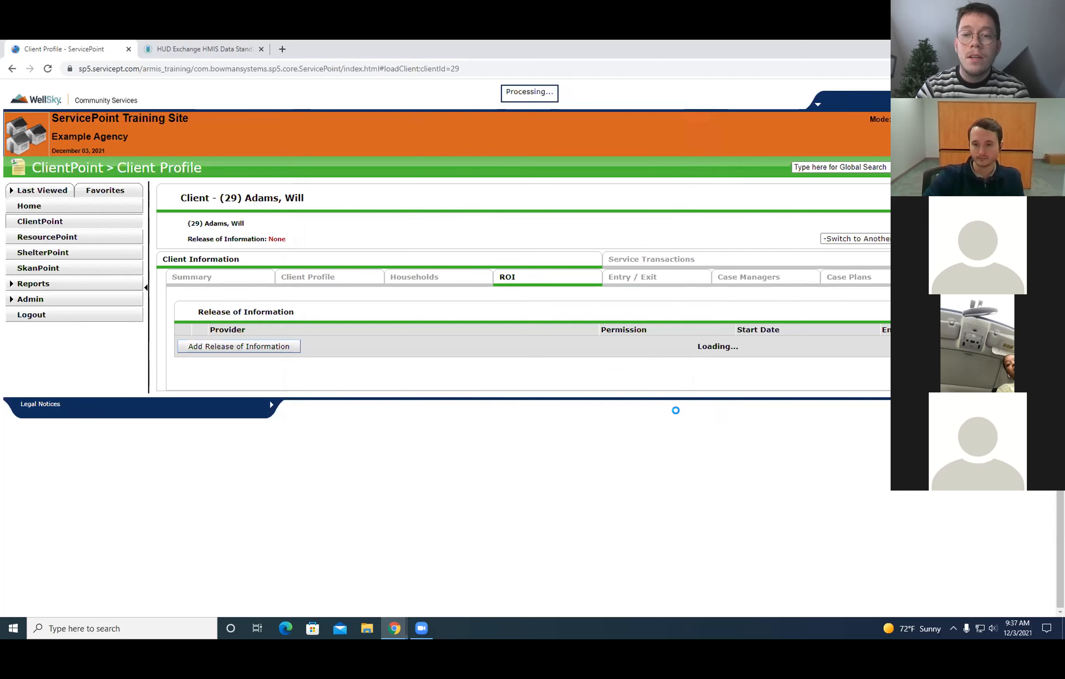
Add the Example Agency's ServicePoint user as case manager for all members of the Male Single Parent Family household.
left_click(760, 276)
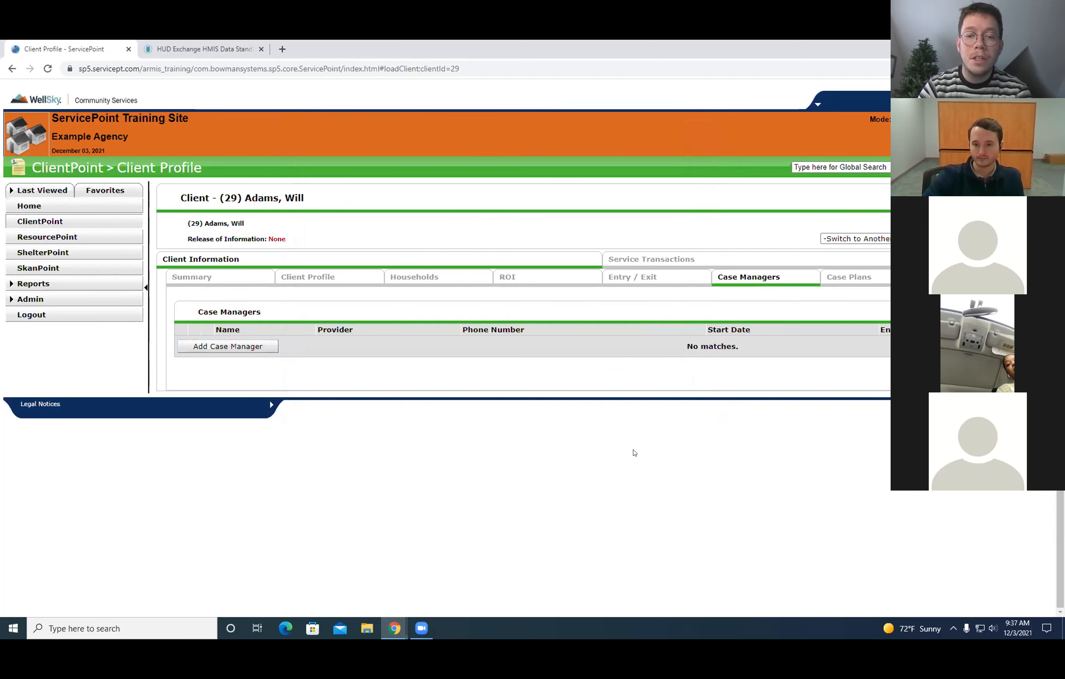
left_click(253, 349)
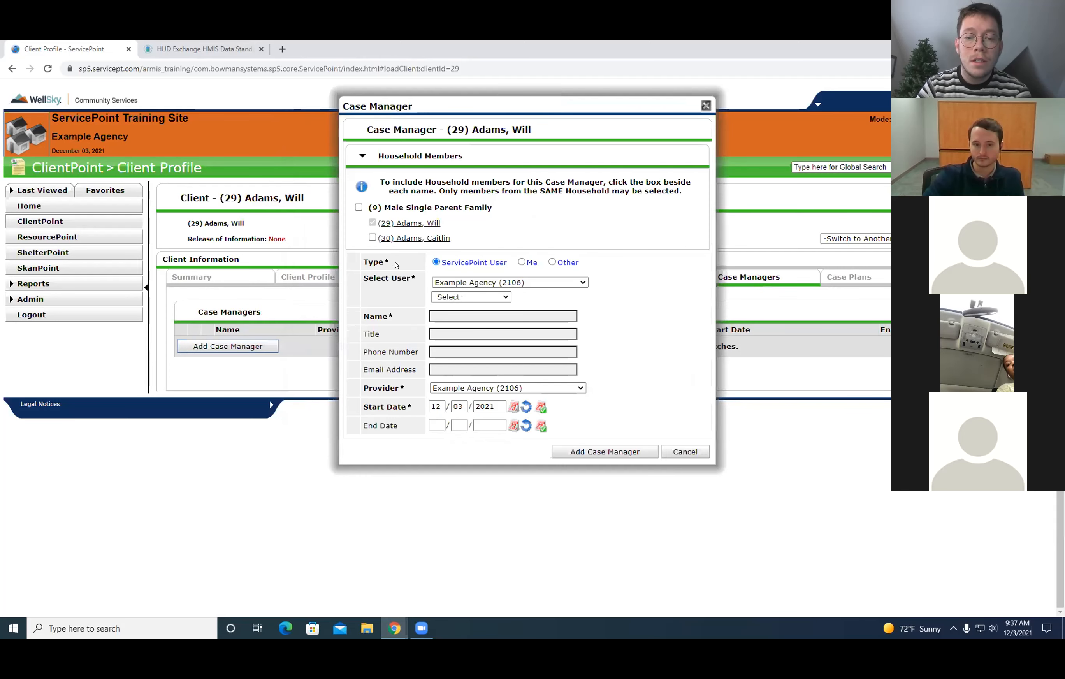
left_click(501, 315)
left_click(358, 207)
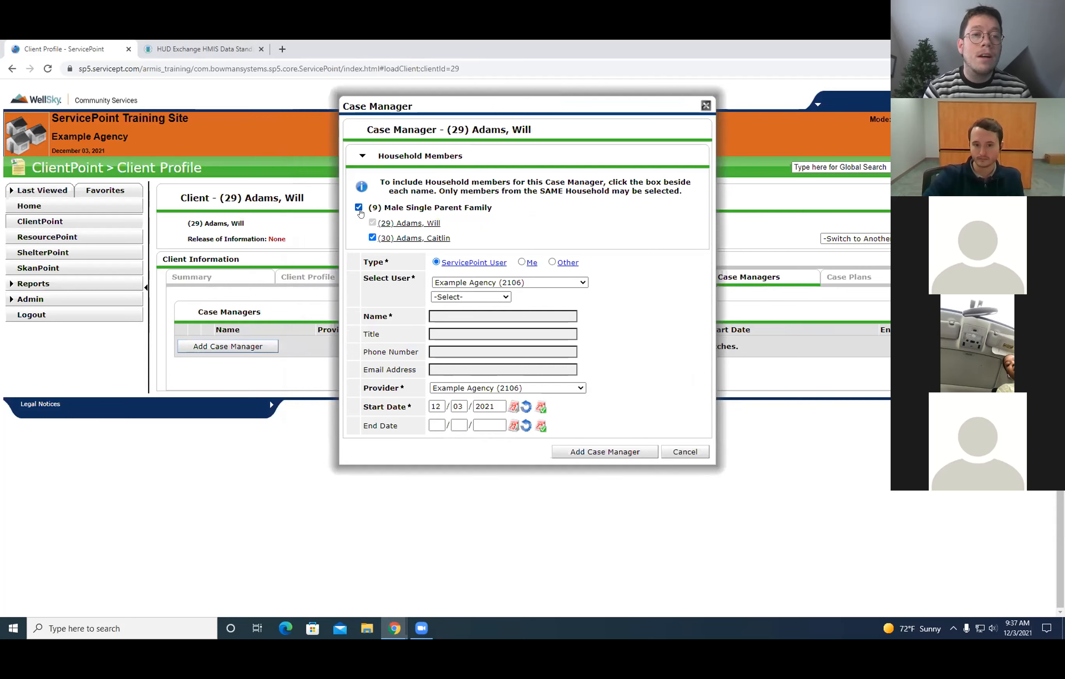
left_click(470, 296)
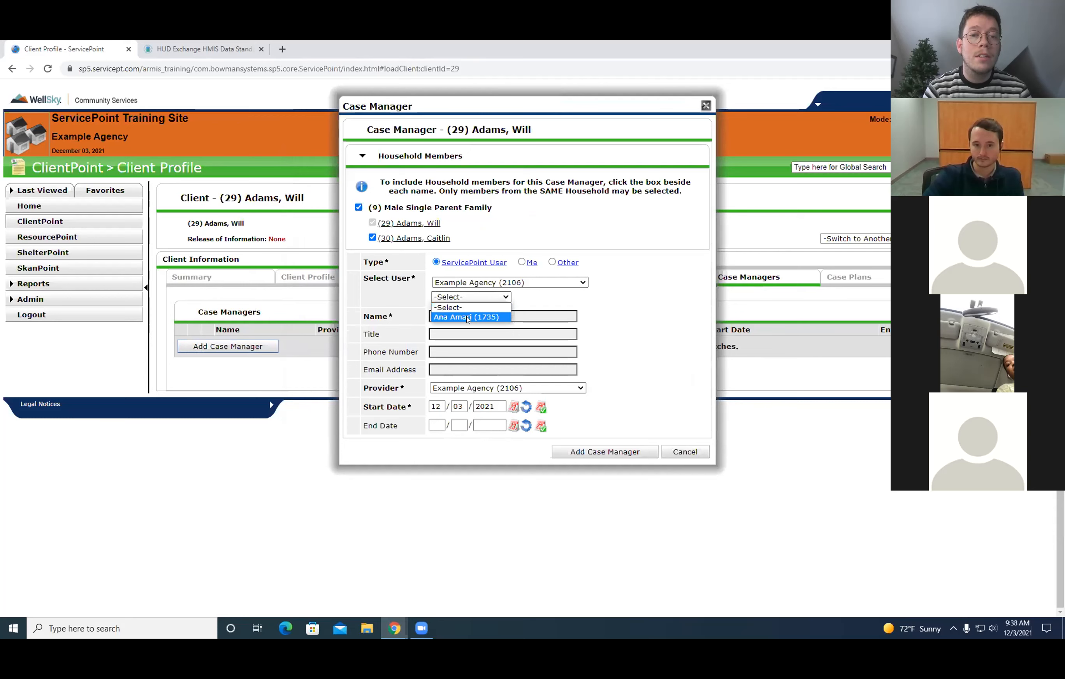
left_click(467, 315)
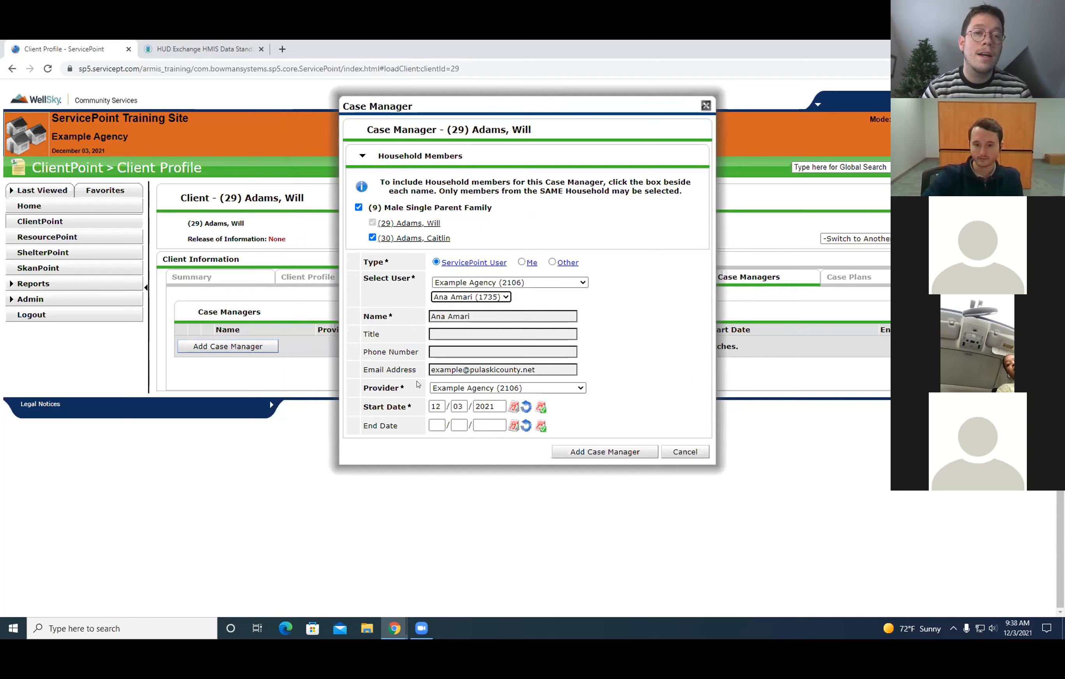
left_click(579, 453)
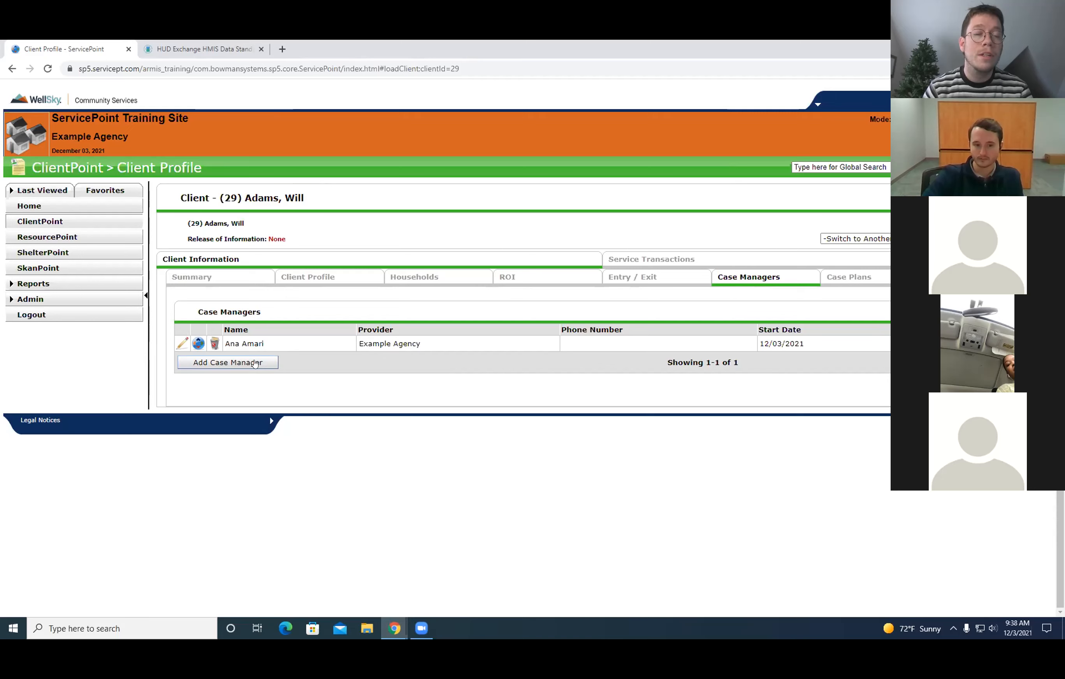
Set the end date of the client's case manager assignment to today's date and save it.
left_click(182, 343)
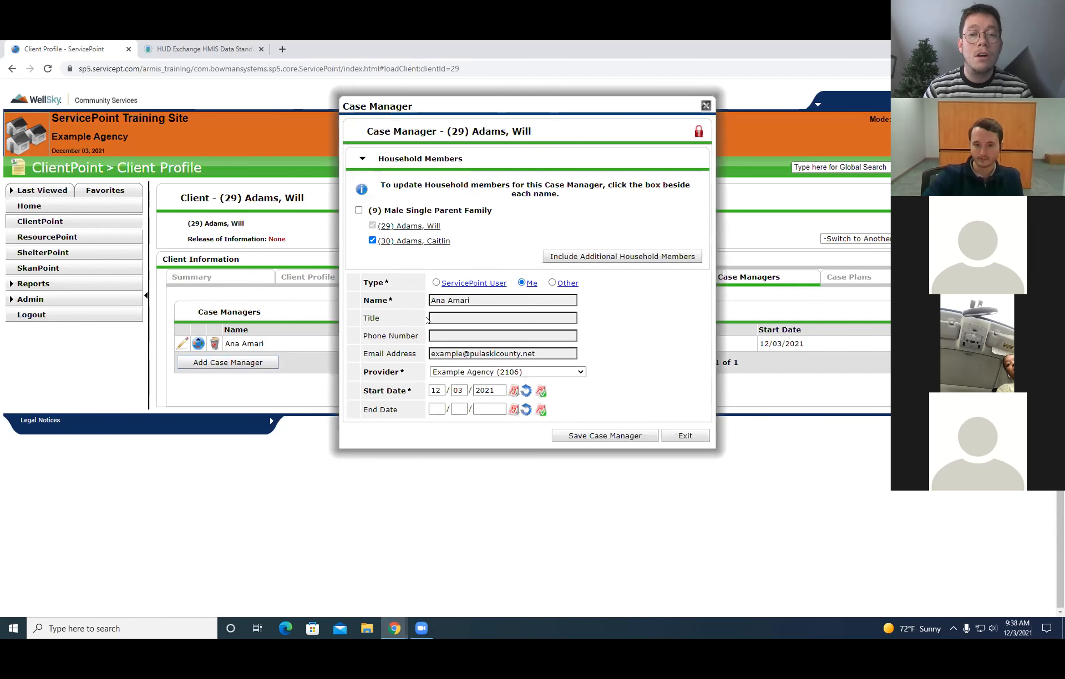
left_click(430, 333)
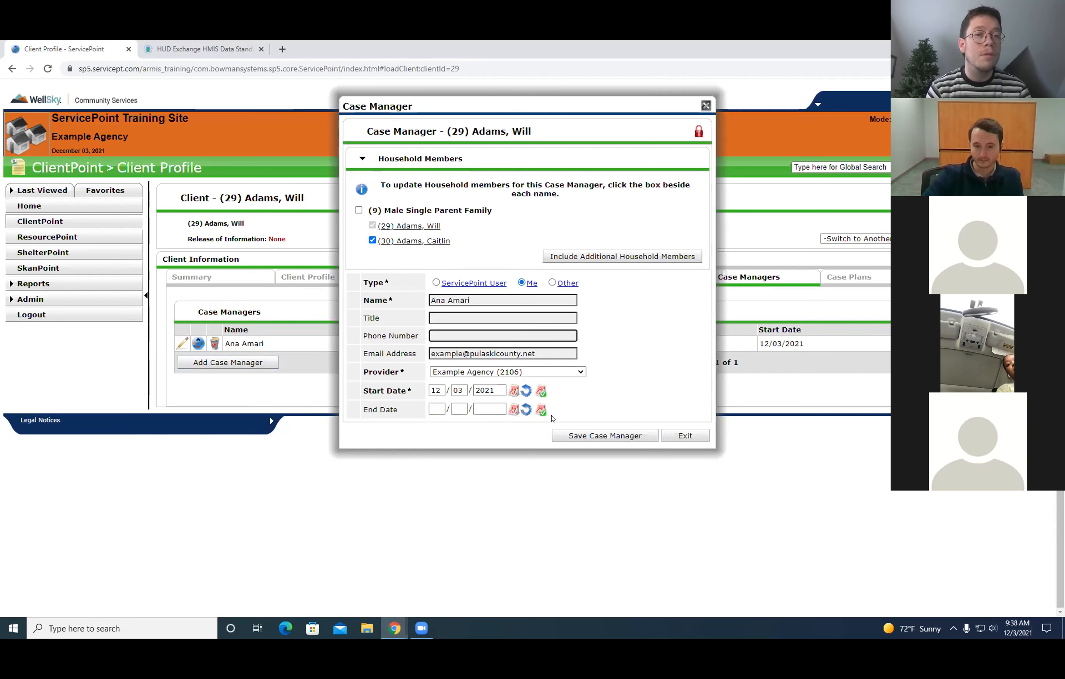
left_click(540, 411)
left_click(580, 441)
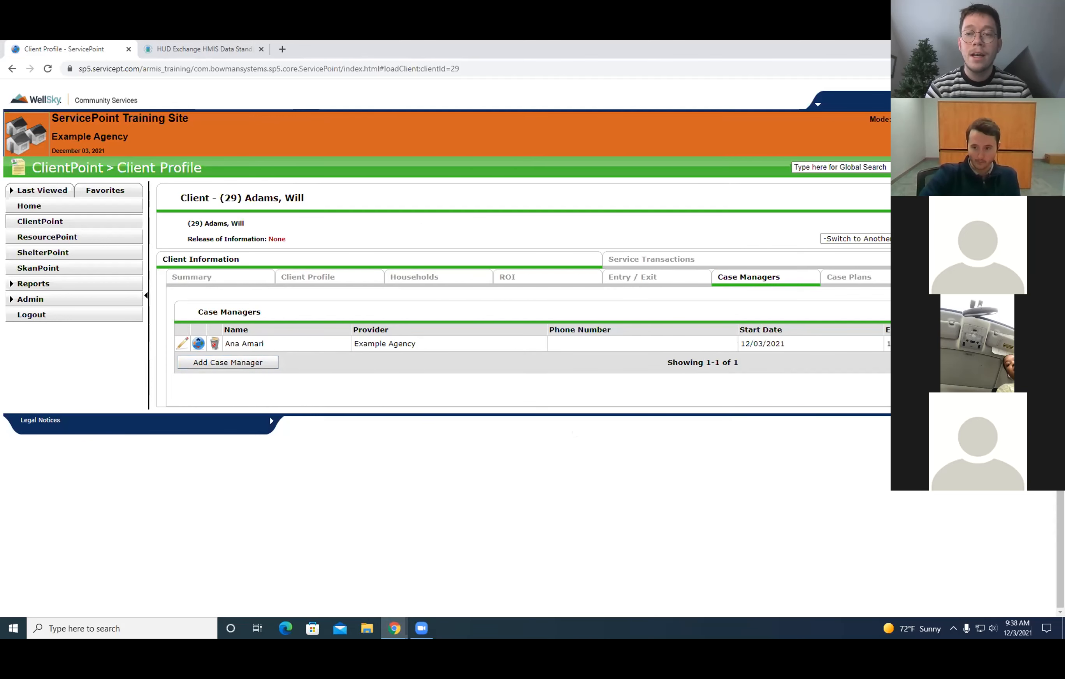
Start a new goal in the client's case plan with classification Employment and type Get A Job.
left_click(856, 282)
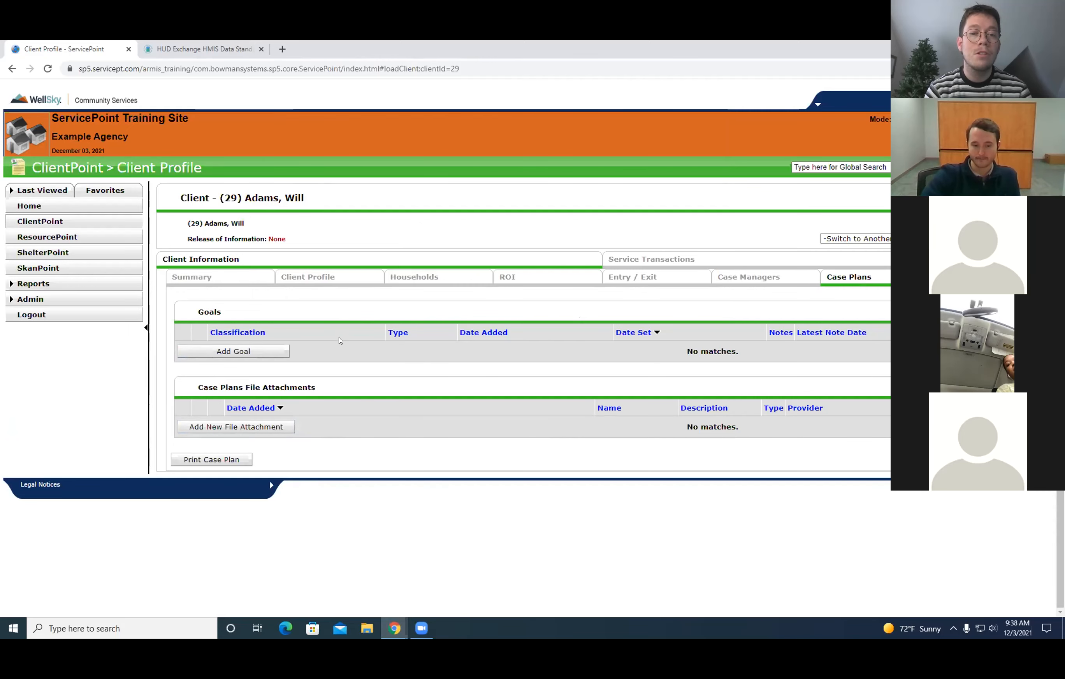
left_click(271, 355)
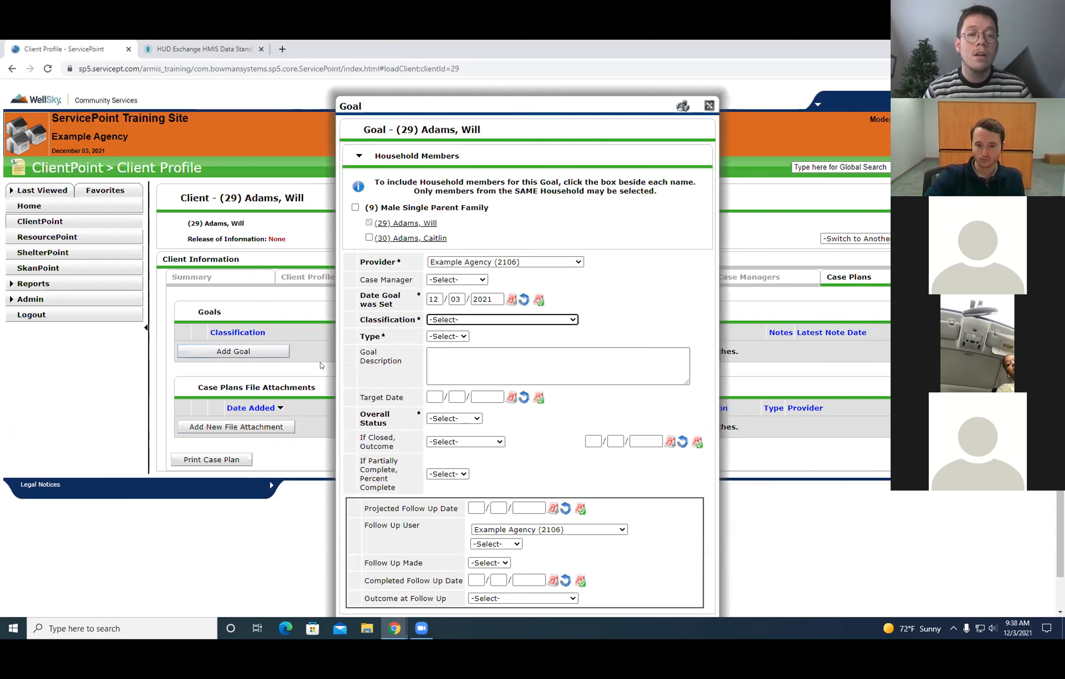
left_click_drag(567, 106, 557, 84)
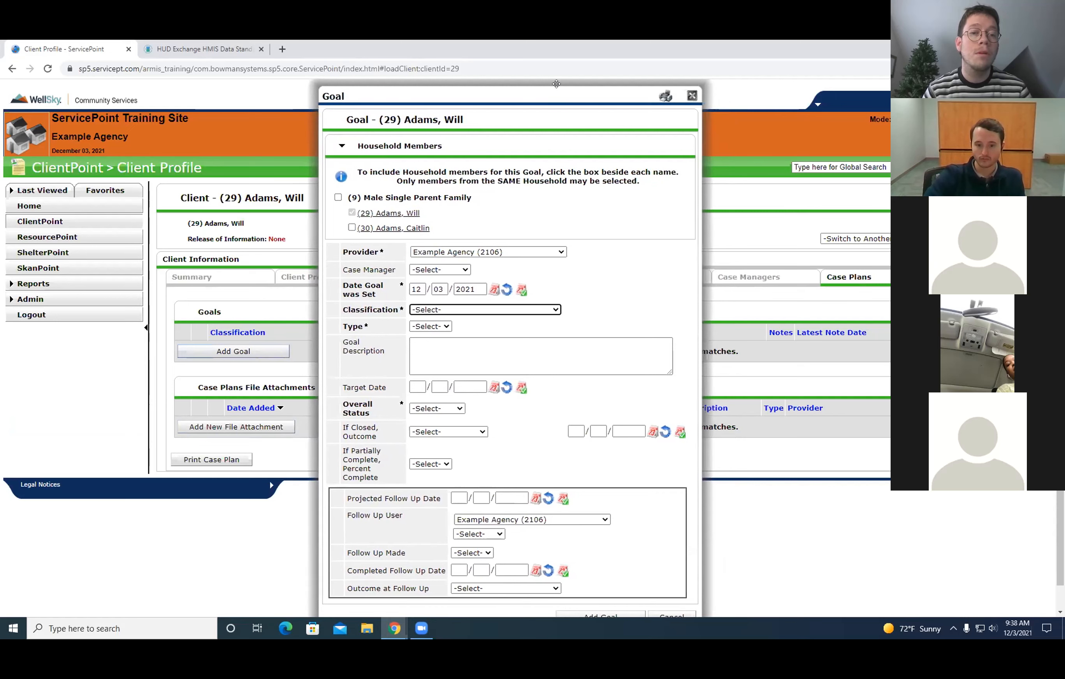
left_click(500, 312)
left_click_drag(556, 338, 556, 341)
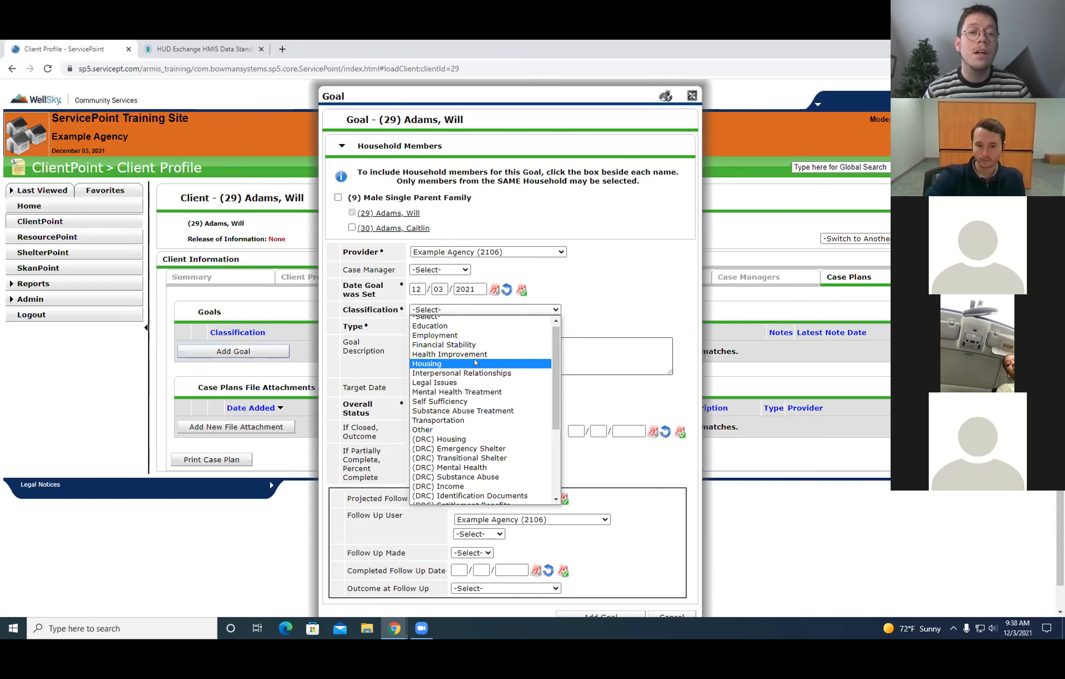
scroll(482, 339, "up", 1)
left_click(483, 339)
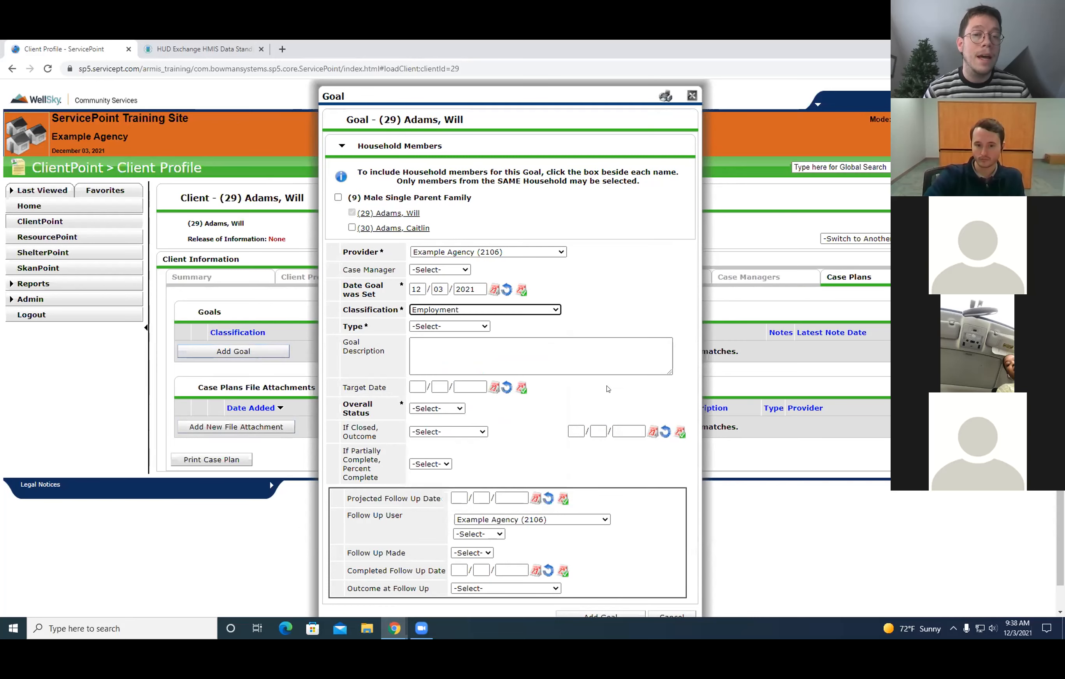
left_click(457, 327)
left_click(459, 355)
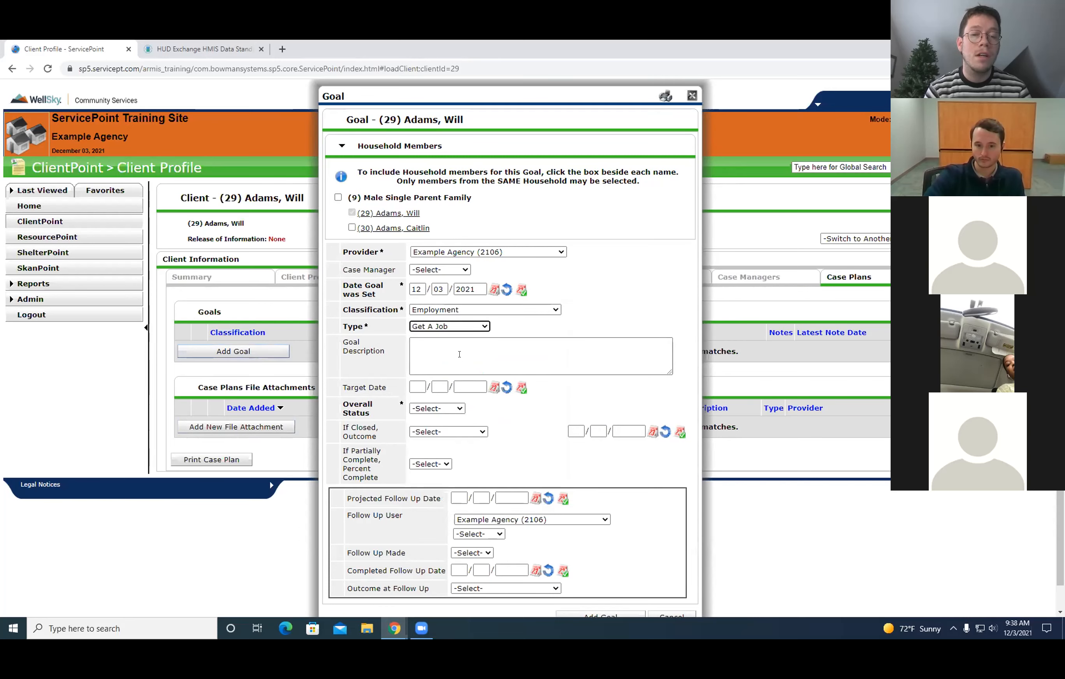
Examine the remaining fields of the new goal and its classification options, keeping Employment selected.
scroll(608, 257, "down", 1)
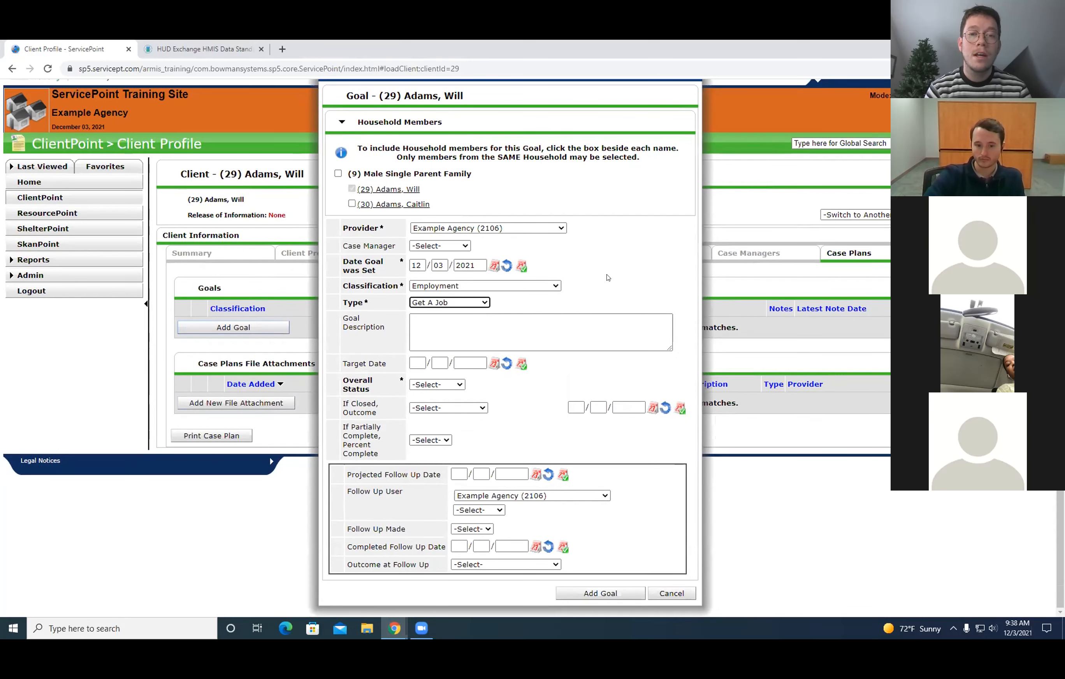
left_click_drag(642, 97, 633, 123)
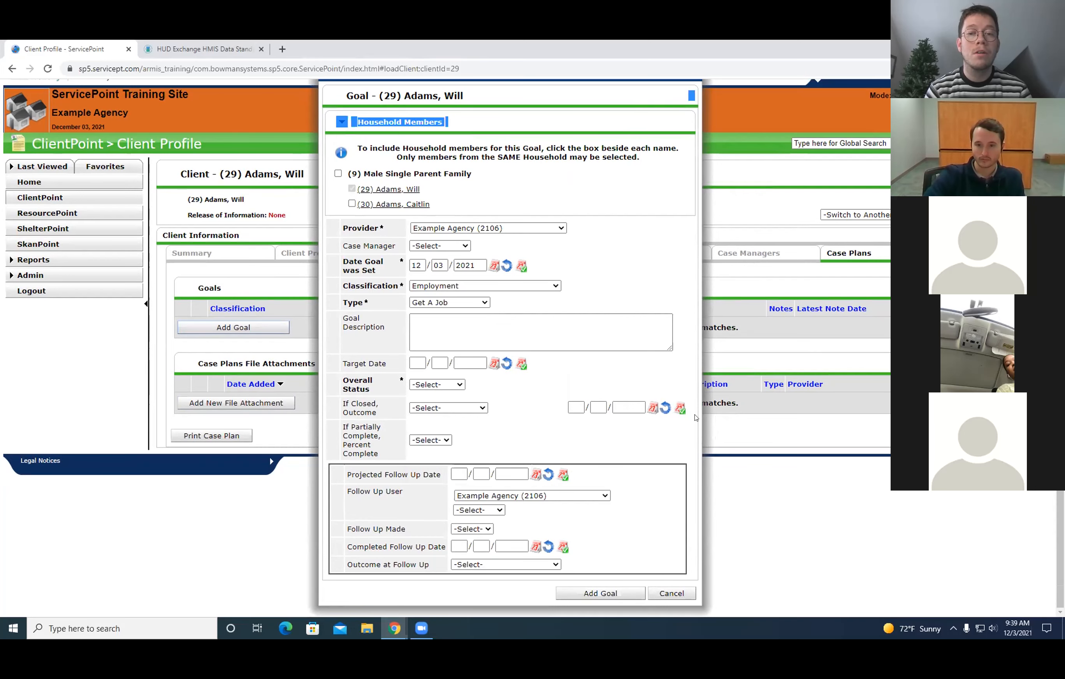
scroll(659, 205, "up", 1)
left_click(658, 206)
scroll(562, 259, "down", 1)
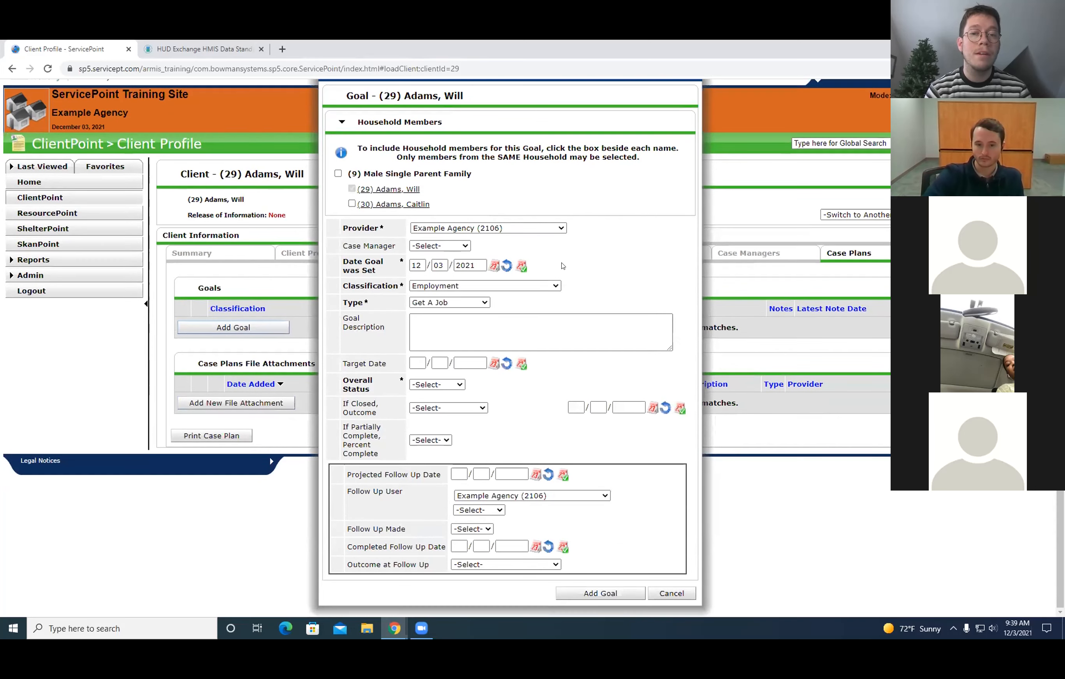
left_click(467, 288)
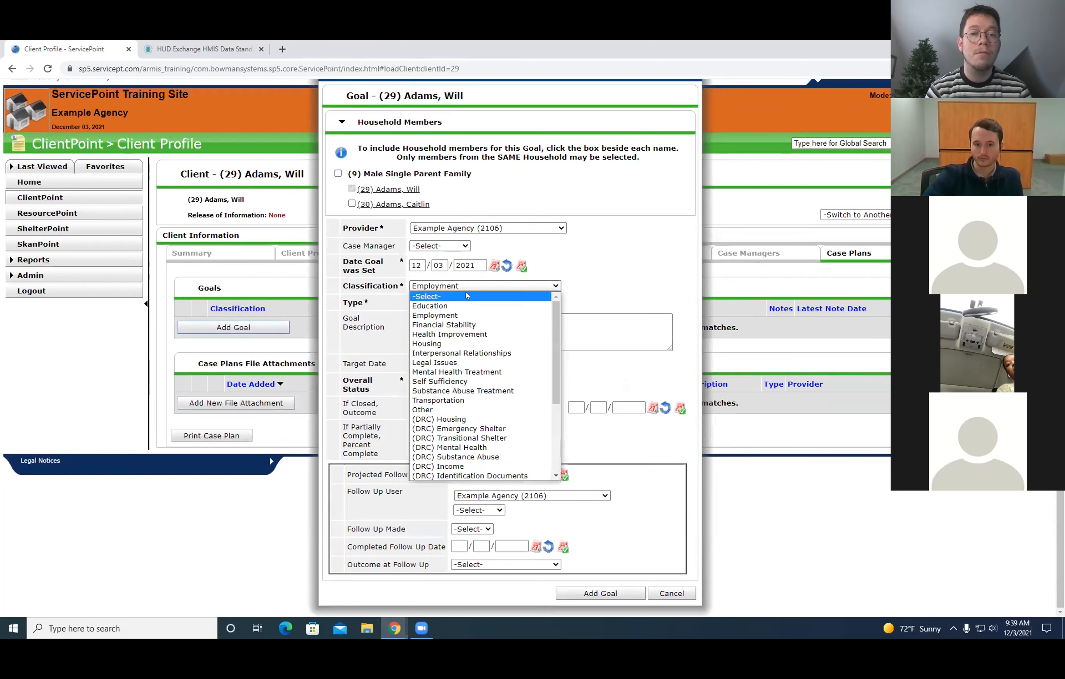
left_click(462, 315)
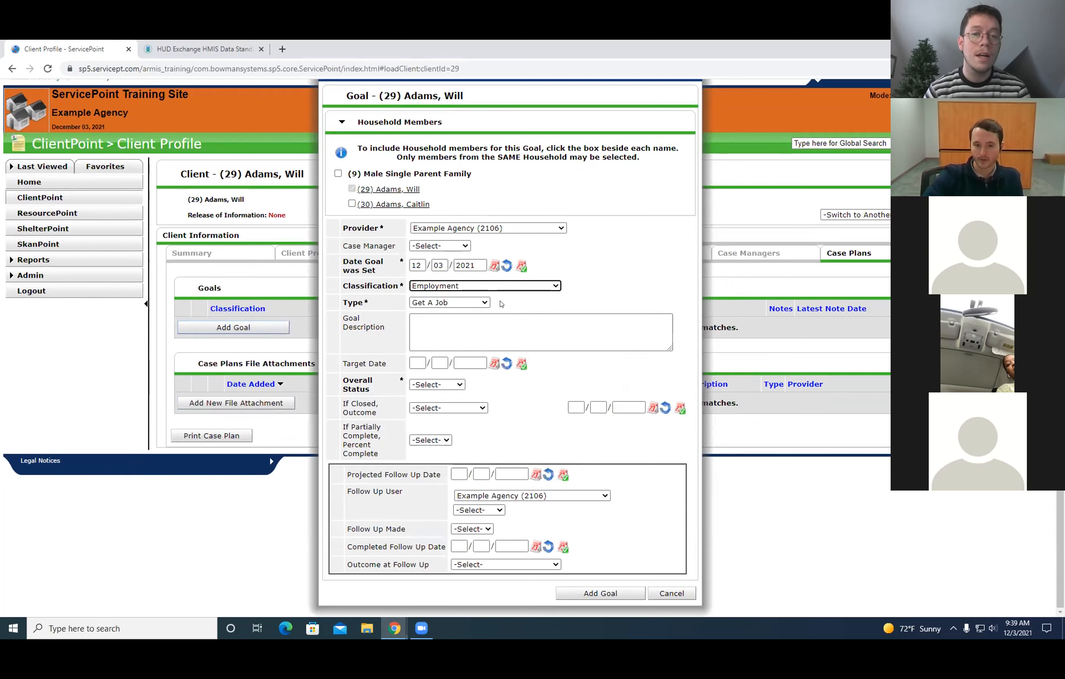
Change the new goal's classification to Legal Issues and its type to Probation Compliance, and cancel the goal.
left_click(480, 287)
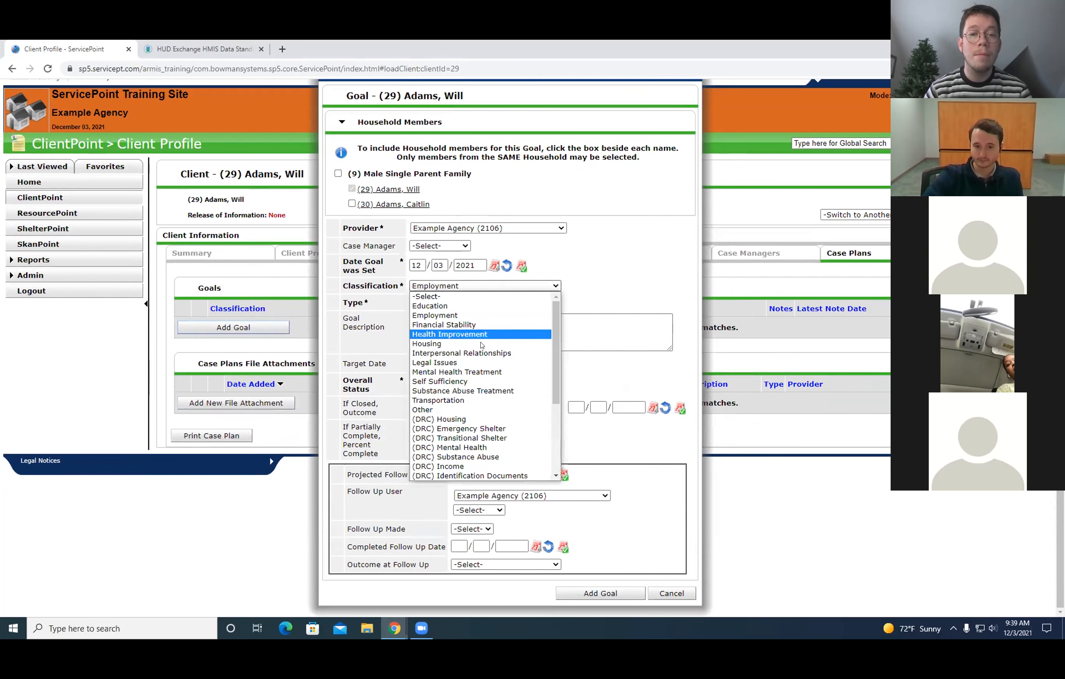
left_click(465, 363)
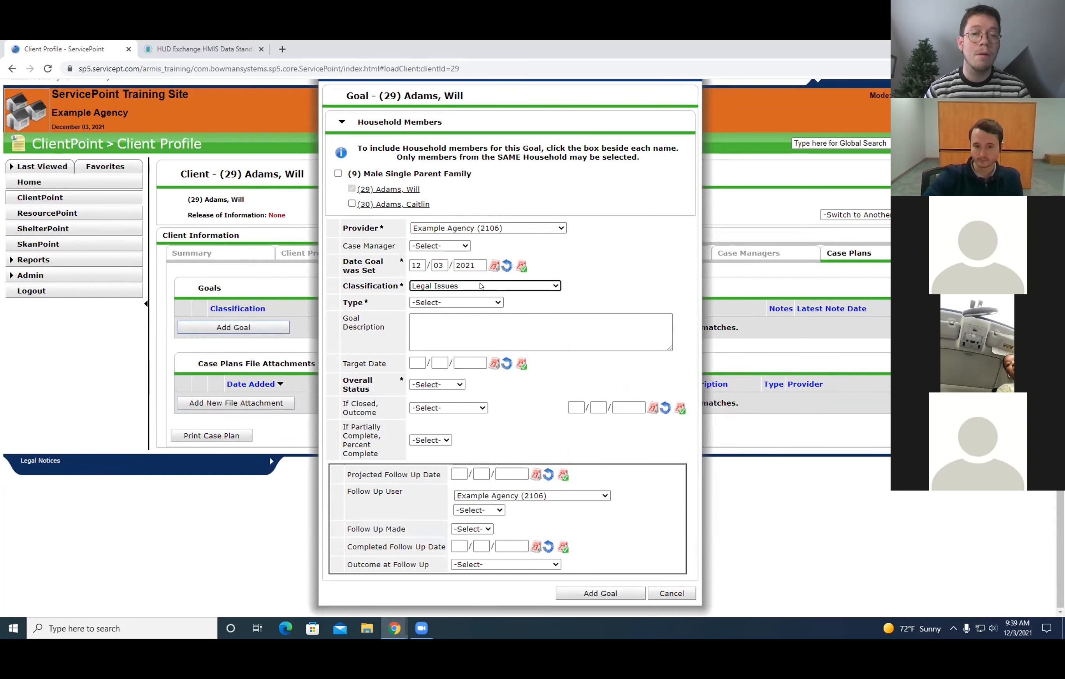
left_click(467, 305)
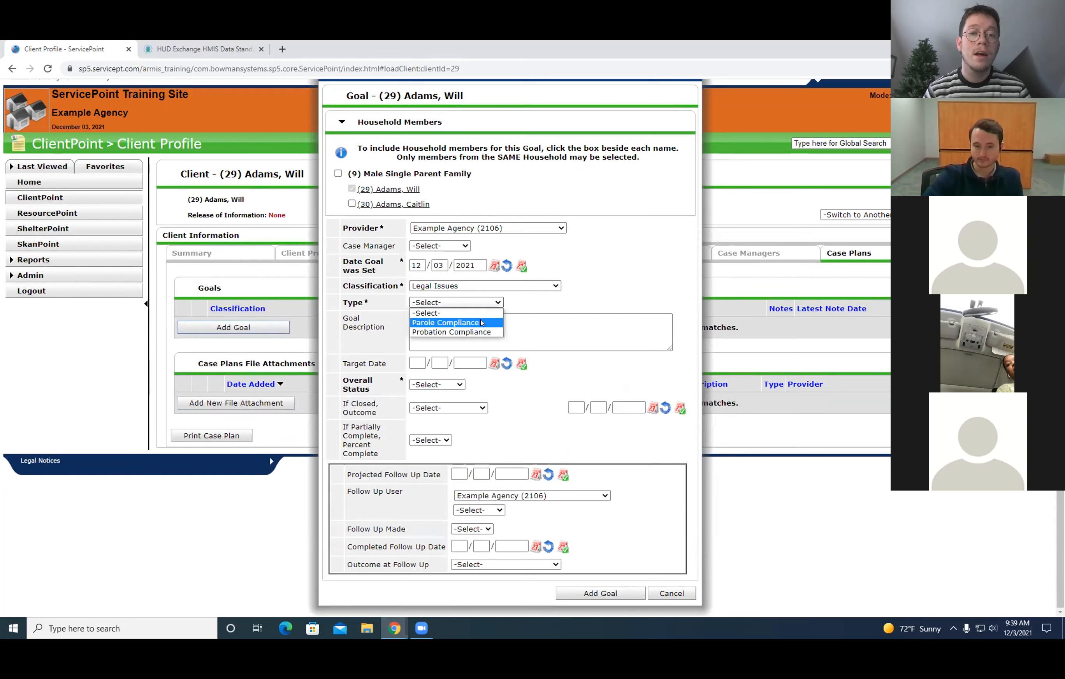
left_click(509, 284)
left_click(508, 283)
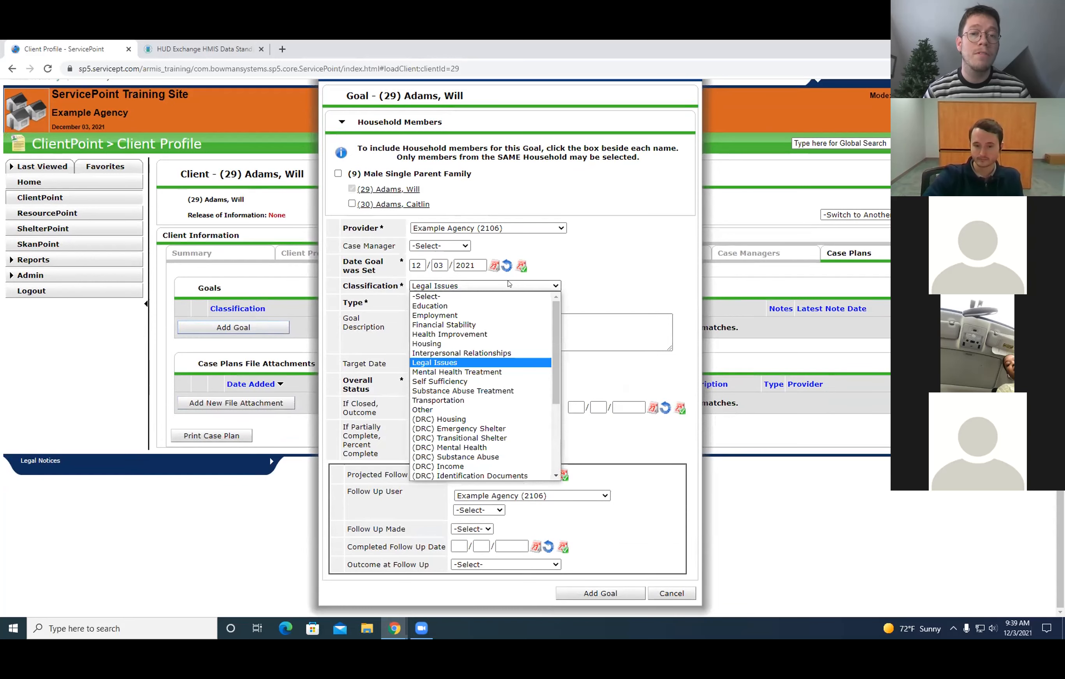
left_click(477, 286)
left_click(476, 302)
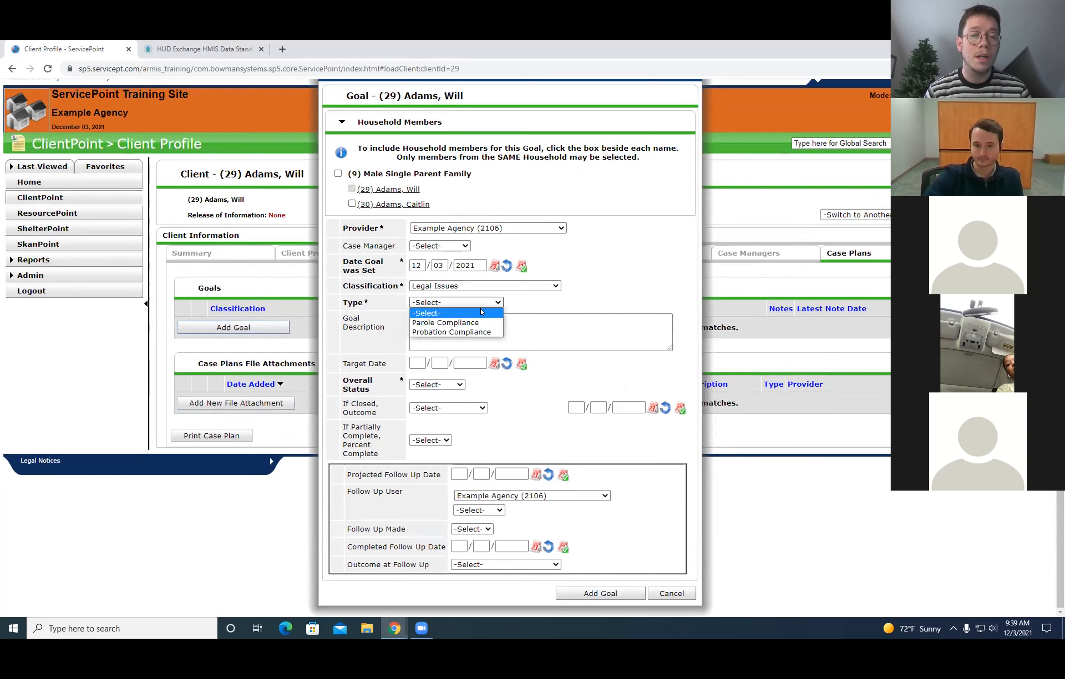
left_click(481, 331)
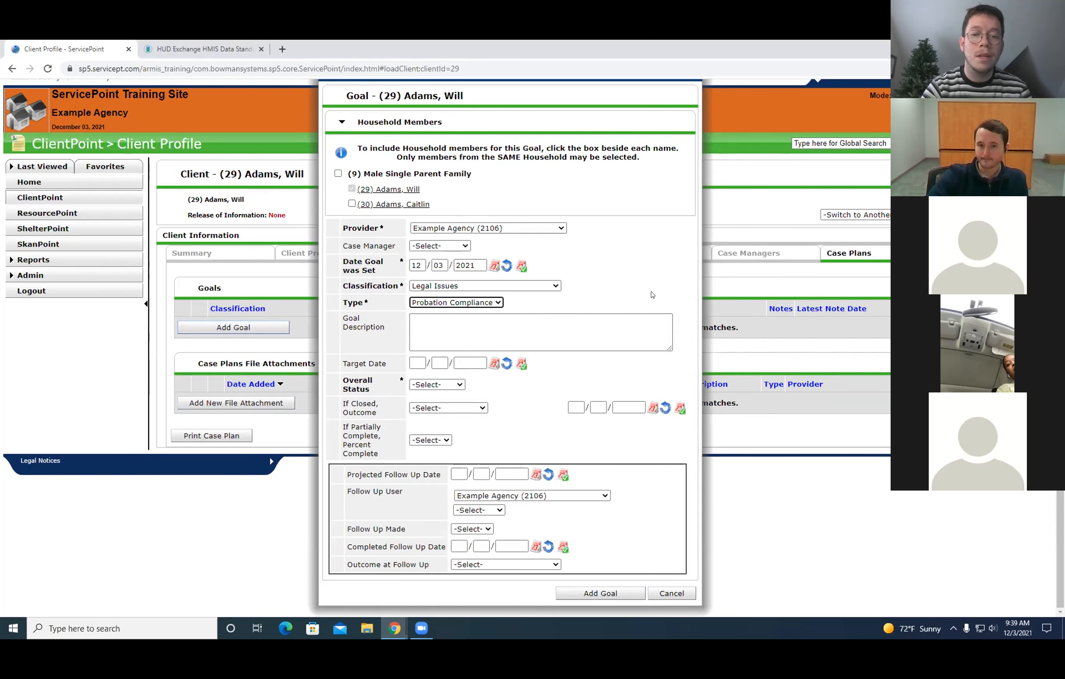
left_click(678, 595)
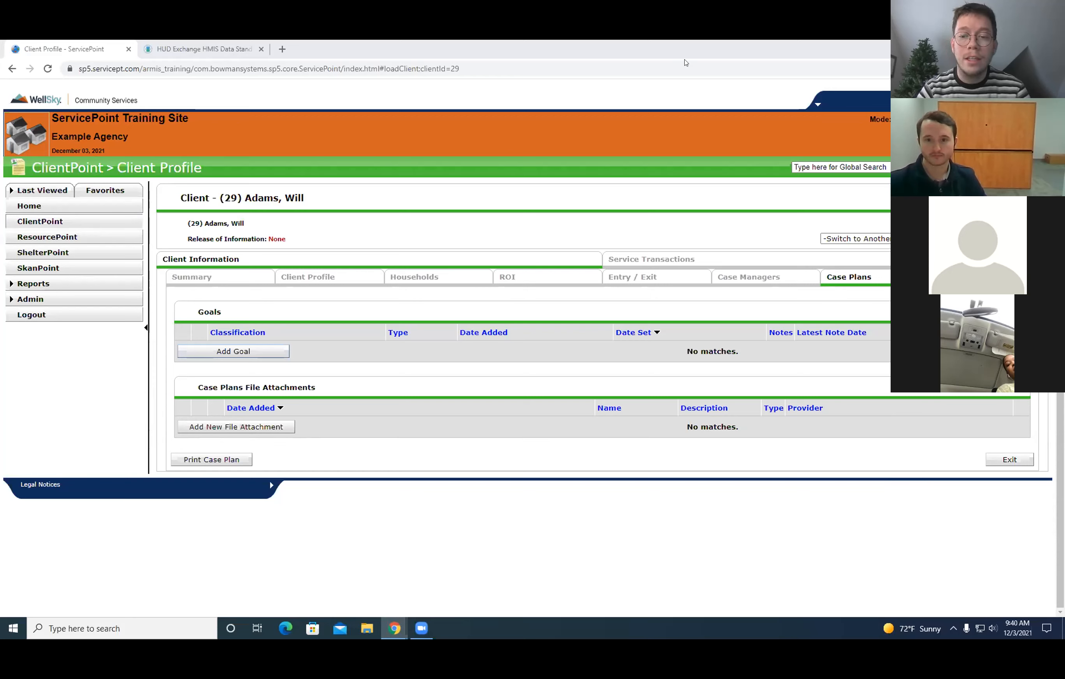
Restore the maximized browser window to its smaller size on the desktop.
left_click_drag(605, 52, 605, 108)
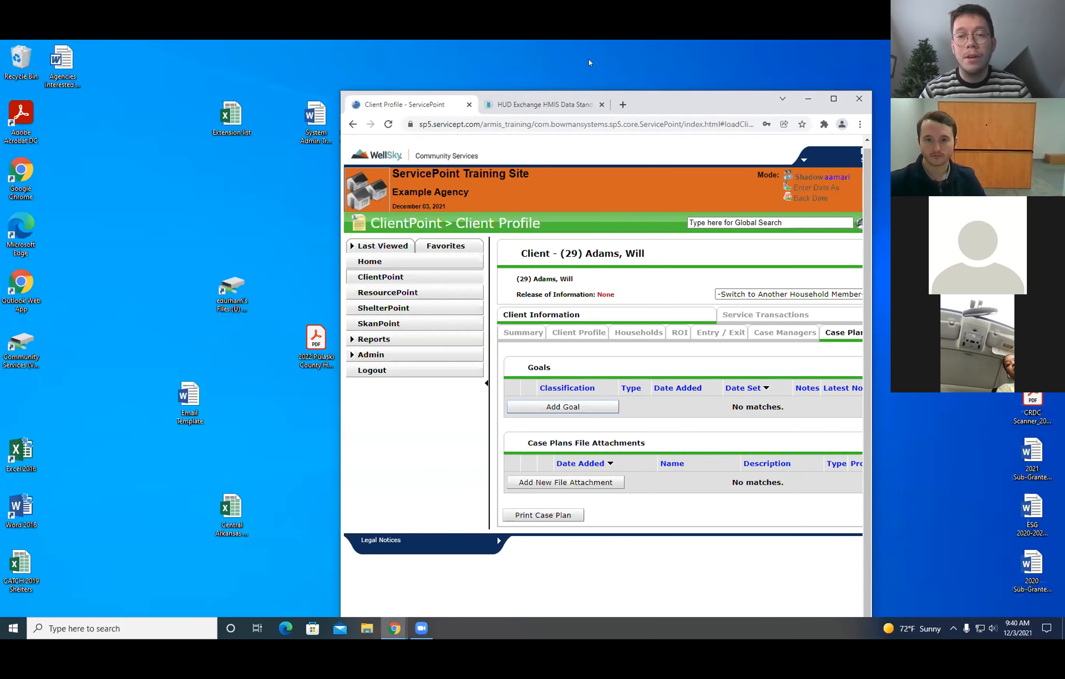
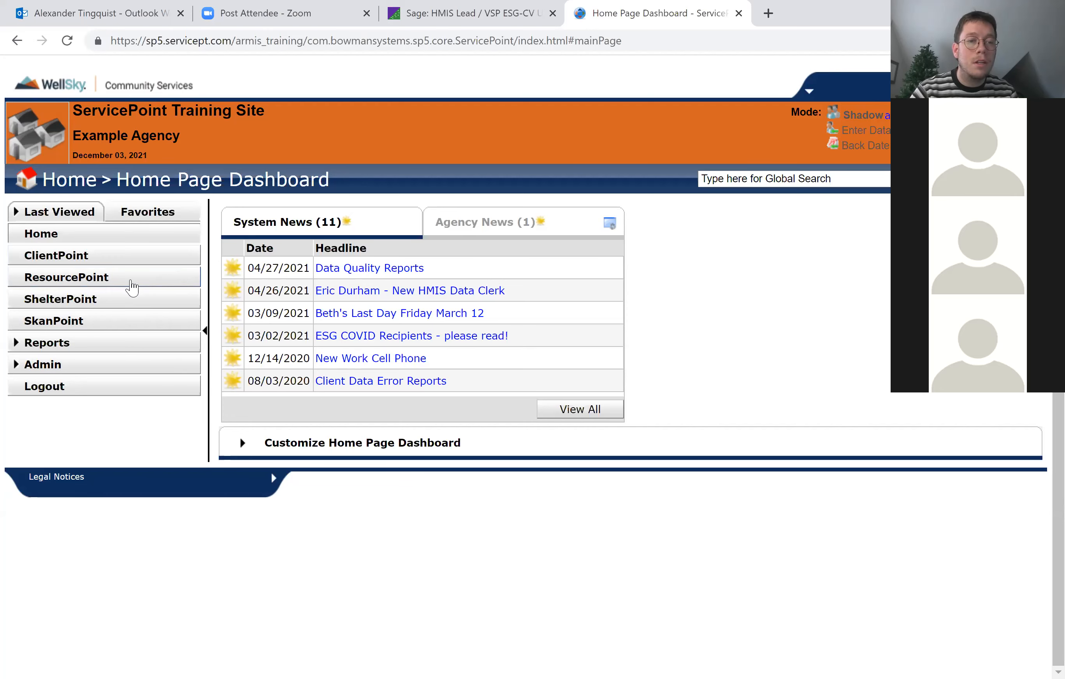
Search ResourcePoint for providers using the keyword "shelter".
left_click(131, 280)
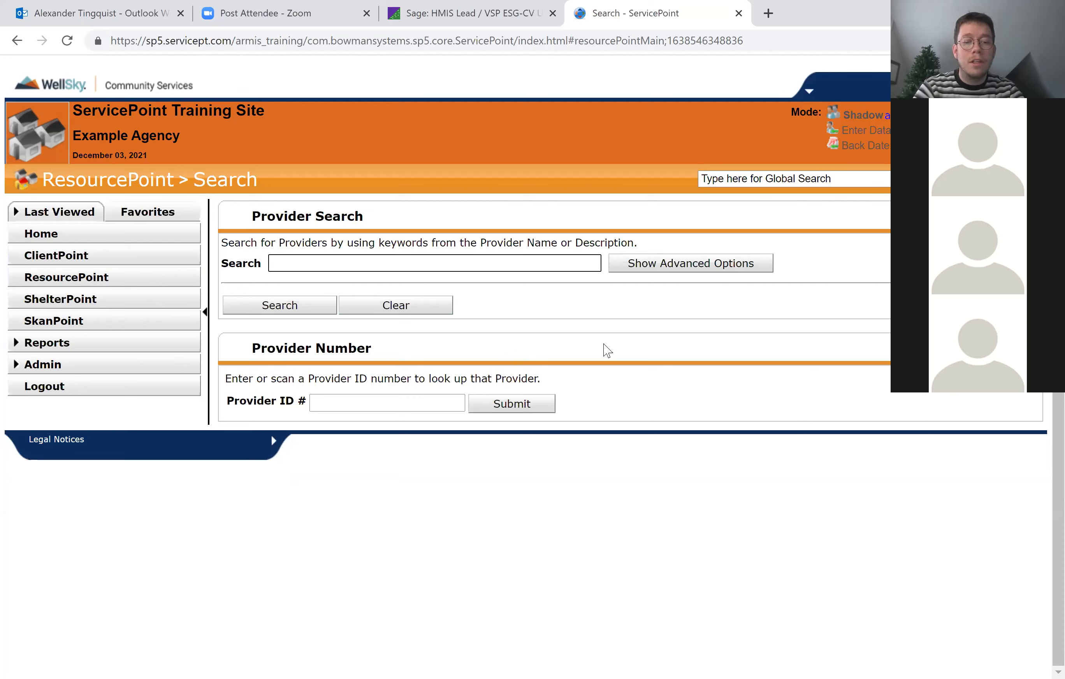
type("shelter")
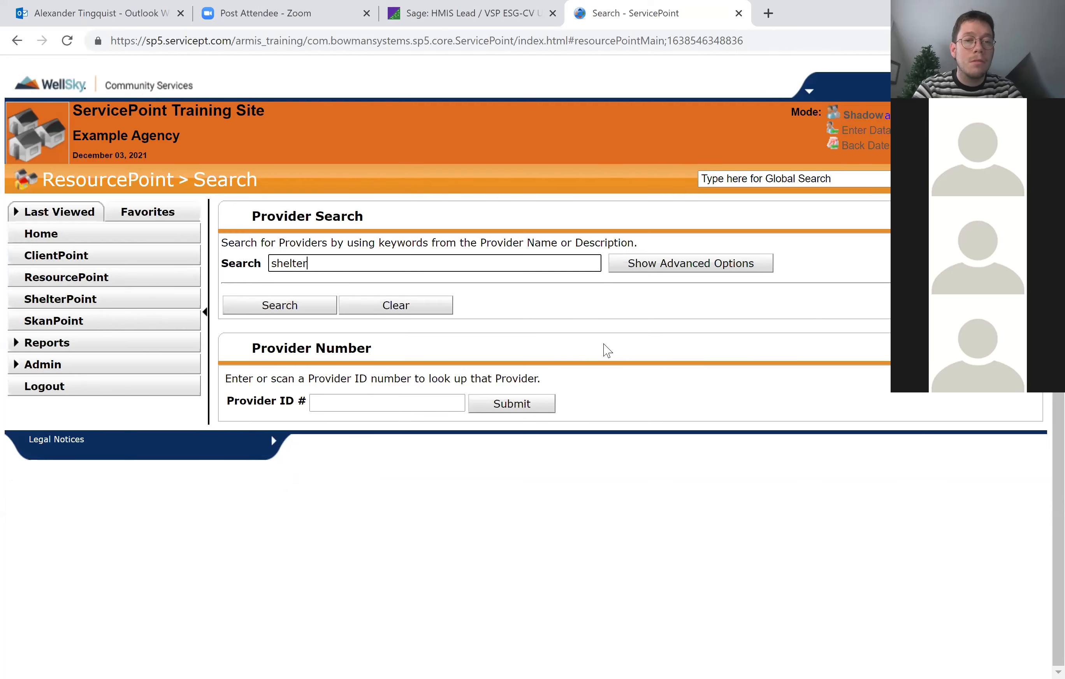
key("Return")
scroll(607, 350, "down", 7)
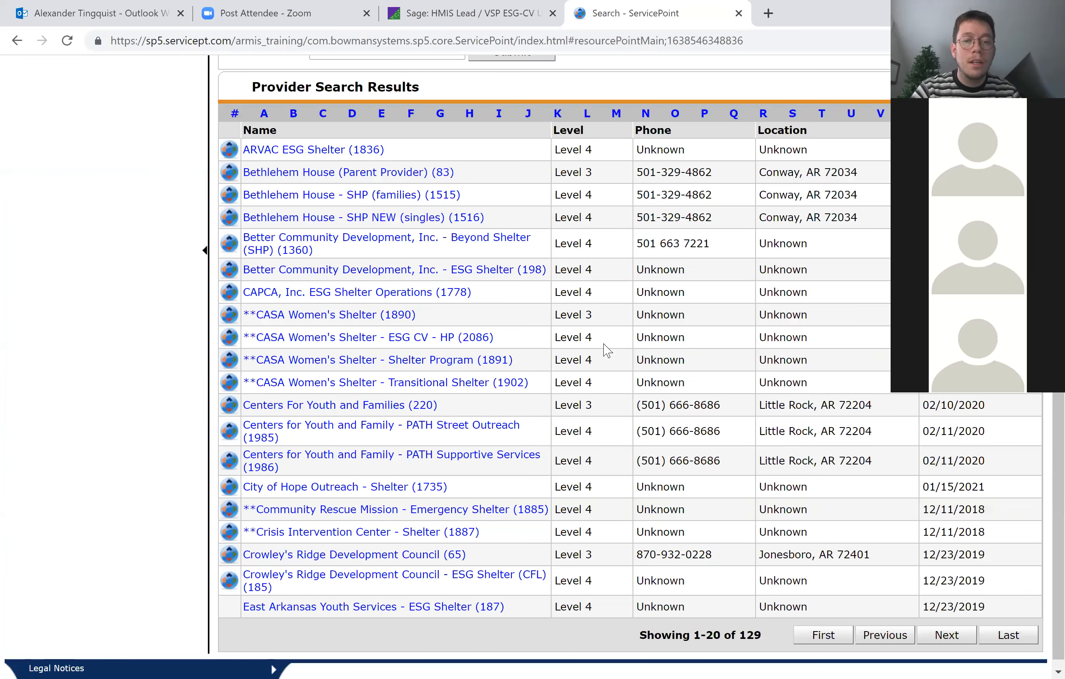
View and close the profile summary of Centers for Youth and Family - PATH Street Outreach, and examine the ServicePoint user markers beside the results.
left_click(398, 431)
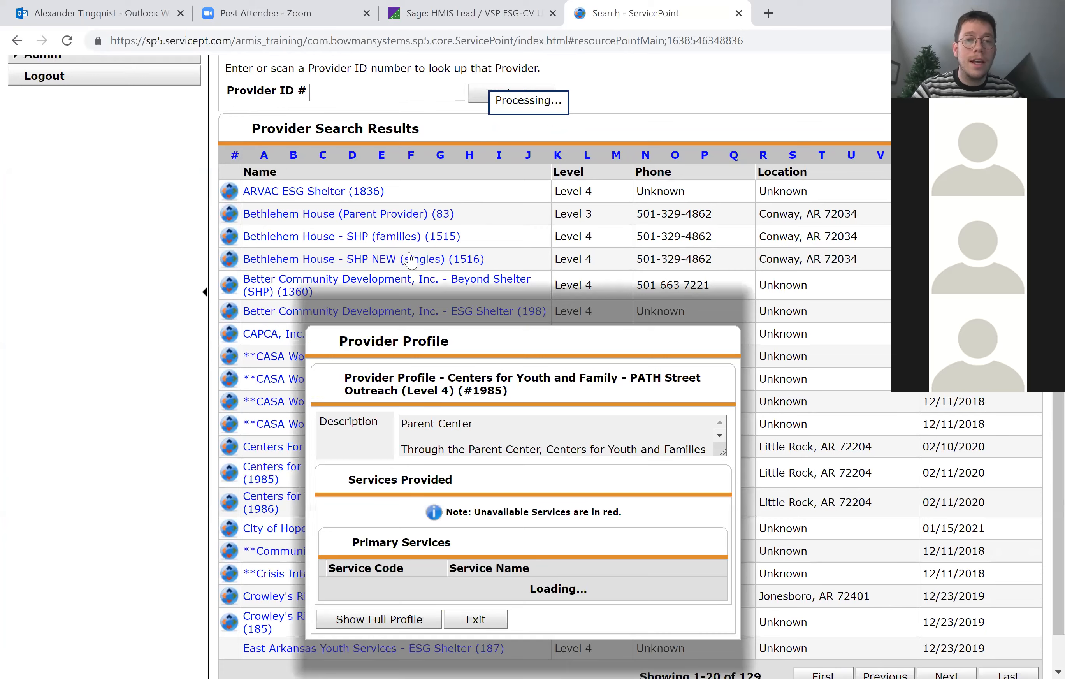
left_click(181, 242)
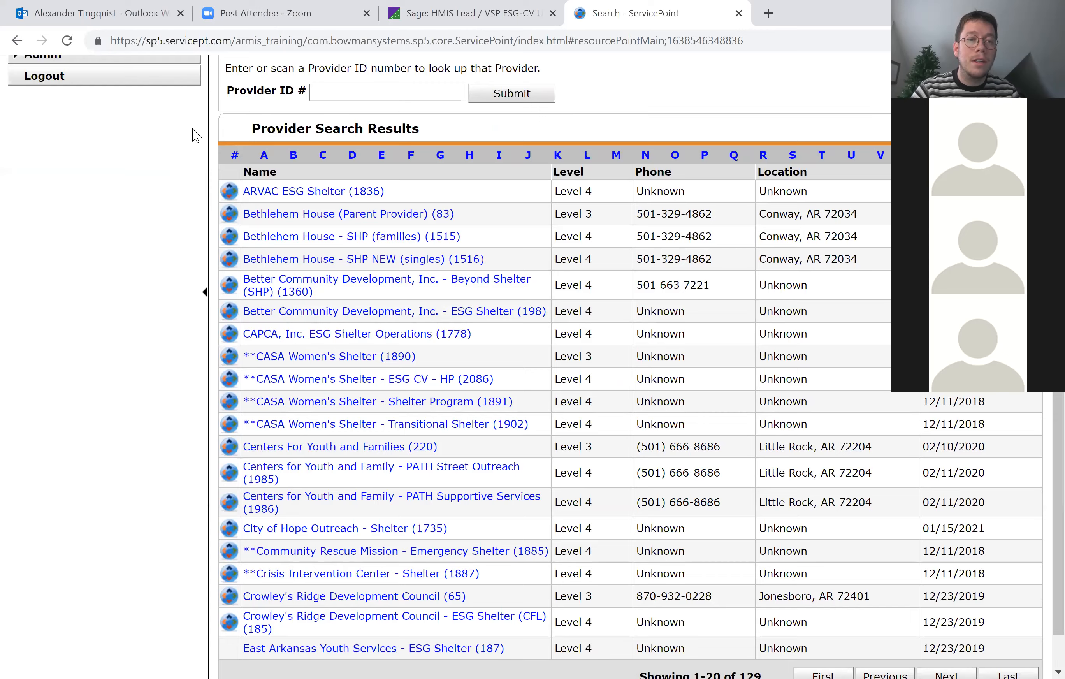
scroll(236, 126, "down", 2)
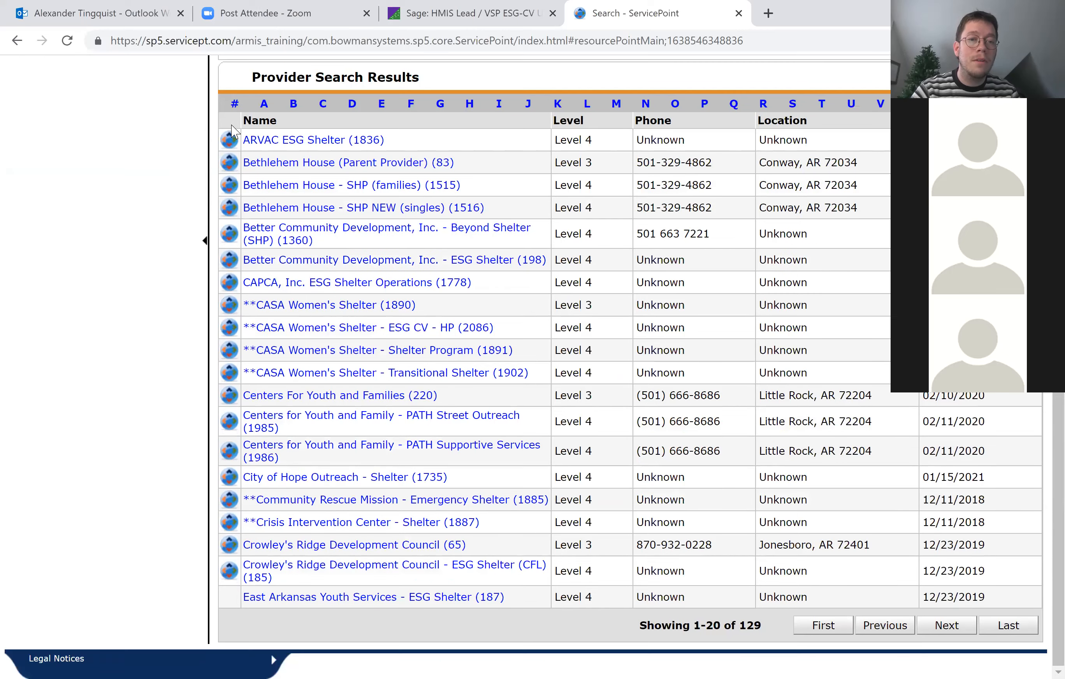
left_click_drag(219, 133, 236, 154)
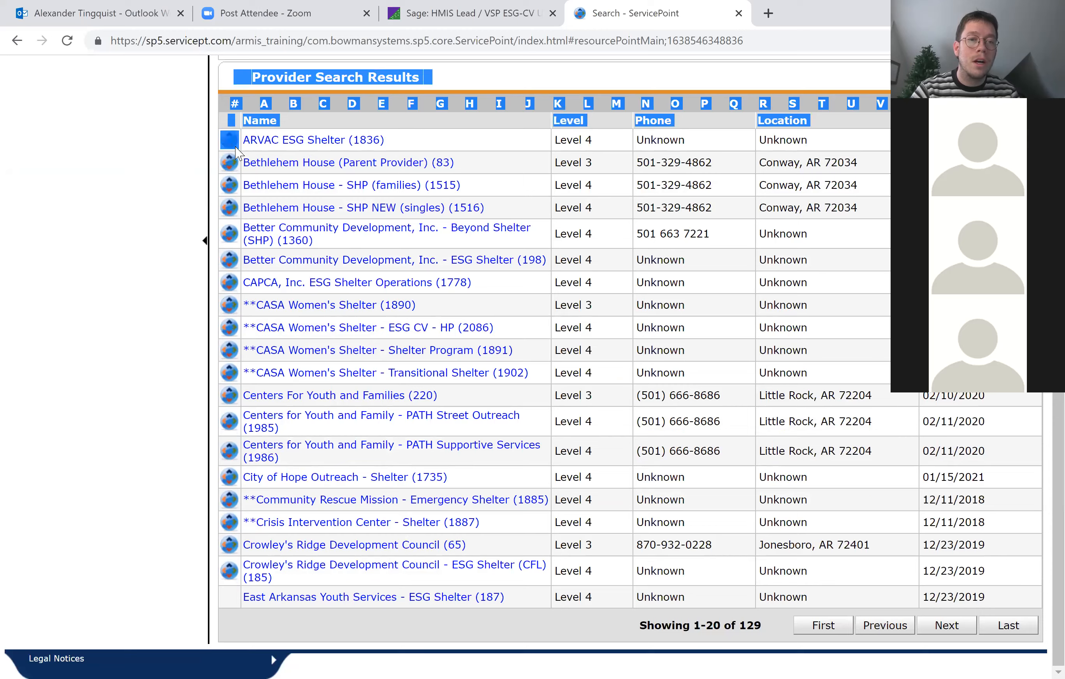
left_click(169, 164)
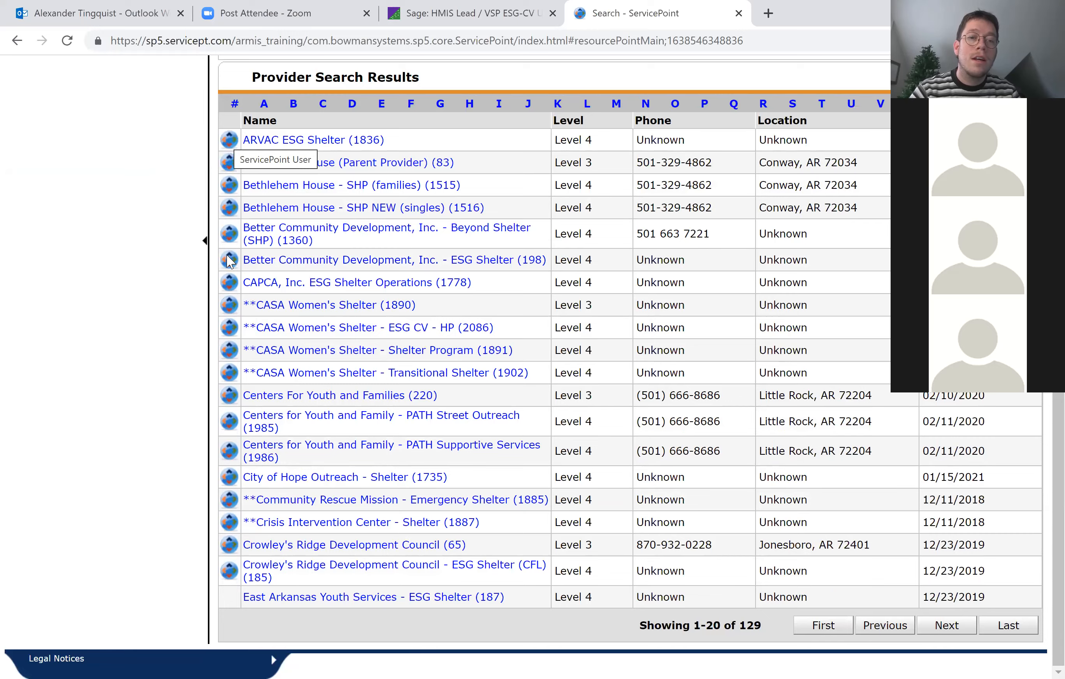
Search for providers using the keyword "our house".
scroll(407, 126, "up", 5)
left_click_drag(341, 141, 237, 140)
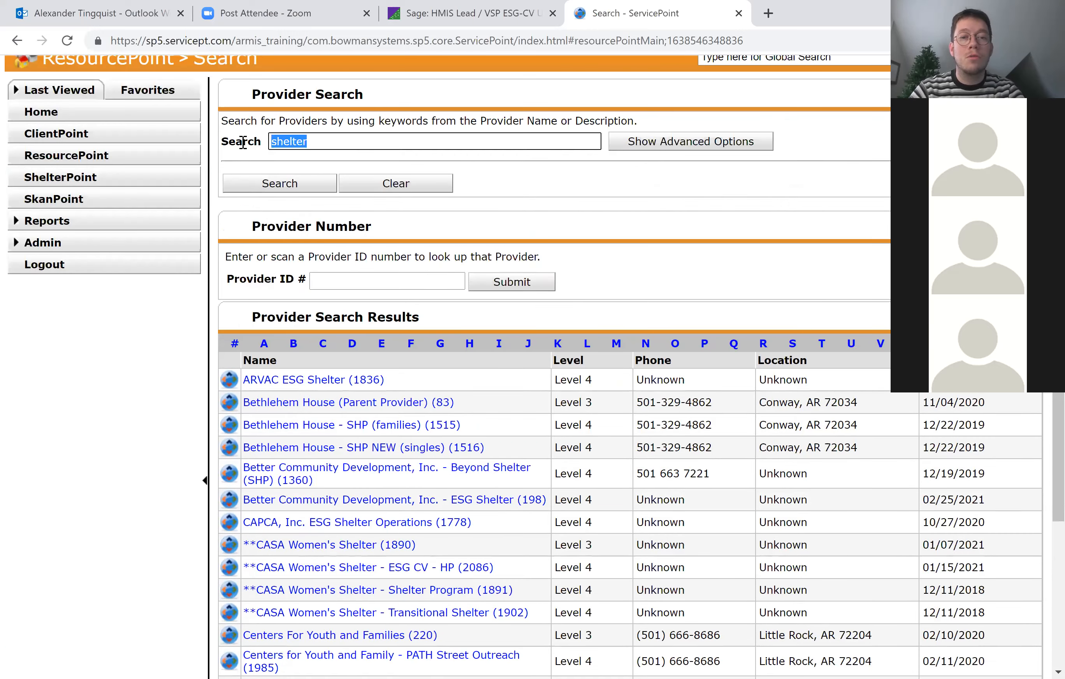
type("our house")
key("Return")
scroll(242, 142, "down", 2)
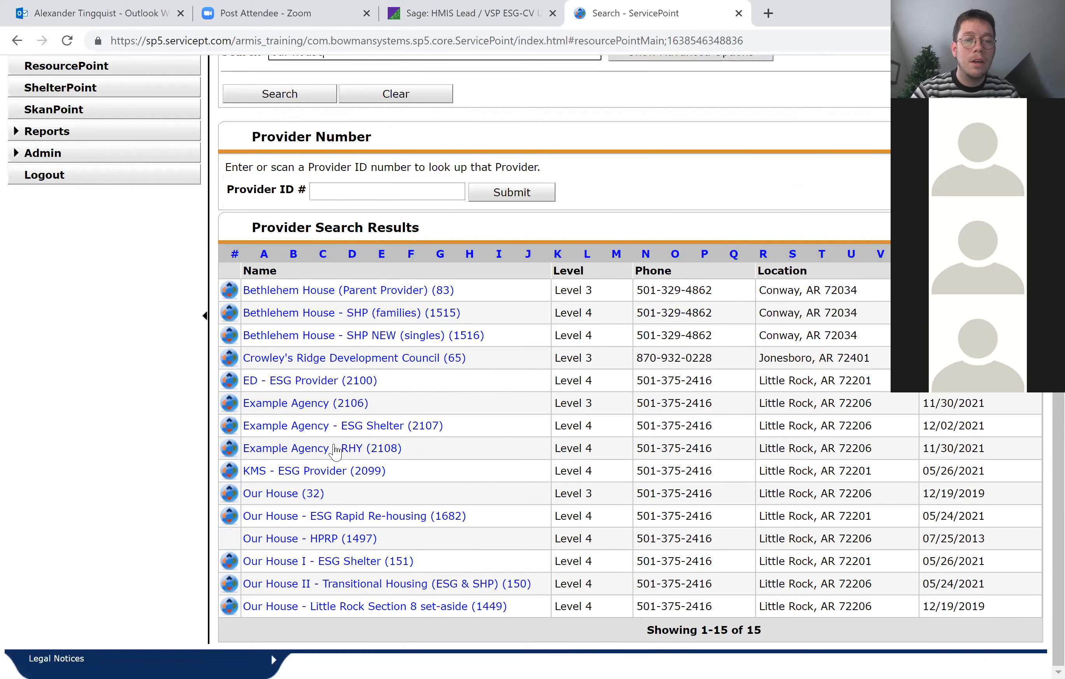
Open the full profile of the Level 3 provider Our House, review its services, contact and location information, and close it.
left_click(285, 496)
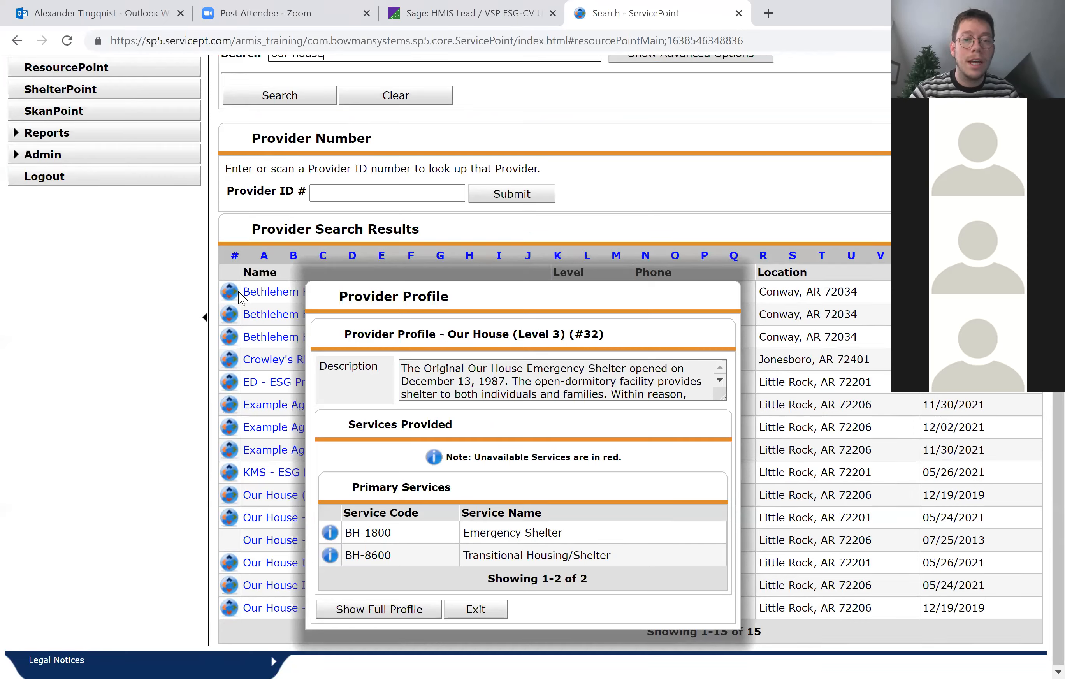
left_click(366, 609)
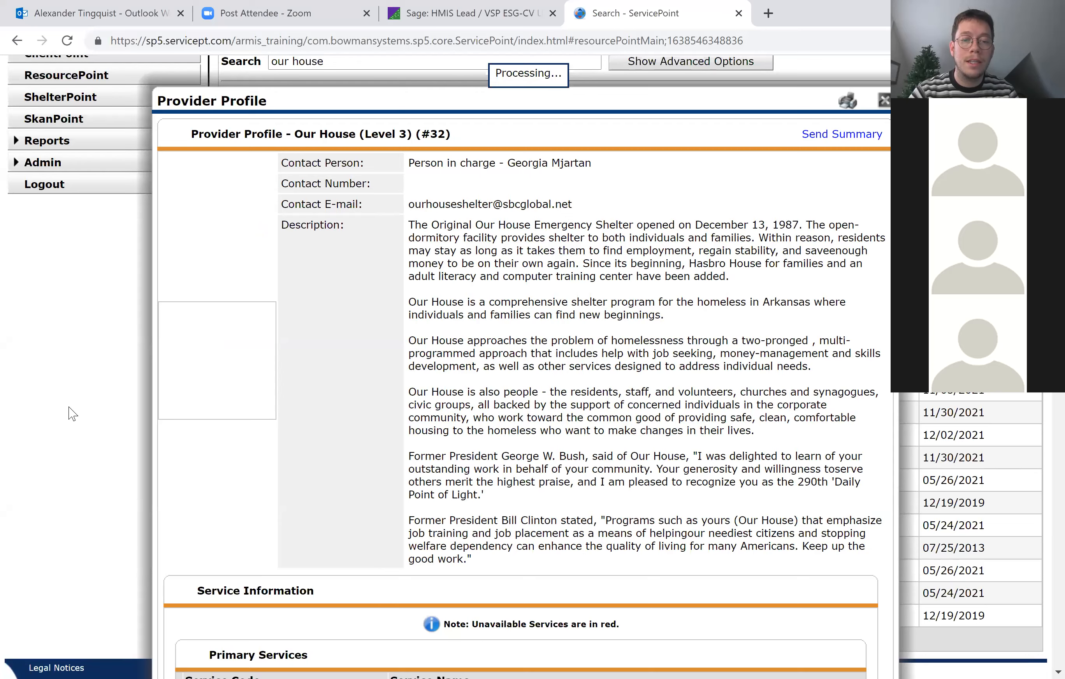
scroll(406, 487, "down", 9)
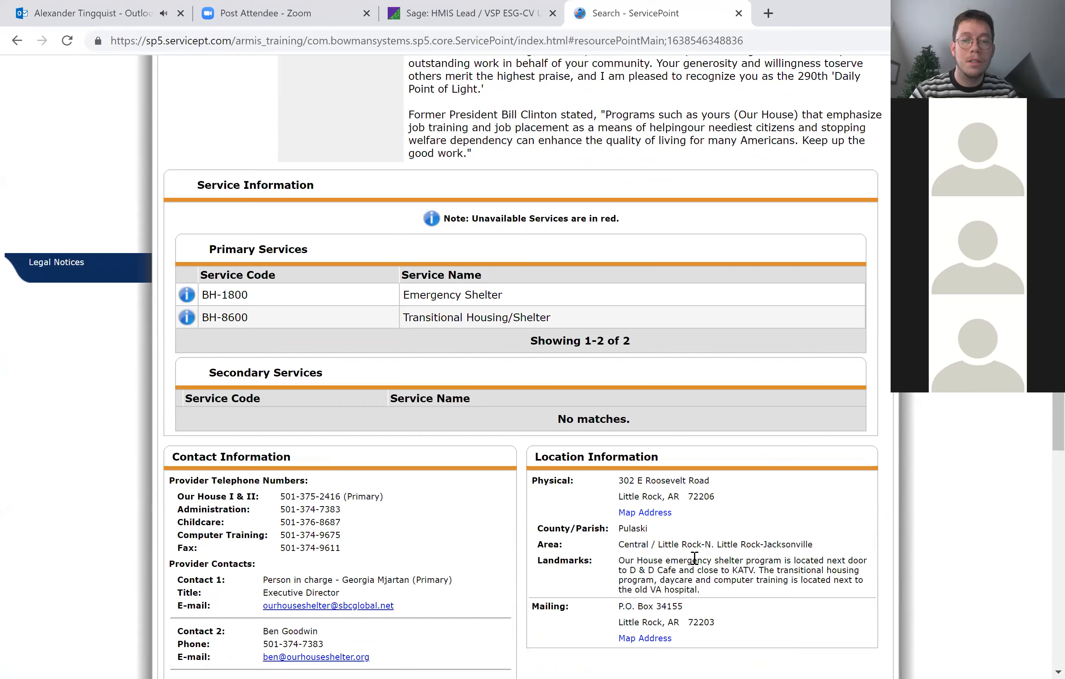
scroll(870, 592, "down", 2)
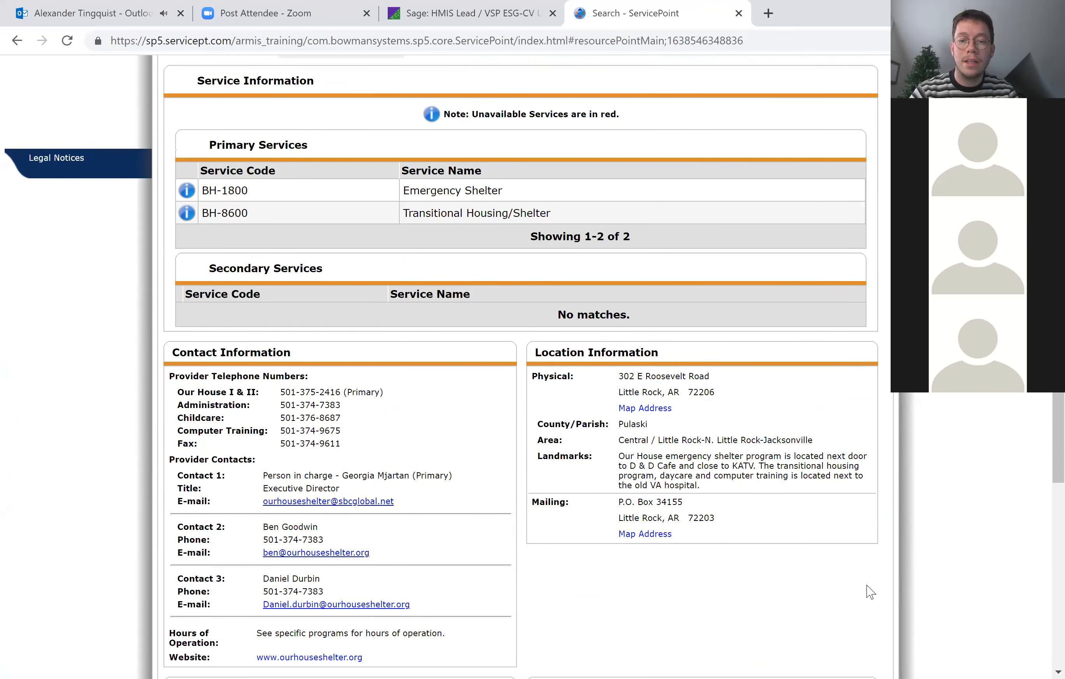
scroll(870, 591, "down", 8)
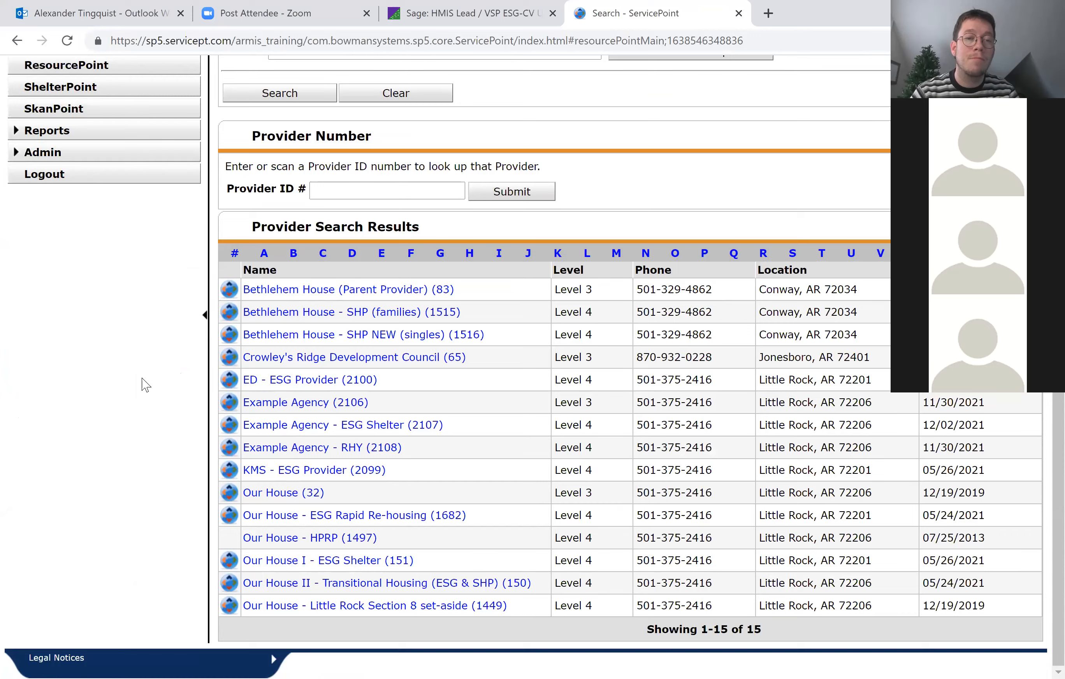
Search for providers using the keyword "RHY", and empty the search keyword after reviewing the results.
scroll(146, 385, "up", 2)
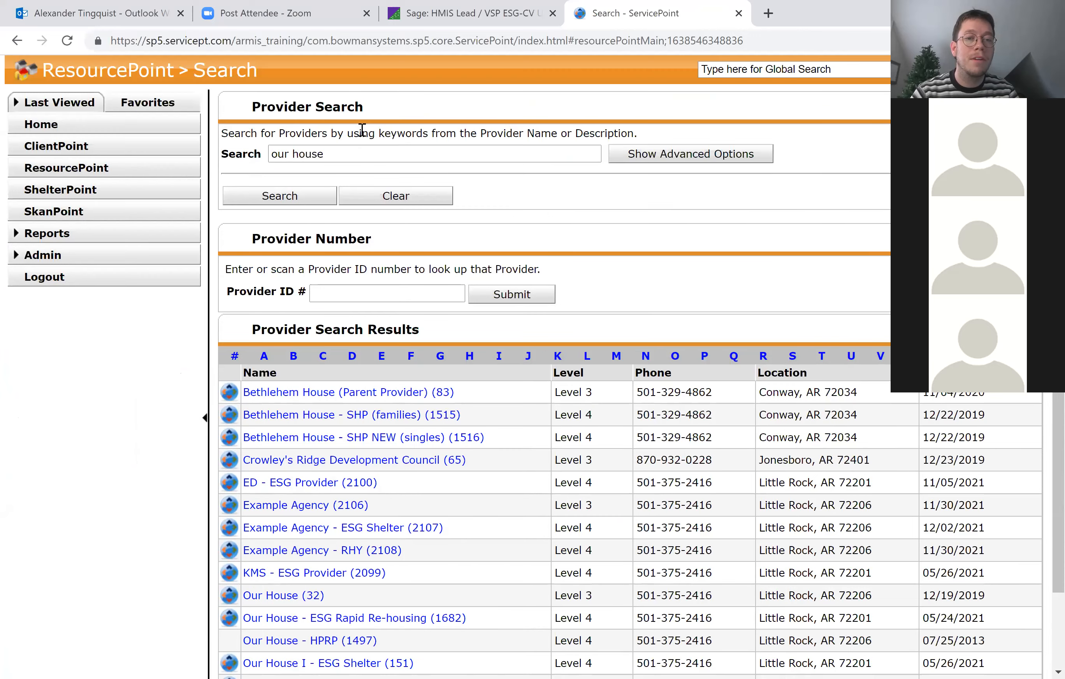
triple_click(356, 159)
type("RHY")
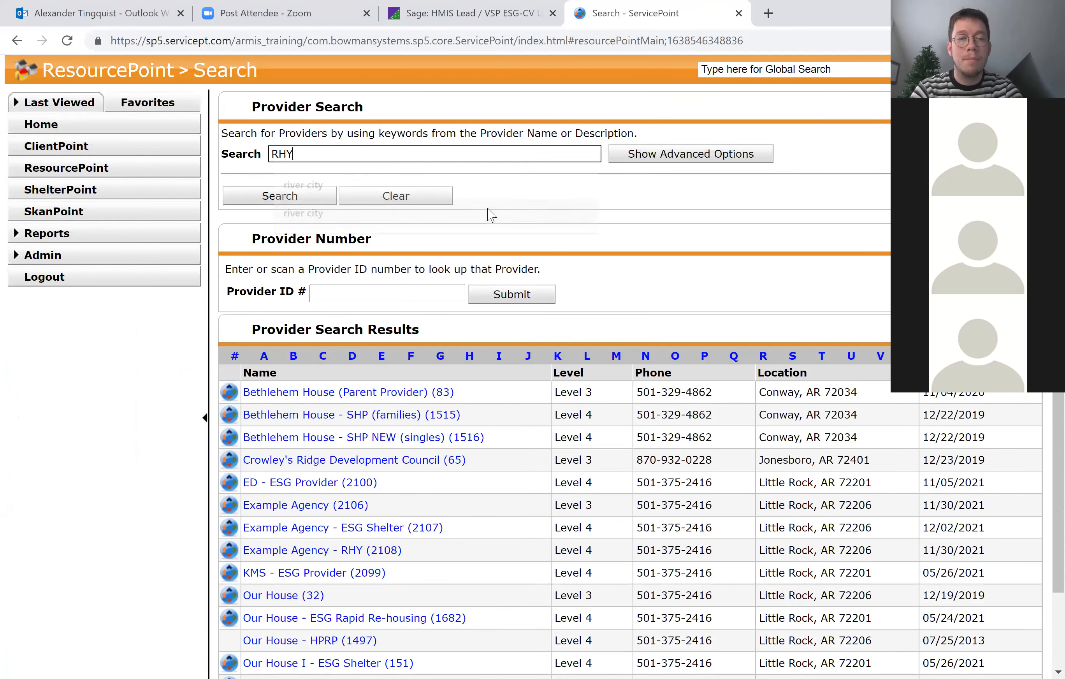
key("Return")
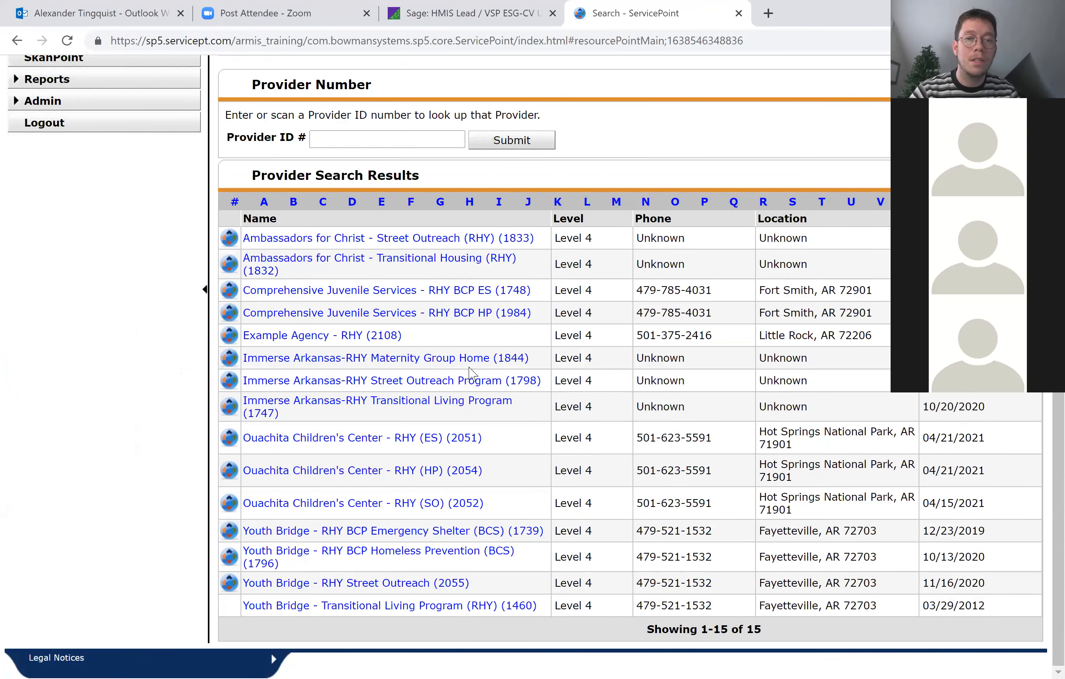
scroll(311, 225, "up", 4)
left_click(261, 270)
key("BackSpace")
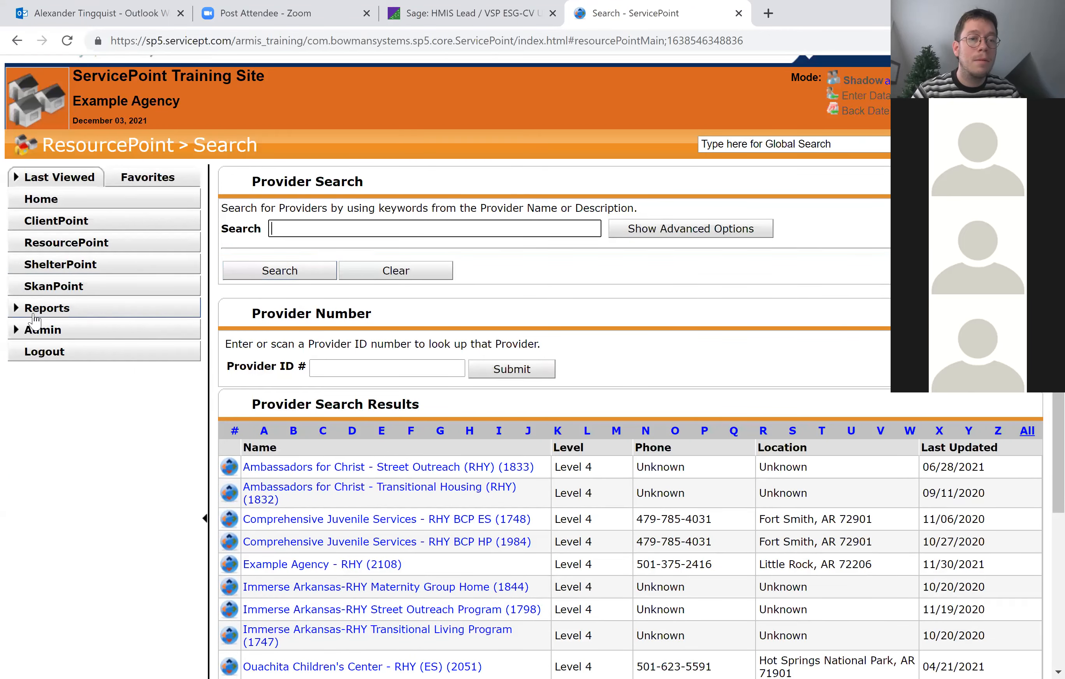
Go to the report dashboard and open the Data Quality Framework provider report.
left_click(62, 424)
left_click(64, 313)
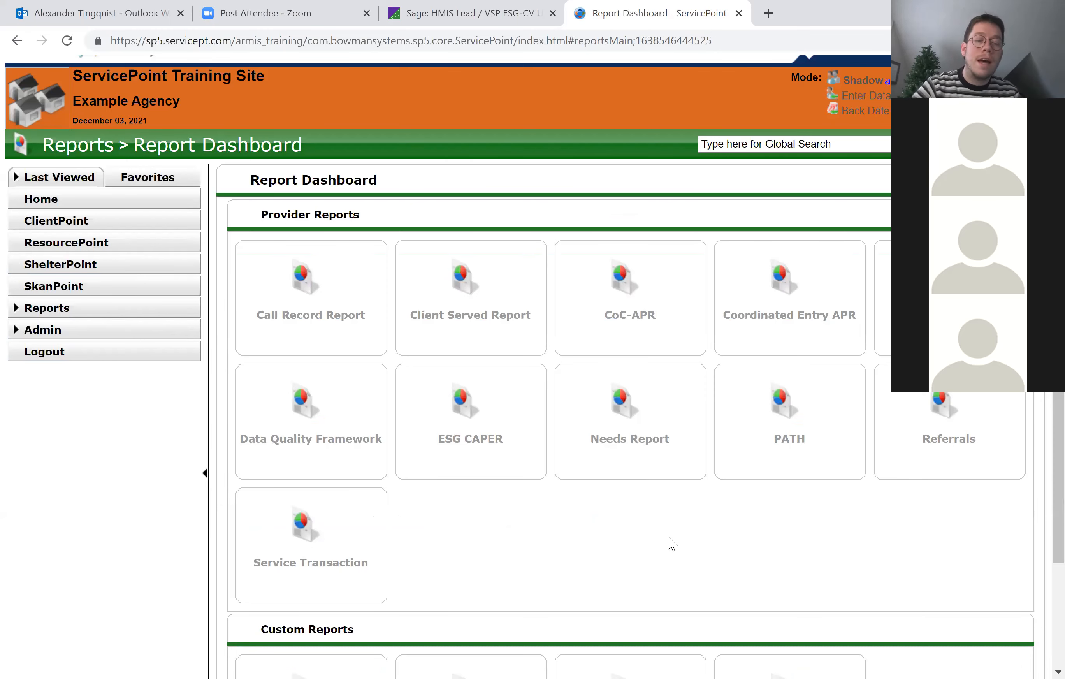
scroll(671, 544, "down", 1)
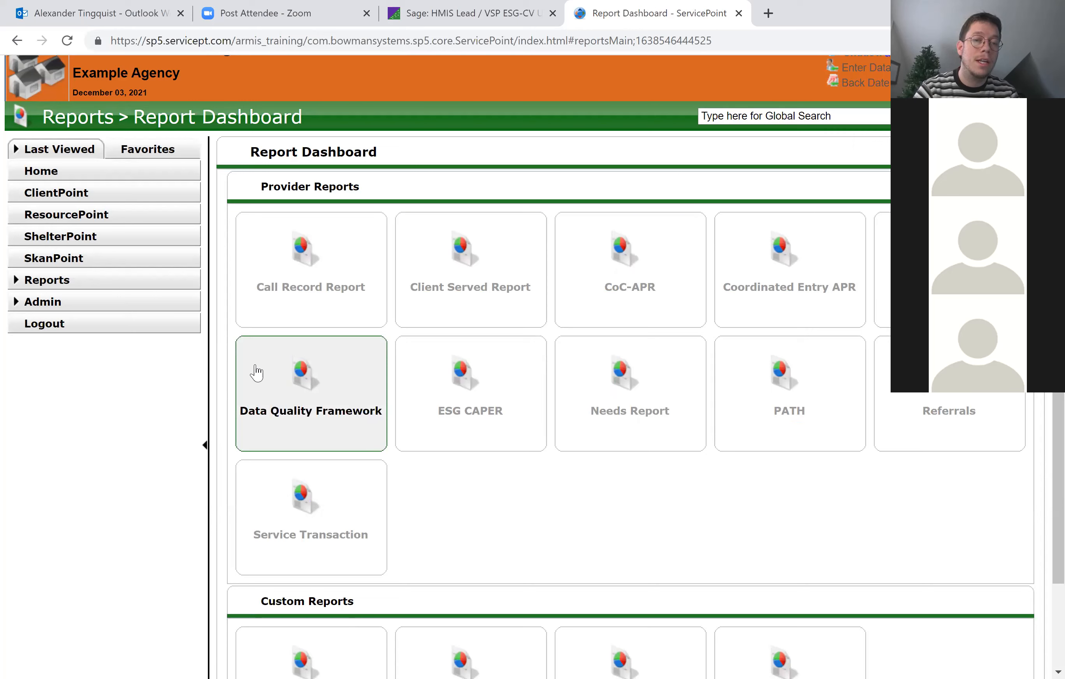
left_click(338, 441)
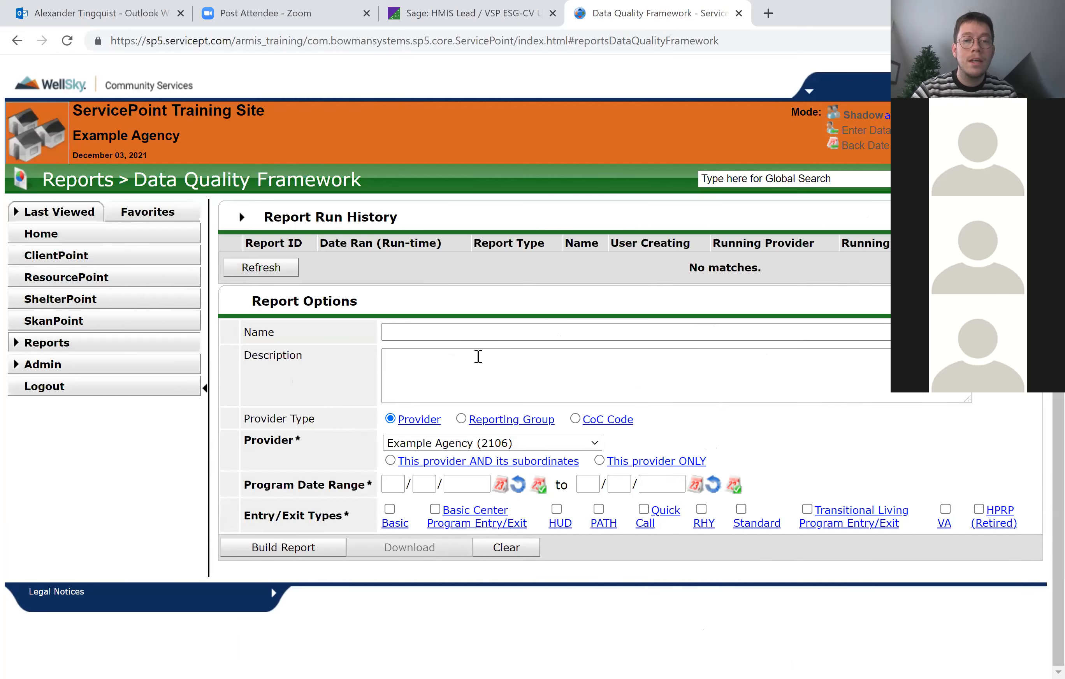
Name the report "Example Agency - ESG Shelter", leaving the description blank and the provider type as Provider.
left_click(399, 333)
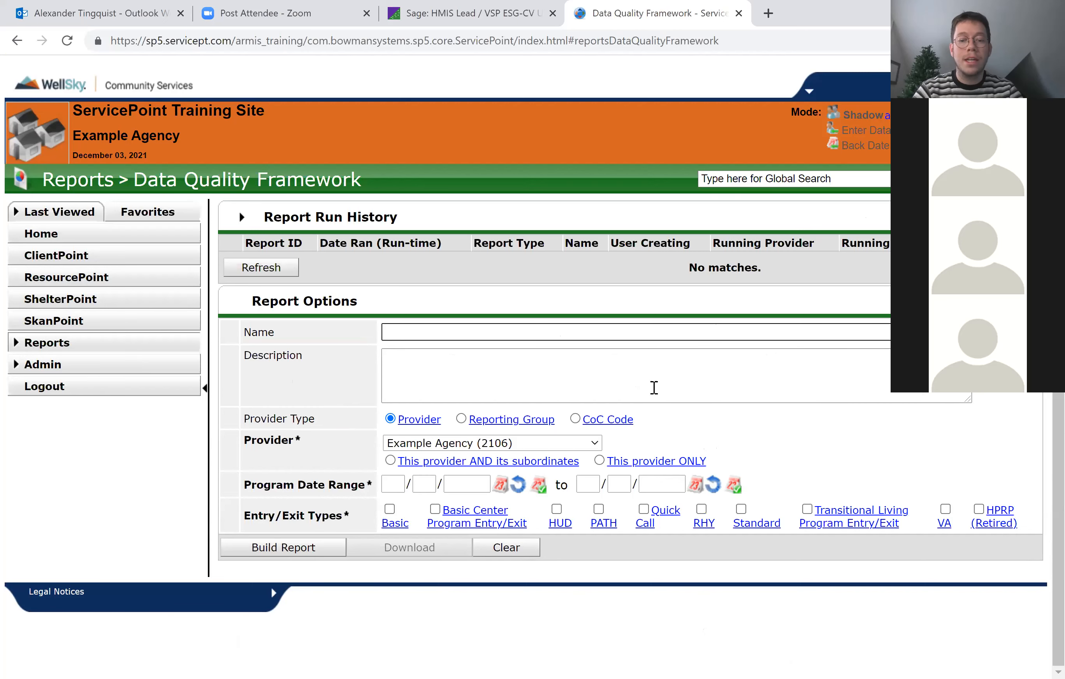
type("Example ")
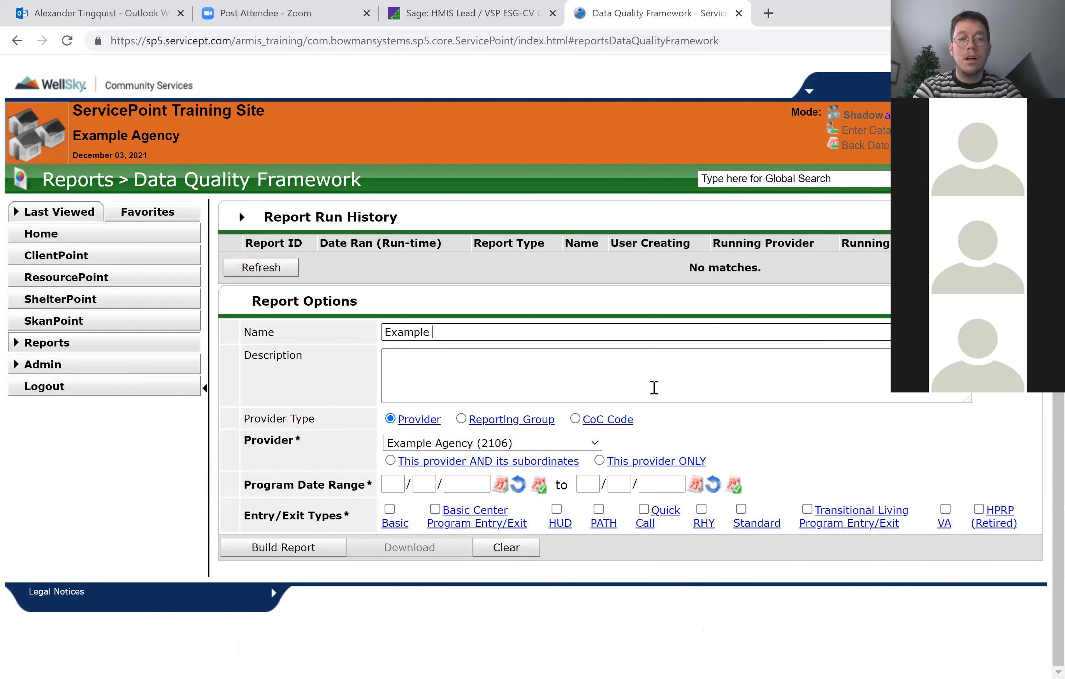
type("Agency")
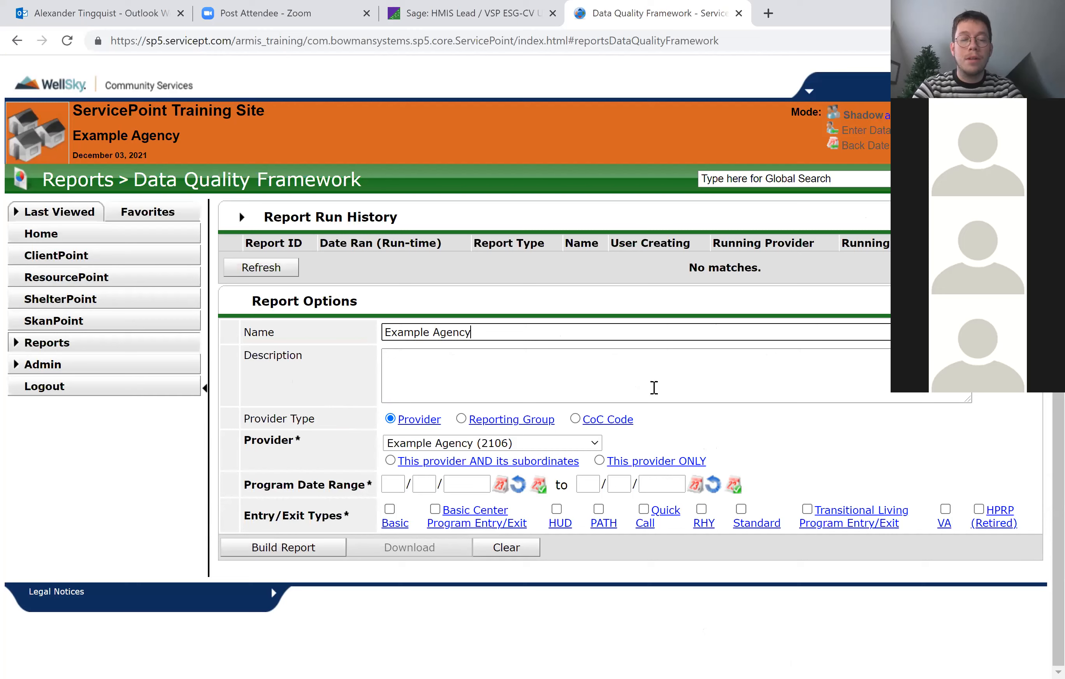
type(" - ESG")
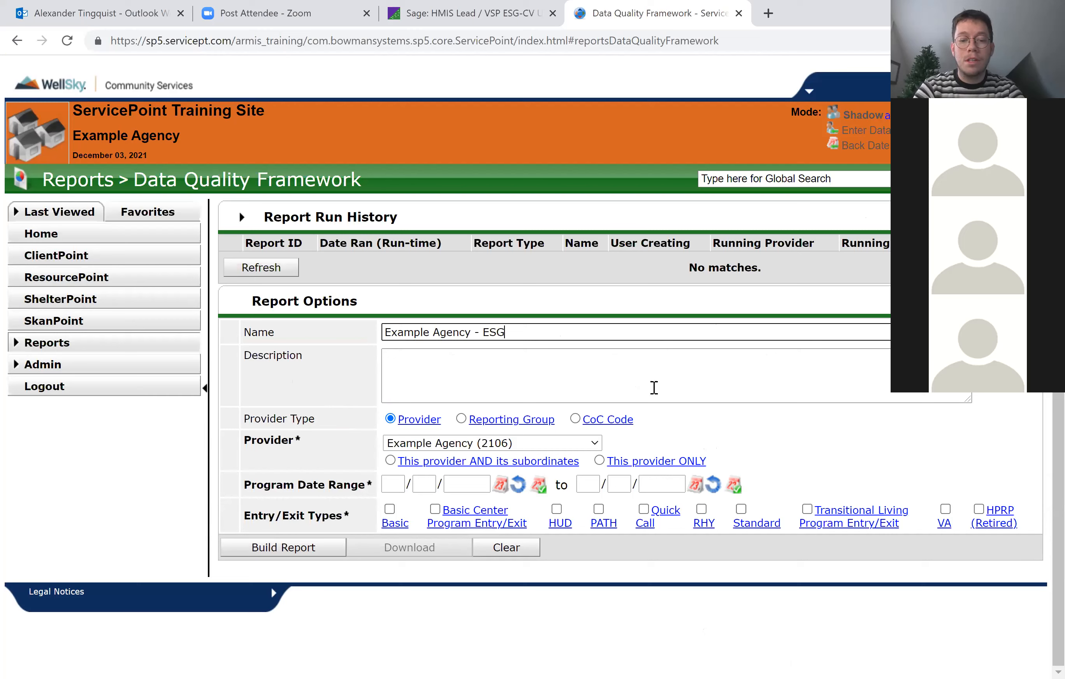
type(" Shelter")
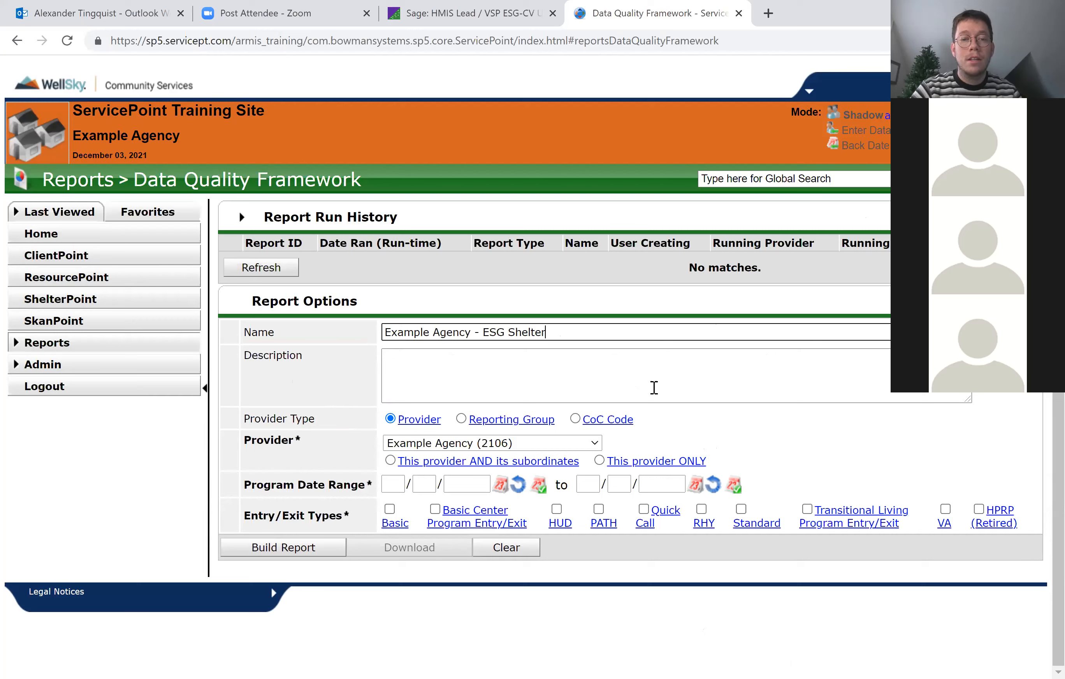
left_click(493, 370)
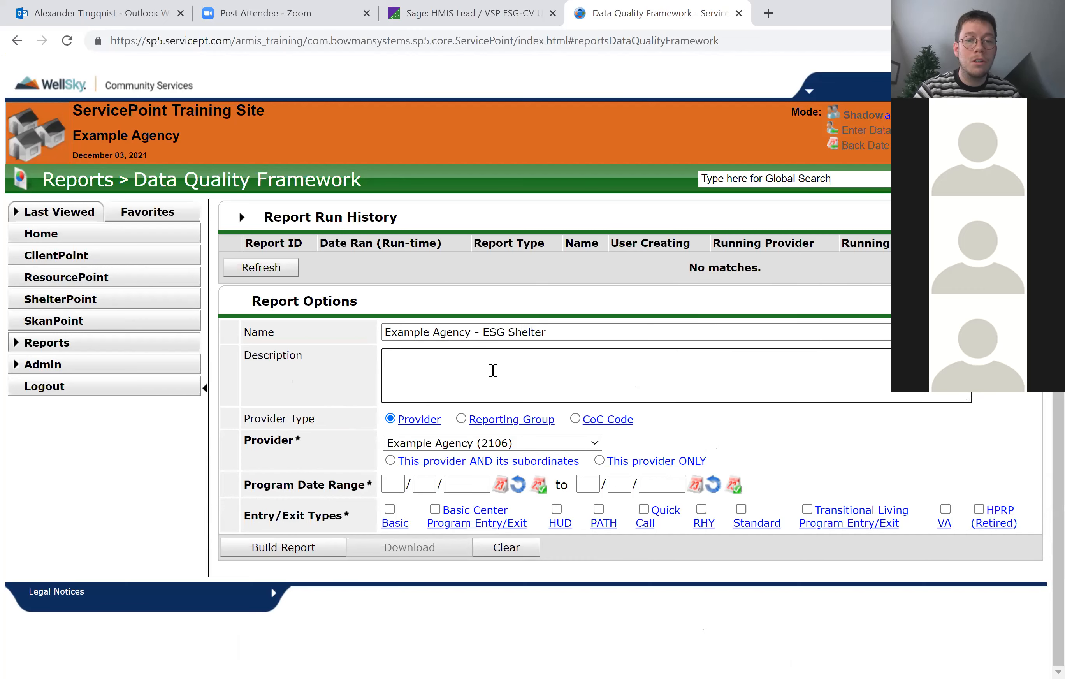
left_click(774, 424)
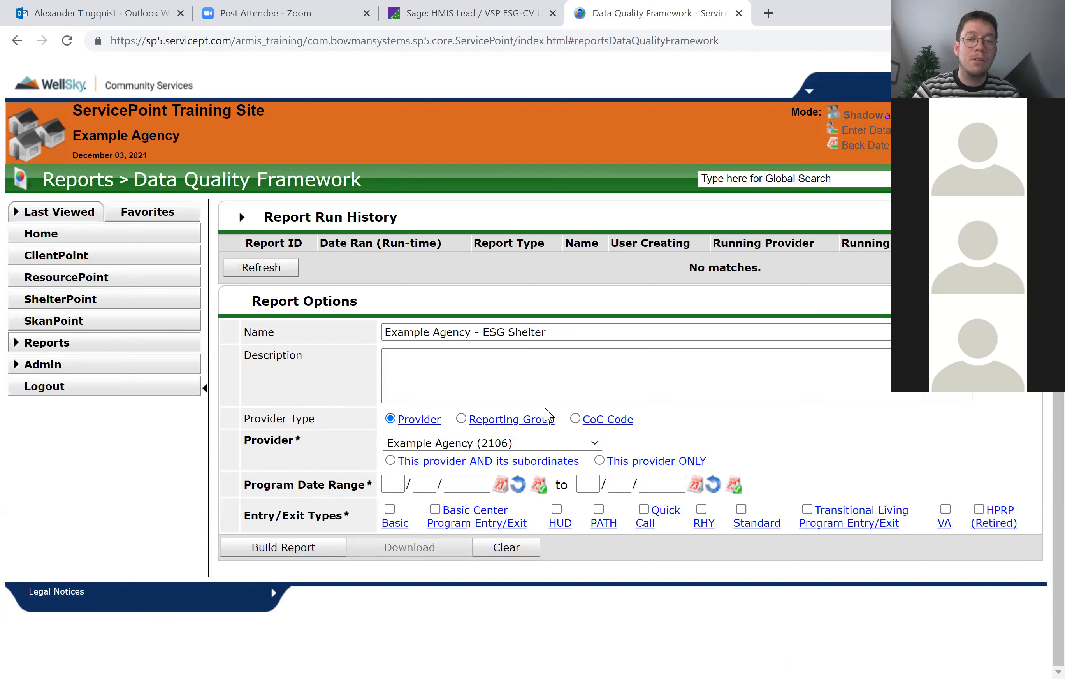
left_click_drag(559, 431, 469, 430)
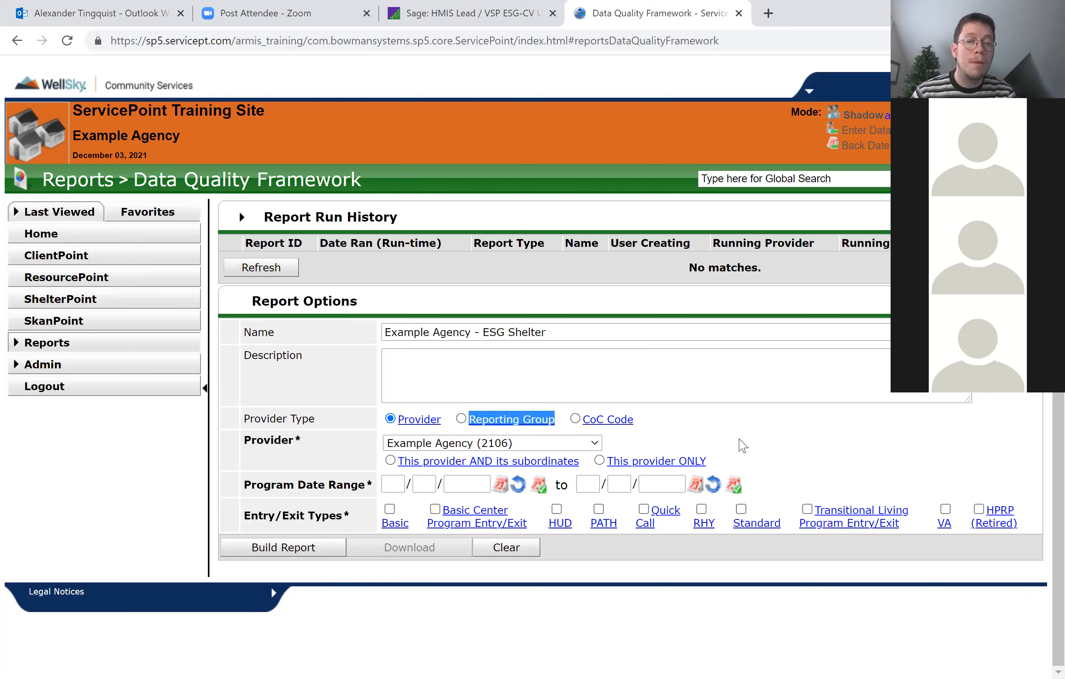
left_click(743, 445)
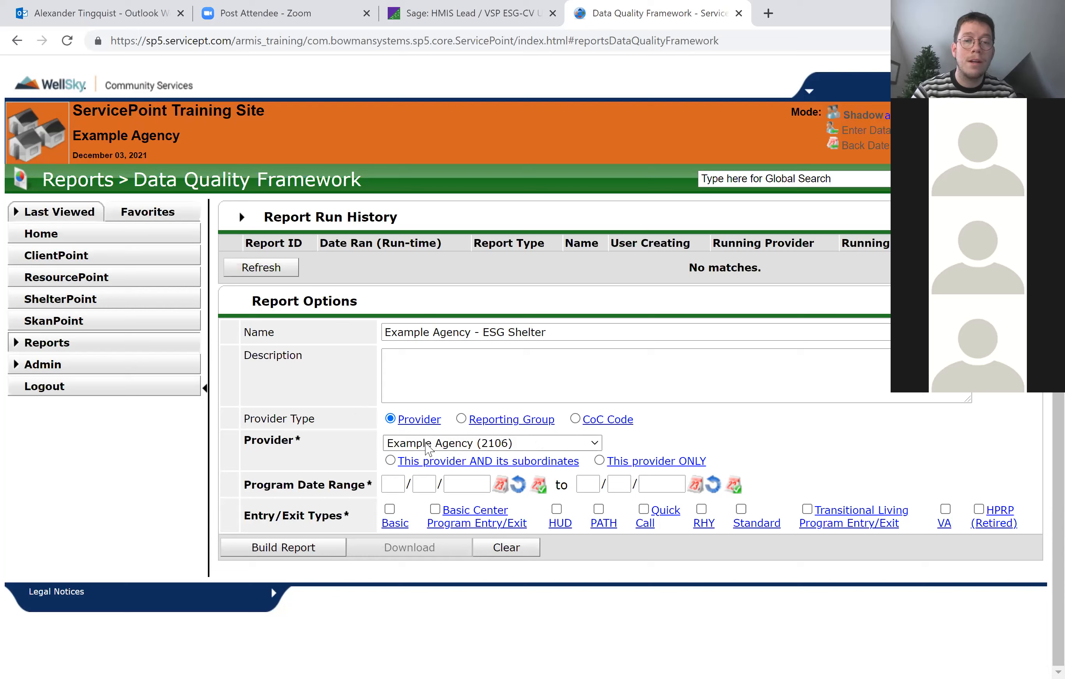
Set the report's provider to Example Agency - ESG Shelter (2107) and the program date range's start to 11/01/2021.
left_click(527, 446)
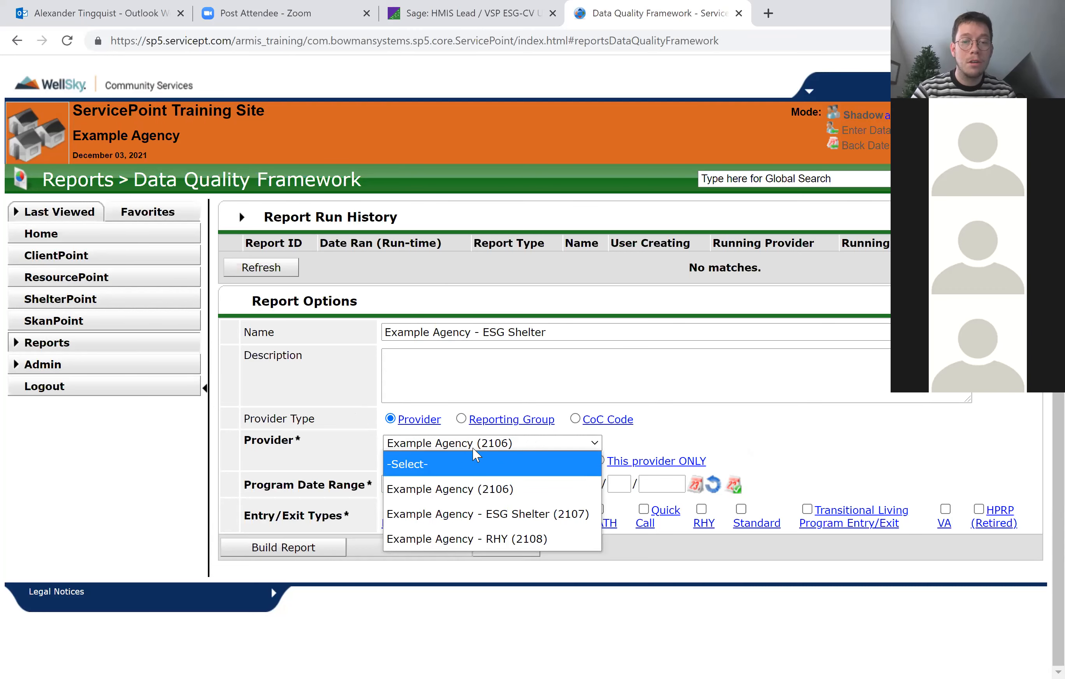
left_click(538, 528)
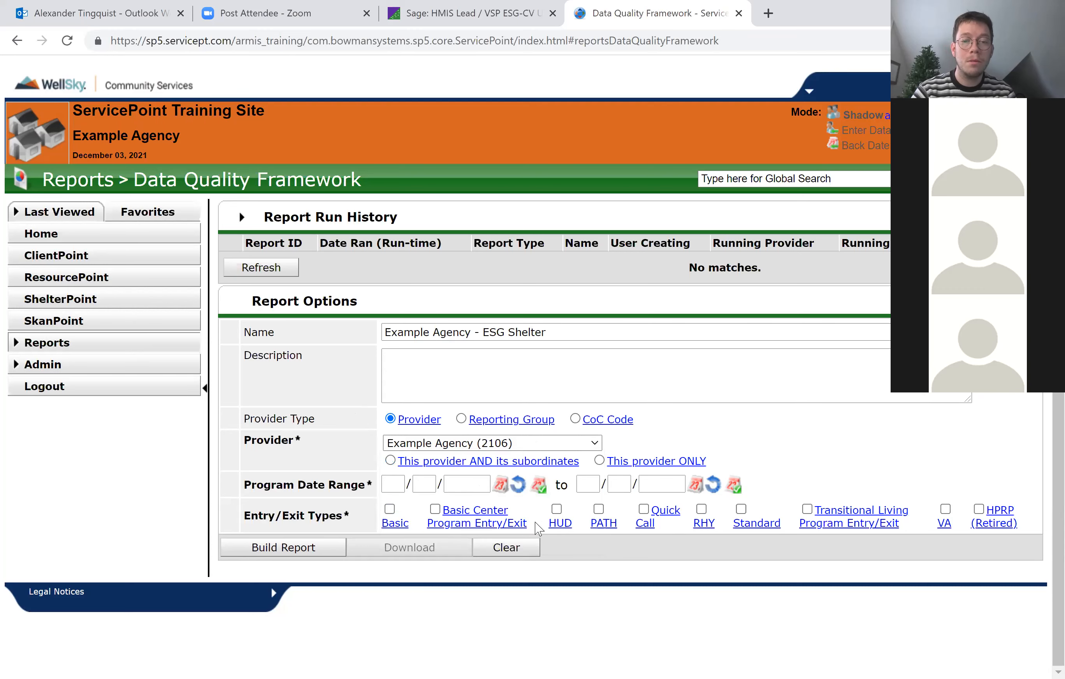
left_click(388, 485)
type("11/01/20")
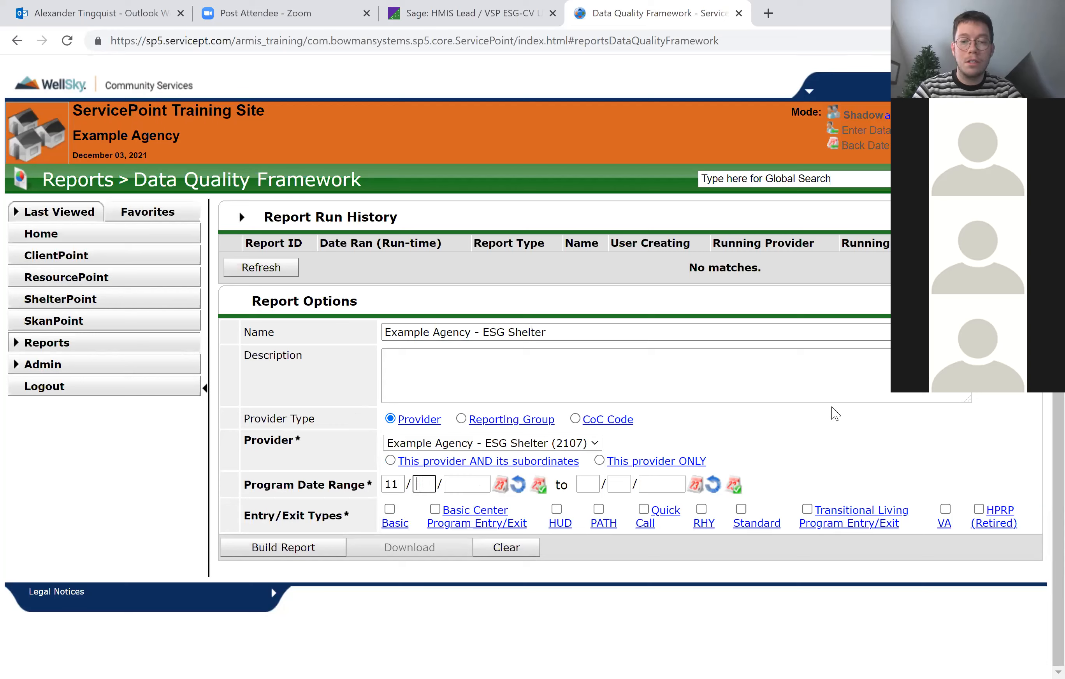
type("21")
key("Tab")
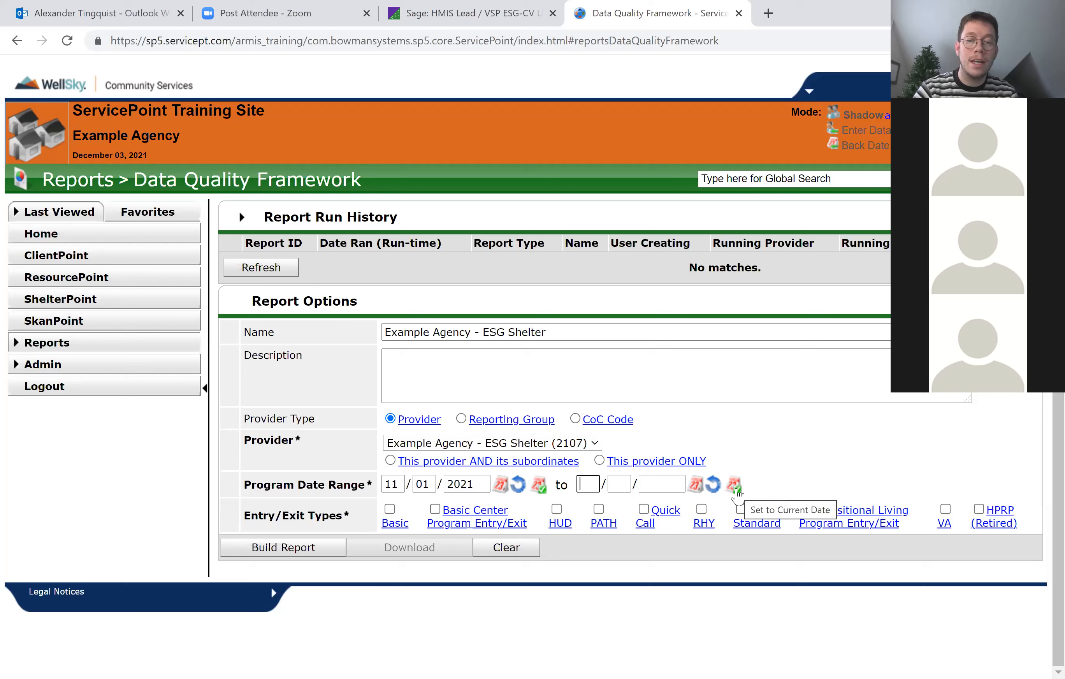
Set the program date range's end to the current date, 12/03/2021, and choose HUD as the entry/exit type.
left_click(736, 490)
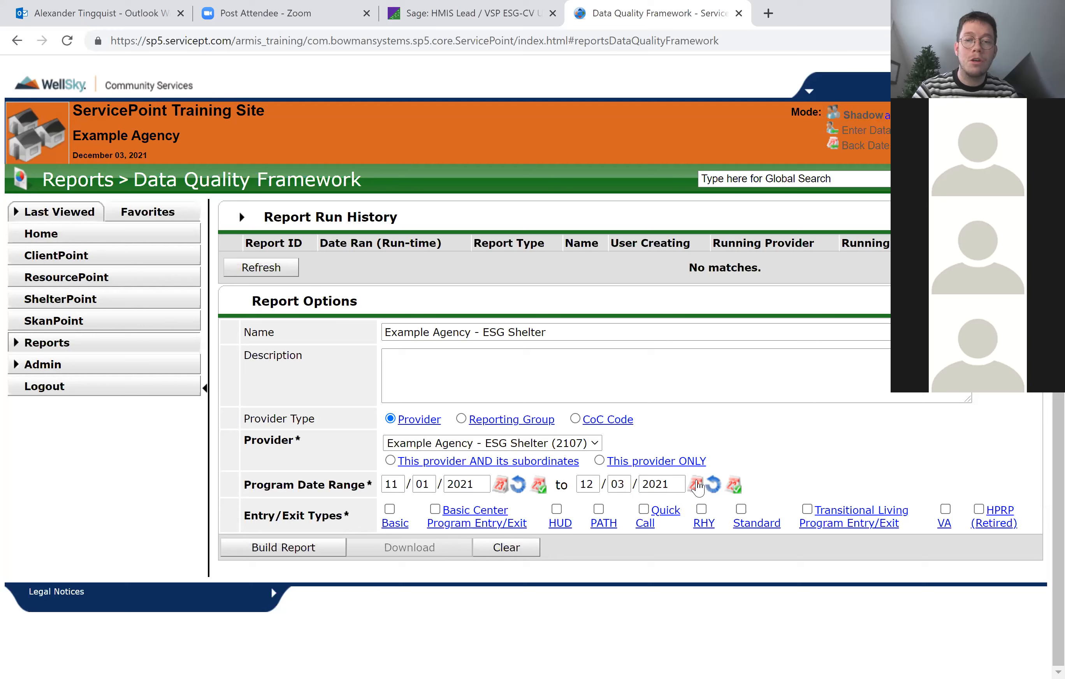
left_click(696, 486)
left_click(738, 462)
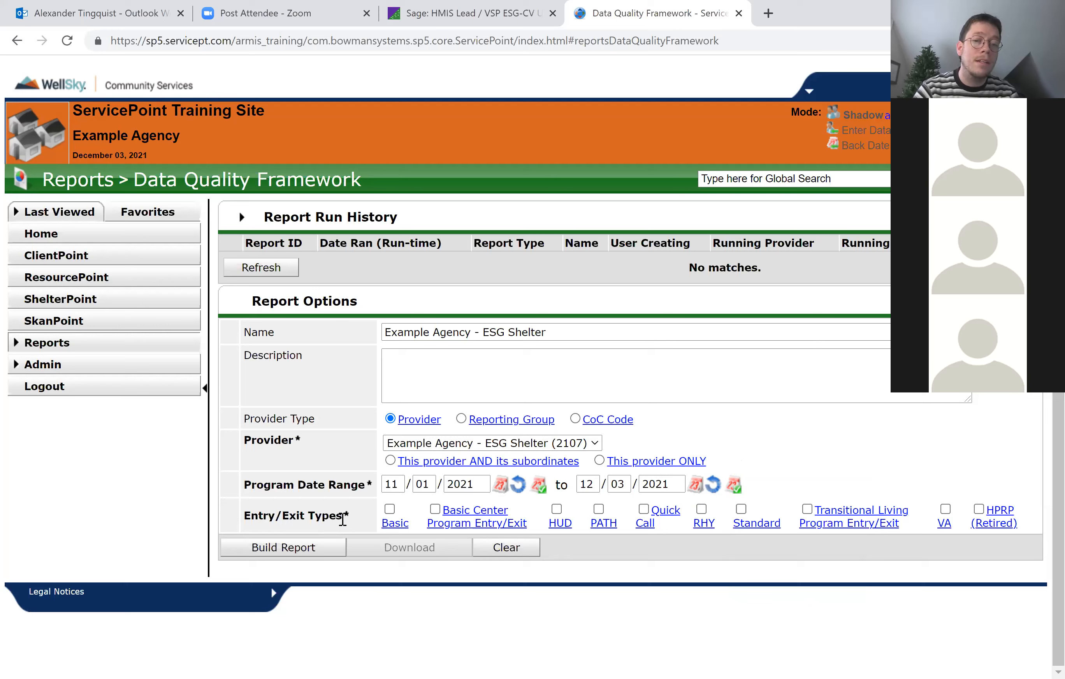
left_click(557, 510)
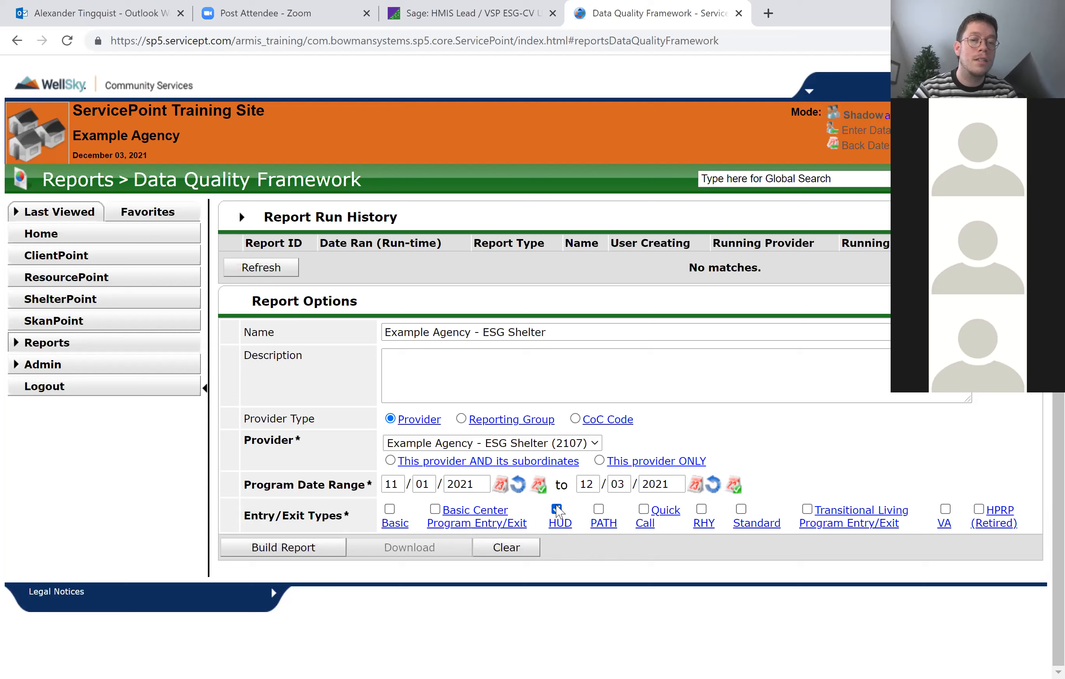
left_click_drag(244, 510, 370, 516)
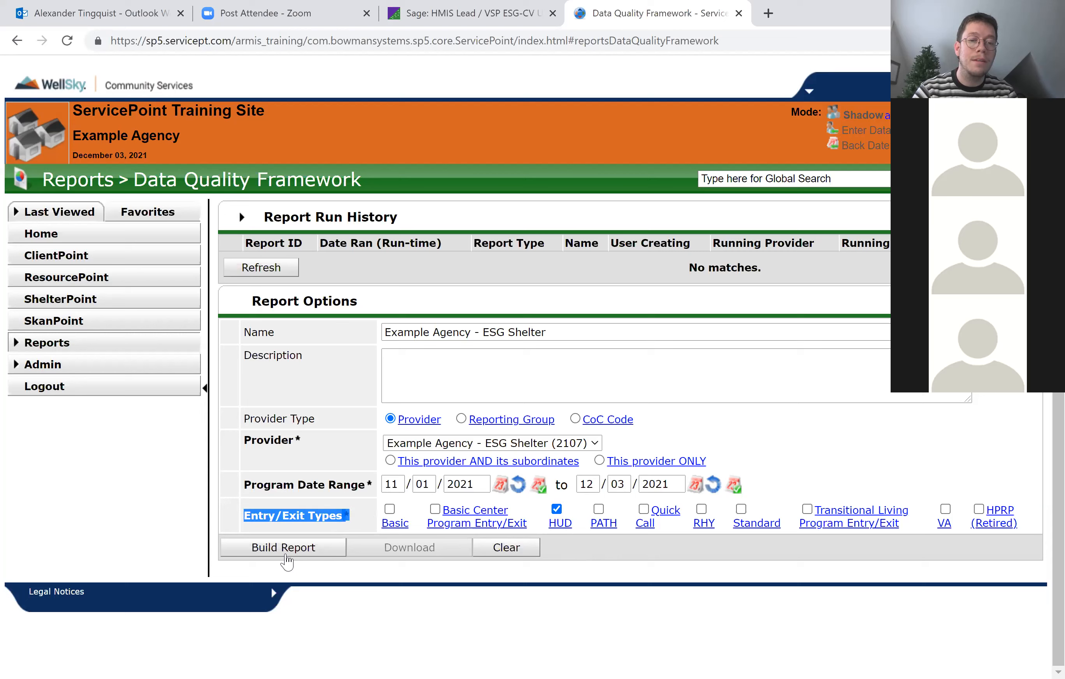
left_click(177, 510)
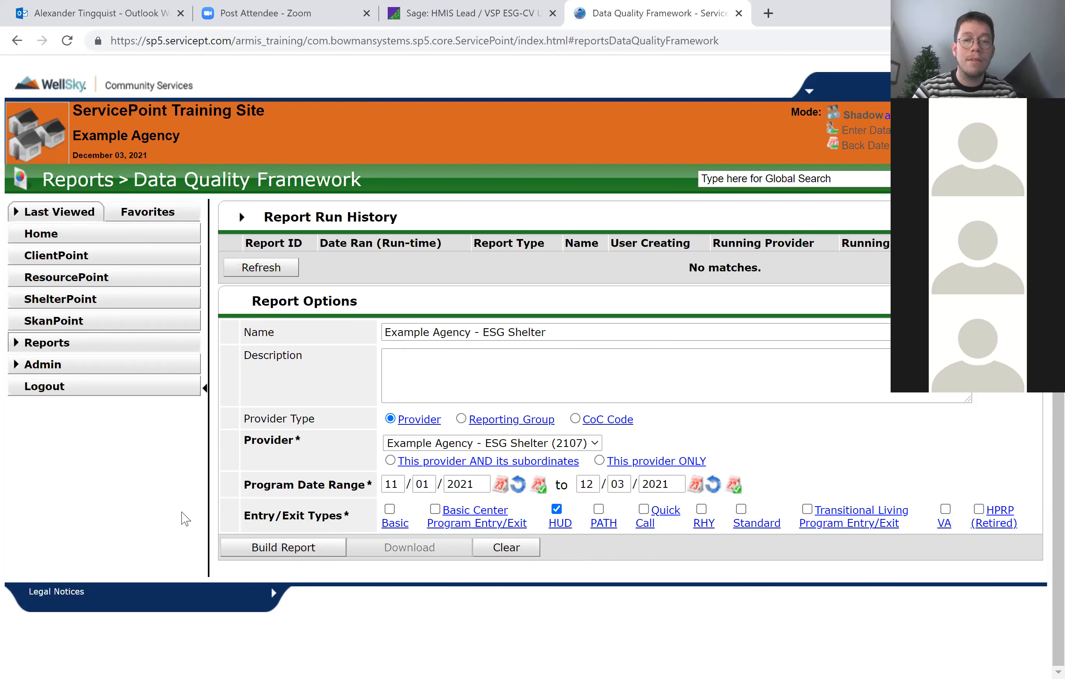
Build the Data Quality Framework report and open its results from the refreshed run history.
left_click(282, 549)
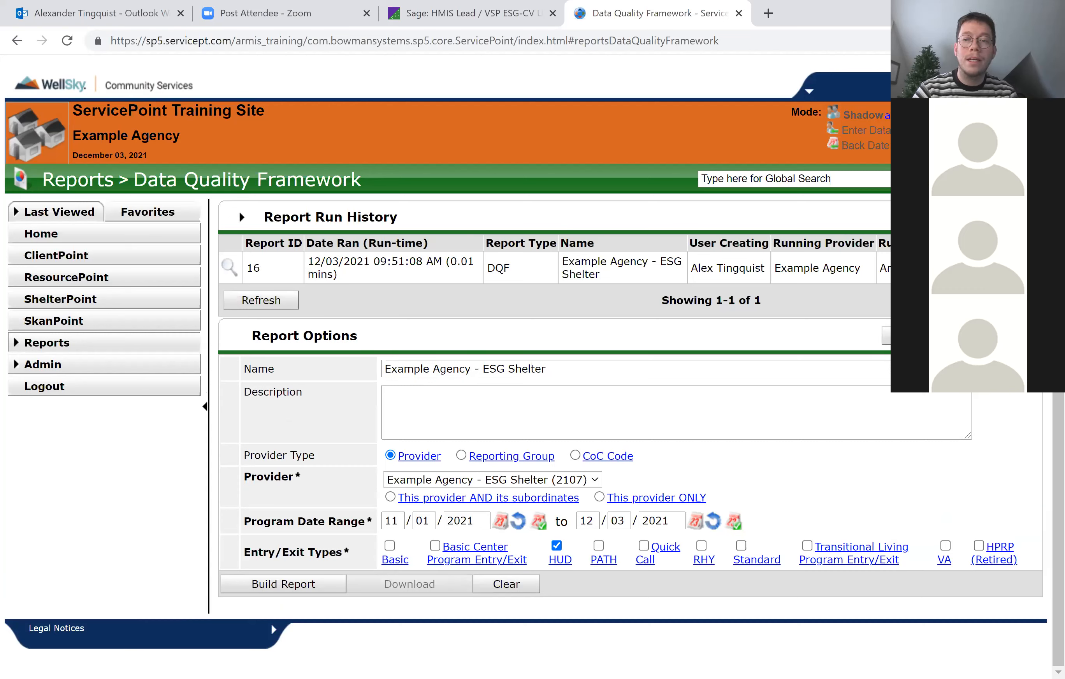
left_click(263, 300)
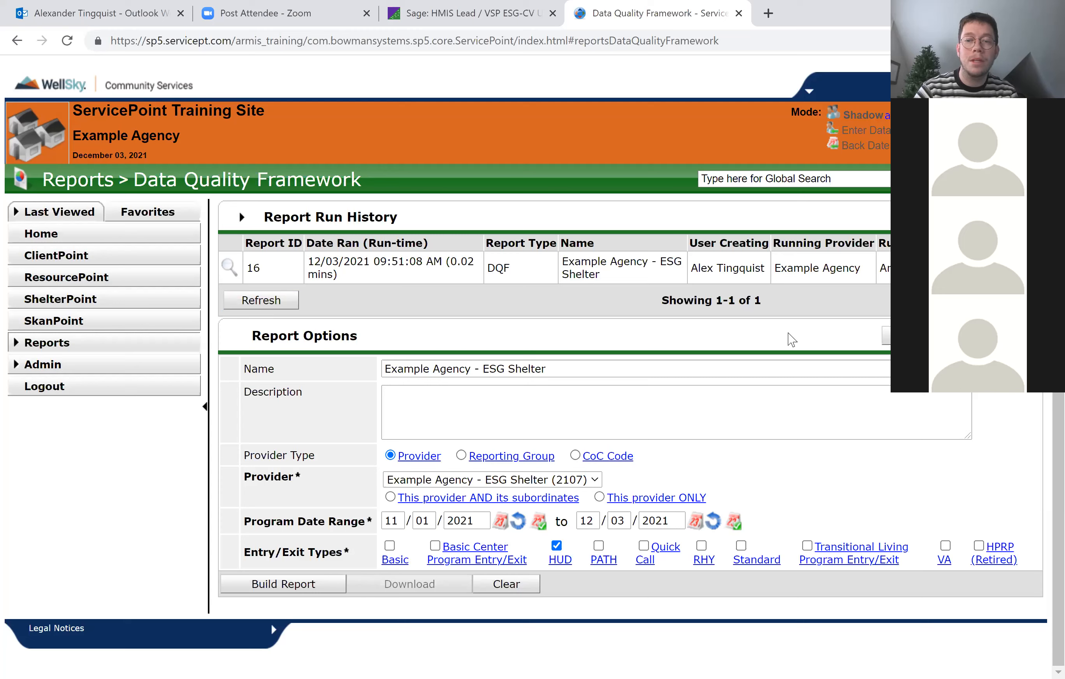
left_click(227, 267)
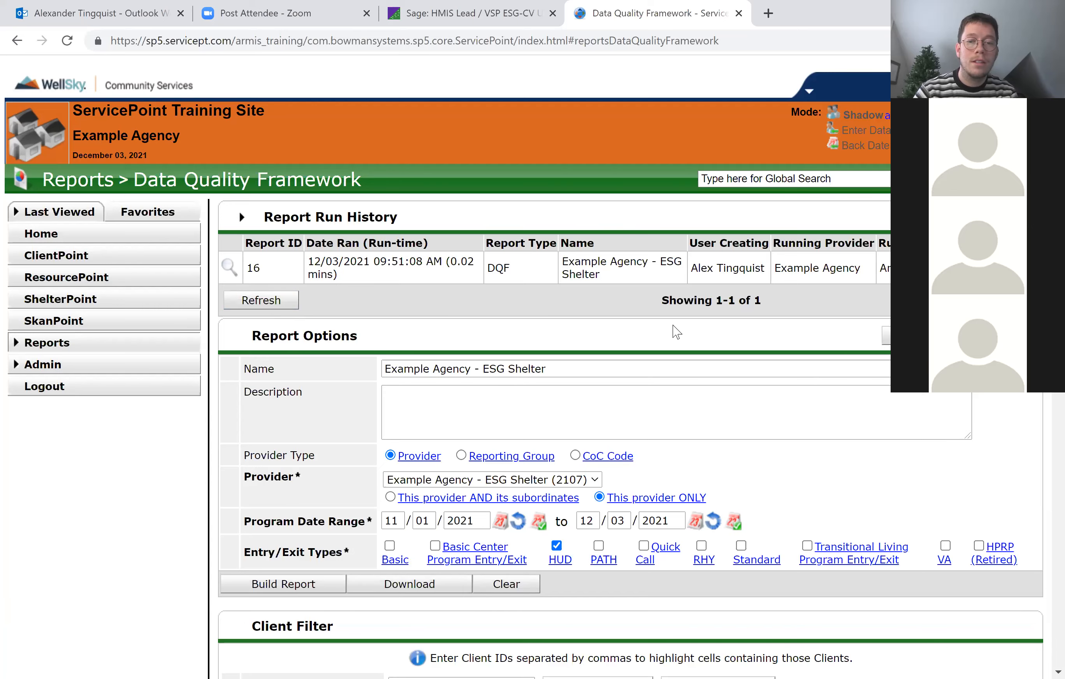
Examine the report results, from the project identifiers and Q1 validations through the Q2 to Q5 data quality tables.
scroll(673, 331, "down", 2)
scroll(677, 332, "down", 5)
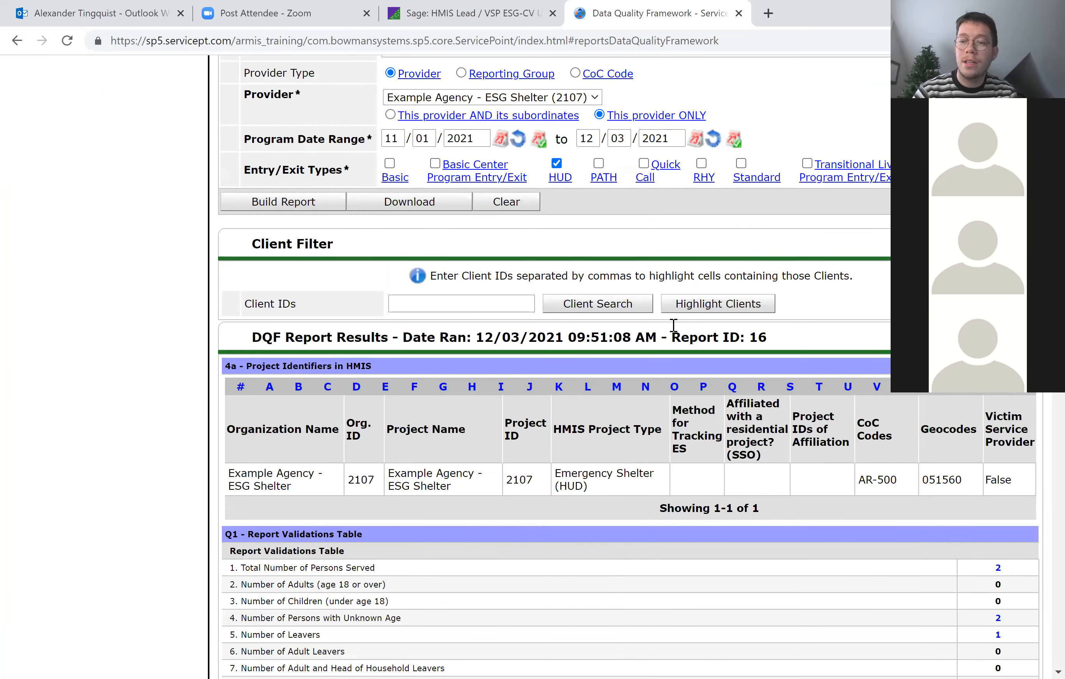
scroll(677, 332, "down", 5)
scroll(676, 332, "up", 3)
scroll(677, 332, "up", 2)
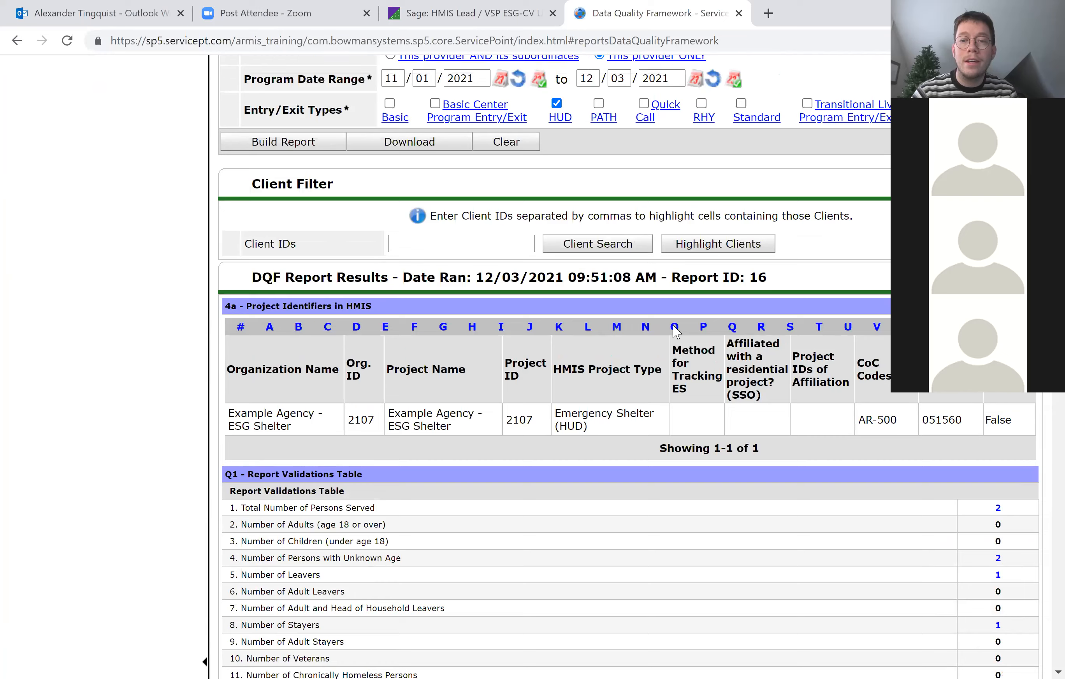
scroll(677, 332, "down", 5)
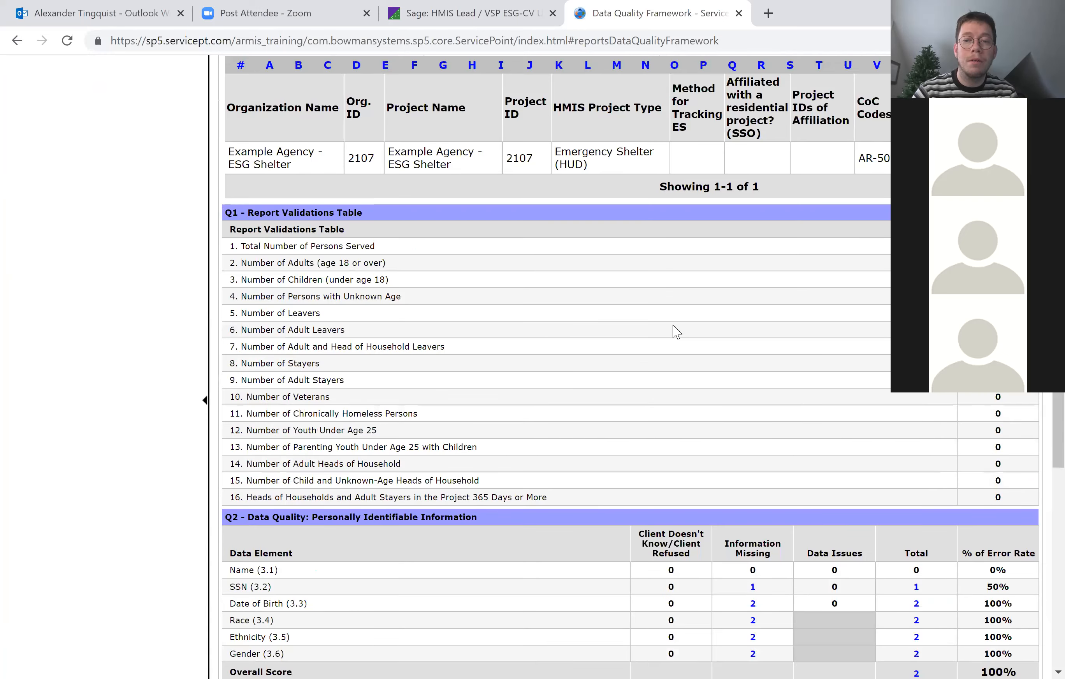
scroll(677, 332, "down", 7)
scroll(677, 331, "down", 6)
scroll(677, 331, "up", 11)
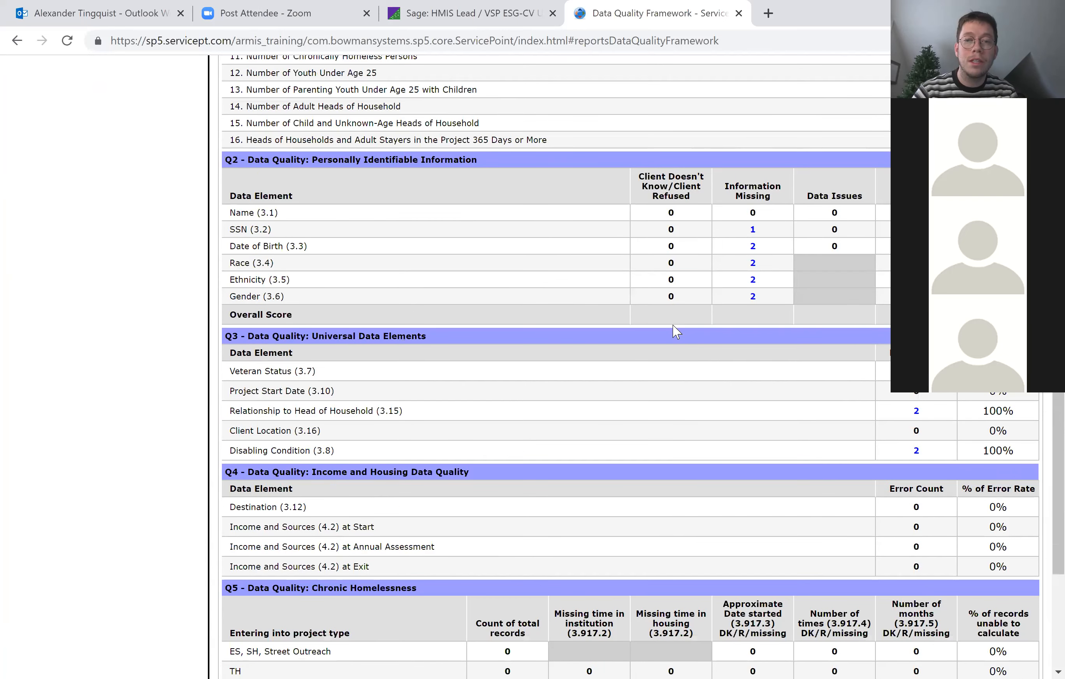
scroll(677, 331, "up", 1)
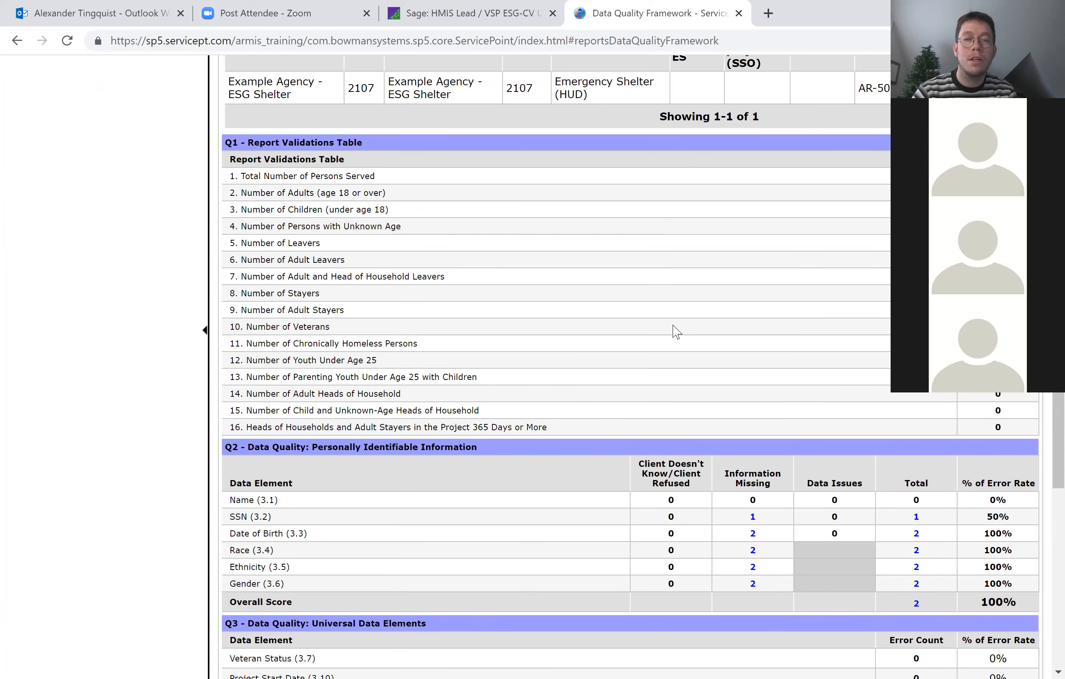
scroll(677, 332, "up", 1)
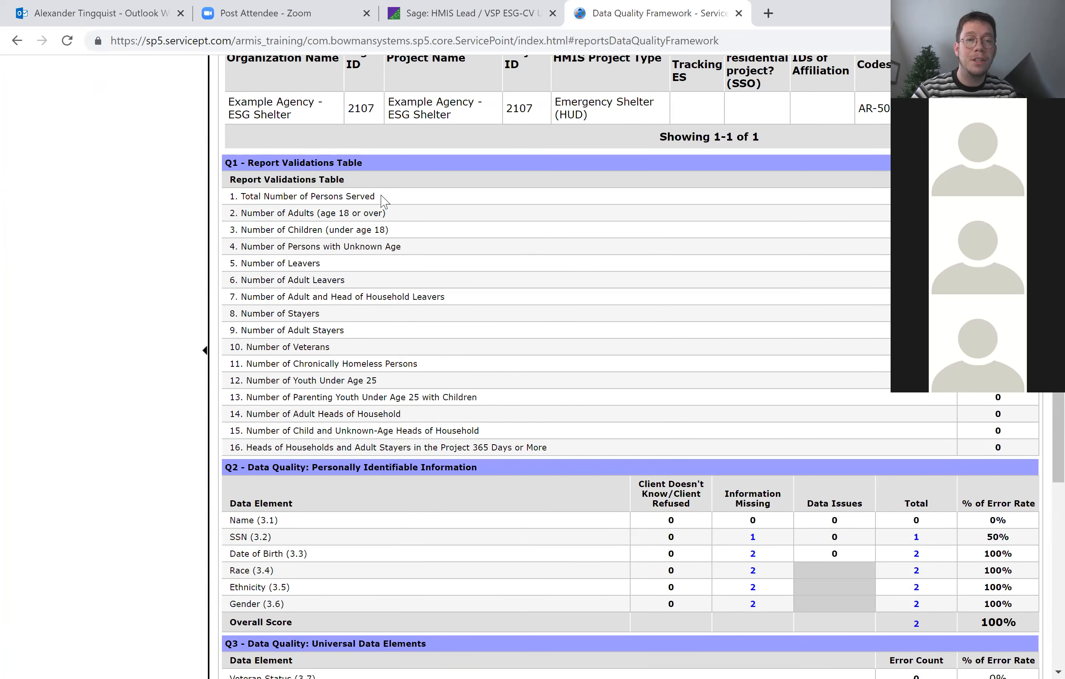
View the list of clients behind Total Number of Persons Served in the Q1 table and close it.
double_click(246, 197)
left_click_drag(277, 198, 374, 197)
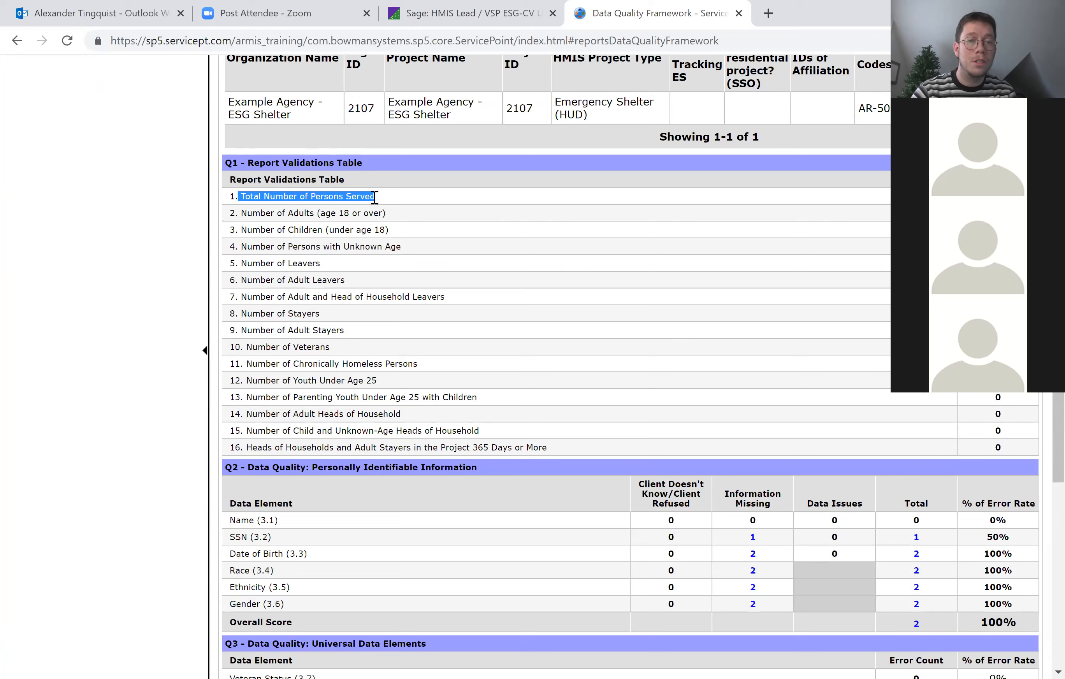
left_click(629, 240)
scroll(629, 239, "up", 3)
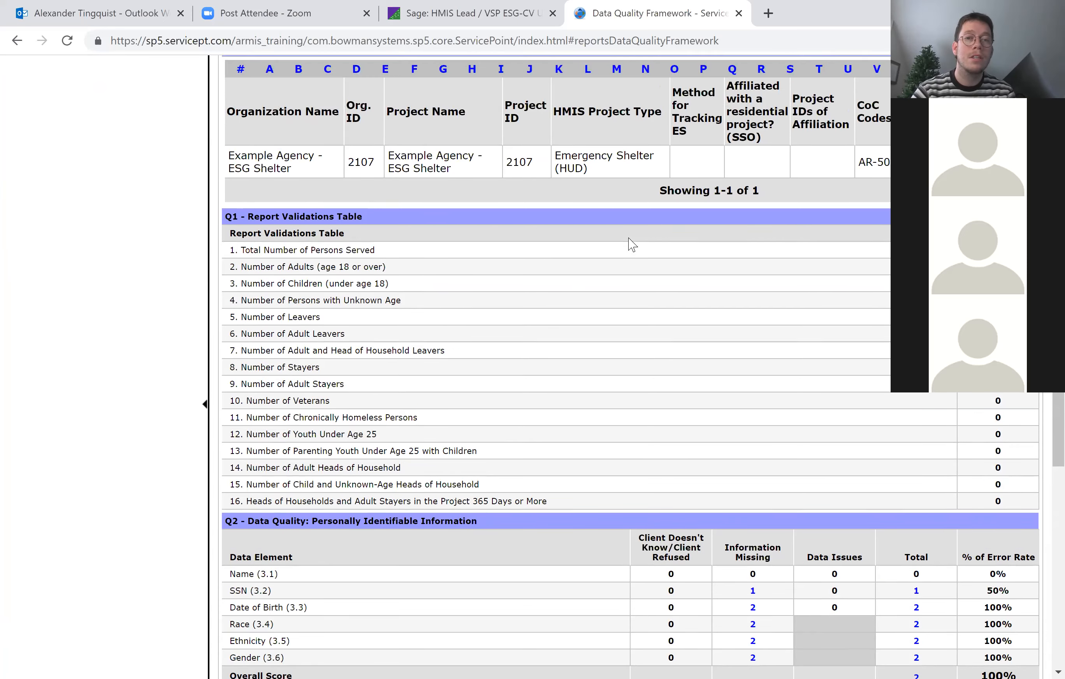
scroll(631, 243, "up", 1)
scroll(631, 243, "down", 3)
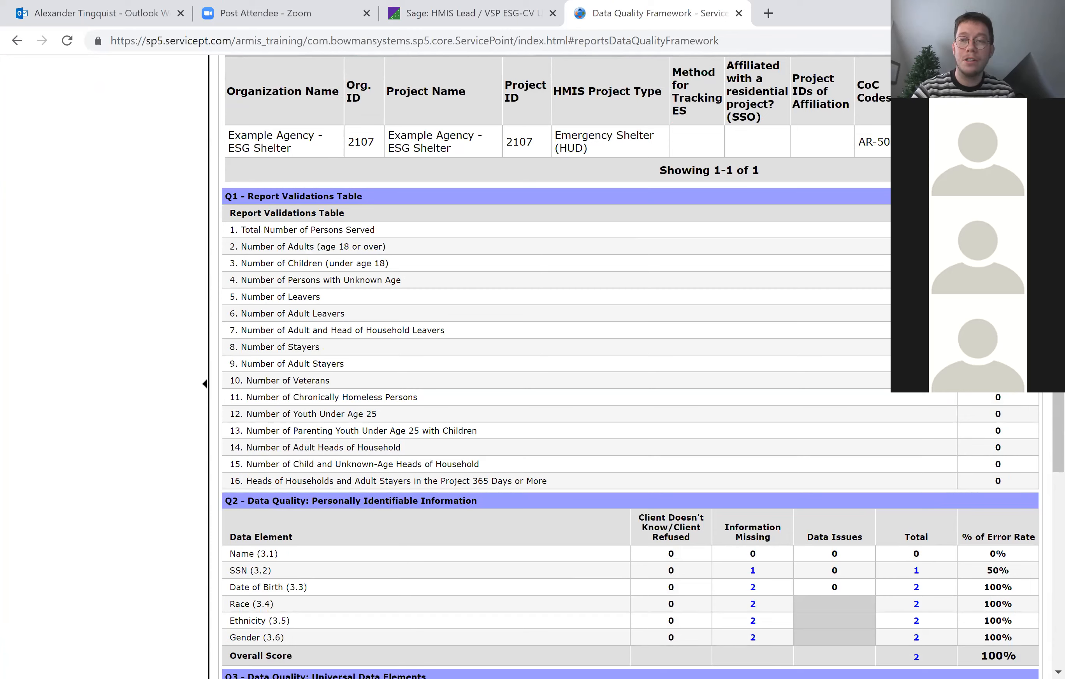
left_click(998, 230)
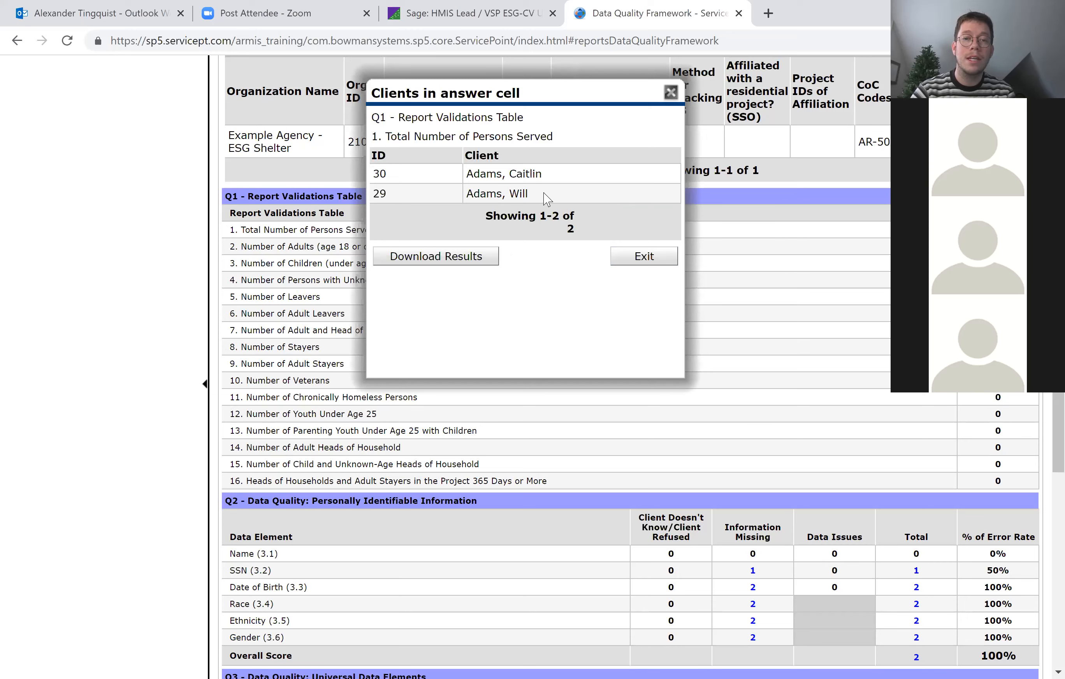
left_click_drag(546, 199, 368, 171)
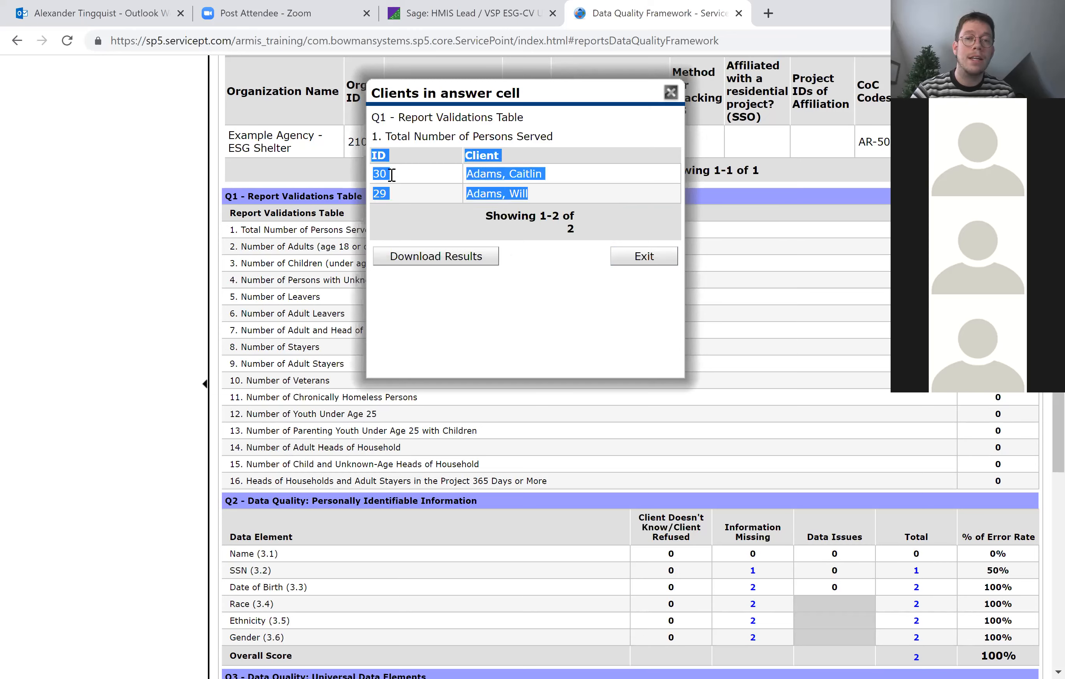
left_click(545, 232)
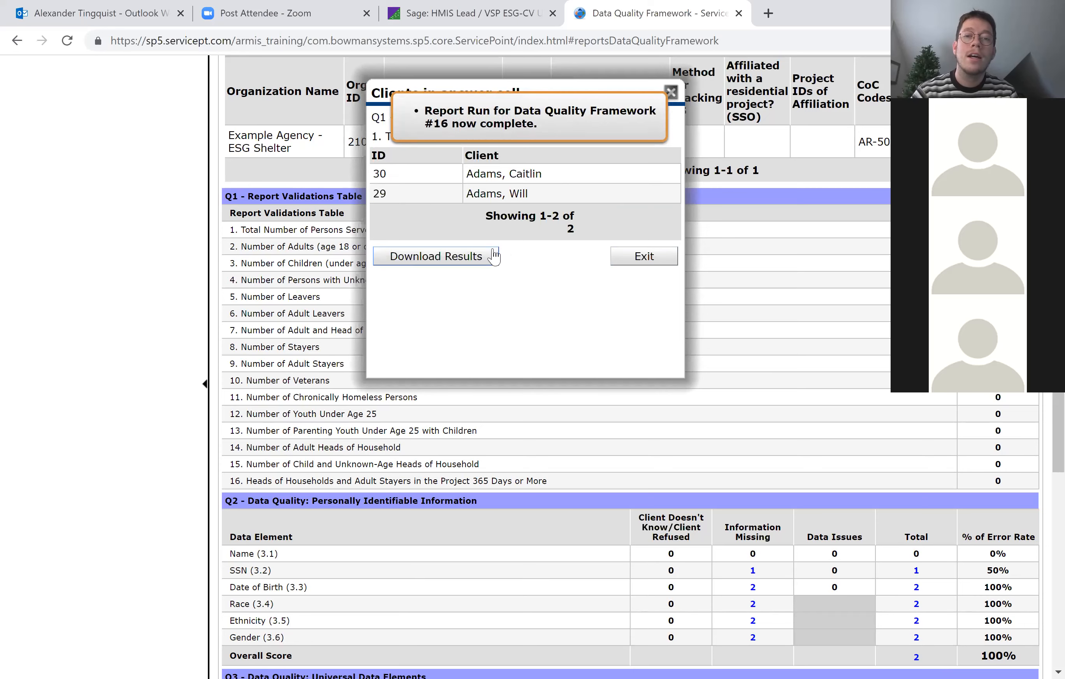
left_click(644, 256)
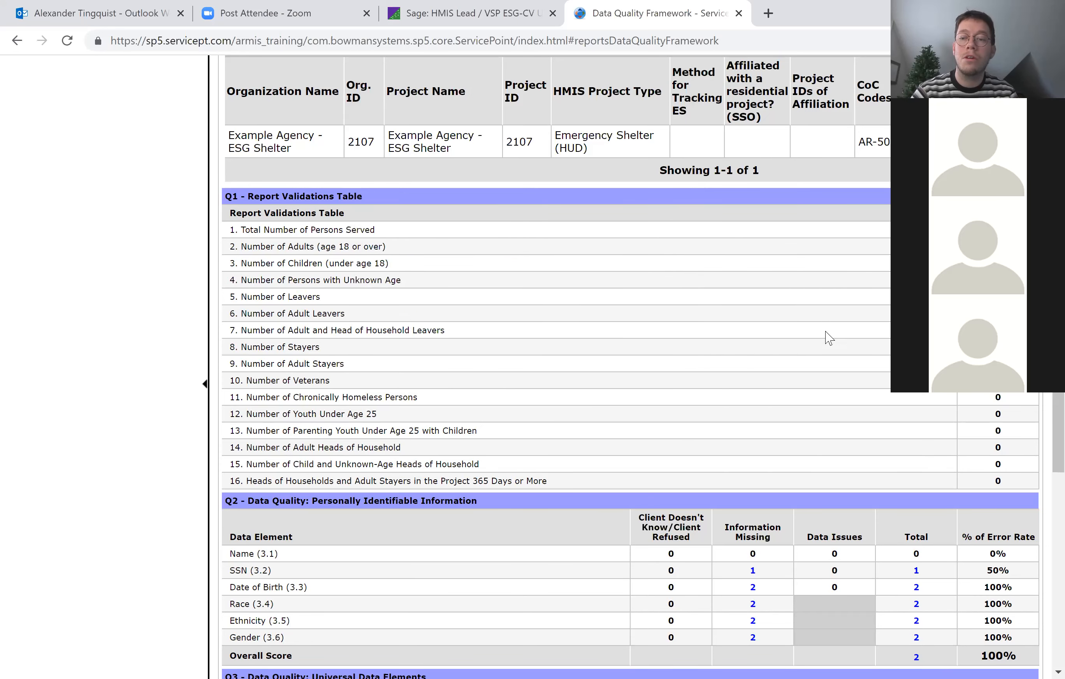
Review the personally identifiable data elements in Q2, and view the clients counted under Information Missing for SSN.
scroll(833, 342, "down", 2)
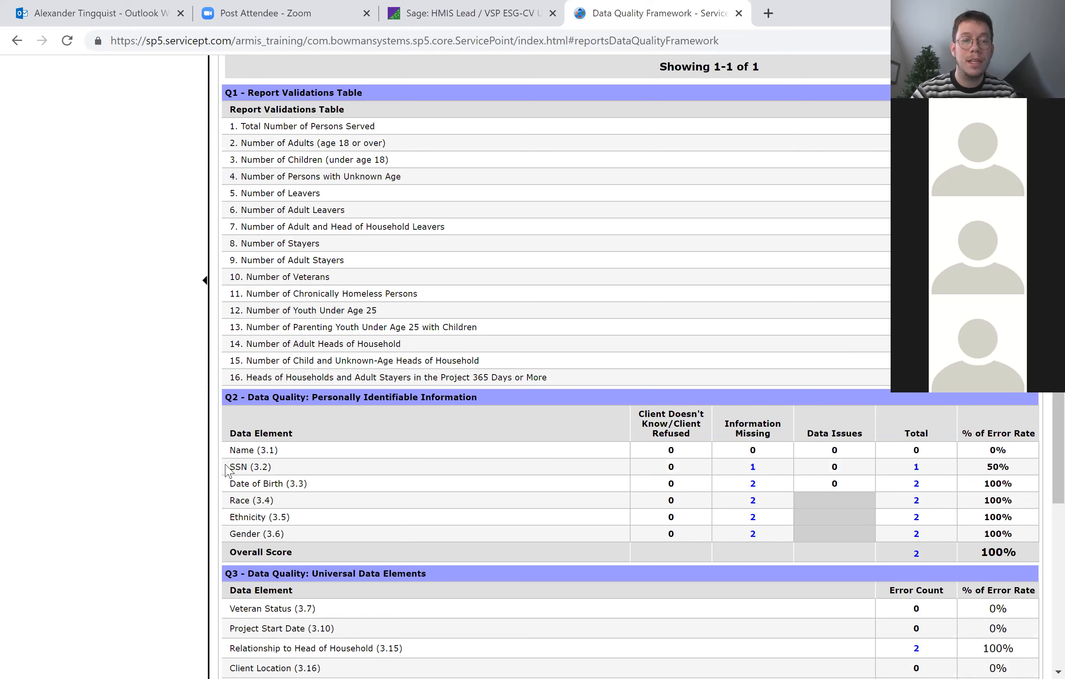
left_click_drag(227, 469, 295, 533)
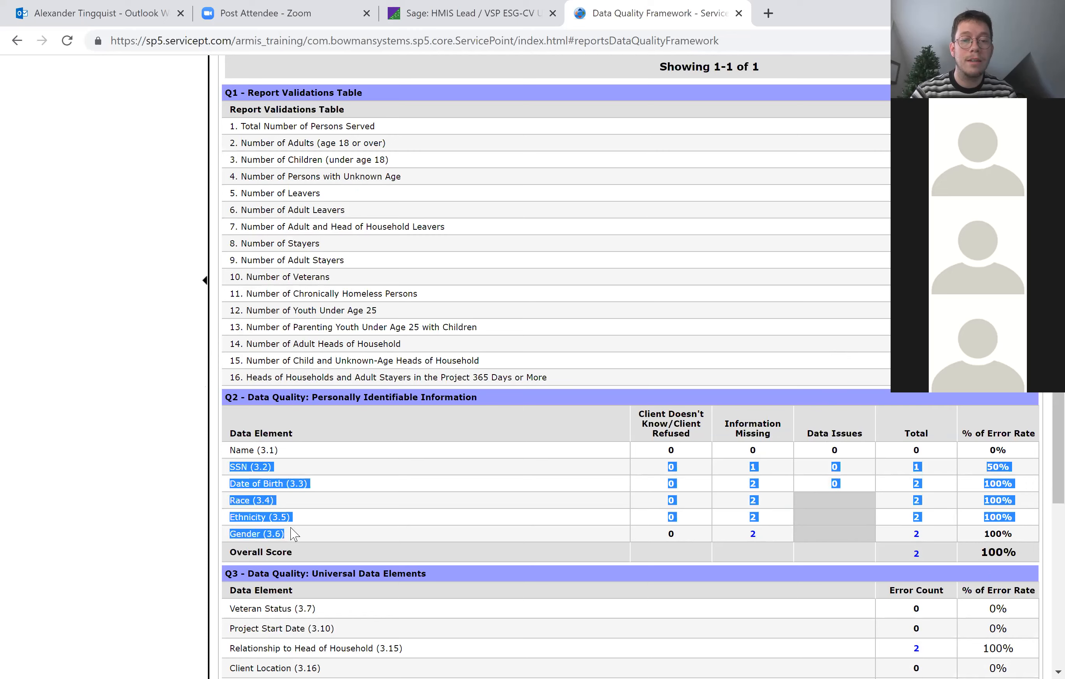
left_click(503, 505)
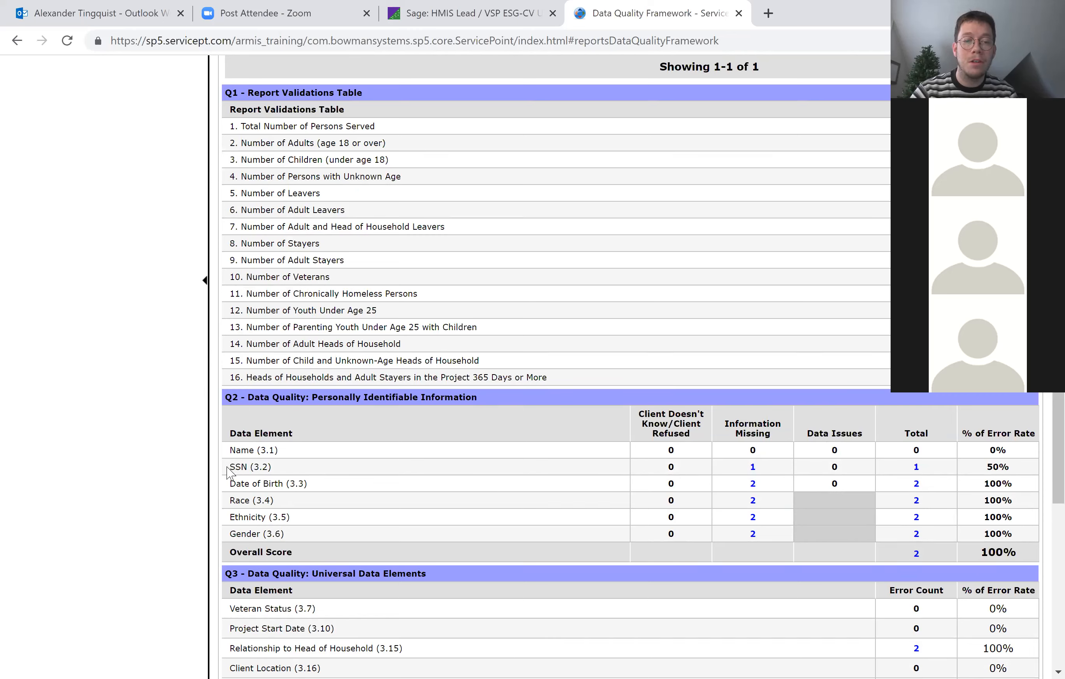
left_click(753, 466)
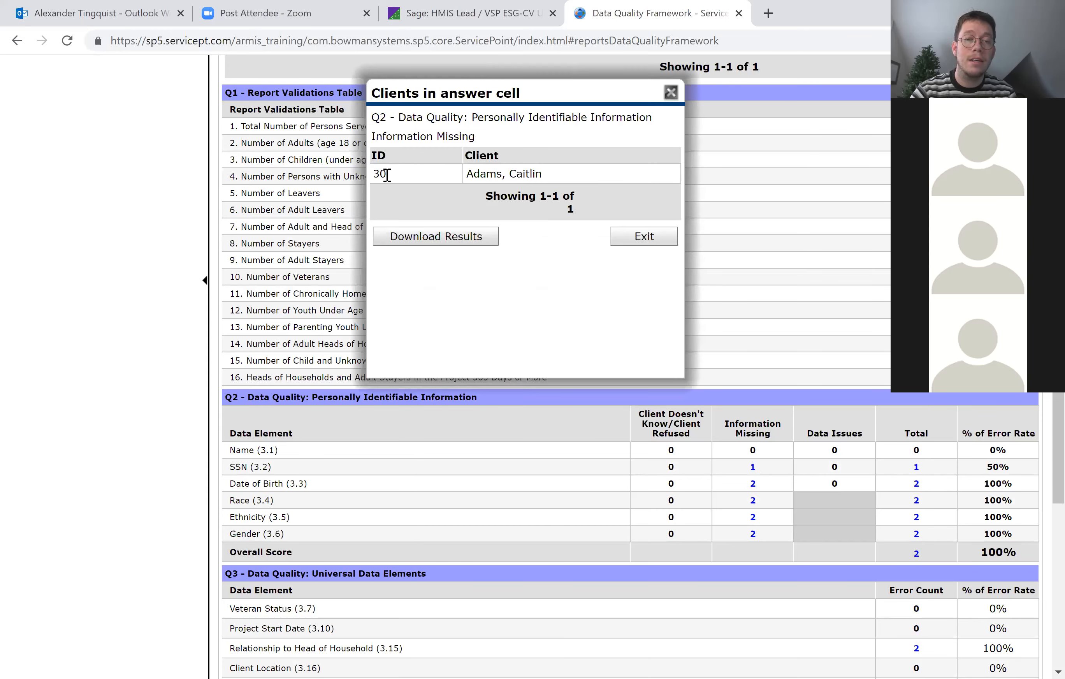
left_click(643, 237)
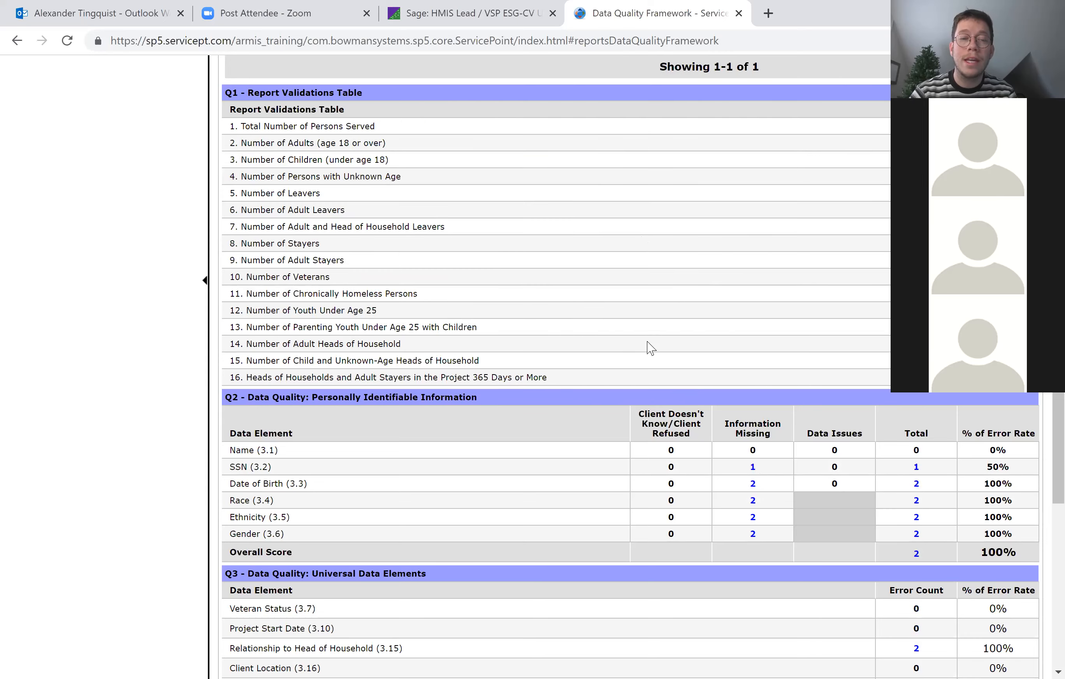
Go to ClientPoint and open the profile of the client with the missing SSN using the client's ID number.
scroll(647, 347, "up", 3)
scroll(650, 348, "up", 10)
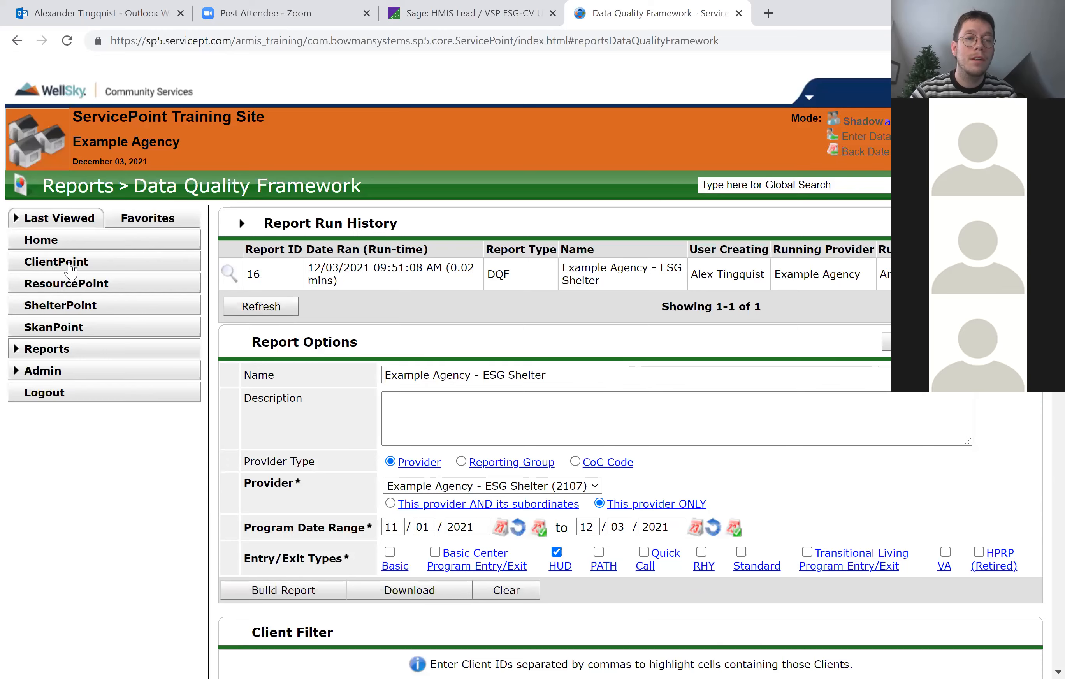
left_click(72, 268)
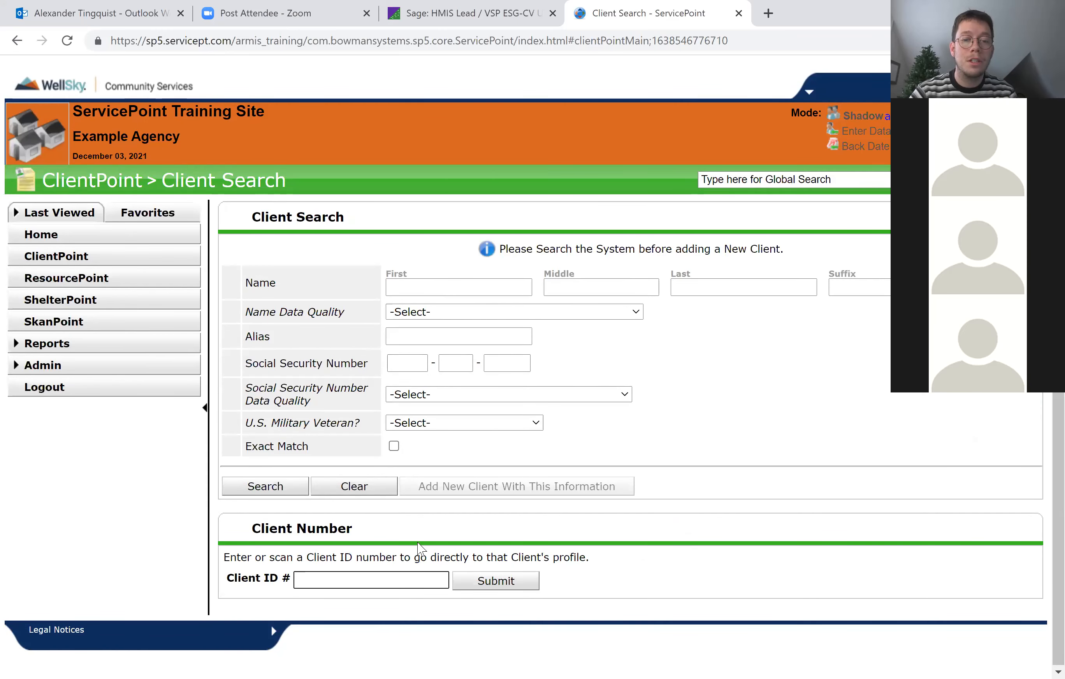
left_click(448, 578)
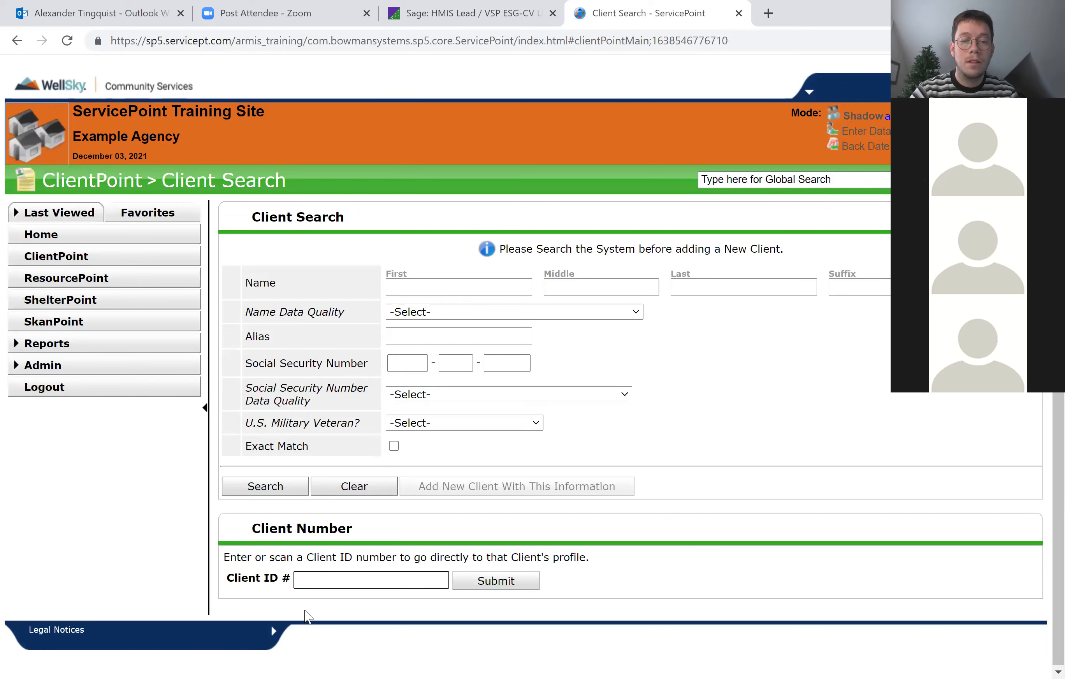
type("30")
key("Return")
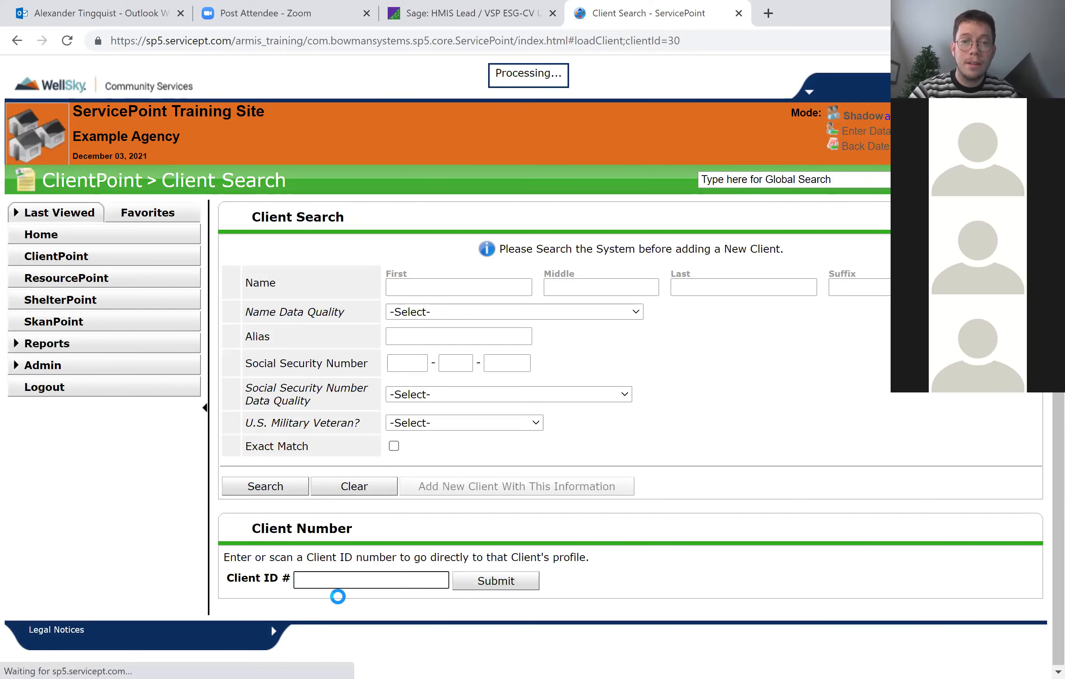
Enter the client's Social Security number in the client record, set SSN Data Quality to Full SSN Reported (HUD), and save.
scroll(535, 502, "down", 5)
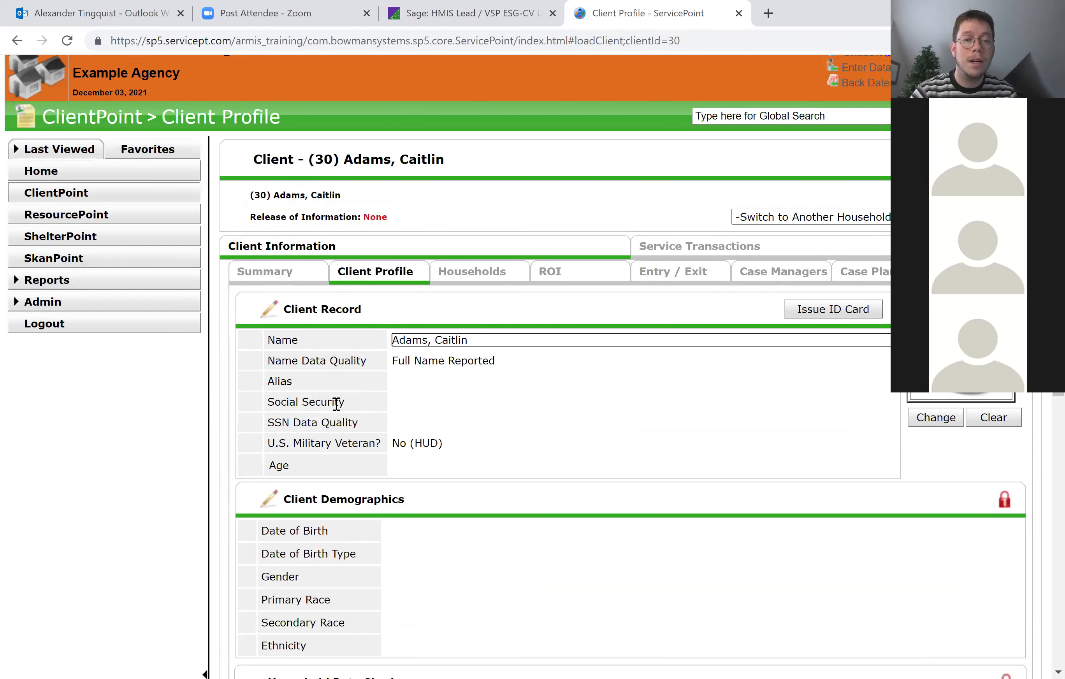
left_click(274, 318)
left_click(320, 312)
type("9999999")
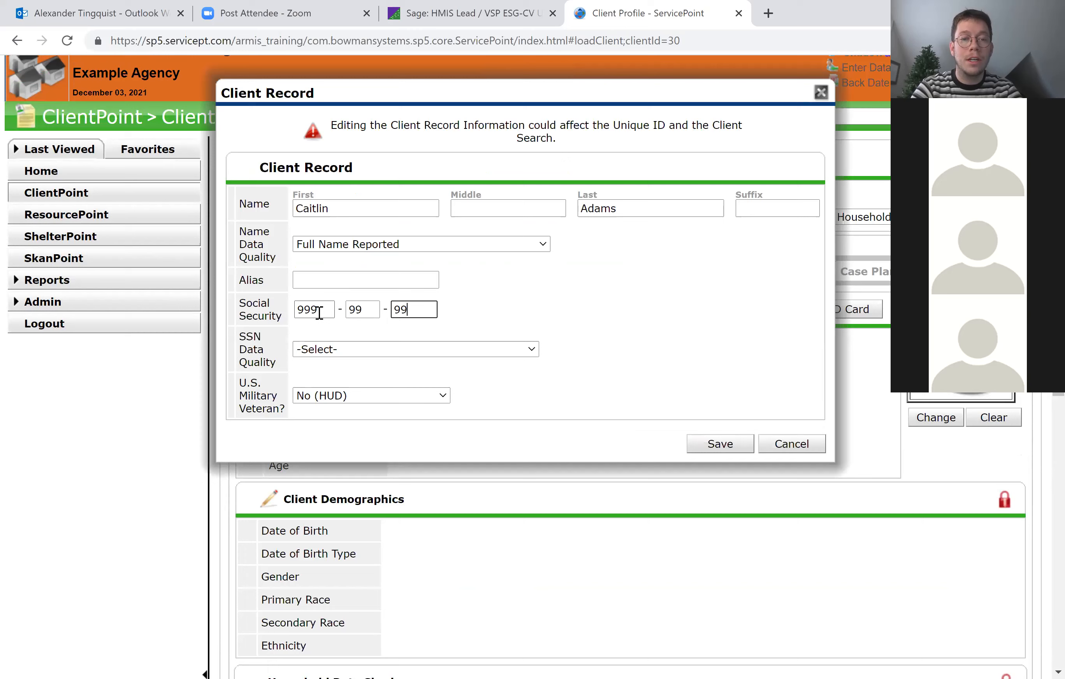
left_click(330, 349)
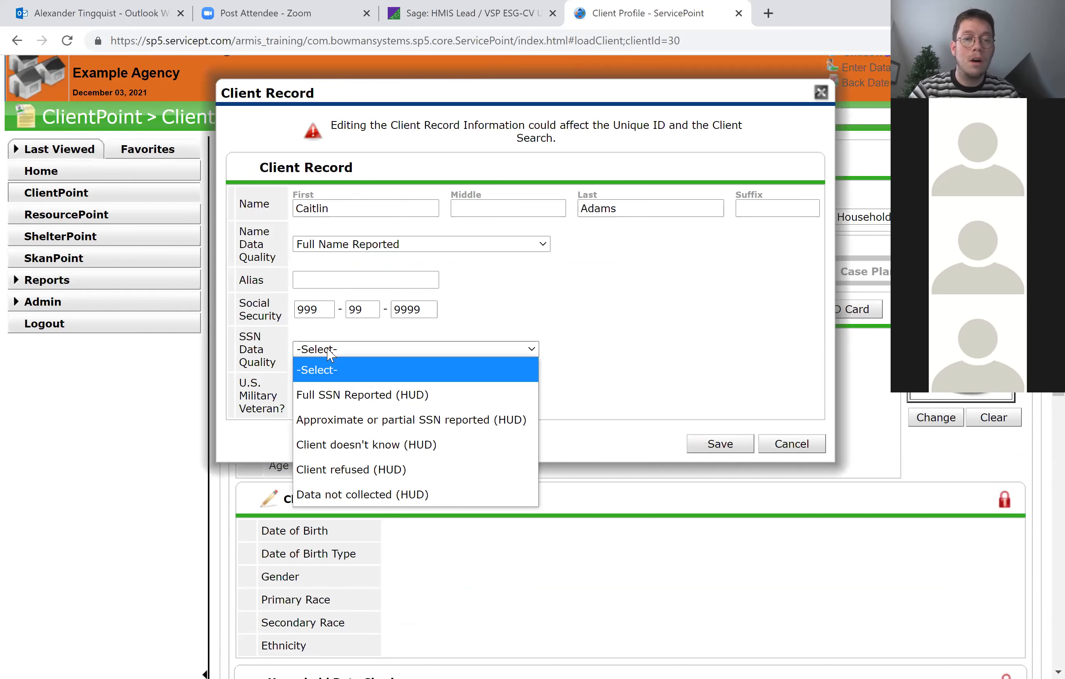
left_click(389, 401)
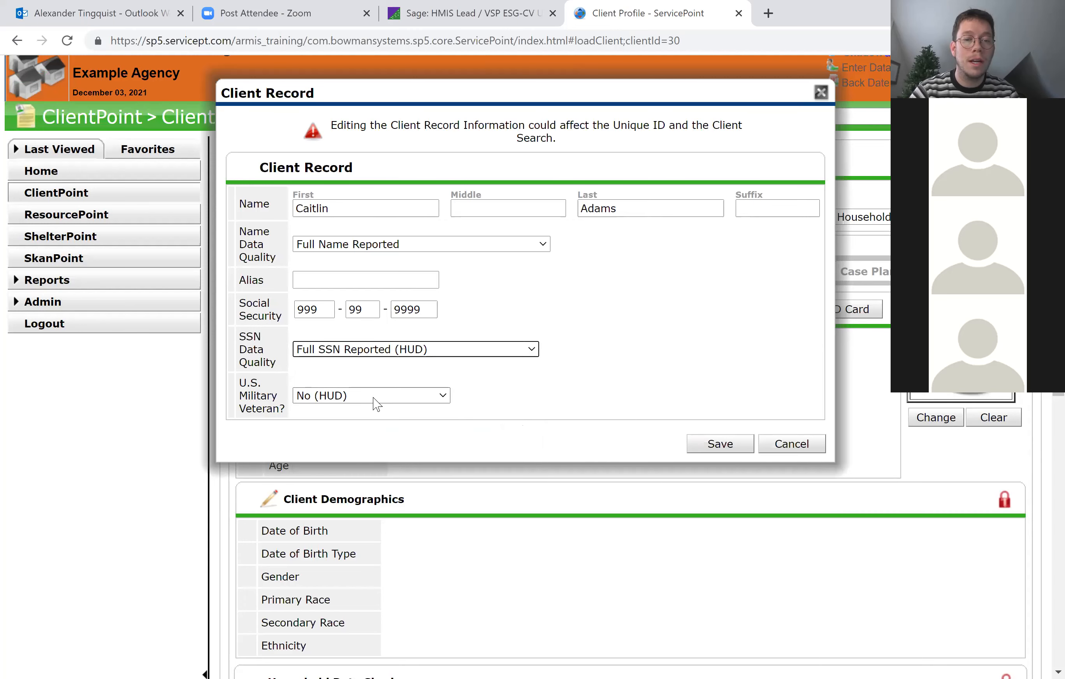
left_click(376, 404)
left_click(347, 460)
left_click(715, 445)
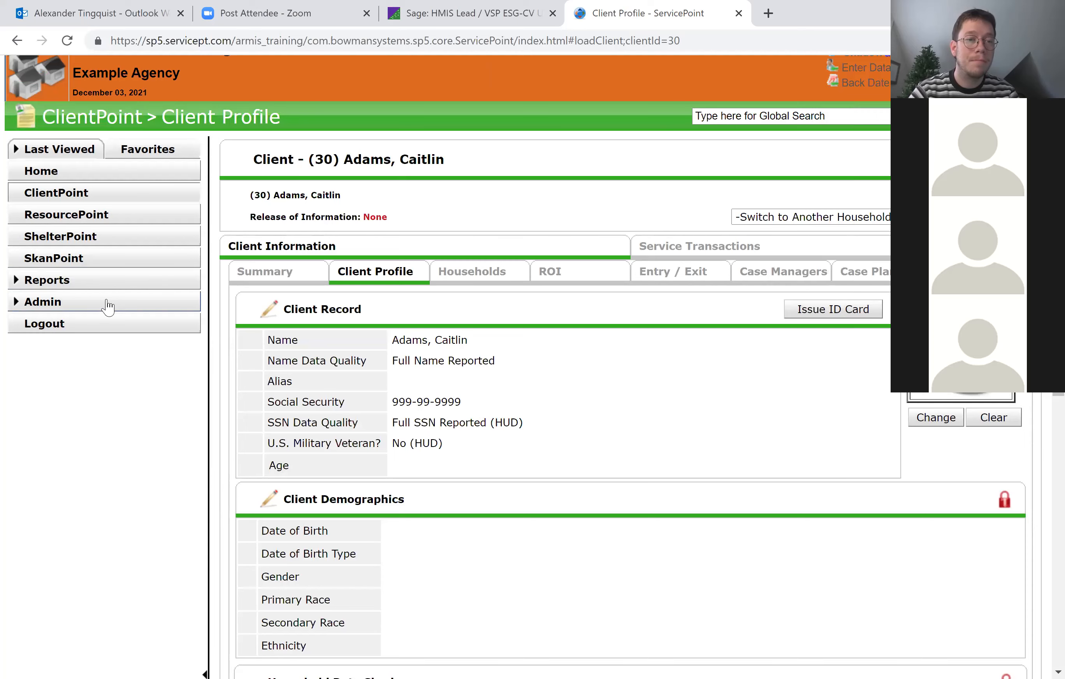
Open the Data Quality Framework report and name the new report run "Example Agency - ESG Shelter 2".
left_click(88, 280)
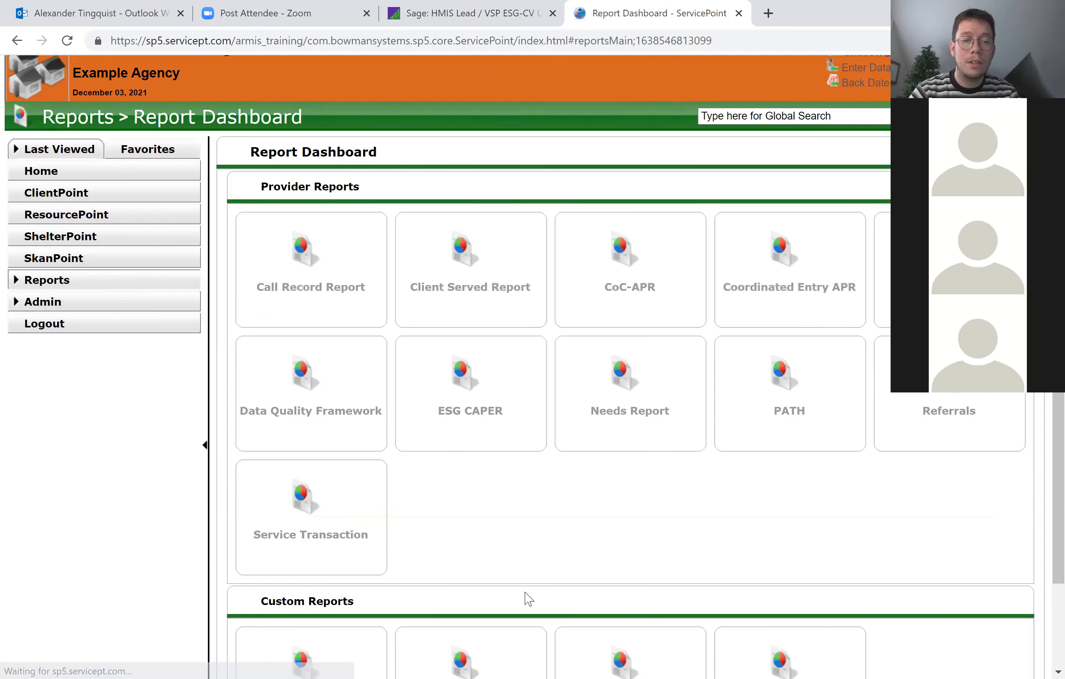
scroll(529, 600, "down", 2)
left_click(302, 330)
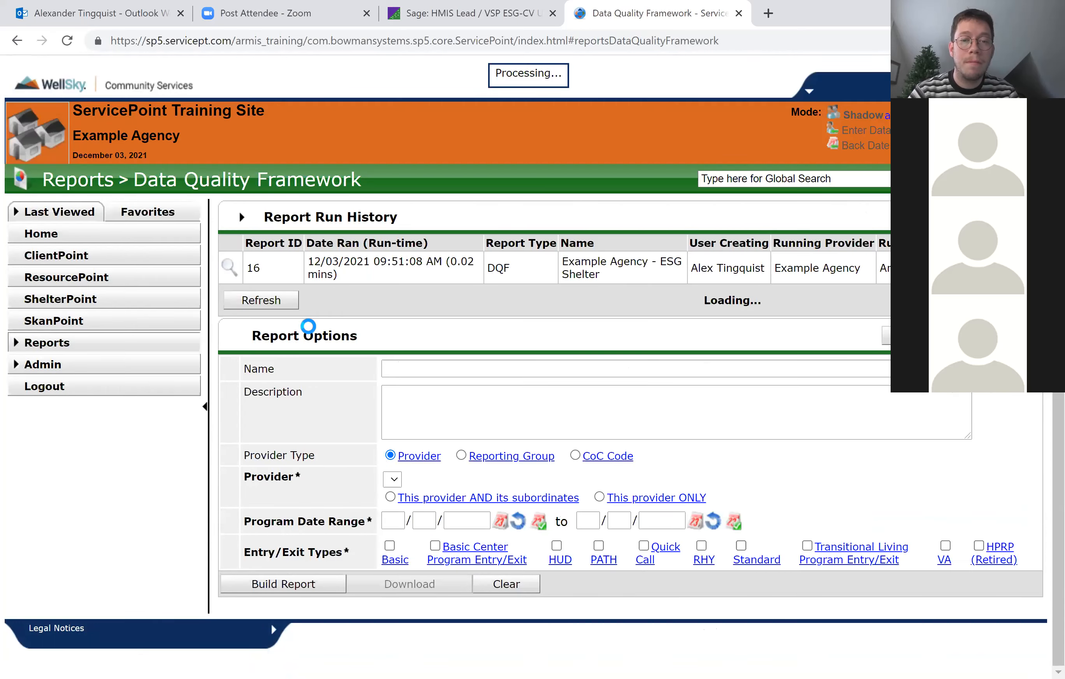
left_click(472, 368)
type("Ex")
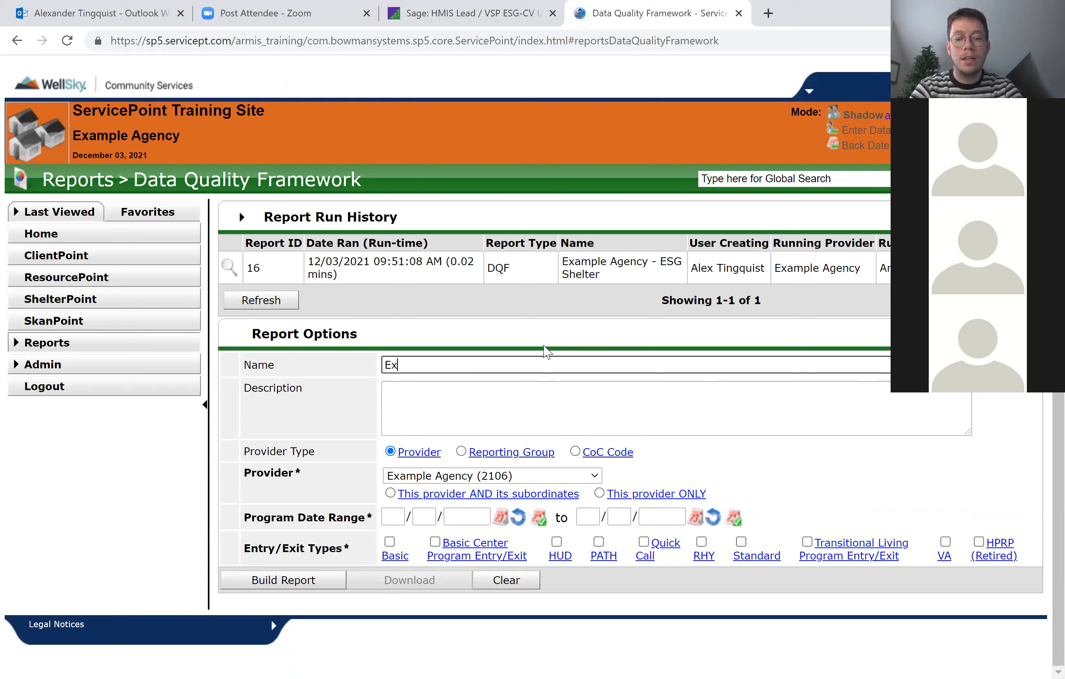
type("ample Agency - esG")
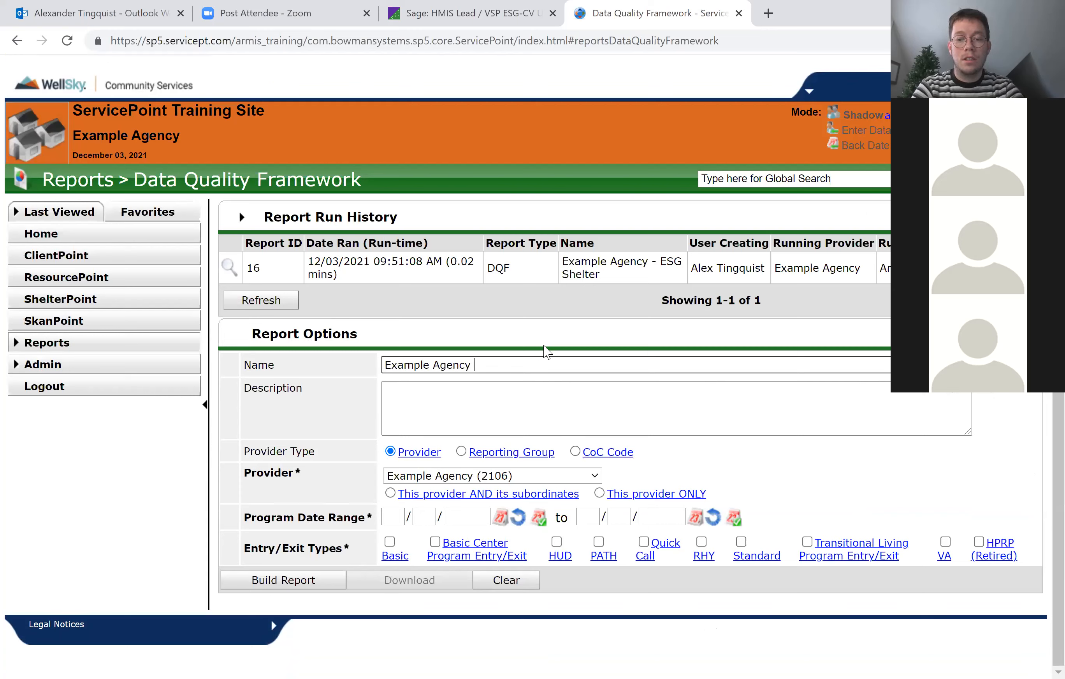
key("BackSpace")
key("BackSpace")
key("BackSpace")
key("BackSpace")
type("ESG")
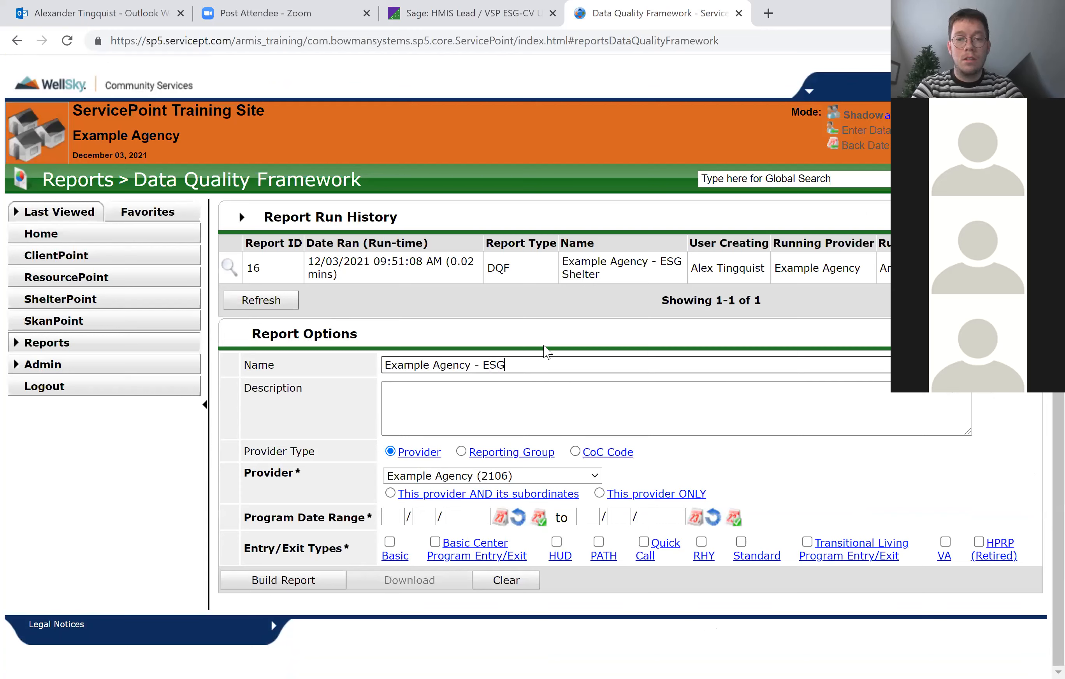
type(" Shelter 2")
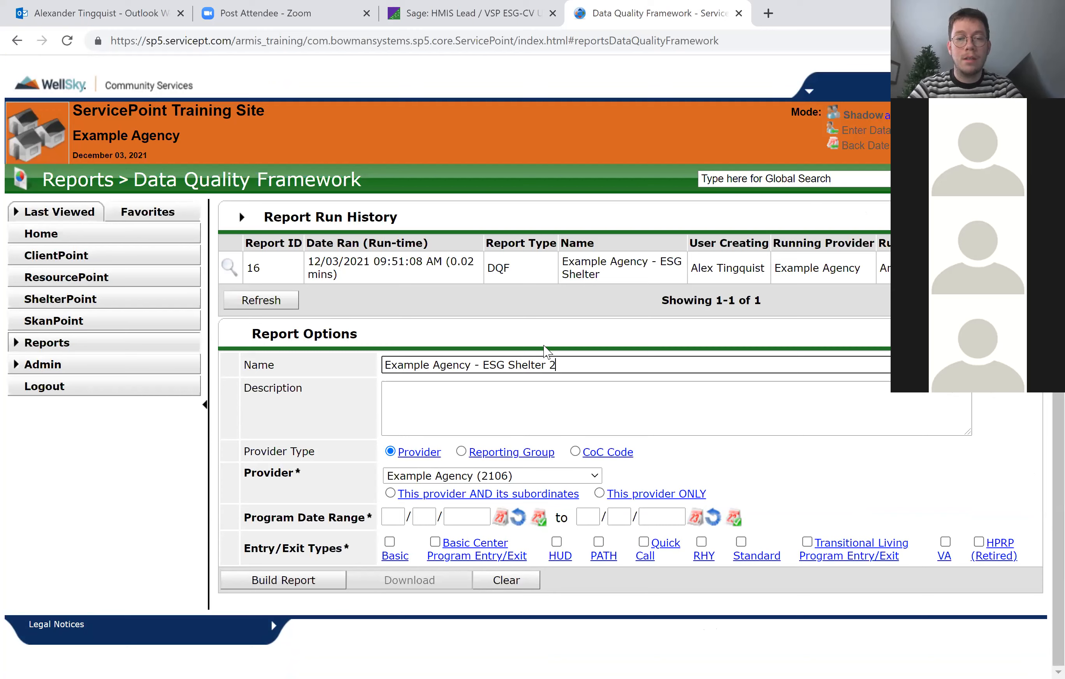
Build the report for provider Example Agency - ESG Shelter (2107), program dates 11/01/2021 to 12/03/2021, and entry/exit type HUD.
left_click(508, 476)
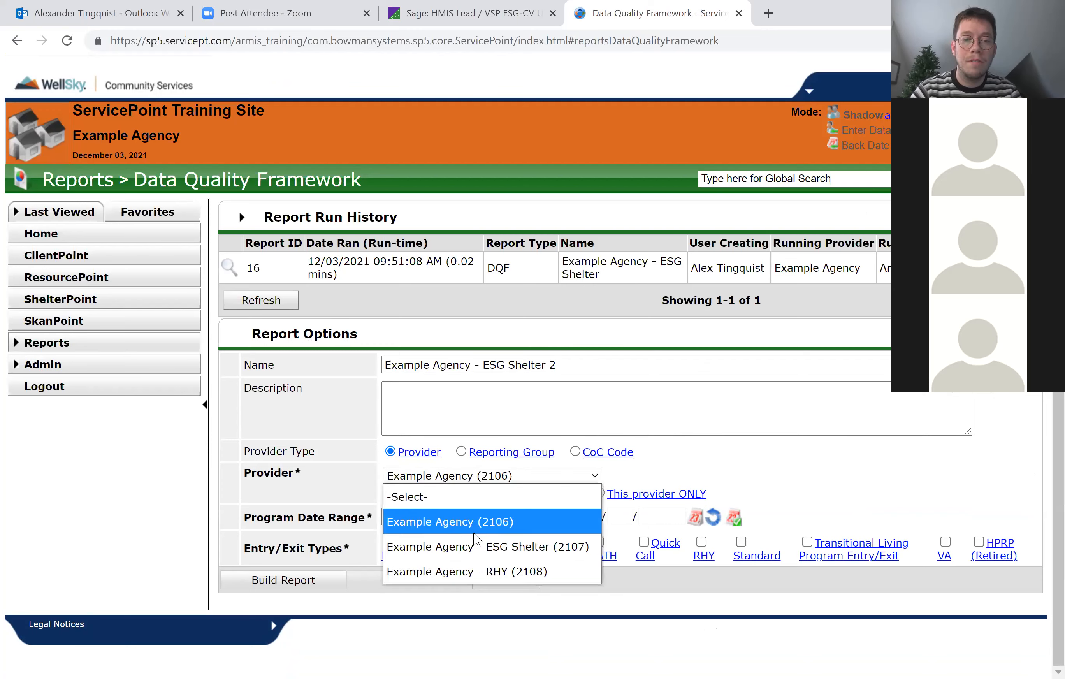
left_click(631, 510)
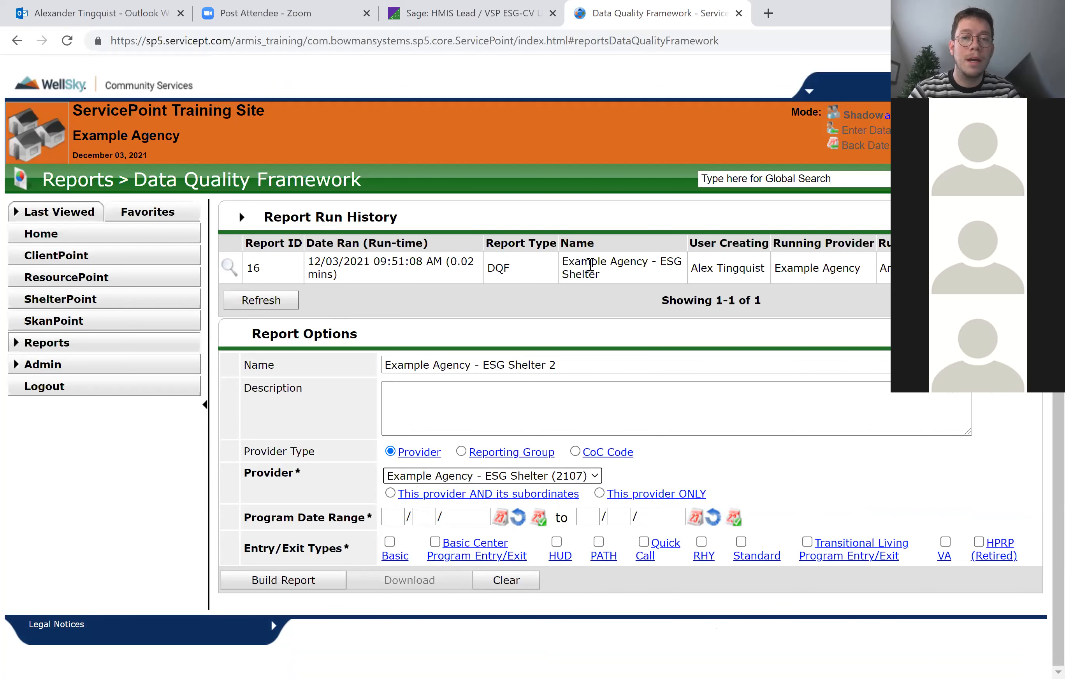
left_click(392, 517)
type("11/01/")
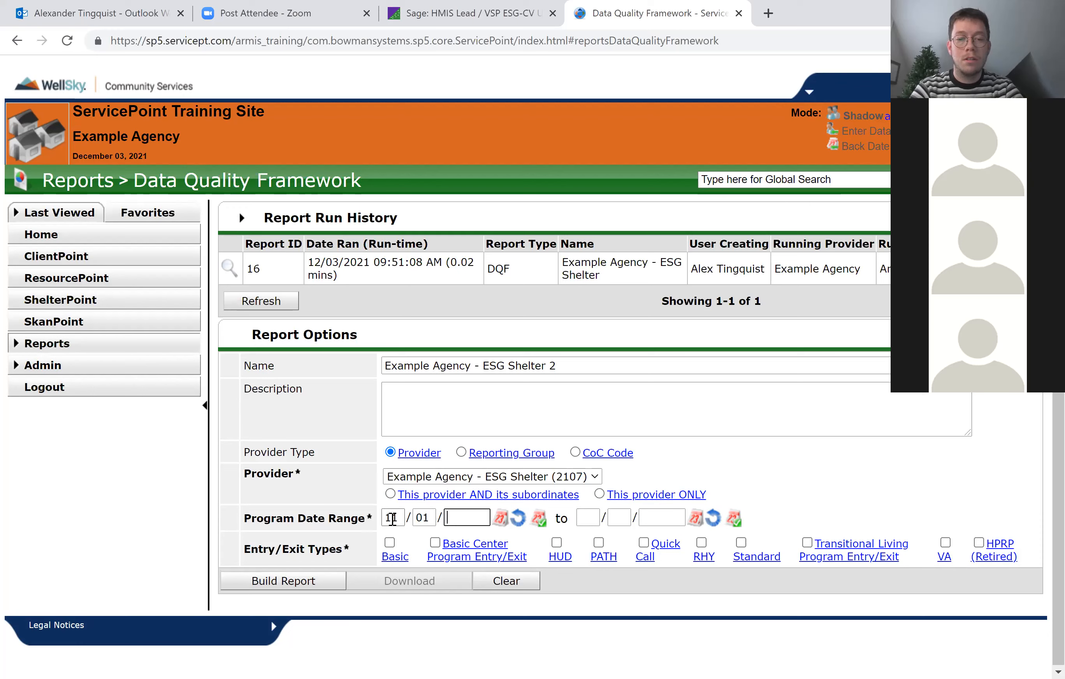
type("2021 to 12")
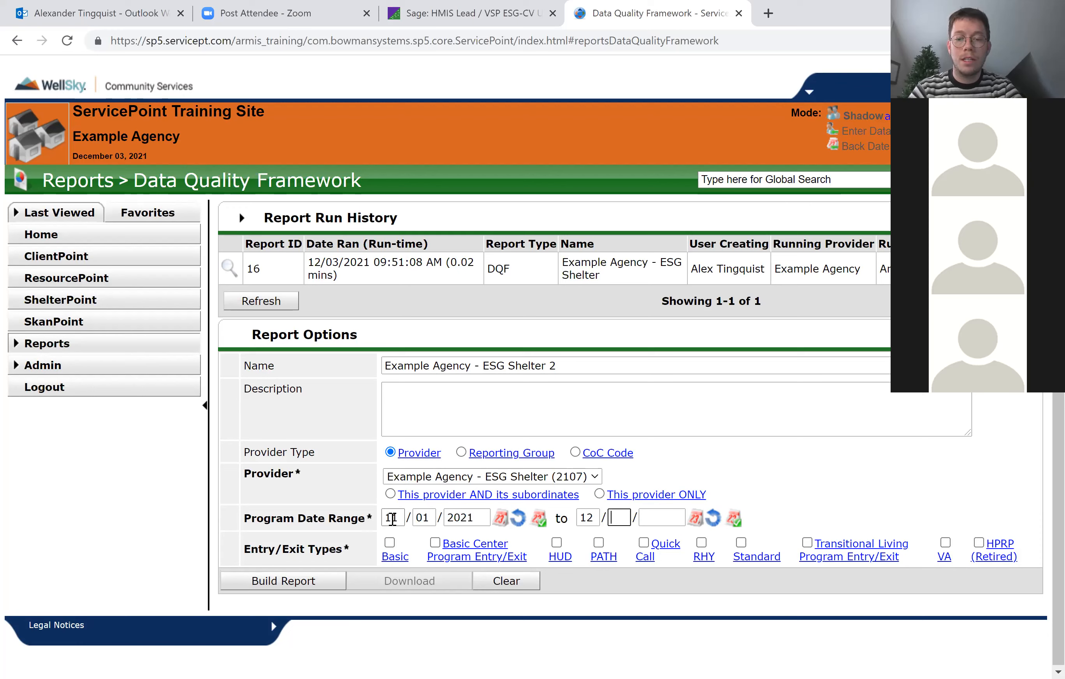
left_click(734, 519)
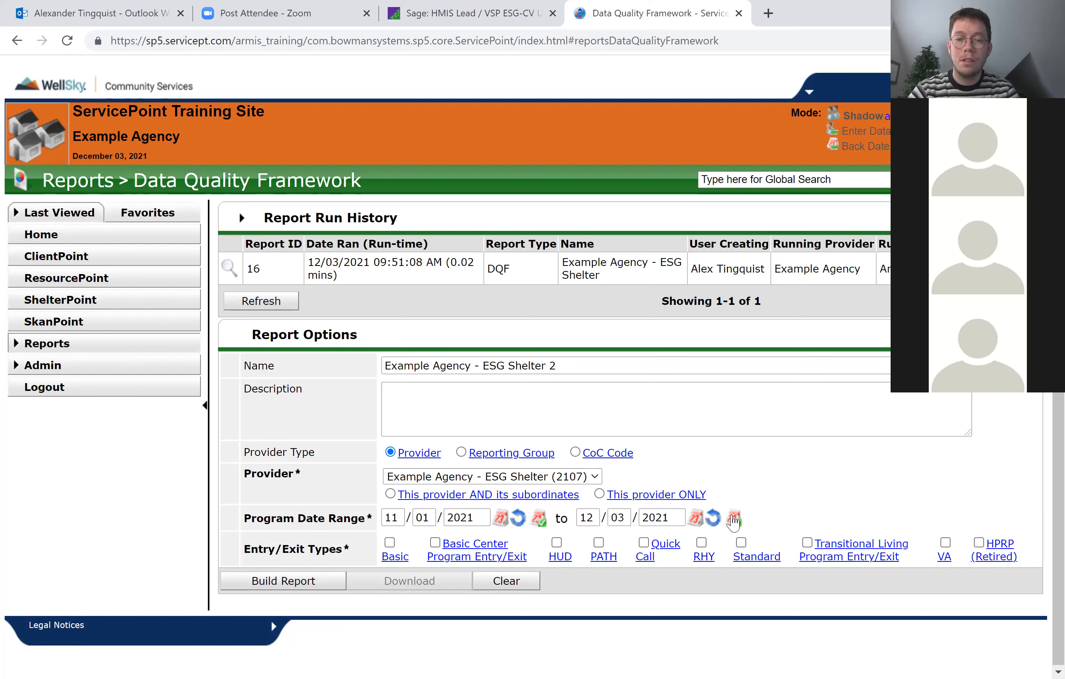
left_click(556, 542)
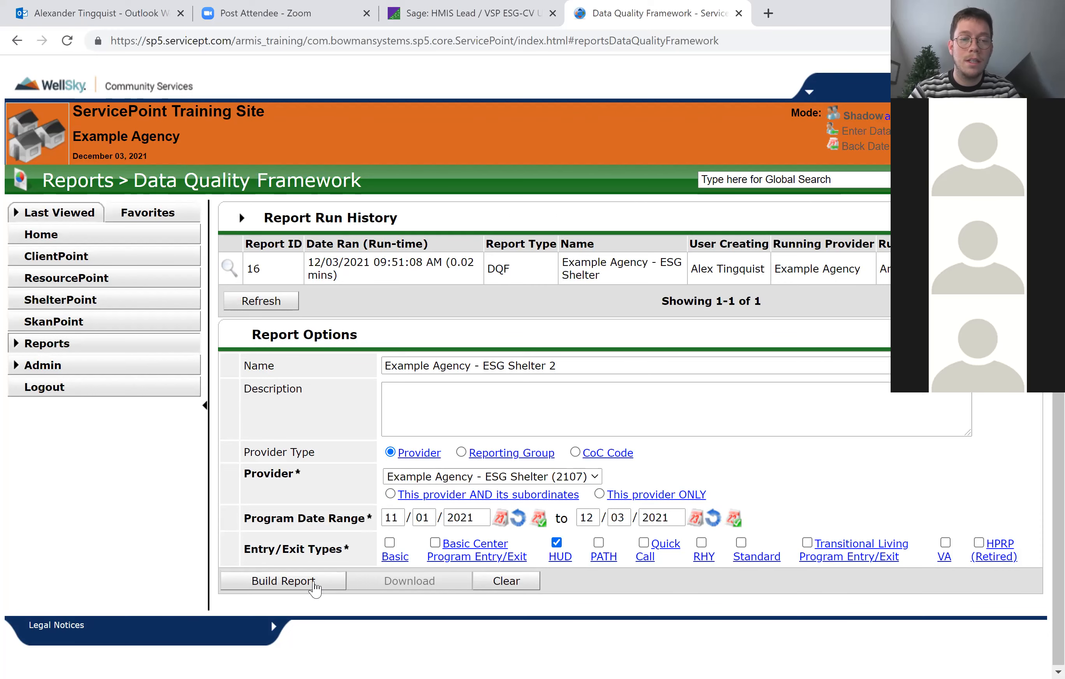
left_click(296, 581)
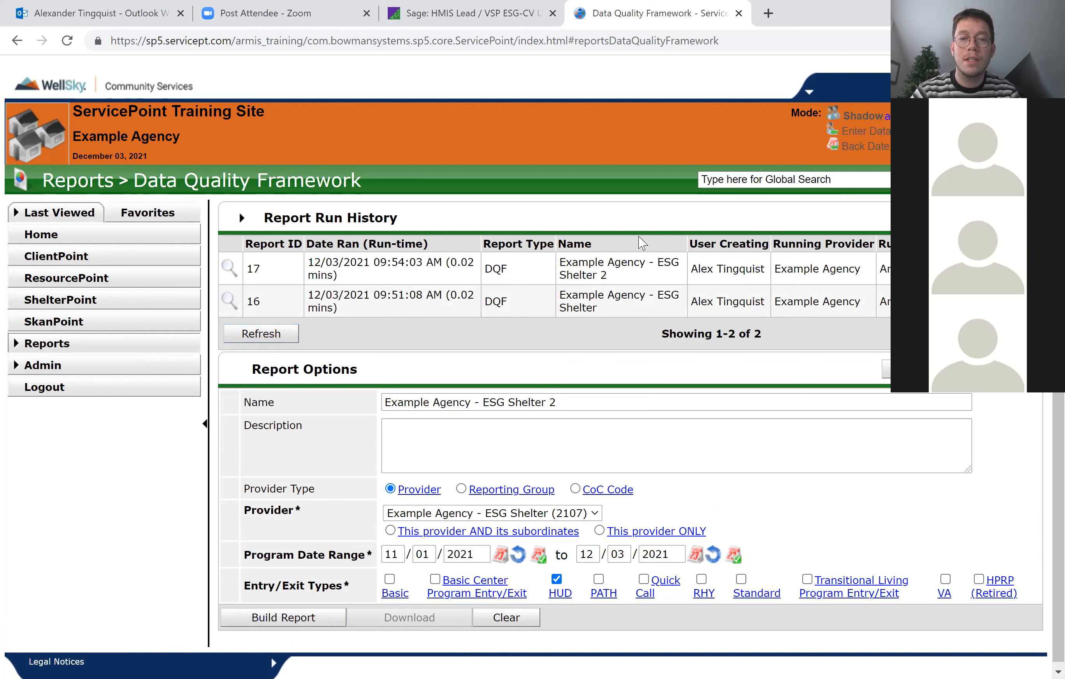
Open the results of the Example Agency - ESG Shelter 2 report and check the SSN row in the Q2 table.
left_click(228, 268)
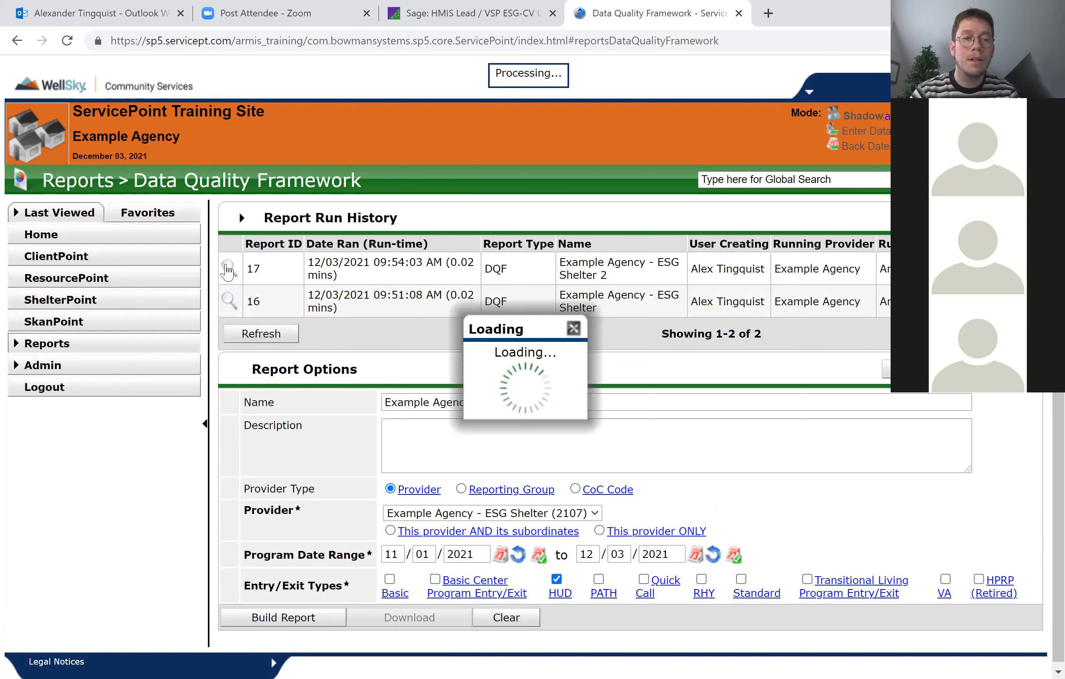
scroll(743, 488, "down", 8)
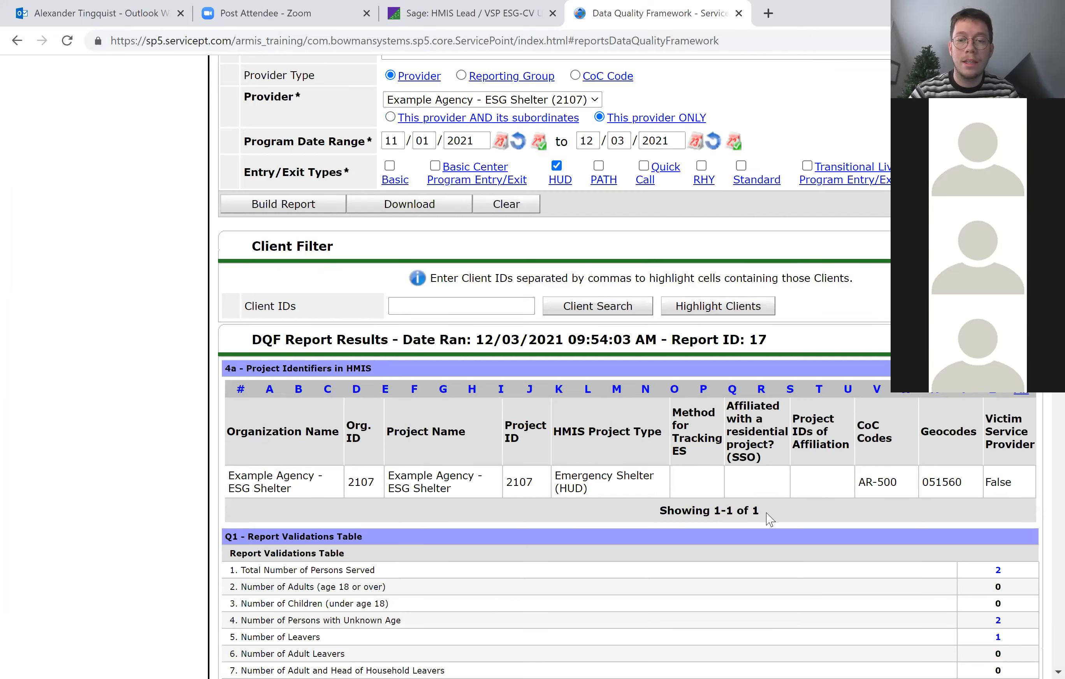
scroll(753, 519, "down", 8)
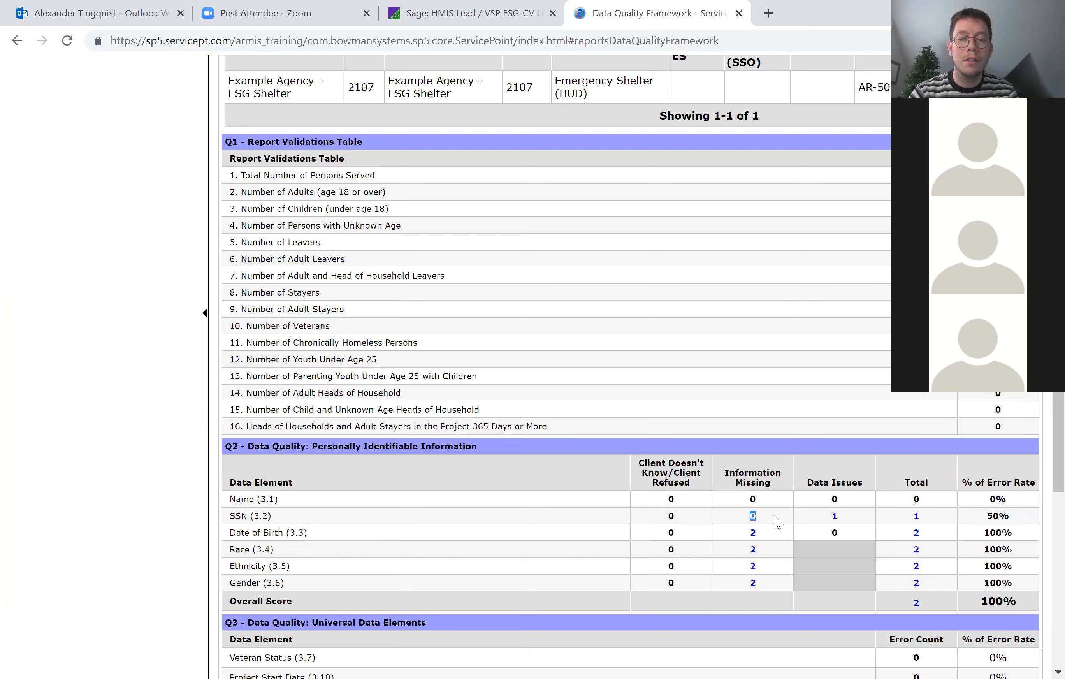
left_click_drag(227, 514, 928, 520)
left_click_drag(983, 515, 1015, 519)
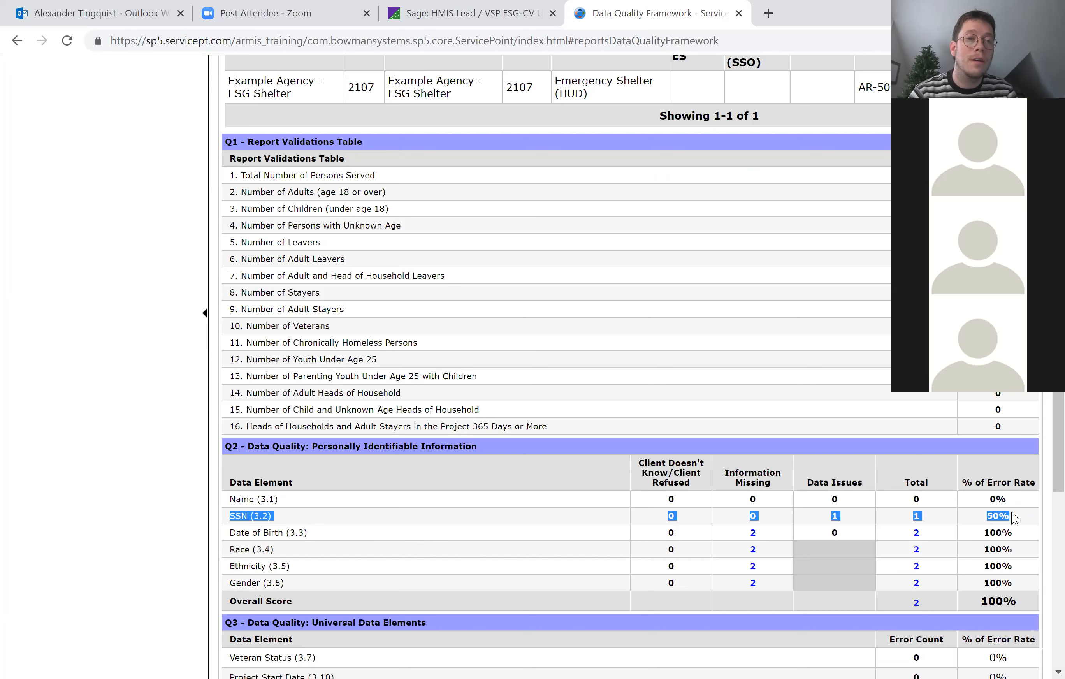
left_click(1015, 519)
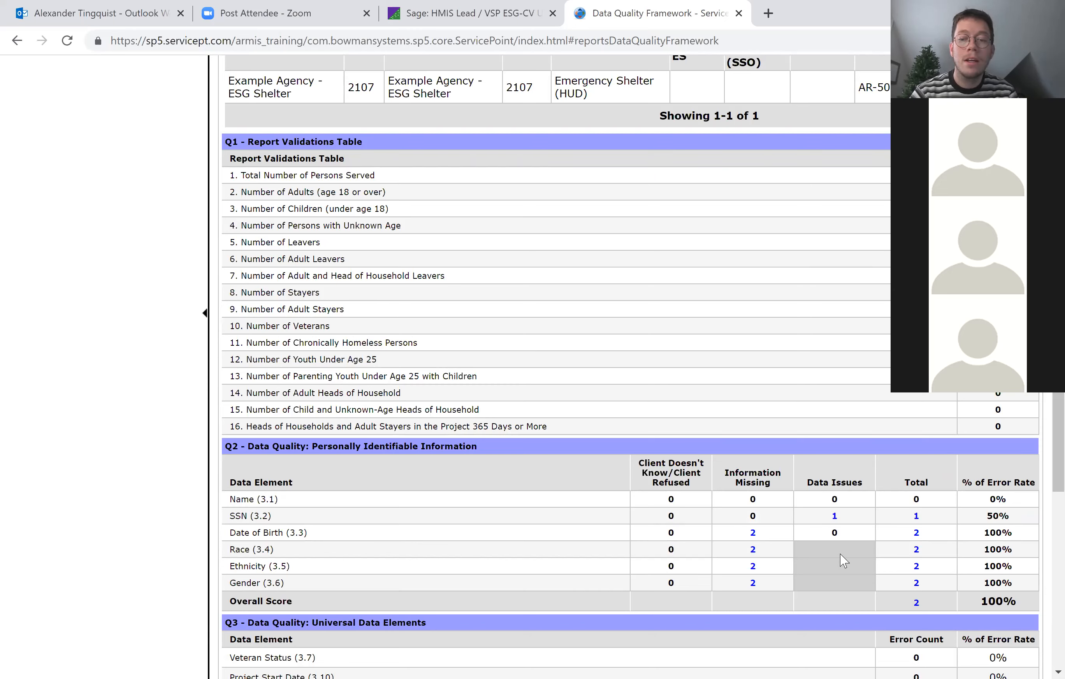
View the clients counted under Information Missing for Gender in Q2 and close the list.
scroll(744, 596, "down", 1)
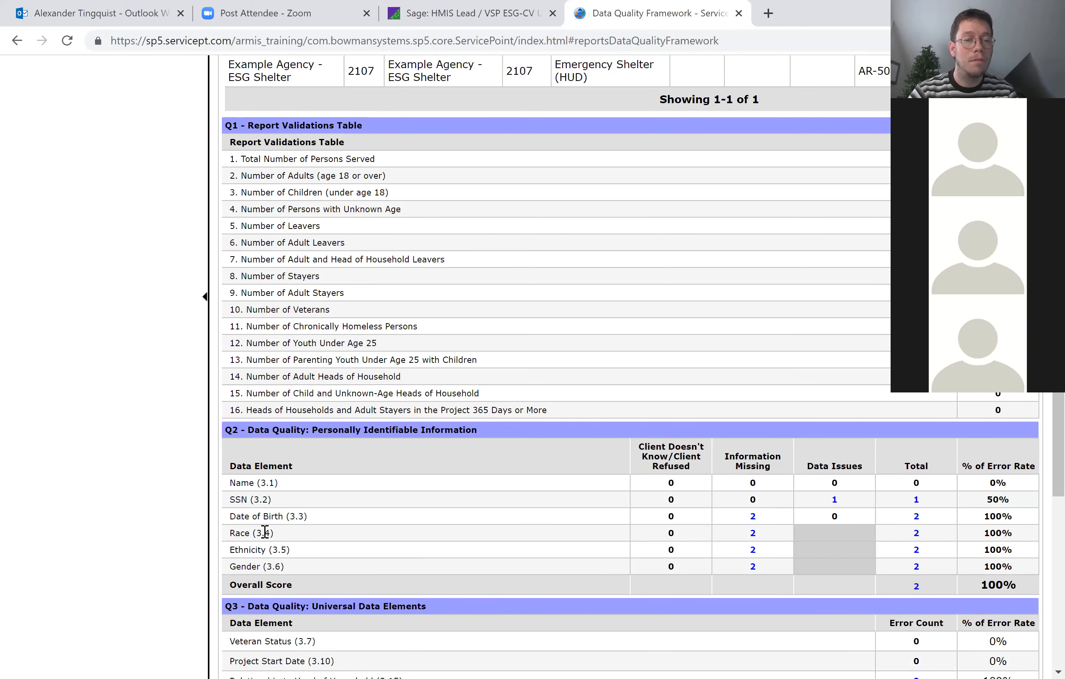
left_click(752, 568)
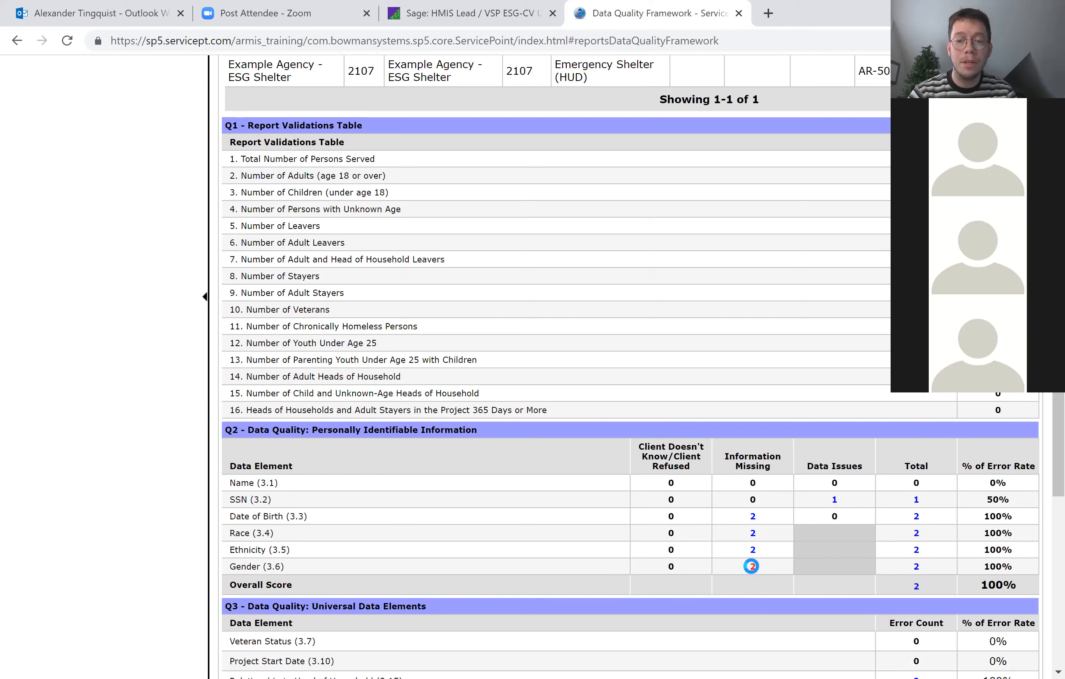
scroll(680, 482, "up", 3)
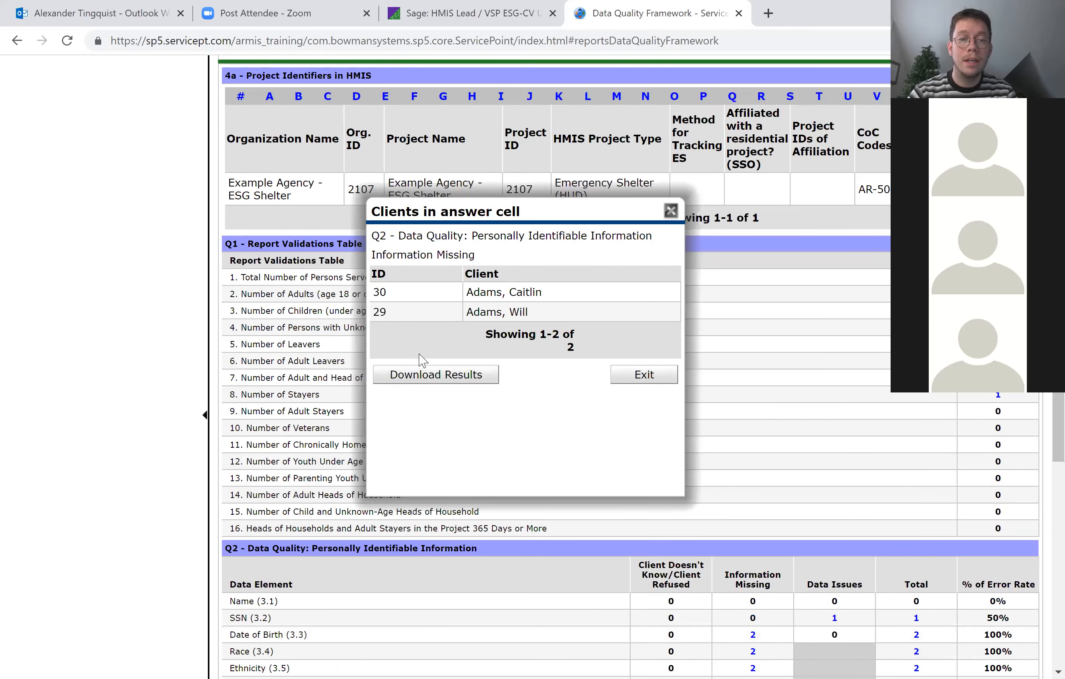
scroll(394, 373, "up", 1)
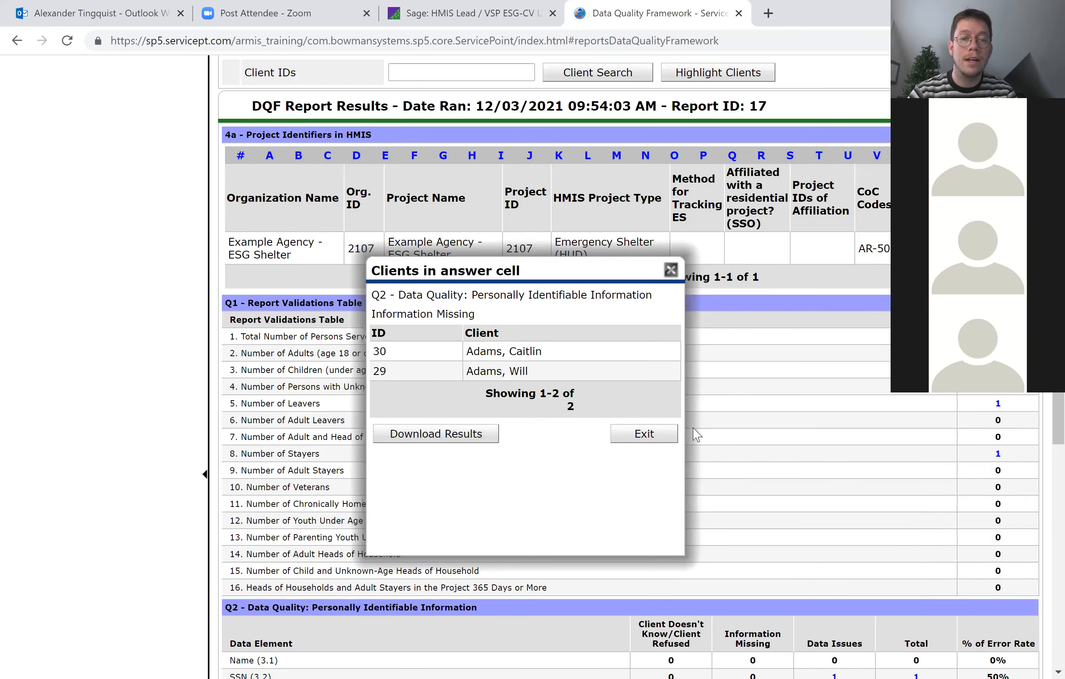
left_click(644, 434)
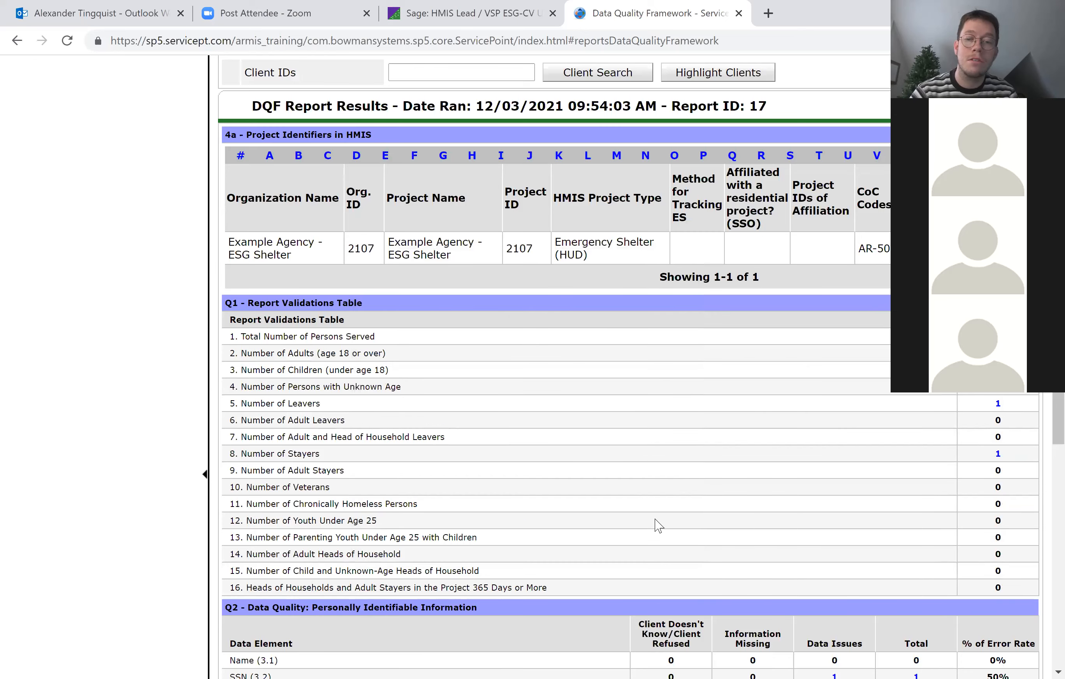
Review the Q3 universal data elements and the remaining data quality tables, Q4 through Q7.
scroll(657, 526, "down", 5)
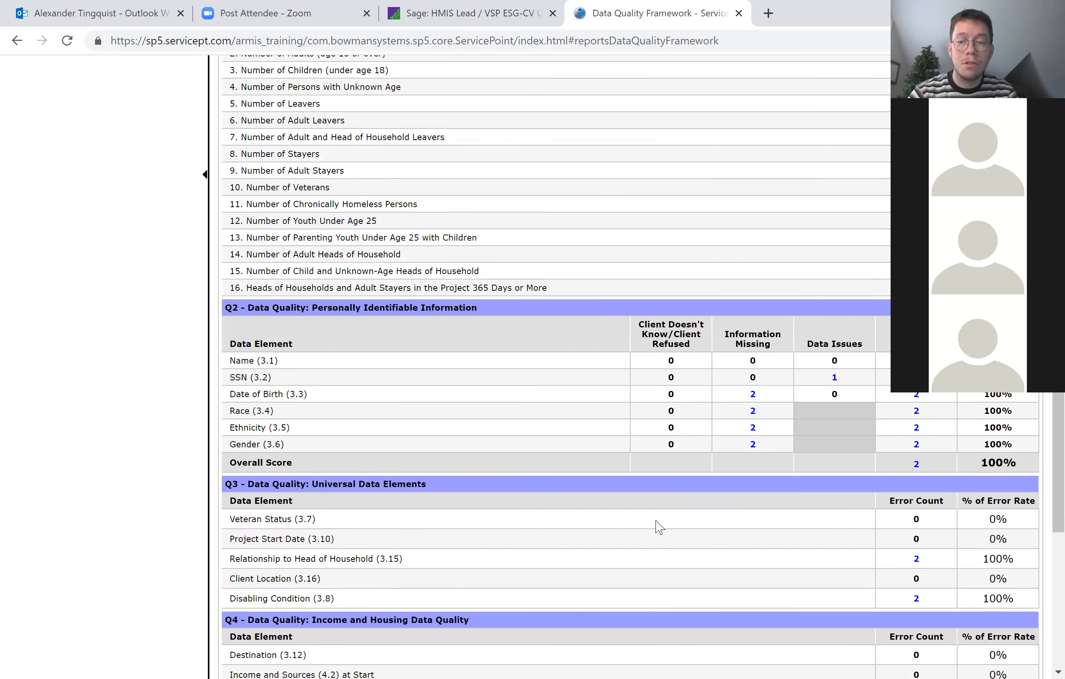
scroll(745, 432, "down", 2)
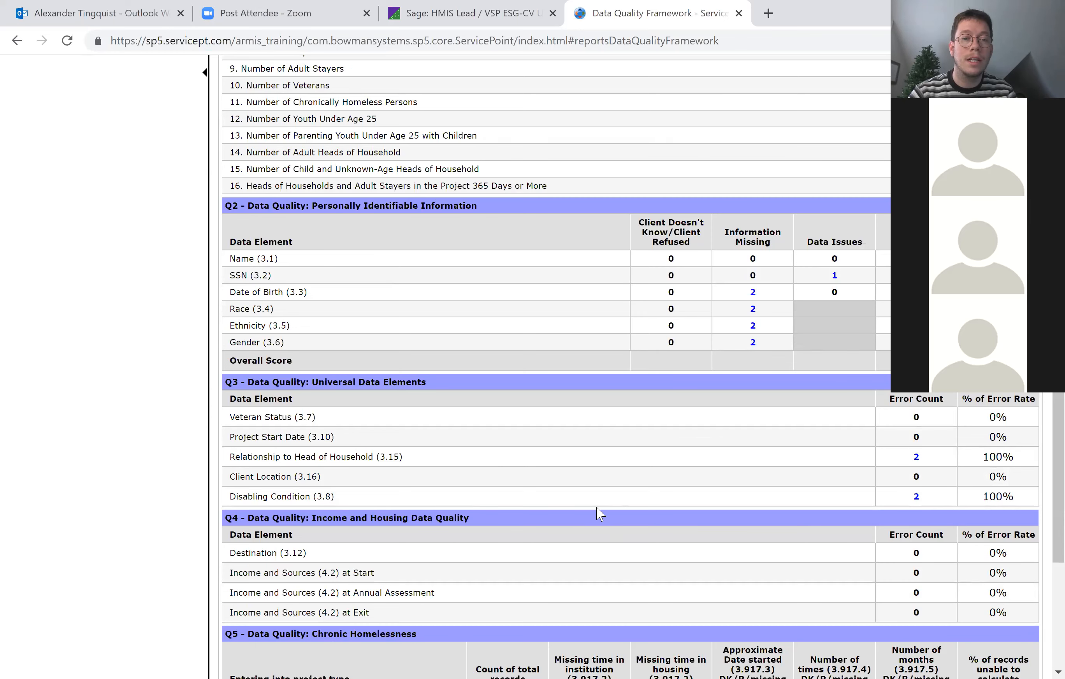
scroll(230, 389, "down", 1)
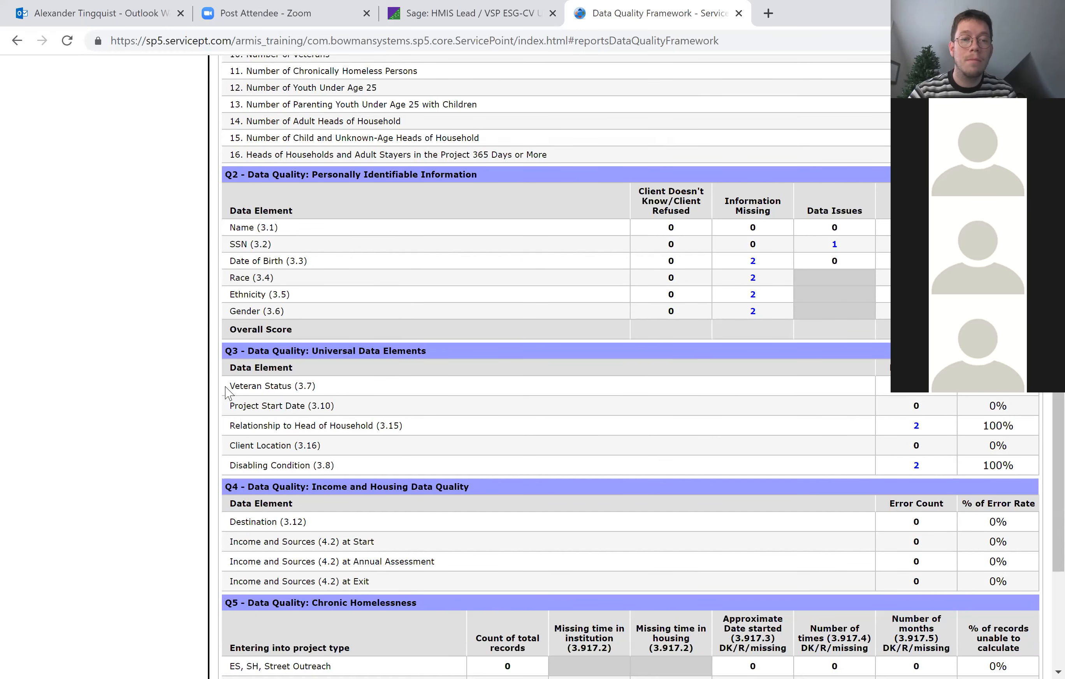
left_click_drag(227, 393, 373, 468)
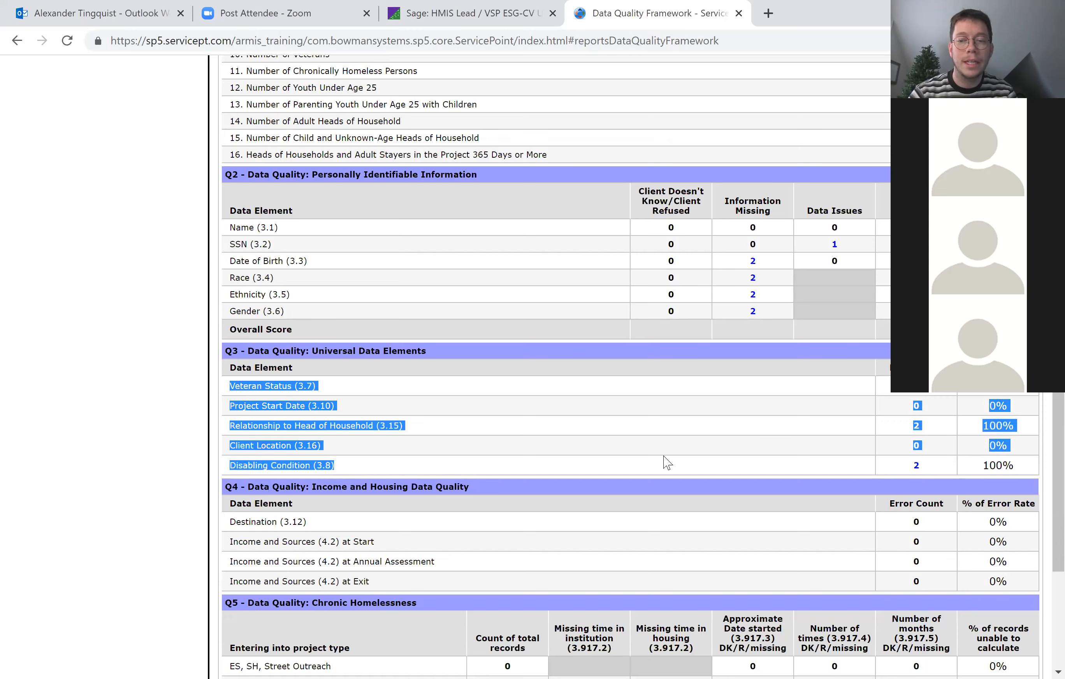
left_click(692, 469)
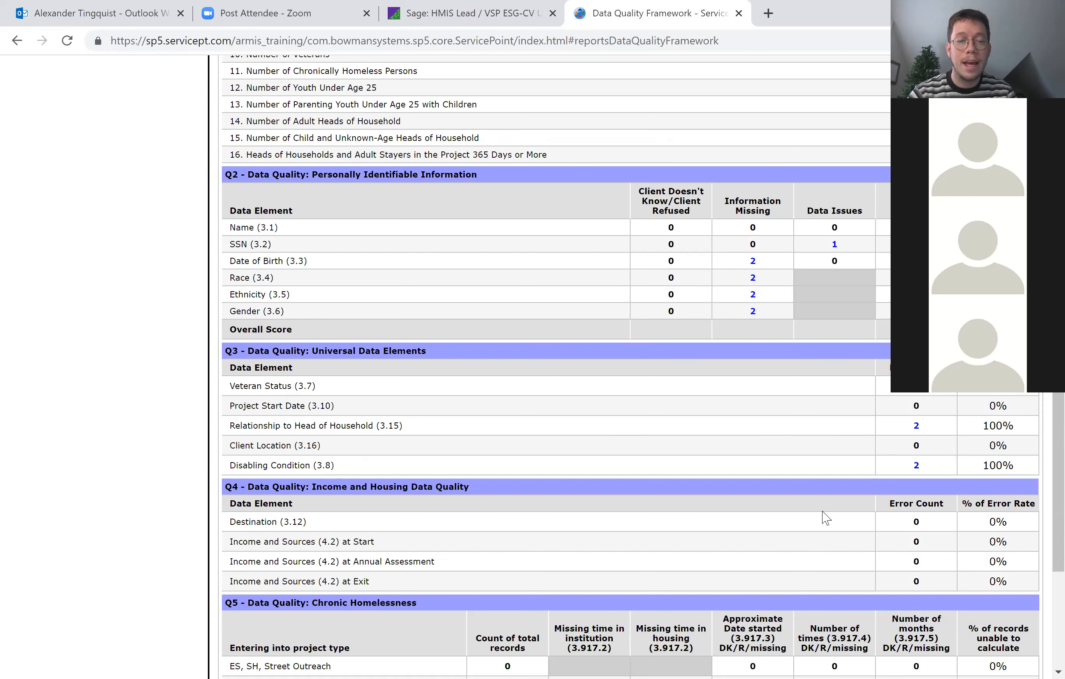
scroll(264, 435, "down", 2)
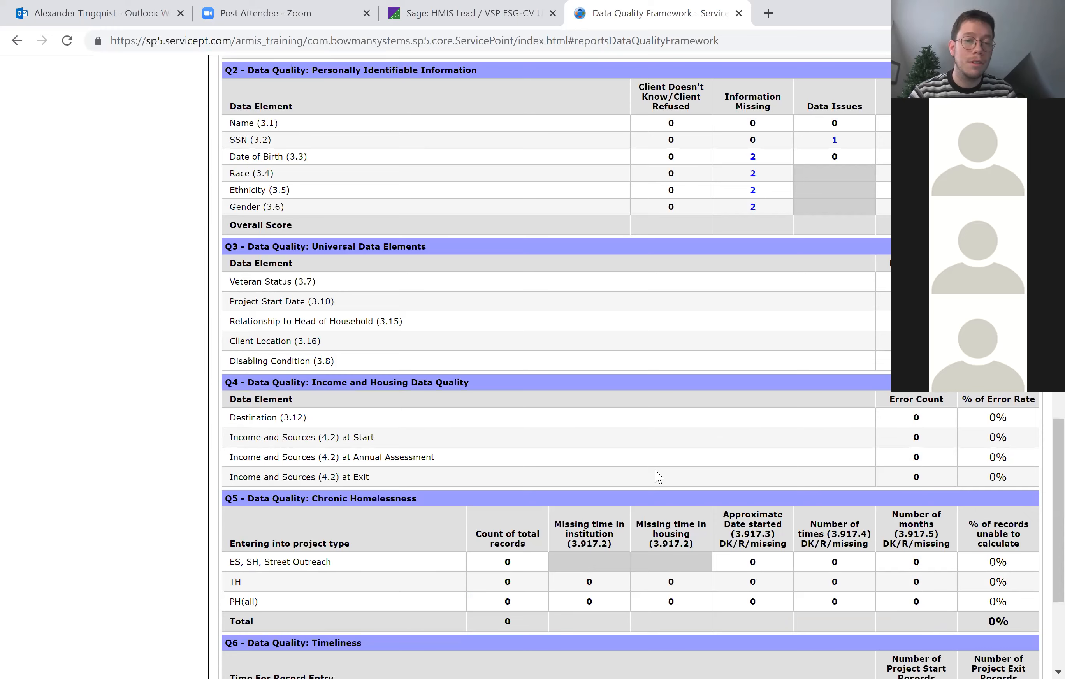
scroll(658, 477, "down", 4)
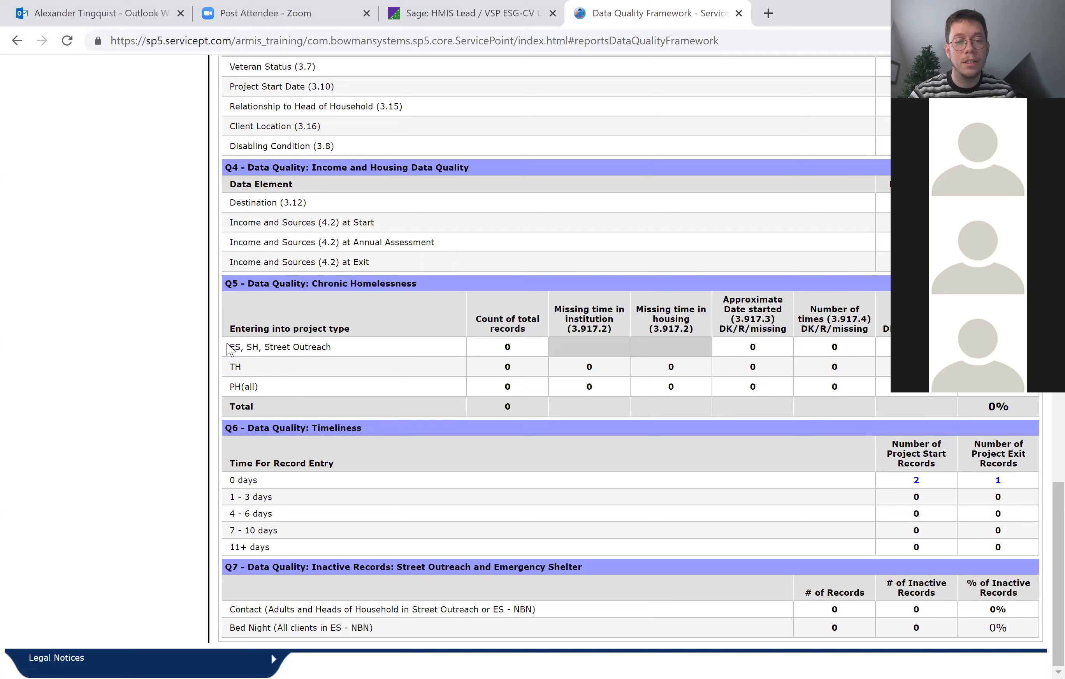
Download the Data Quality Framework report results and open the downloaded CSV-DQF zip file.
scroll(775, 492, "up", 8)
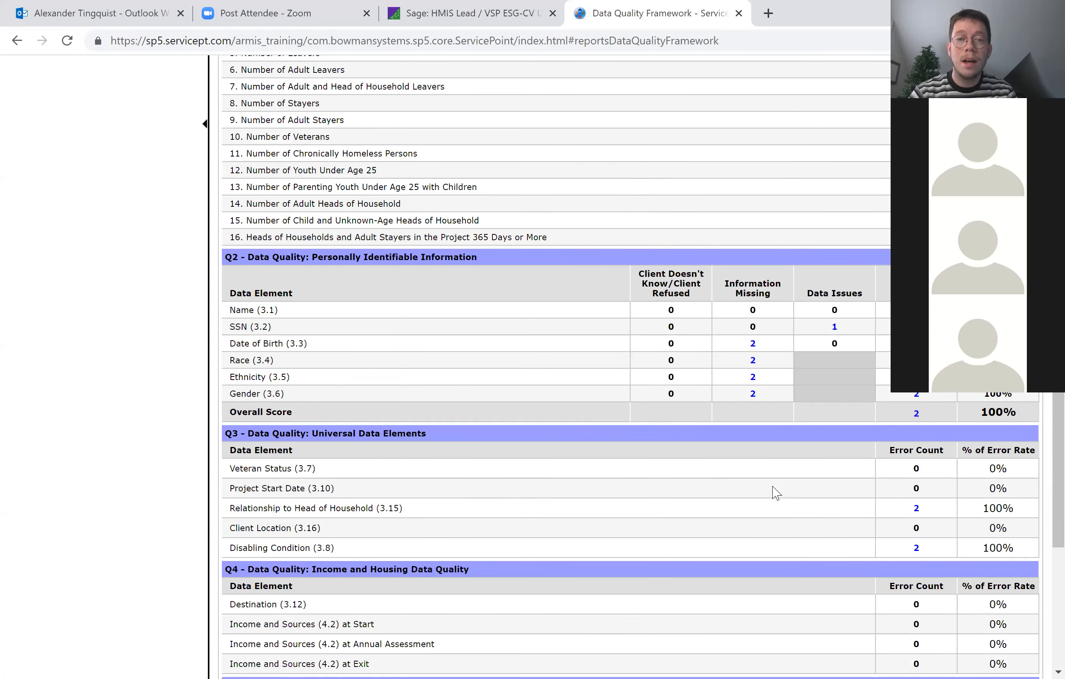
scroll(470, 427, "up", 10)
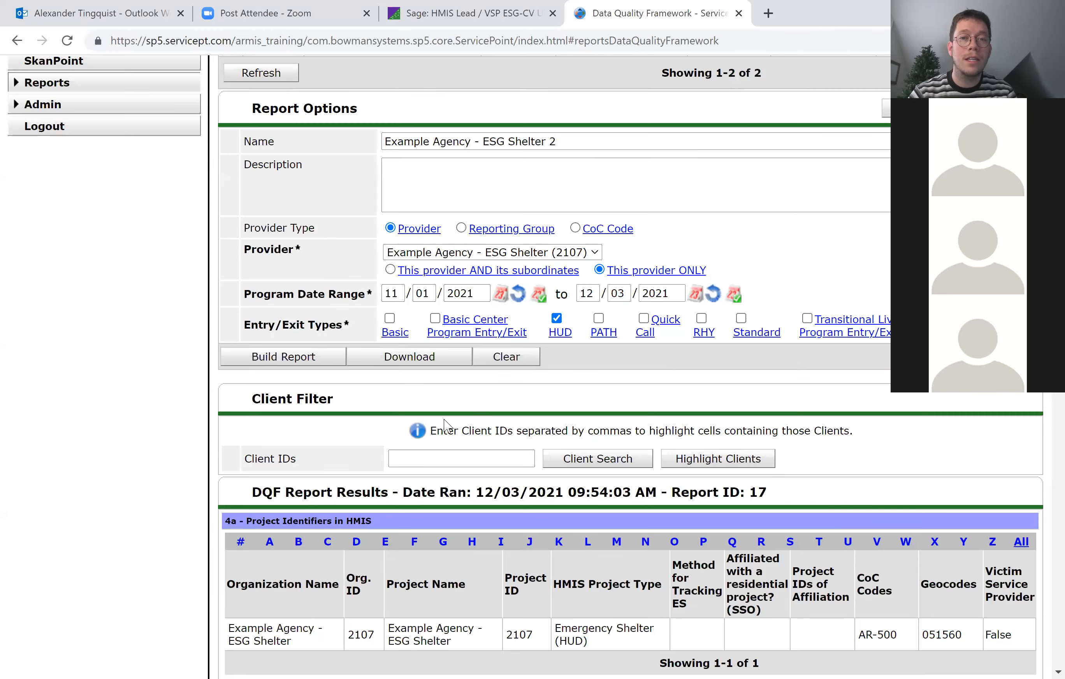
left_click(400, 365)
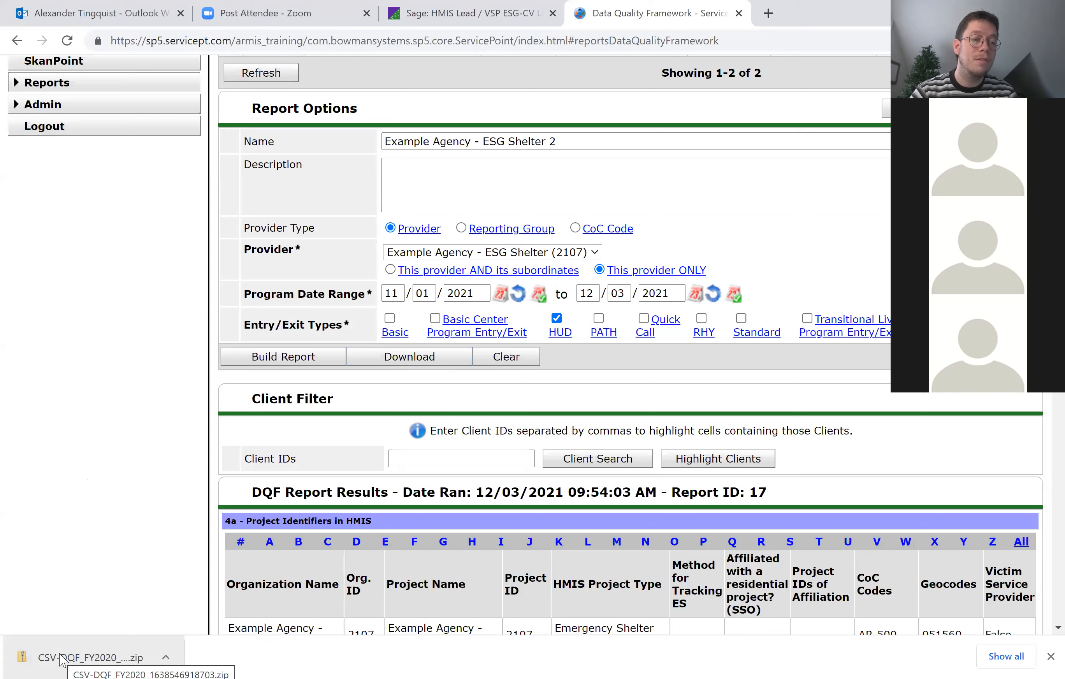
left_click(62, 658)
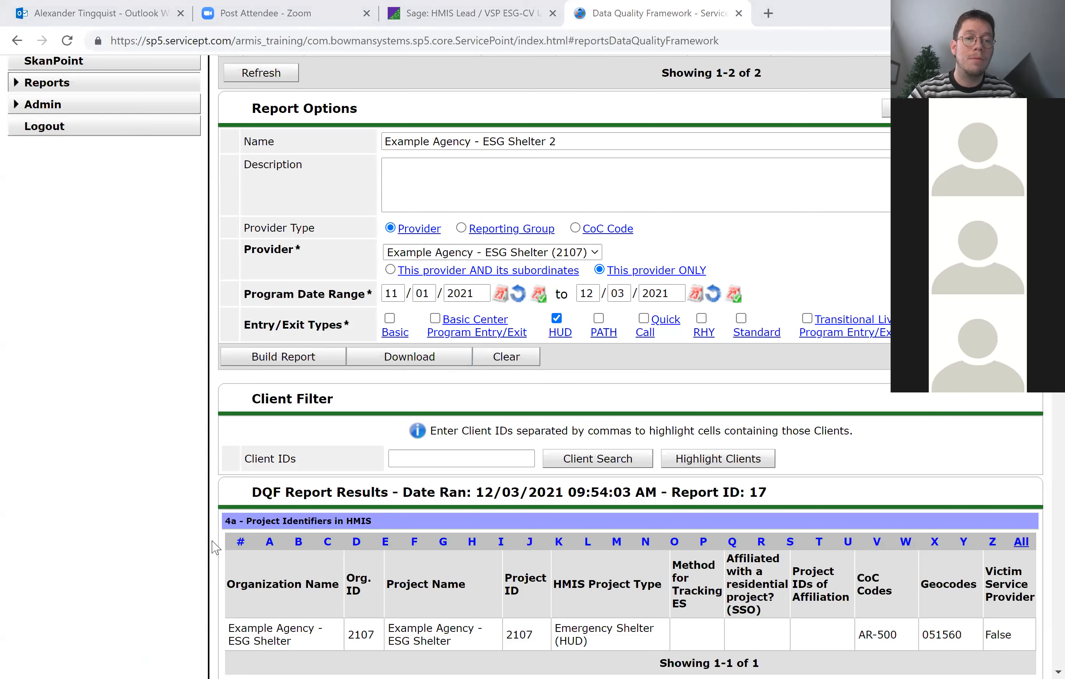
scroll(215, 543, "down", 3)
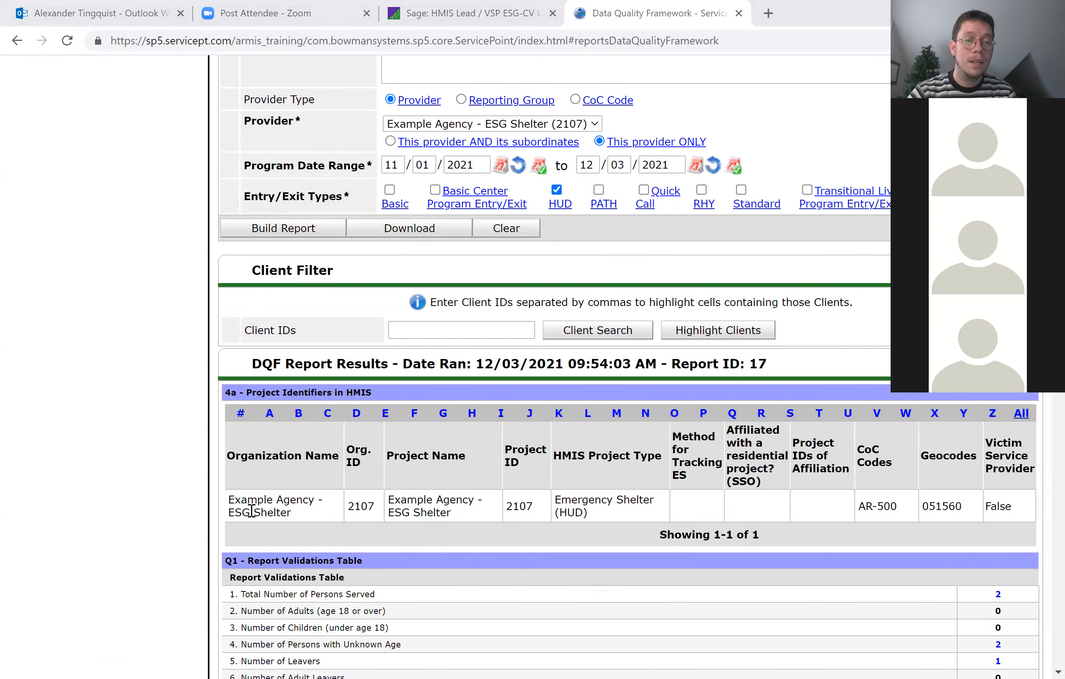
scroll(242, 504, "down", 1)
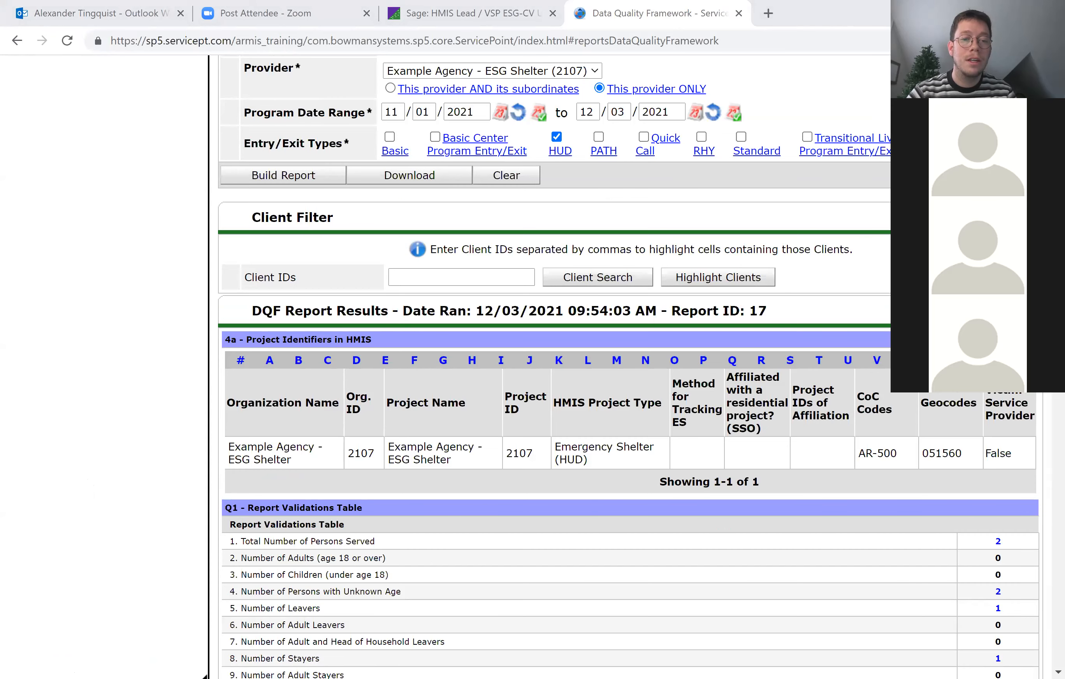
scroll(358, 568, "down", 1)
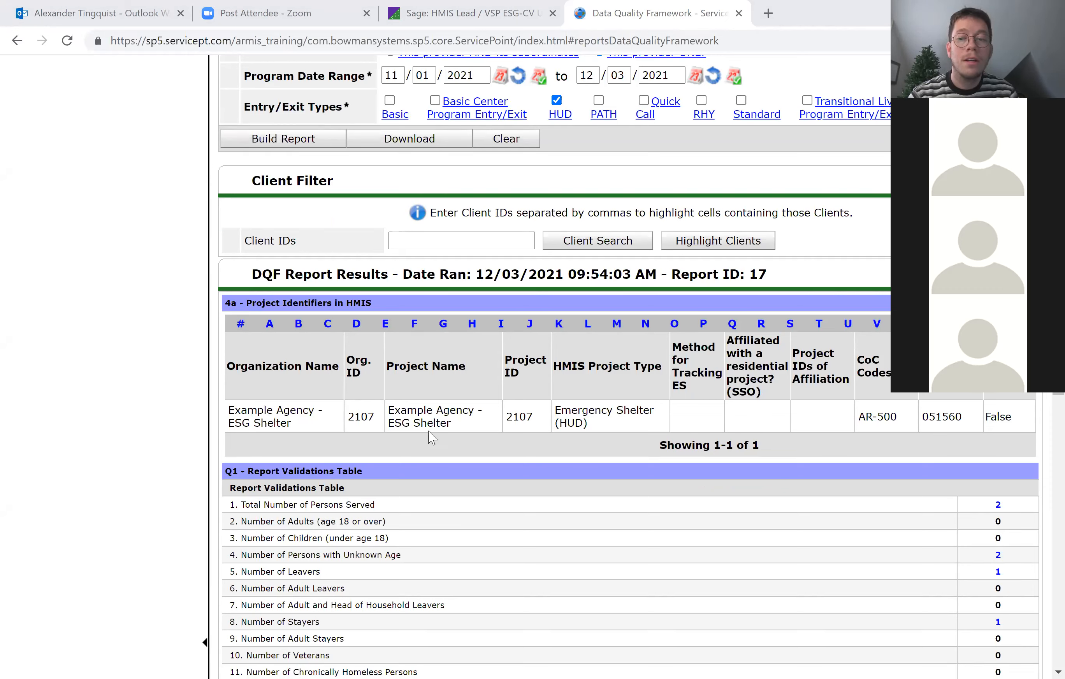
scroll(430, 438, "up", 3)
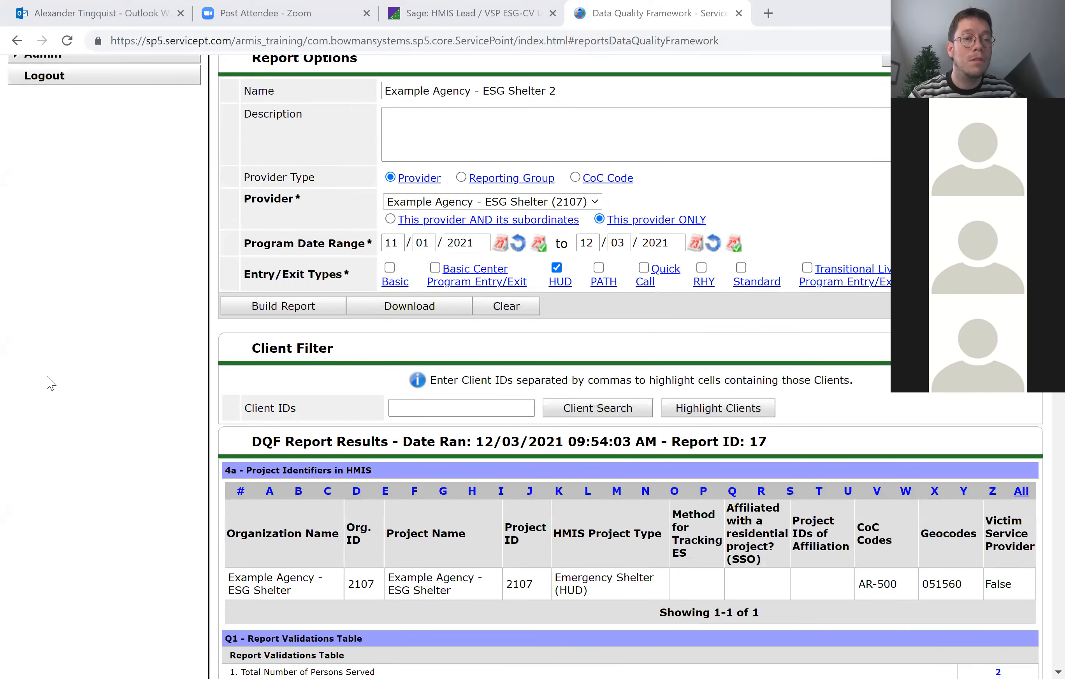
Return to the Report Dashboard and open the ESG CAPER report.
scroll(50, 383, "up", 5)
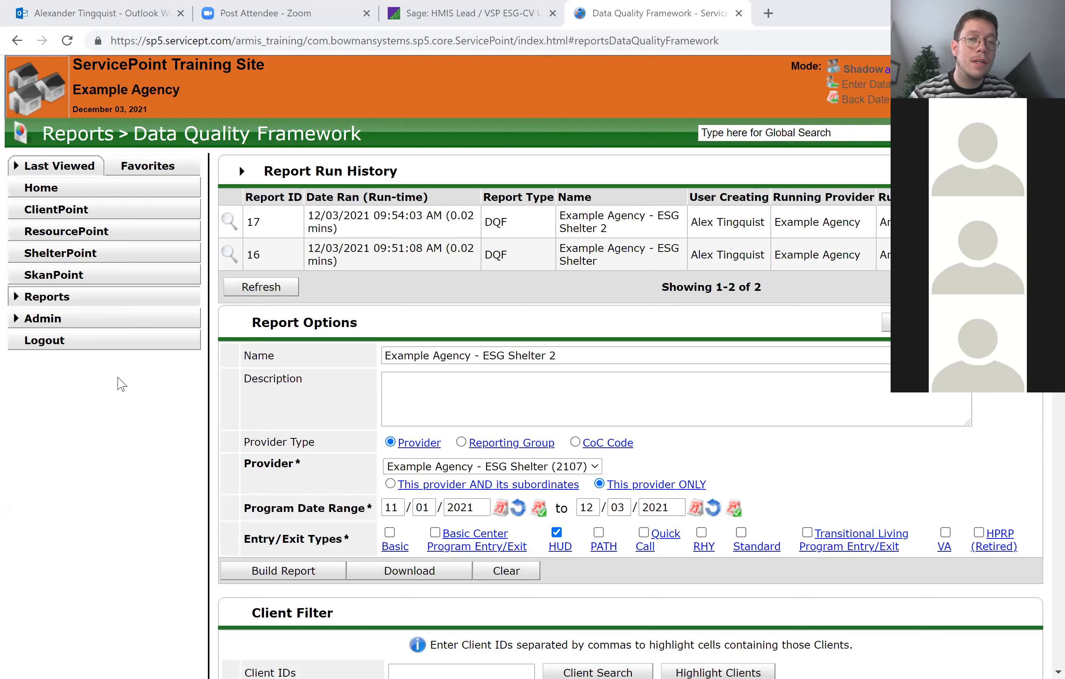
left_click(71, 304)
scroll(787, 490, "down", 2)
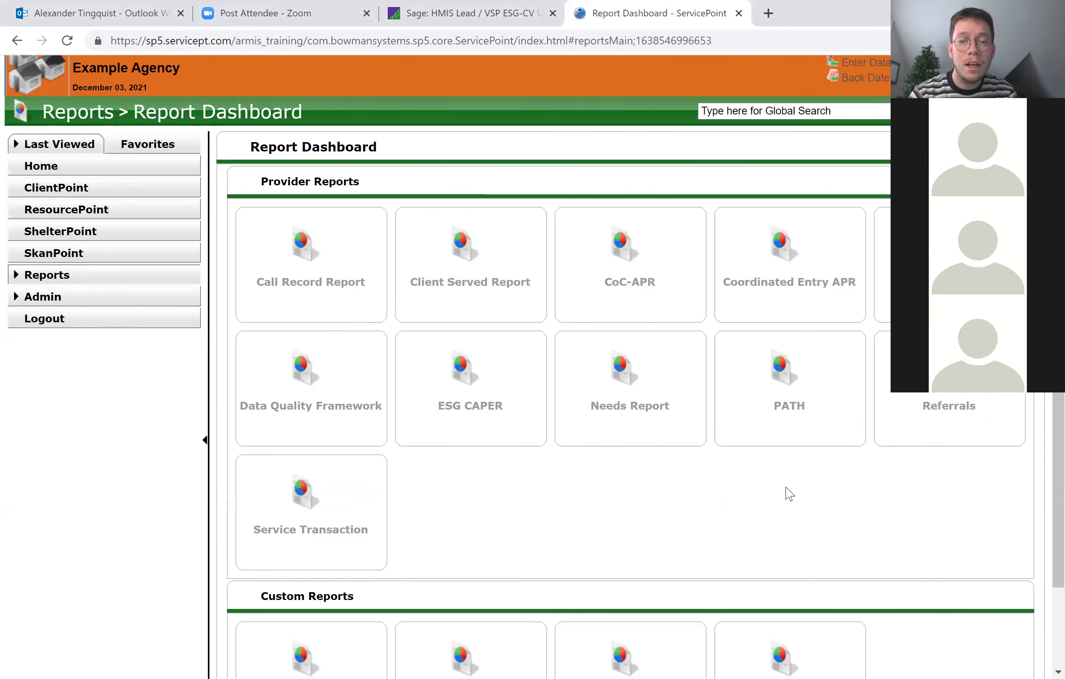
scroll(789, 493, "down", 3)
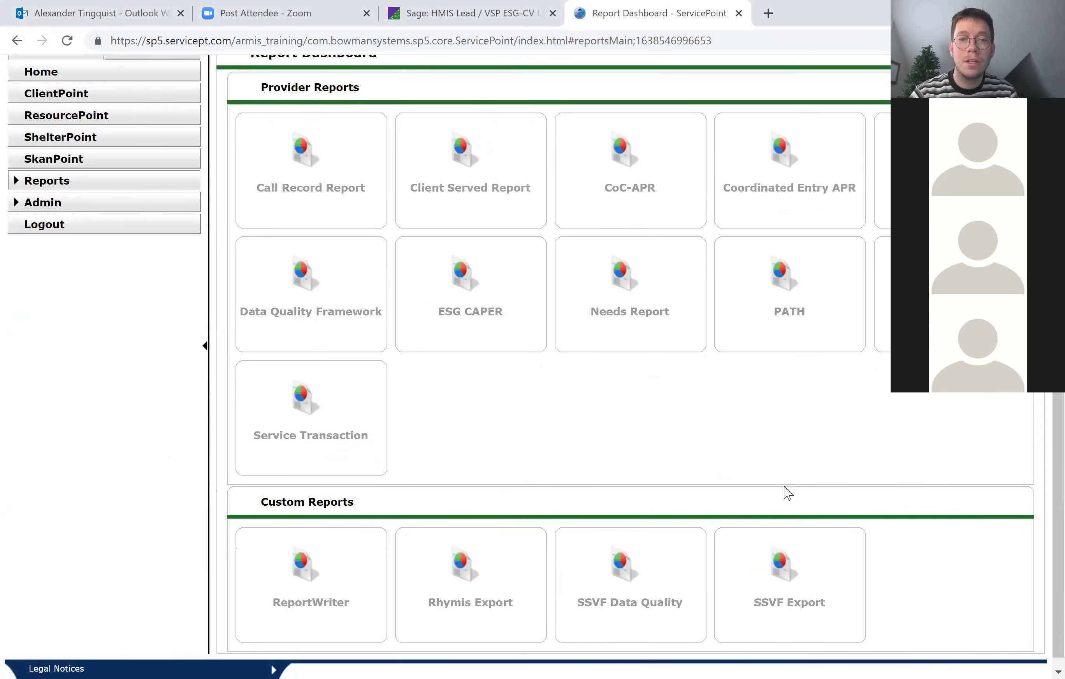
left_click(464, 342)
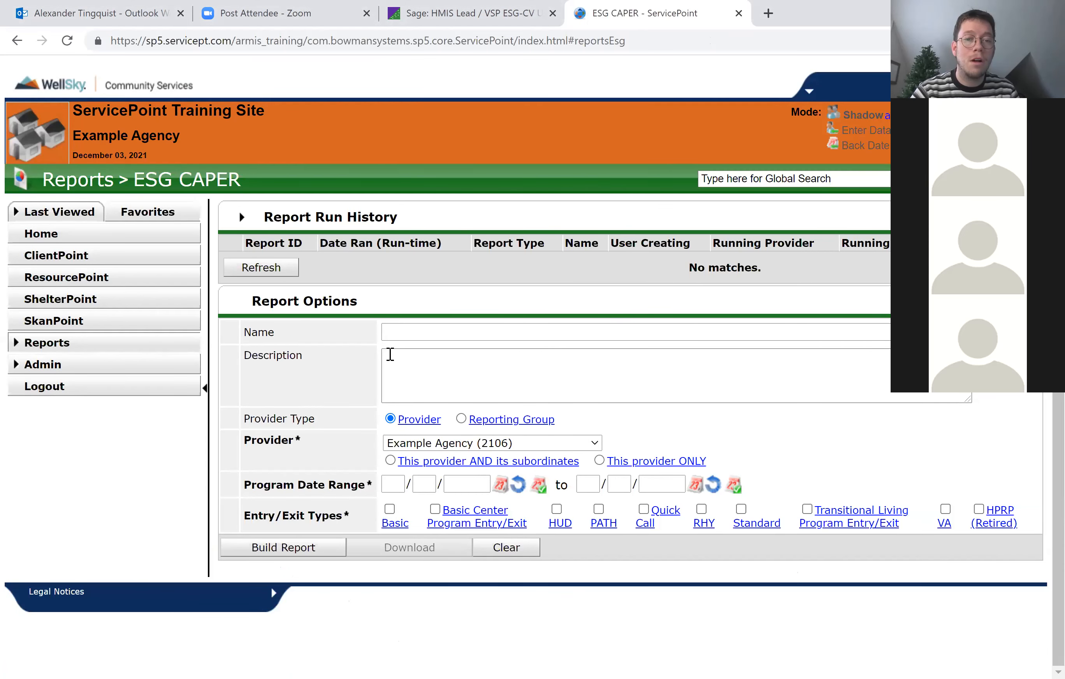
Set the ESG CAPER provider to Example Agency - ESG Shelter (2107) and the entry/exit type to HUD.
left_click(430, 448)
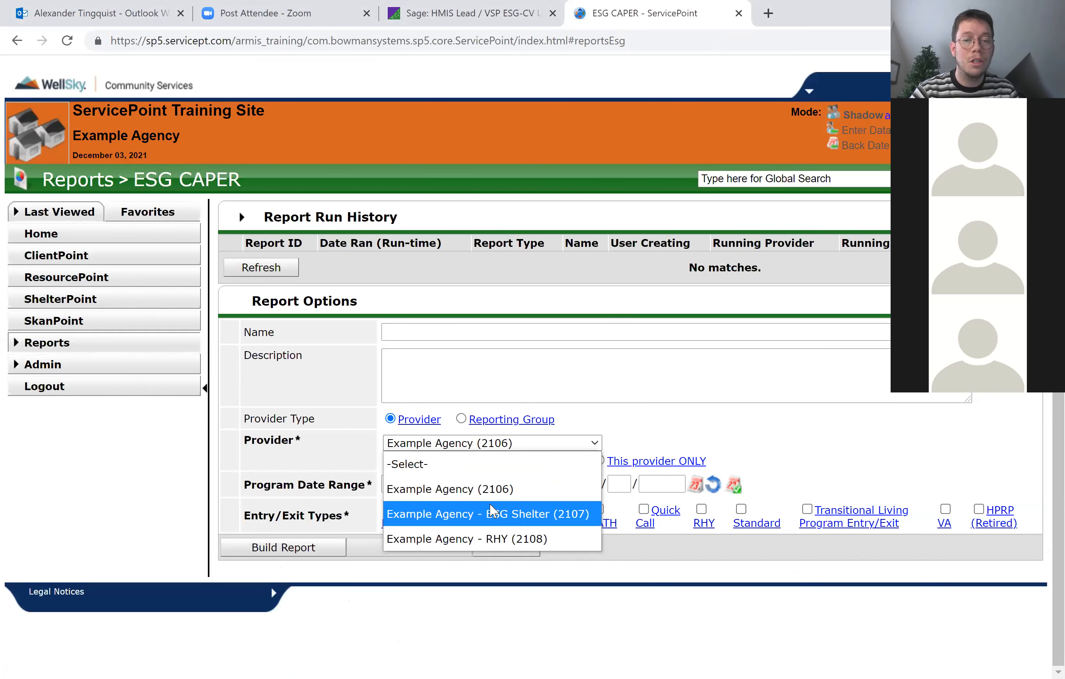
key("Return")
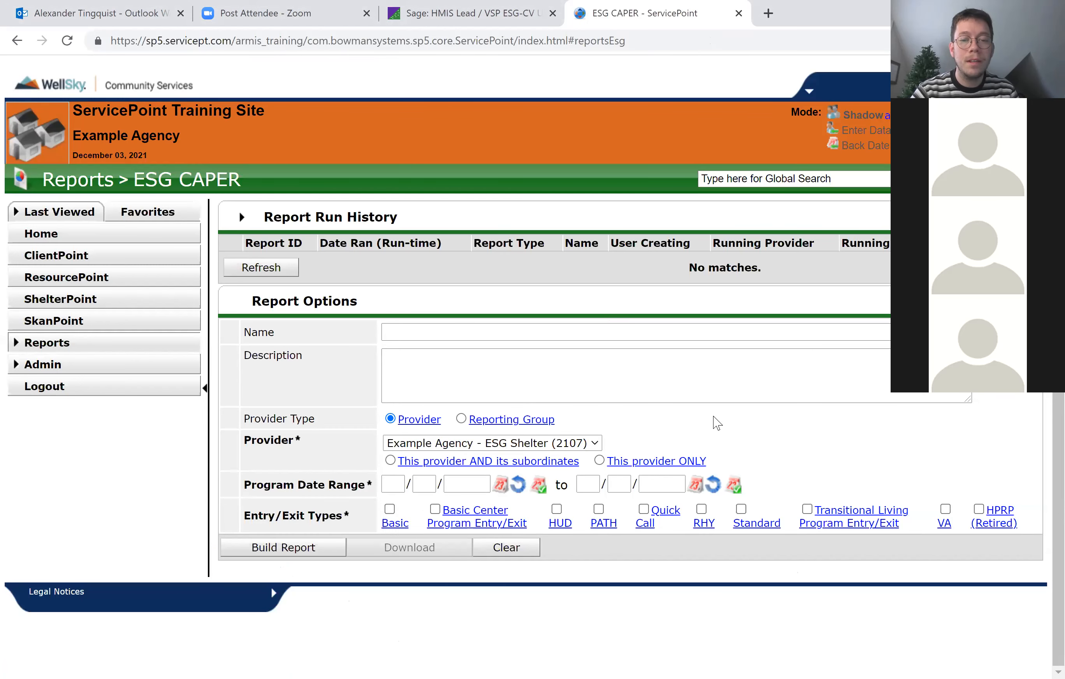
left_click(557, 511)
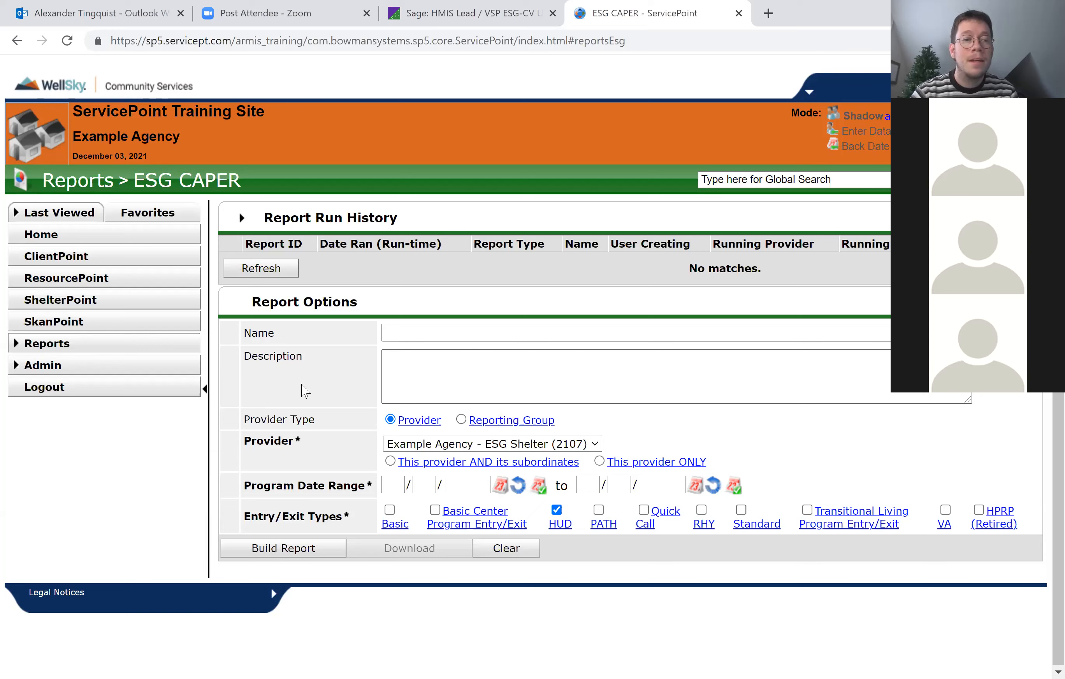
Open ReportWriter from the custom reports on the Report Dashboard and start a new report.
left_click(115, 345)
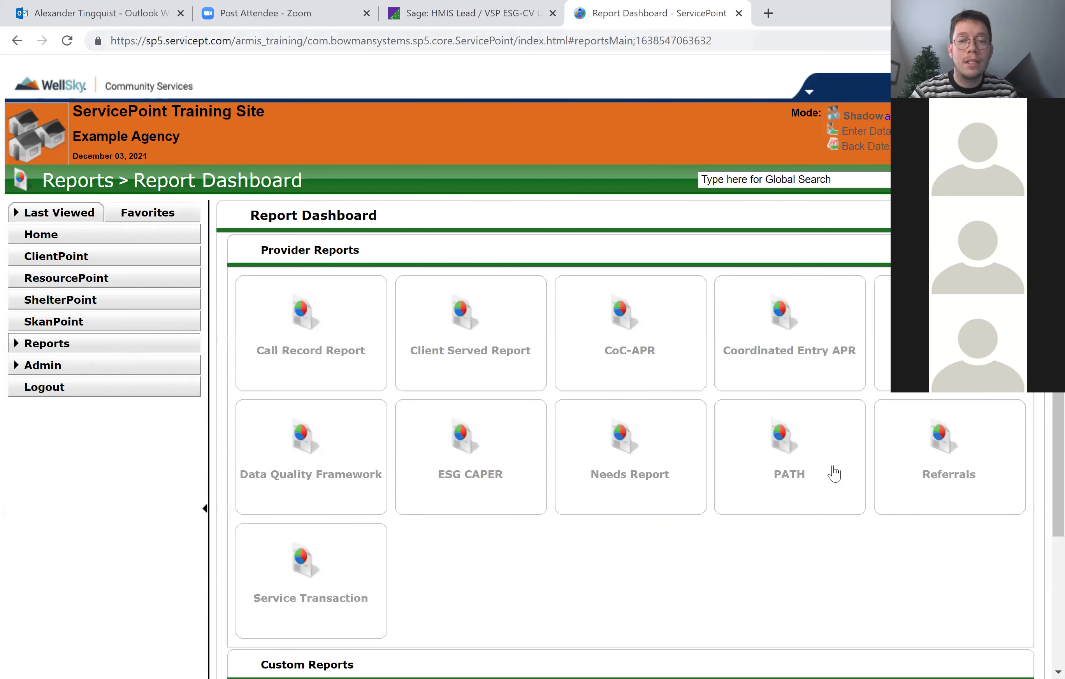
scroll(837, 472, "down", 4)
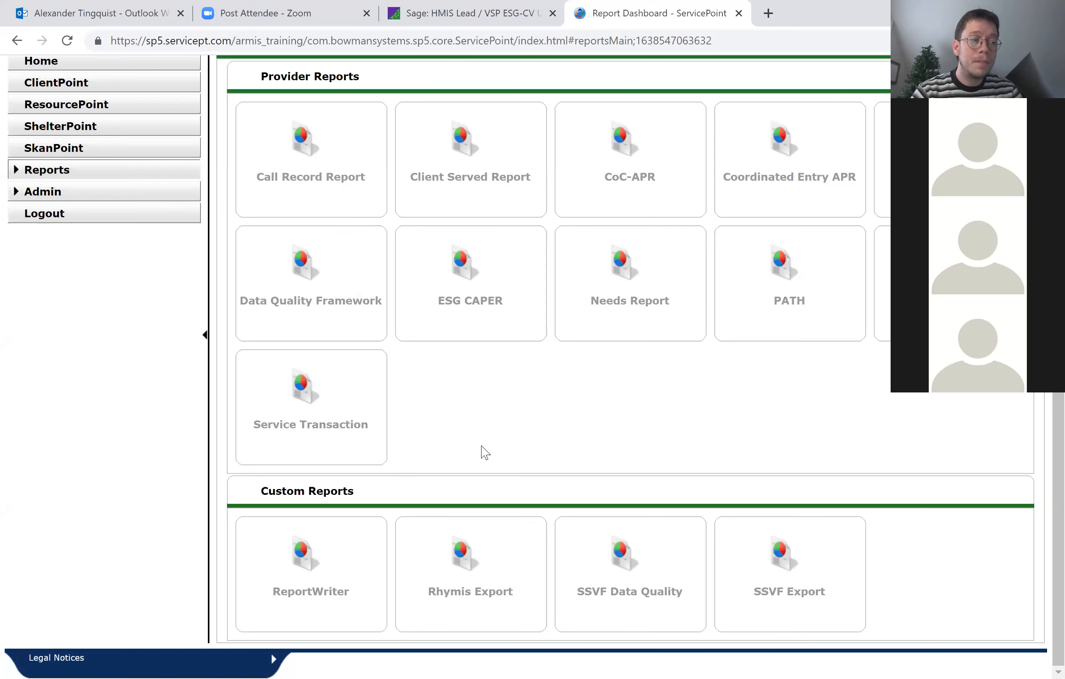
left_click(314, 549)
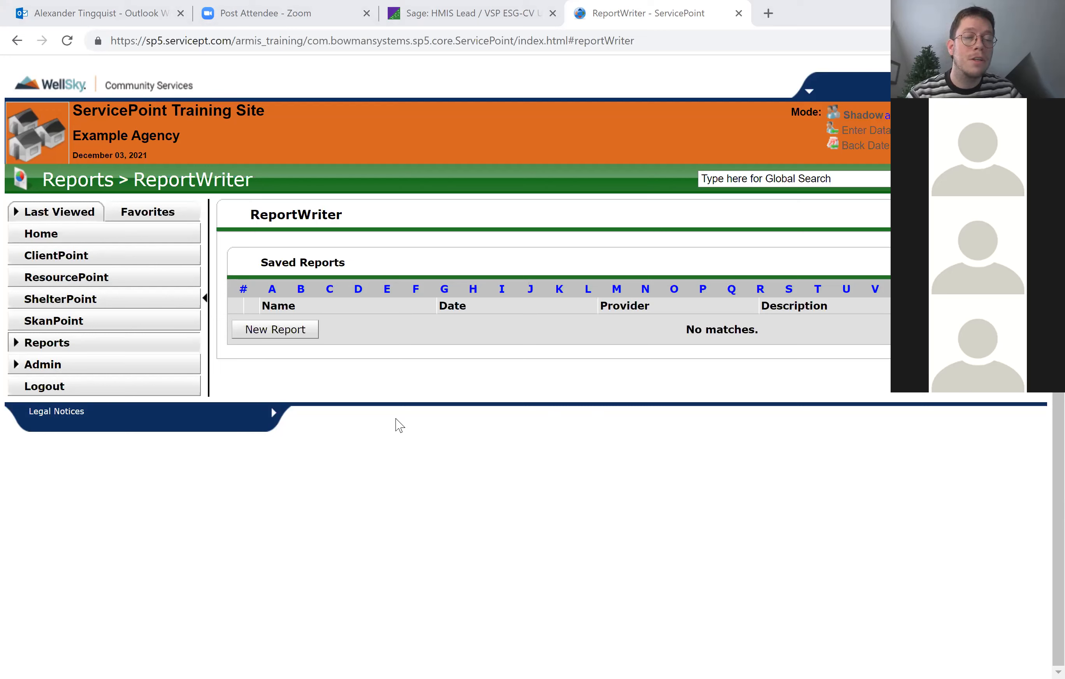
left_click(275, 330)
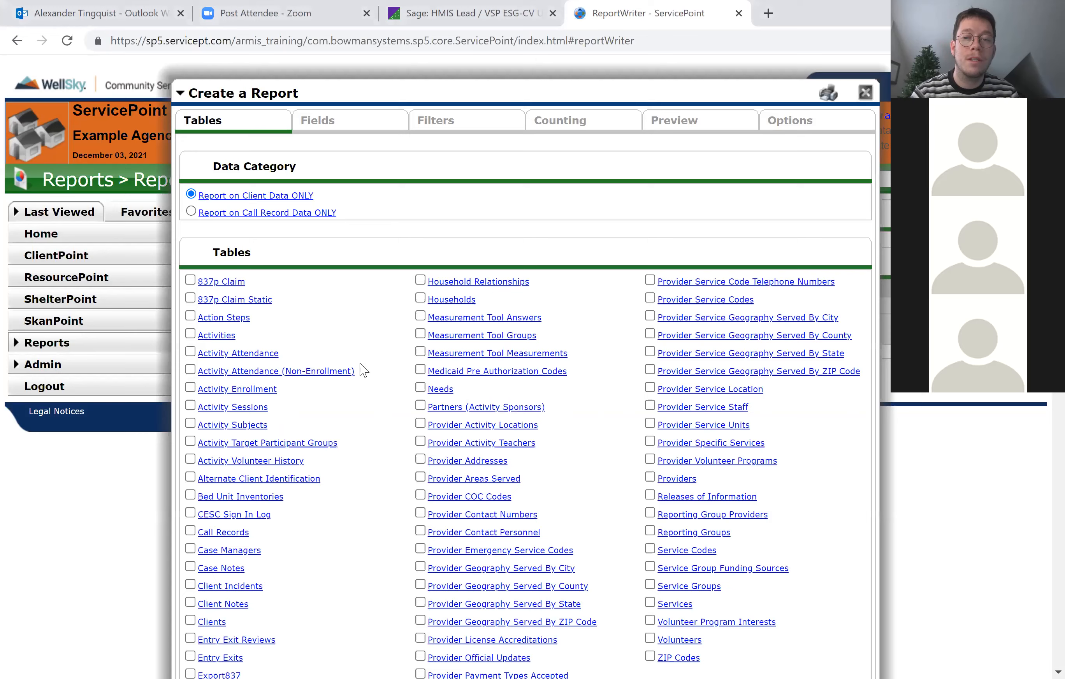
Select the Clients, Entry Exits and Services tables as data sources for the new report.
scroll(363, 370, "down", 1)
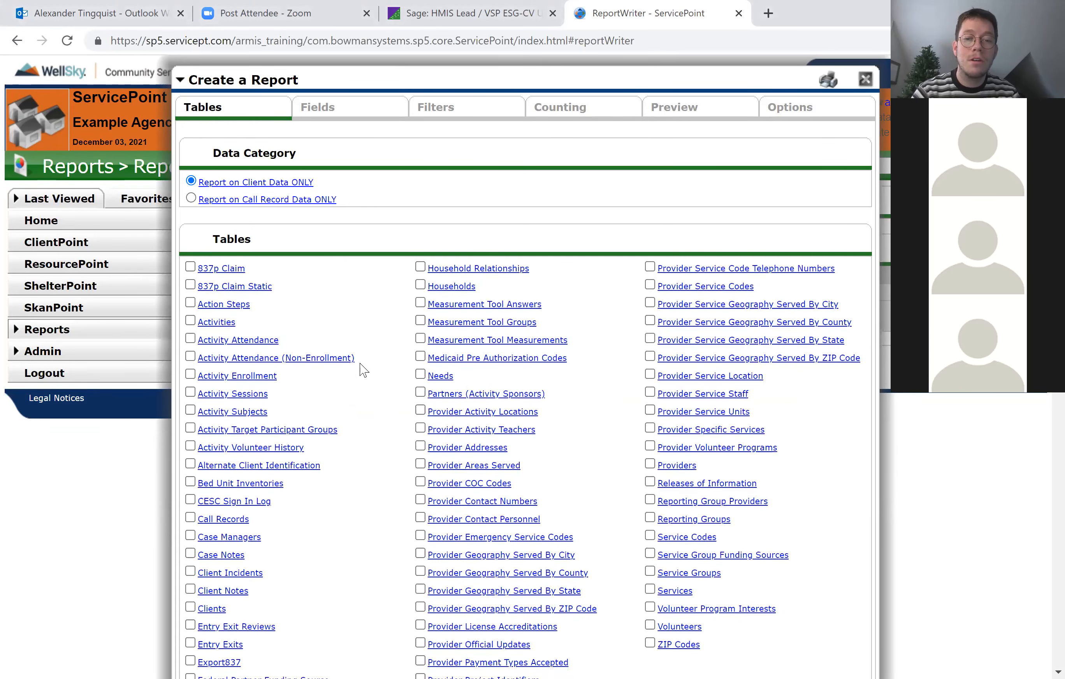
scroll(363, 370, "down", 3)
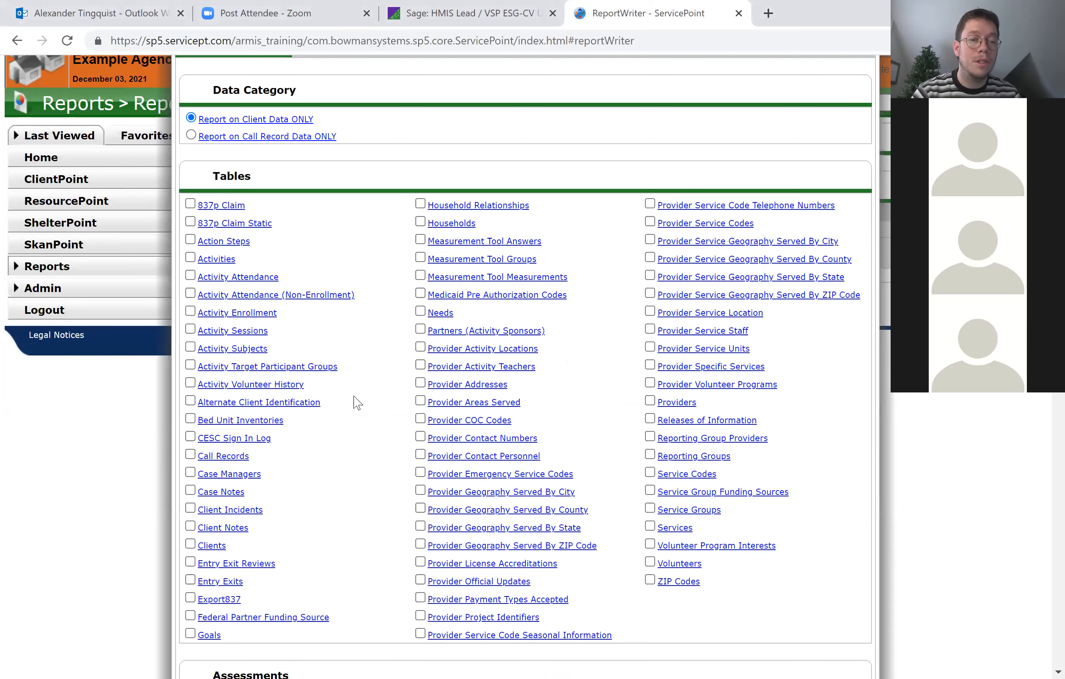
left_click(191, 544)
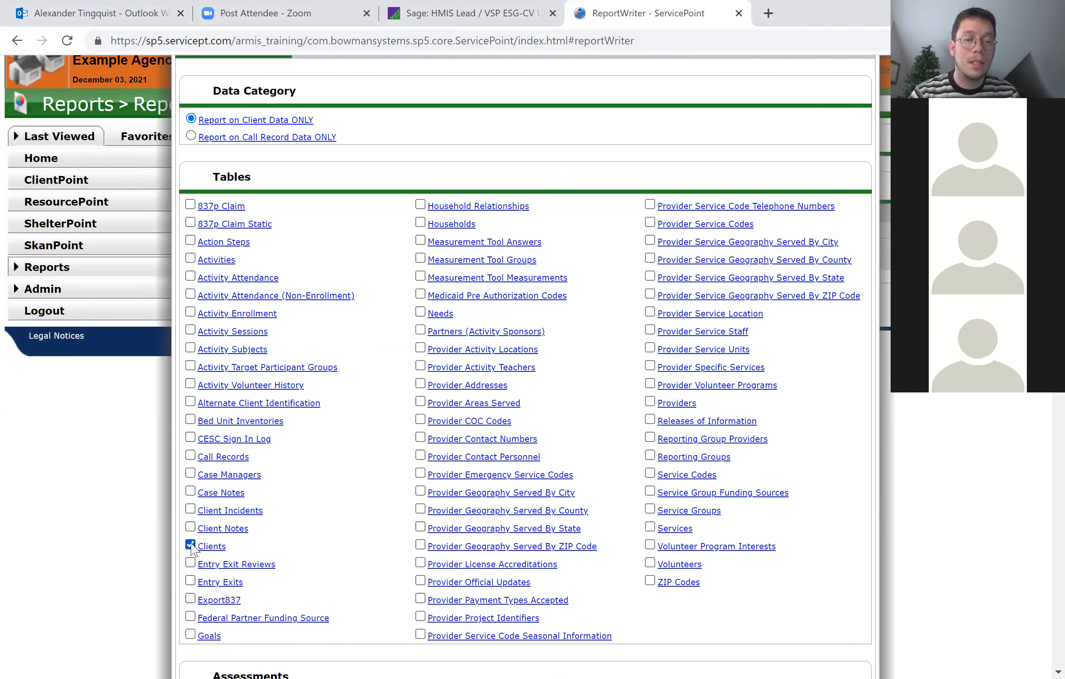
left_click(191, 581)
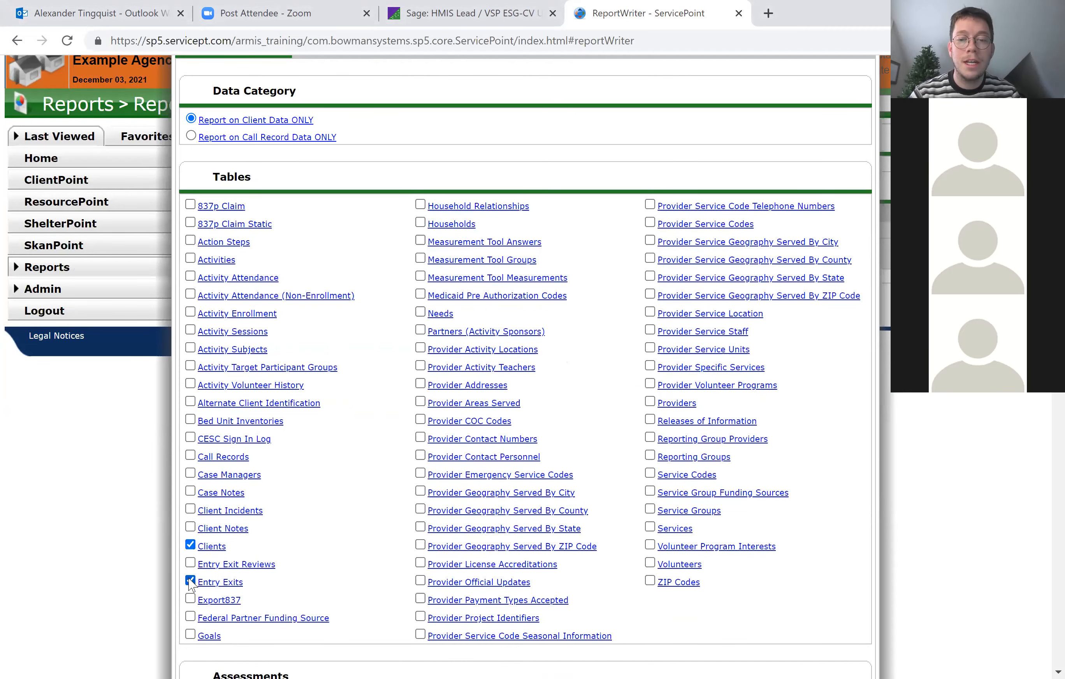
left_click(649, 526)
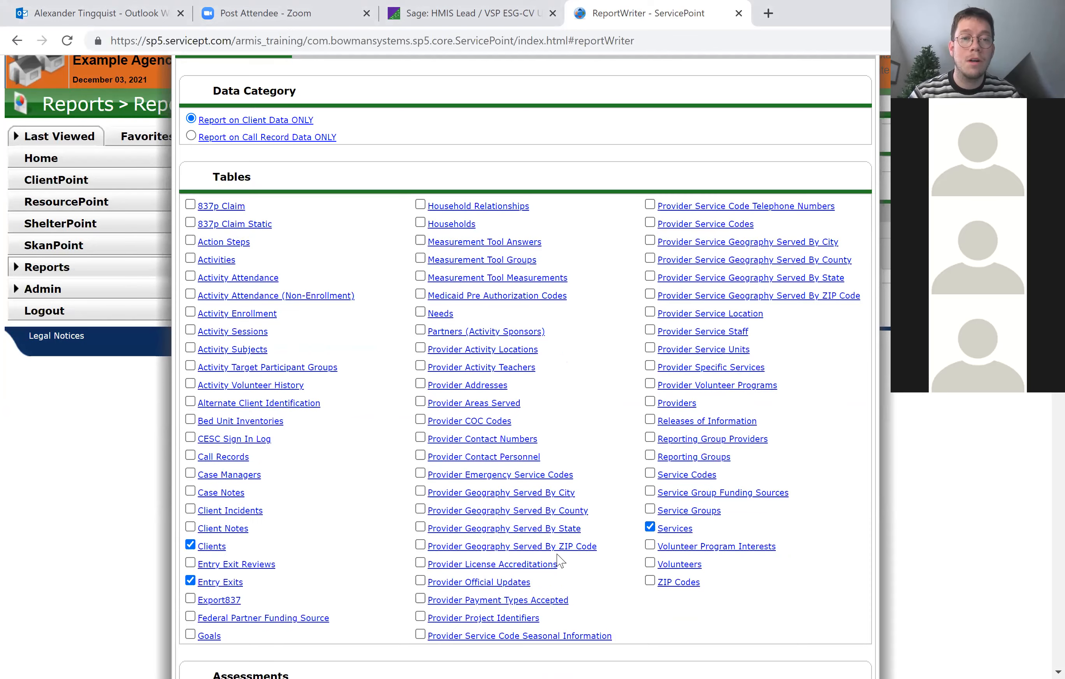
Include the Client ID, First Name and Last Name fields from the Clients table and look through its remaining fields.
scroll(560, 561, "up", 2)
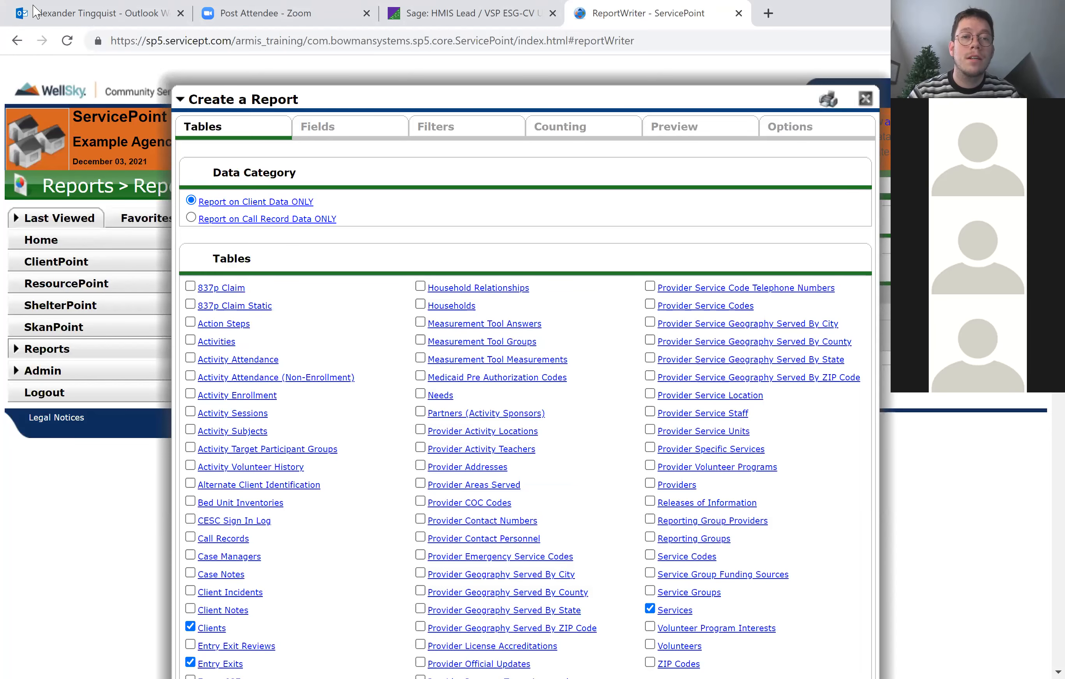
left_click(331, 134)
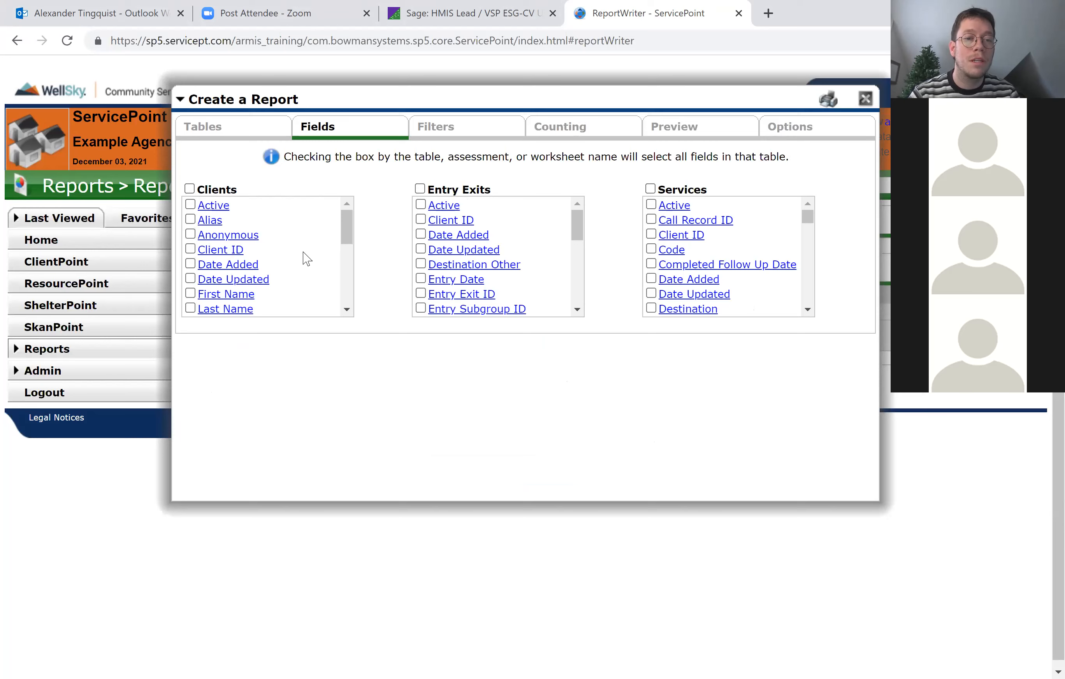
left_click(190, 249)
left_click(190, 294)
left_click(191, 309)
scroll(276, 282, "down", 3)
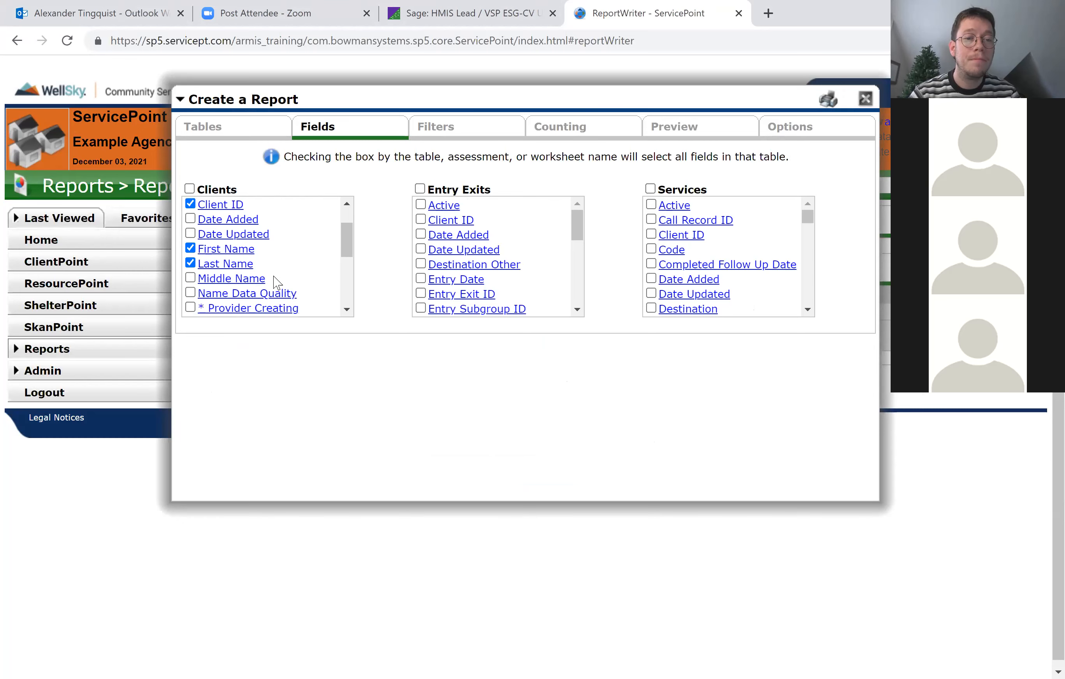
scroll(276, 281, "down", 3)
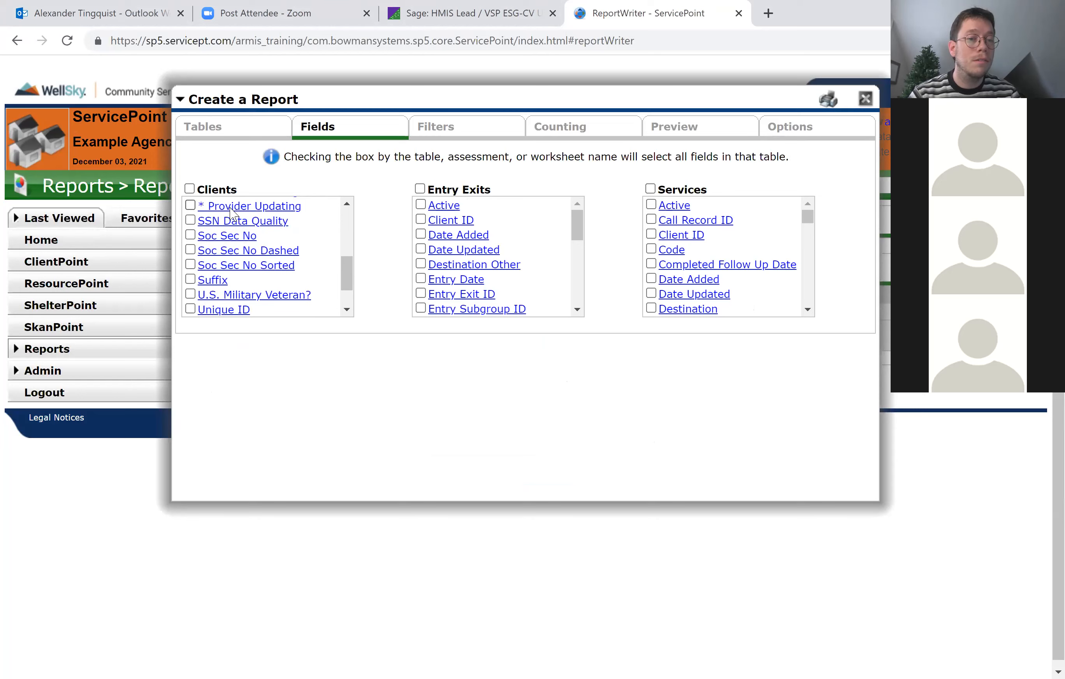
scroll(314, 268, "down", 2)
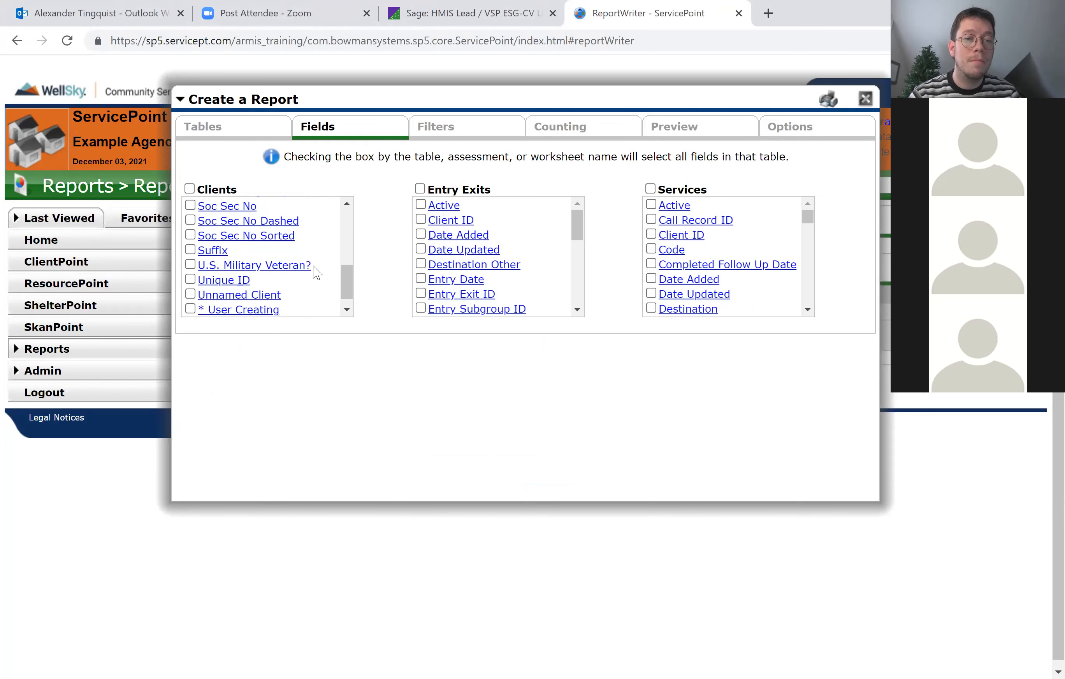
scroll(300, 291, "up", 5)
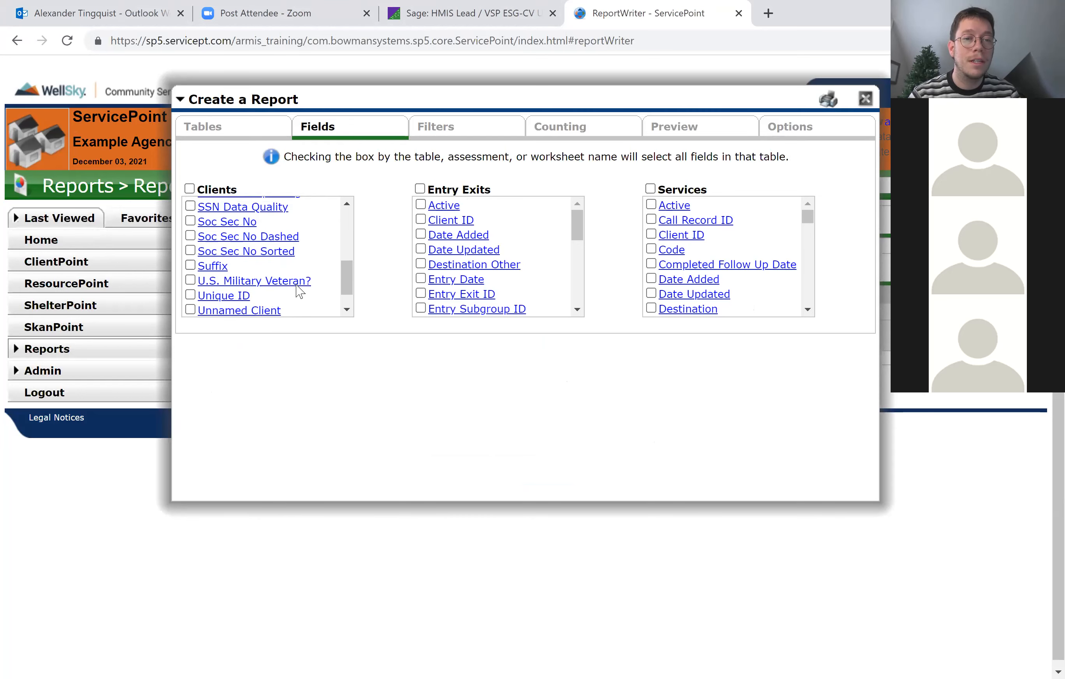
scroll(300, 291, "up", 2)
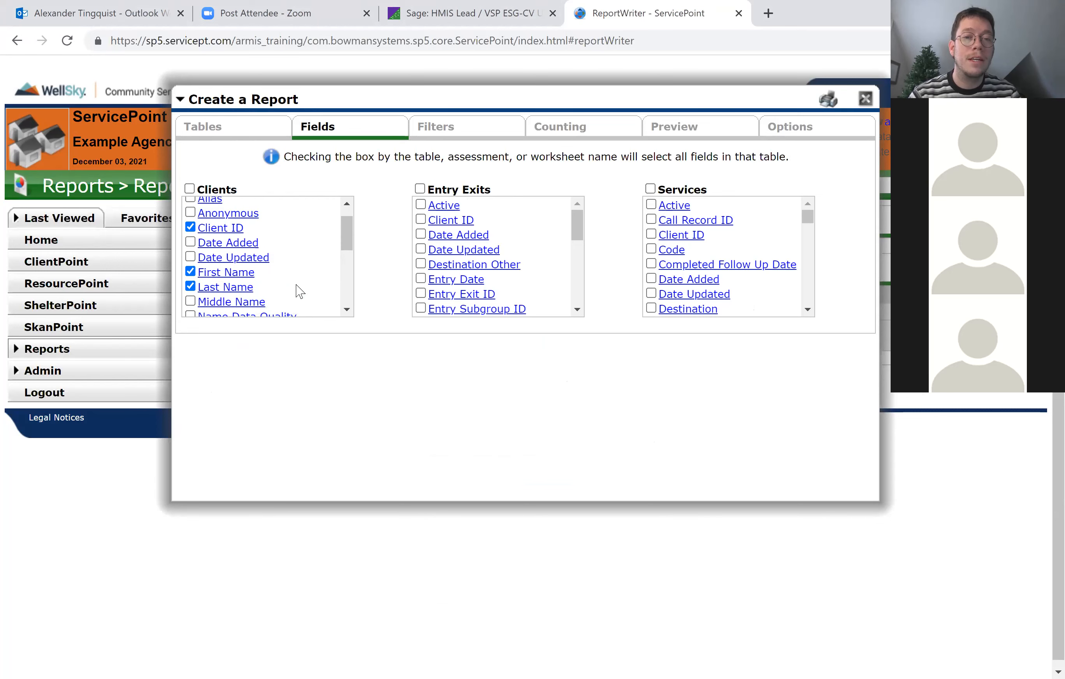
scroll(299, 291, "up", 1)
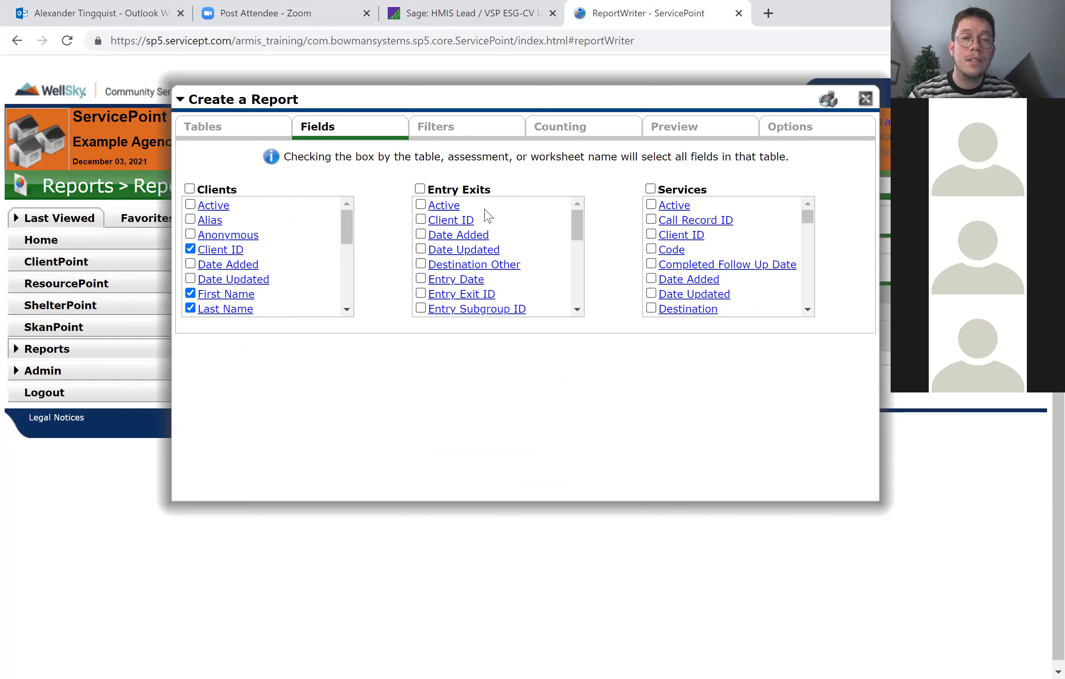
Include the Exit Date field from Entry Exits and the Code field from Services in the report.
scroll(502, 283, "down", 5)
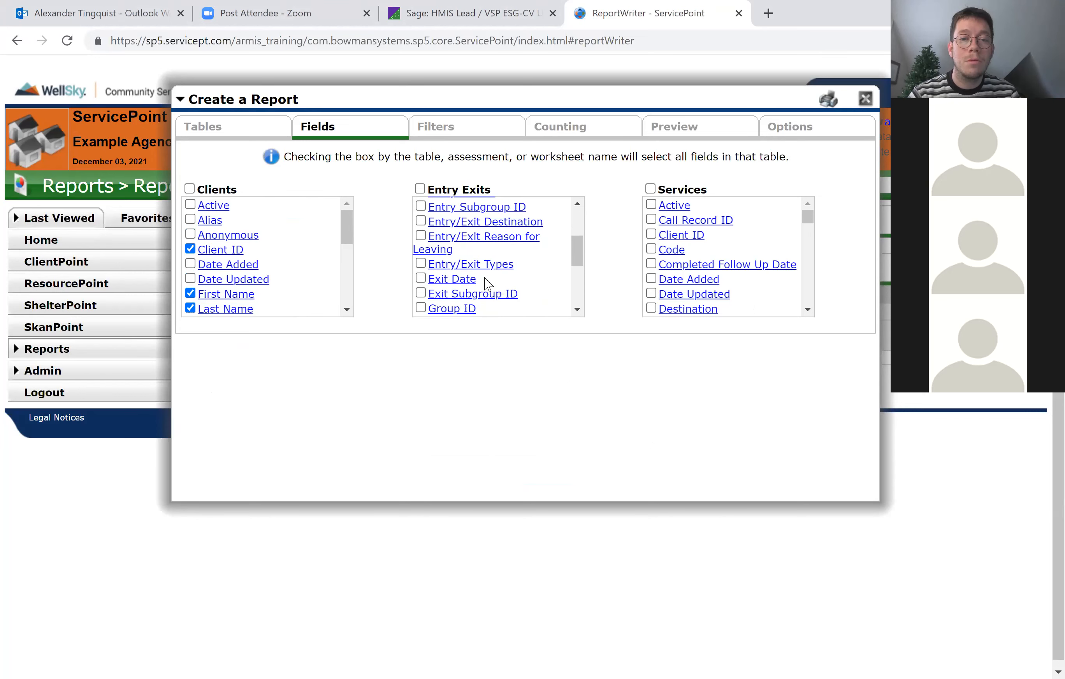
left_click(420, 279)
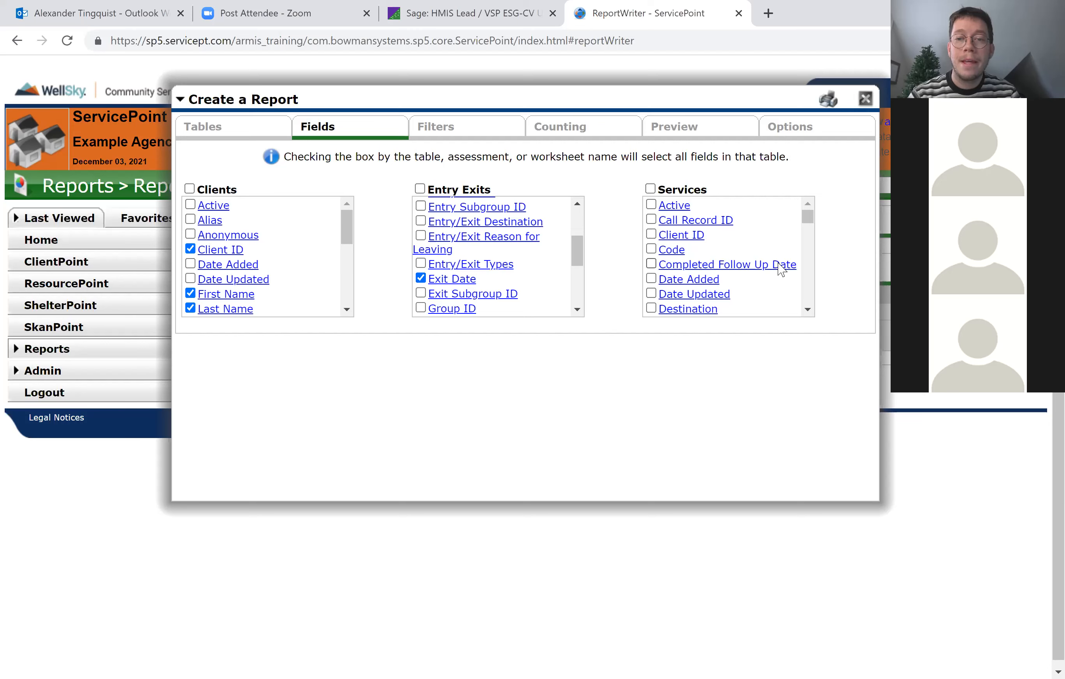
left_click(652, 249)
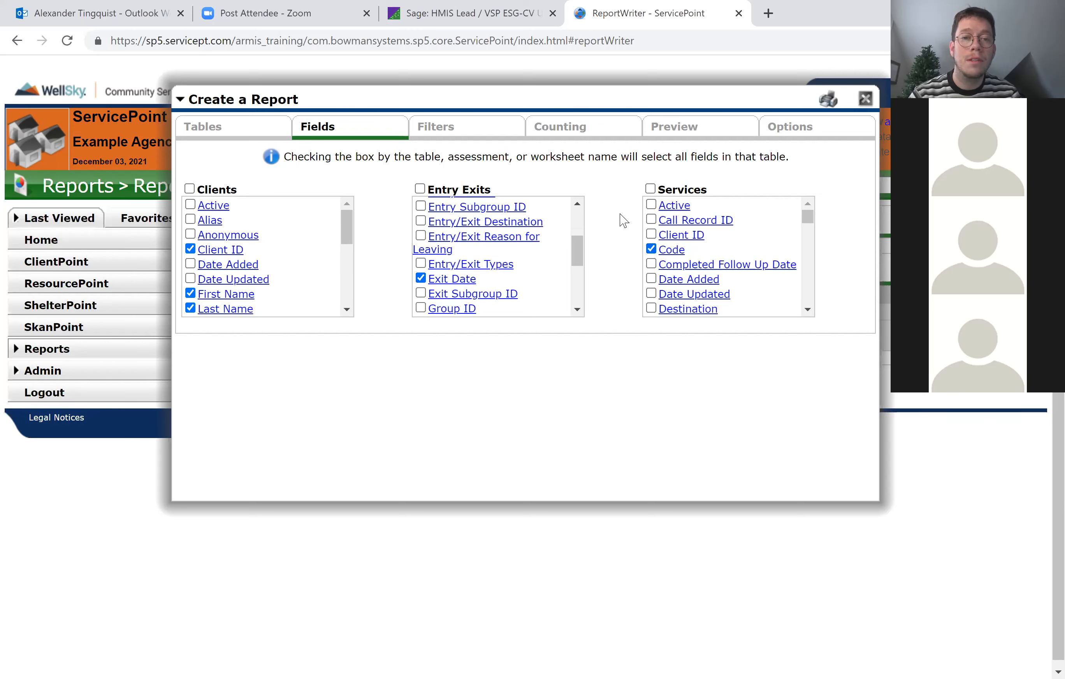
Add a second filter group to the report and start a new filter in it.
left_click(441, 132)
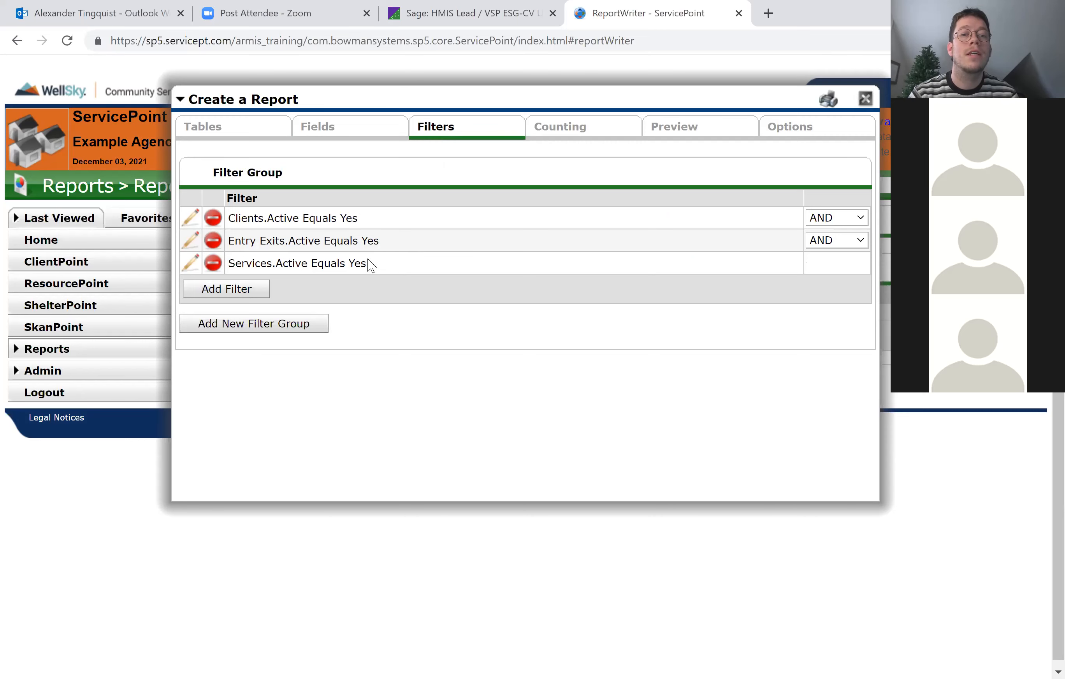
left_click(285, 329)
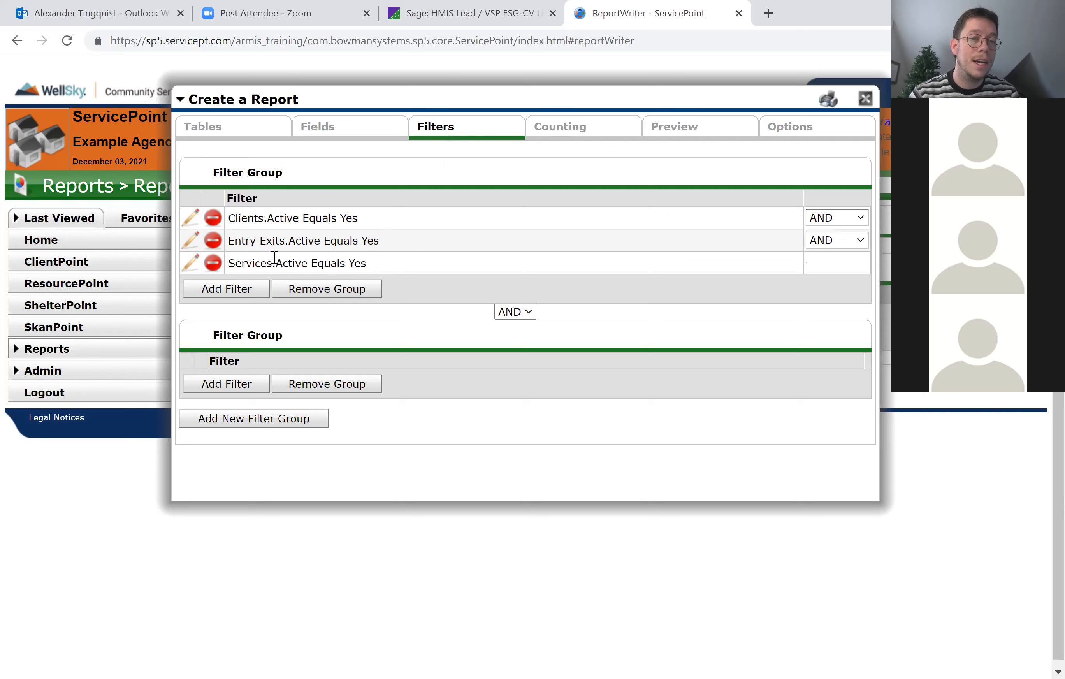
left_click(226, 384)
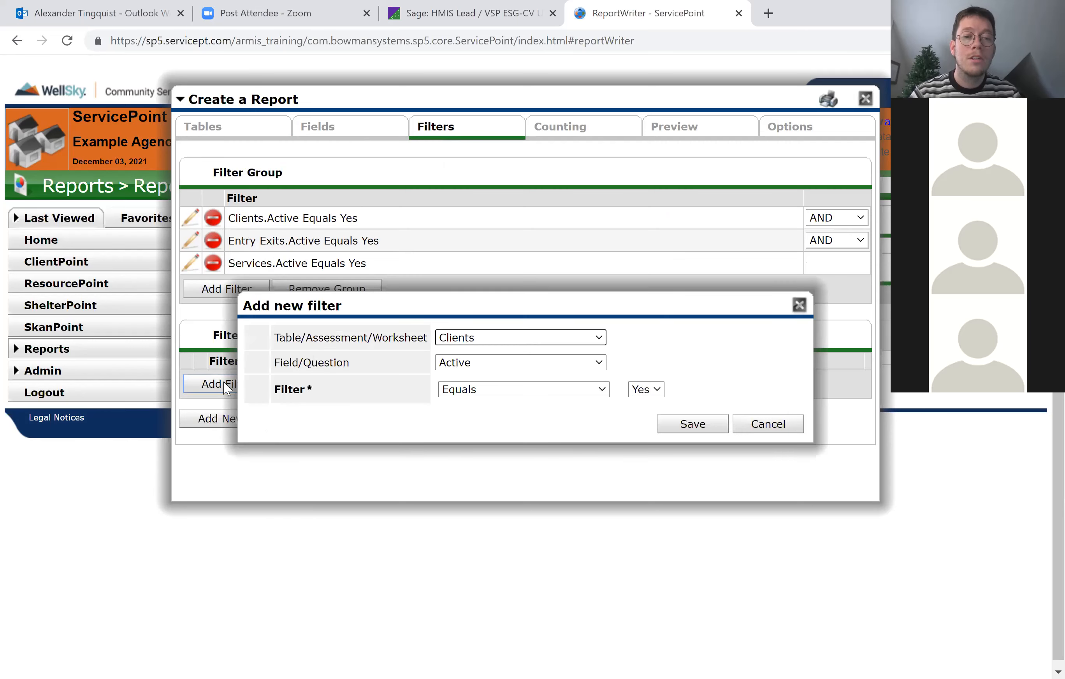
Look through the Entry Exits and Clients fields that can be used for the new filter.
left_click(500, 363)
left_click(683, 361)
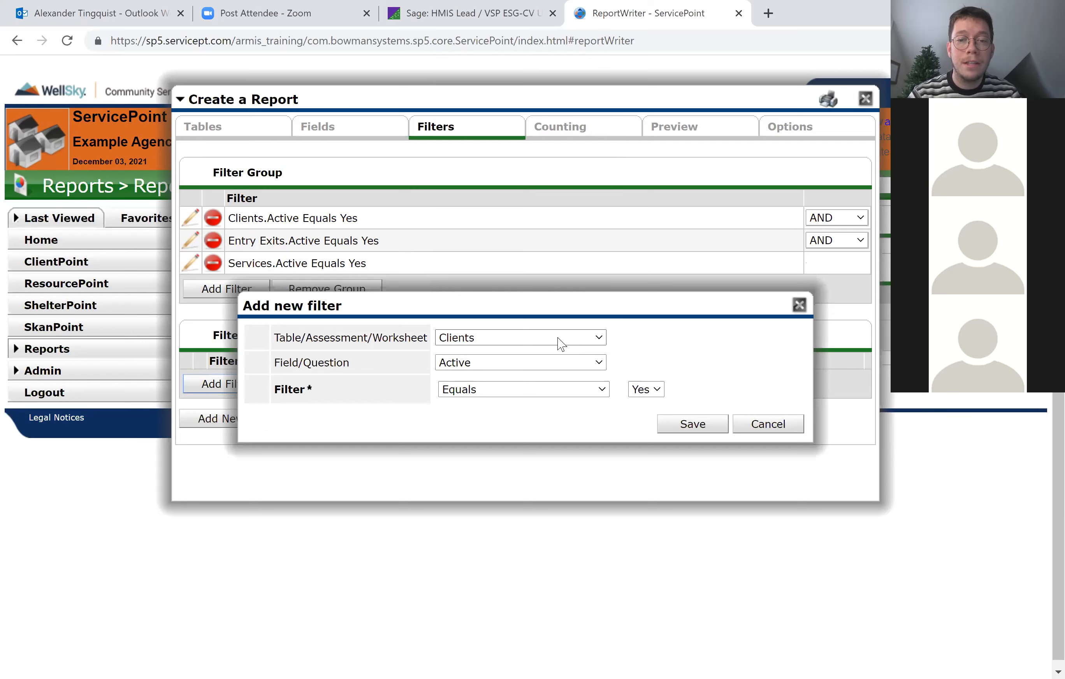
left_click(560, 343)
left_click(505, 384)
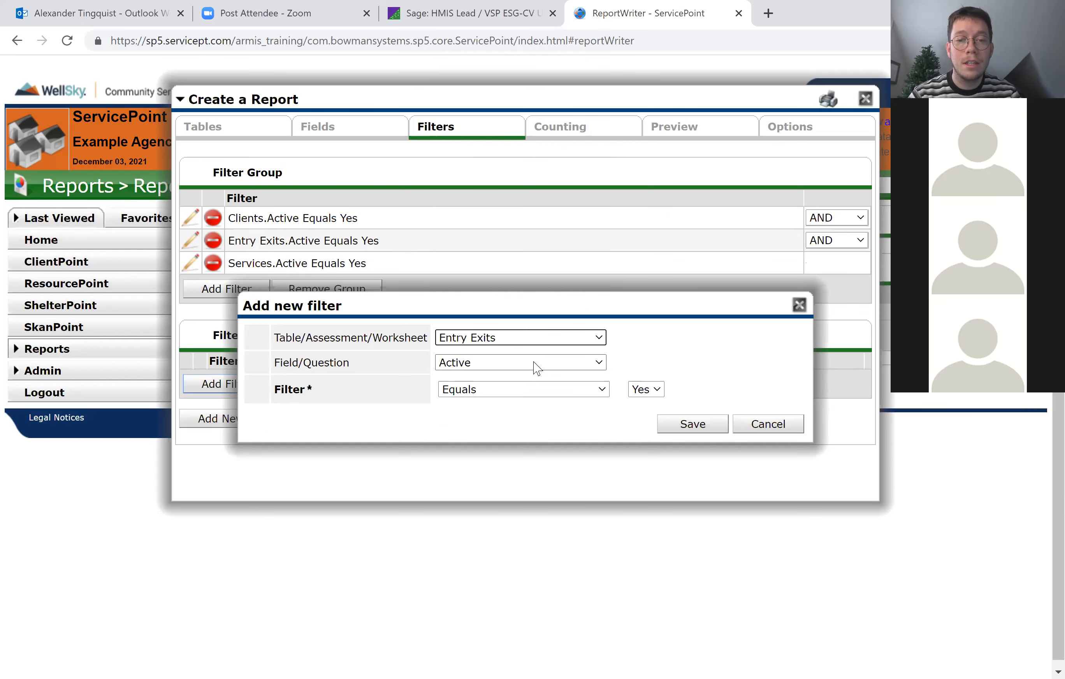
left_click(537, 368)
scroll(545, 309, "down", 1)
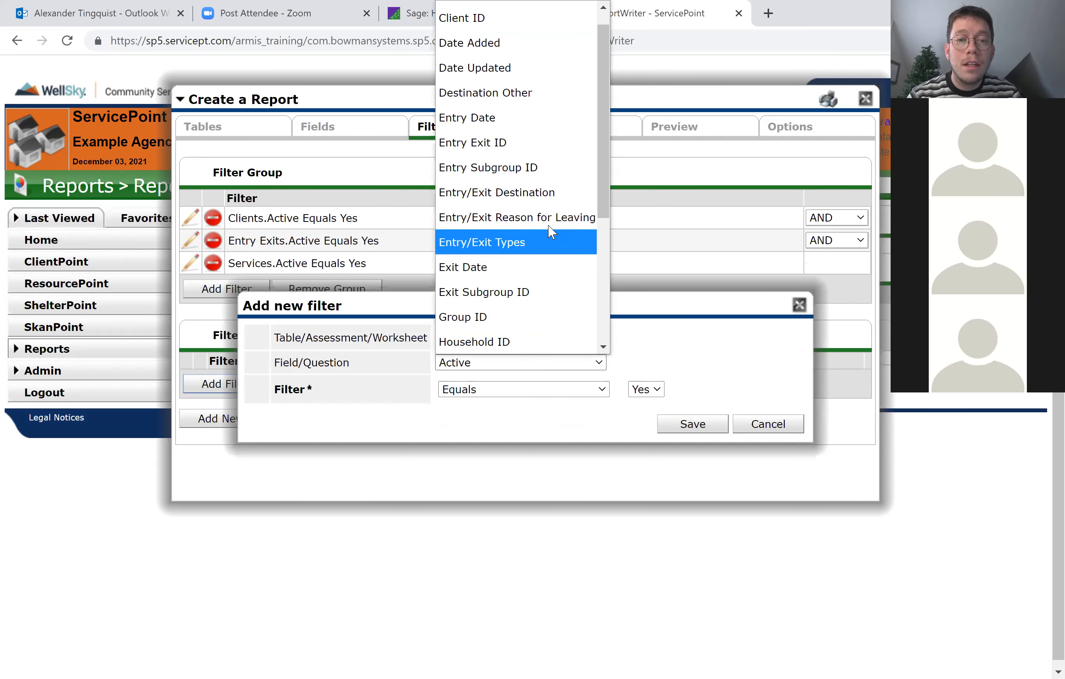
left_click(677, 363)
left_click(551, 362)
scroll(553, 302, "down", 4)
scroll(553, 302, "up", 4)
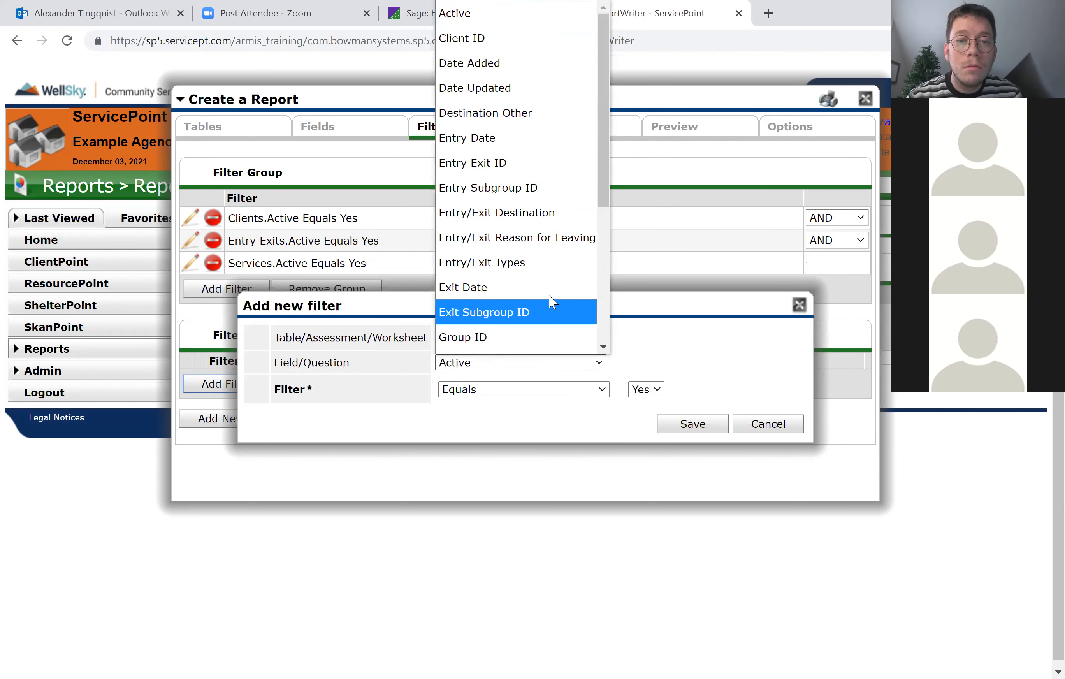
left_click(659, 354)
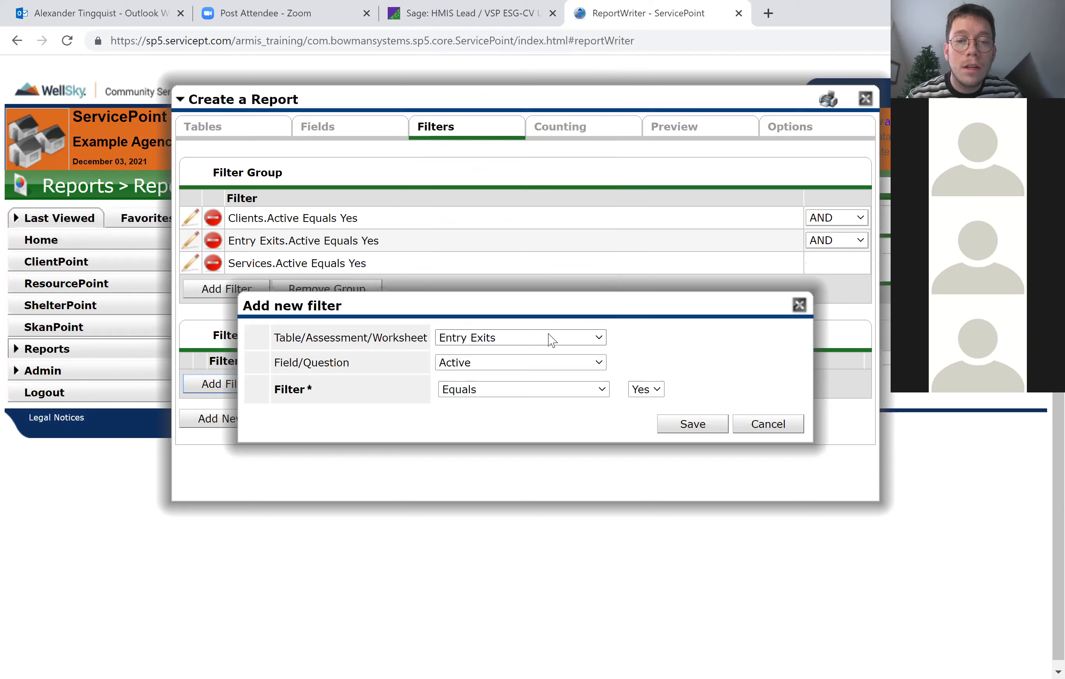
left_click(551, 338)
left_click(512, 372)
left_click(492, 363)
scroll(526, 306, "down", 1)
scroll(525, 306, "up", 1)
scroll(526, 309, "up", 1)
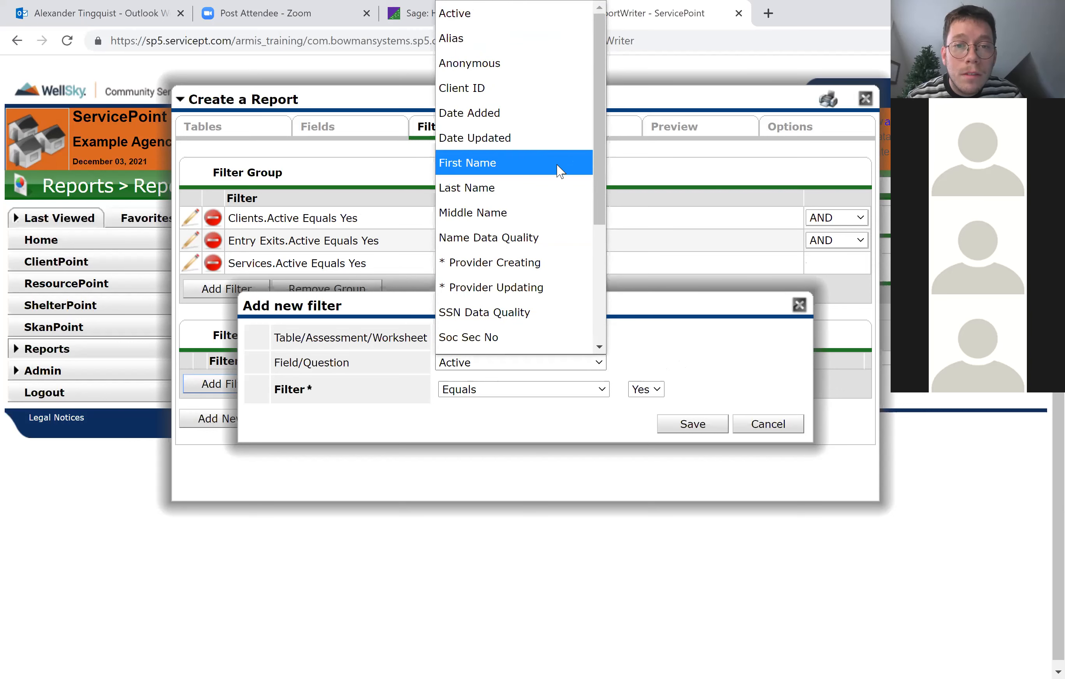
scroll(549, 215, "down", 3)
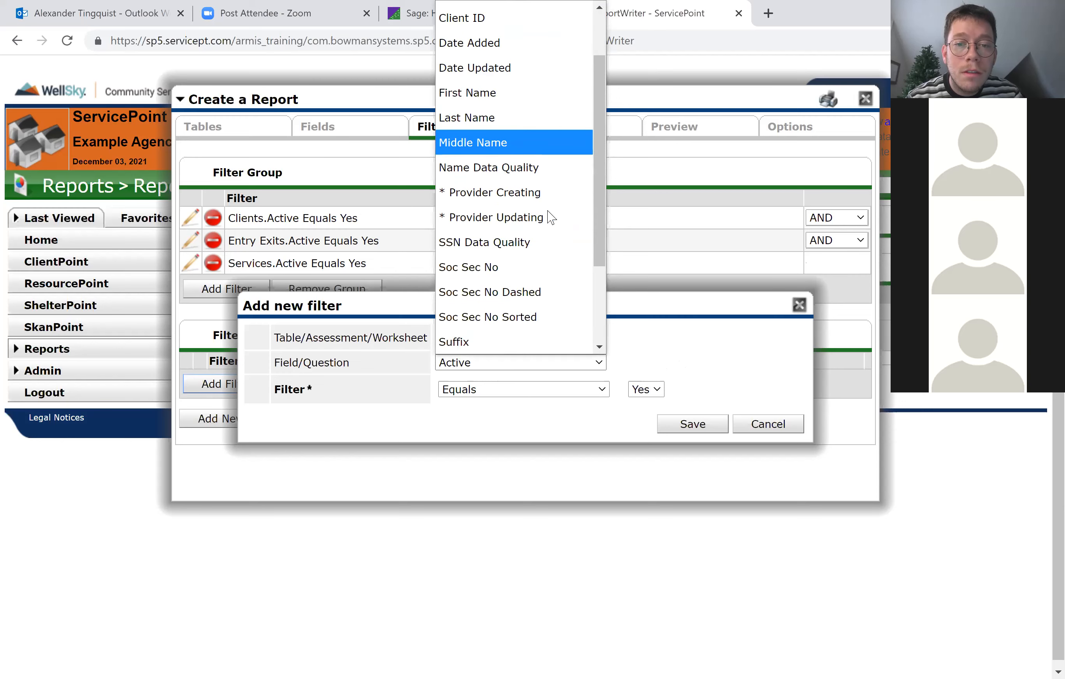
scroll(548, 215, "down", 2)
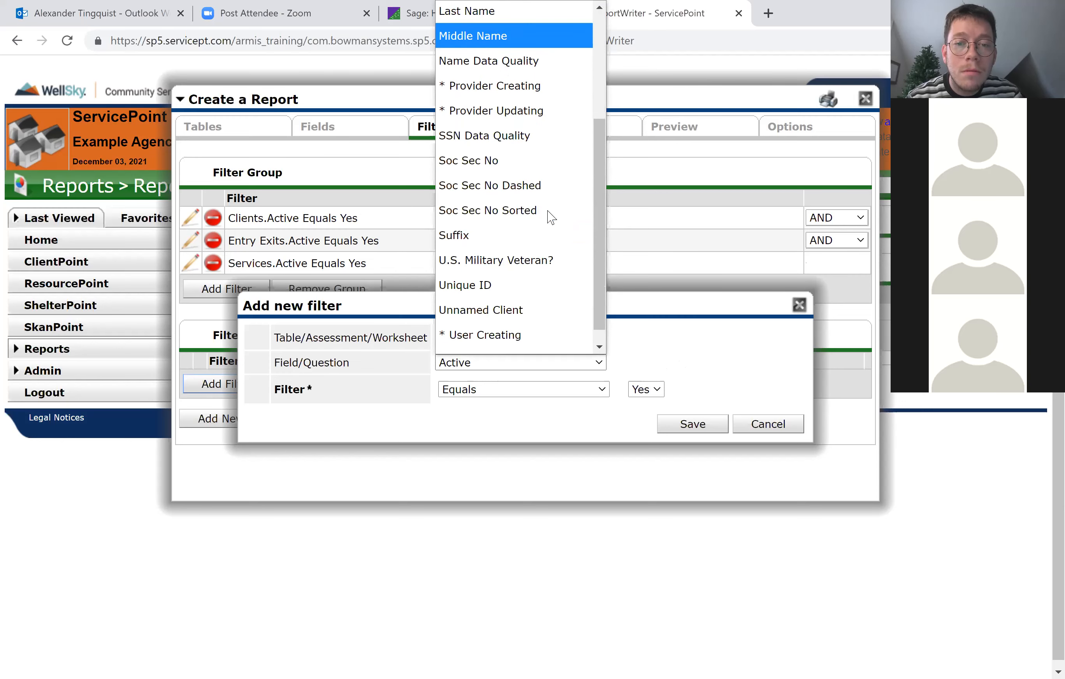
left_click(728, 332)
Save a filter in the new group requiring the Entry Exits Entry Date to be on or after 11/01/2021.
left_click(551, 345)
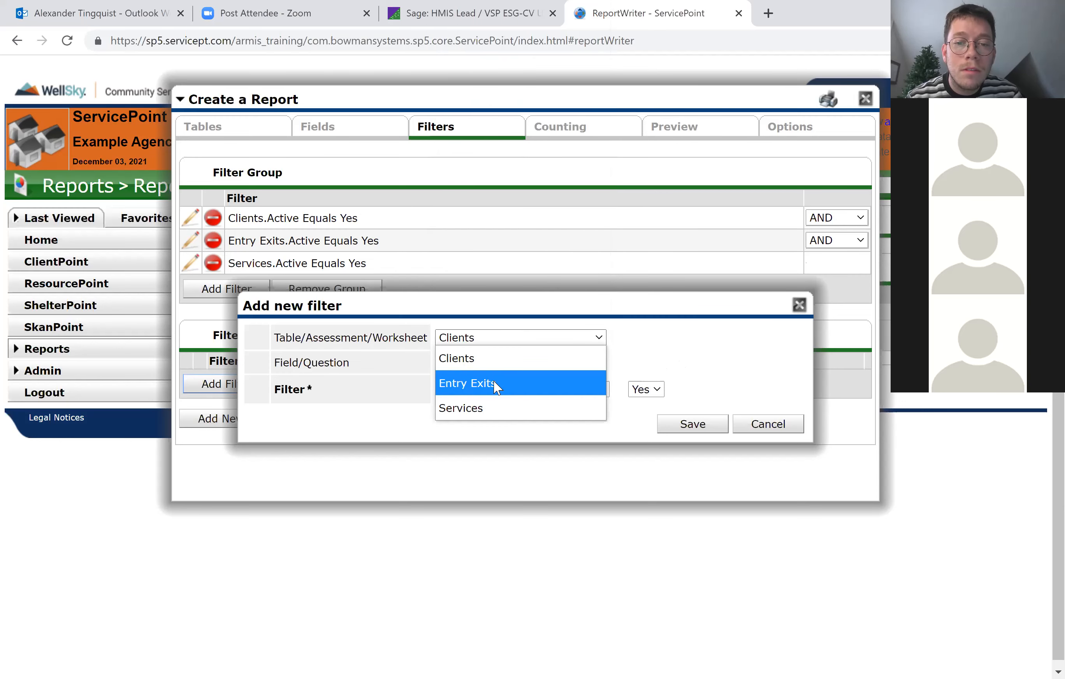
left_click(521, 379)
left_click(541, 363)
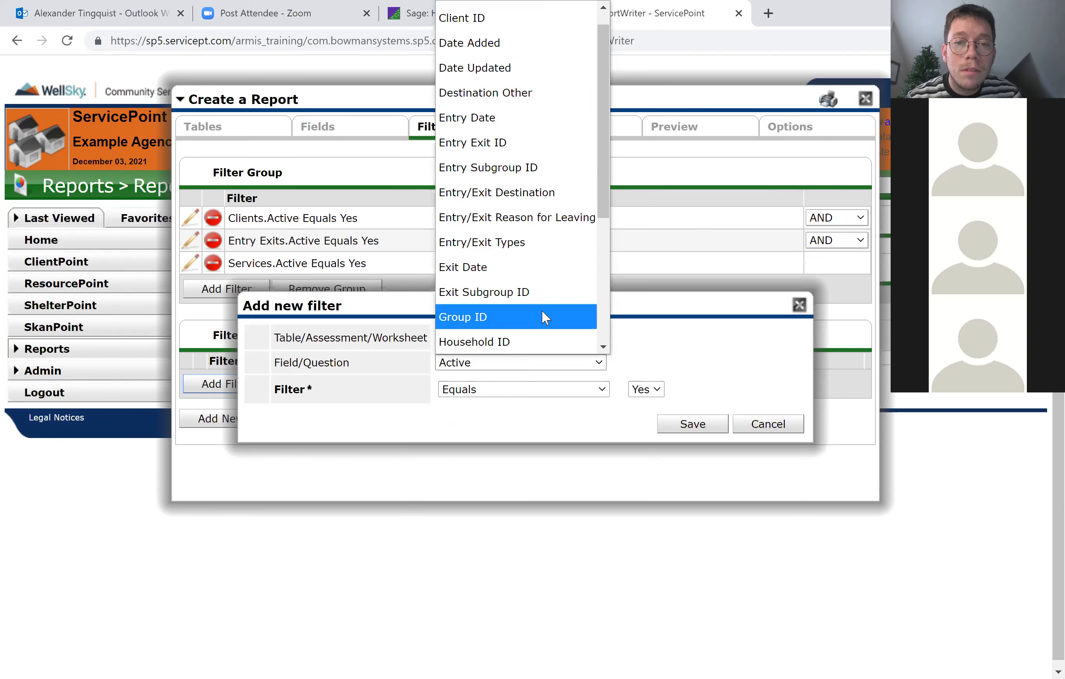
left_click(482, 117)
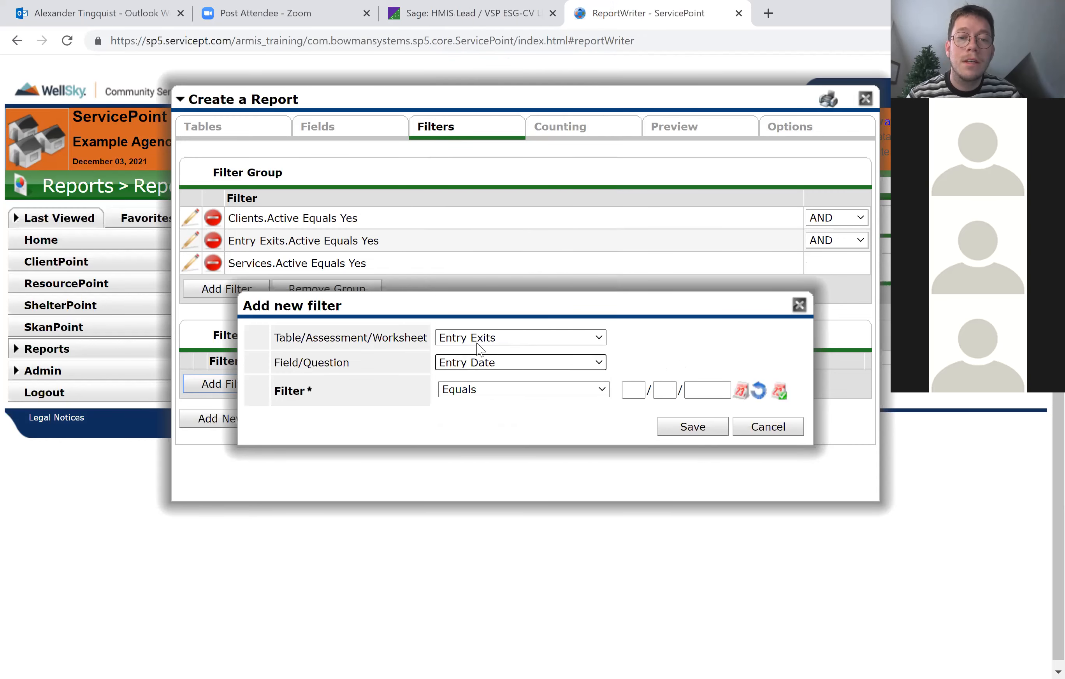
left_click(580, 396)
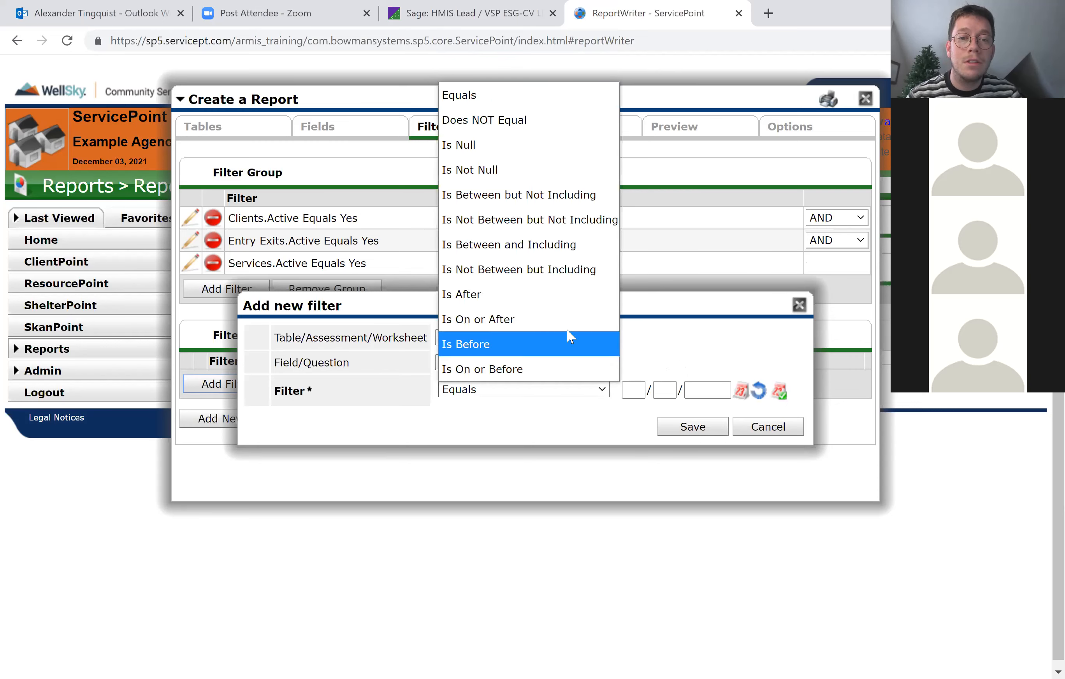
left_click(543, 317)
left_click(629, 388)
type("11/01/20")
type("21")
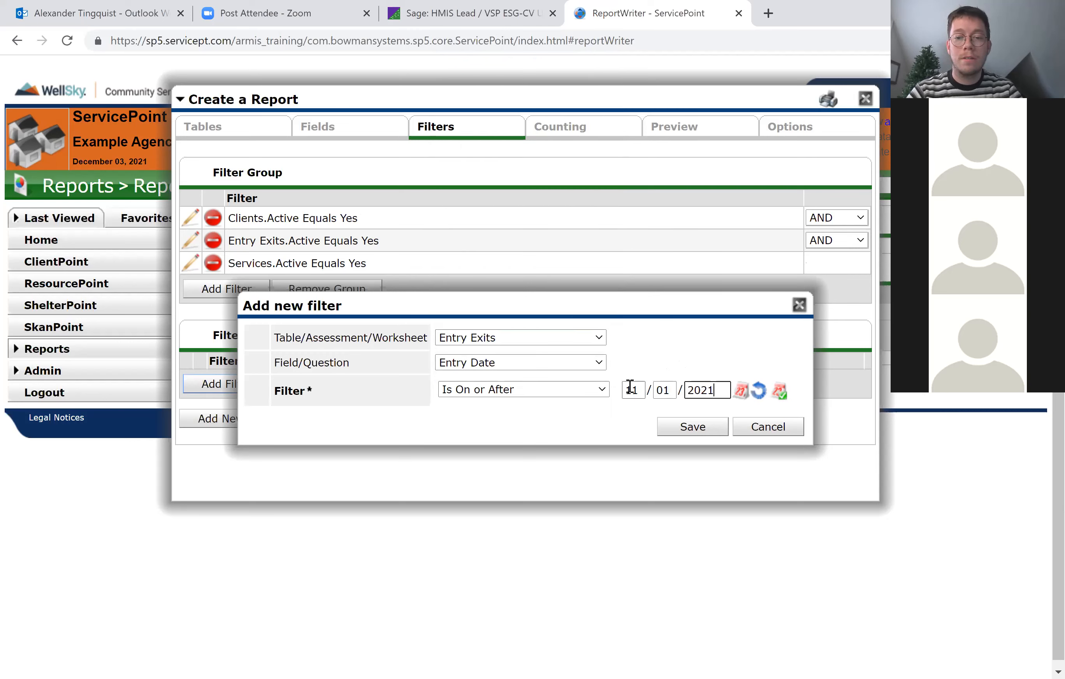
left_click(679, 439)
Add another filter group with a filter requiring the Entry Exits Exit Date to be Not Null.
left_click(235, 444)
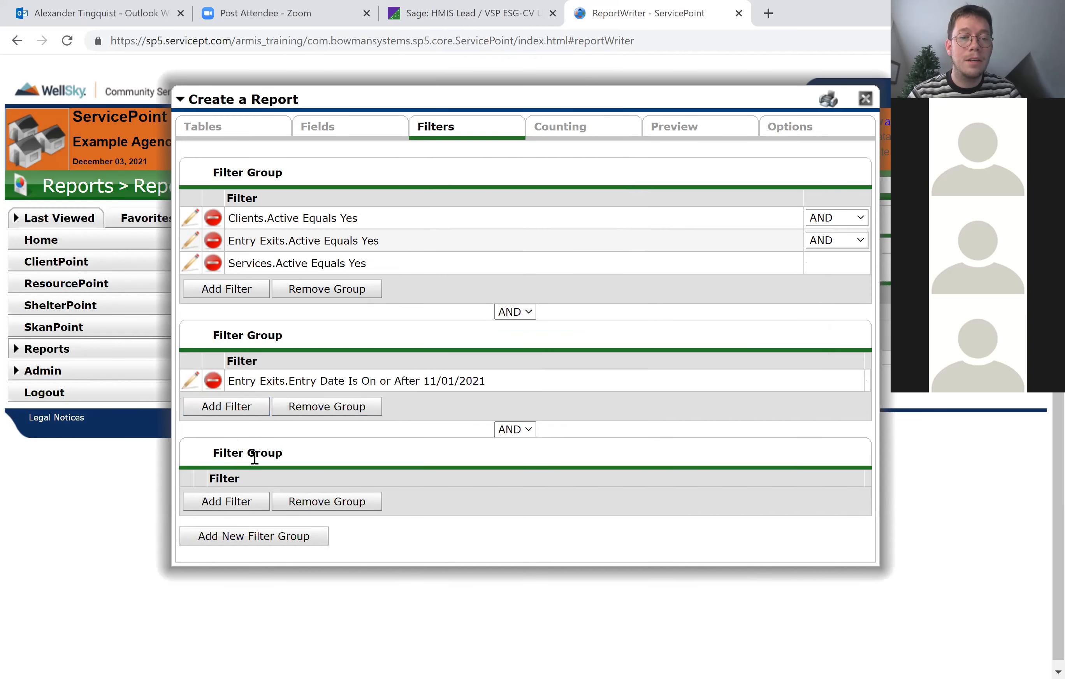
left_click(226, 502)
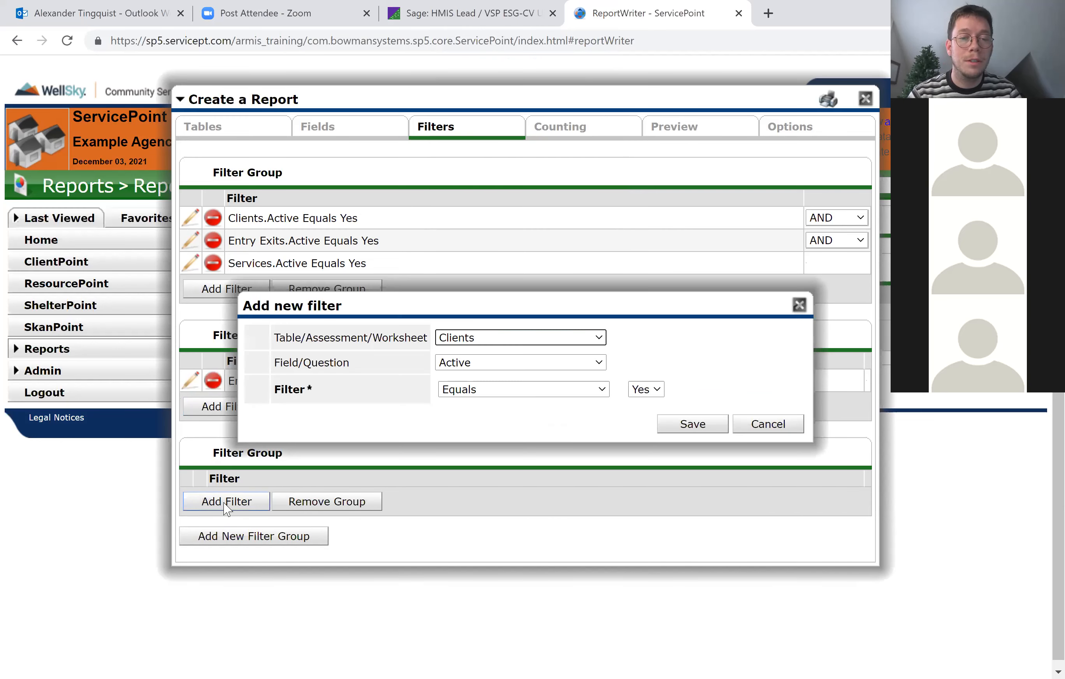
left_click(568, 345)
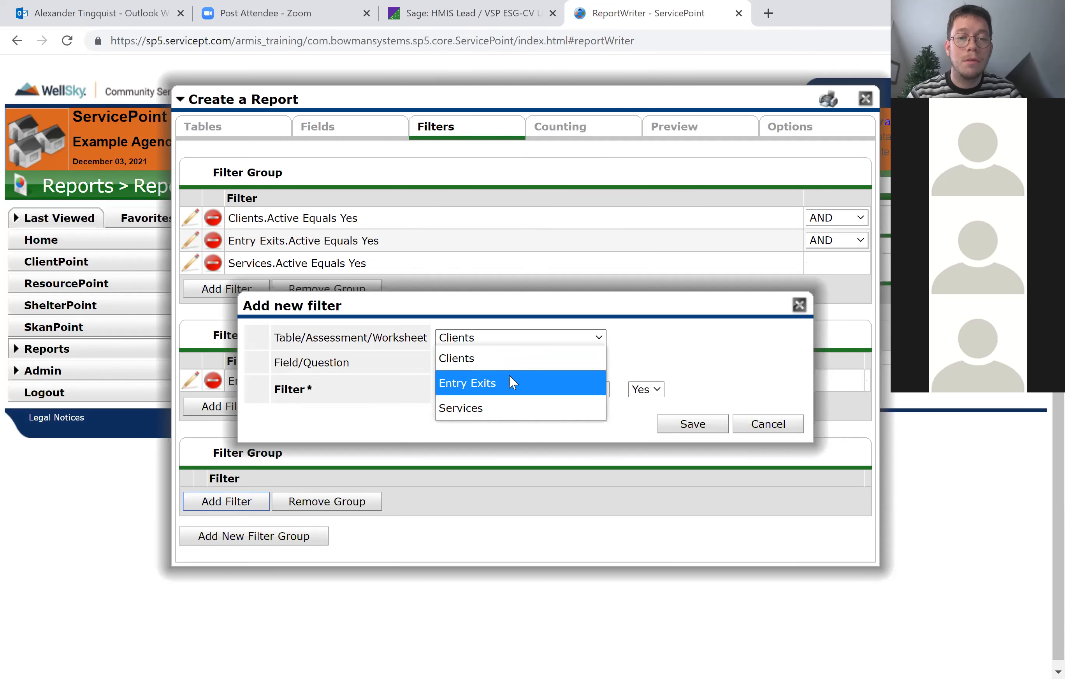
left_click(667, 343)
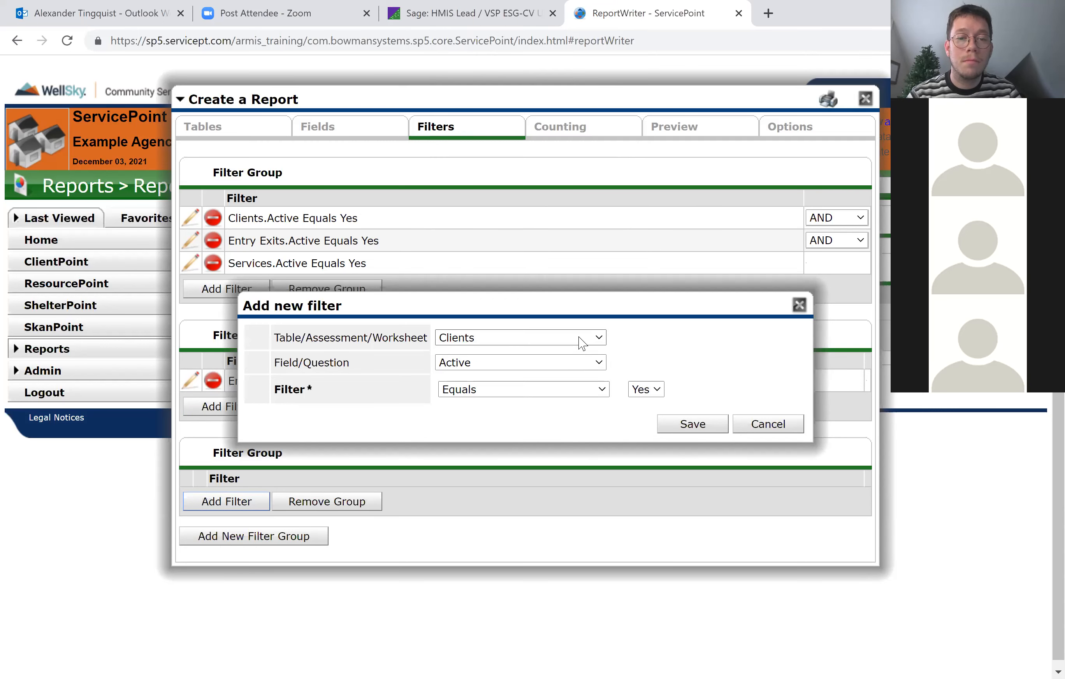
left_click(580, 339)
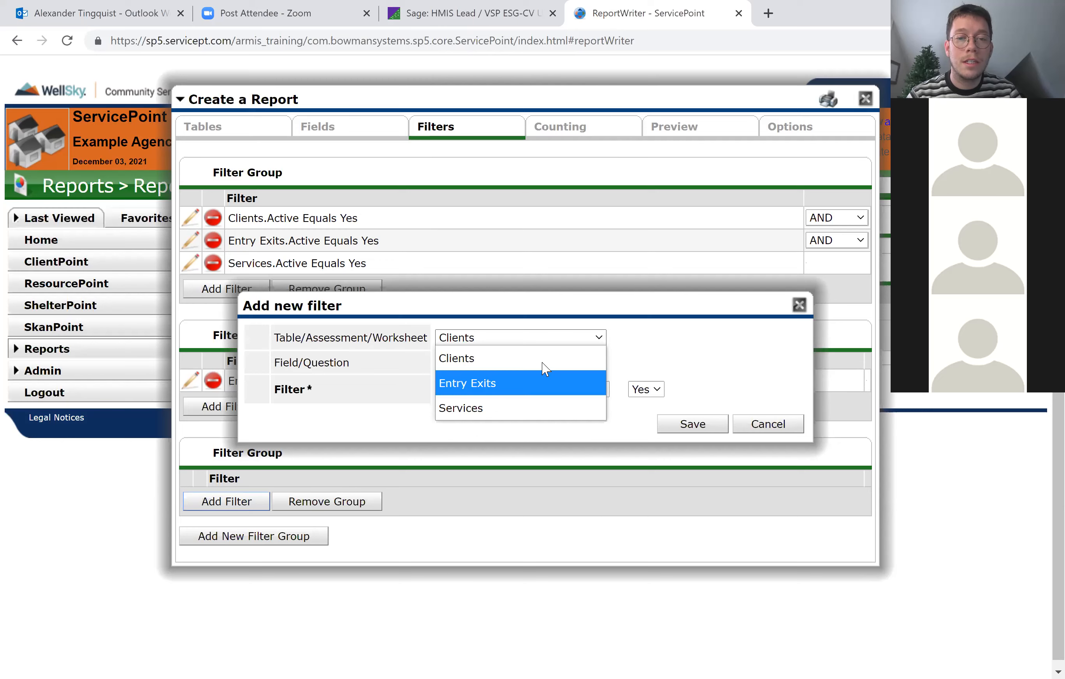
left_click(533, 381)
left_click(542, 363)
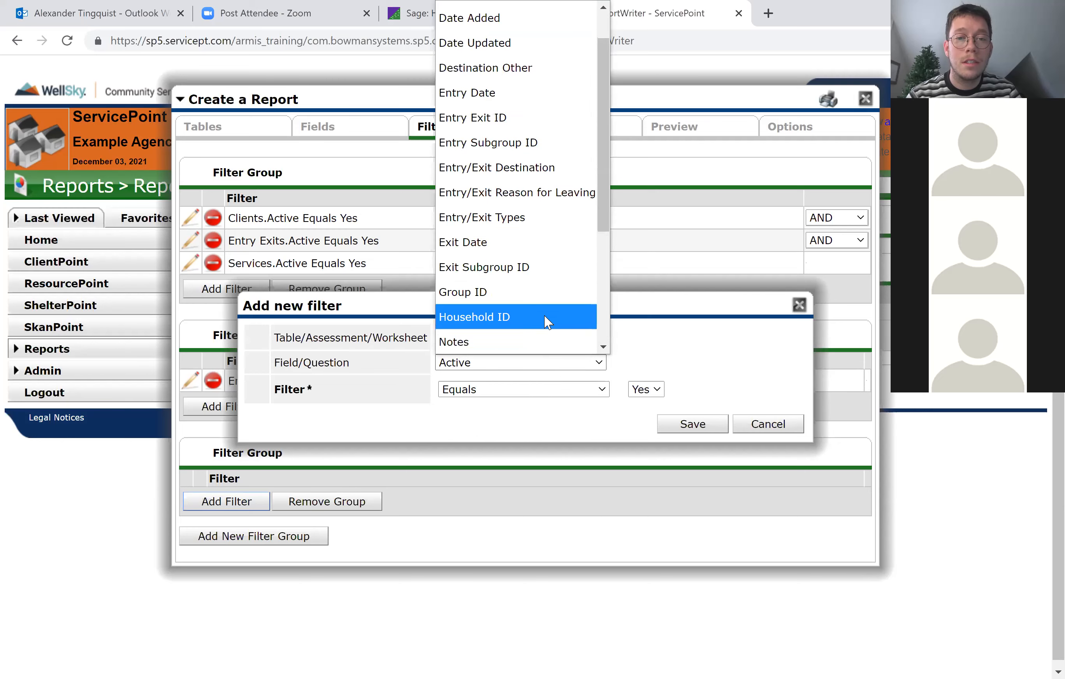
left_click(514, 237)
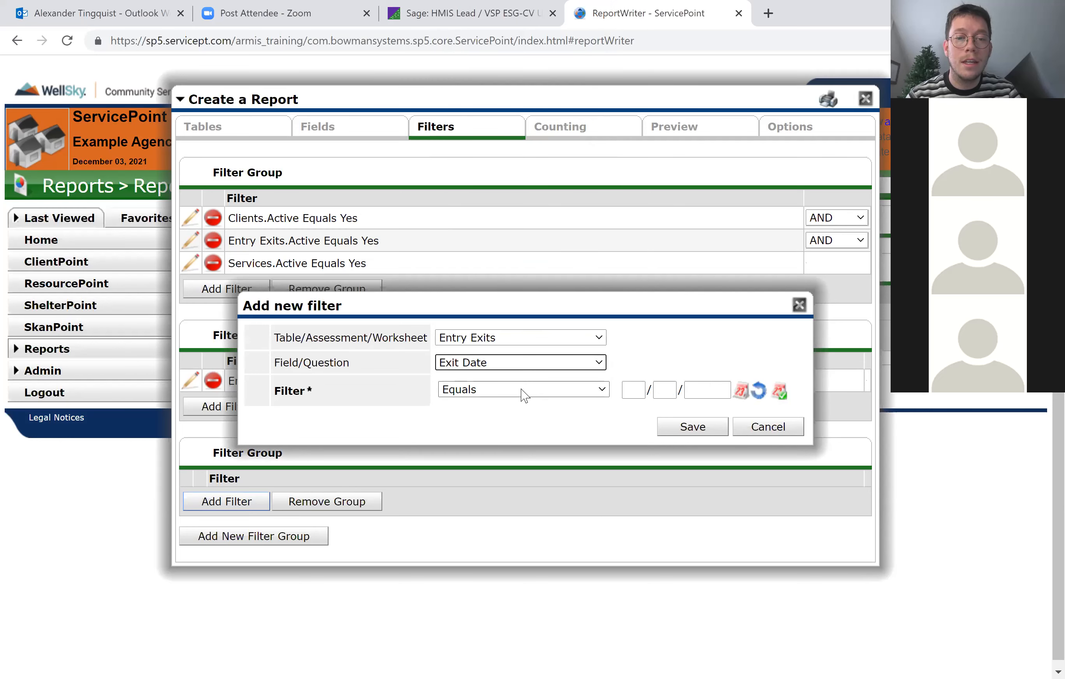
left_click(524, 395)
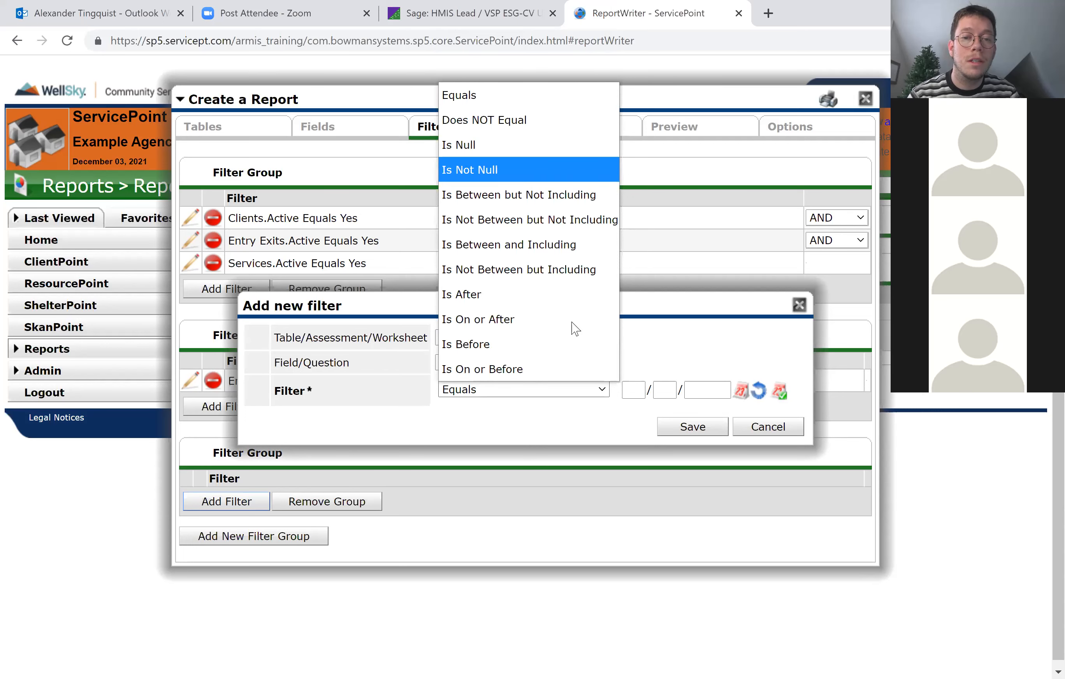
left_click(495, 167)
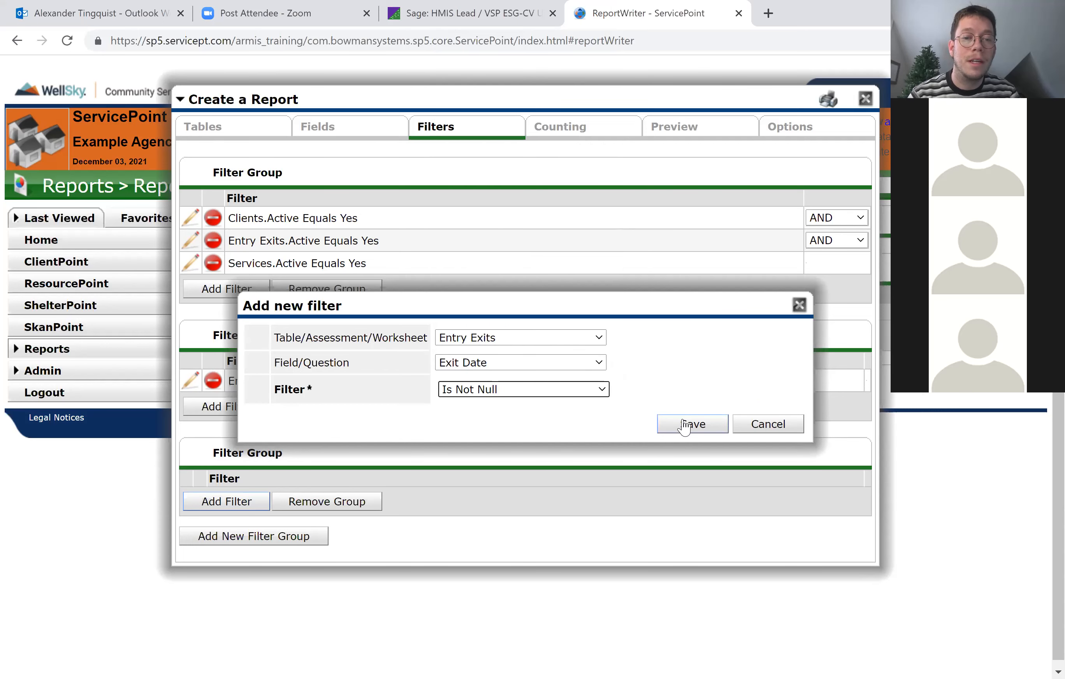
left_click(683, 426)
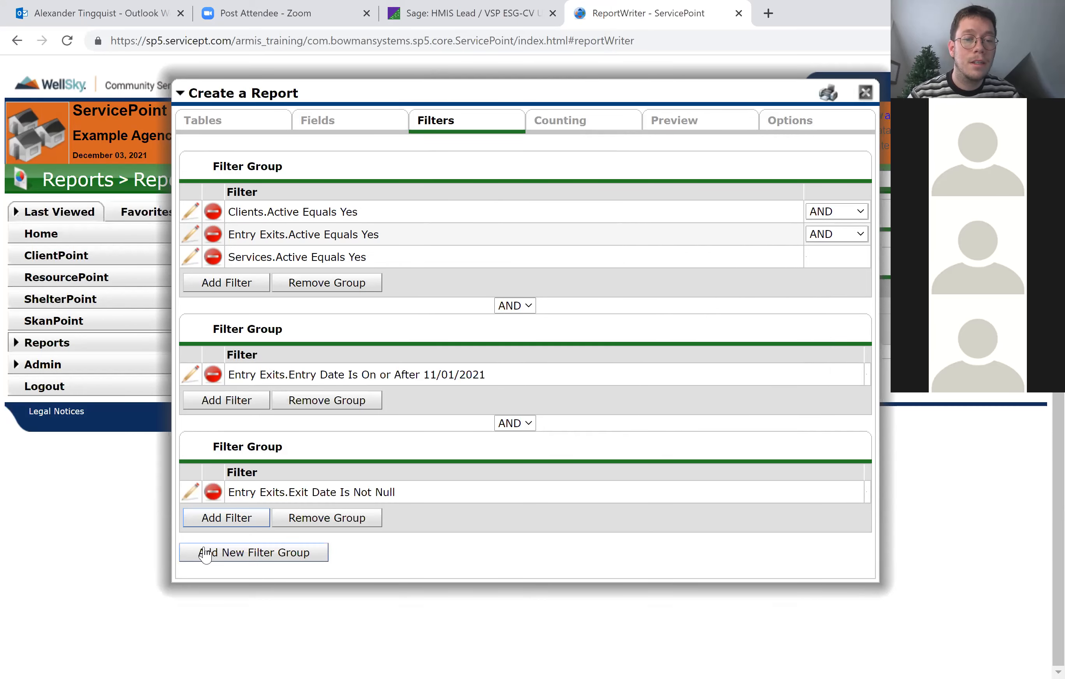
Add a further filter group requiring the Services Code to be Not Null, and view the report's row counts.
left_click(206, 552)
left_click(253, 609)
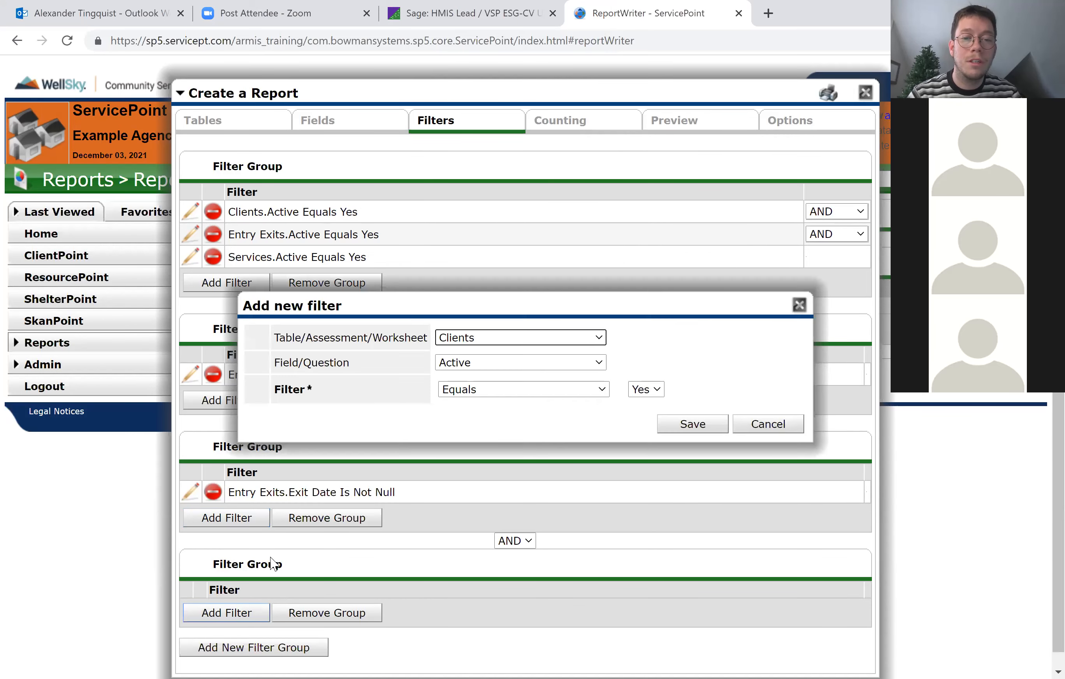
left_click(522, 341)
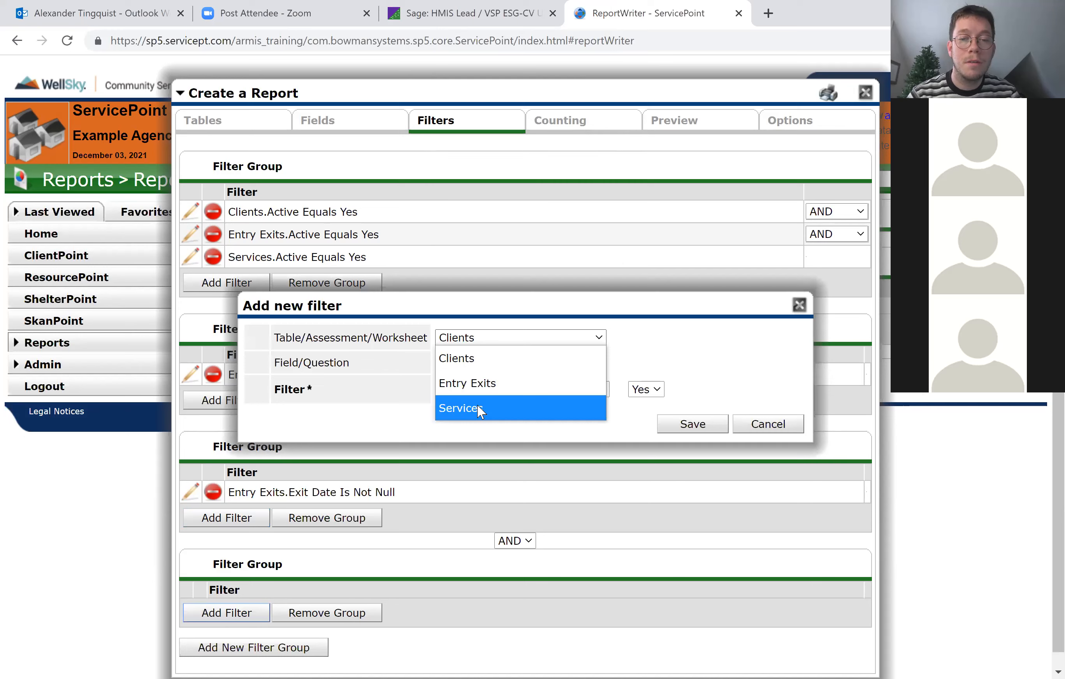
left_click(477, 404)
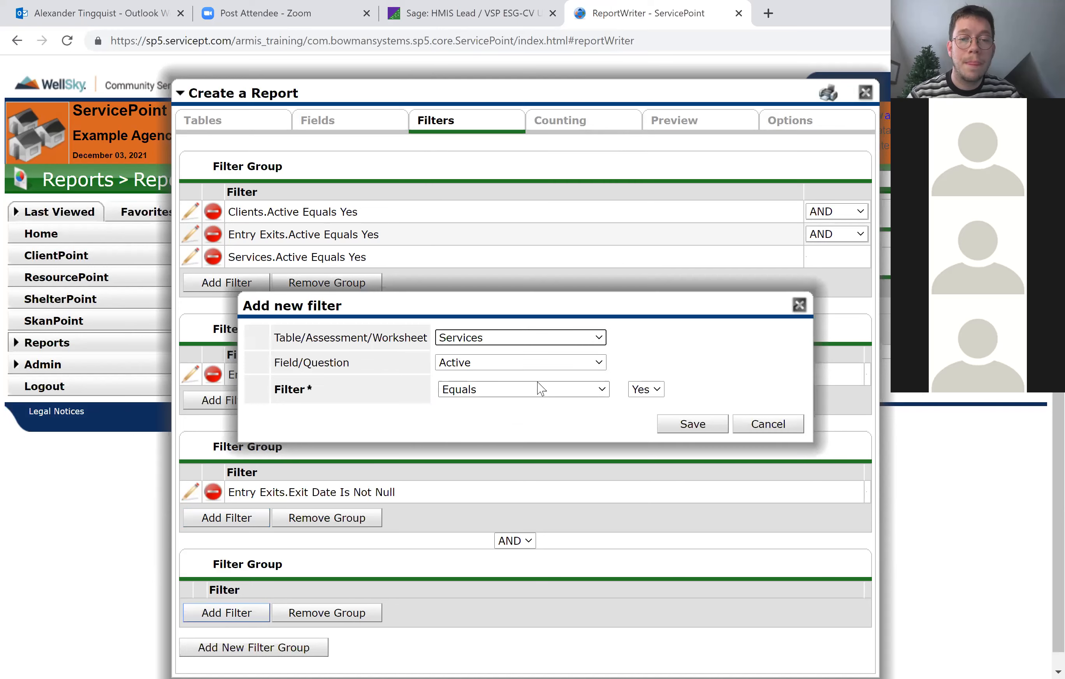
left_click(514, 395)
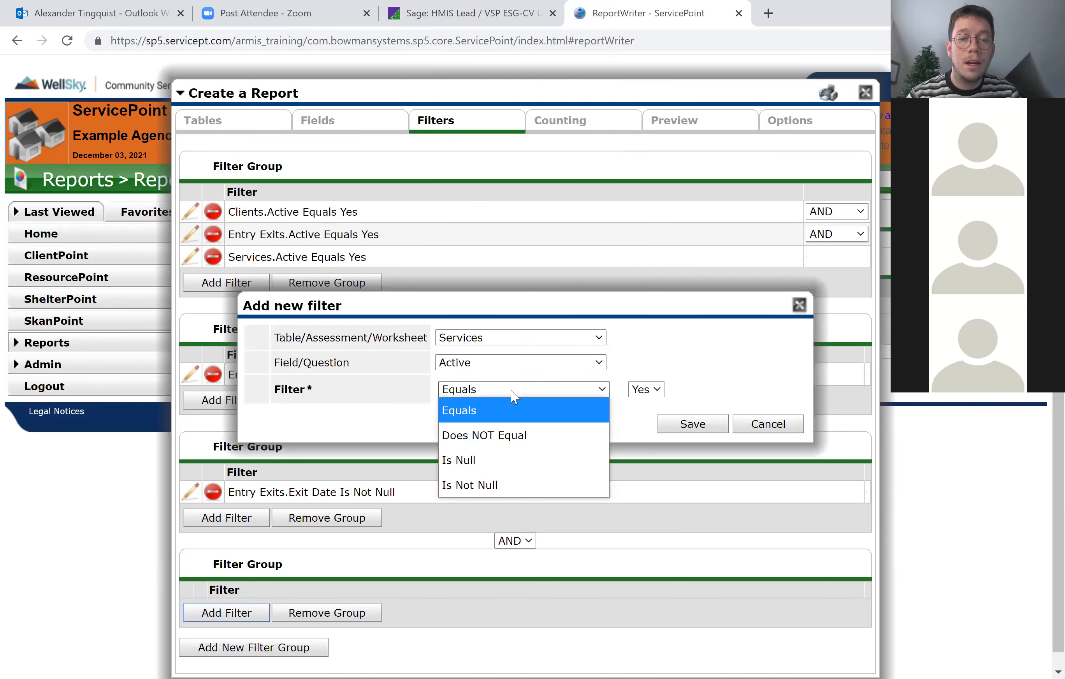
left_click(559, 364)
scroll(575, 328, "up", 1)
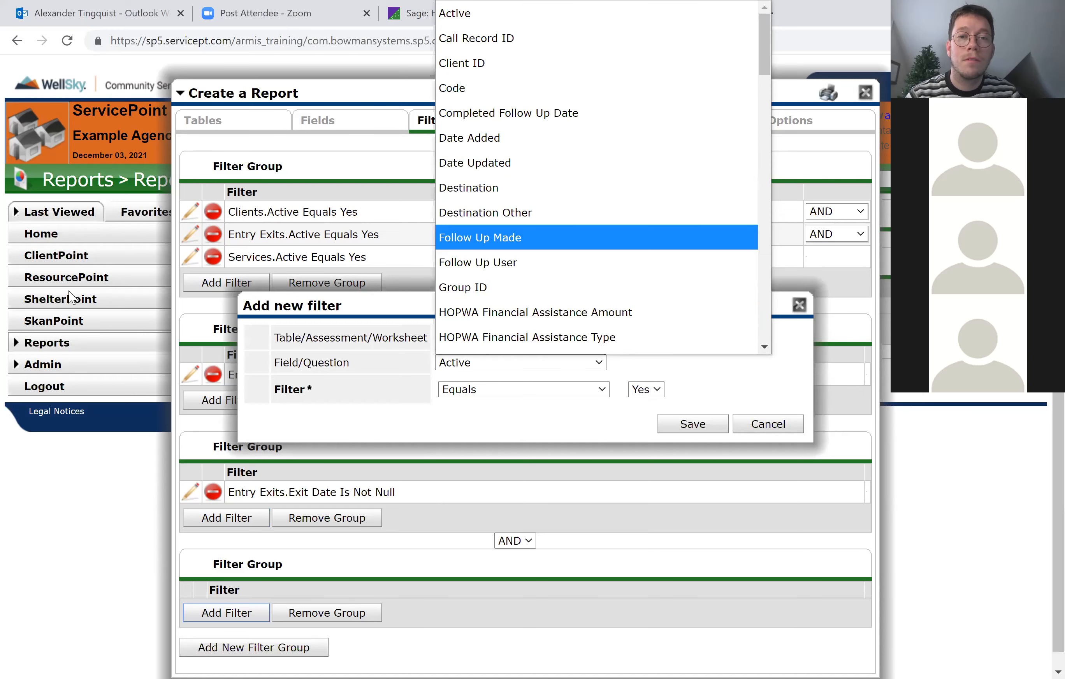
left_click(480, 94)
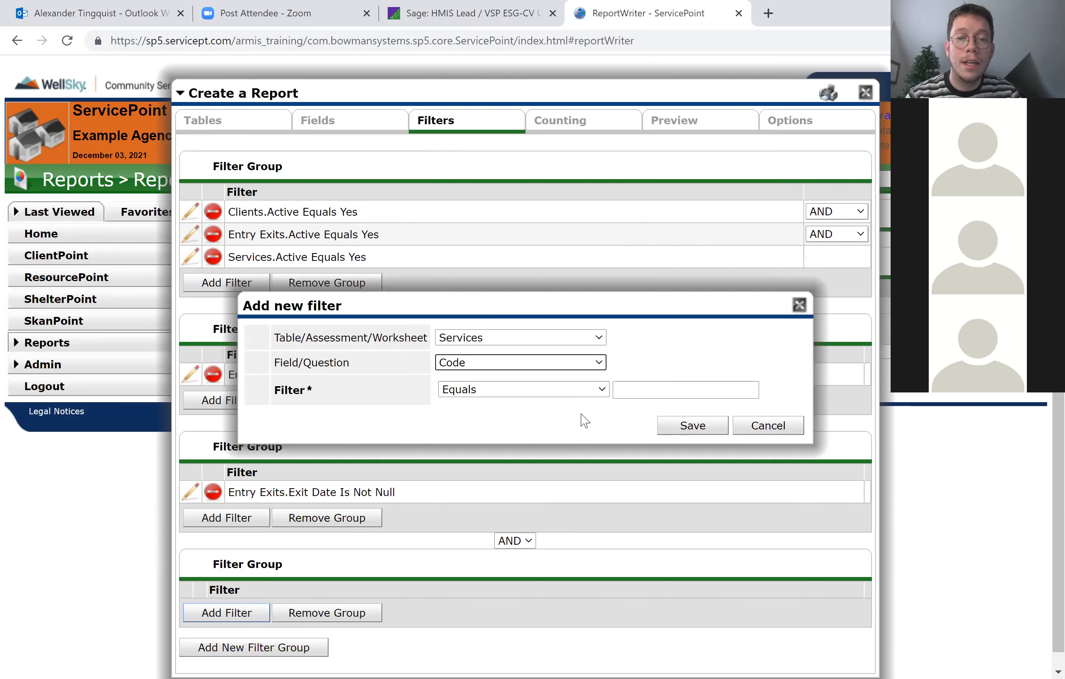
left_click(596, 393)
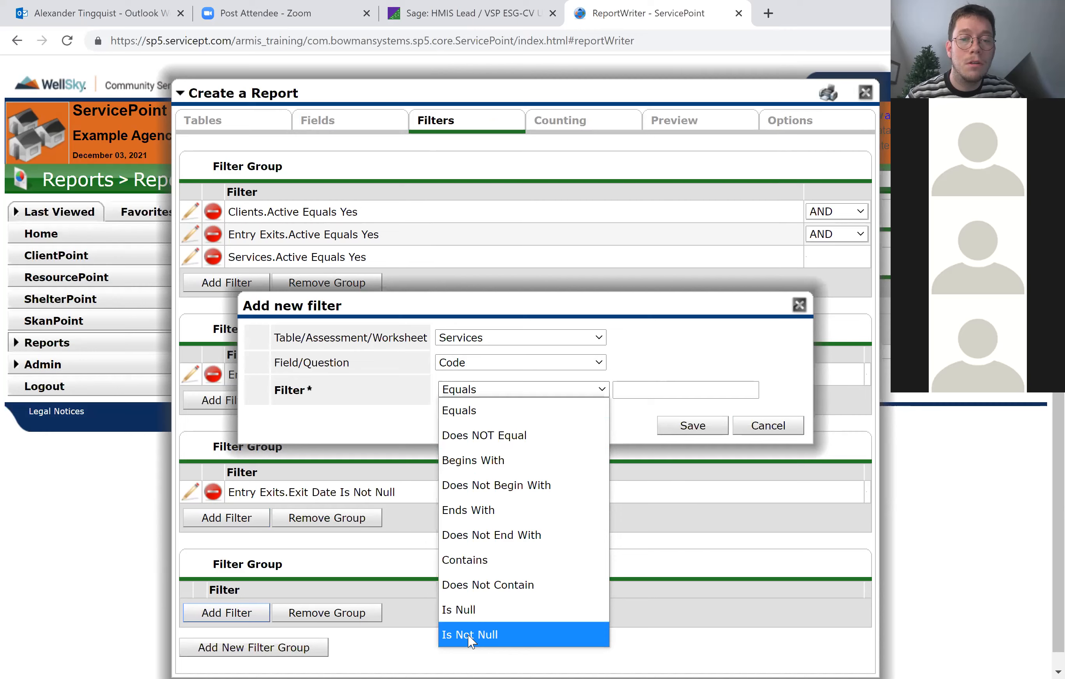
left_click(682, 430)
left_click(683, 430)
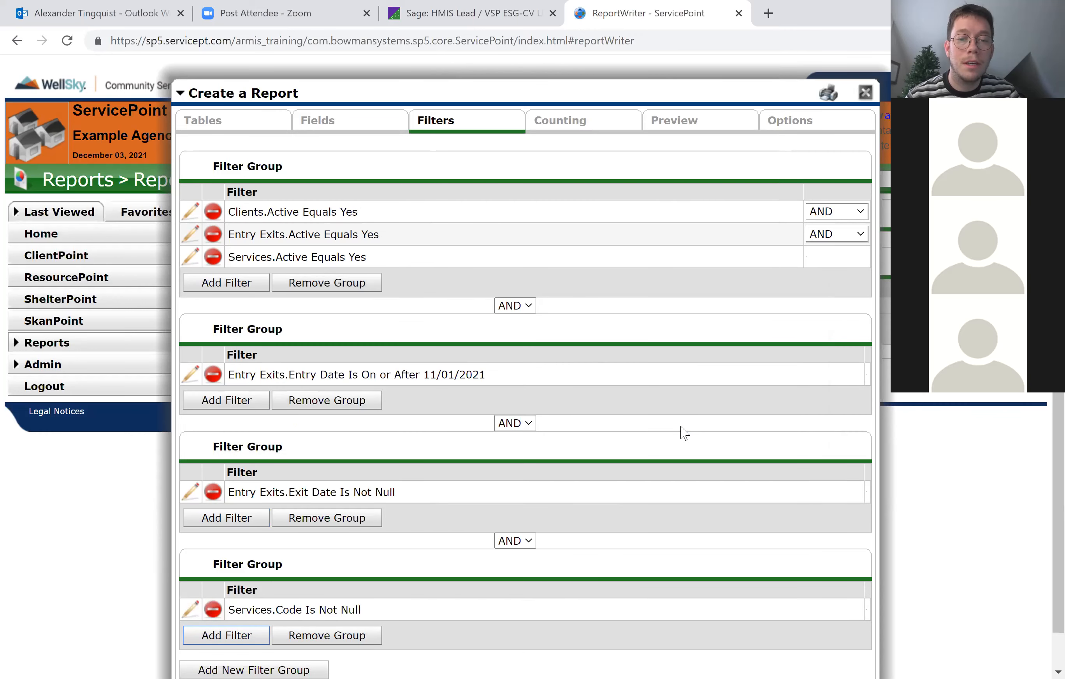
left_click(578, 127)
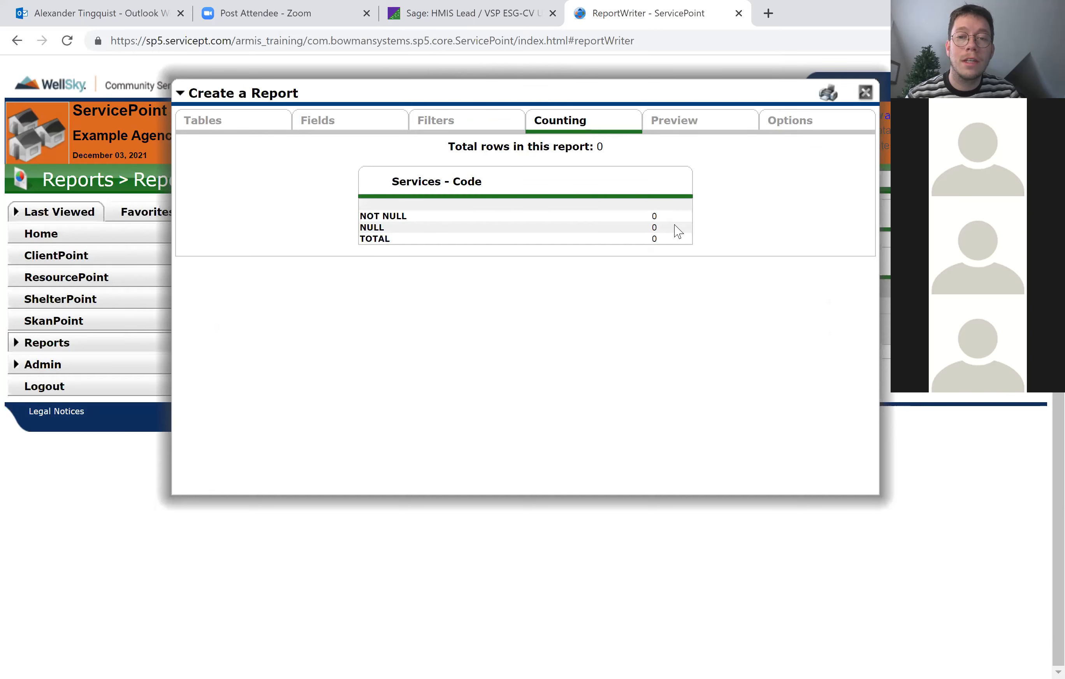
Review the Services Code row counts, preview the custom report, and close the report builder.
left_click_drag(665, 221, 383, 239)
left_click_drag(673, 233, 507, 257)
left_click(562, 283)
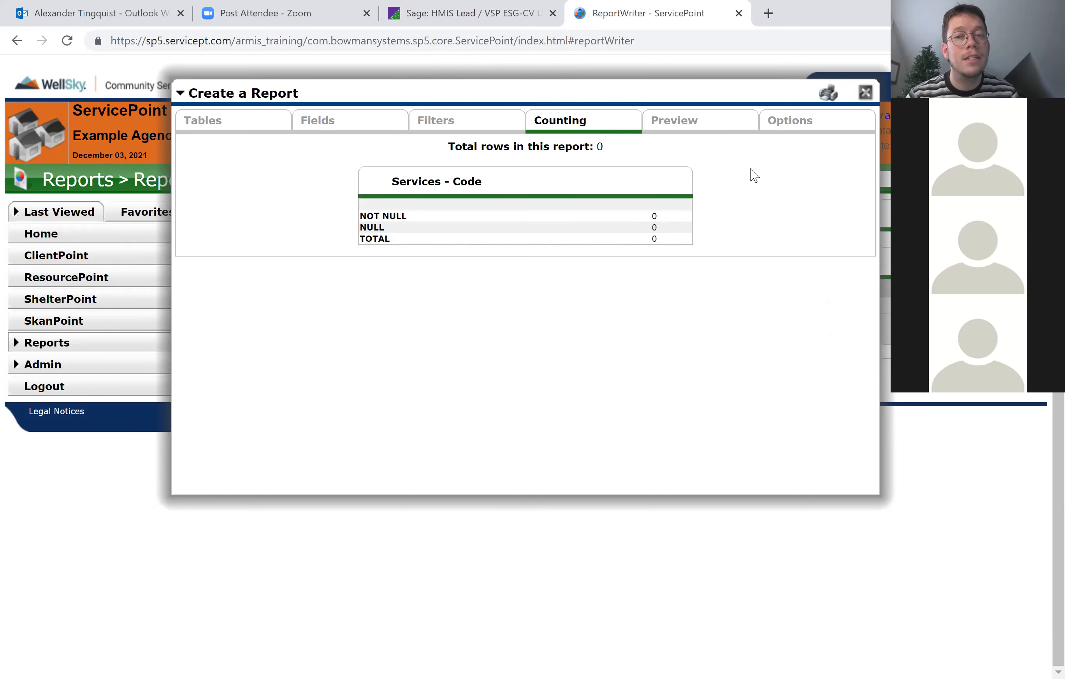
left_click(675, 134)
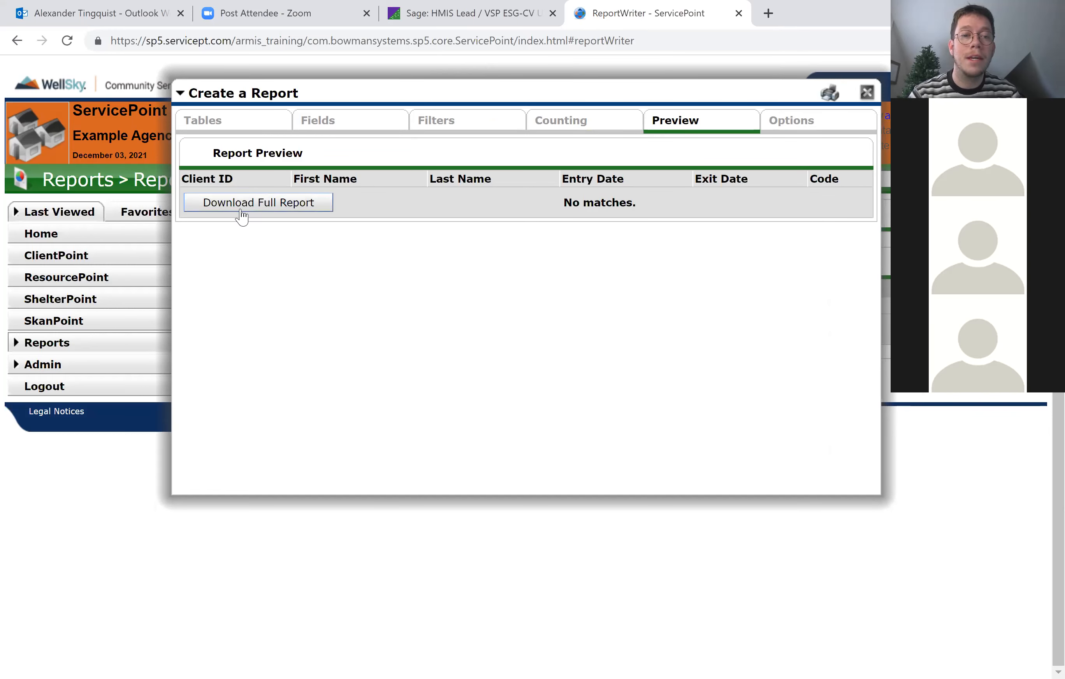
left_click(867, 93)
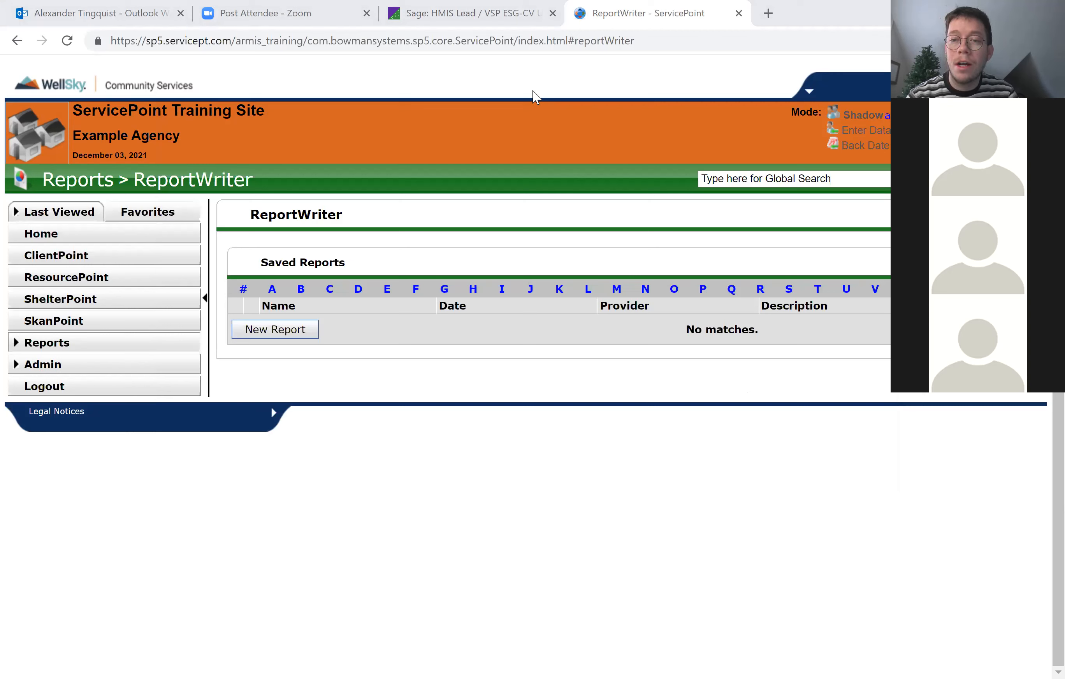
Open a client's profile in ClientPoint by entering the client's ID number.
left_click(98, 263)
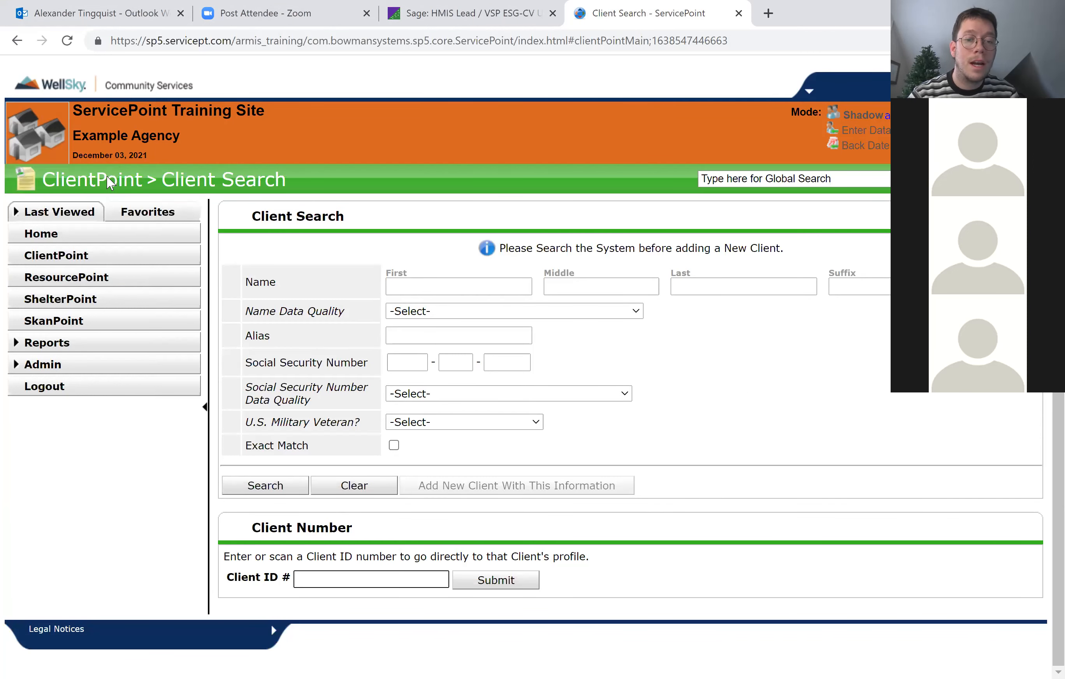
type("30")
key("Return")
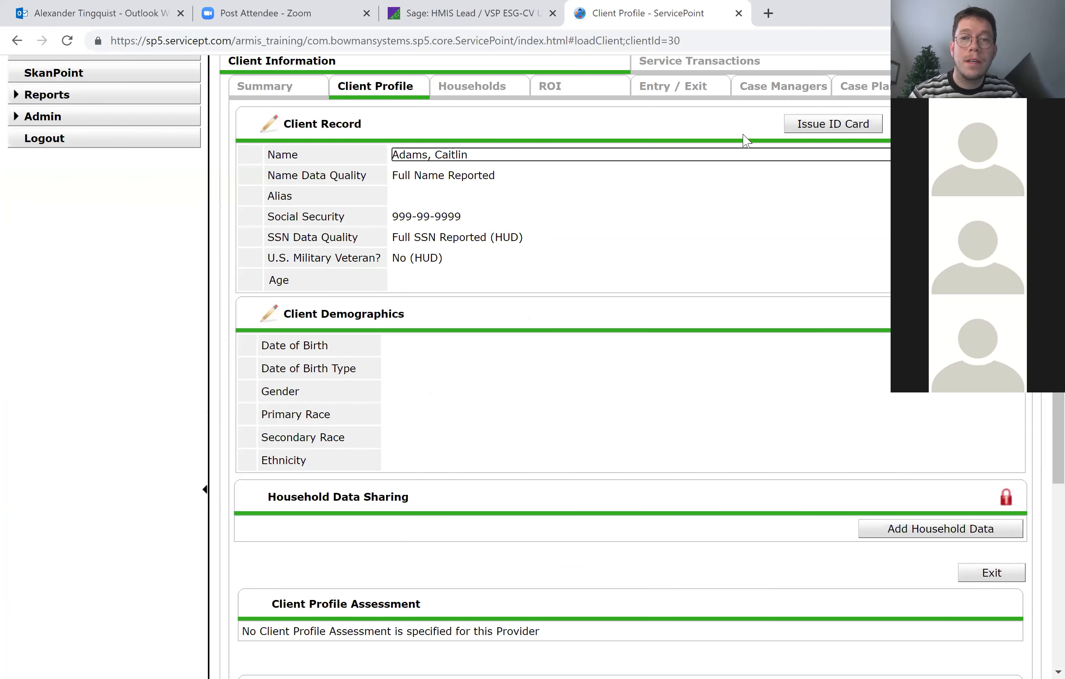
Review the client's Summary, including entry/exits and households, and return to the Client Profile.
scroll(565, 259, "up", 1)
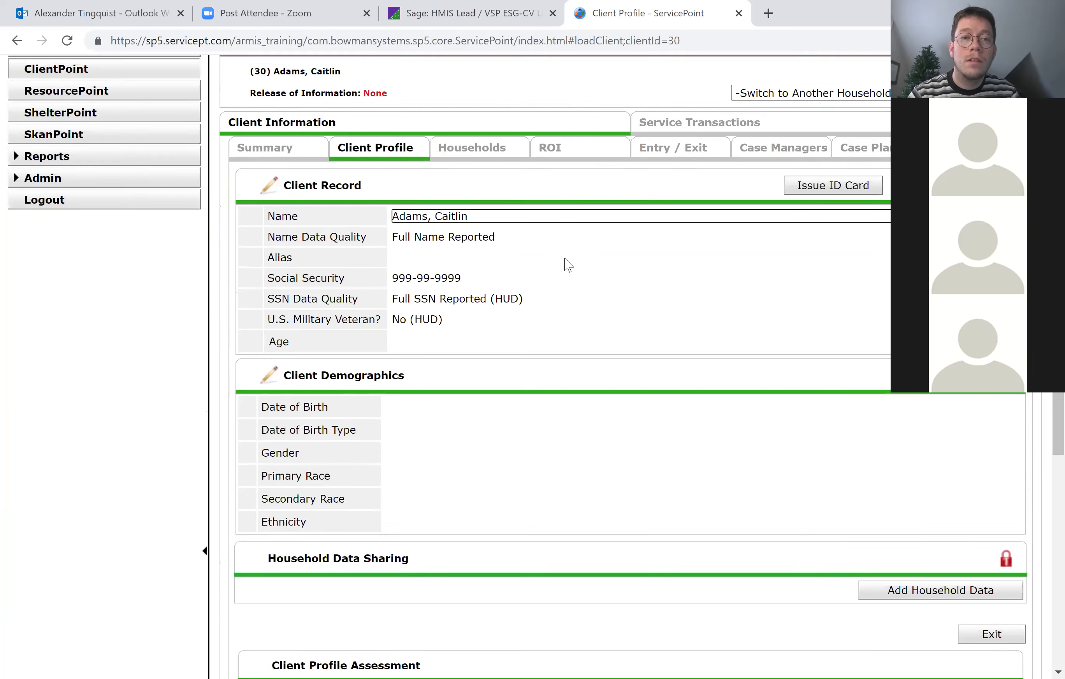
left_click(291, 152)
scroll(575, 394, "down", 1)
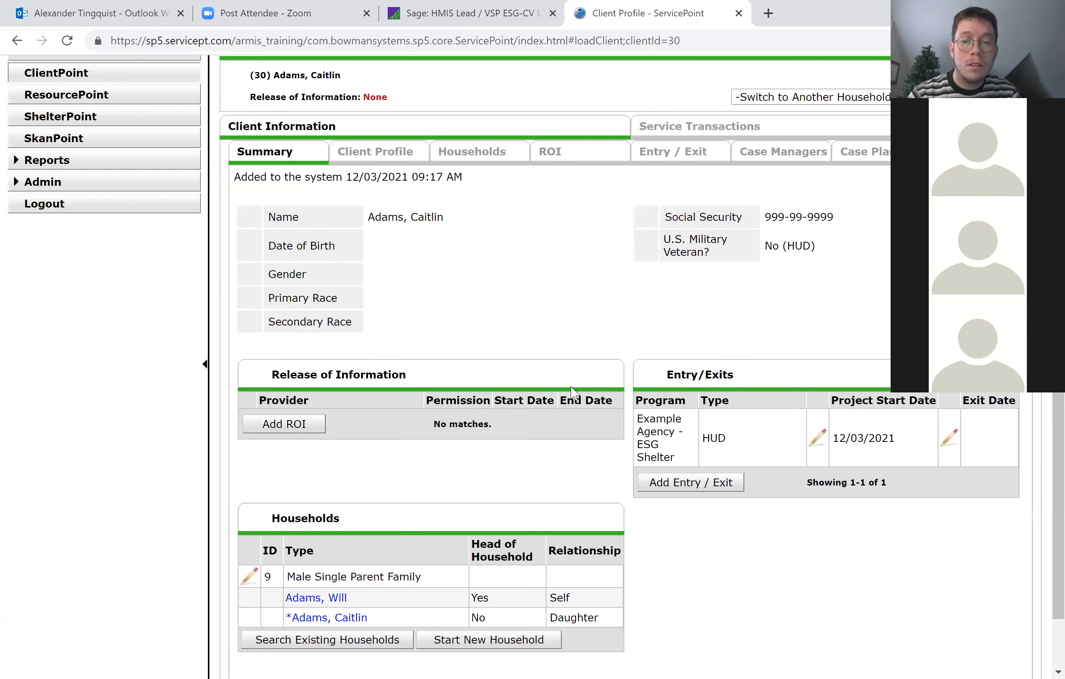
scroll(574, 394, "down", 1)
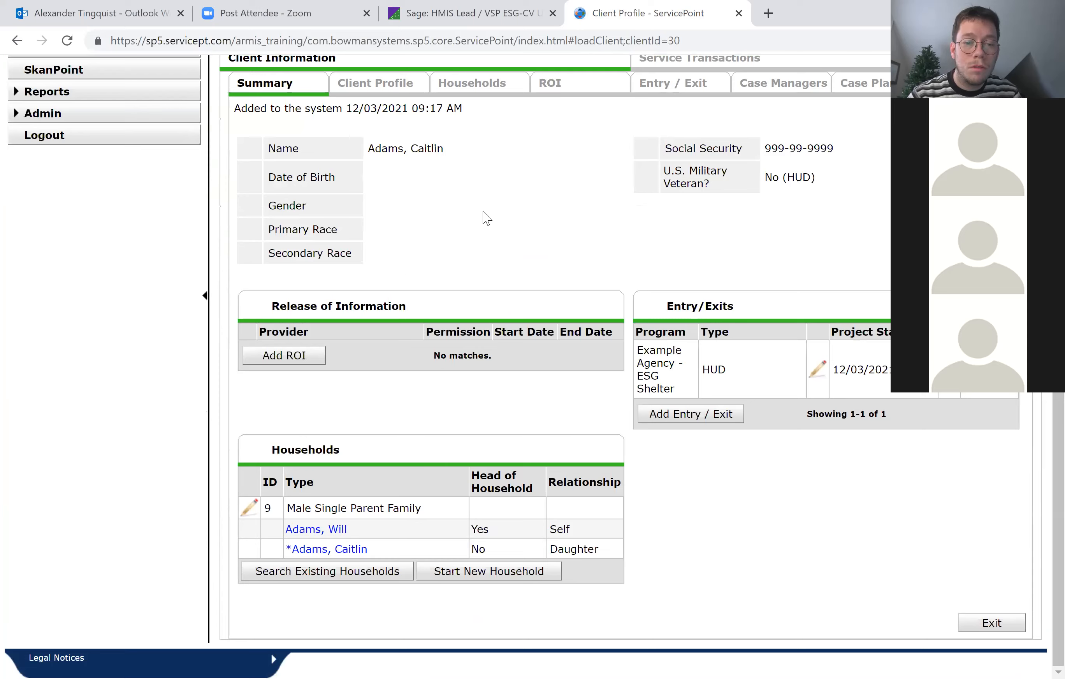
scroll(482, 216, "up", 2)
left_click(403, 216)
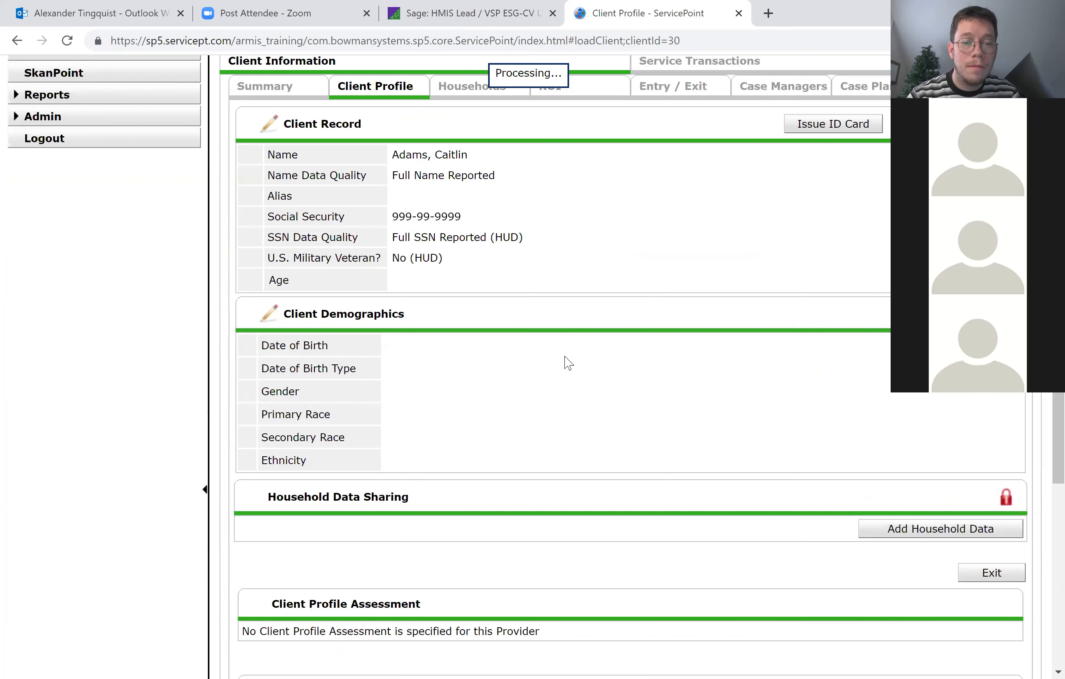
Look through the Client Profile's record, demographics, notes, file attachments and incidents sections.
scroll(566, 360, "down", 8)
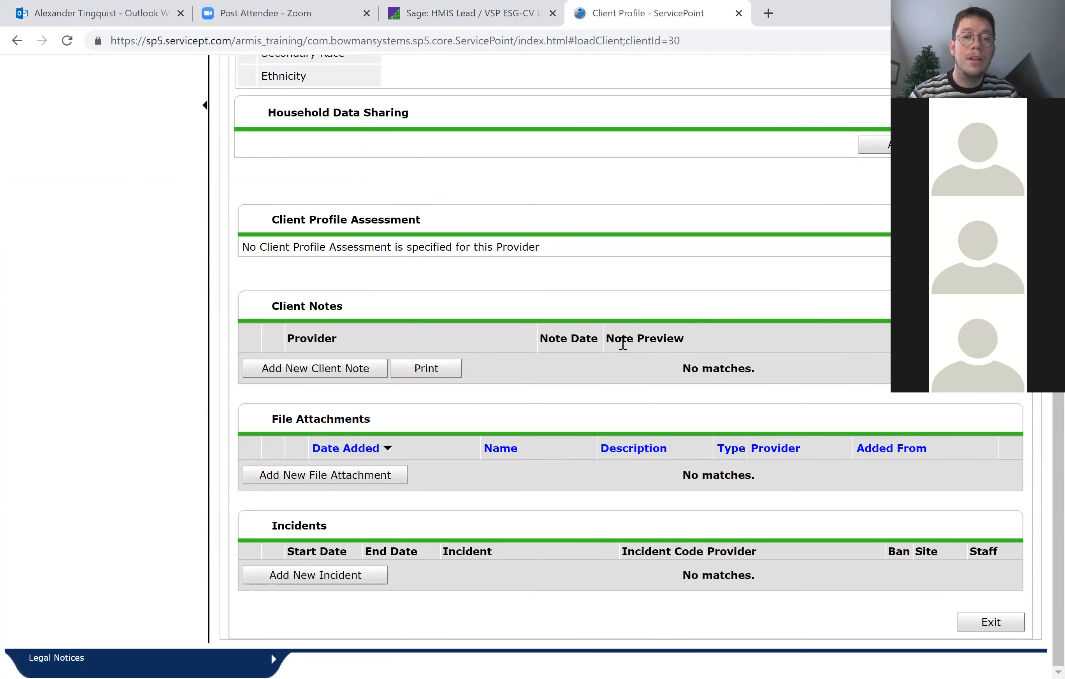
scroll(623, 347, "up", 5)
scroll(396, 195, "up", 5)
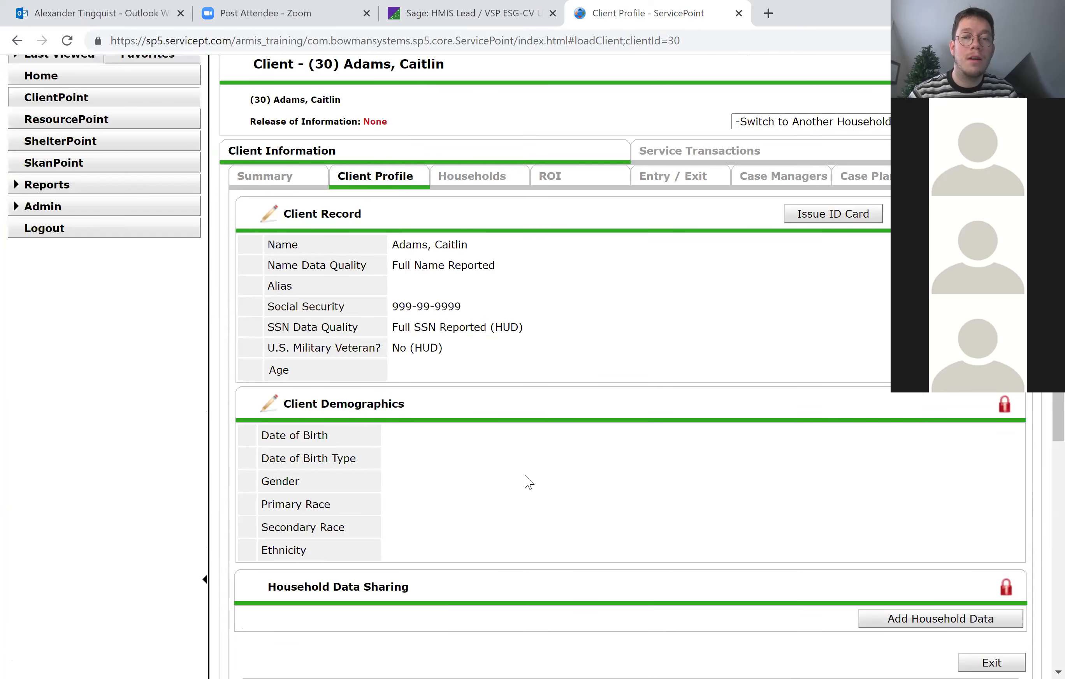
scroll(528, 482, "down", 10)
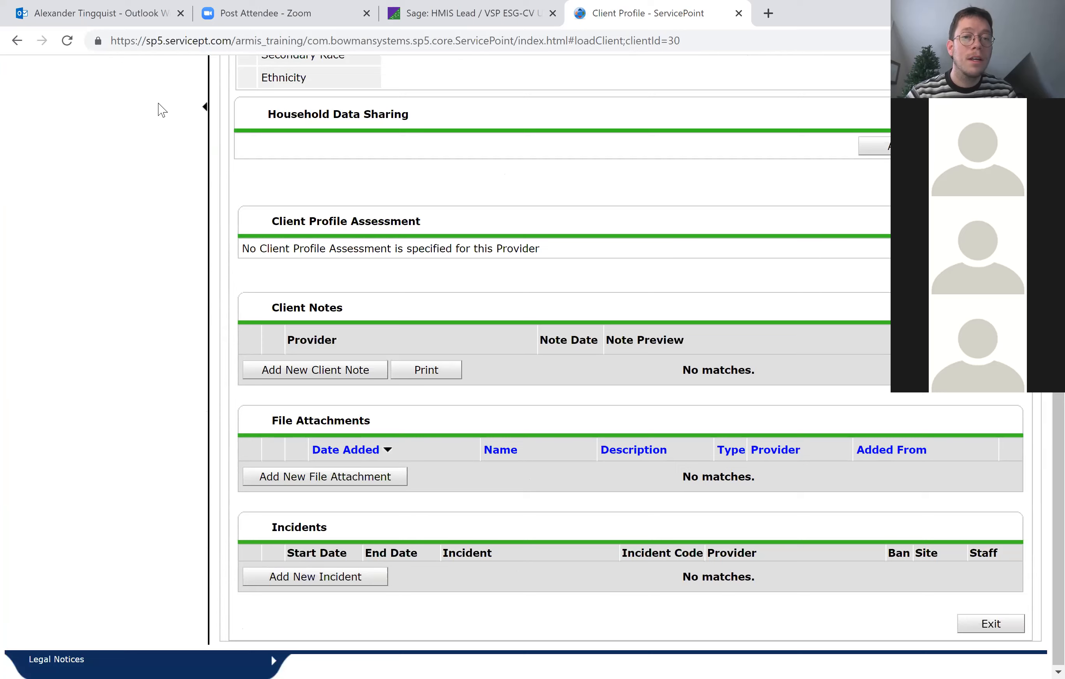
scroll(662, 335, "up", 10)
scroll(661, 339, "down", 2)
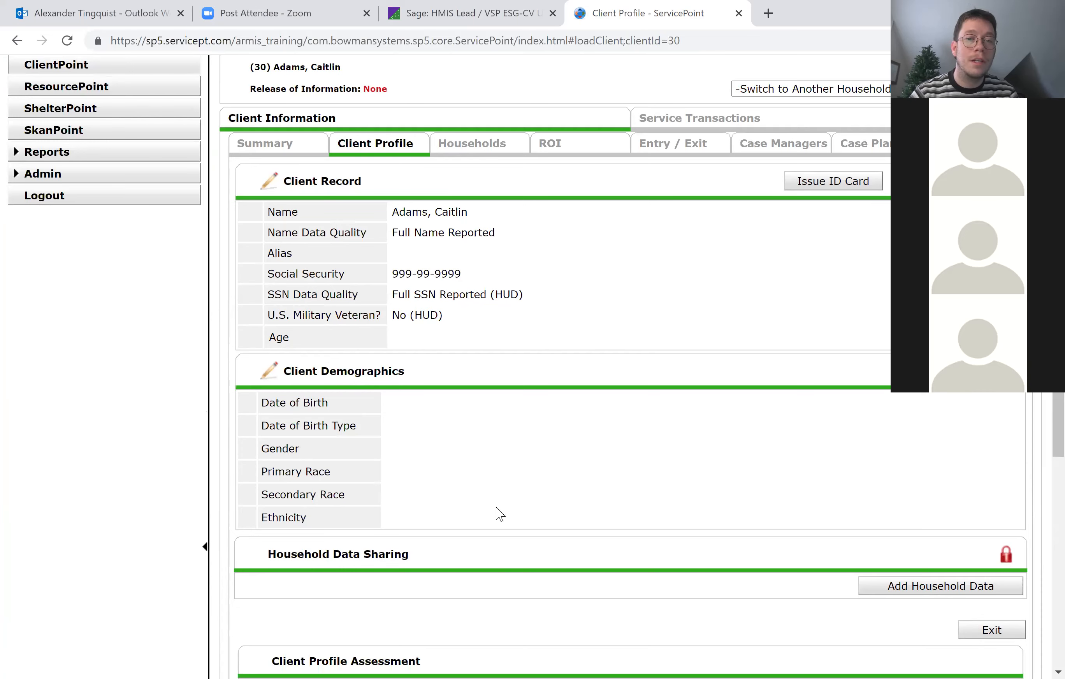
scroll(519, 496, "down", 5)
scroll(519, 497, "down", 3)
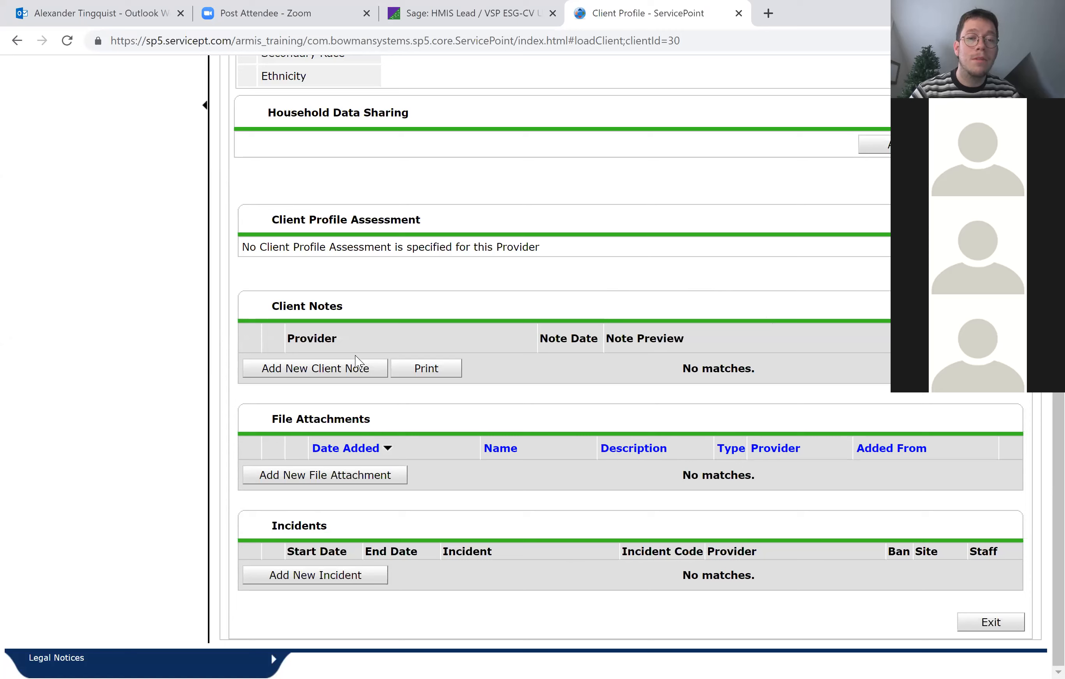
Add a client note dated 12/01/2021 reading "Entered ESG Shelter program." and save it.
left_click(319, 368)
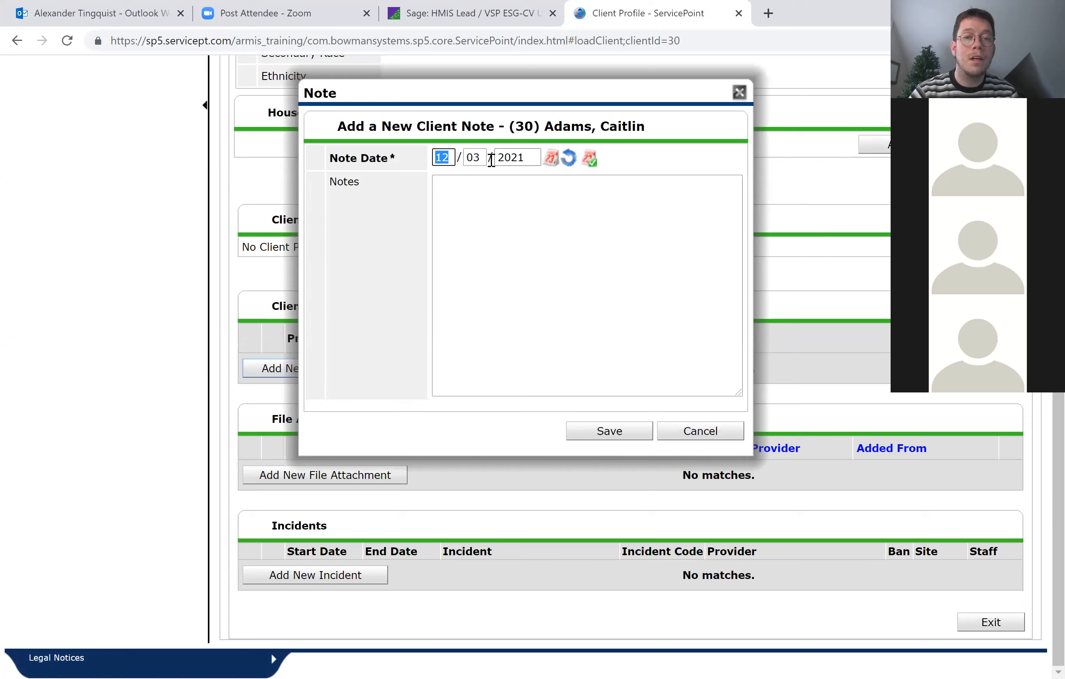
left_click(476, 158)
type("01")
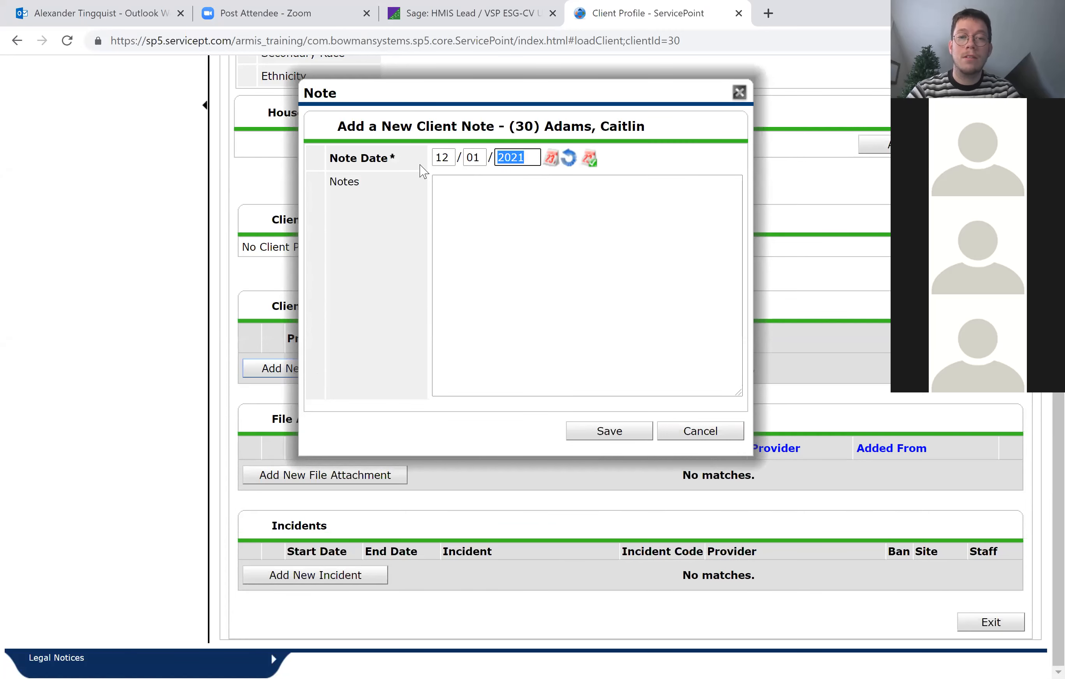
left_click(578, 237)
type("Ent")
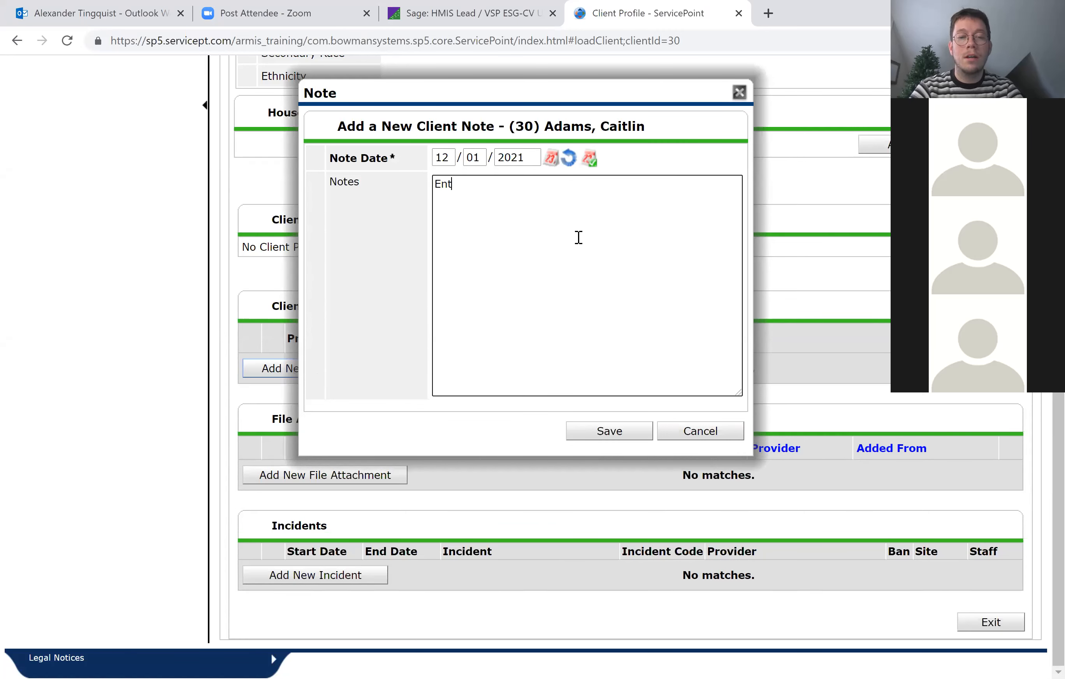
type("ered ESG Shelter program.")
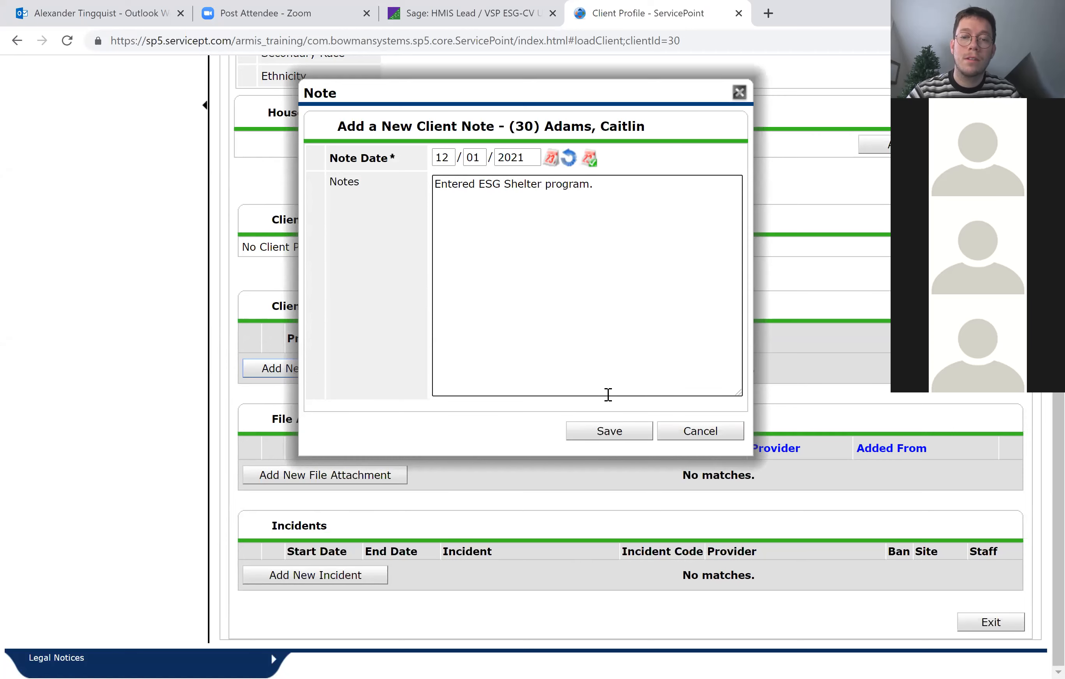
left_click(607, 430)
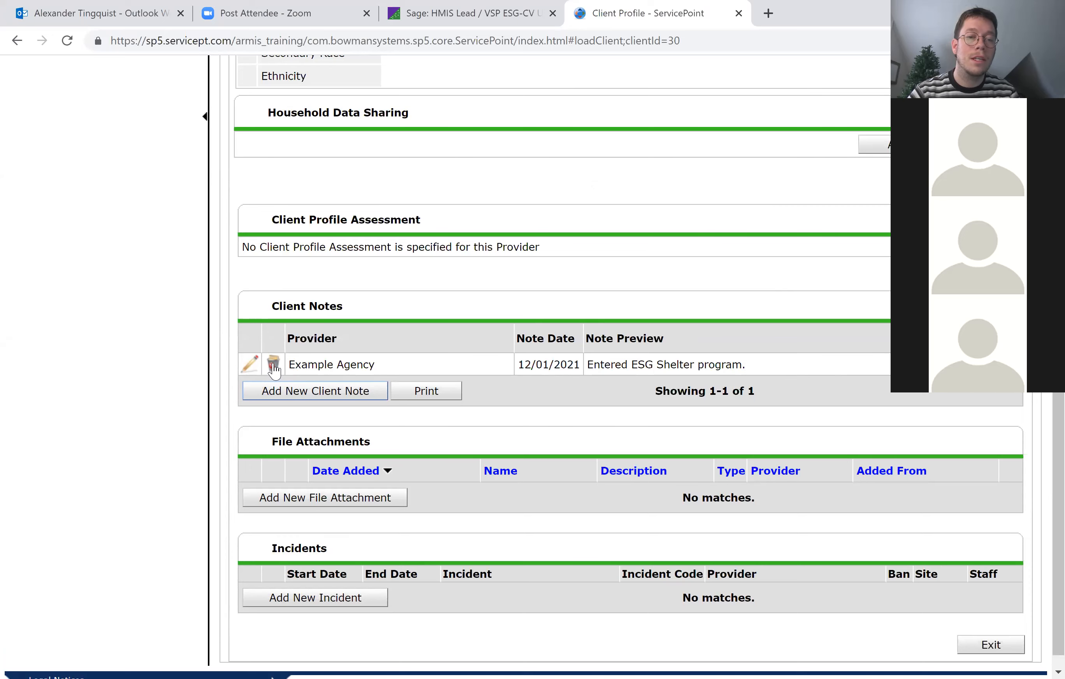
Start a new file attachment, try its file chooser and description field, and cancel the upload.
scroll(581, 341, "down", 1)
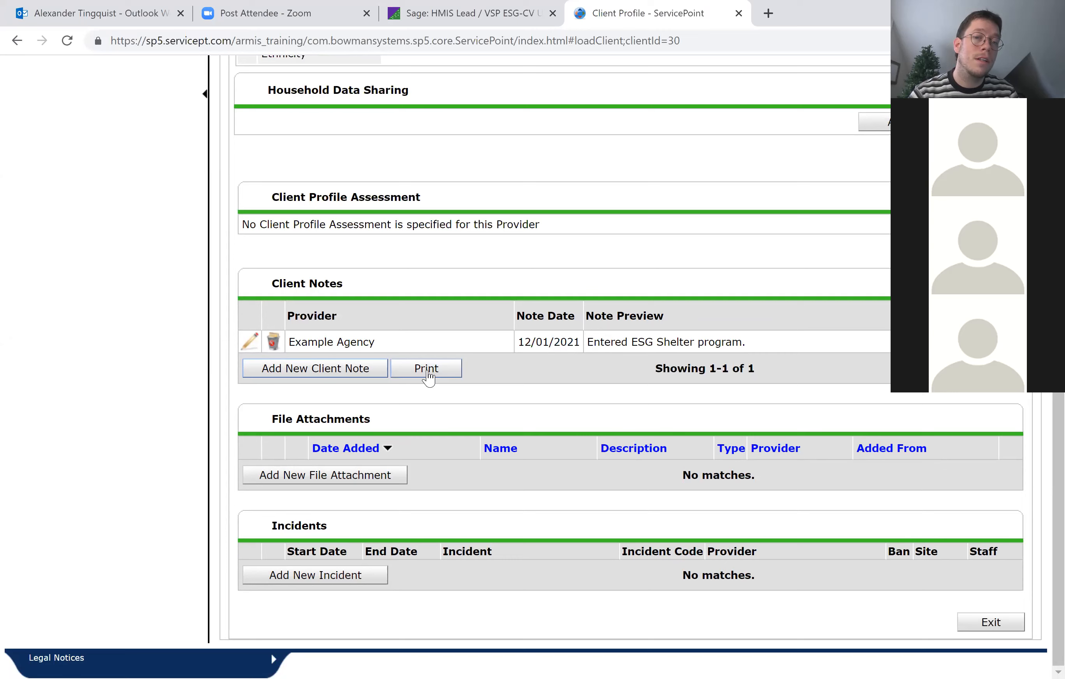
left_click(309, 474)
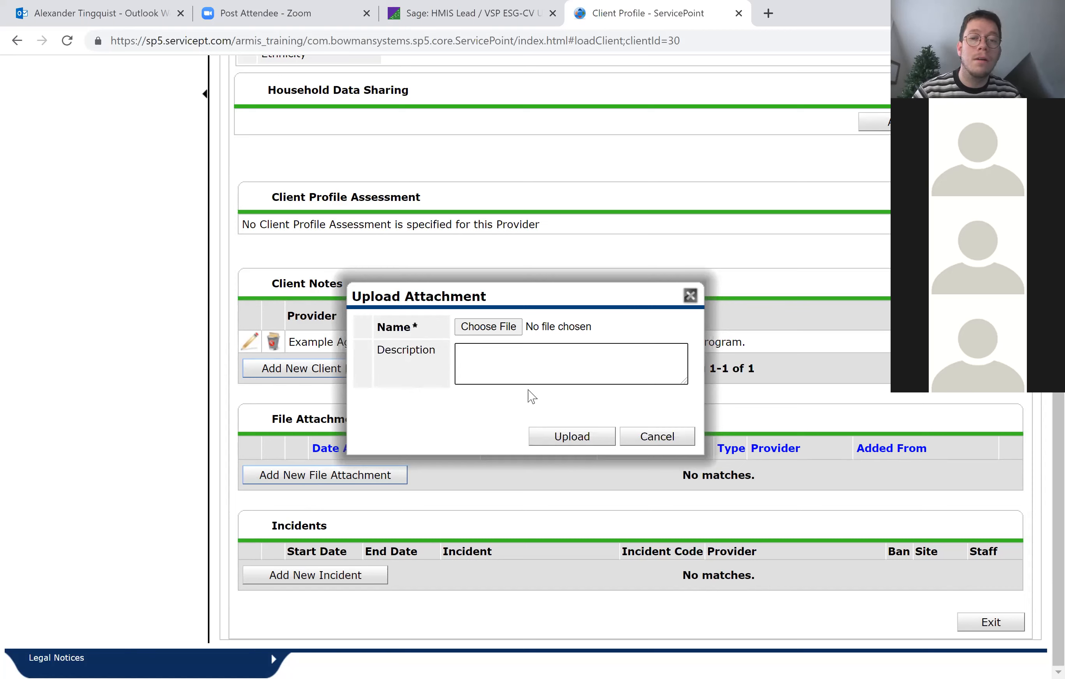
left_click(509, 330)
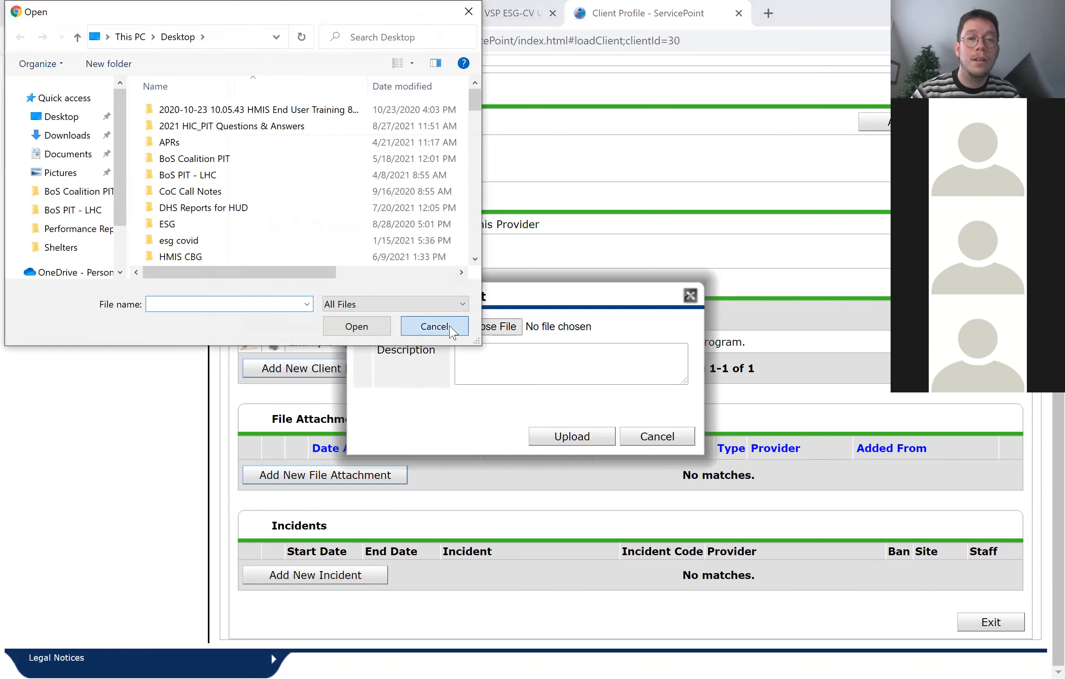
left_click(430, 323)
left_click(584, 374)
type("SSN")
key("BackSpace")
key("BackSpace")
key("BackSpace")
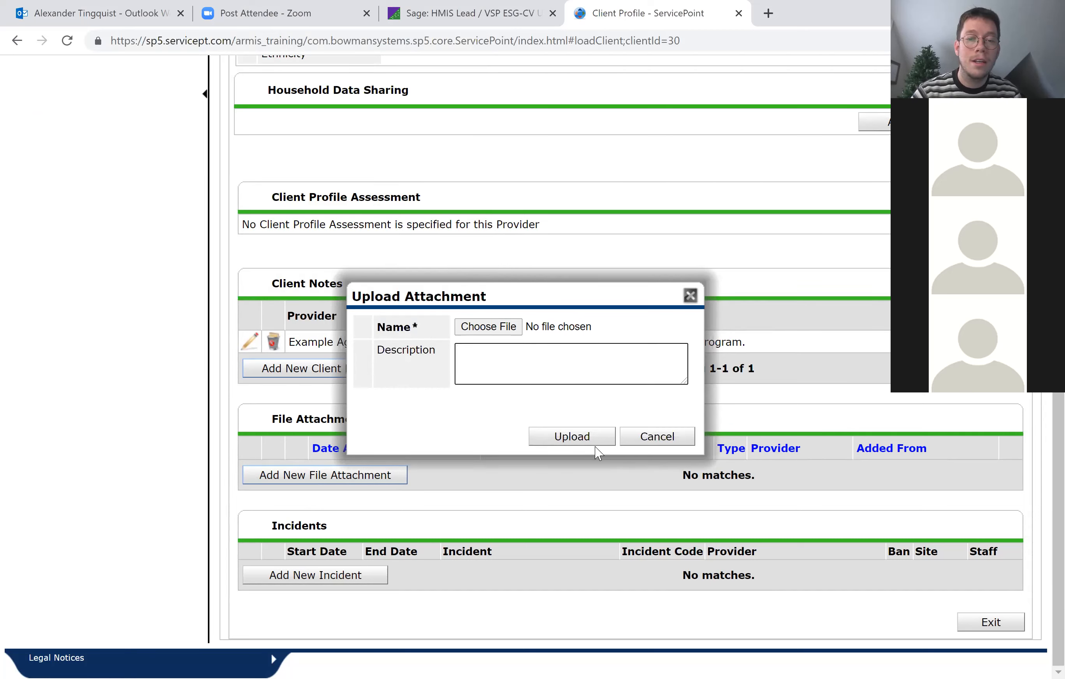
left_click(641, 448)
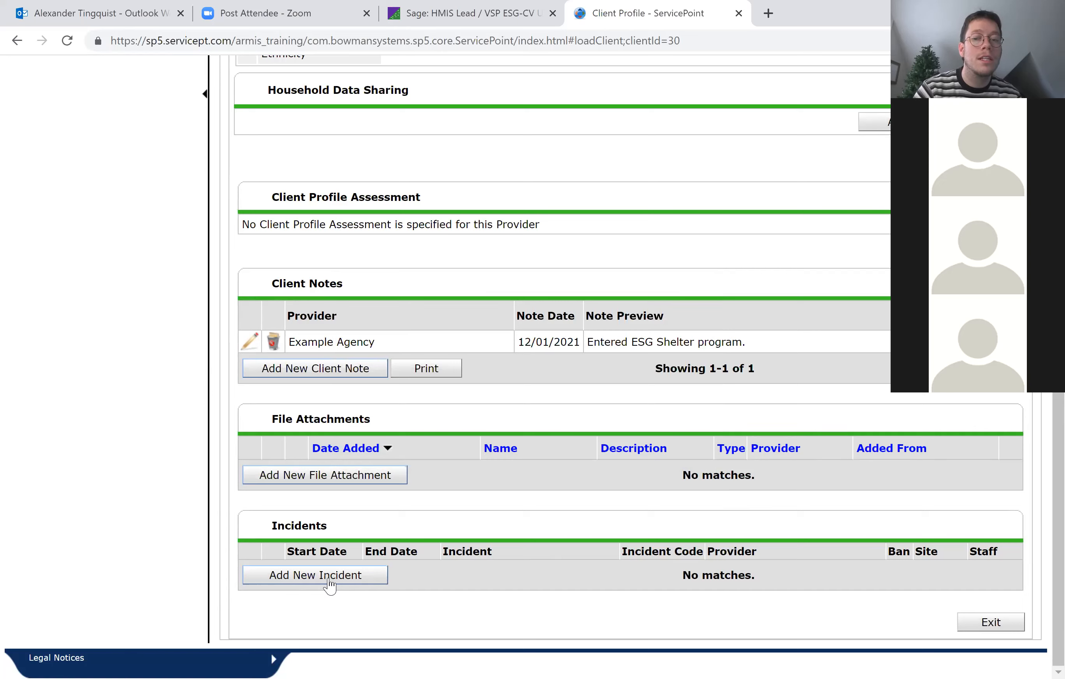
Start a new incident for provider Example Agency - ESG Shelter (2107) with start date 12/02/2021.
left_click(330, 576)
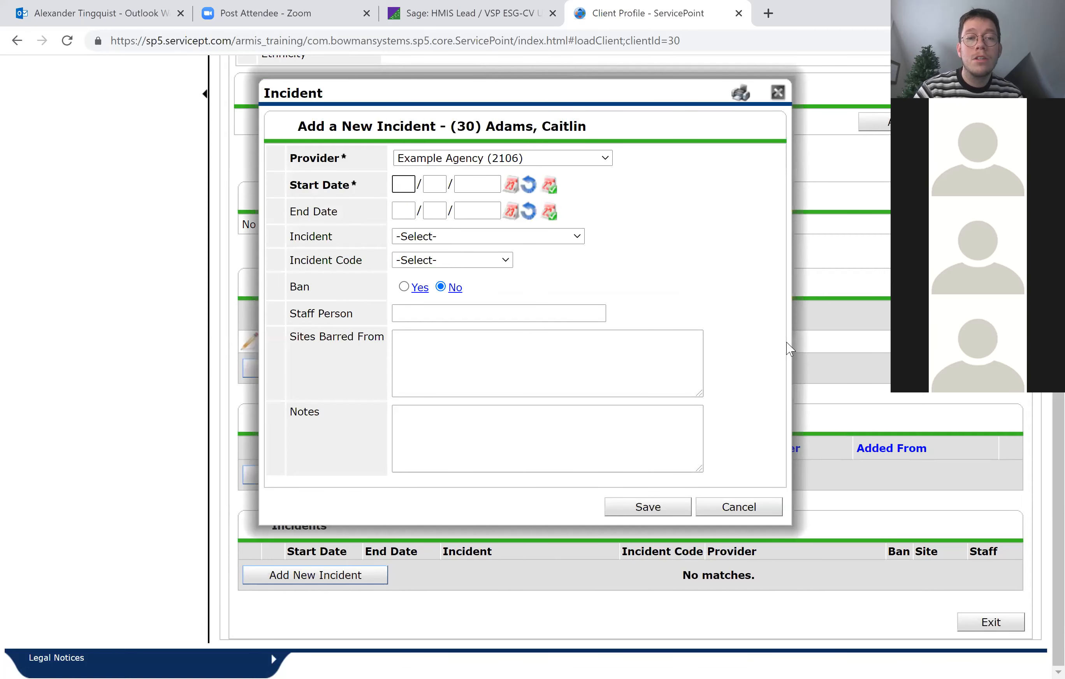
left_click(447, 162)
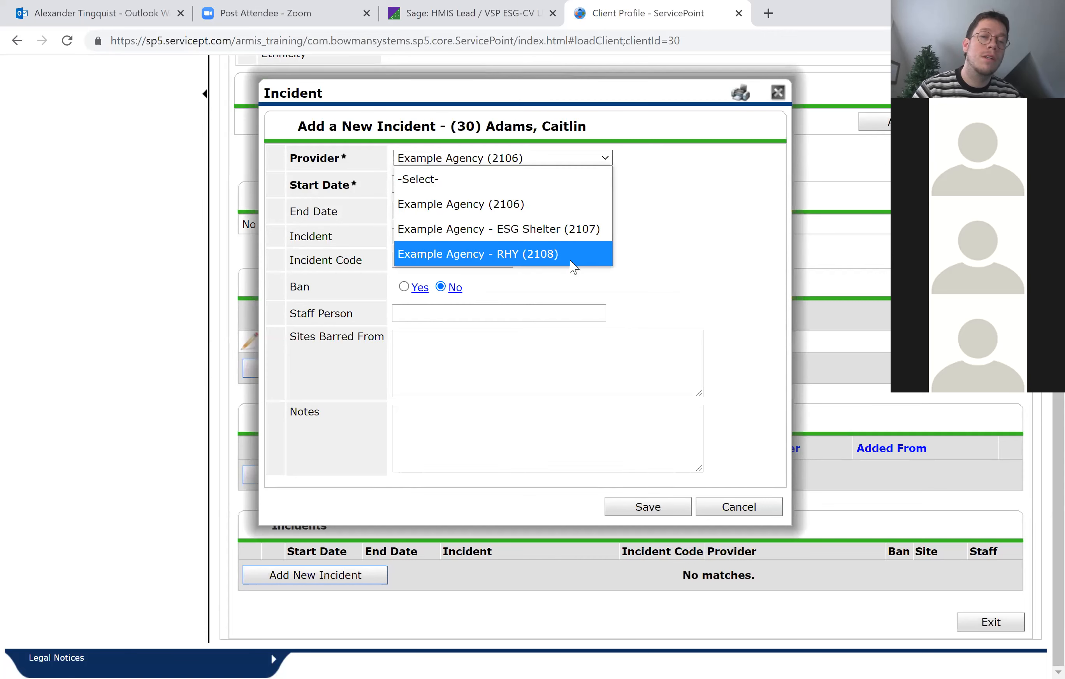
left_click(553, 229)
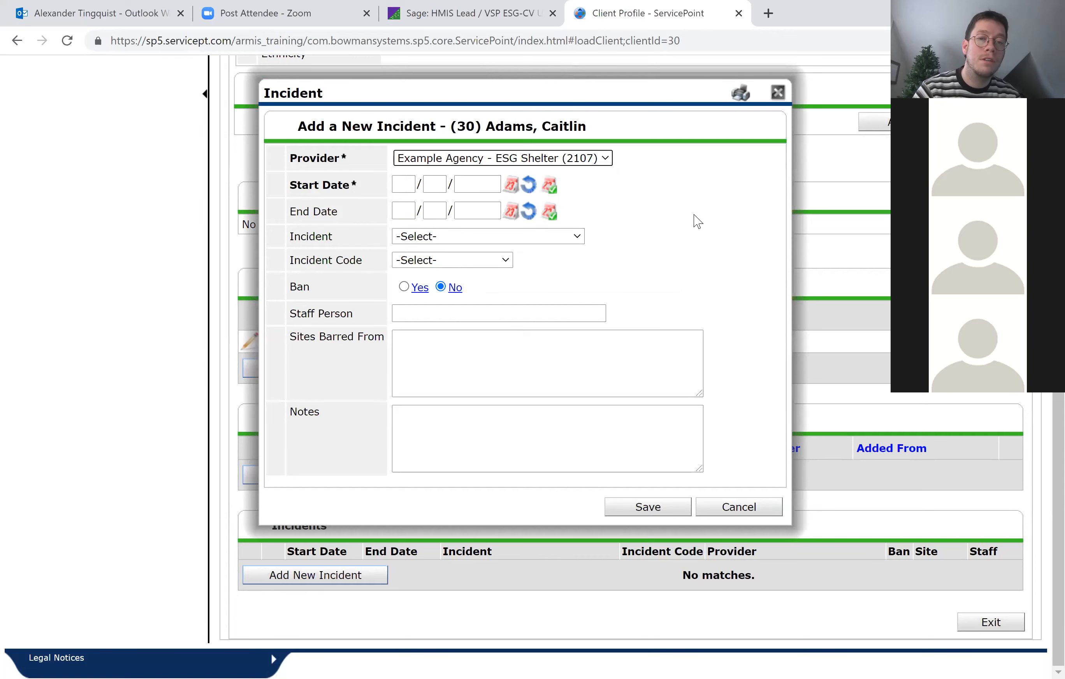
left_click(404, 186)
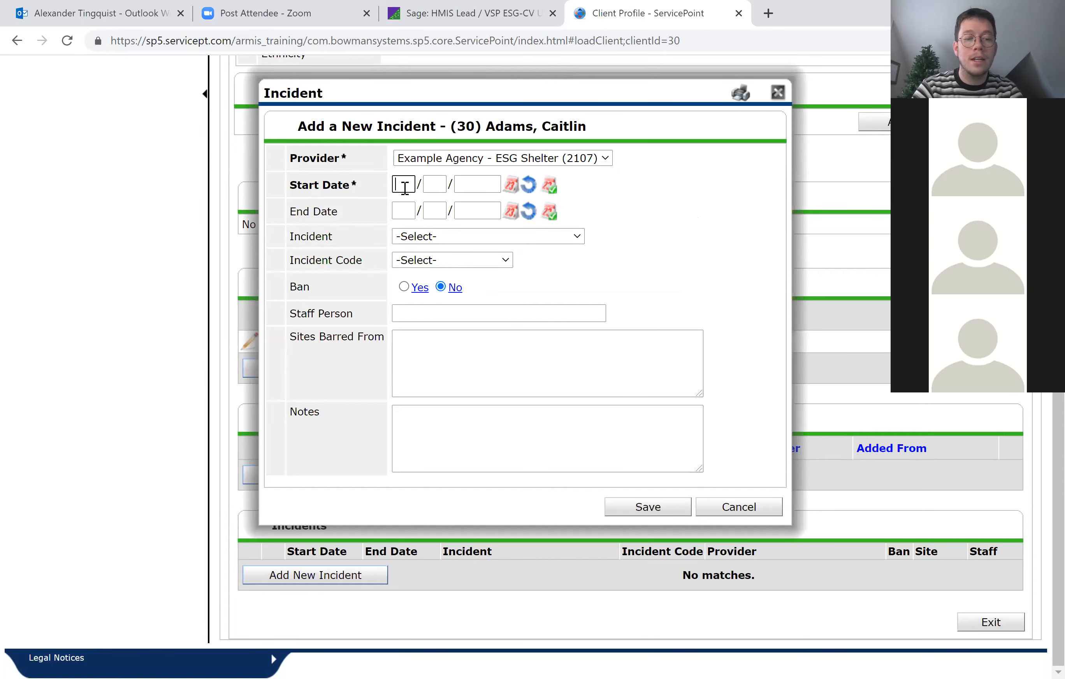
type("12022021")
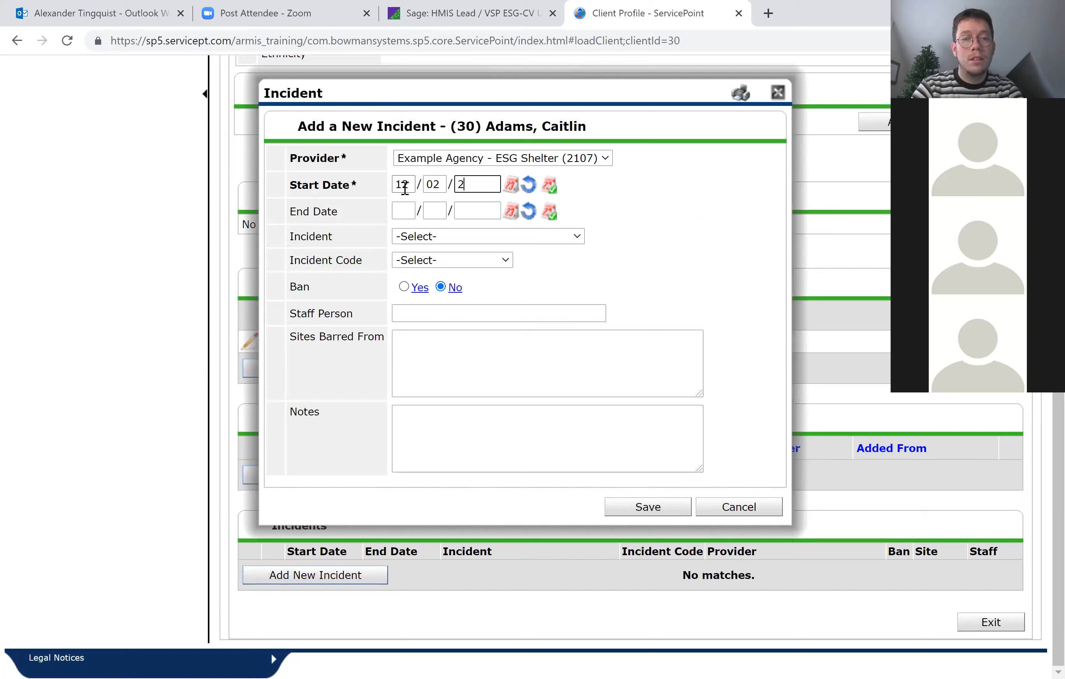
Review the available incident types and set the new incident's type to Abandoned.
left_click(471, 237)
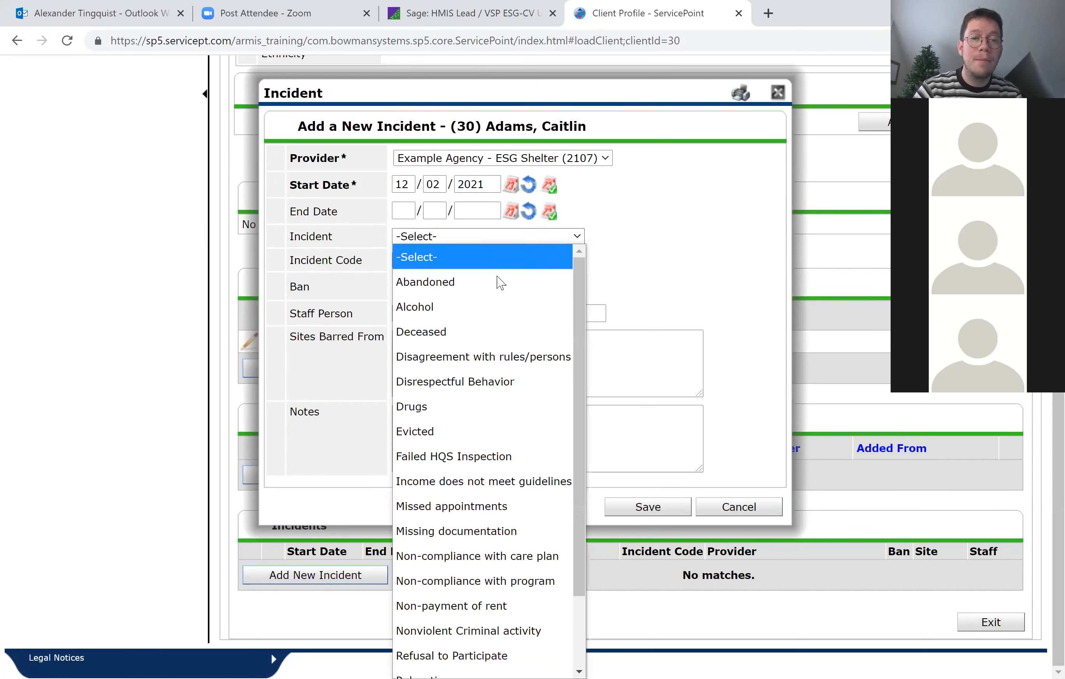
scroll(502, 377, "down", 3)
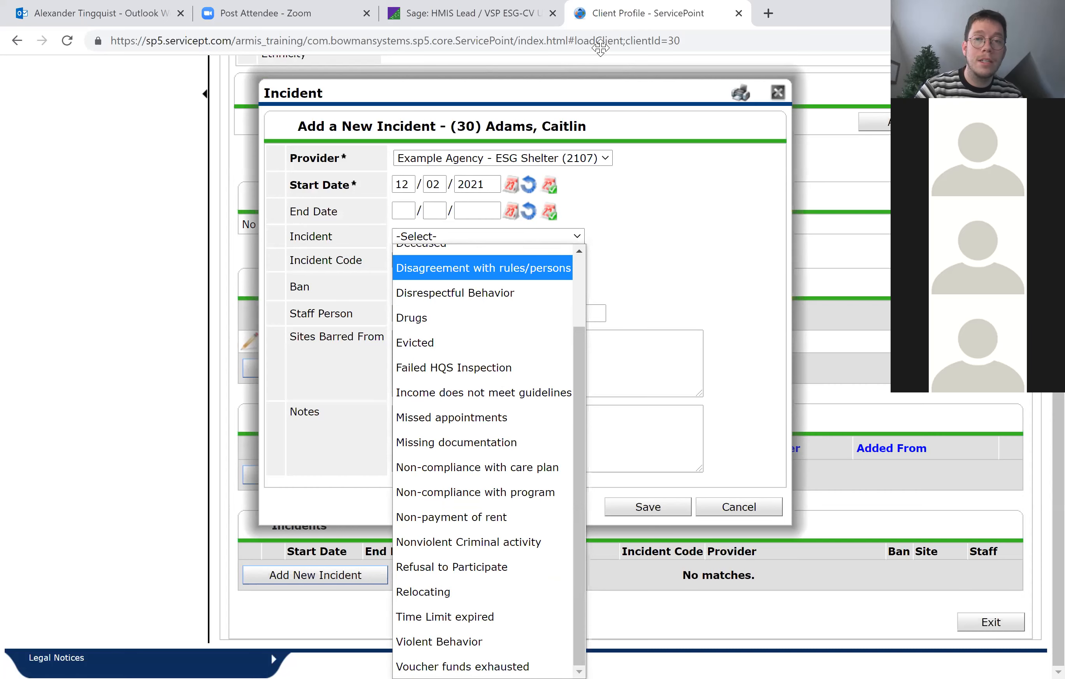
left_click(482, 214)
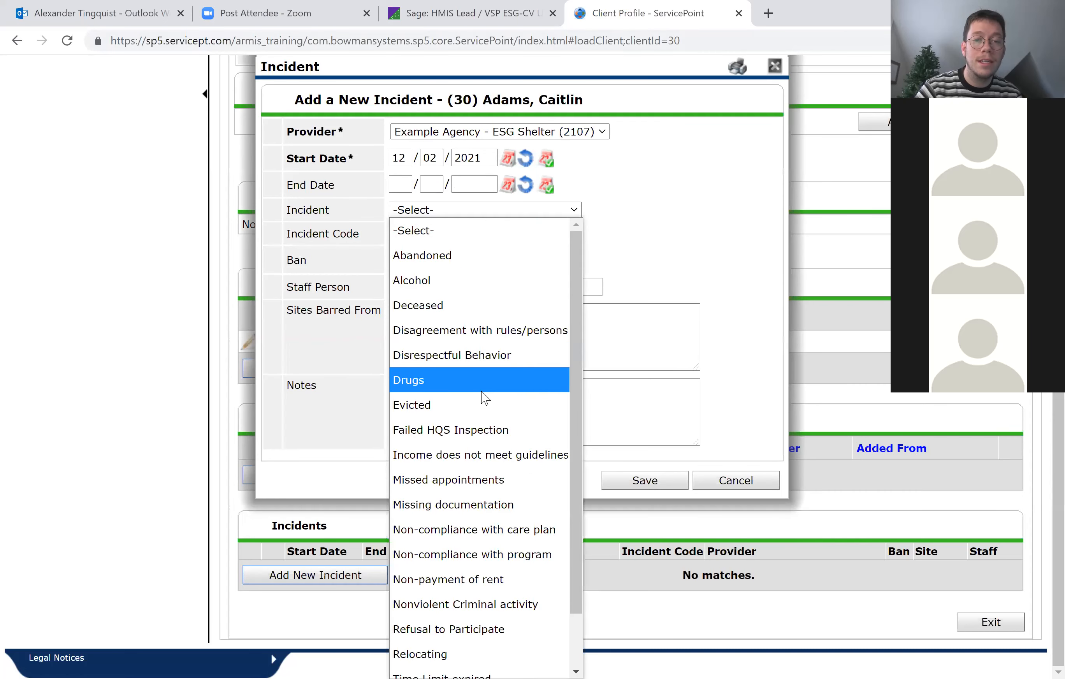
scroll(485, 397, "down", 2)
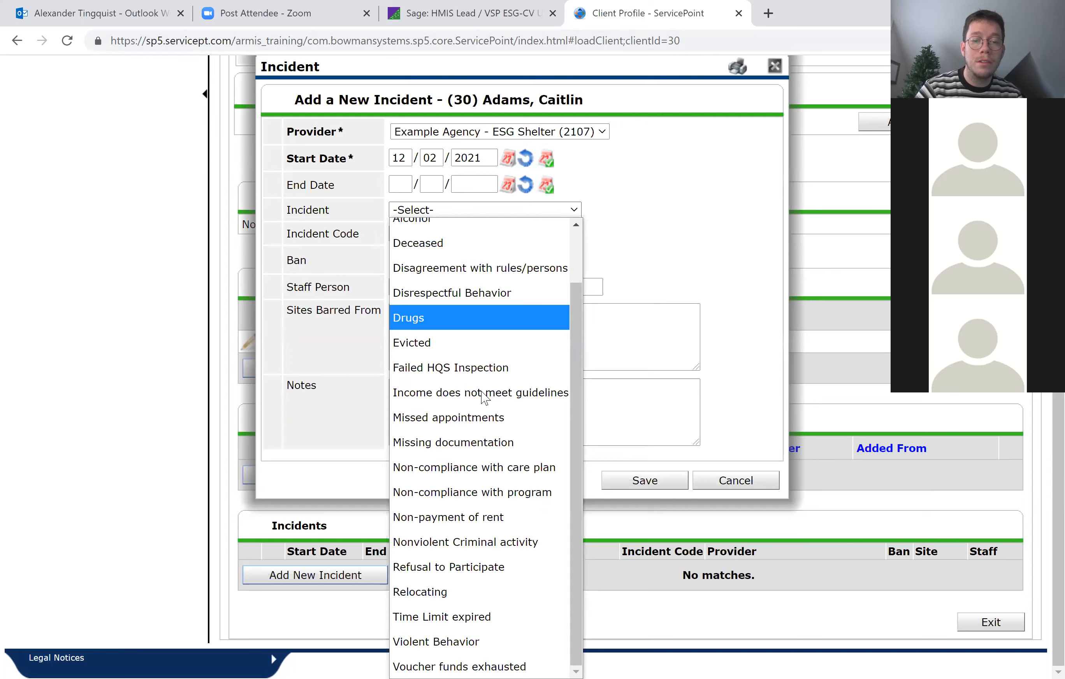
scroll(484, 395, "up", 2)
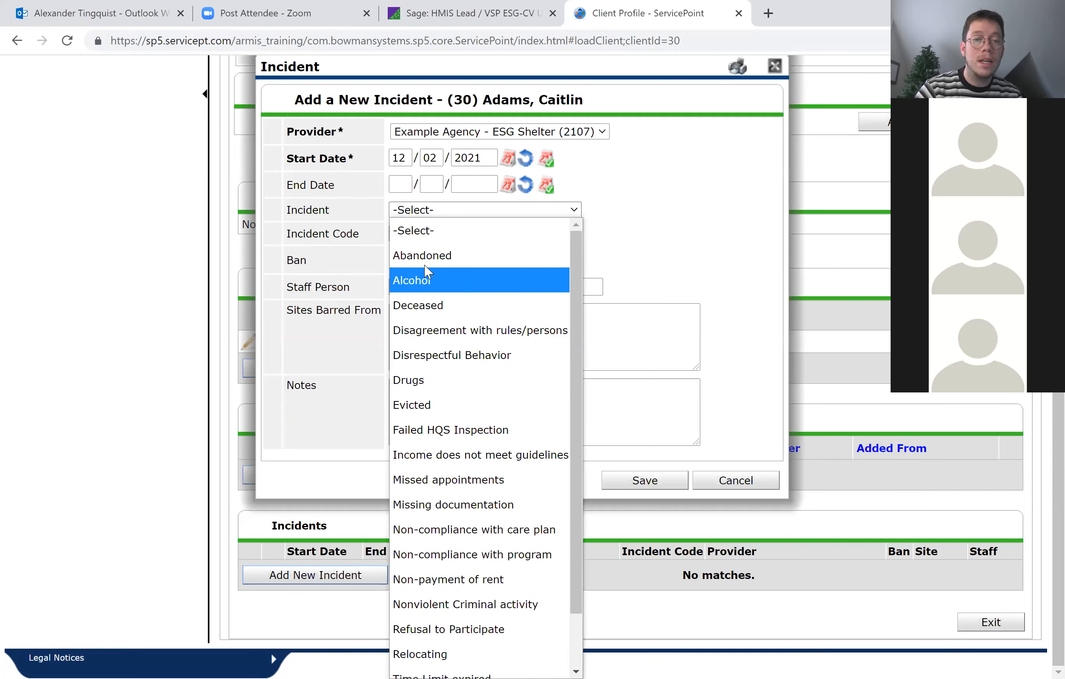
left_click(653, 234)
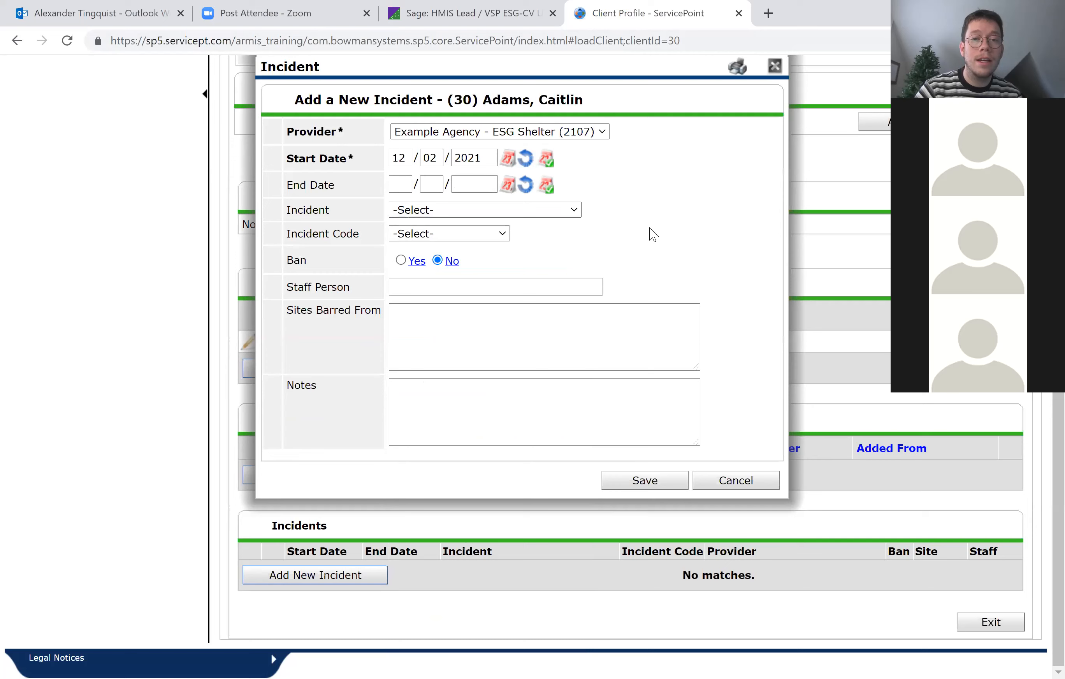
Review the incident code options and the staff person, barred sites and notes fields, and cancel the new incident.
left_click(473, 243)
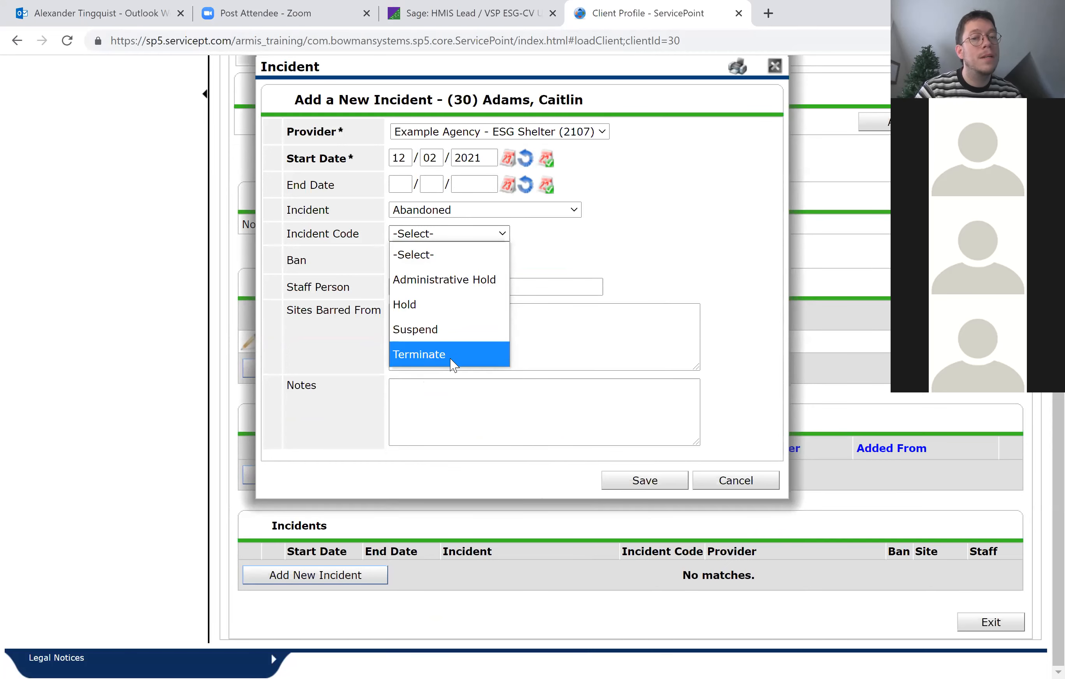
left_click(645, 261)
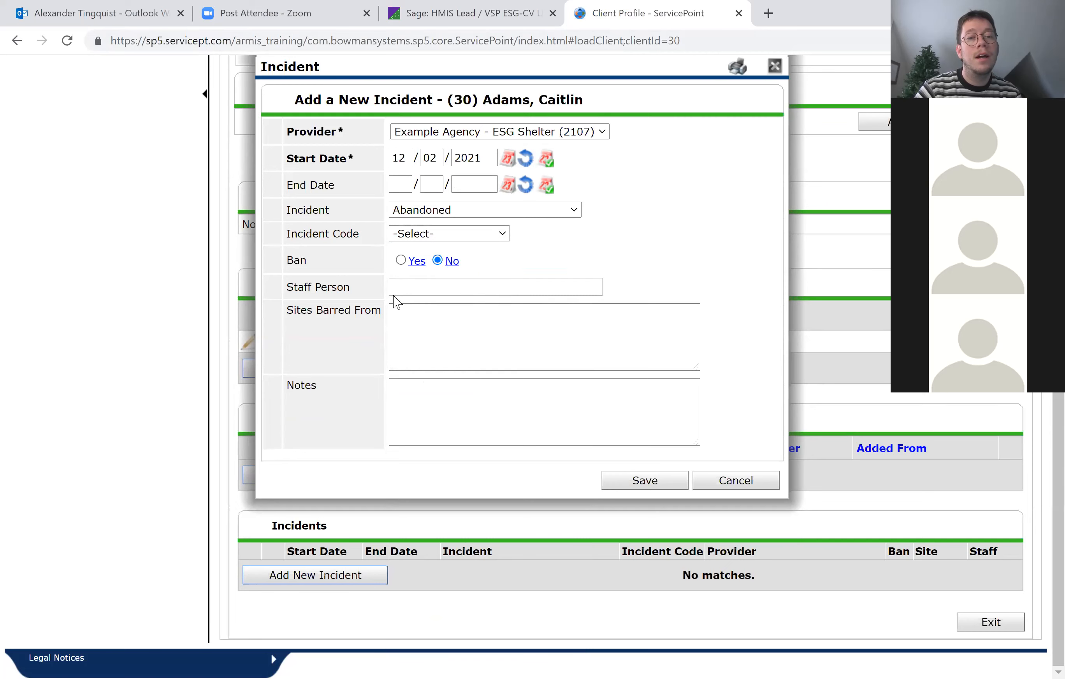
left_click(397, 288)
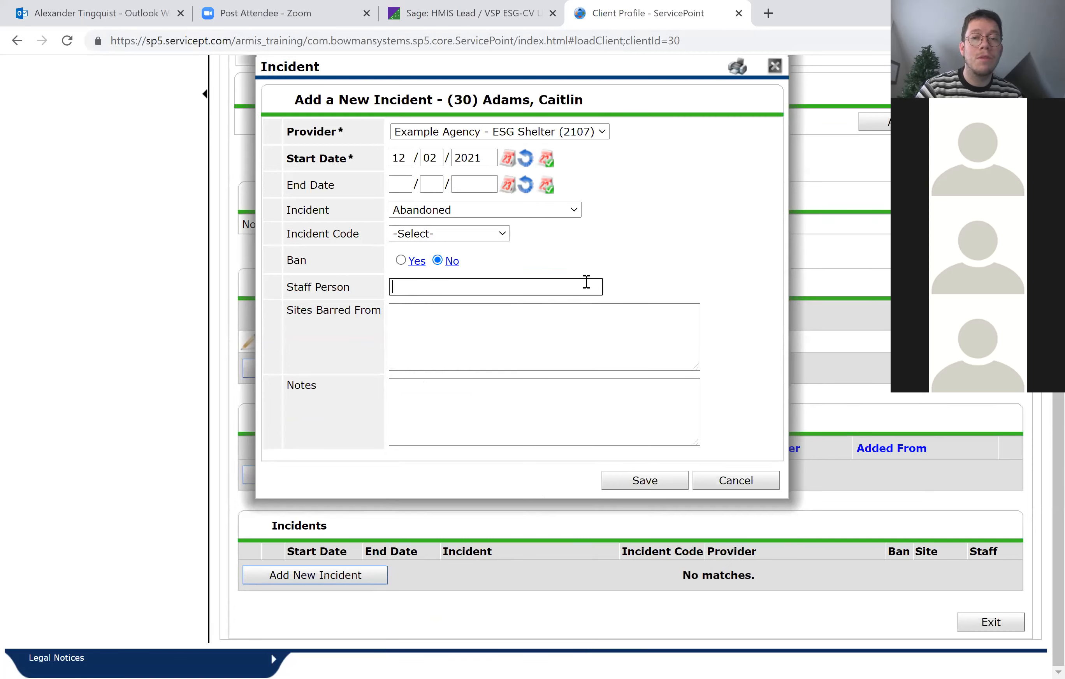
left_click(637, 331)
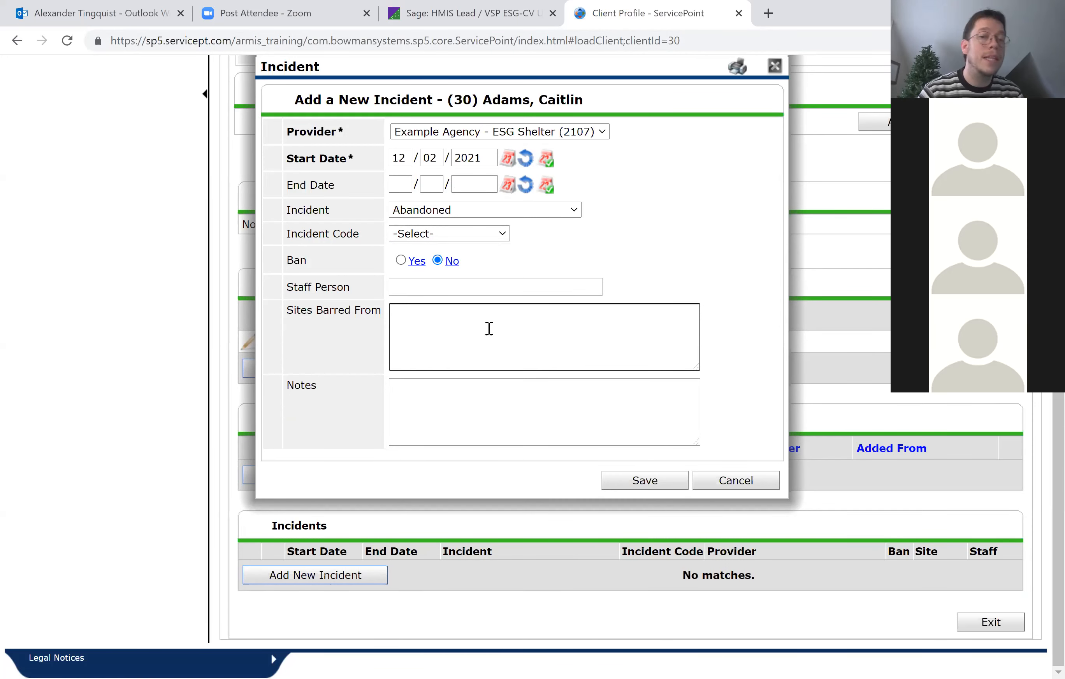
left_click(466, 411)
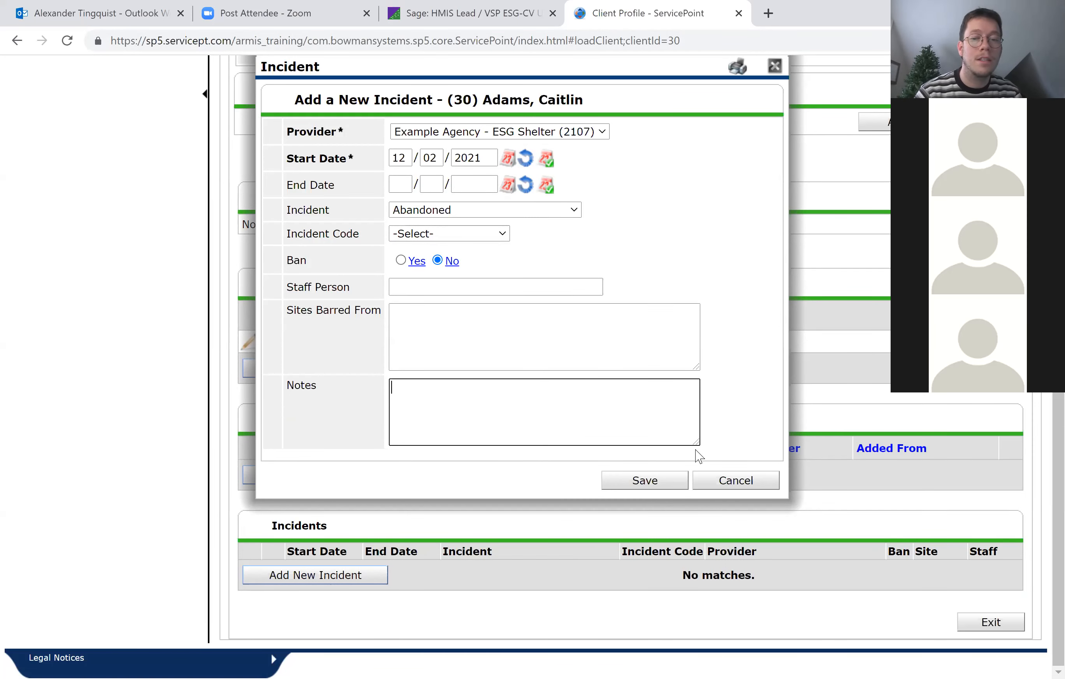
left_click(733, 491)
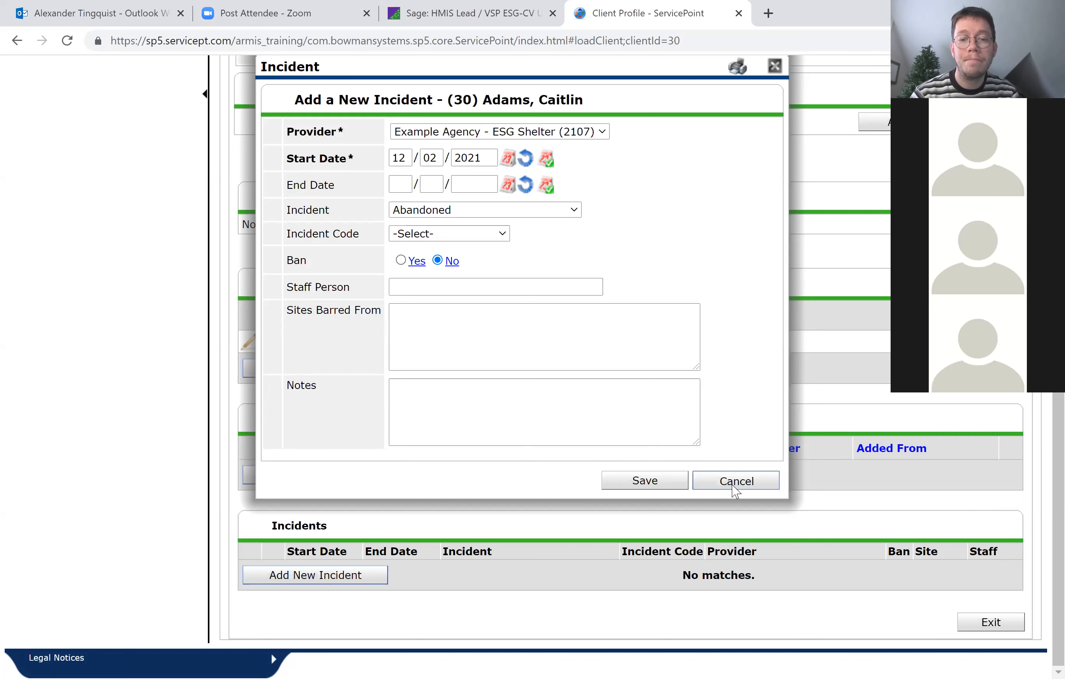
Open the Report Dashboard and look through the available provider reports and custom reports.
scroll(559, 516, "up", 1)
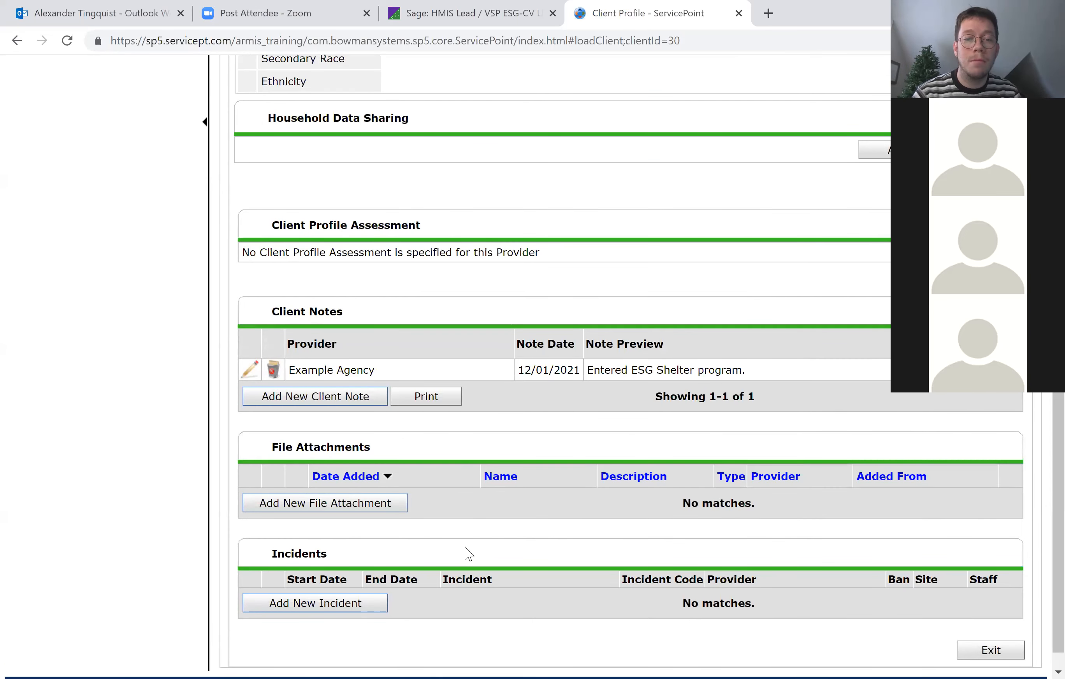
scroll(577, 535, "up", 8)
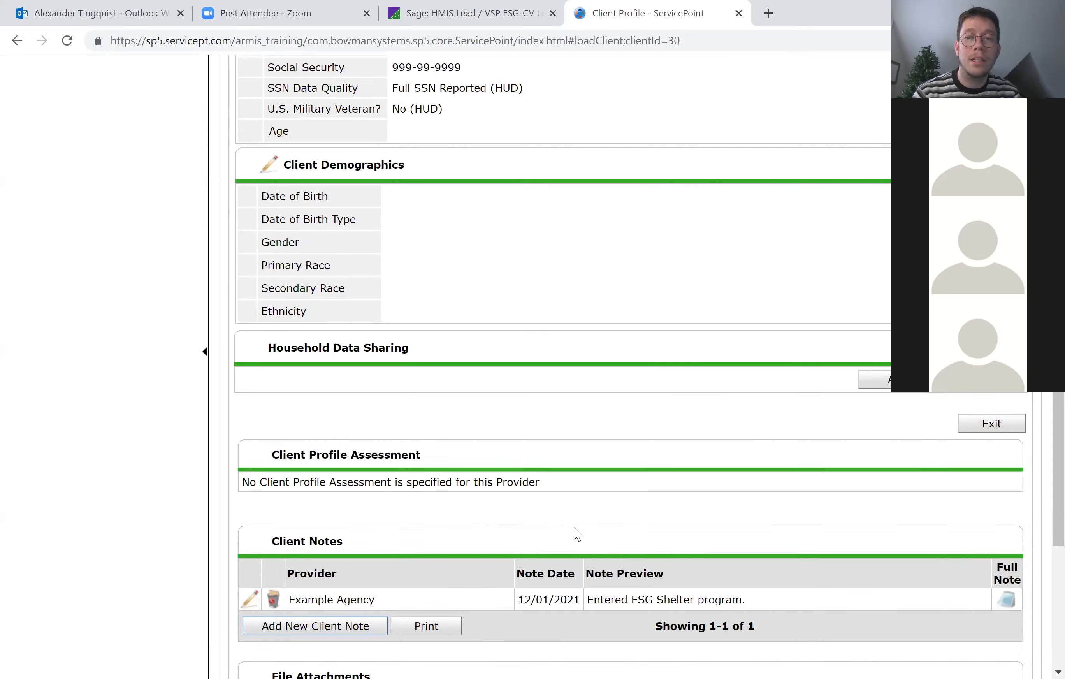
scroll(577, 535, "up", 4)
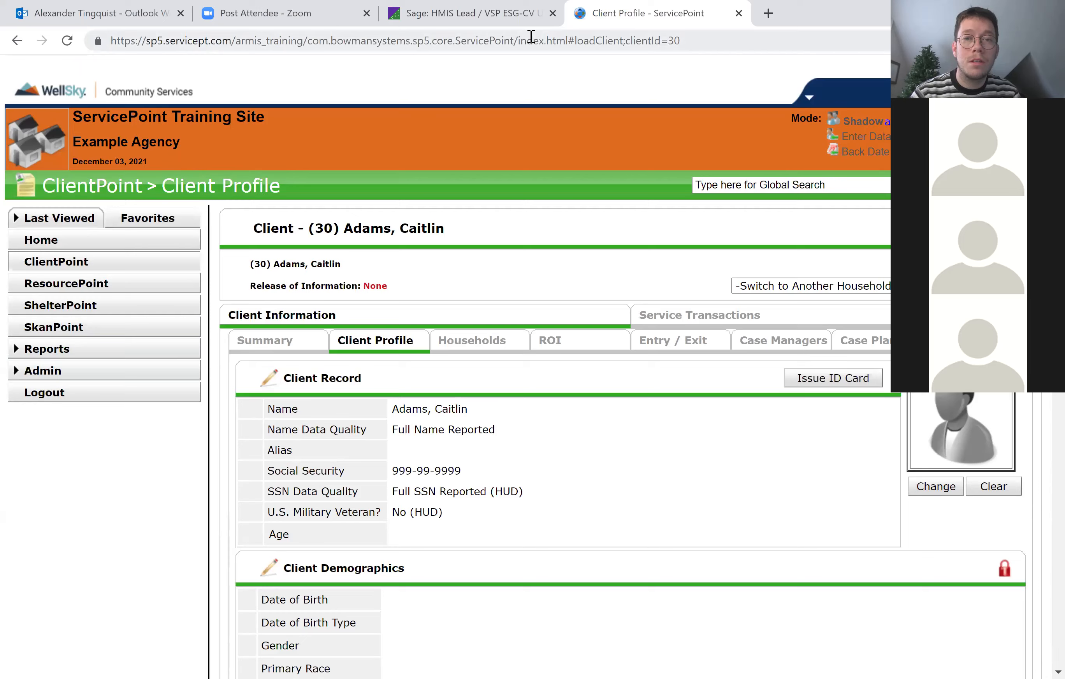
left_click(65, 358)
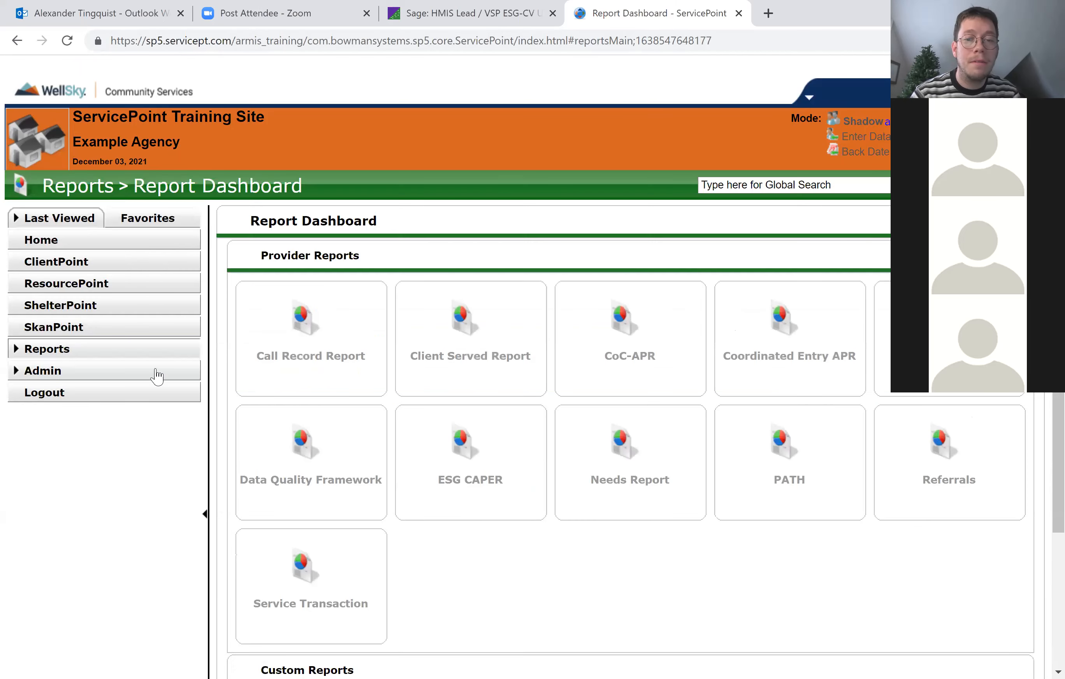
scroll(513, 525, "down", 3)
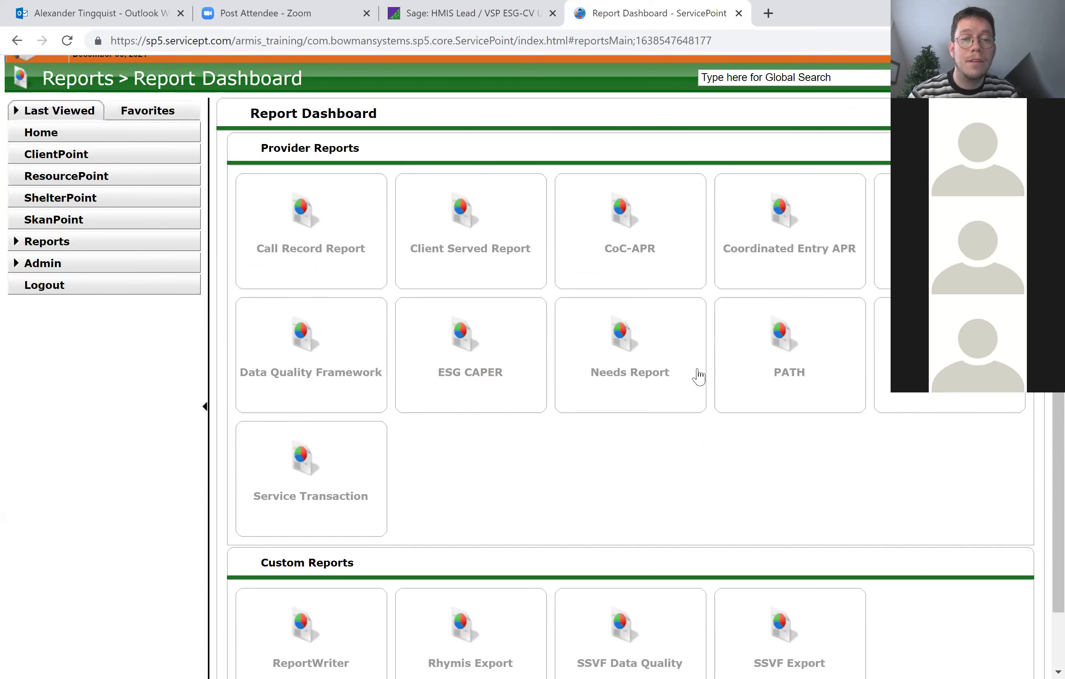
scroll(698, 376, "down", 2)
scroll(696, 373, "up", 5)
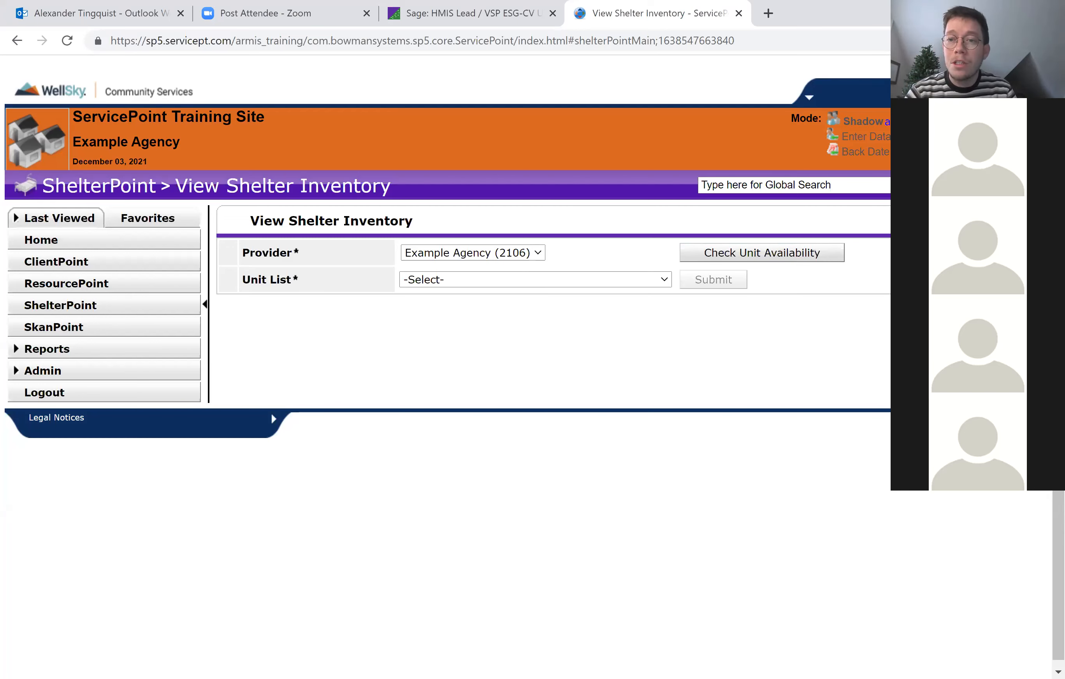
Exit the current shadow session, search the shadow mode users by username and shadow the Our House agency user.
left_click(886, 121)
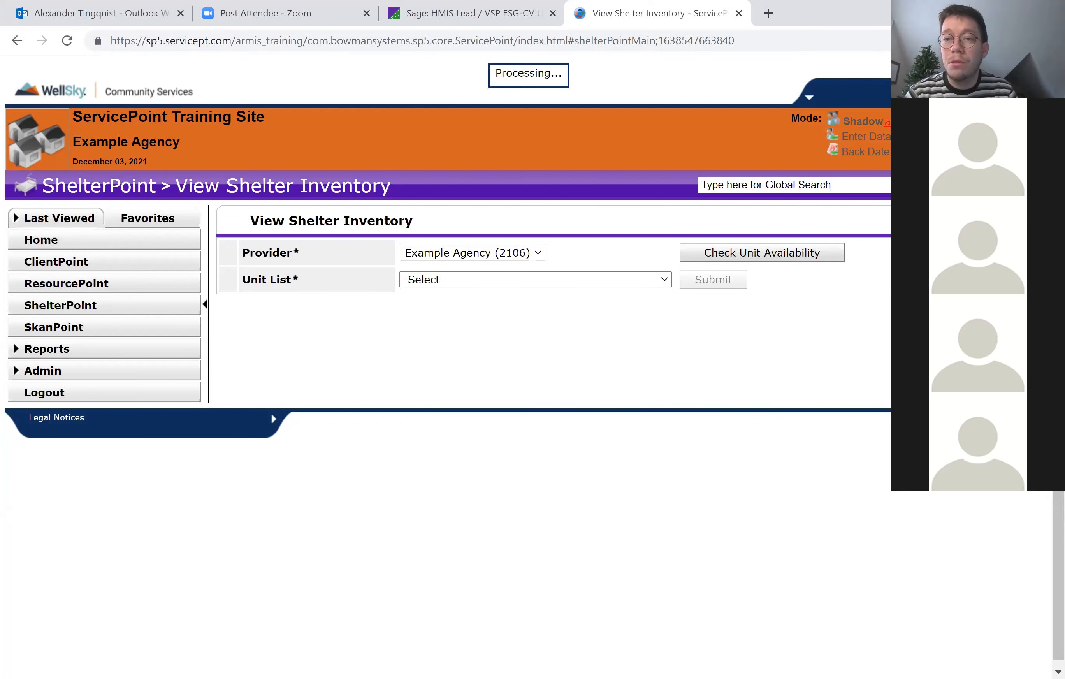
left_click(862, 121)
key("Return")
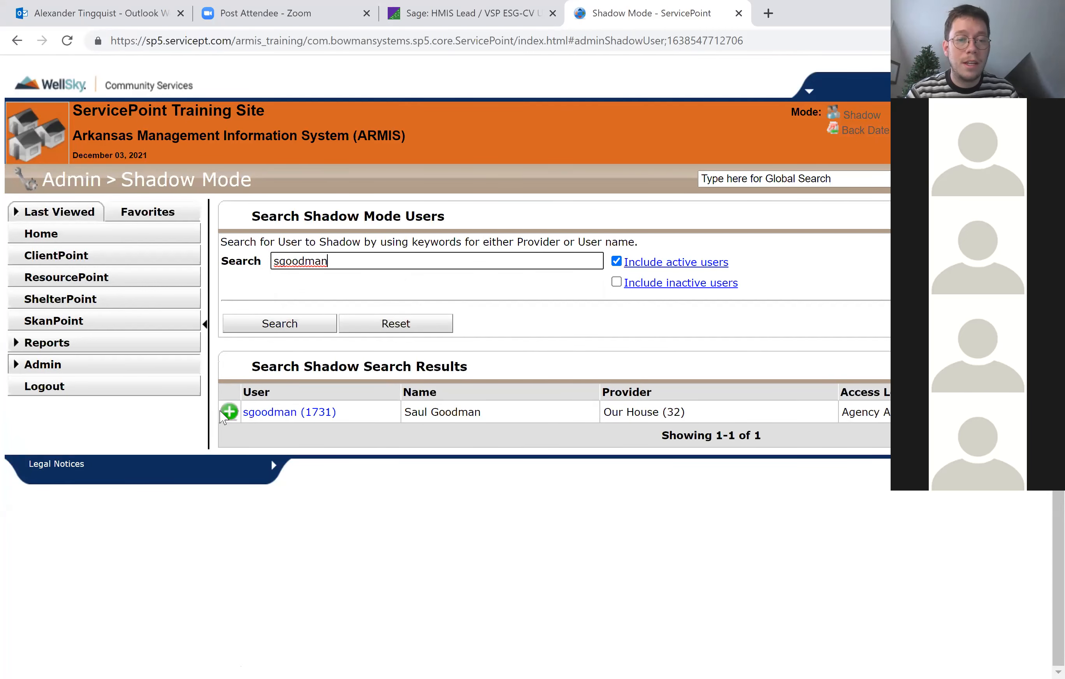
left_click(230, 411)
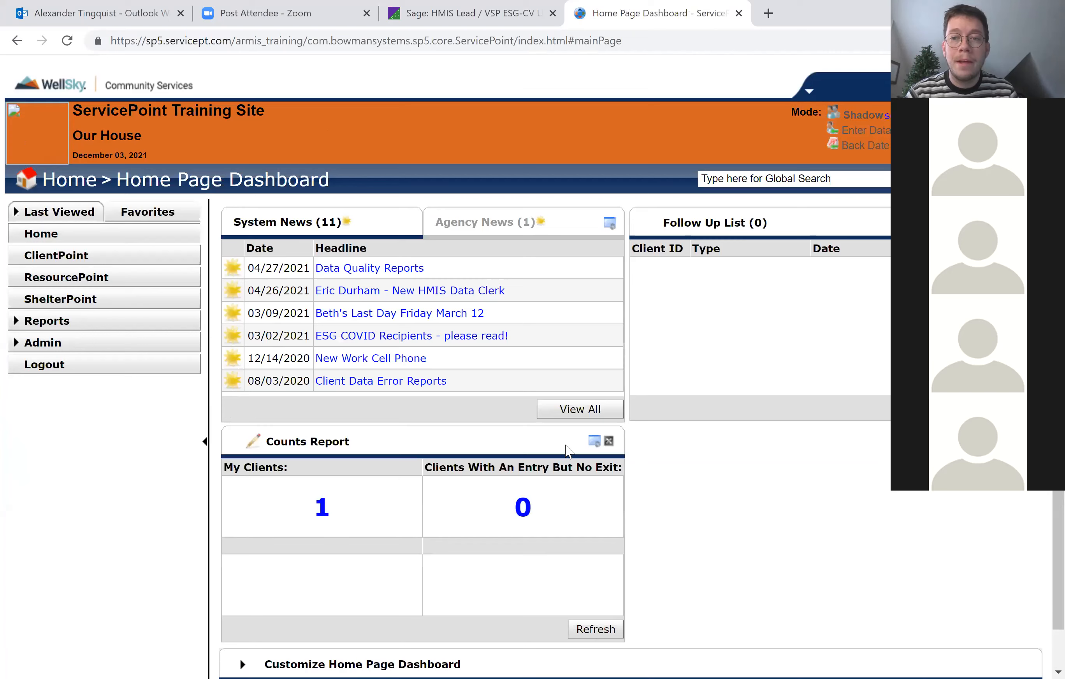
Open the ShelterPoint inventory for provider Our House I - ESG Shelter (151) and display the ESG Clients (used for AHAR) unit list.
left_click(92, 300)
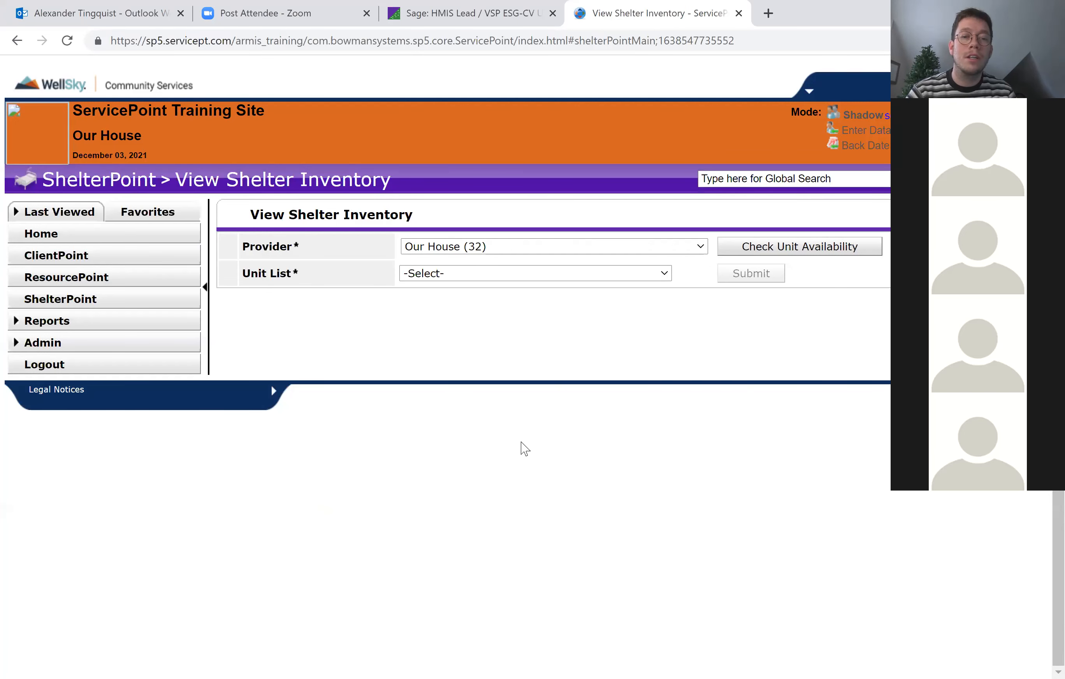
left_click(573, 253)
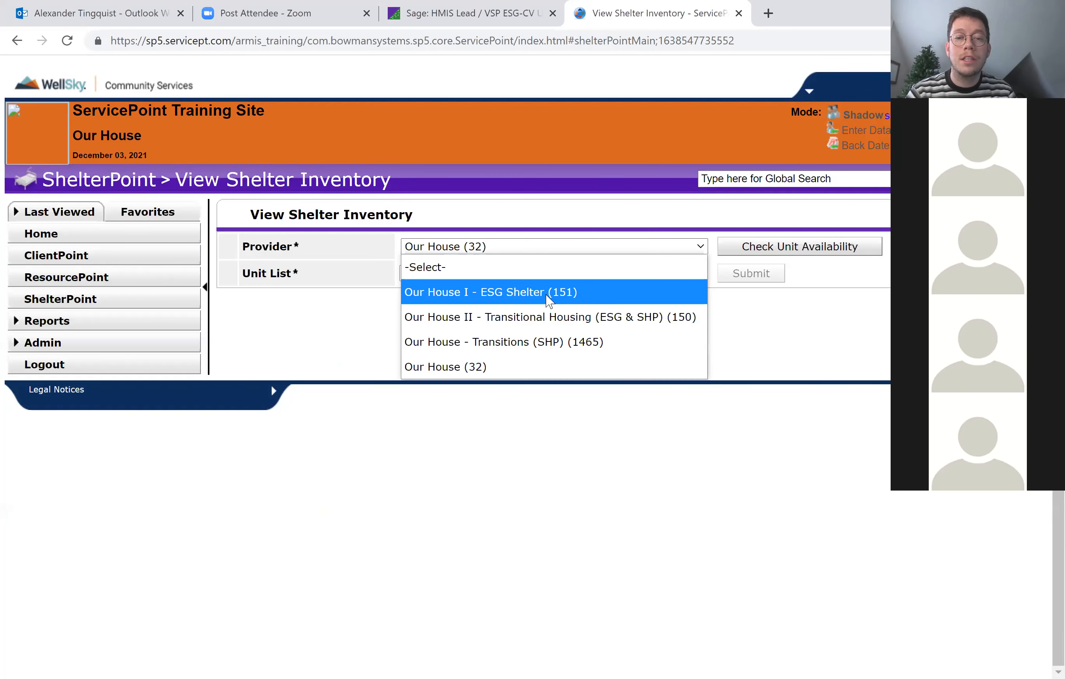
left_click(546, 294)
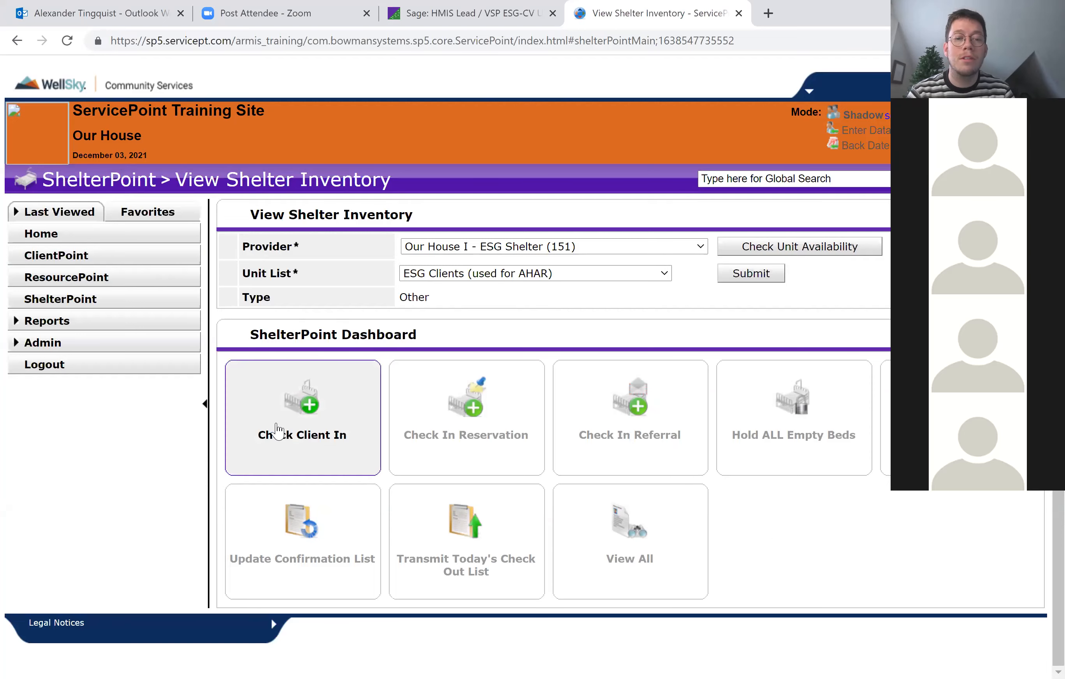
left_click(310, 407)
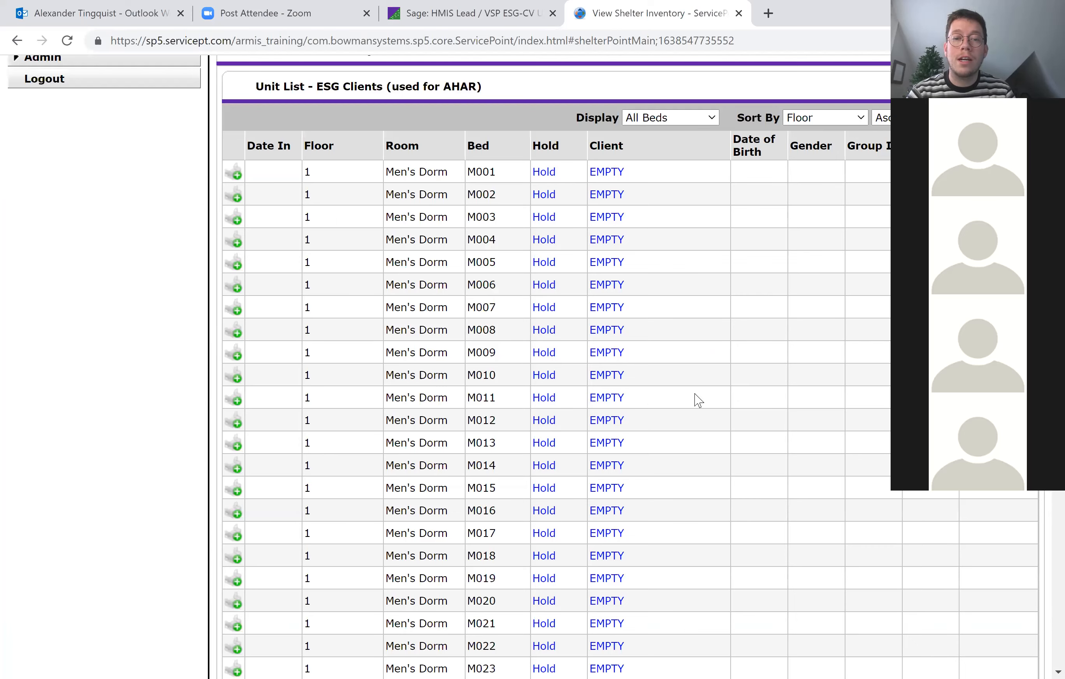
Examine the men's and women's dorm beds in the unit list, including the cribs, down to the reservations and outstanding referrals.
scroll(718, 408, "down", 1)
left_click_drag(302, 126, 474, 149)
left_click(444, 474)
scroll(445, 476, "down", 10)
scroll(446, 478, "down", 2)
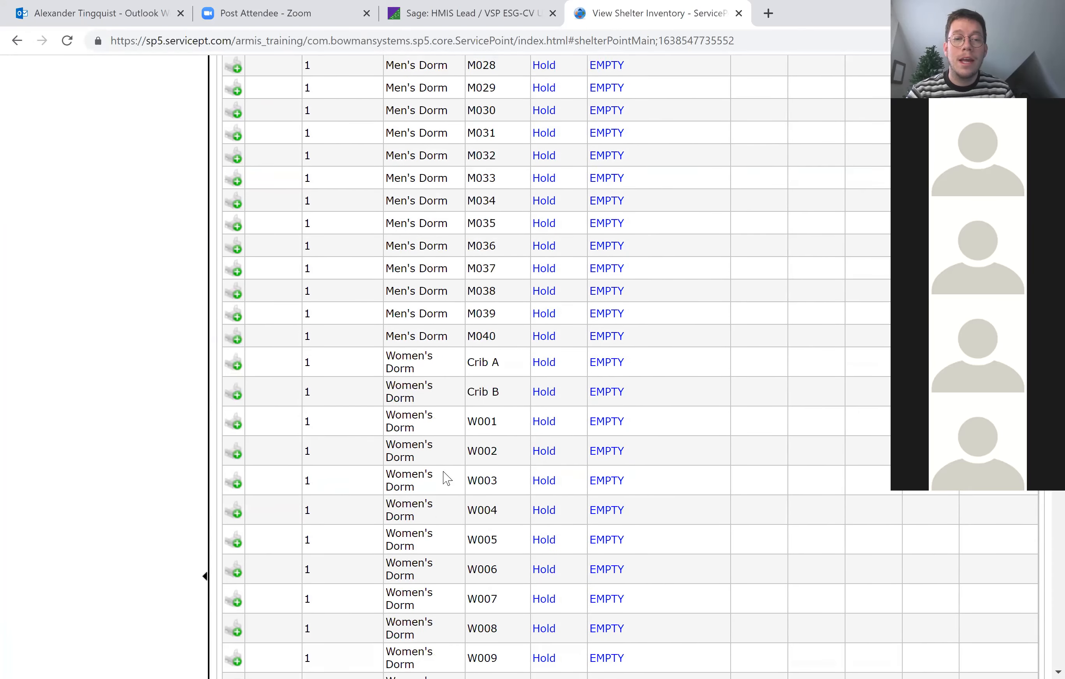
scroll(376, 551, "down", 3)
scroll(376, 550, "down", 2)
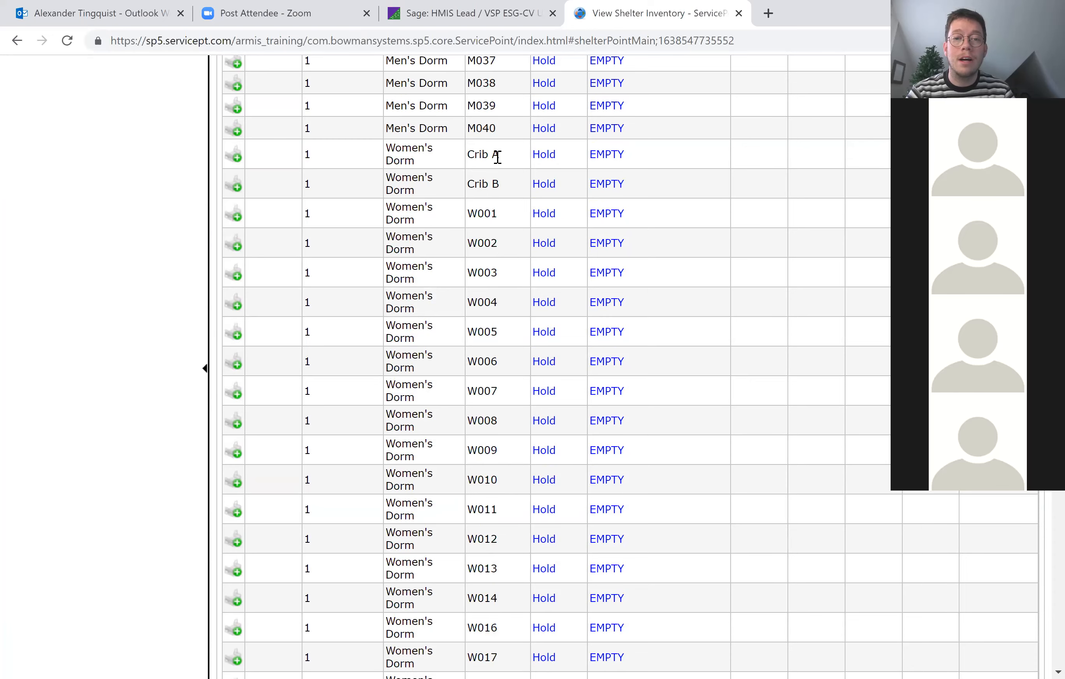
left_click_drag(501, 155, 460, 159)
left_click(460, 226)
scroll(463, 232, "down", 15)
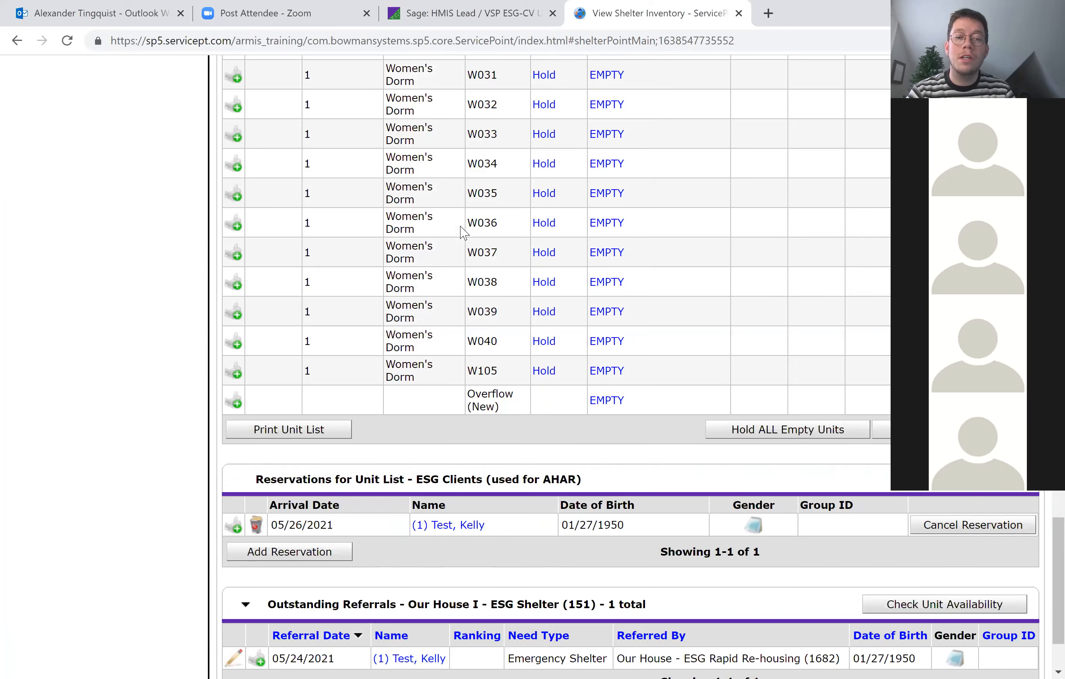
Go over the unit list again and examine the floor and bed details for bed M001.
scroll(463, 232, "up", 15)
scroll(463, 232, "up", 20)
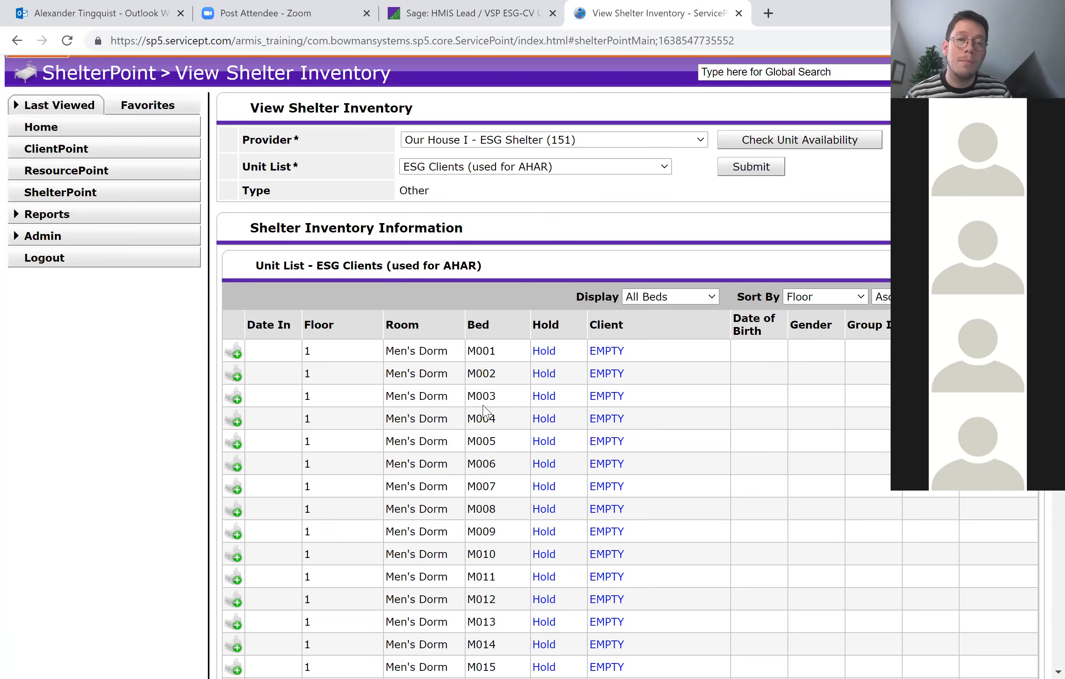
scroll(486, 412, "down", 15)
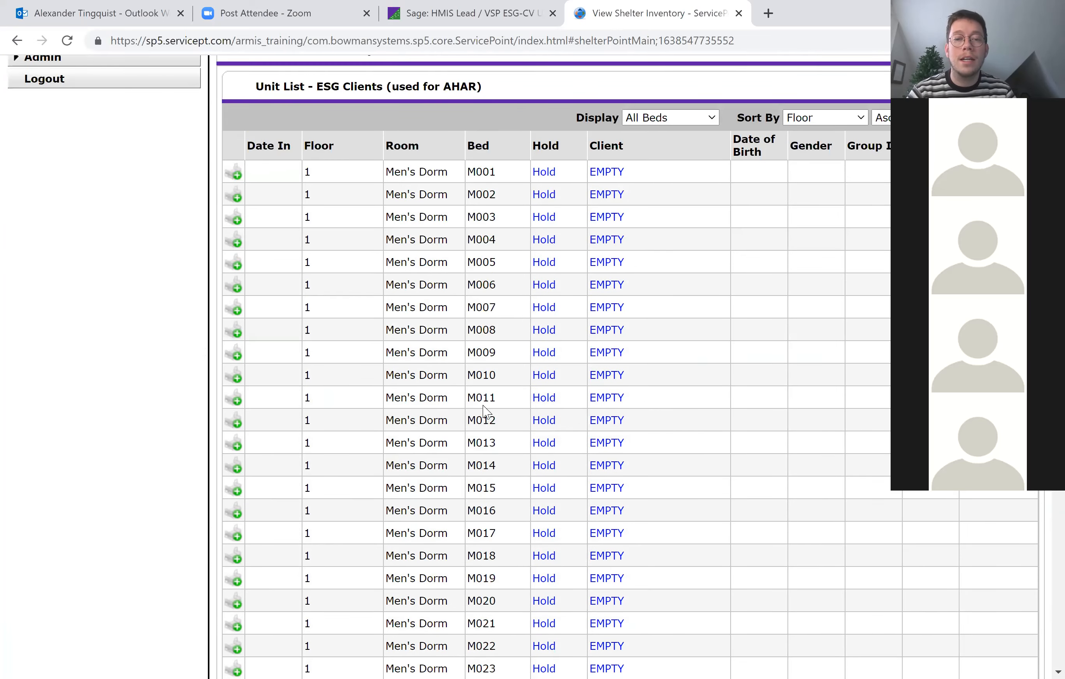
scroll(484, 404, "down", 20)
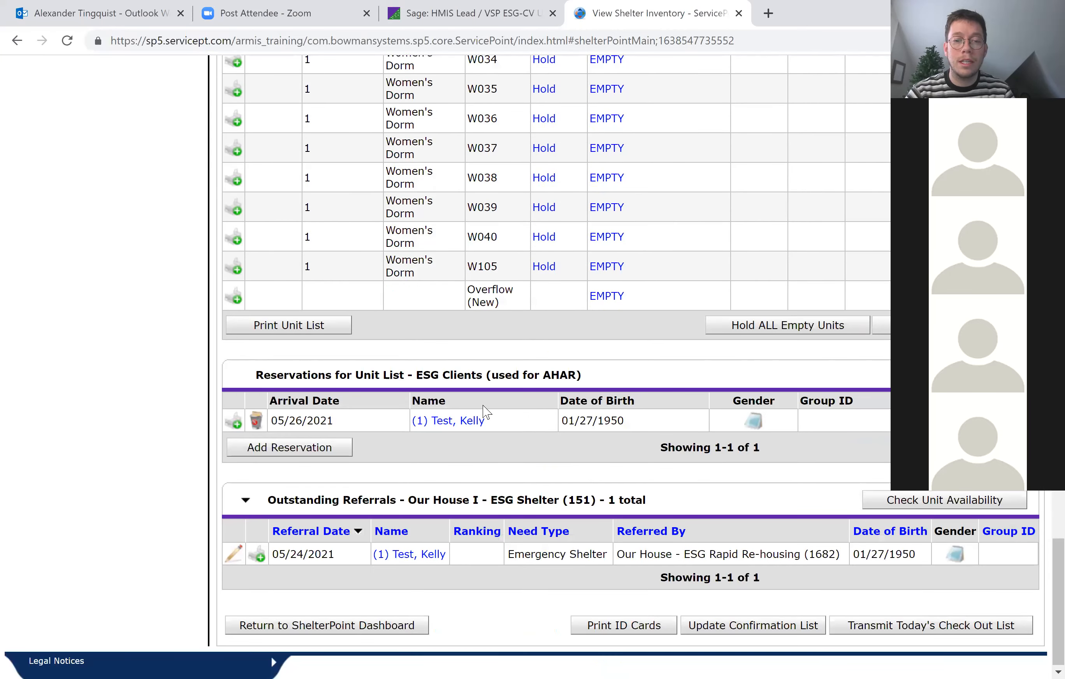
scroll(486, 412, "up", 20)
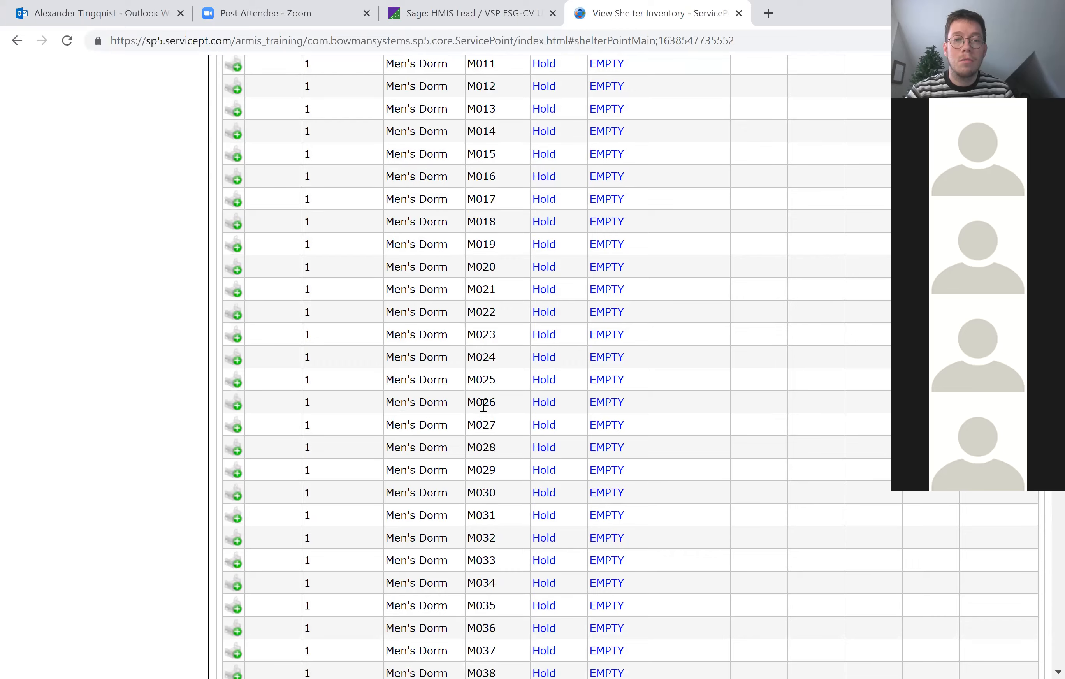
scroll(483, 405, "up", 12)
scroll(484, 404, "down", 1)
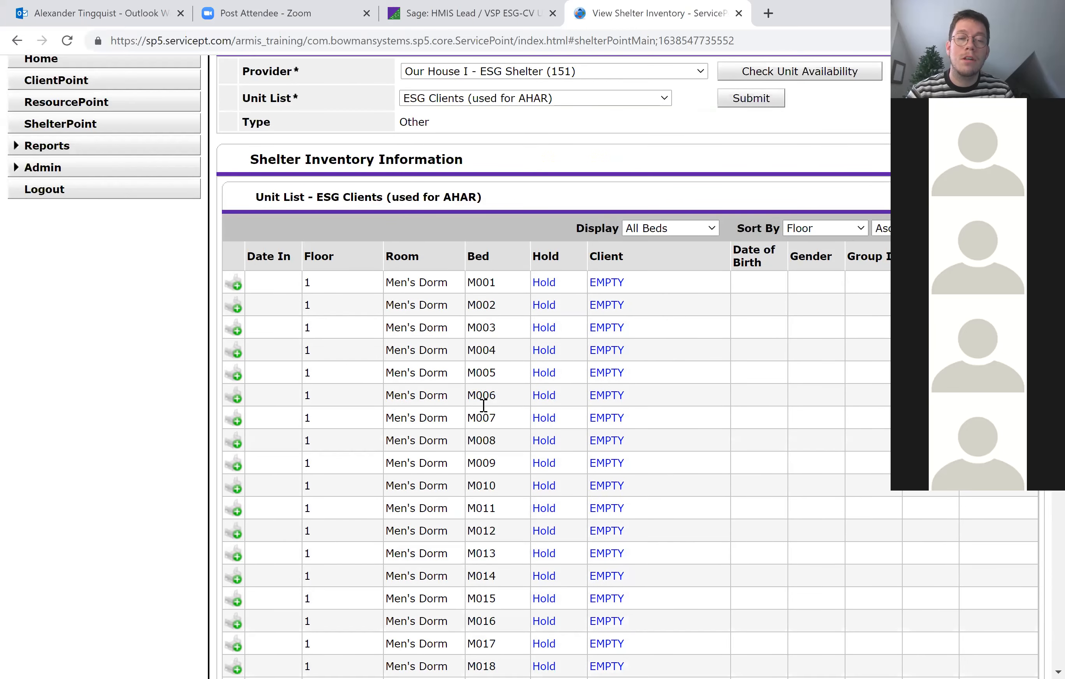
scroll(484, 405, "down", 1)
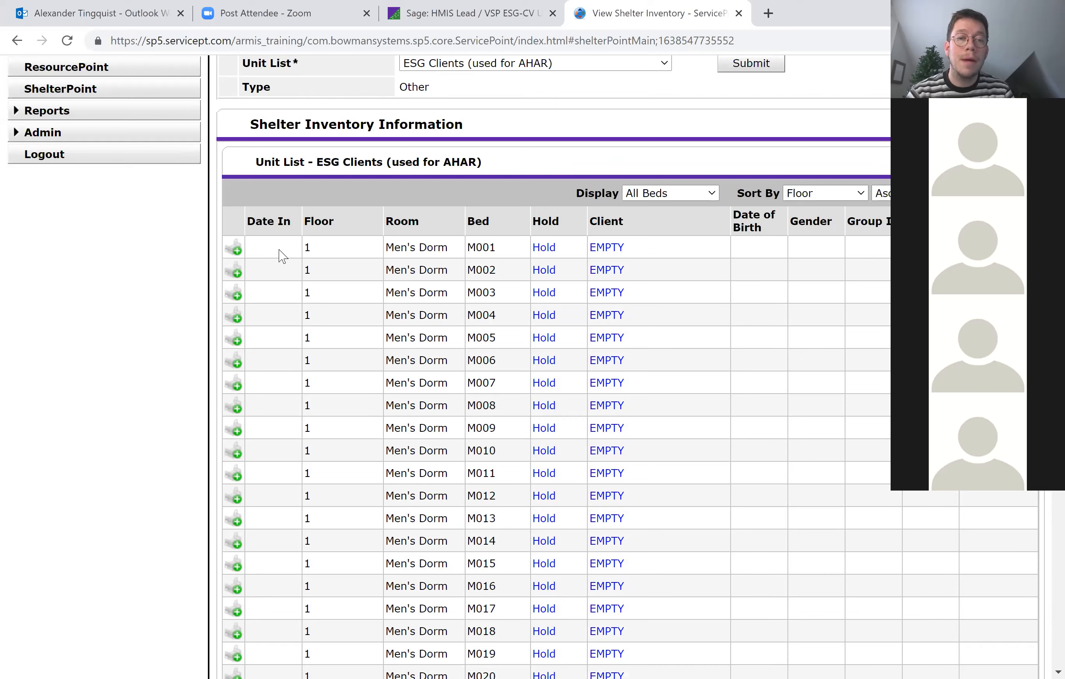
double_click(308, 245)
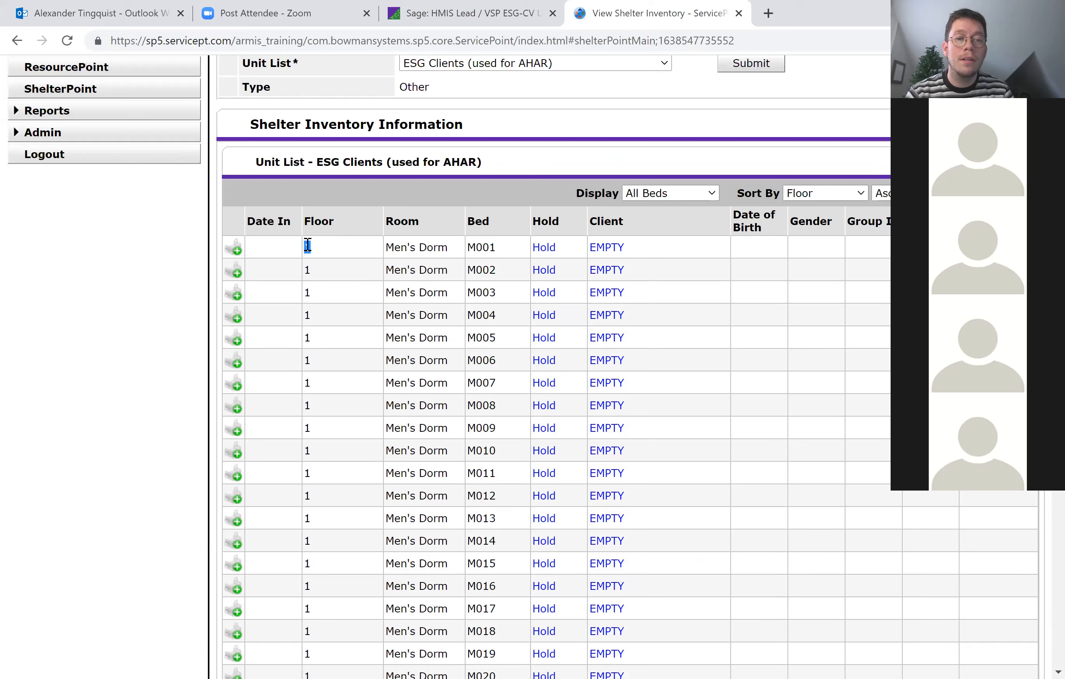
left_click_drag(515, 252, 465, 257)
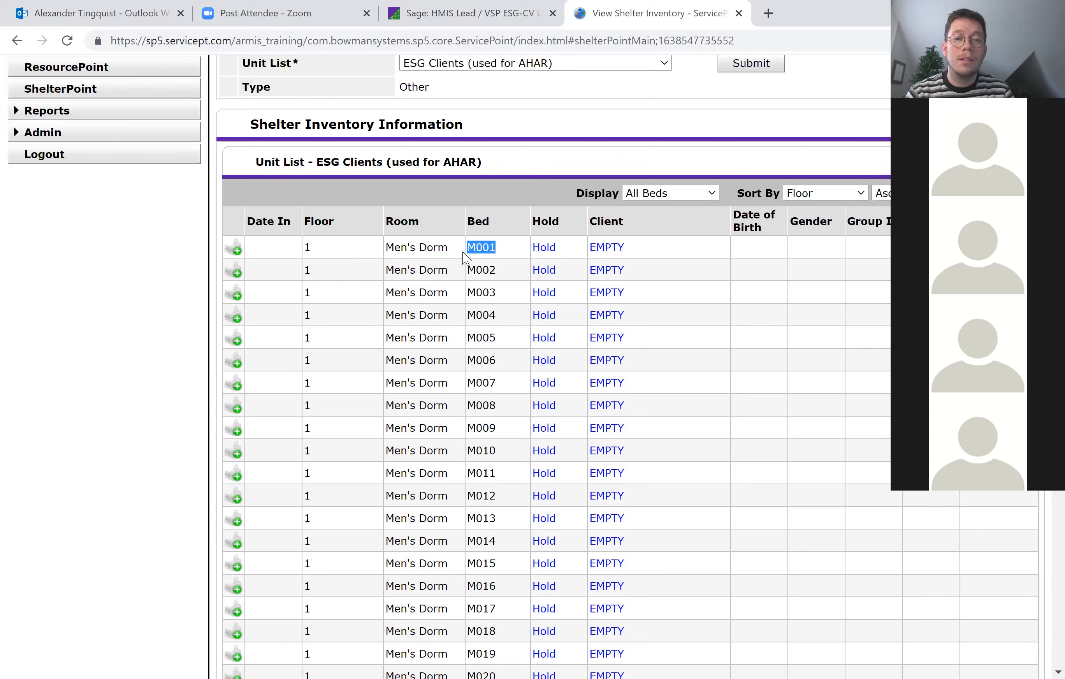
left_click(493, 308)
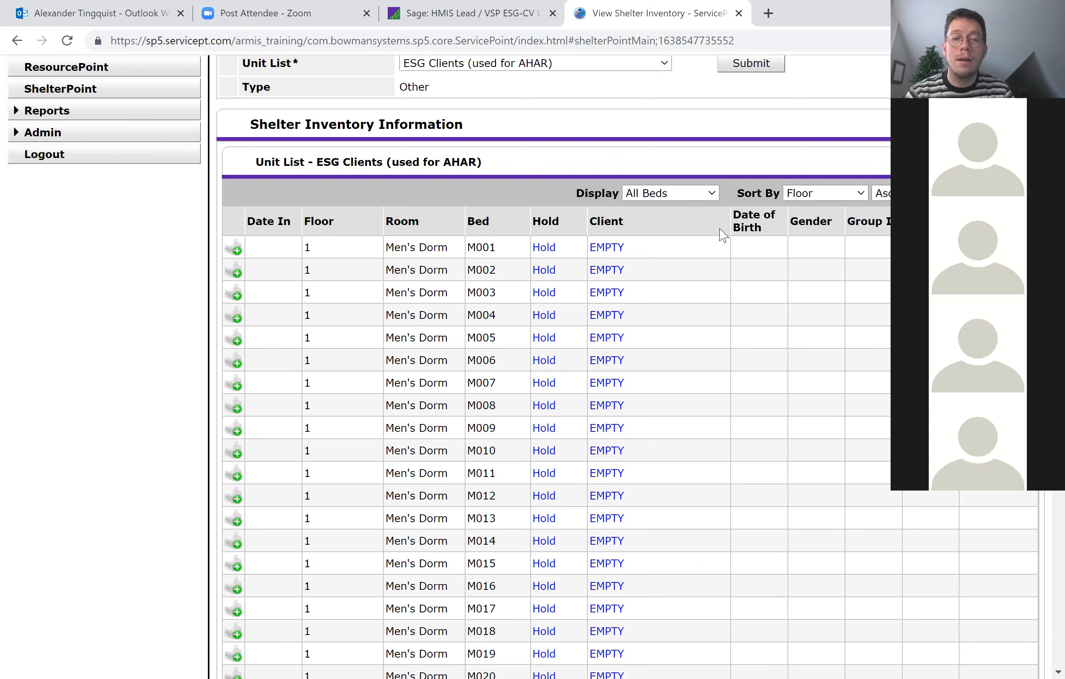
Start checking a client into bed M001, search by the client's first name, and verify the result's Social Security number and date of birth.
left_click(615, 253)
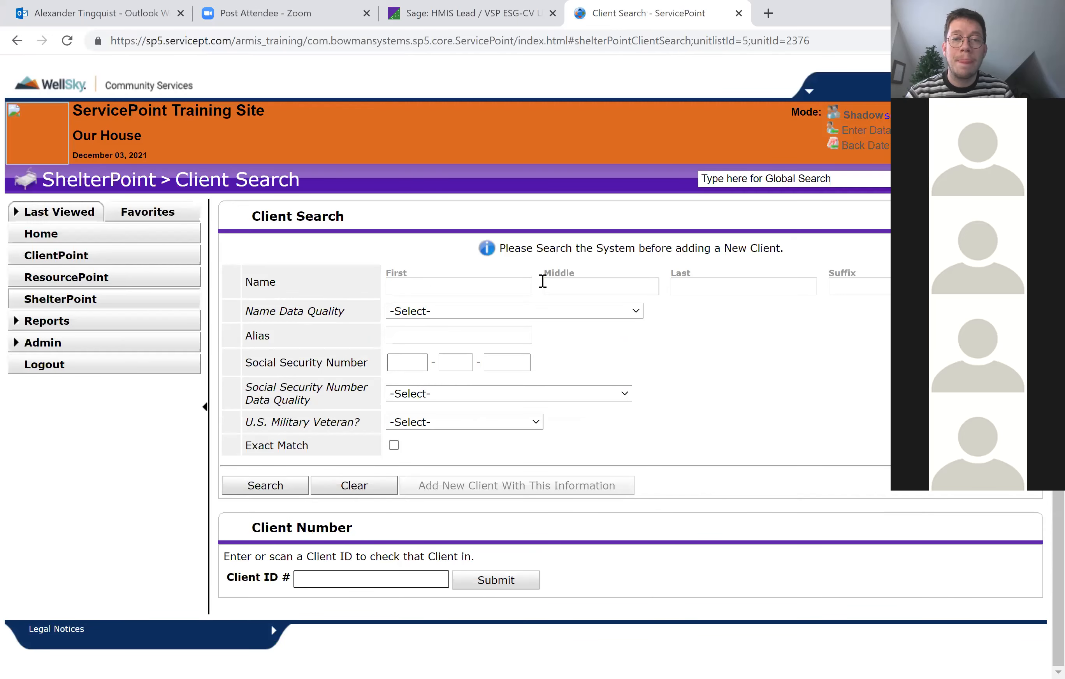
left_click(480, 286)
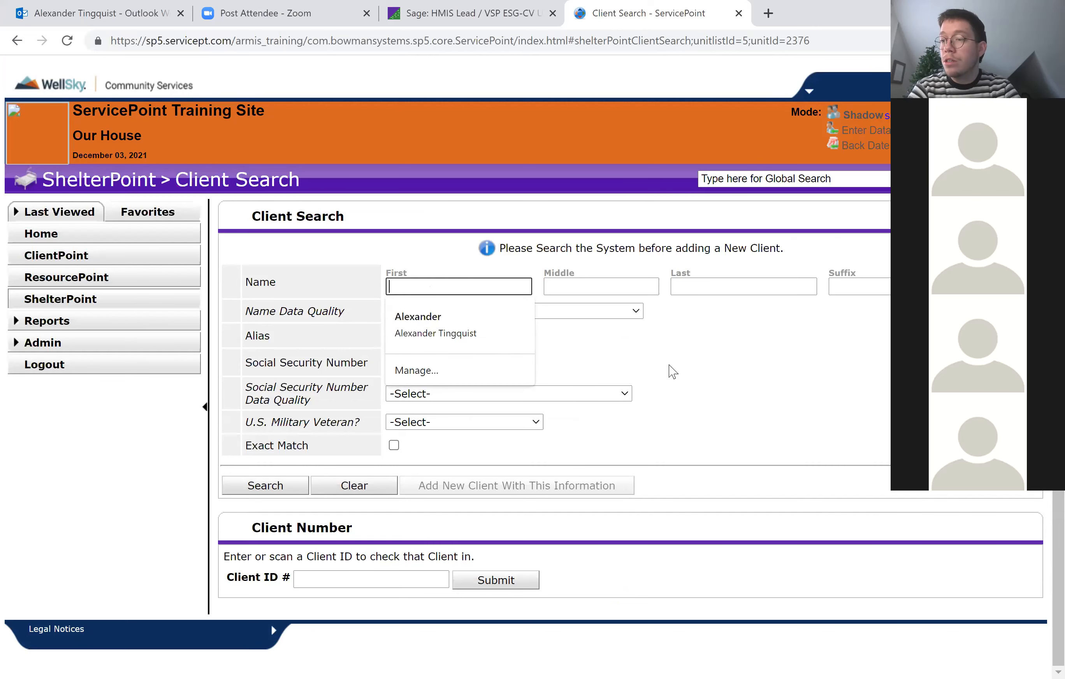
type("hank")
key("Return")
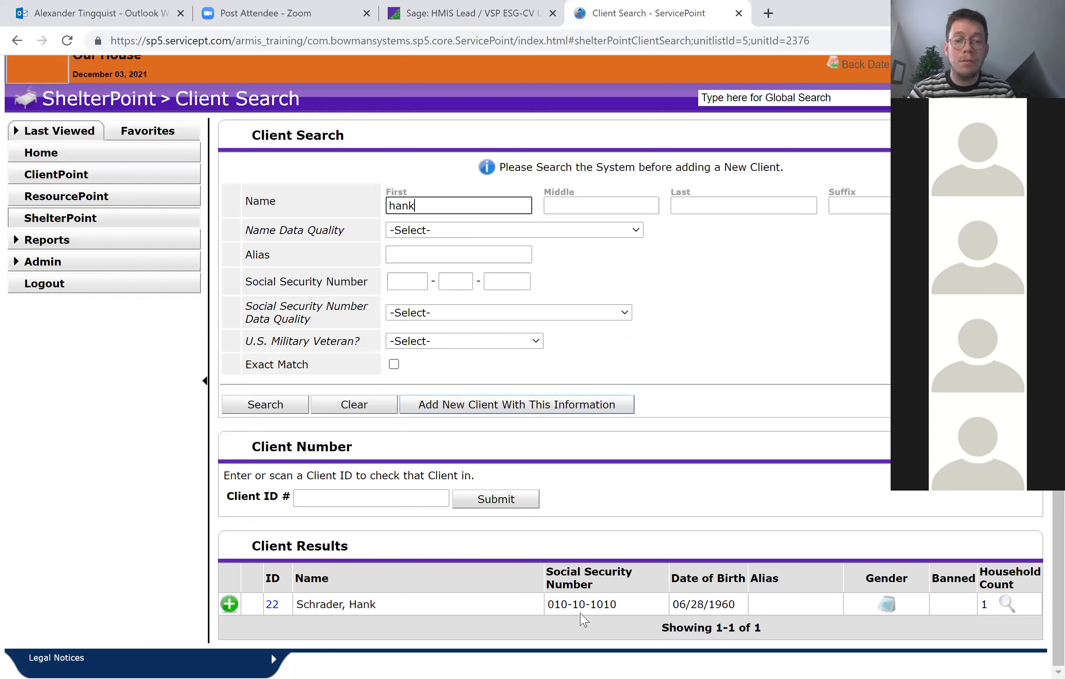
left_click_drag(634, 609, 555, 606)
left_click_drag(747, 605, 674, 604)
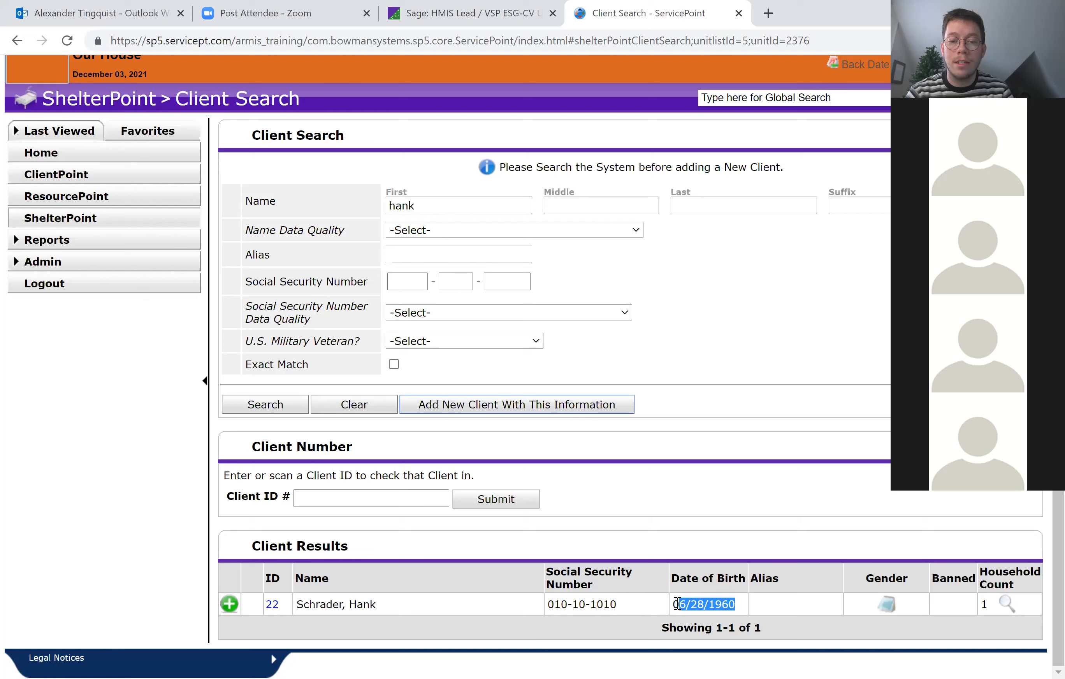
Choose the found client from the search results and open the check-in form for bed M001.
left_click(502, 625)
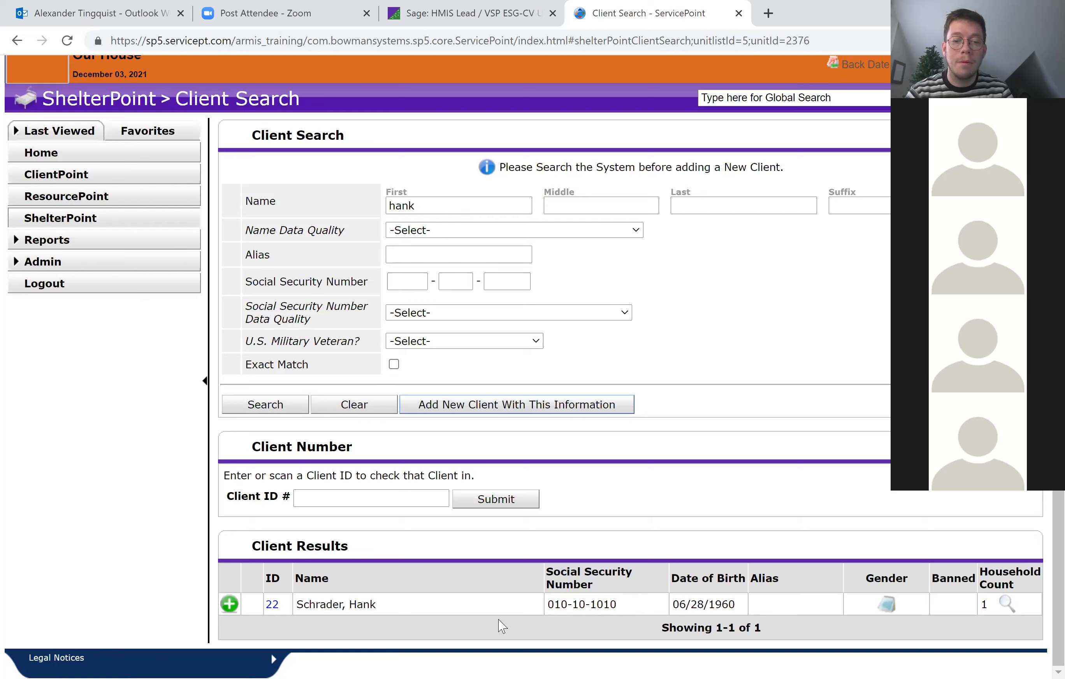
left_click(230, 604)
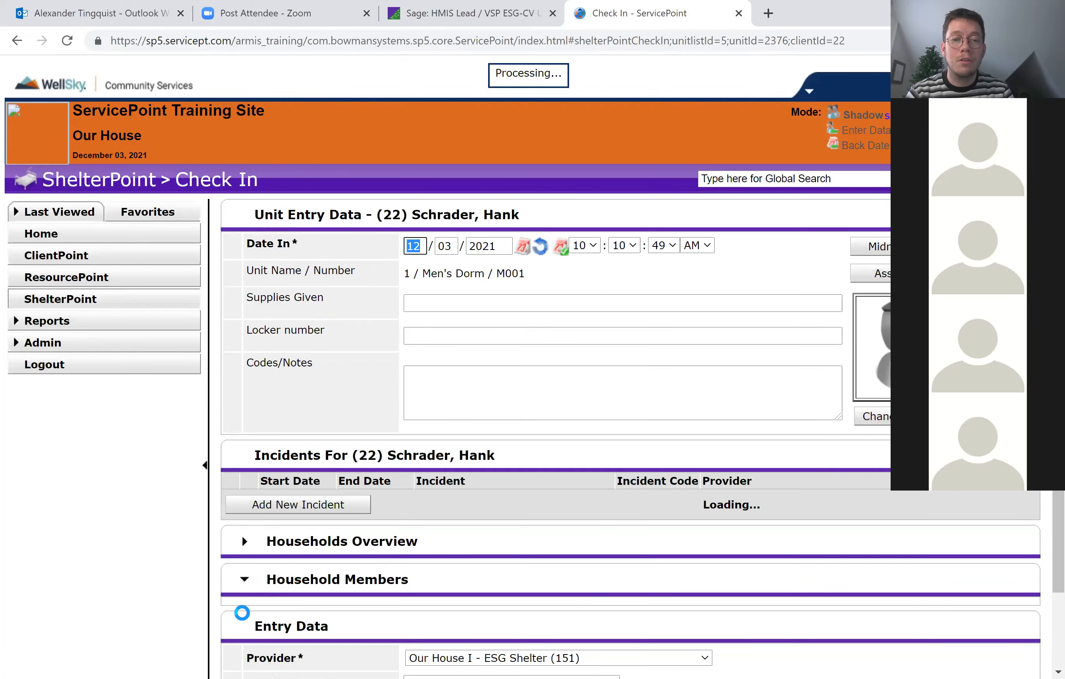
scroll(642, 352, "down", 1)
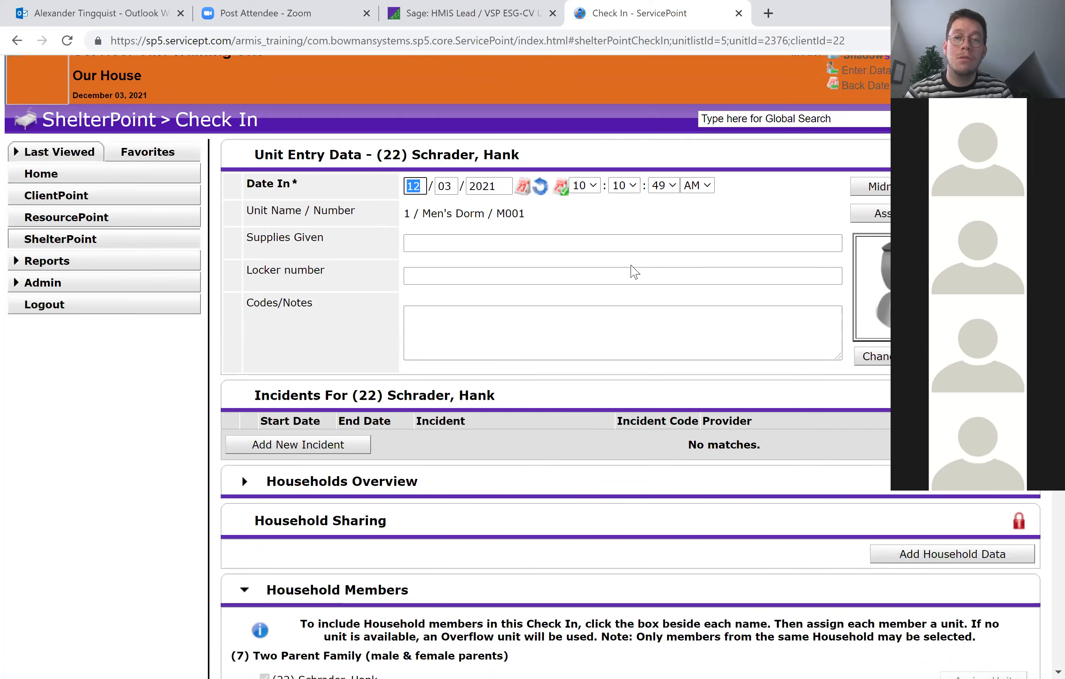
scroll(632, 271, "down", 1)
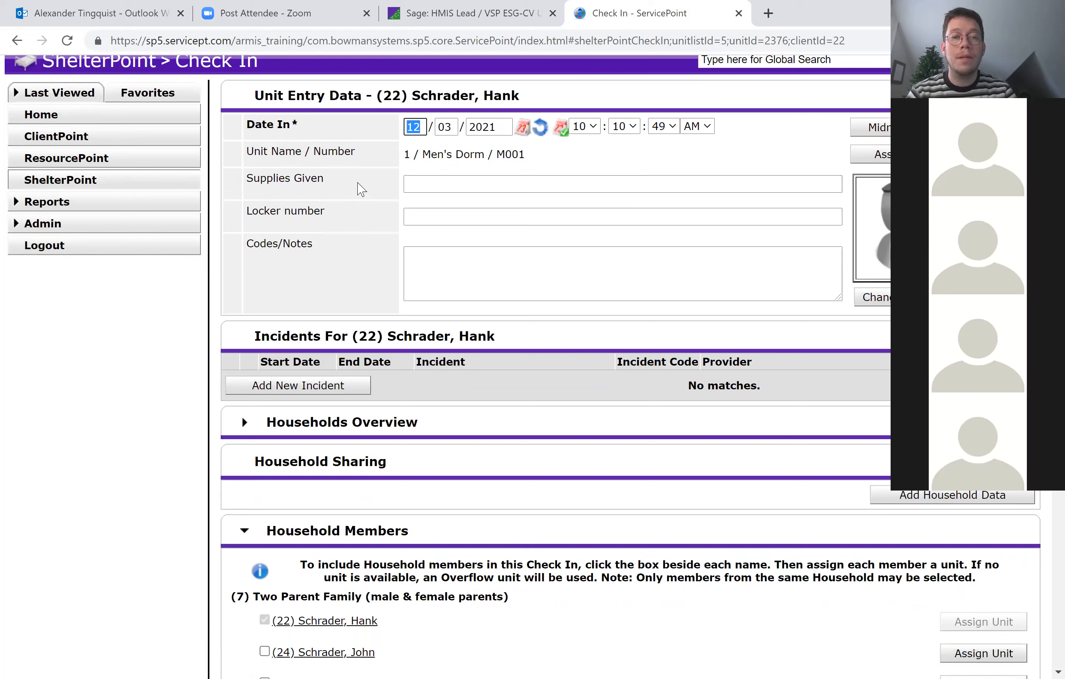
Record the supplies given as "Blanket, Water, Food" and the locker number as 001, leaving the codes and notes empty.
left_click(461, 184)
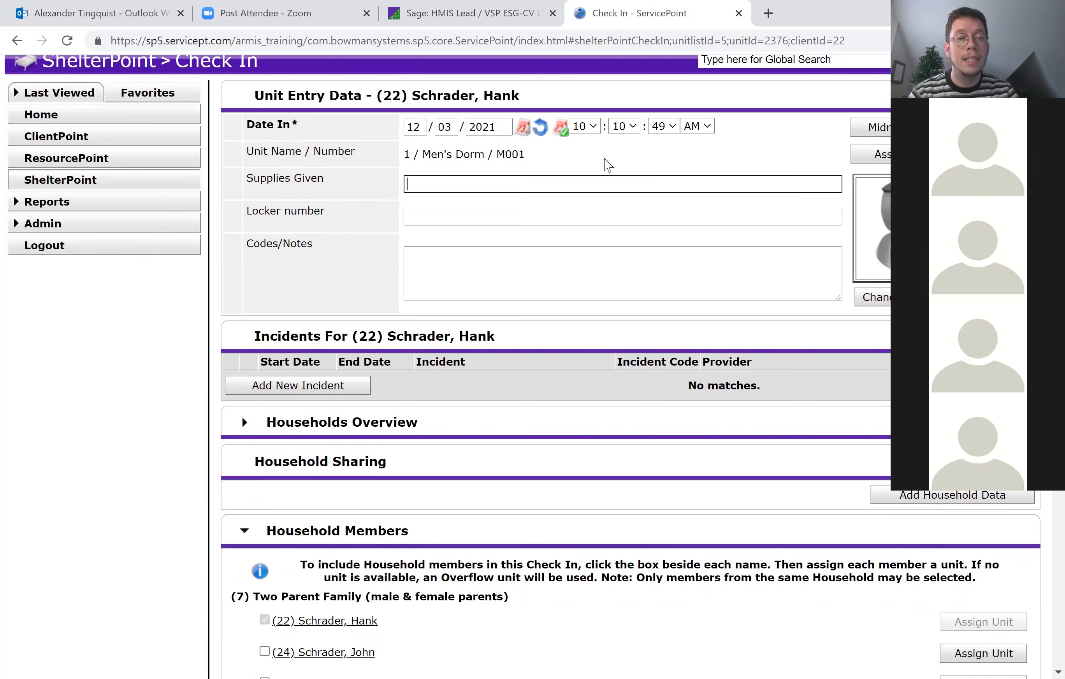
type("B")
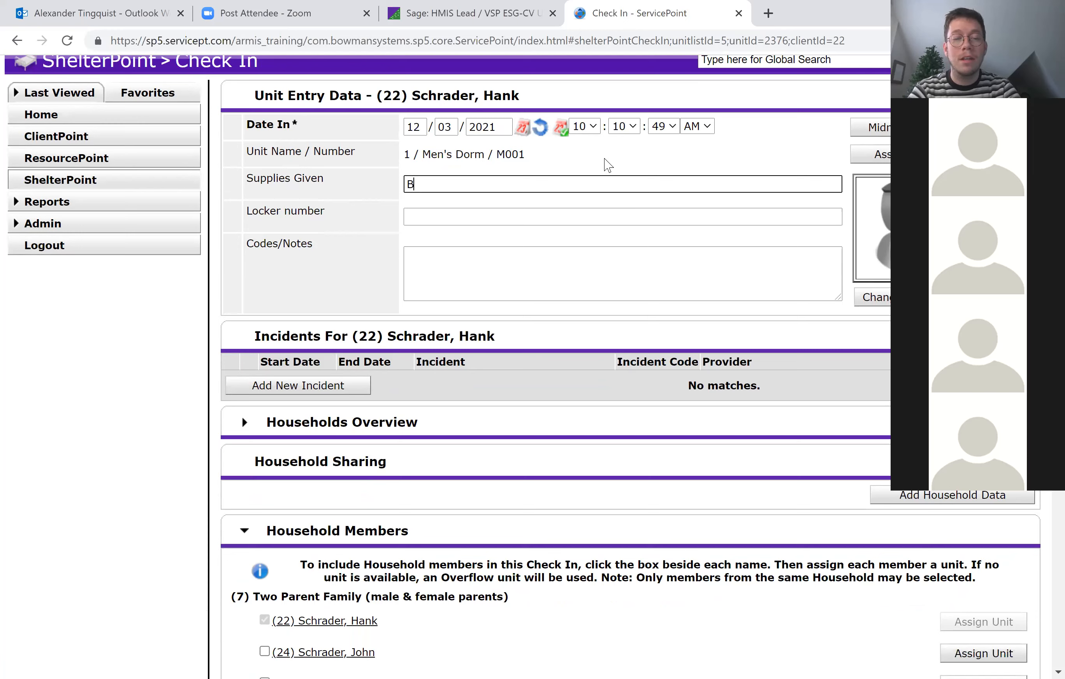
type("lanket, Water, Food")
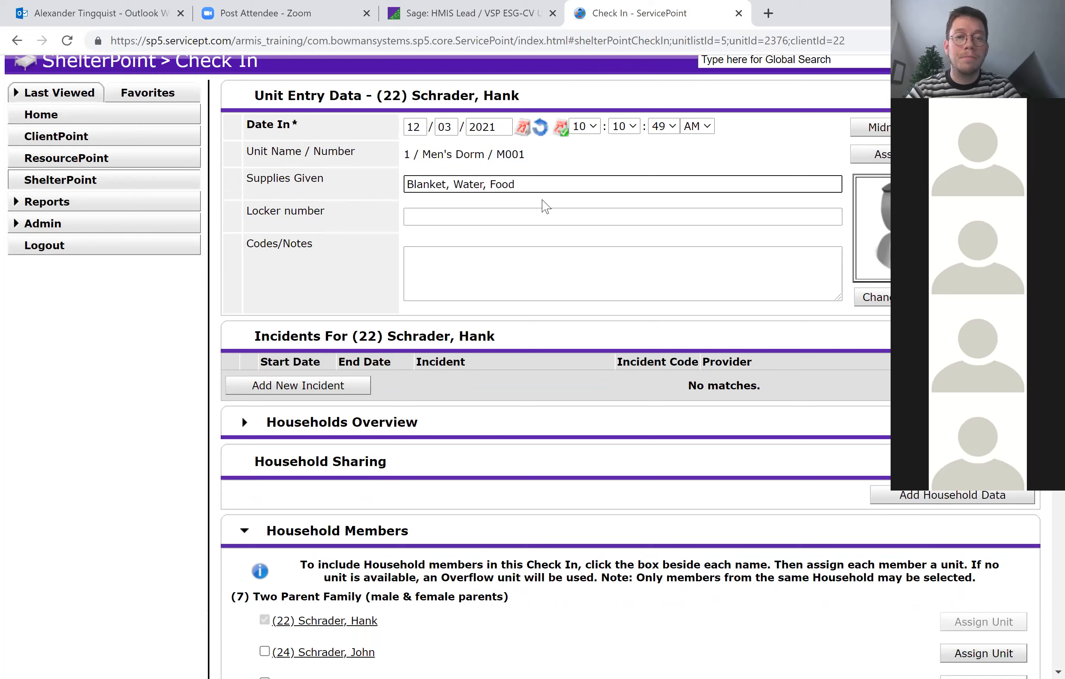
left_click(511, 214)
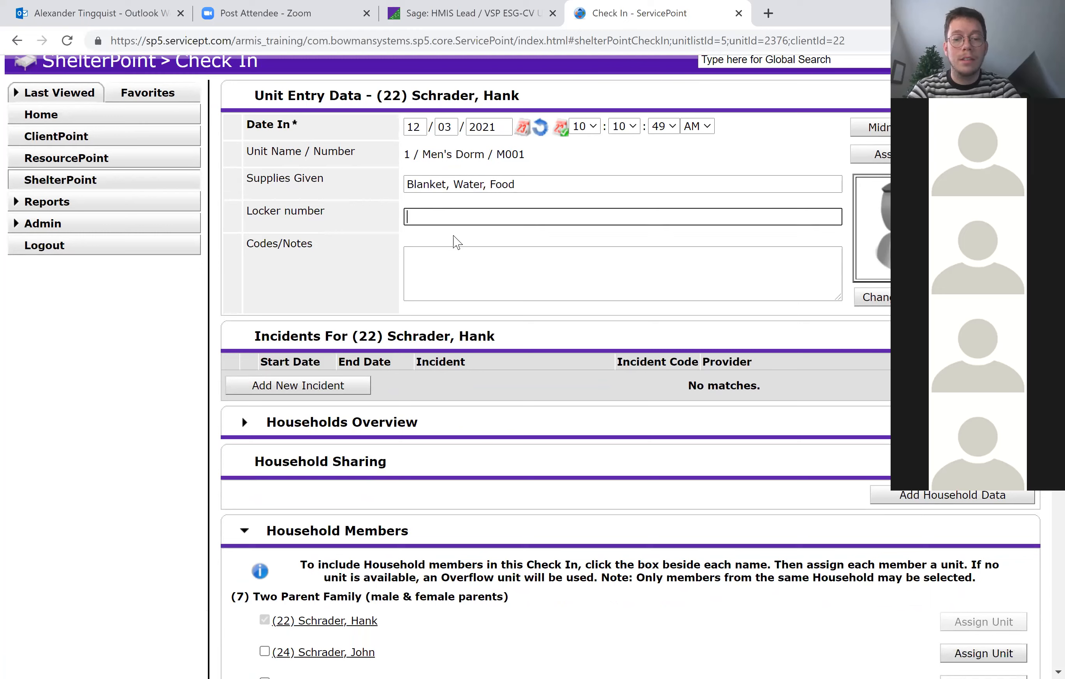
type("001")
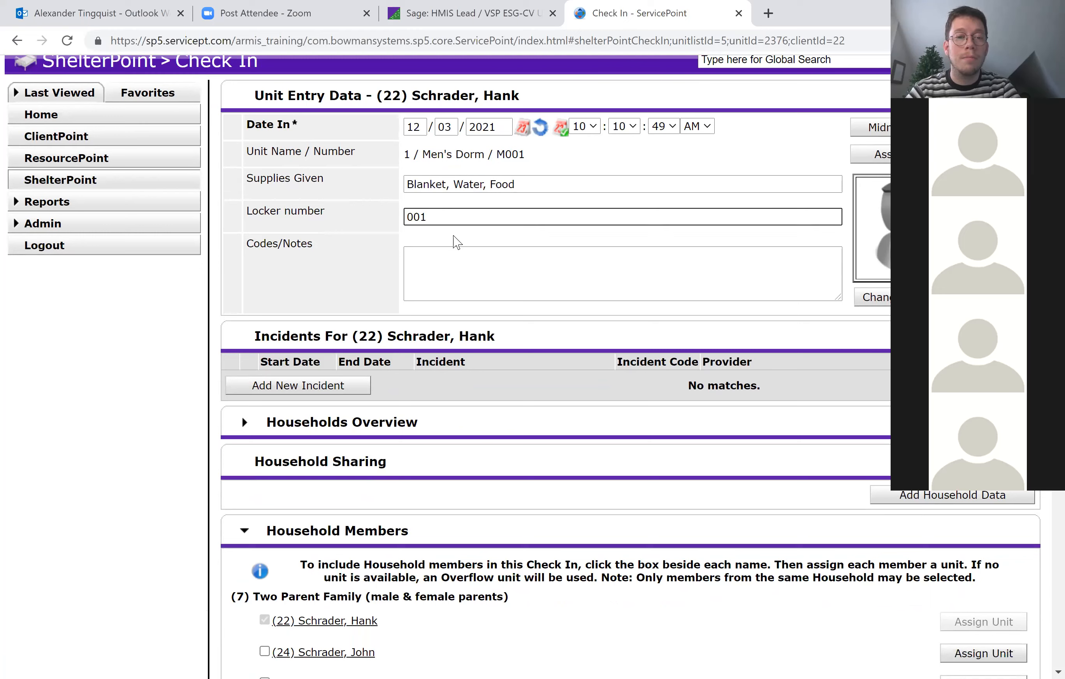
left_click(458, 275)
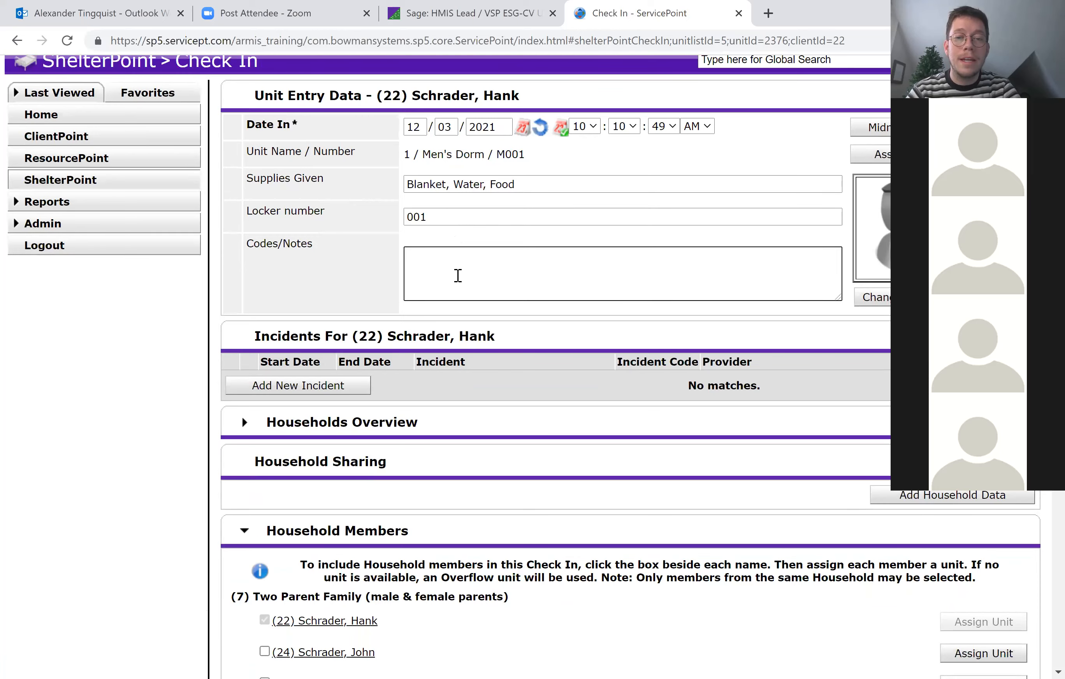
Try including the two other members of the Two Parent Family household in the check-in, and clear both selections.
scroll(458, 275, "down", 4)
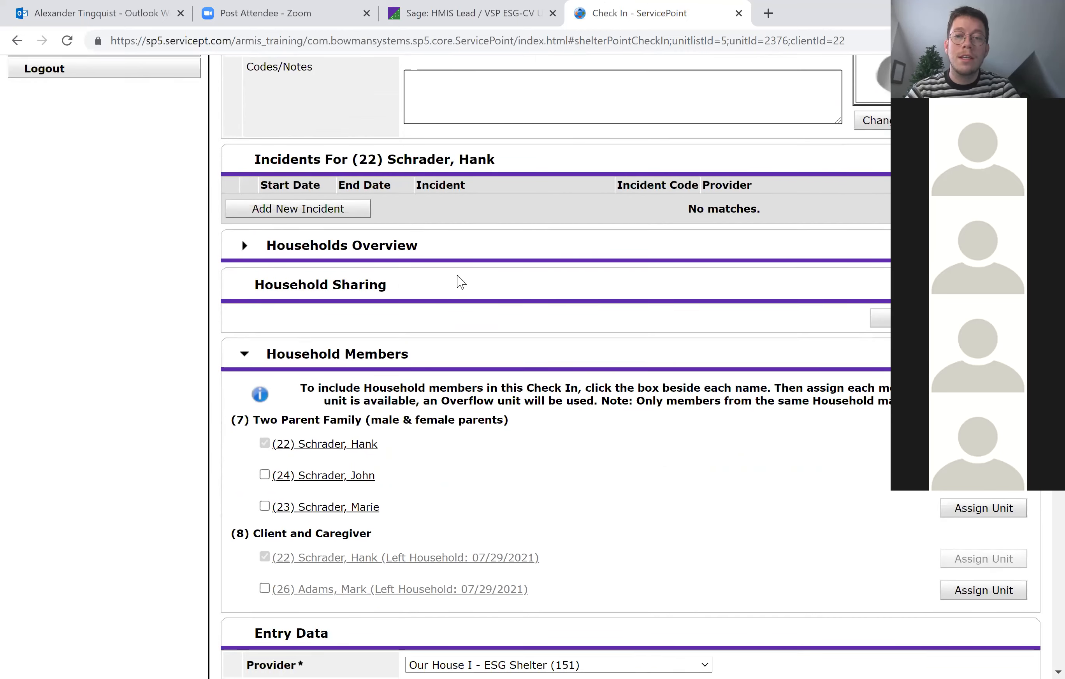
scroll(459, 280, "down", 1)
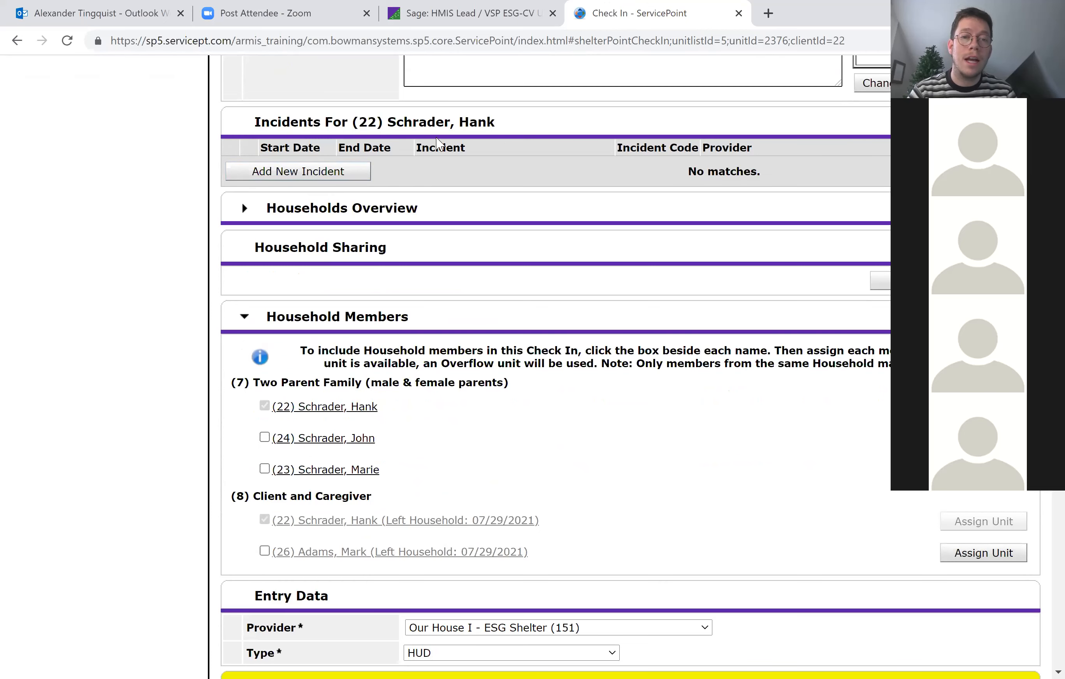
scroll(509, 276, "down", 2)
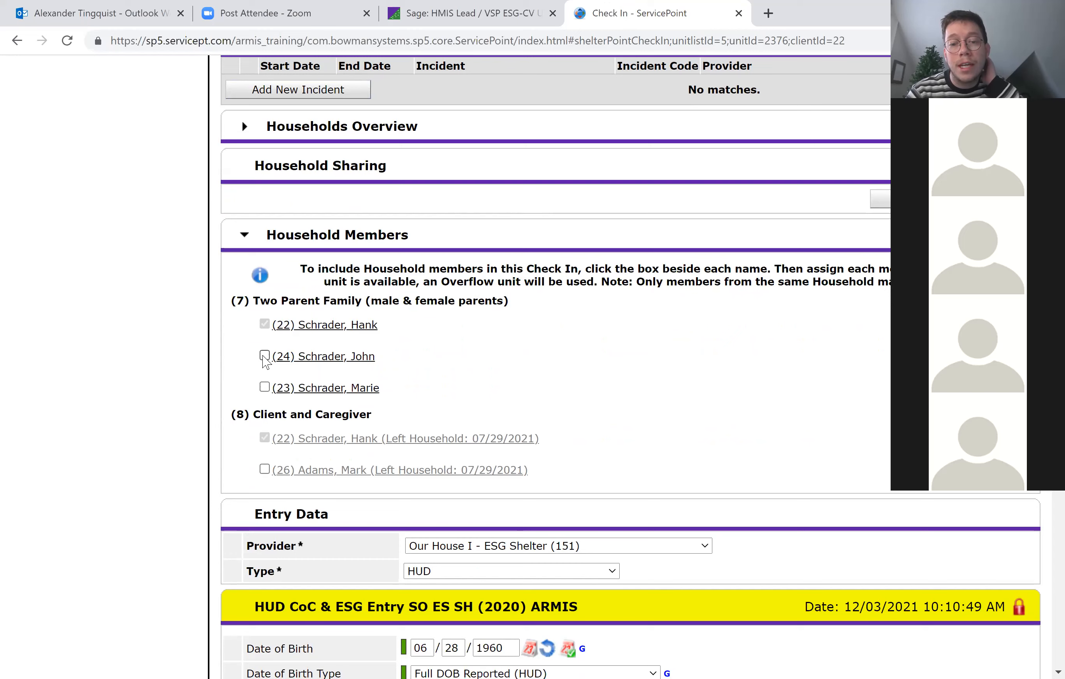
left_click(265, 356)
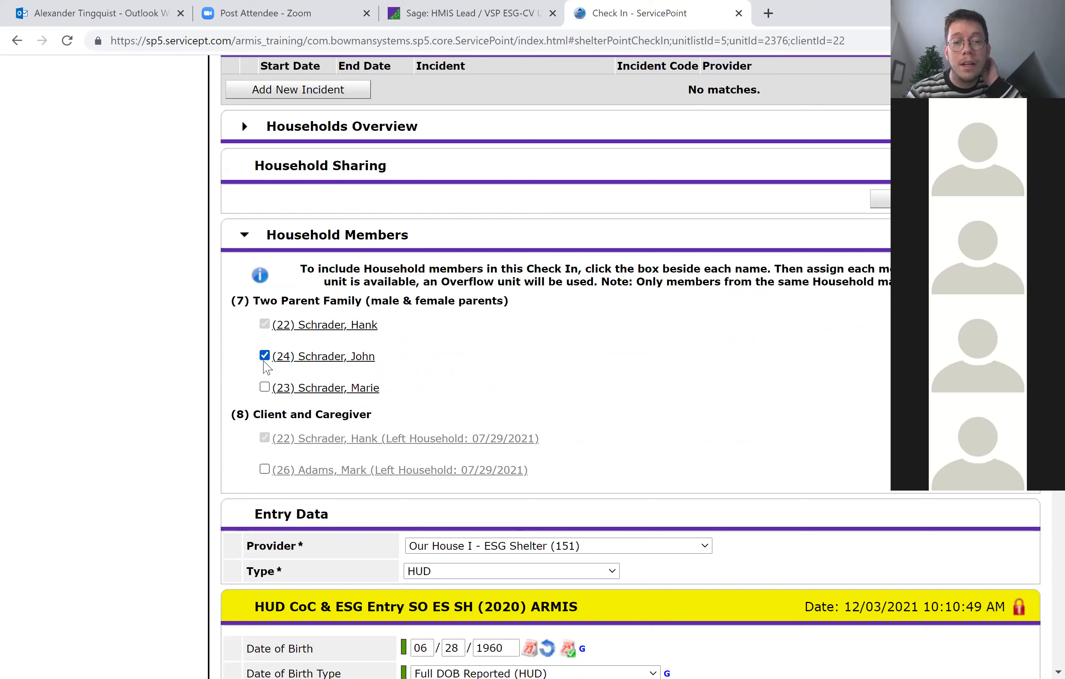
left_click(264, 387)
left_click(265, 356)
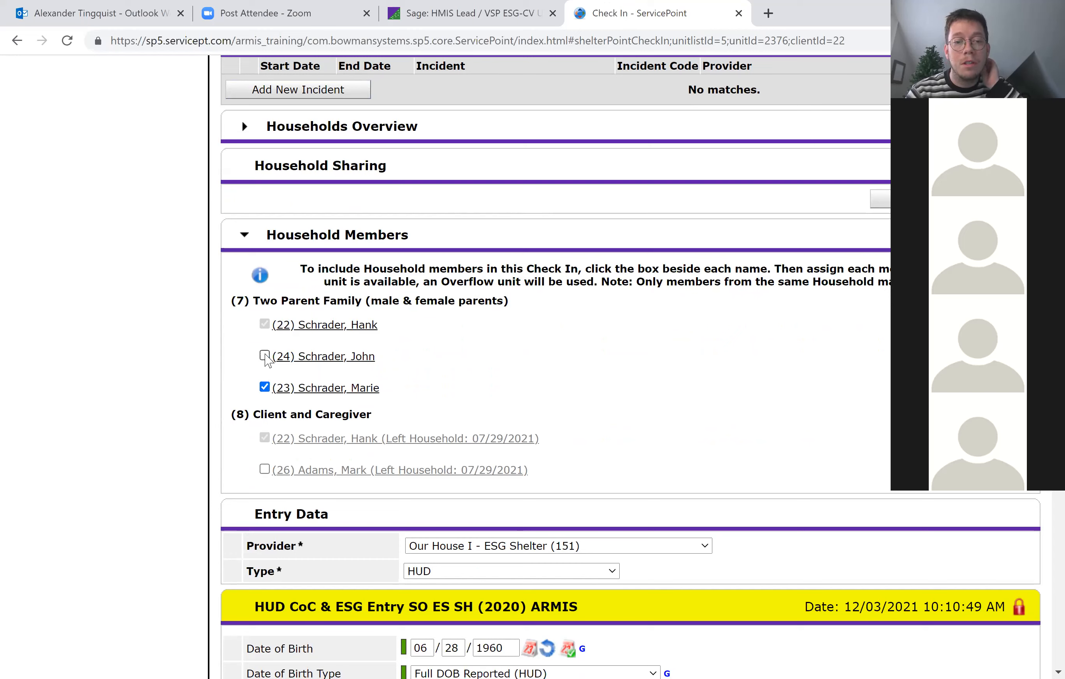
left_click(264, 387)
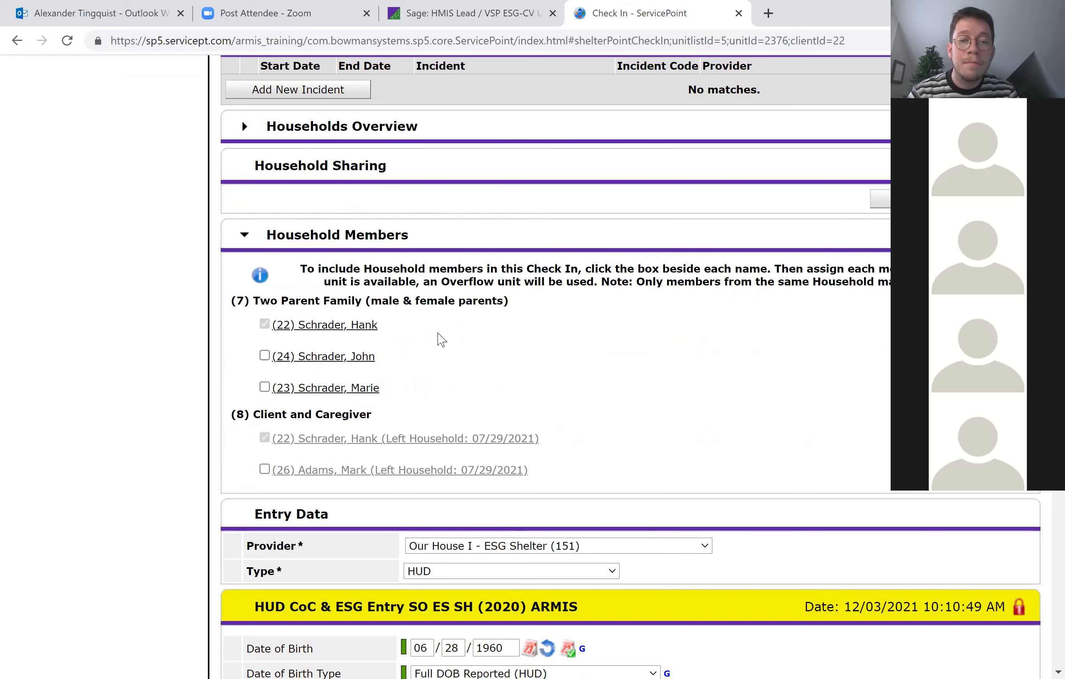
Review the HUD CoC & ESG entry assessment, covering demographics, prior living situation, income, non-cash benefits, health insurance and disabilities.
scroll(441, 339, "down", 5)
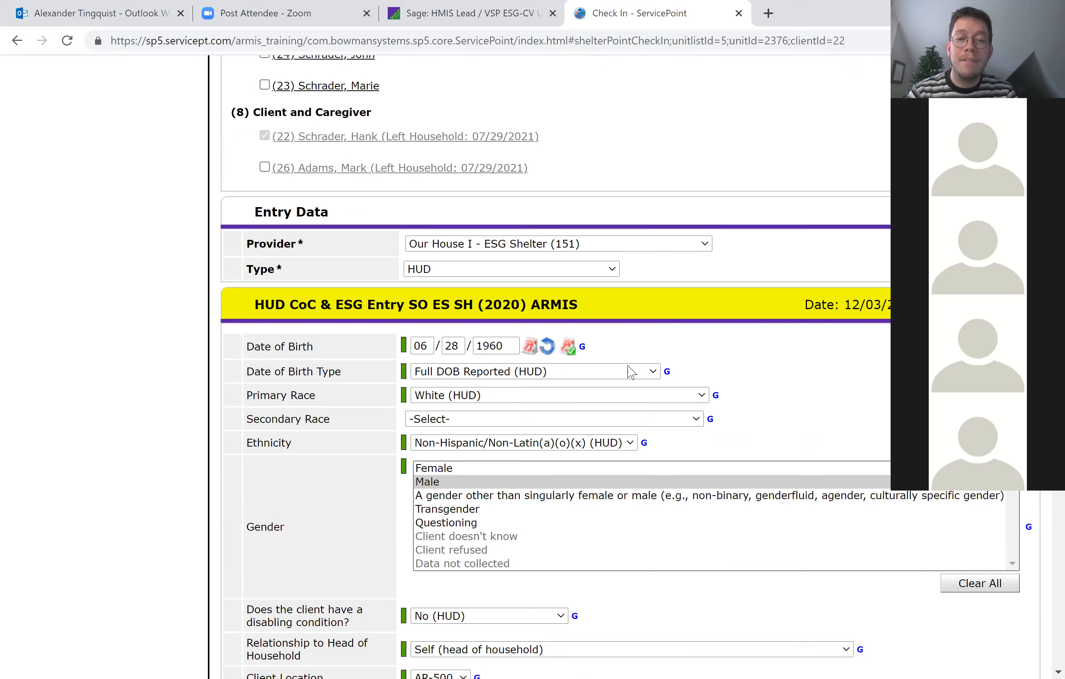
scroll(631, 372, "down", 3)
scroll(631, 372, "down", 1)
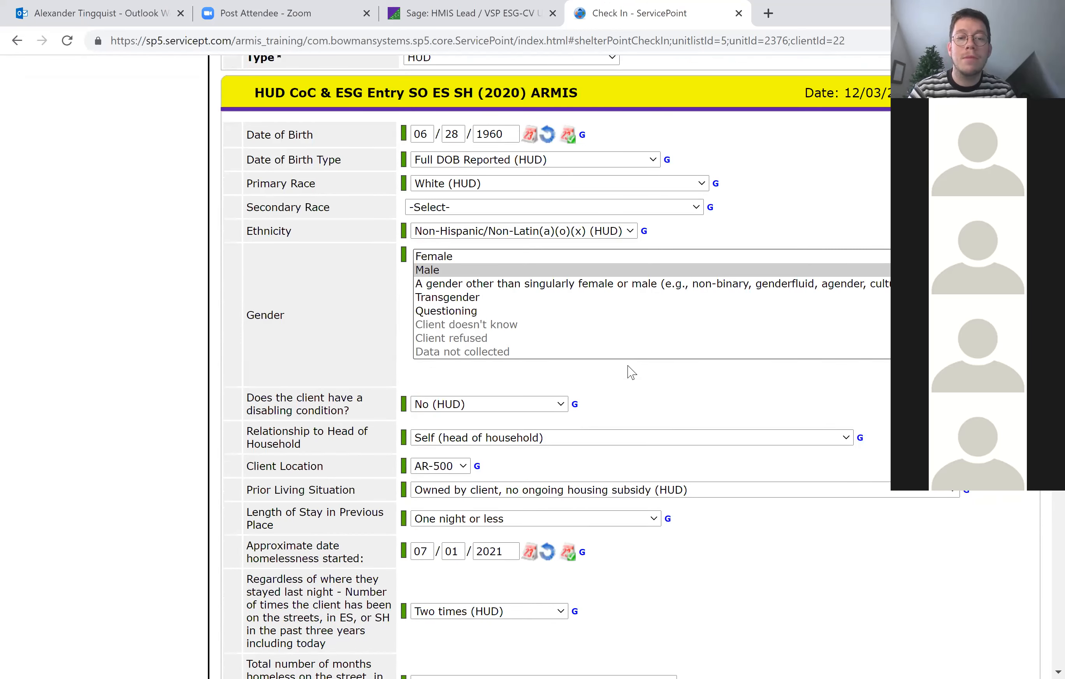
scroll(631, 372, "down", 10)
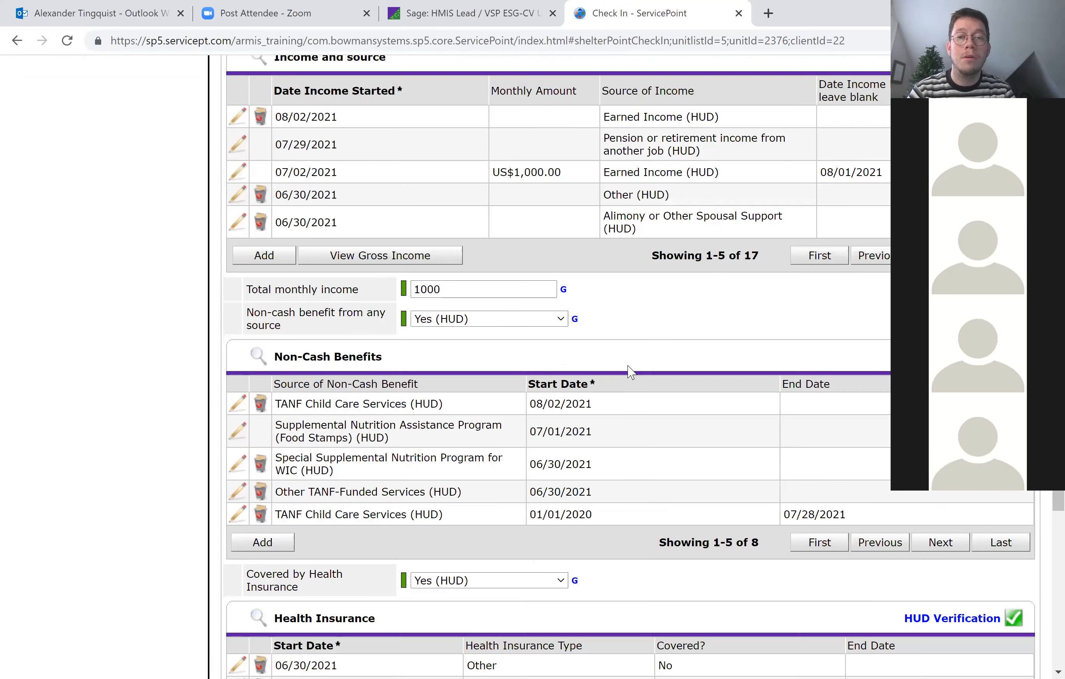
scroll(818, 212, "down", 1)
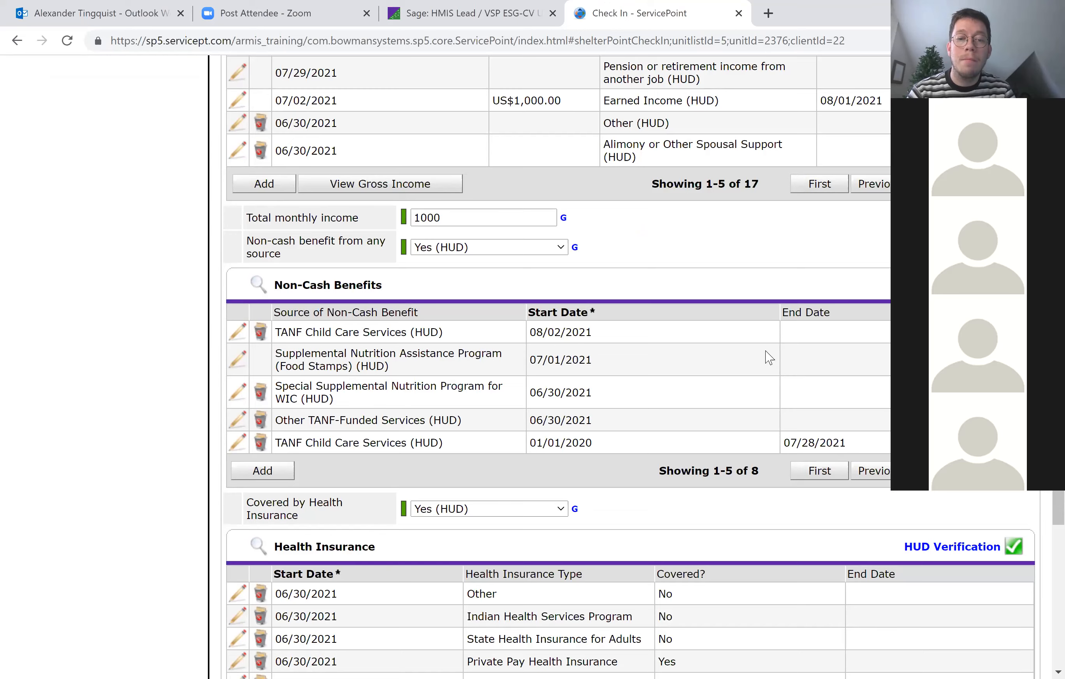
scroll(769, 358, "down", 5)
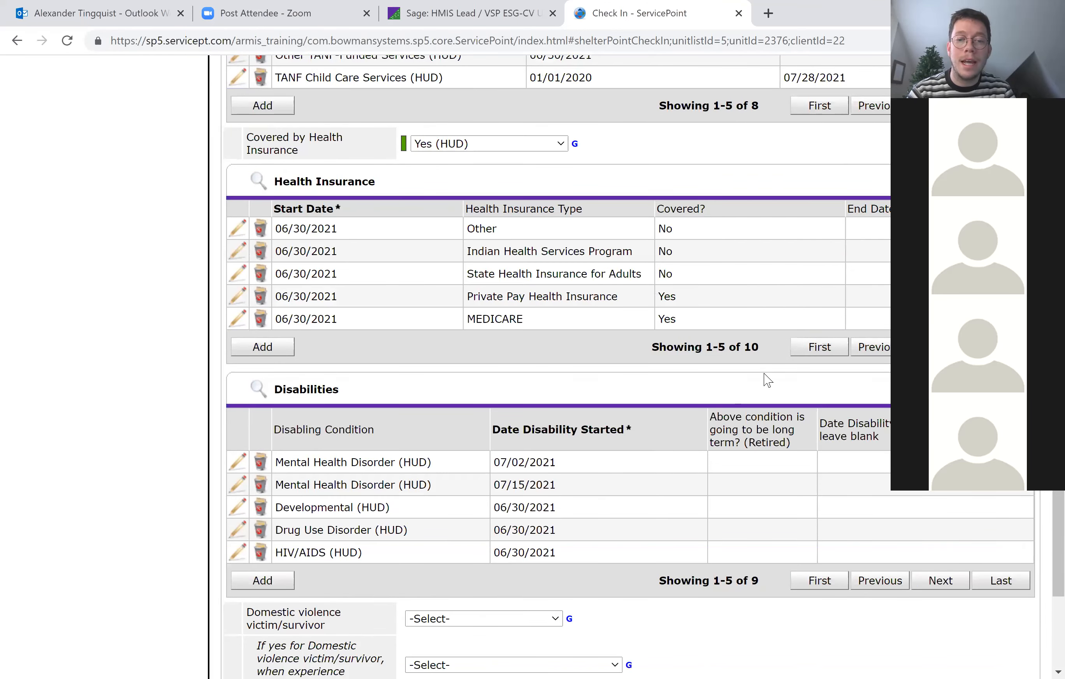
scroll(768, 380, "down", 1)
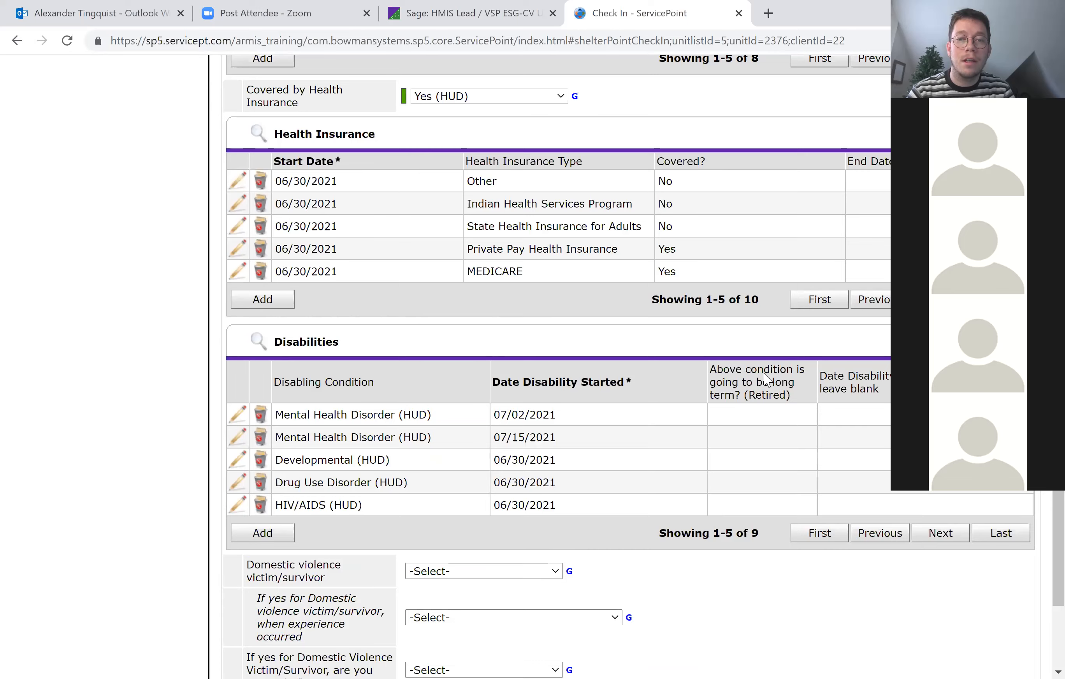
scroll(767, 380, "up", 10)
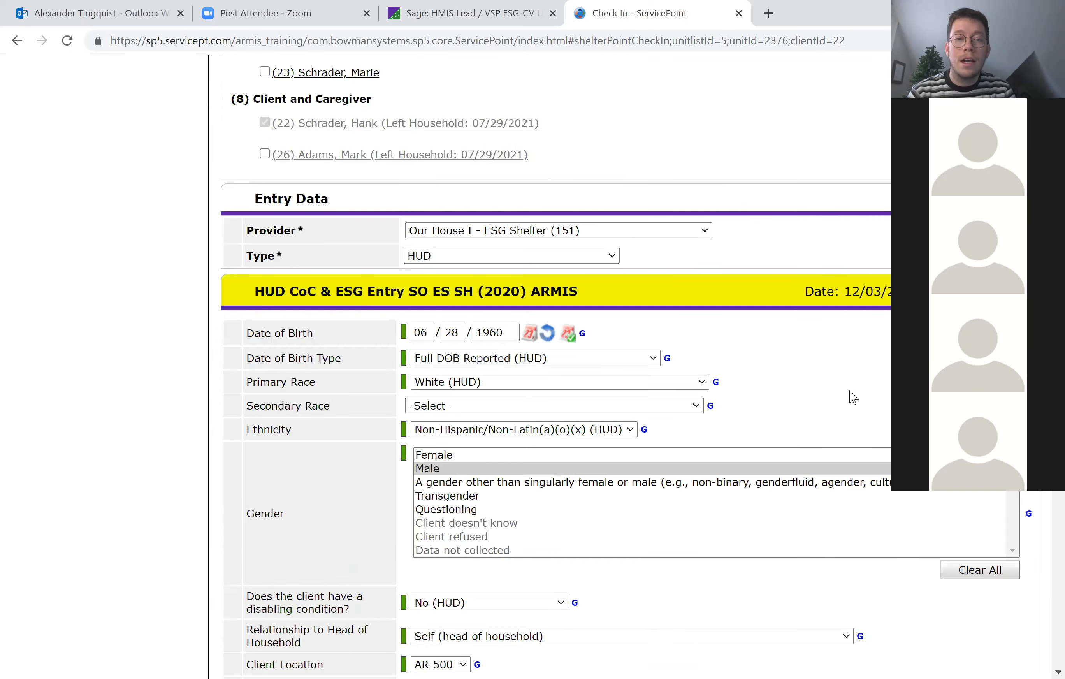
scroll(851, 397, "up", 1)
Go to the end of the entry assessment and save the client's check-in to bed M001.
scroll(851, 396, "down", 5)
scroll(851, 397, "down", 15)
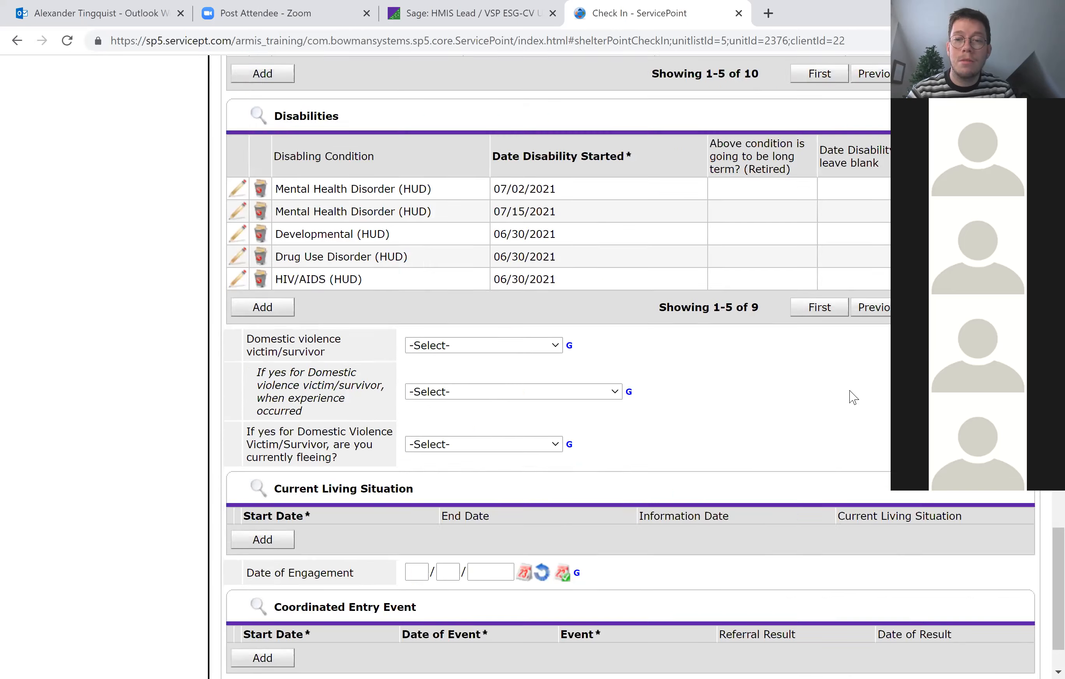
left_click(891, 631)
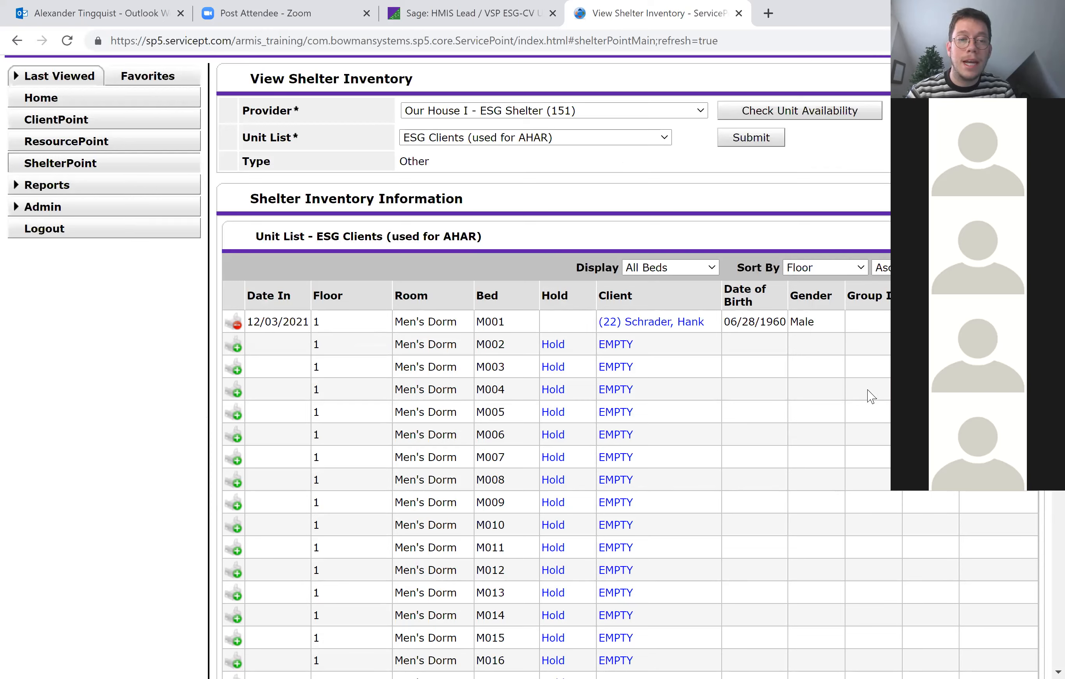
Start checking the client out of bed M001 and point out the required reason for leaving and destination fields.
left_click(236, 324)
scroll(644, 344, "down", 2)
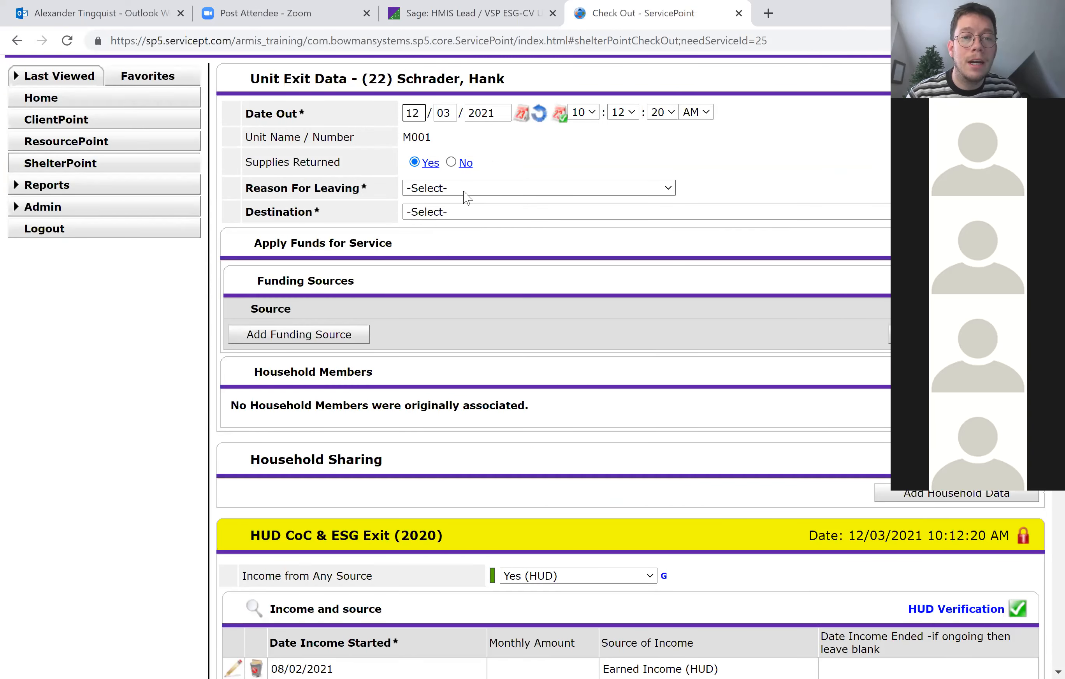
left_click_drag(327, 218, 246, 188)
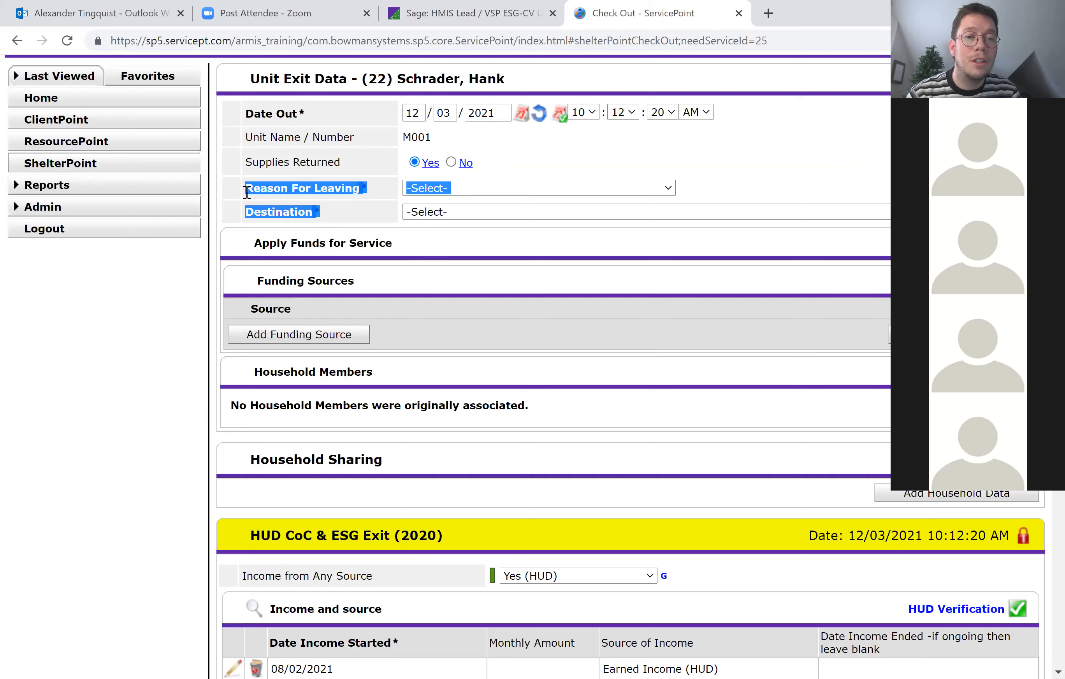
left_click(391, 222)
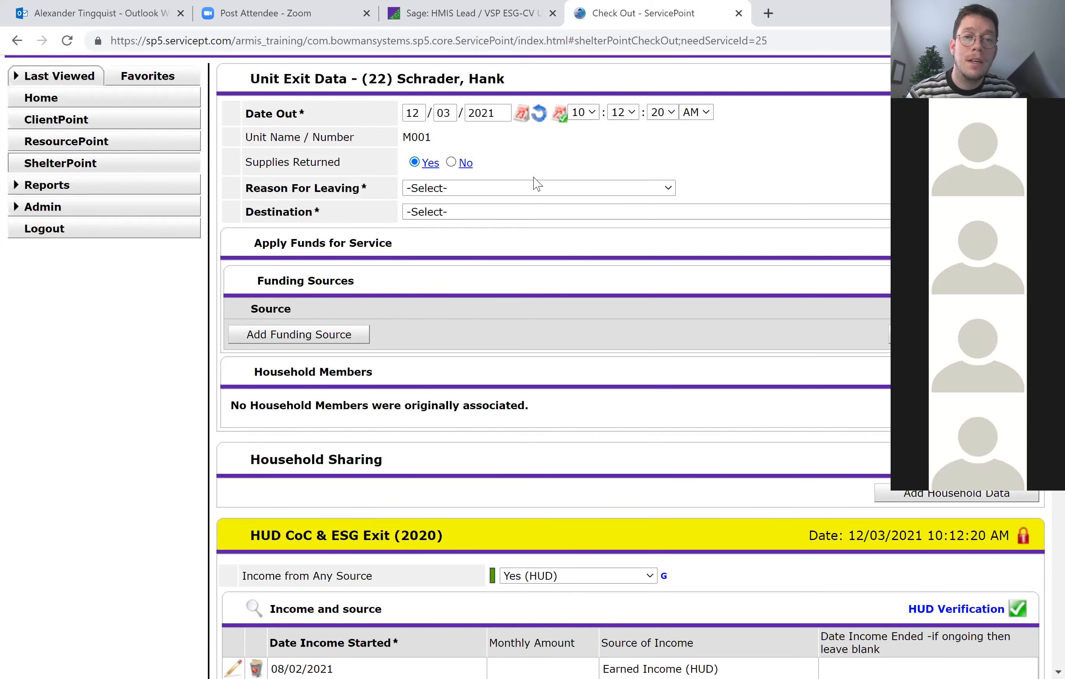
Set the reason for leaving to "Left for housing opp. before completing program" and the destination to "Transitional housing for homeless persons (including homeless youth) (HUD)".
left_click(536, 189)
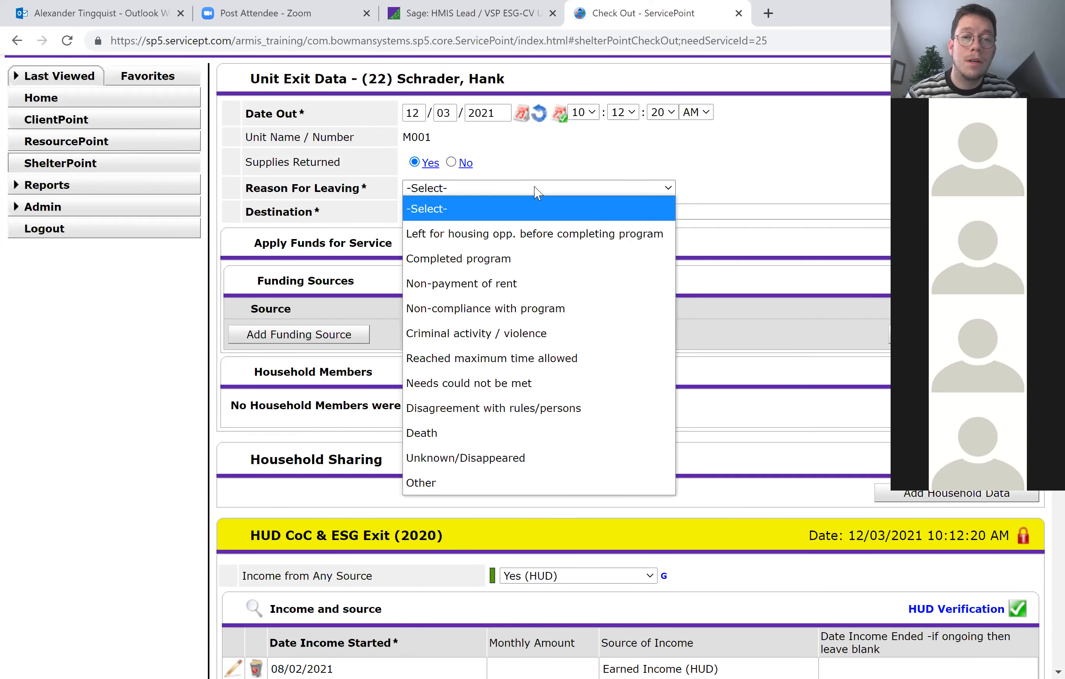
left_click(527, 228)
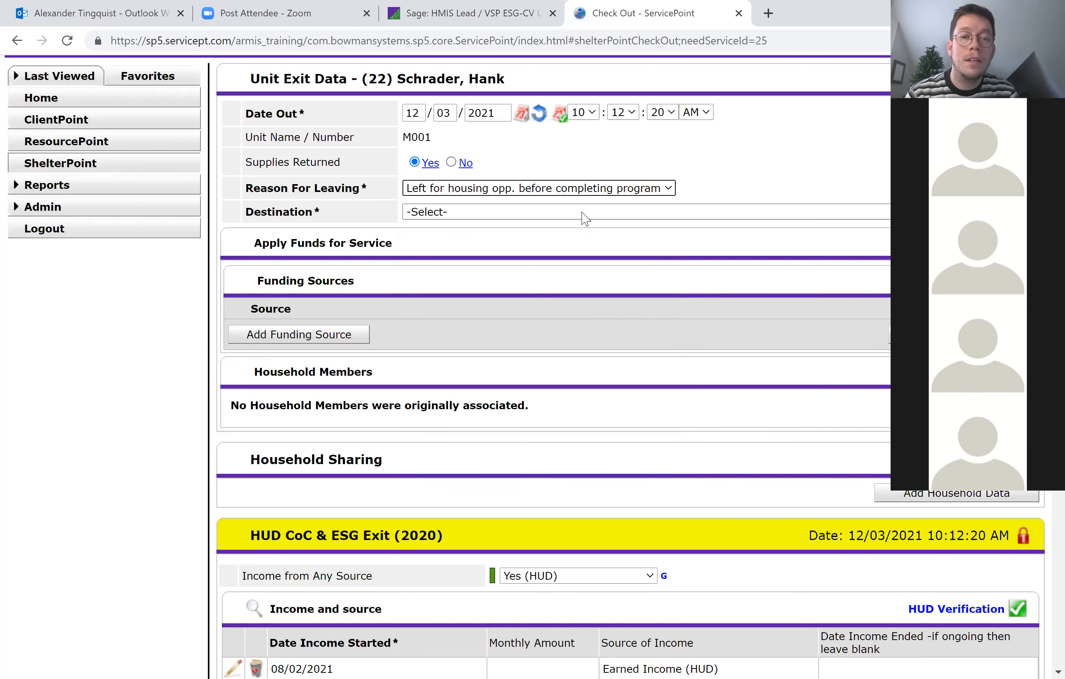
left_click(585, 213)
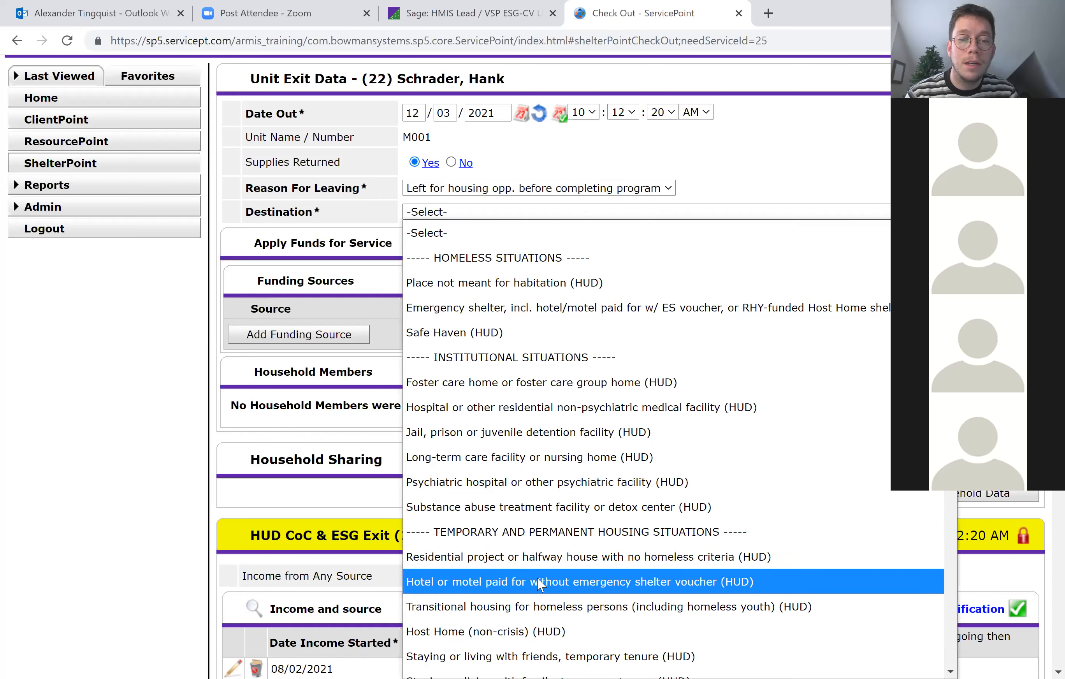
left_click(536, 604)
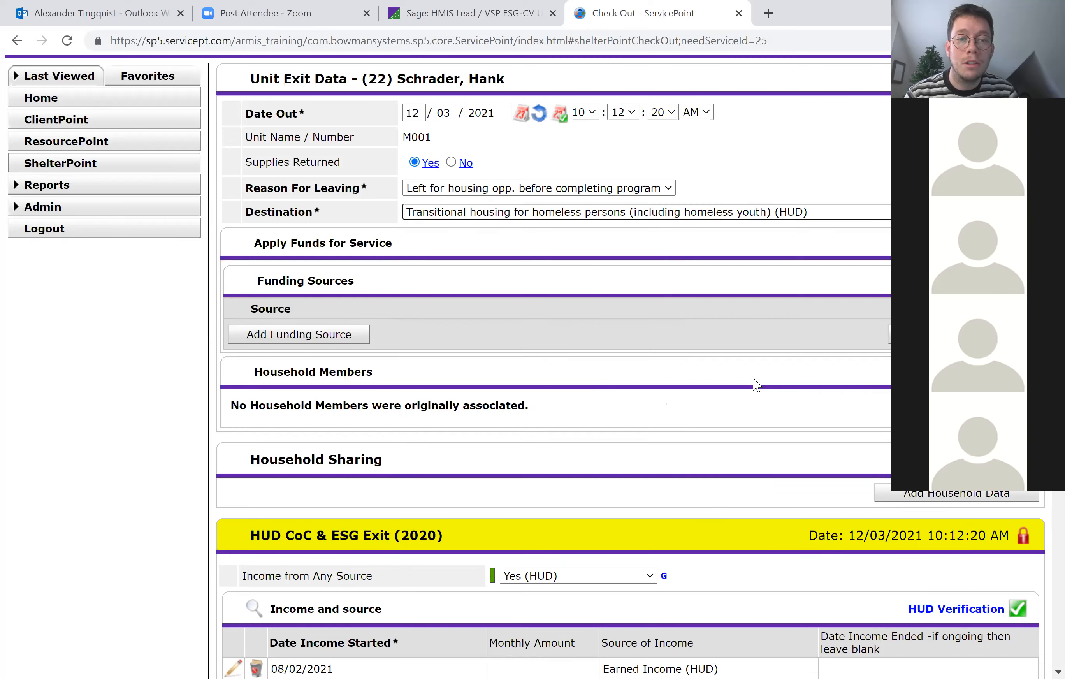
Review the HUD CoC & ESG Exit assessment's income, benefits, insurance and disabilities sections, and save the client's check-out from bed M001.
scroll(756, 385, "down", 8)
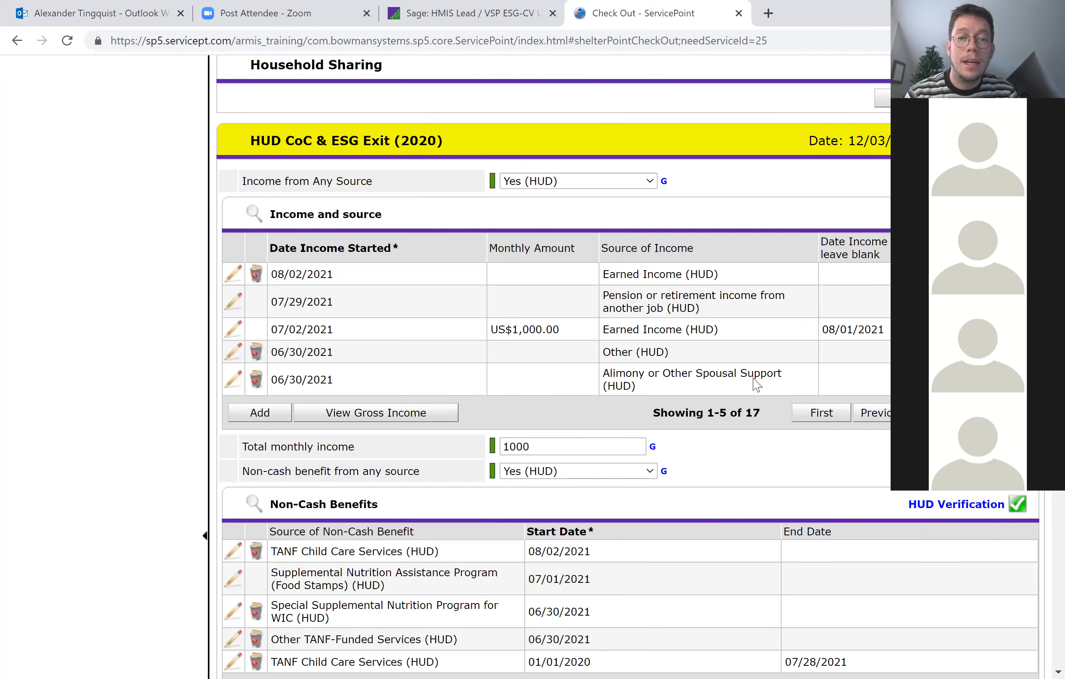
scroll(756, 384, "up", 1)
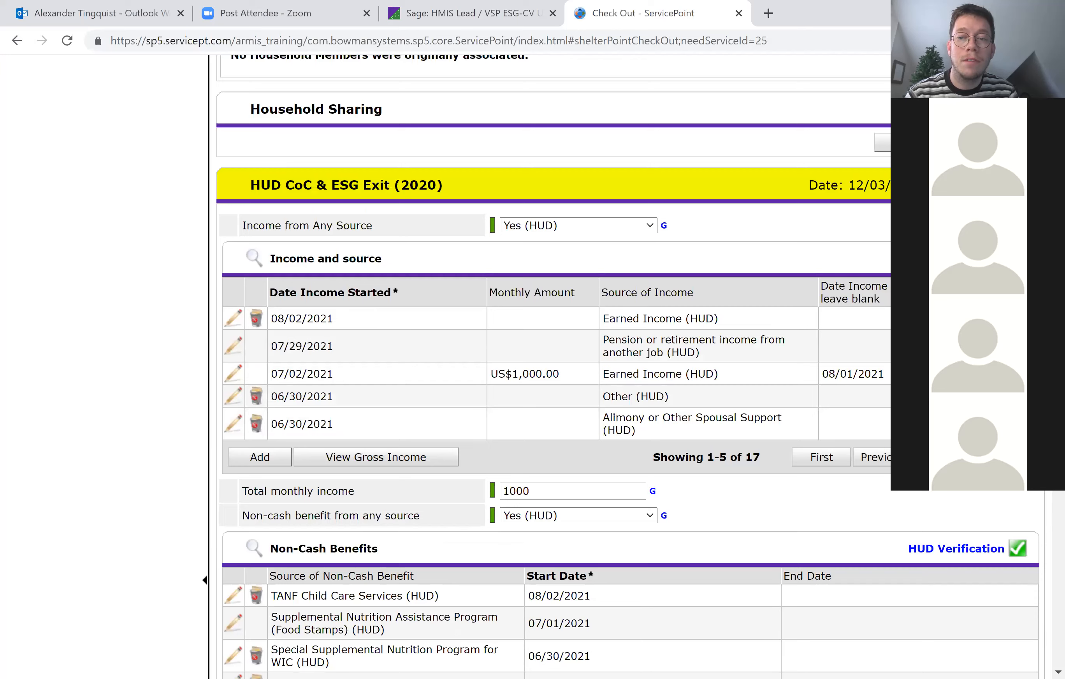
scroll(626, 366, "down", 4)
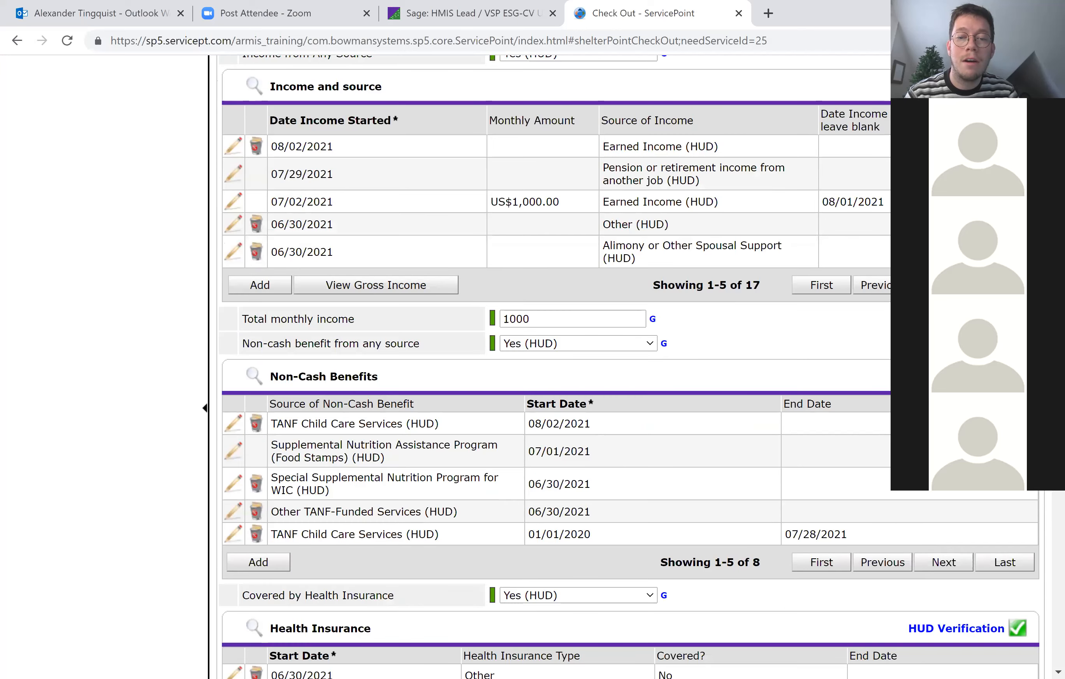
scroll(627, 367, "down", 1)
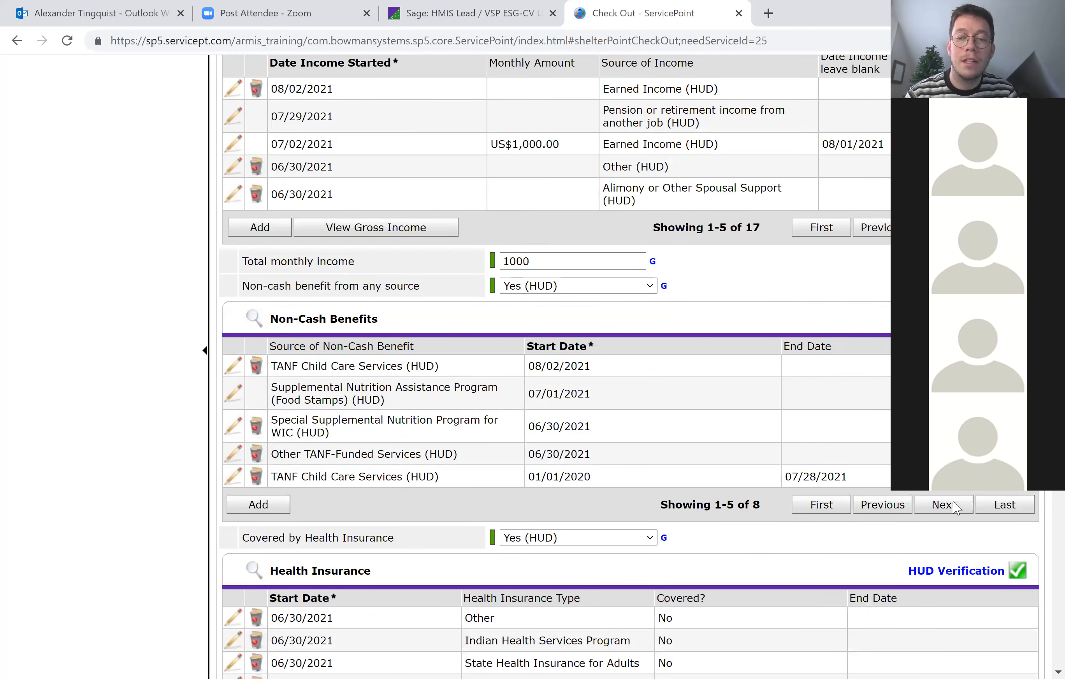
scroll(956, 508, "down", 8)
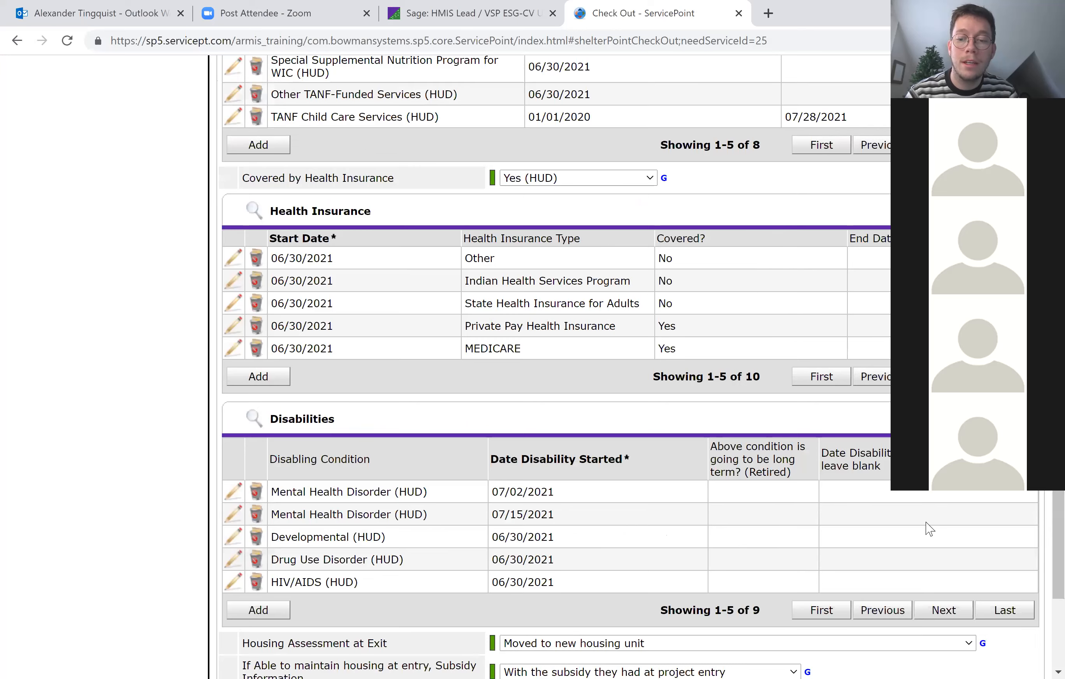
scroll(928, 528, "down", 5)
left_click(915, 631)
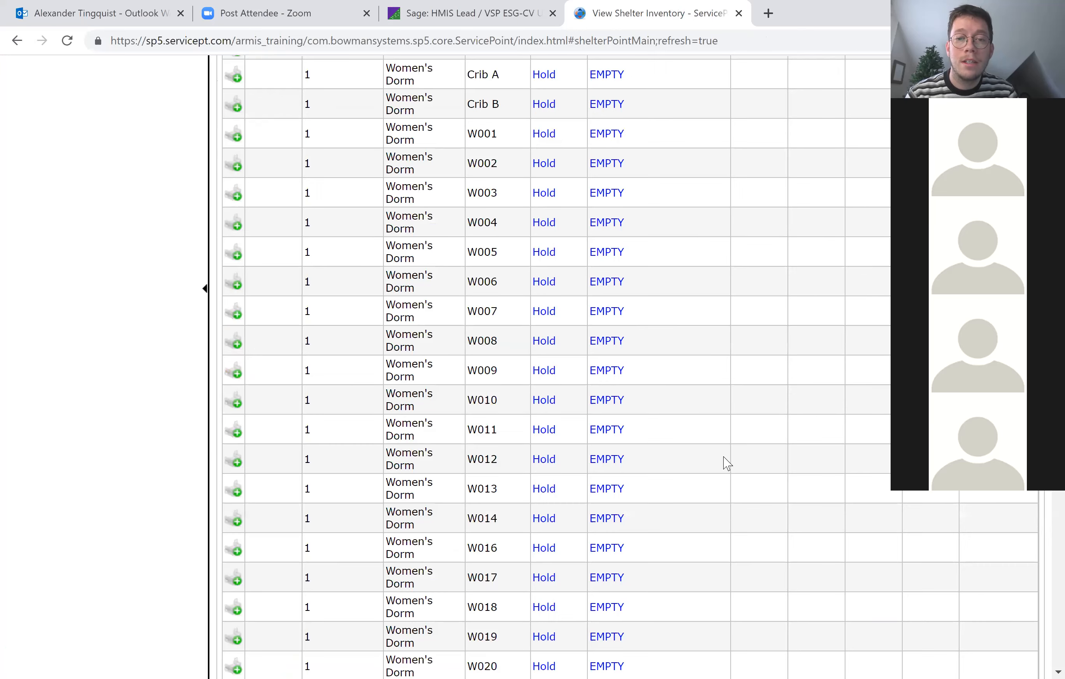
Check the bed list up to M001, reopen ShelterPoint and select the provider Our House I - ESG Shelter (151).
scroll(589, 406, "up", 15)
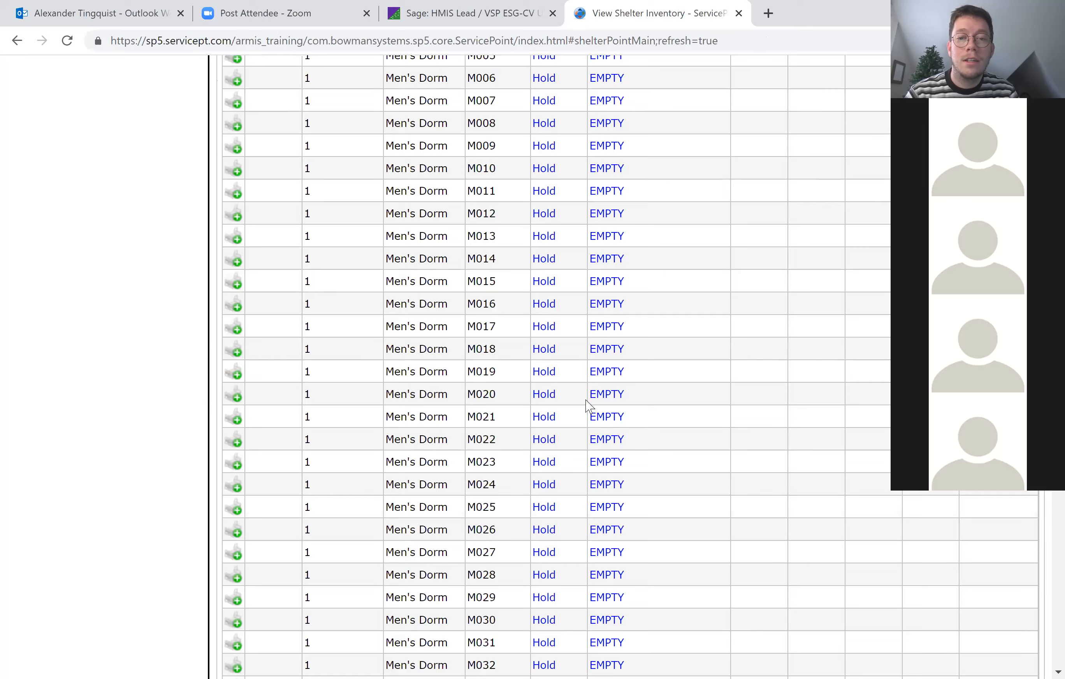
scroll(611, 318, "up", 8)
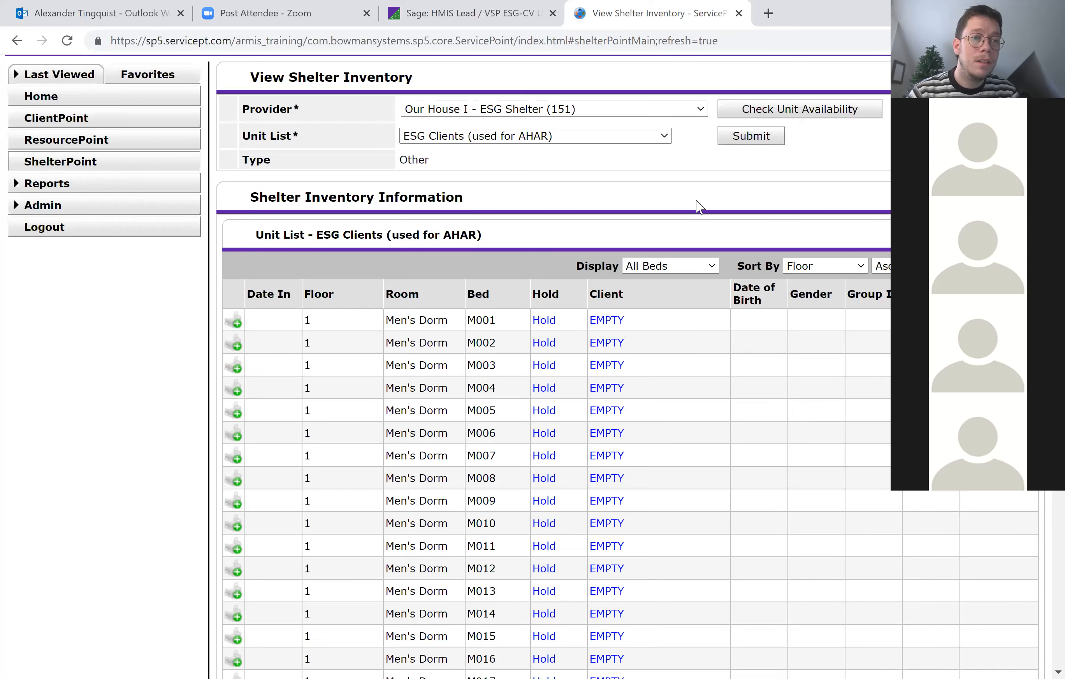
left_click(90, 170)
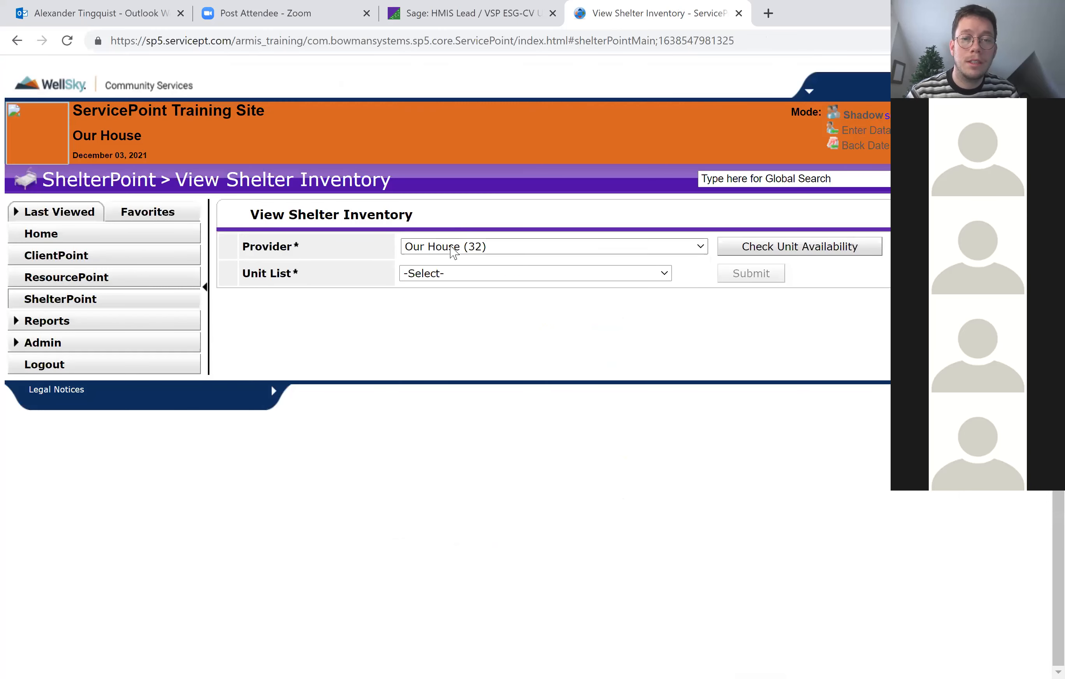
left_click(454, 247)
left_click(462, 295)
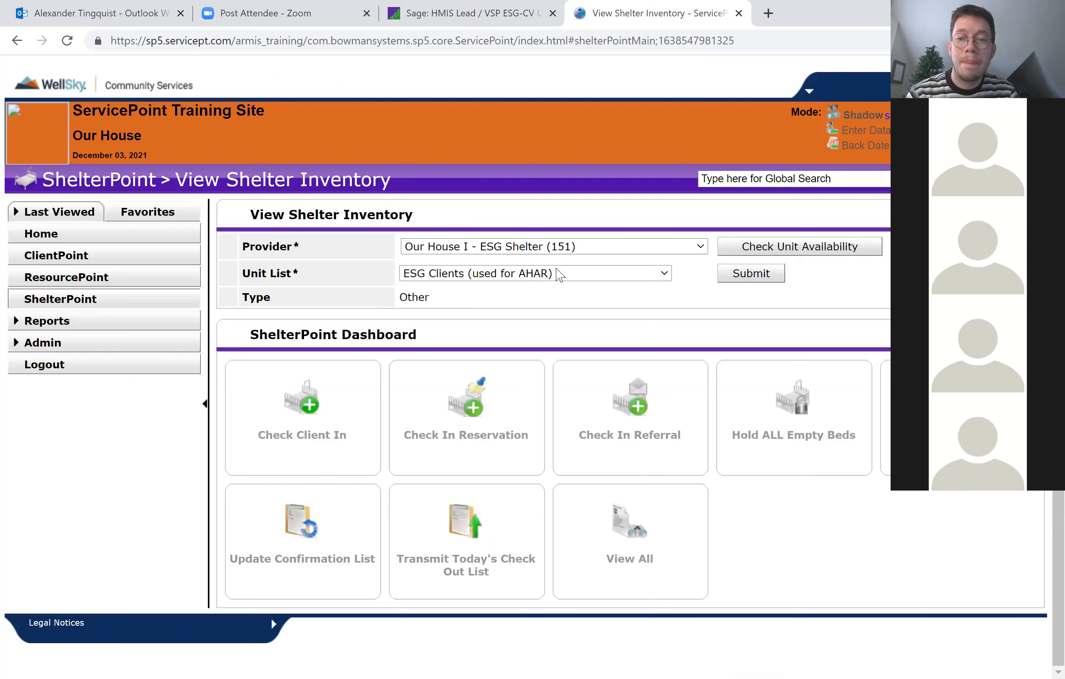
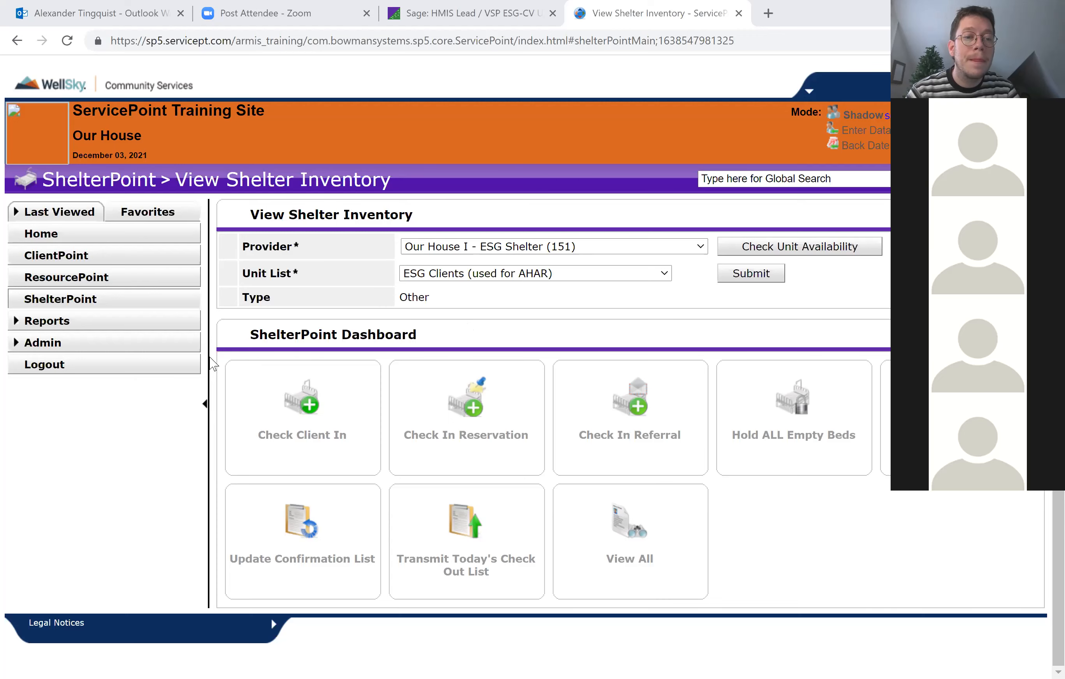
Return to the Home Page Dashboard and look over its system news, follow-up list and counts report.
left_click(44, 236)
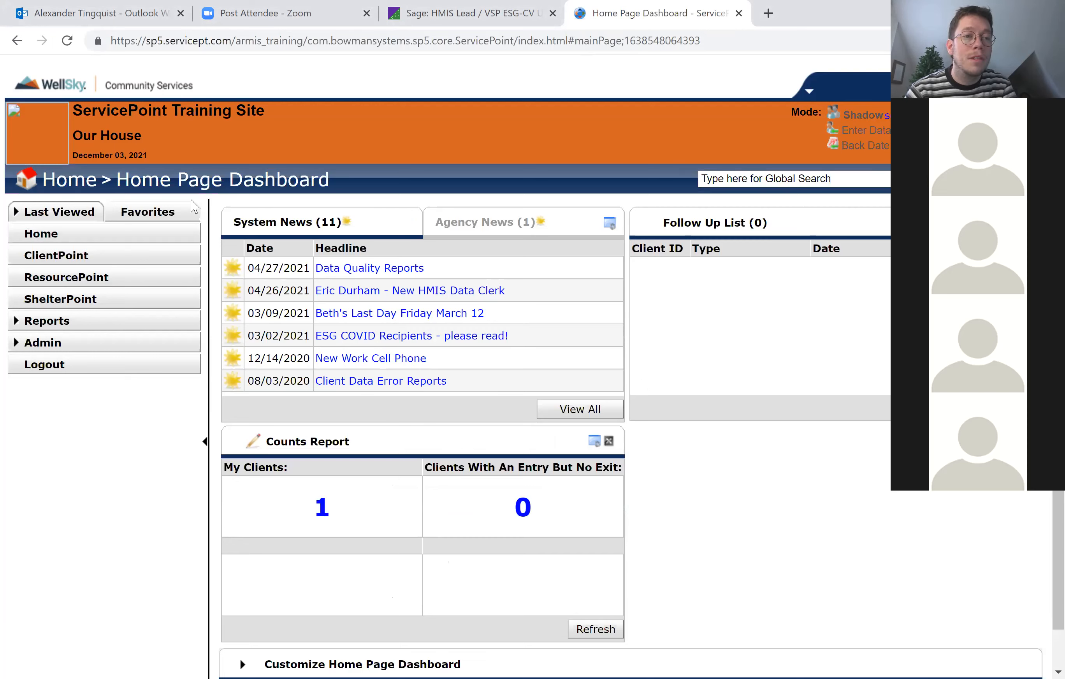
scroll(821, 558, "down", 1)
scroll(821, 559, "up", 1)
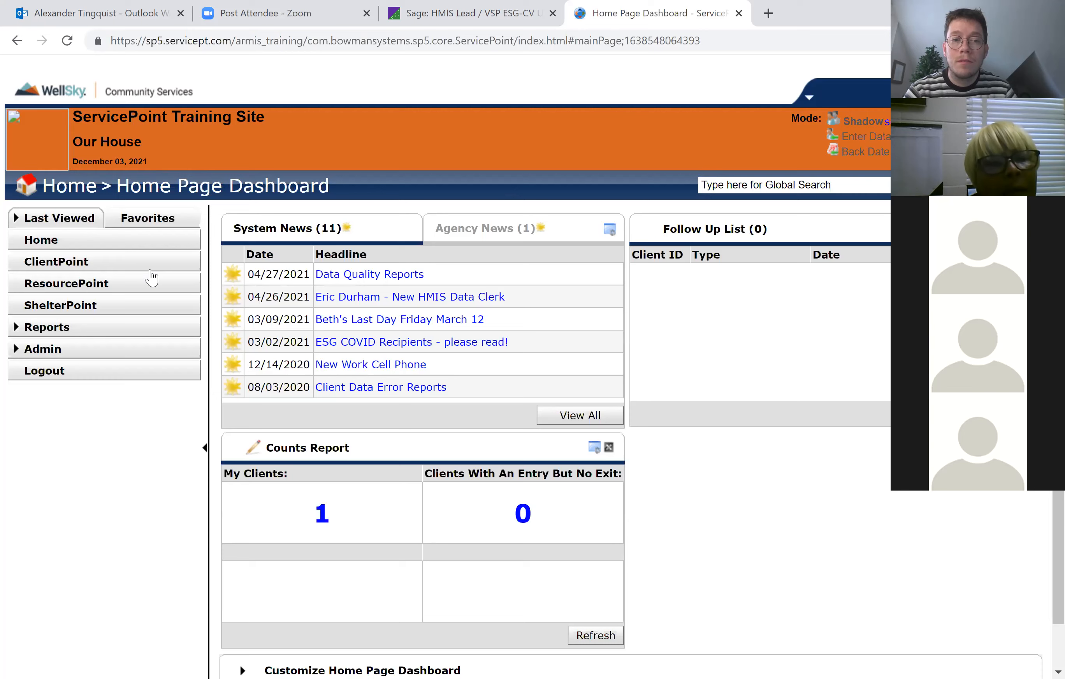
Show the ClientPoint search page and ShelterPoint's Provider and Unit List fields, and return to the home page.
left_click(139, 270)
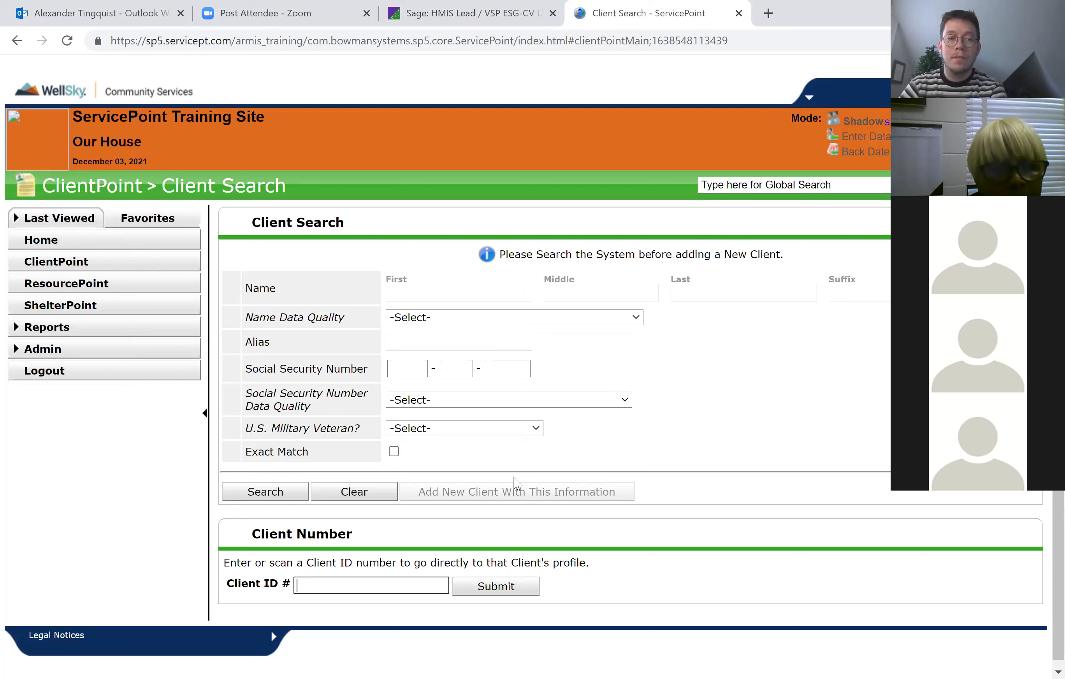
left_click(99, 306)
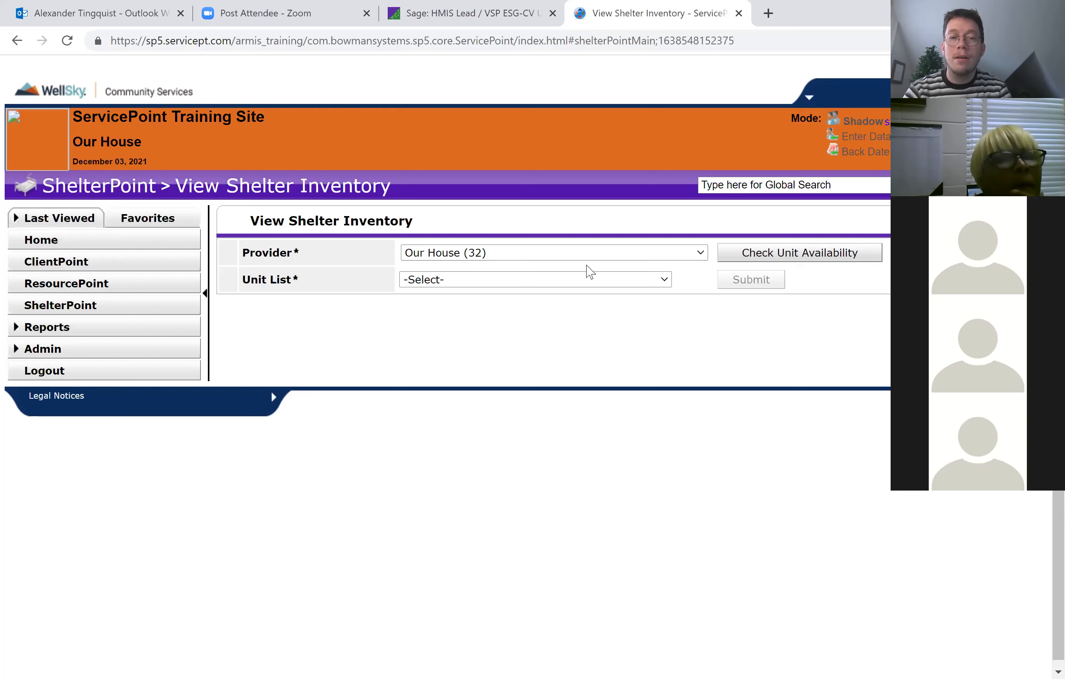
left_click_drag(242, 253, 368, 322)
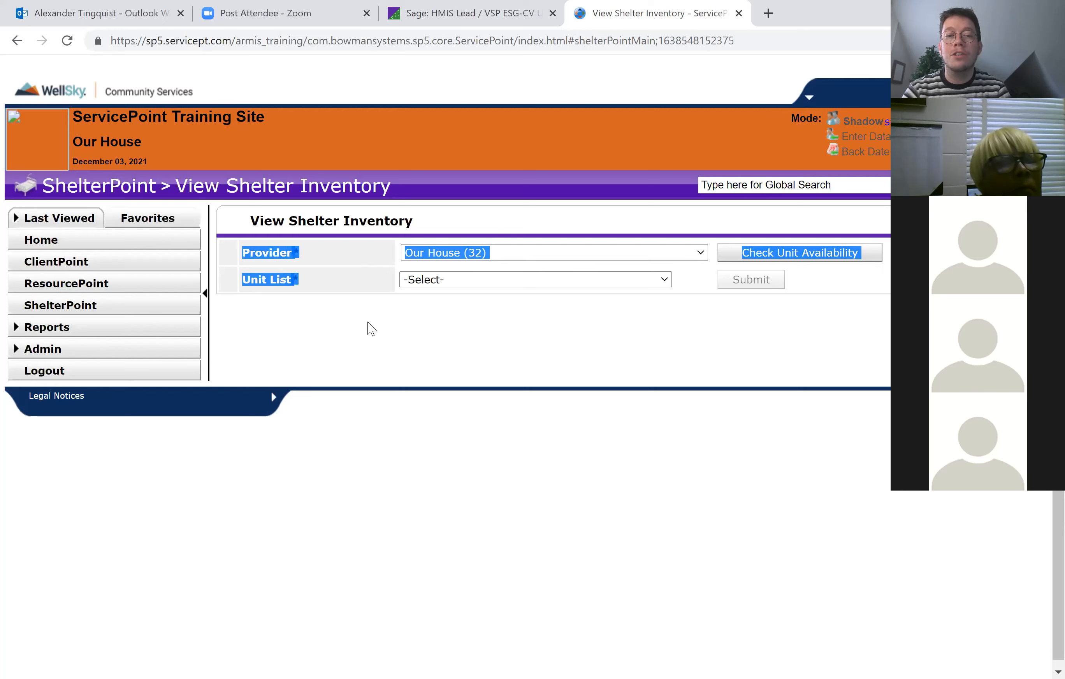
left_click(385, 319)
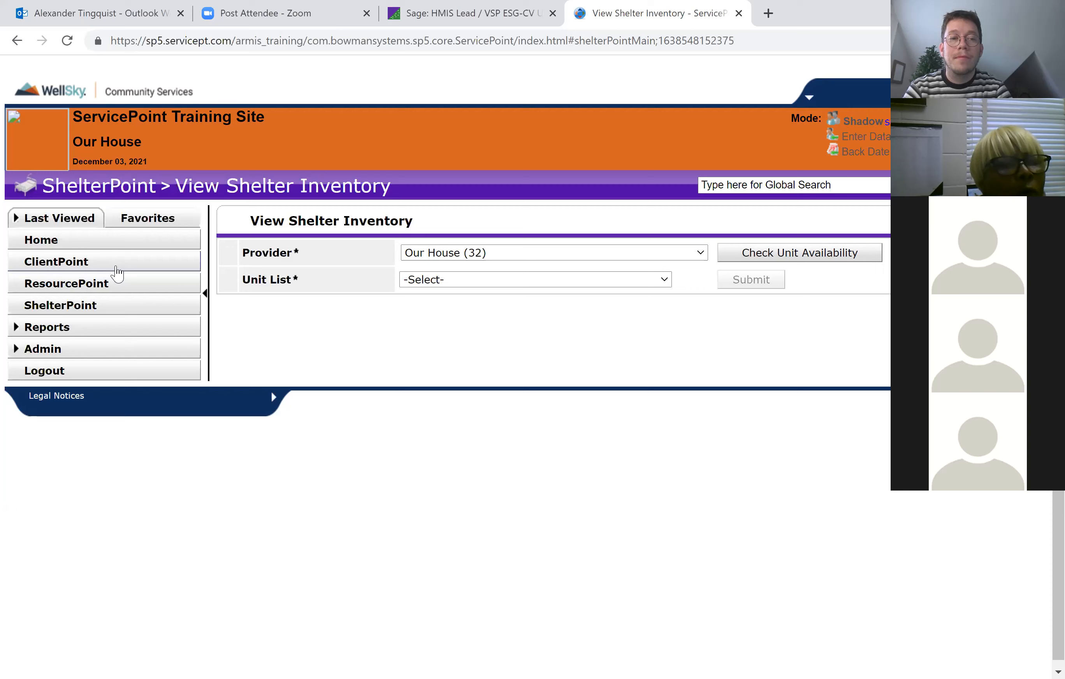
left_click(84, 244)
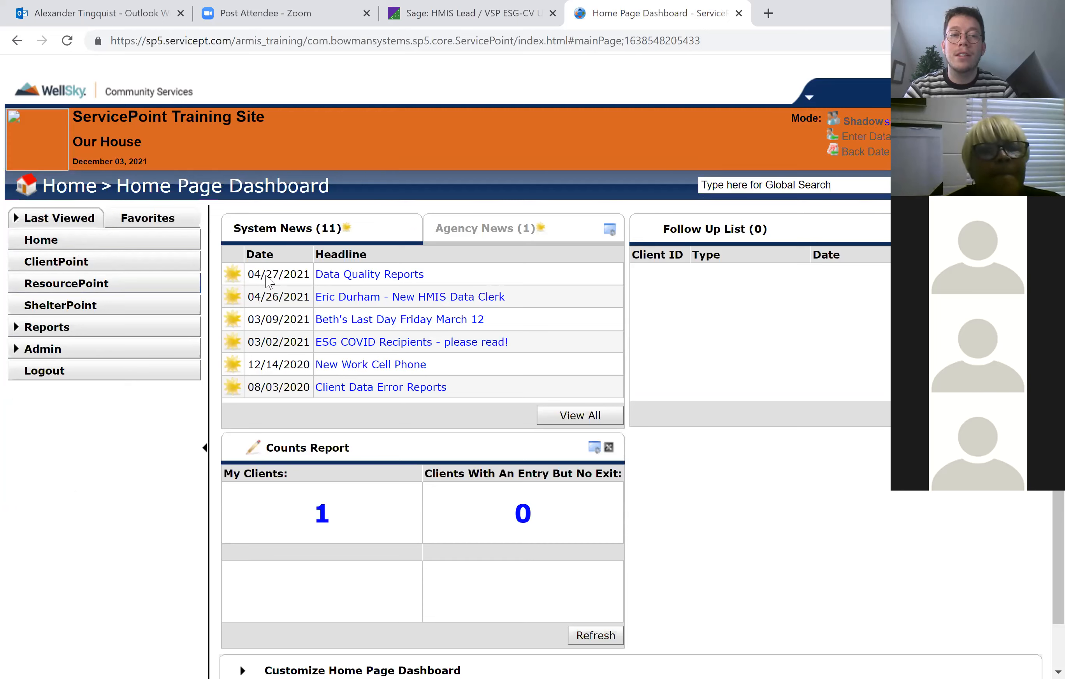
Search ClientPoint by the client's first name and open the matching client's profile.
left_click(74, 264)
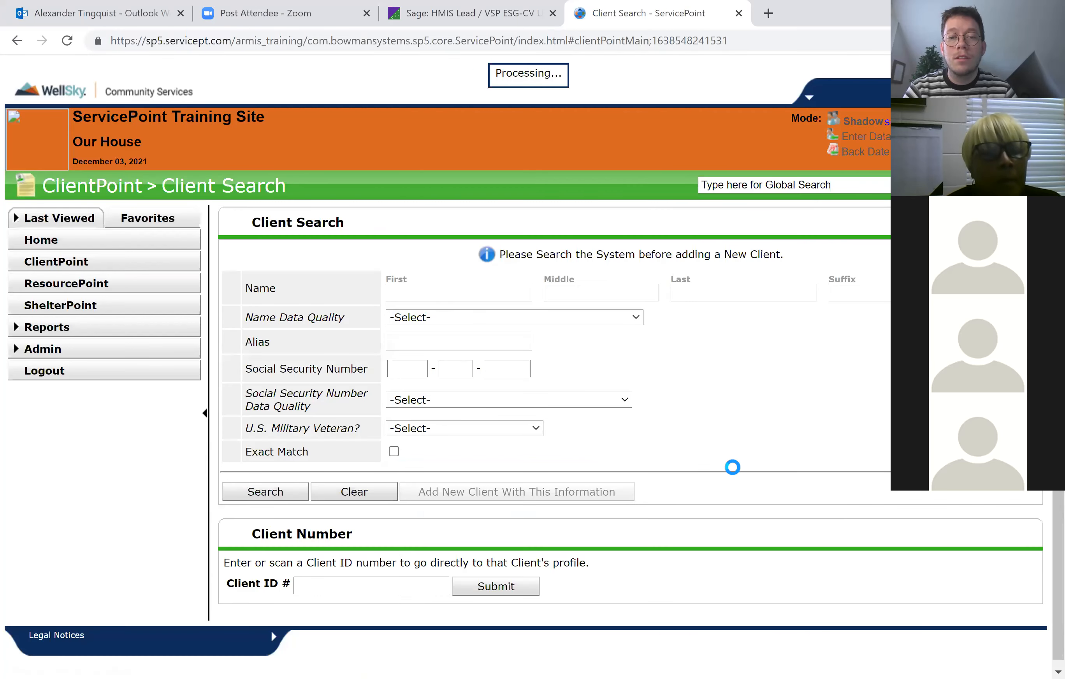
left_click(464, 288)
type("hank")
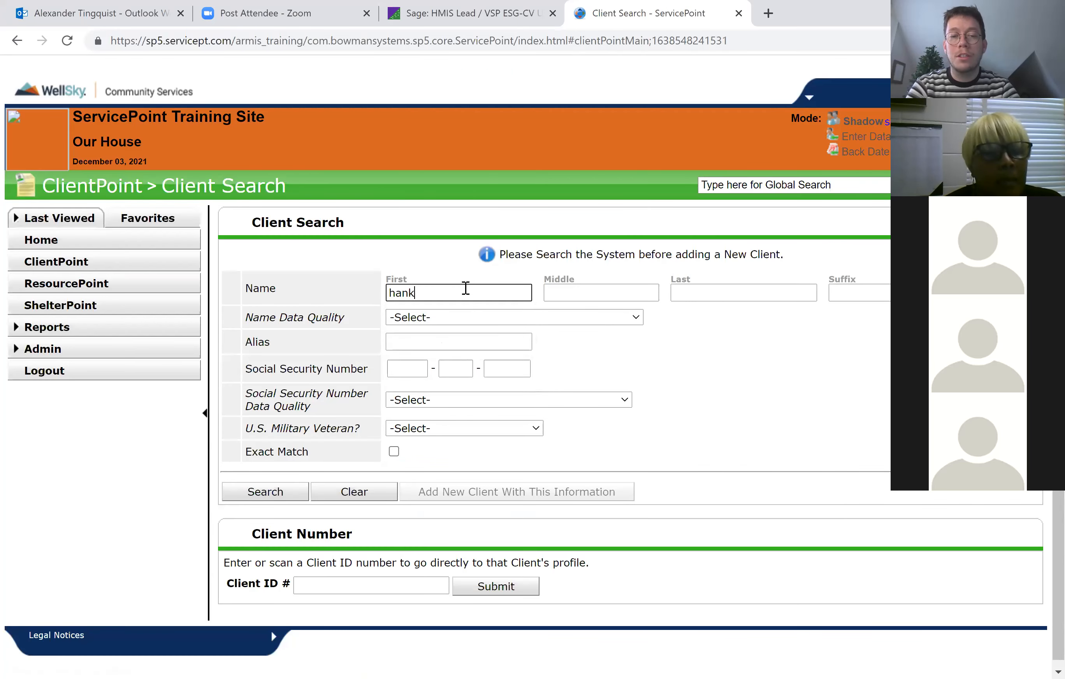
key("Return")
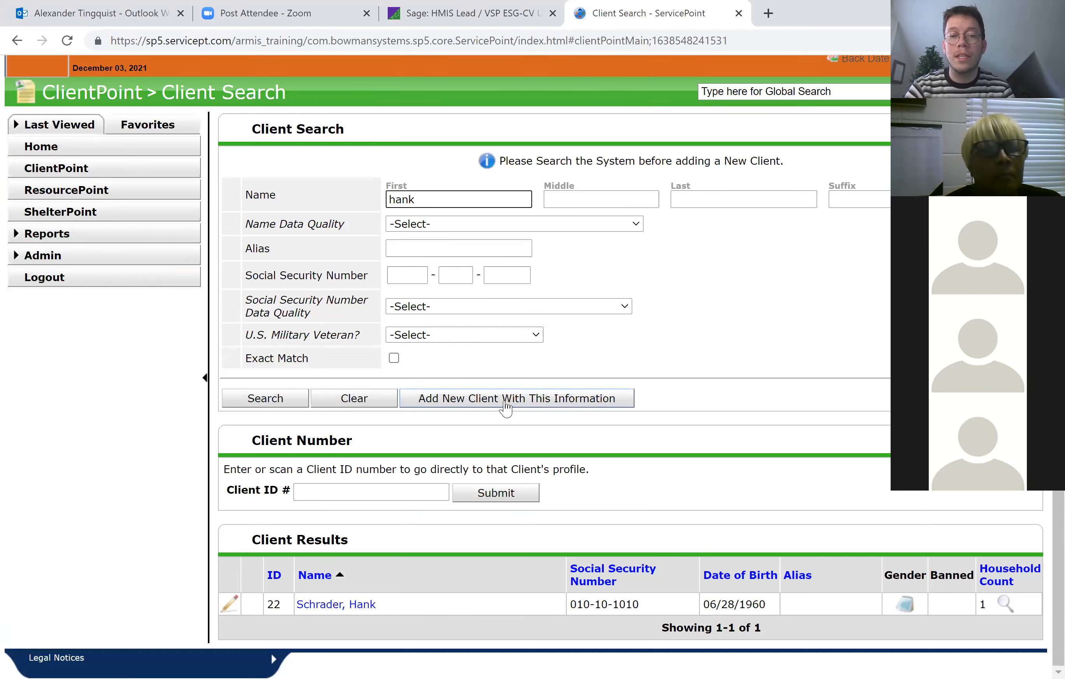
left_click(337, 606)
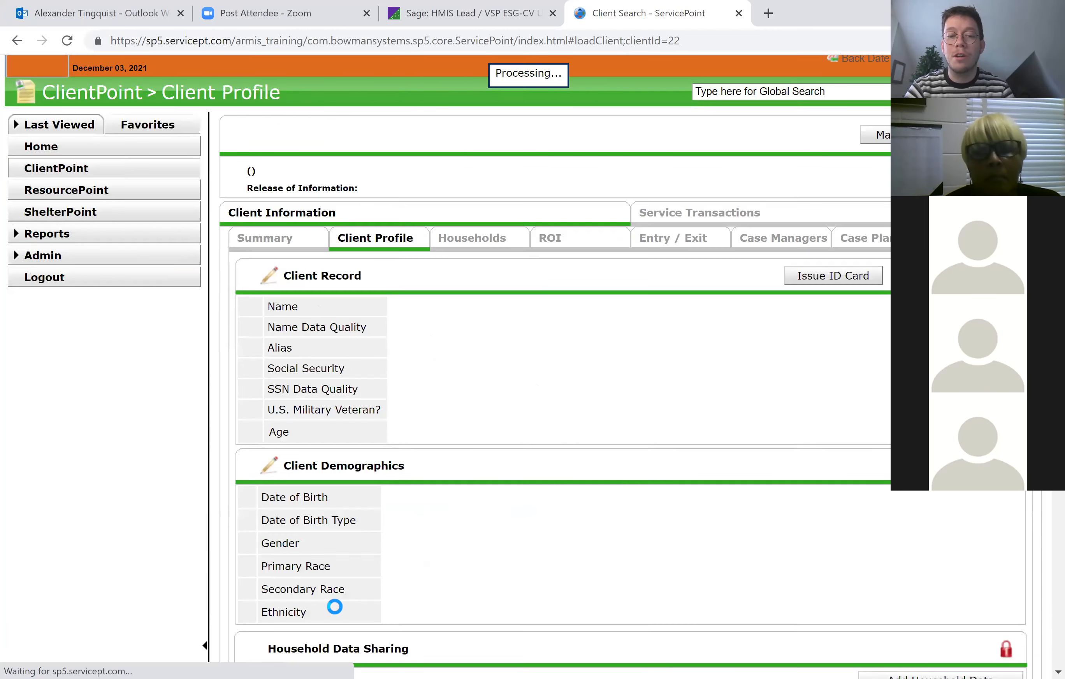
Review the client's profile and Entry / Exit records, and show the form for adding an entry without saving it.
scroll(581, 321, "down", 3)
scroll(581, 321, "up", 1)
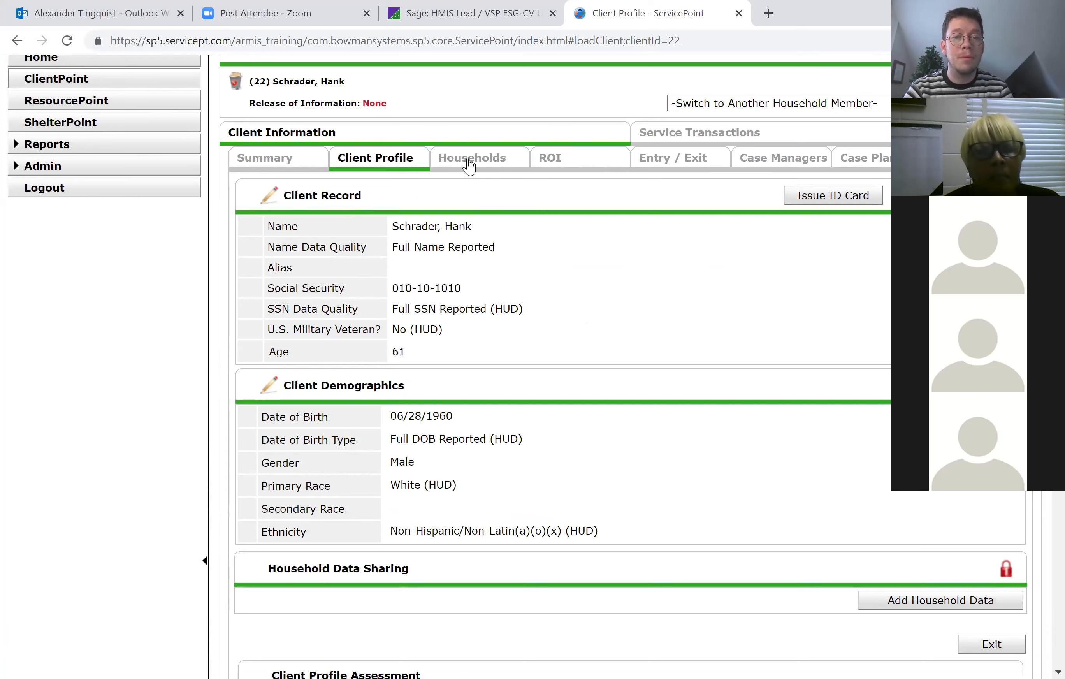
left_click(663, 161)
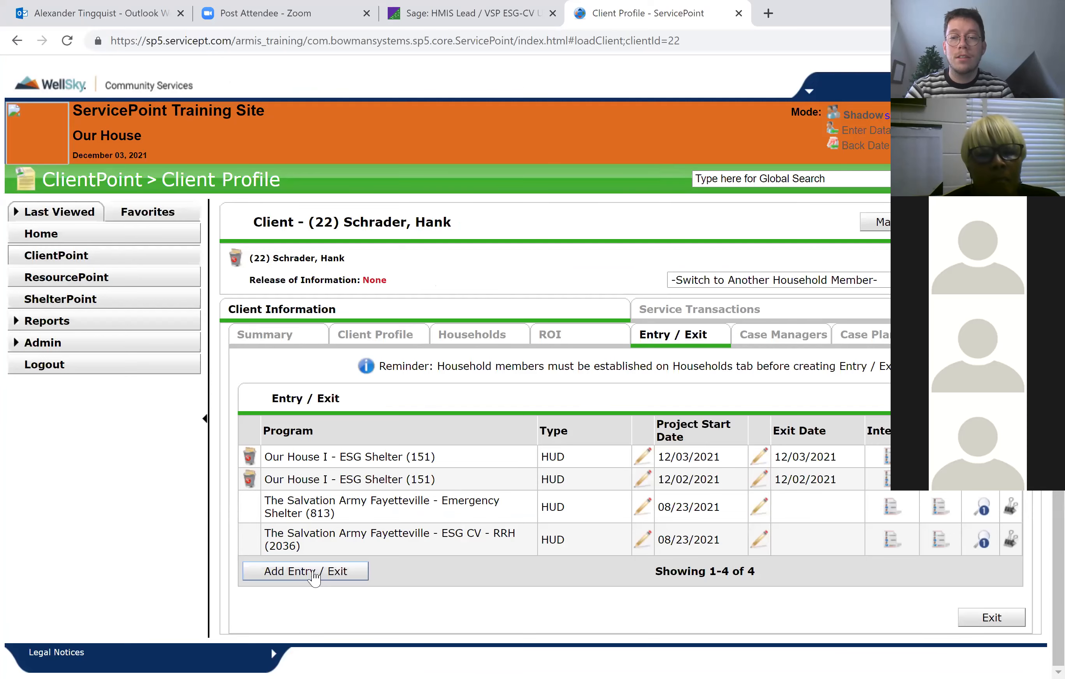
left_click(313, 573)
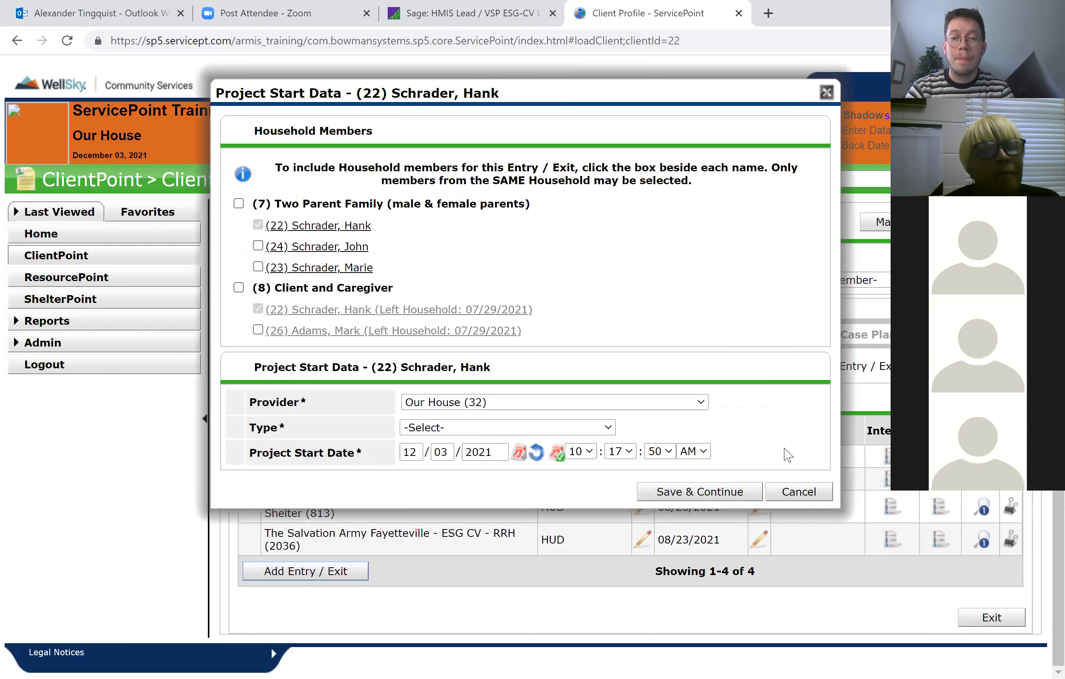
left_click(799, 492)
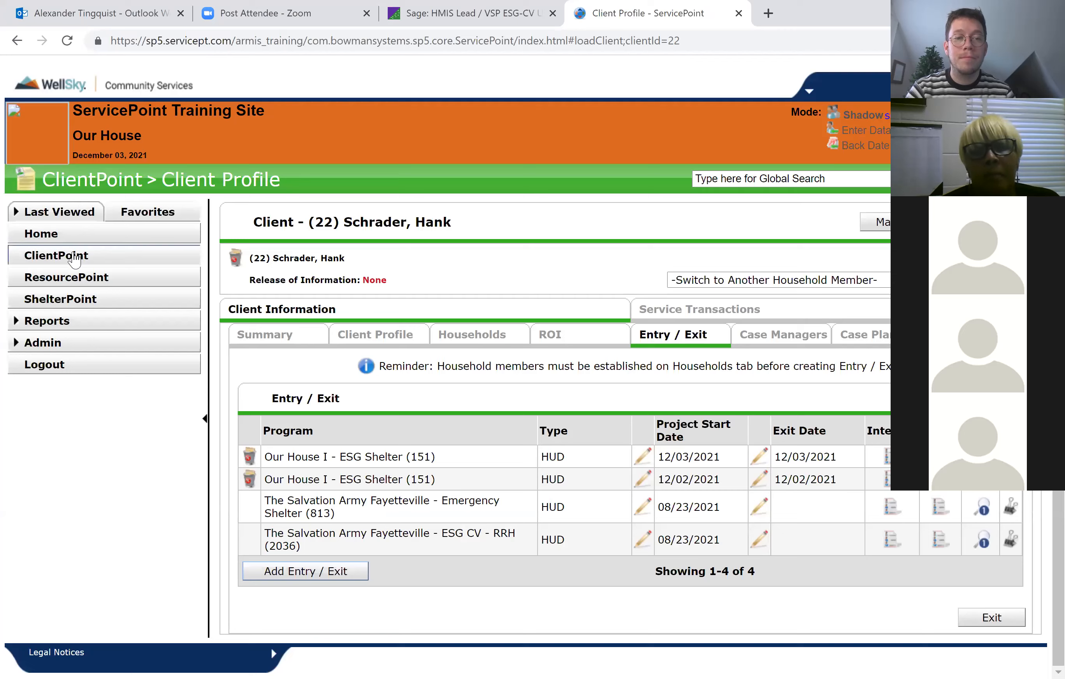
Leave the client's record for the ClientPoint search page, look over its results and return to the Home Page Dashboard.
left_click(71, 264)
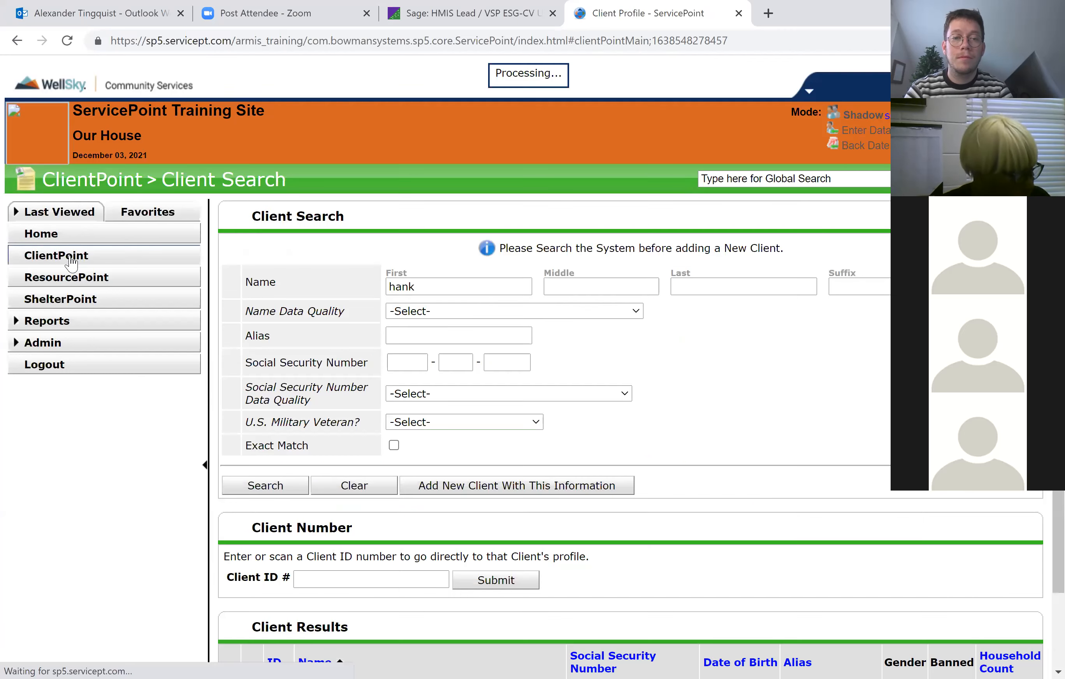
scroll(395, 267, "down", 2)
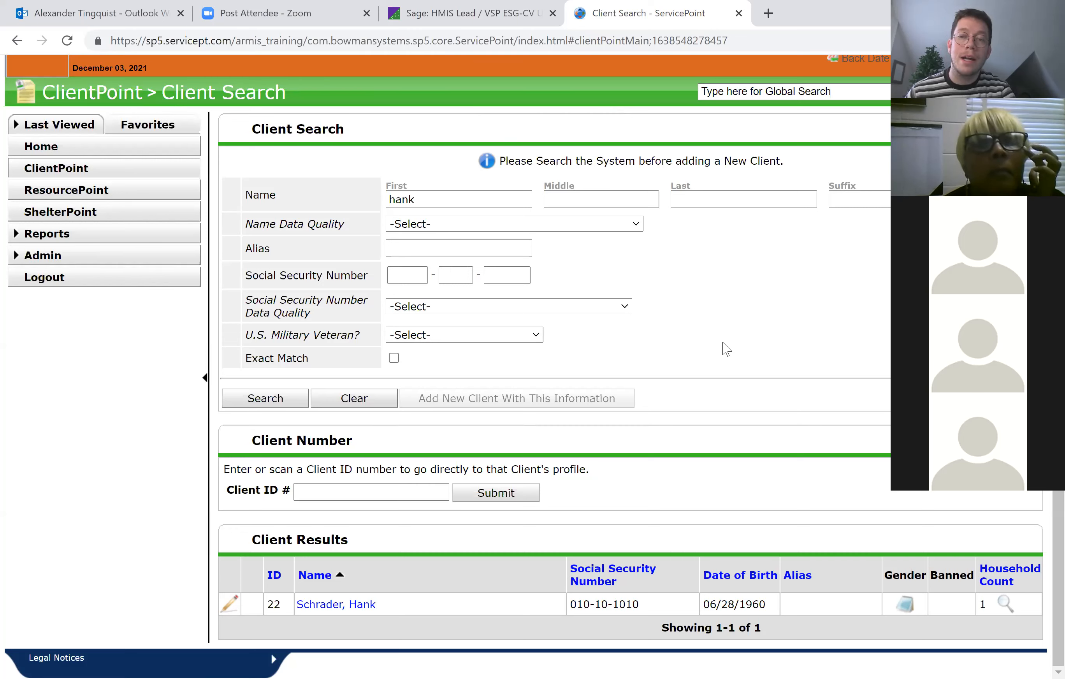
left_click(74, 147)
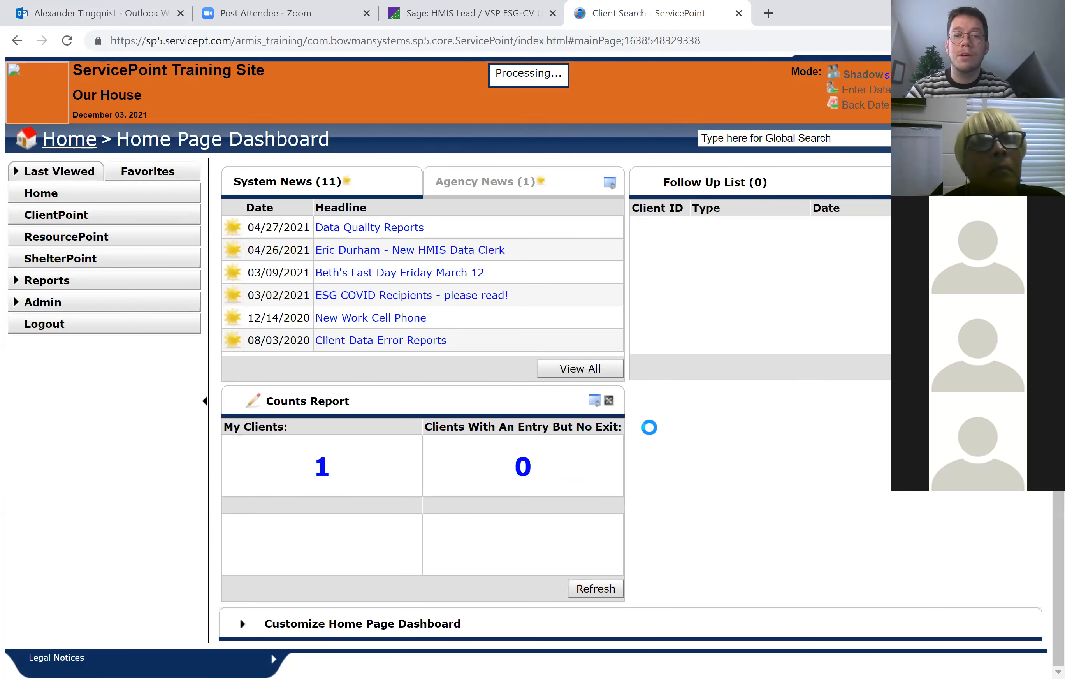